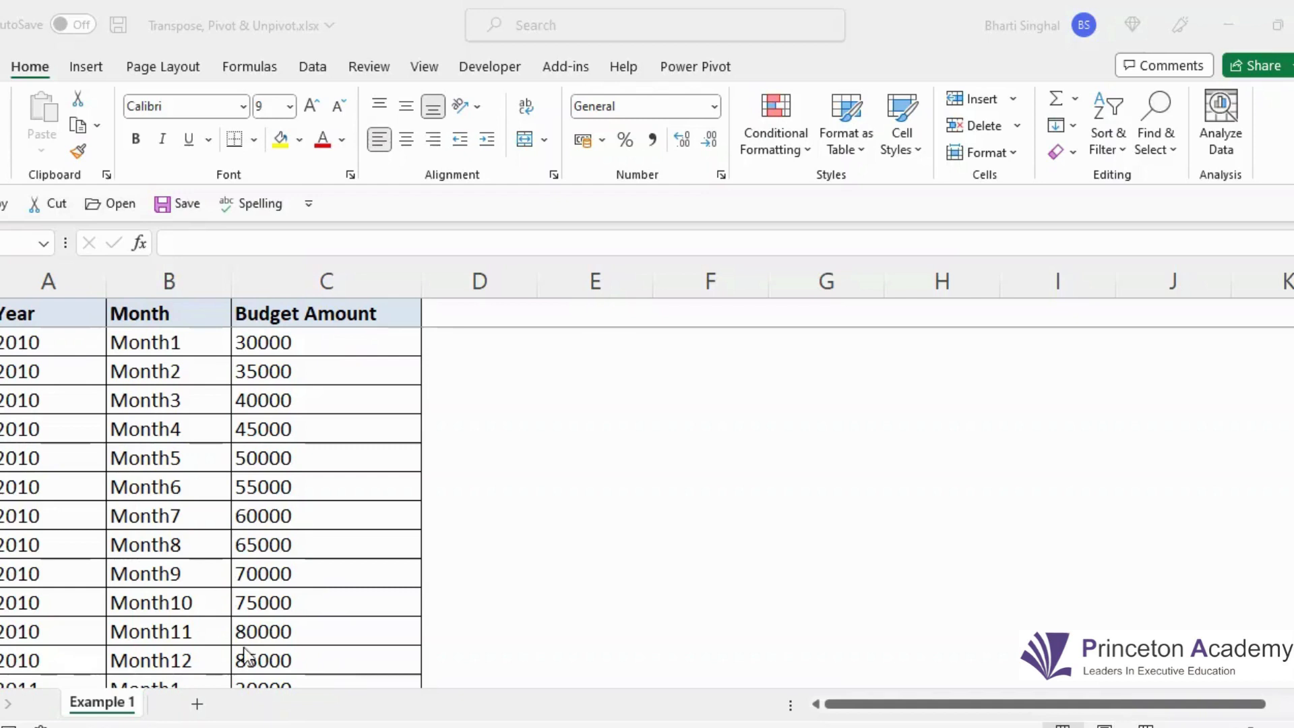
scroll(346, 464, down, 9)
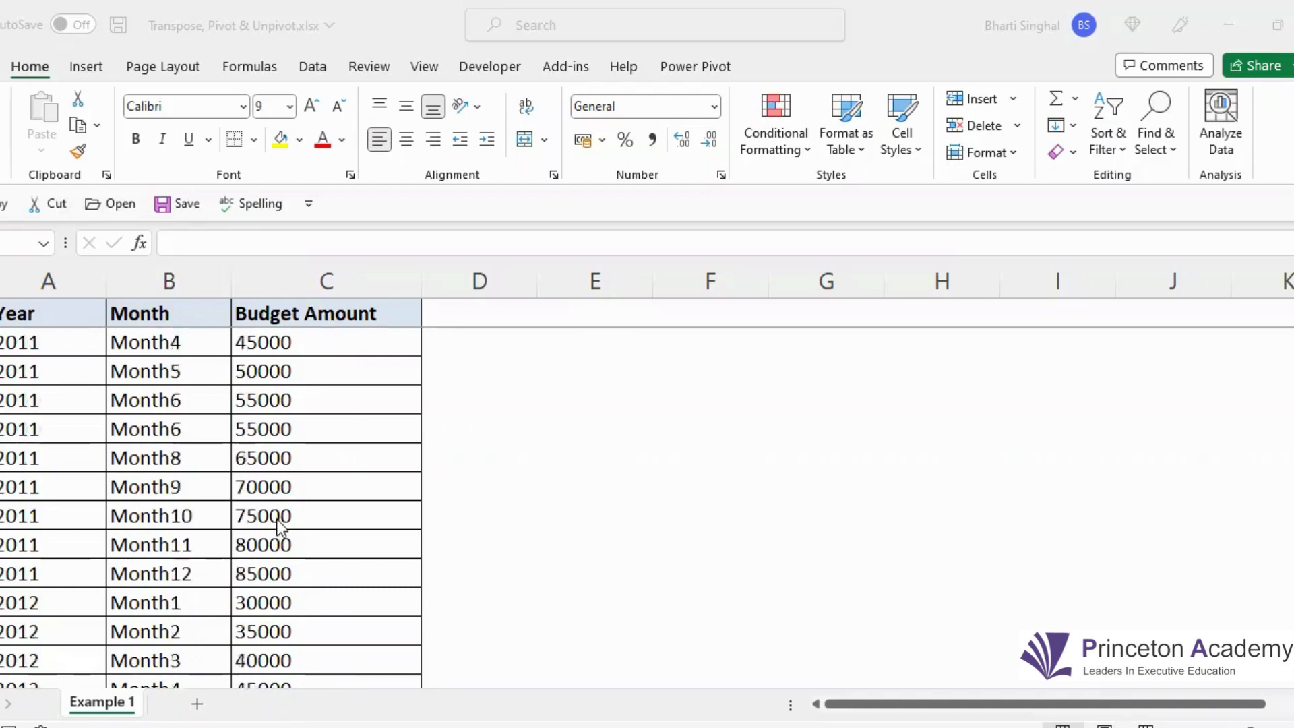
scroll(283, 563, up, 9)
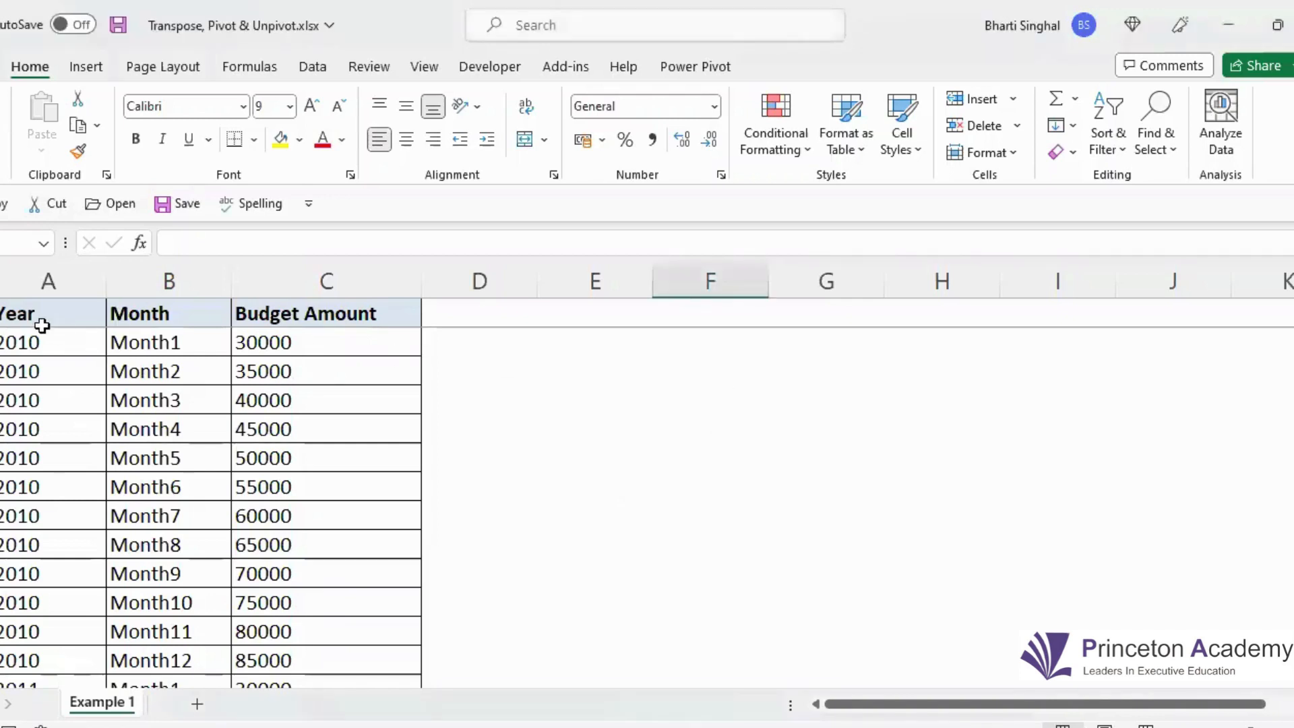
drag(41, 317, 317, 404)
click(610, 534)
scroll(610, 535, up, 10)
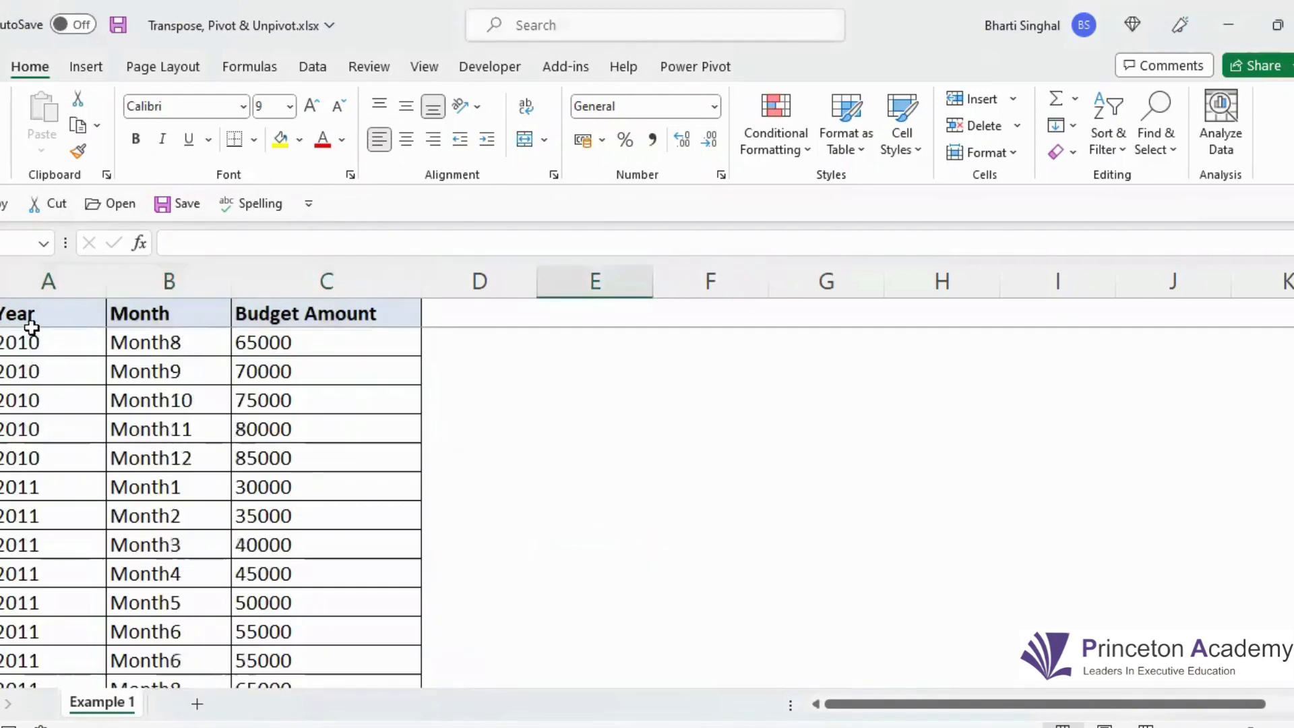
Load the Year, Month and Budget Amount data in A1:C37 into Power Query as a table with headers.
click(32, 325)
key(shift+Right)
key(shift+Right)
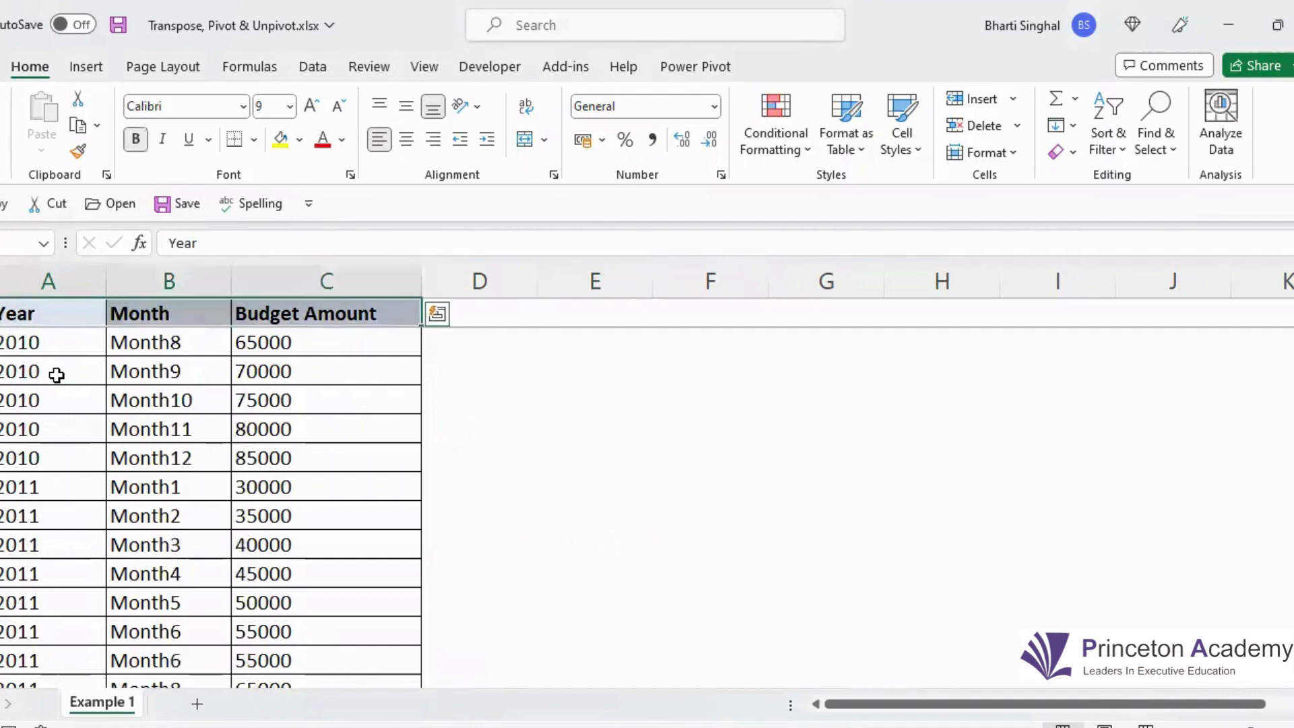
key(ctrl+shift+Down)
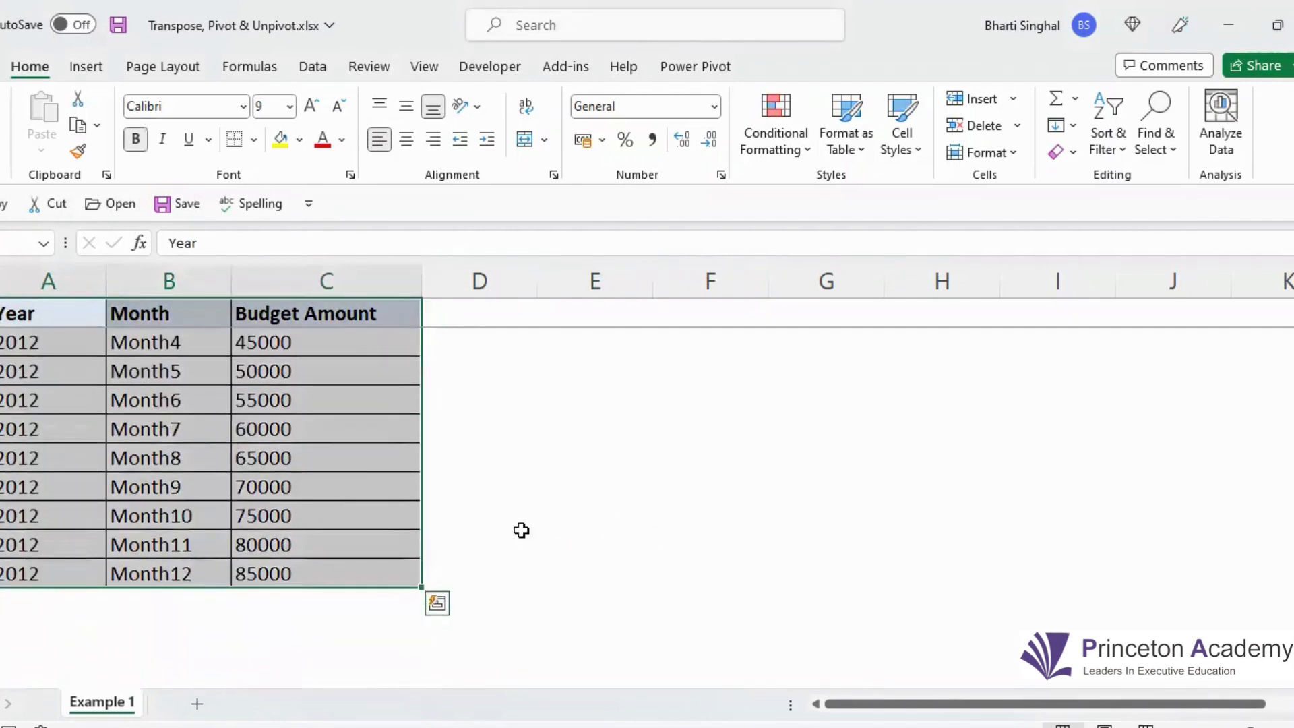
scroll(346, 232, up, 1)
click(312, 66)
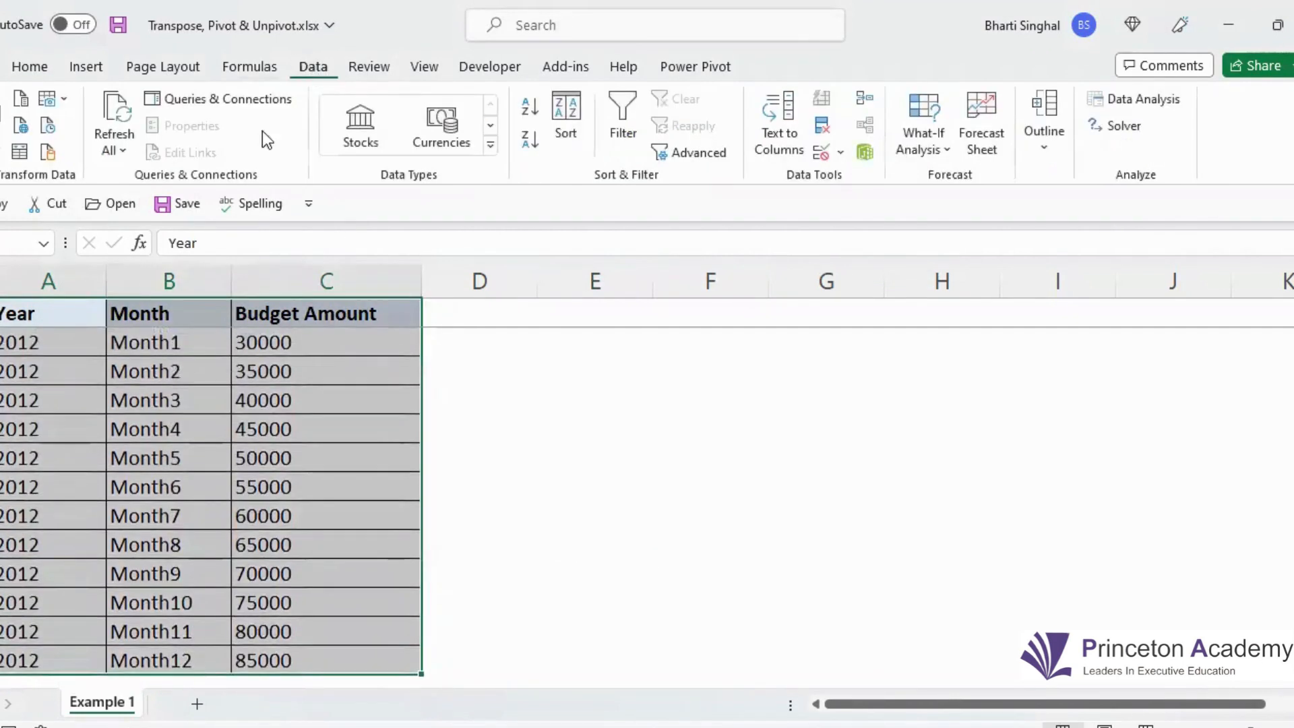
click(18, 156)
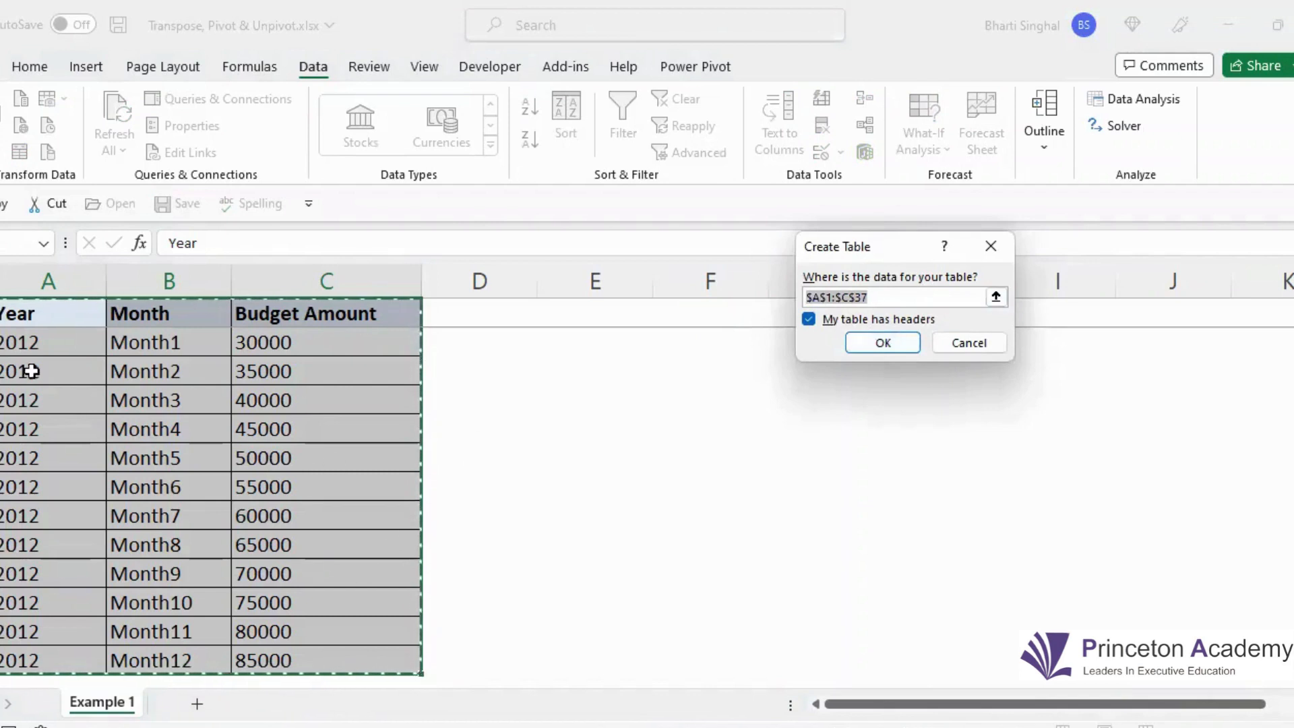
scroll(312, 486, down, 1)
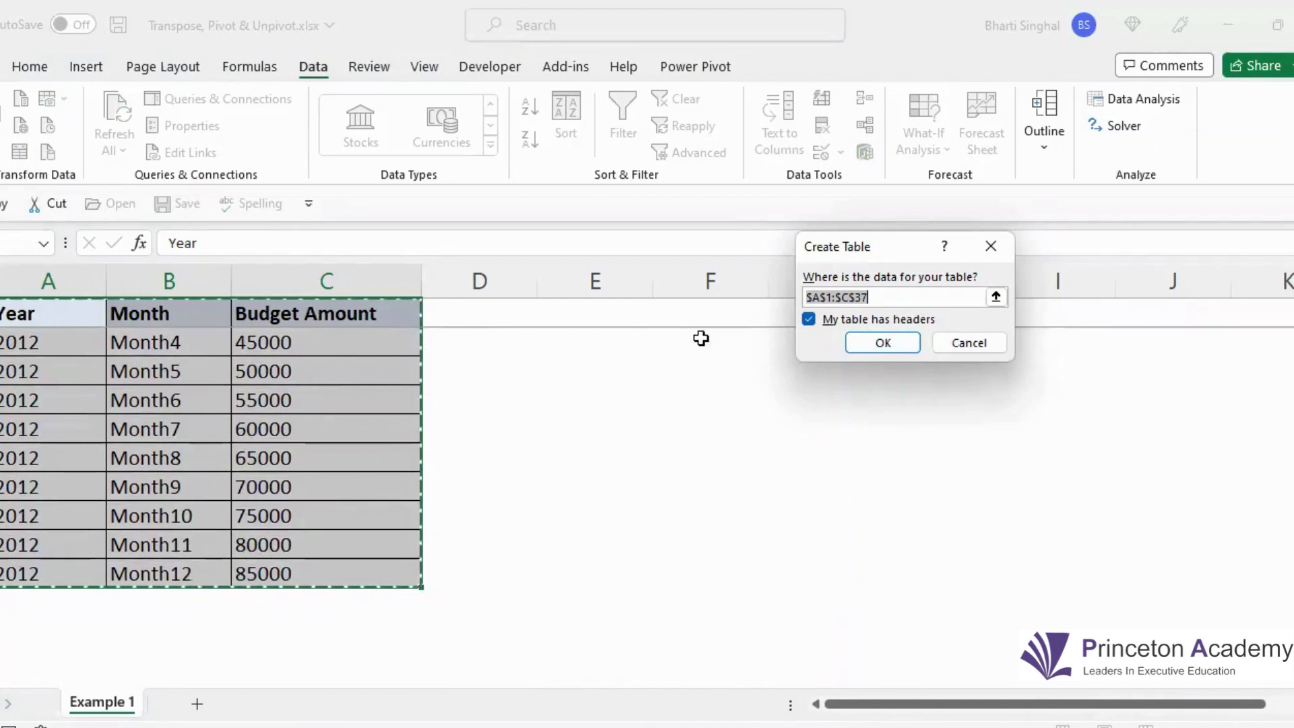
click(888, 348)
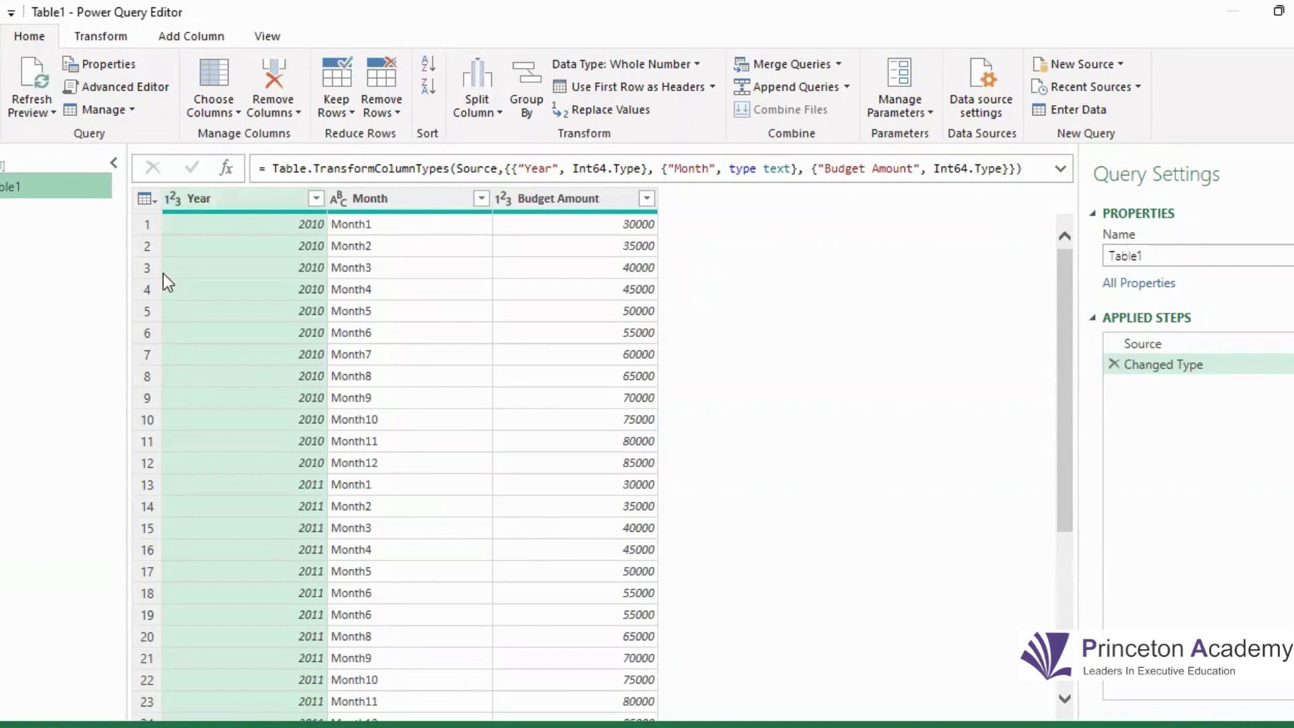
Examine the imported Year, Month and Budget Amount rows in the query preview.
scroll(532, 411, down, 4)
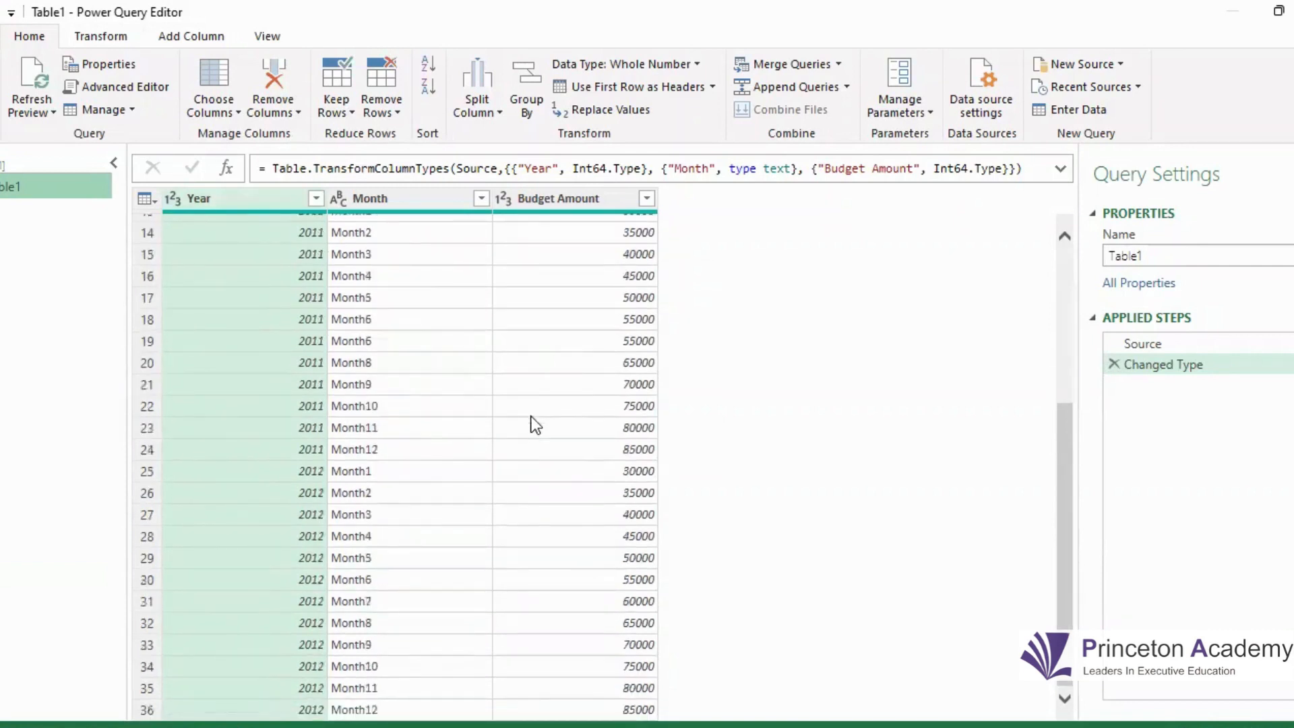
scroll(465, 580, up, 4)
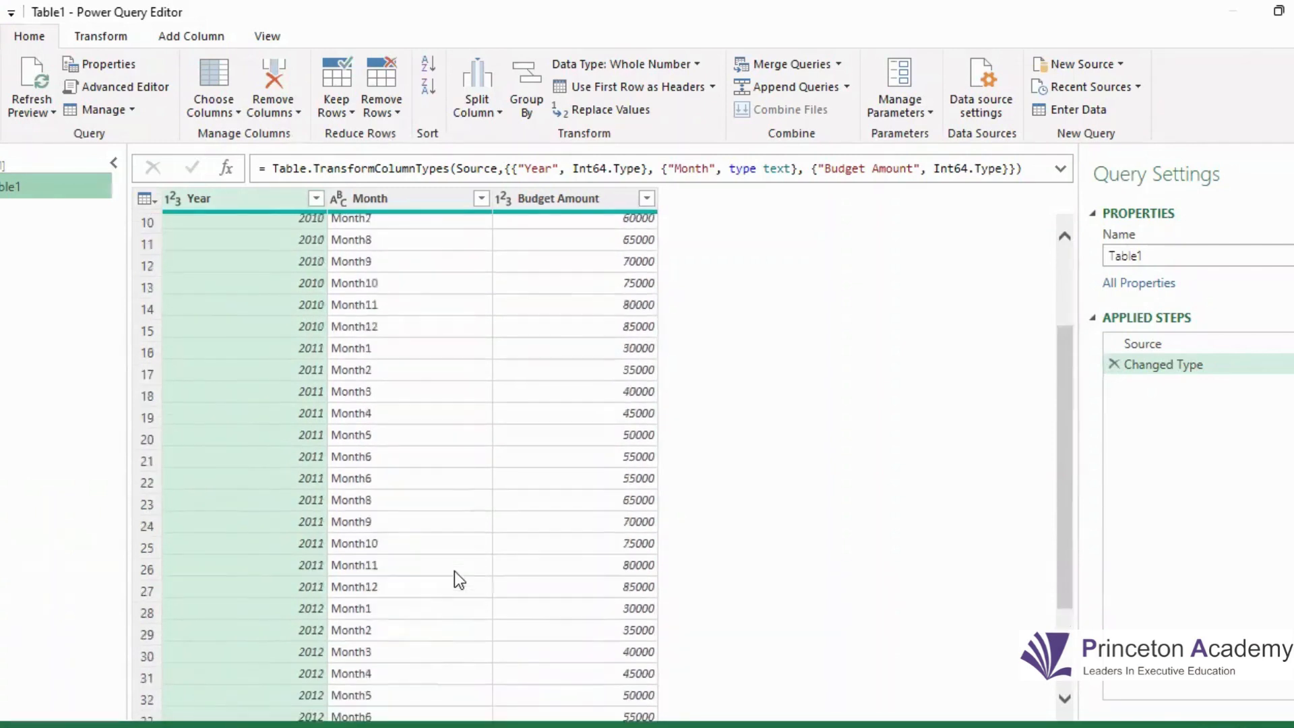
scroll(425, 573, down, 2)
scroll(411, 560, up, 2)
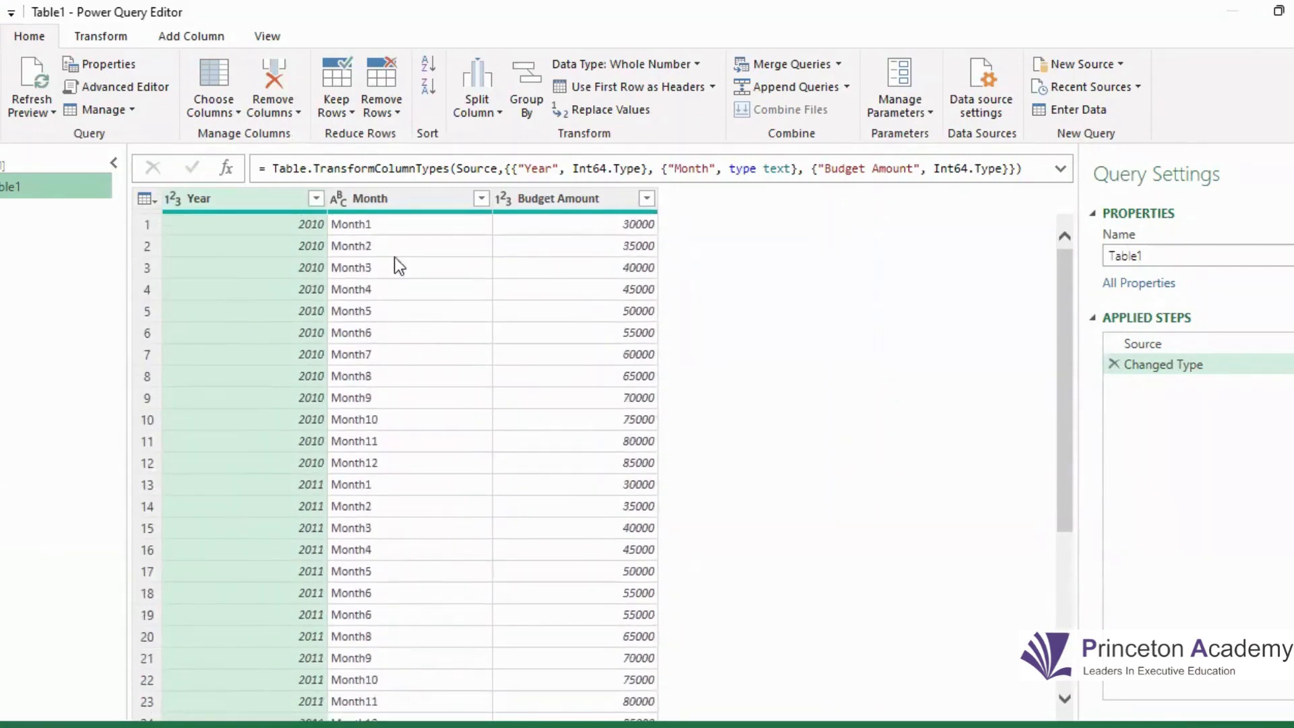
scroll(290, 472, down, 1)
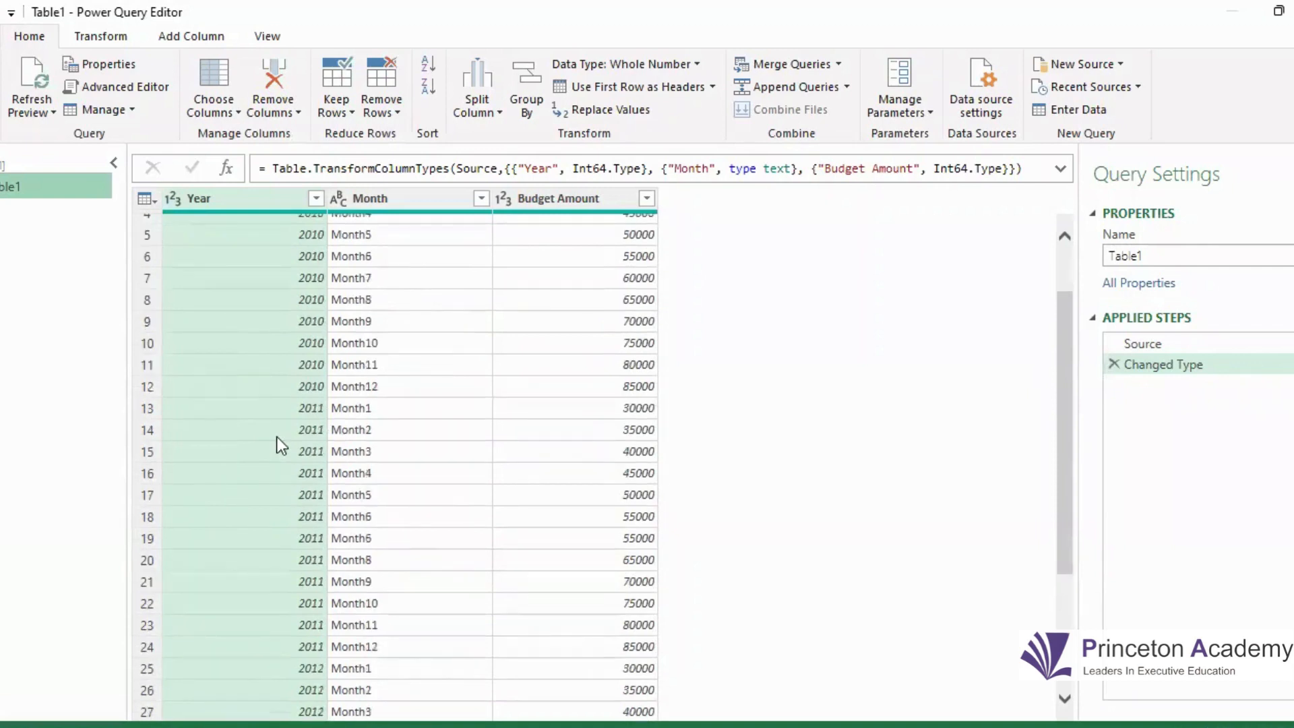
scroll(285, 560, down, 3)
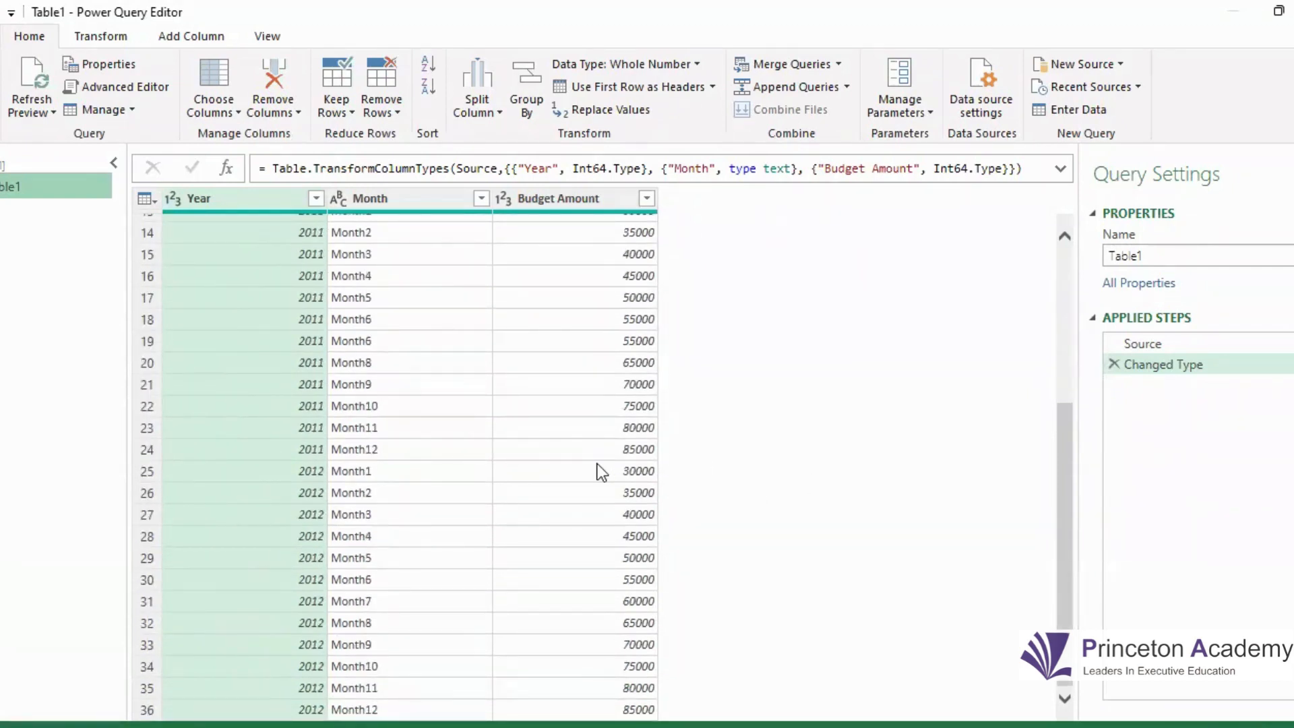
scroll(597, 464, up, 5)
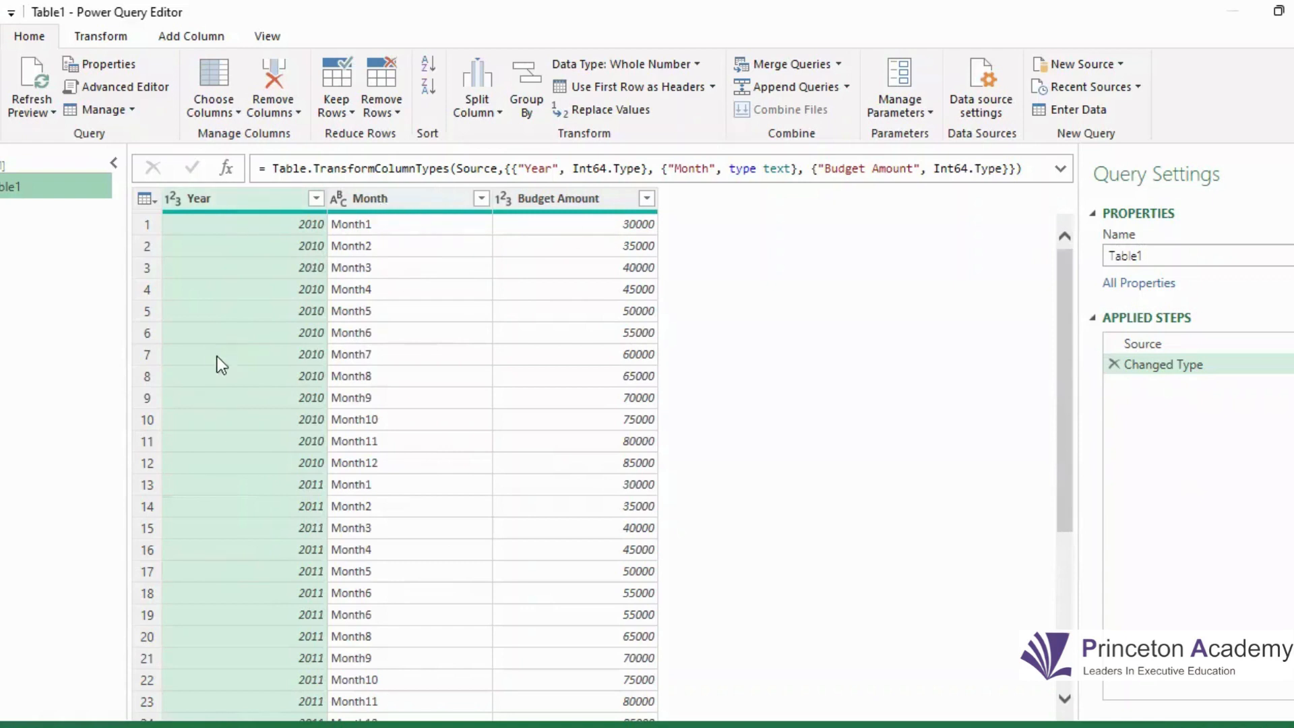
Pivot the Year column, using Budget Amount as the values column.
click(257, 203)
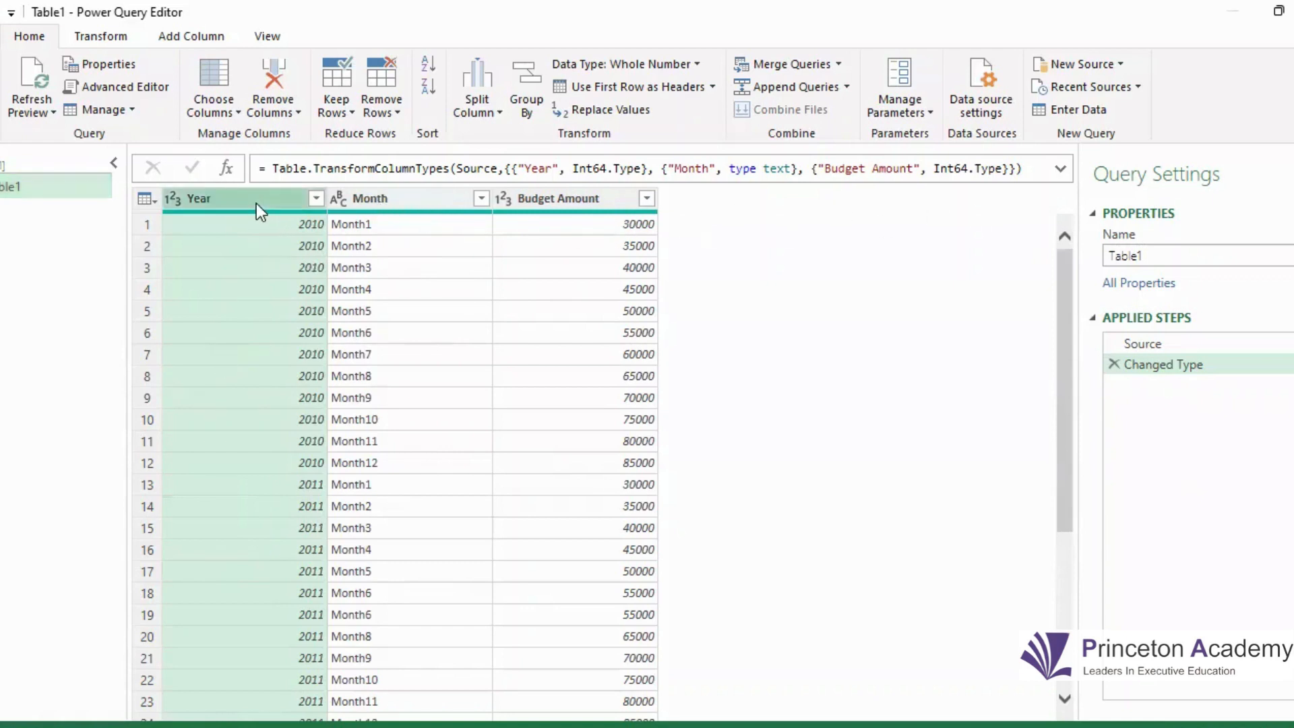
click(86, 36)
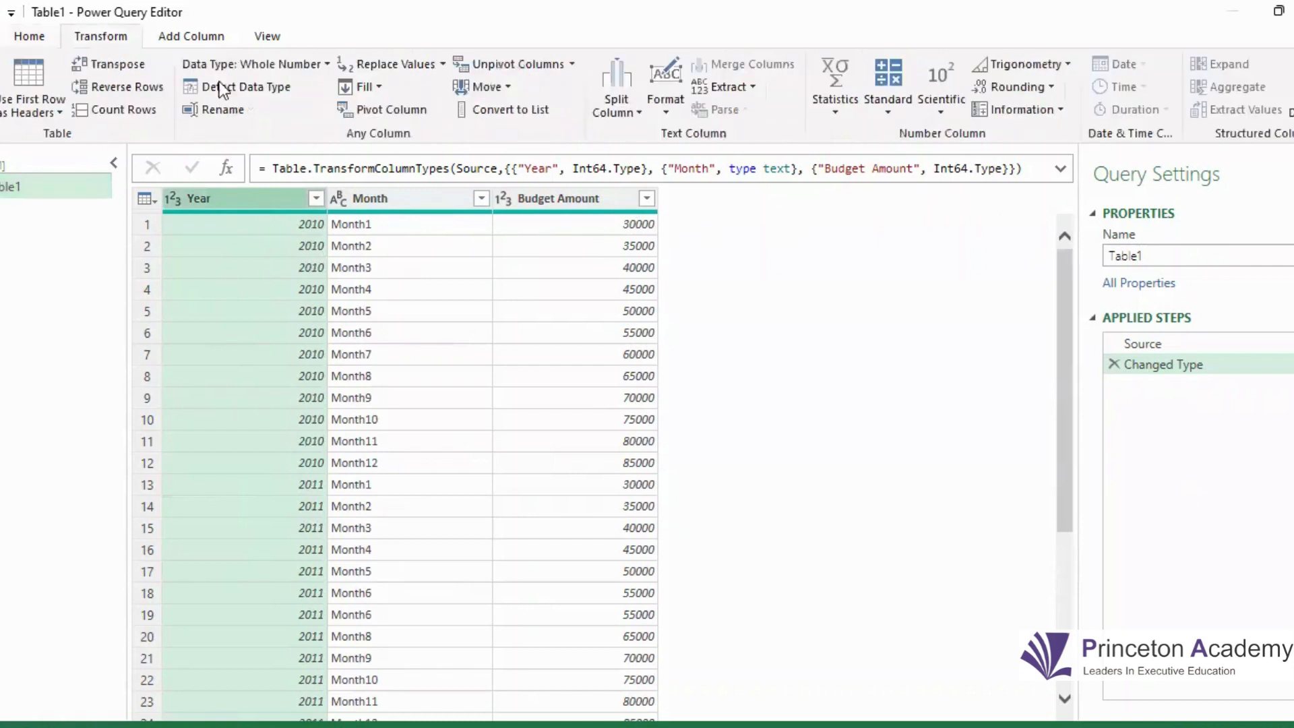
click(395, 111)
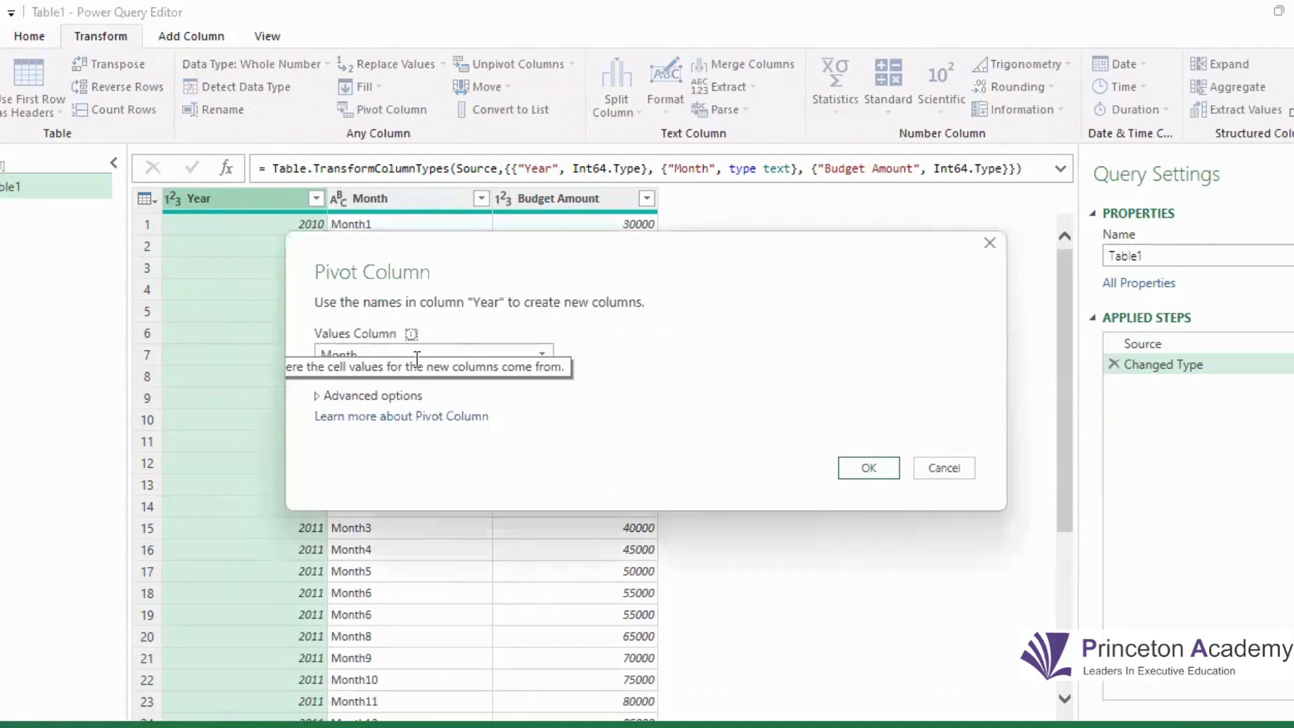
click(371, 355)
click(371, 387)
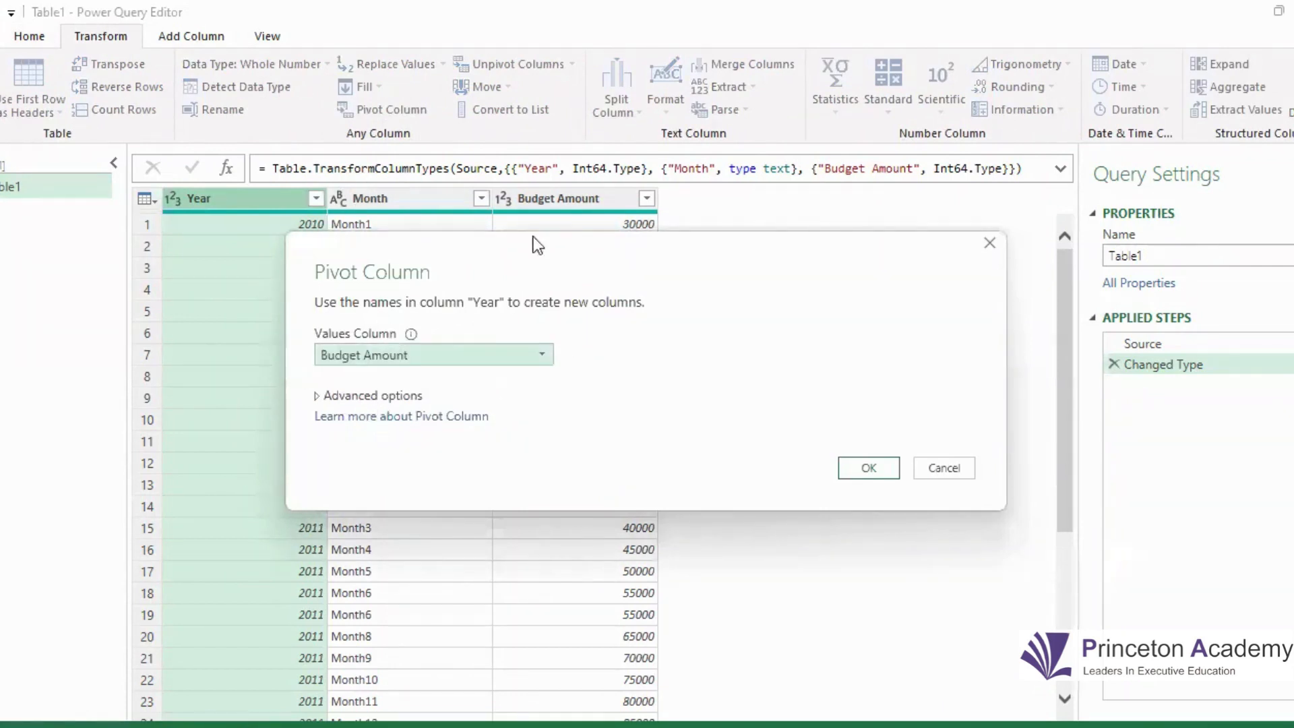
click(876, 471)
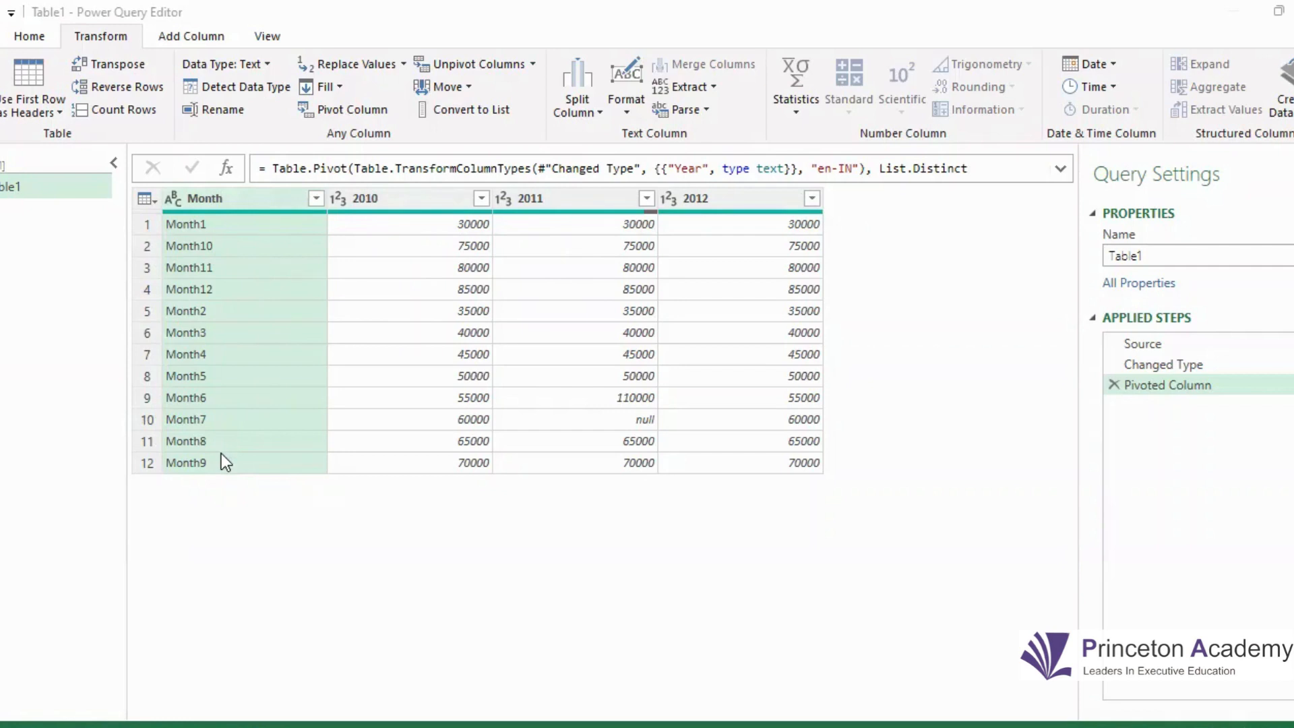
Try to transpose the pivoted table directly, and remove the transposition from the applied steps.
click(400, 201)
key(shift+Right)
key(shift+Right)
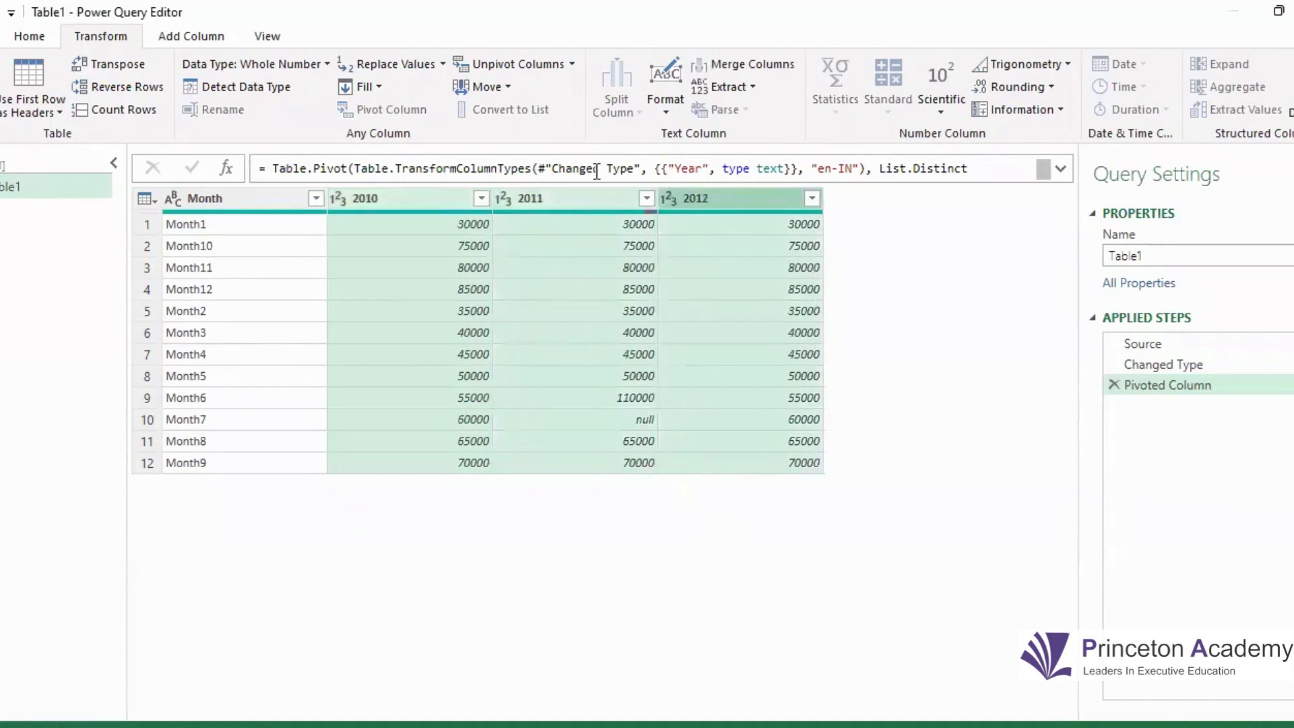
click(109, 65)
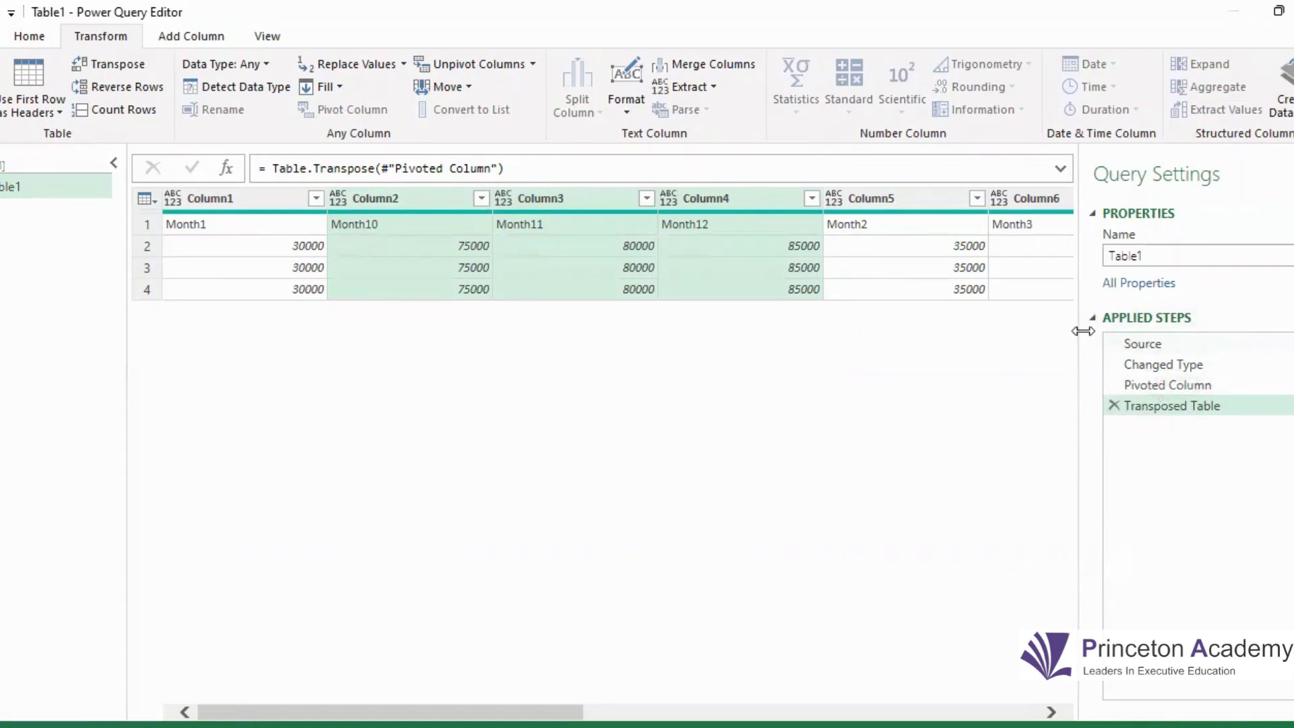
click(1114, 405)
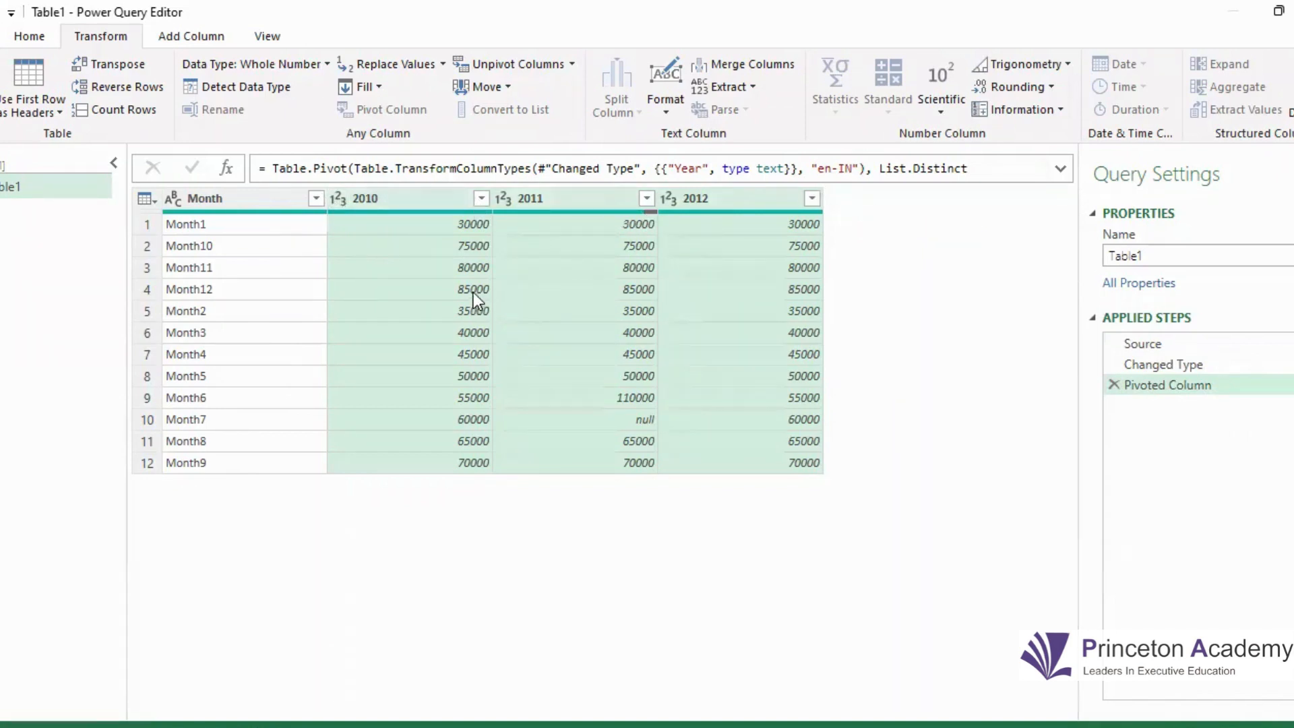
Demote the column headers to the first row and transpose the table.
click(60, 110)
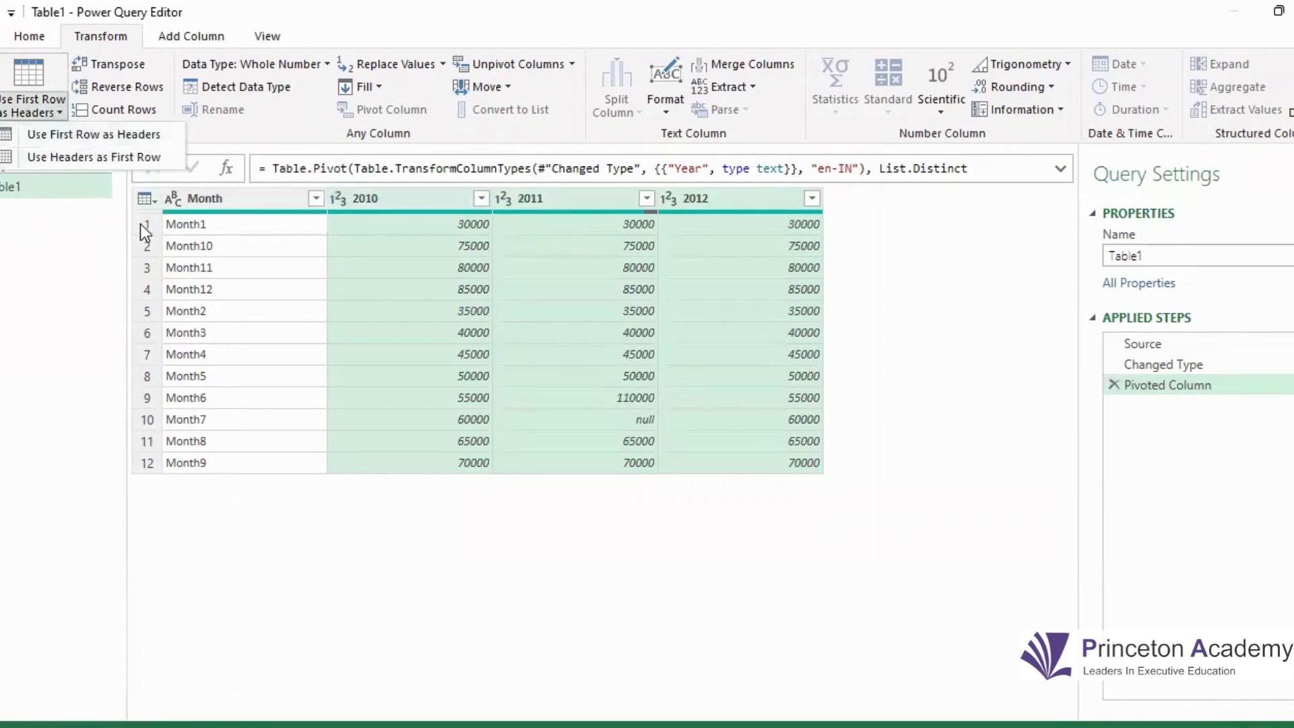
click(136, 179)
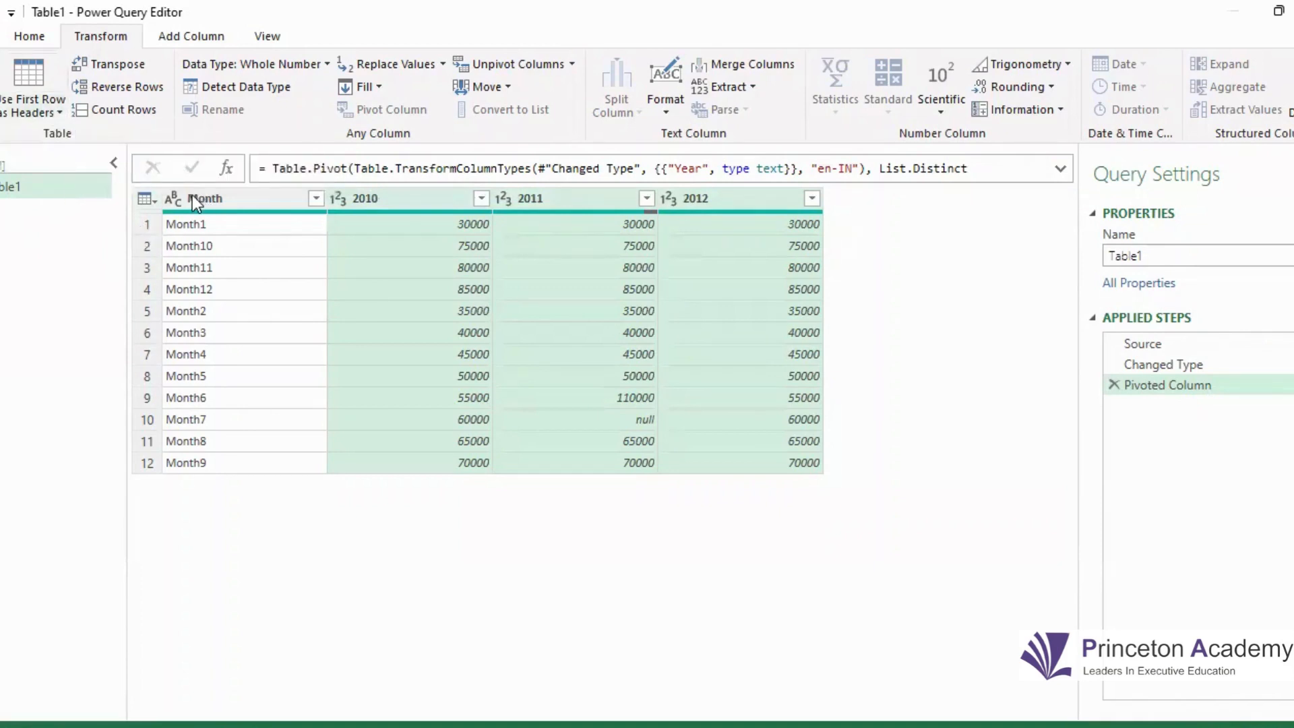
click(58, 112)
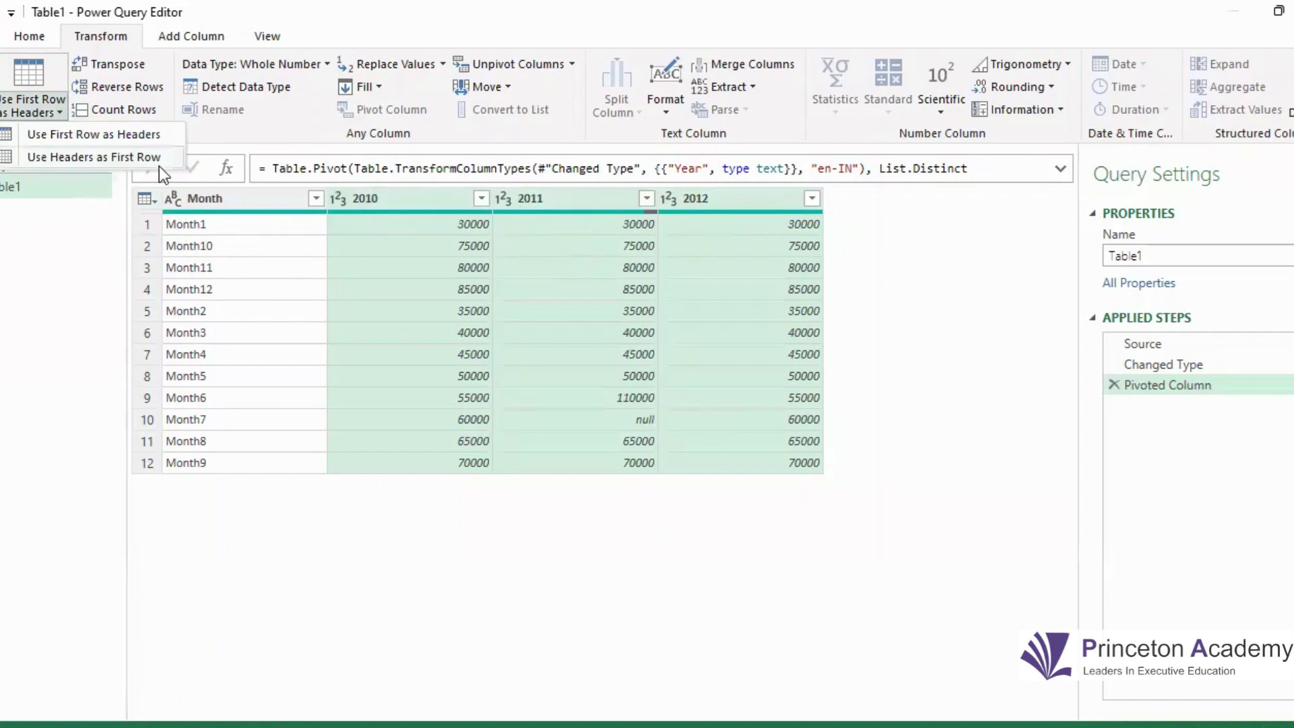
click(107, 160)
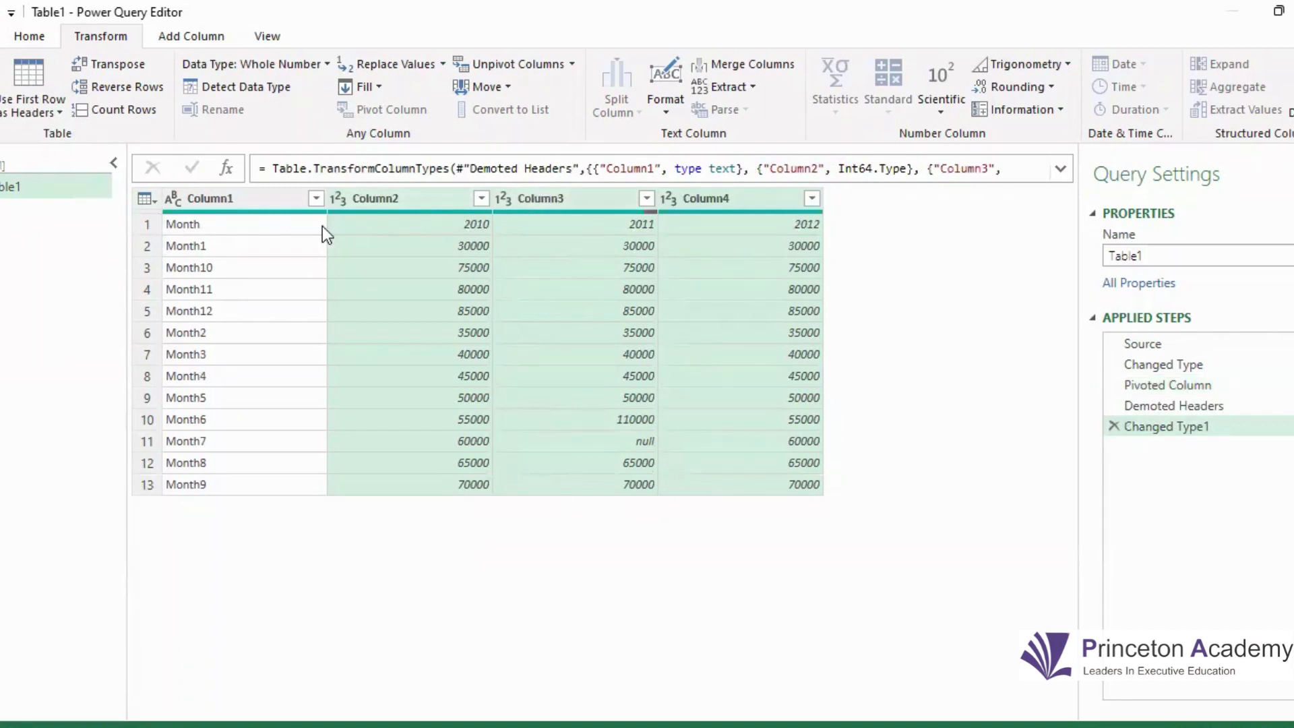
click(109, 64)
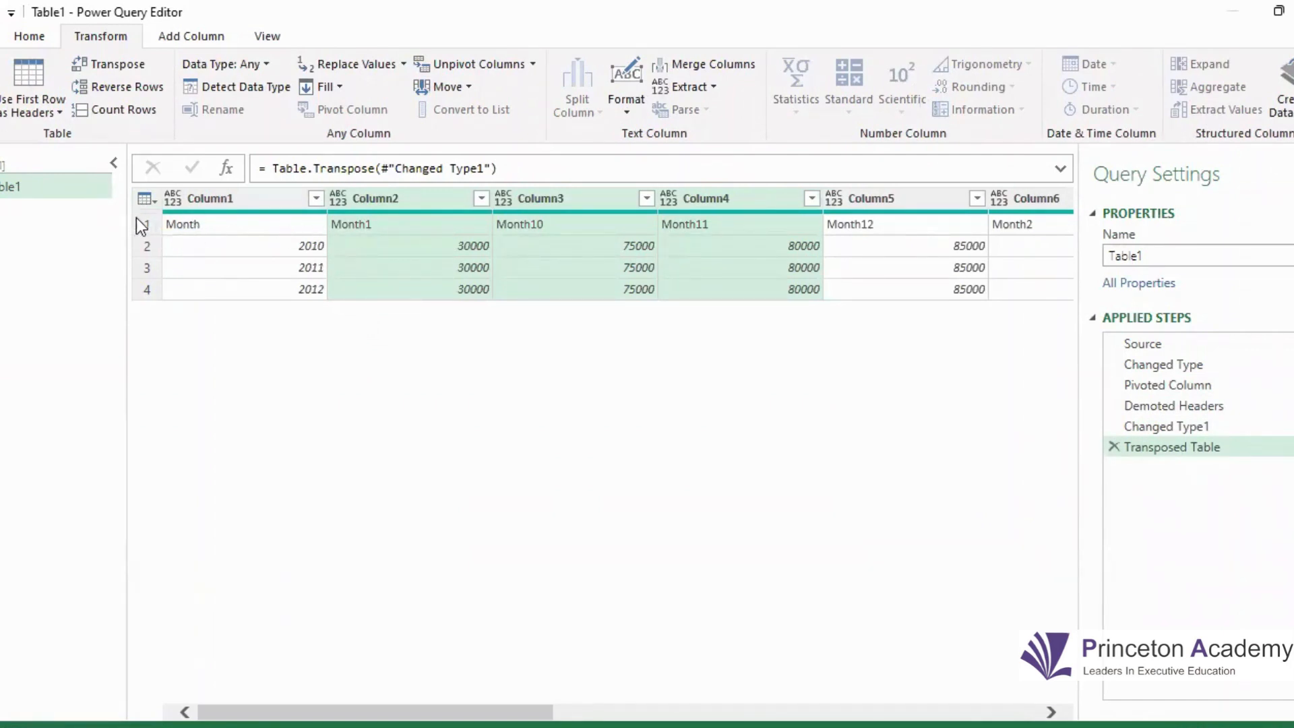
Promote the first row of the transposed table to column headers and check the month columns.
click(59, 111)
click(66, 134)
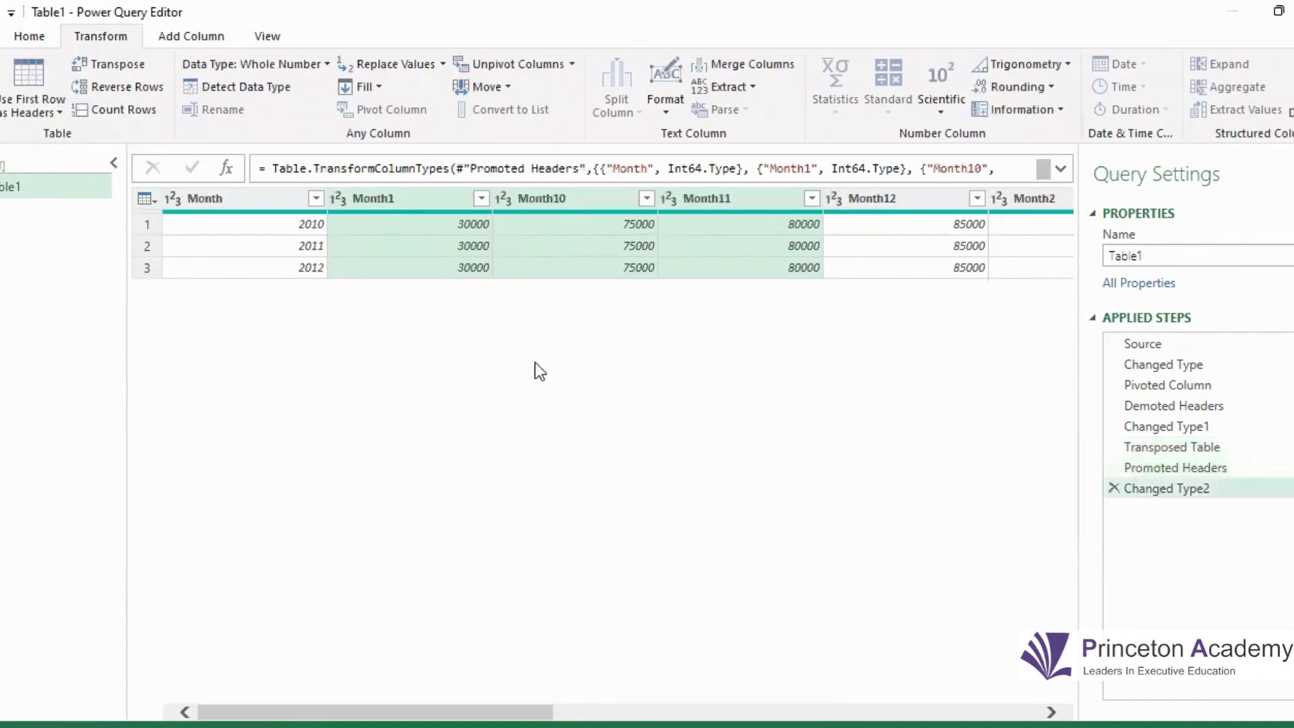
scroll(348, 688, right, 5)
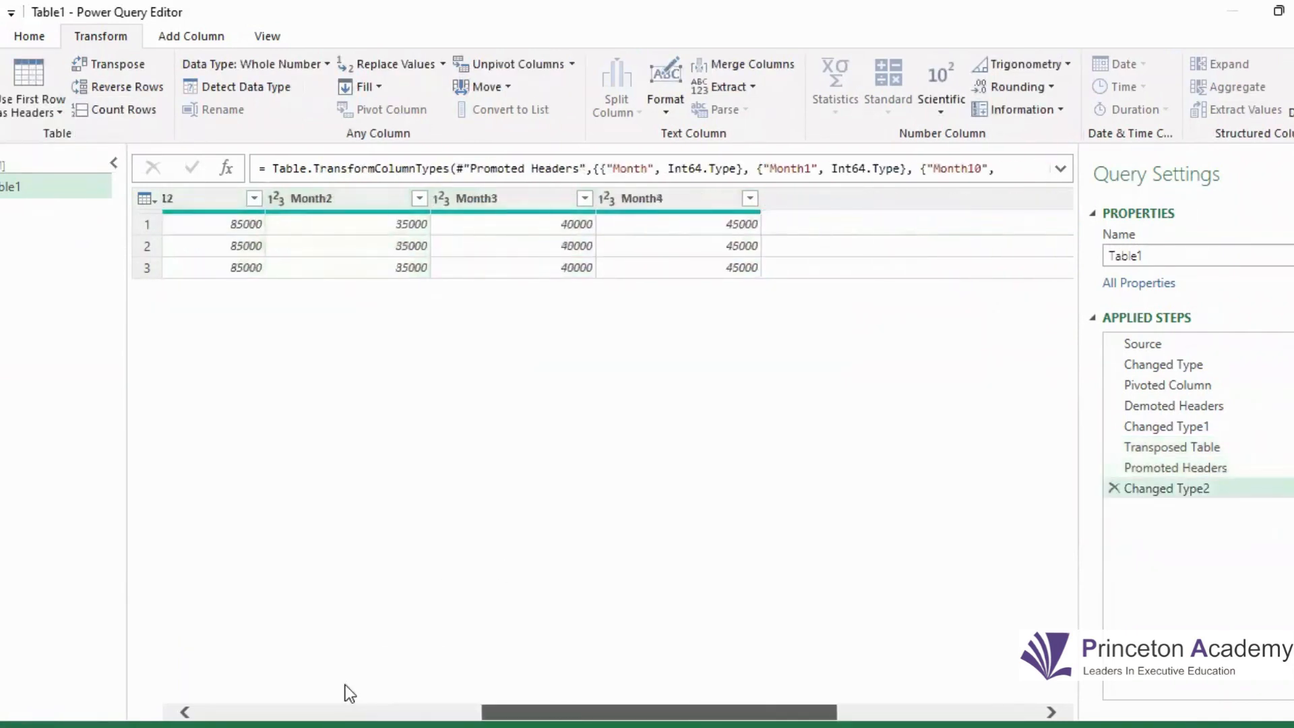
scroll(346, 685, right, 3)
scroll(177, 674, left, 10)
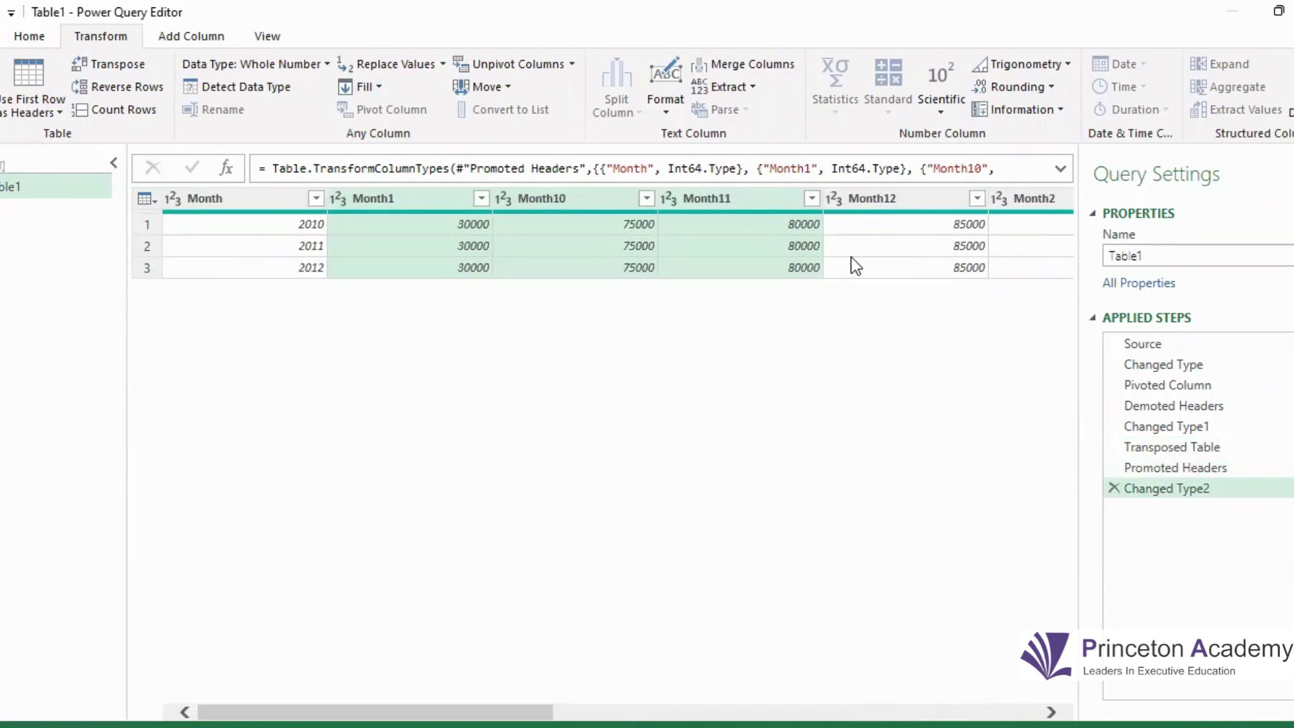
Close and load the transformed query into a new worksheet, and return to the Example 1 sheet.
click(32, 37)
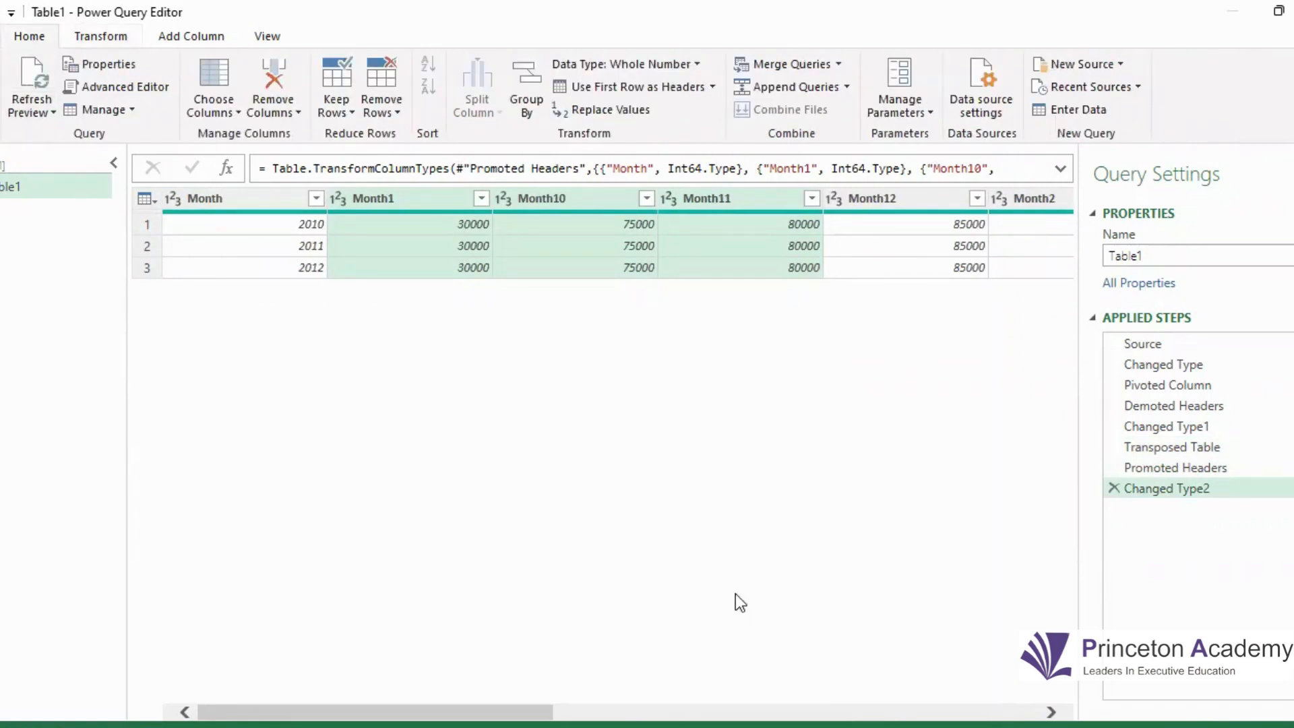
click(0, 114)
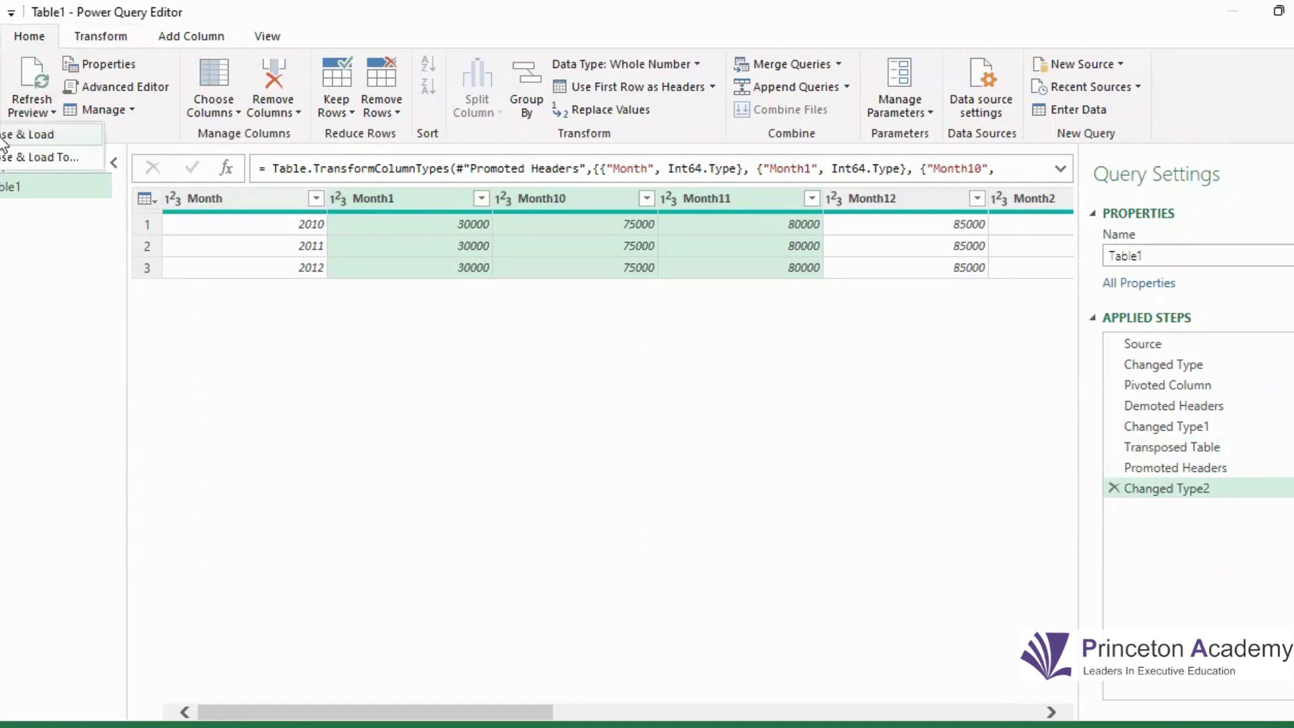
click(3, 135)
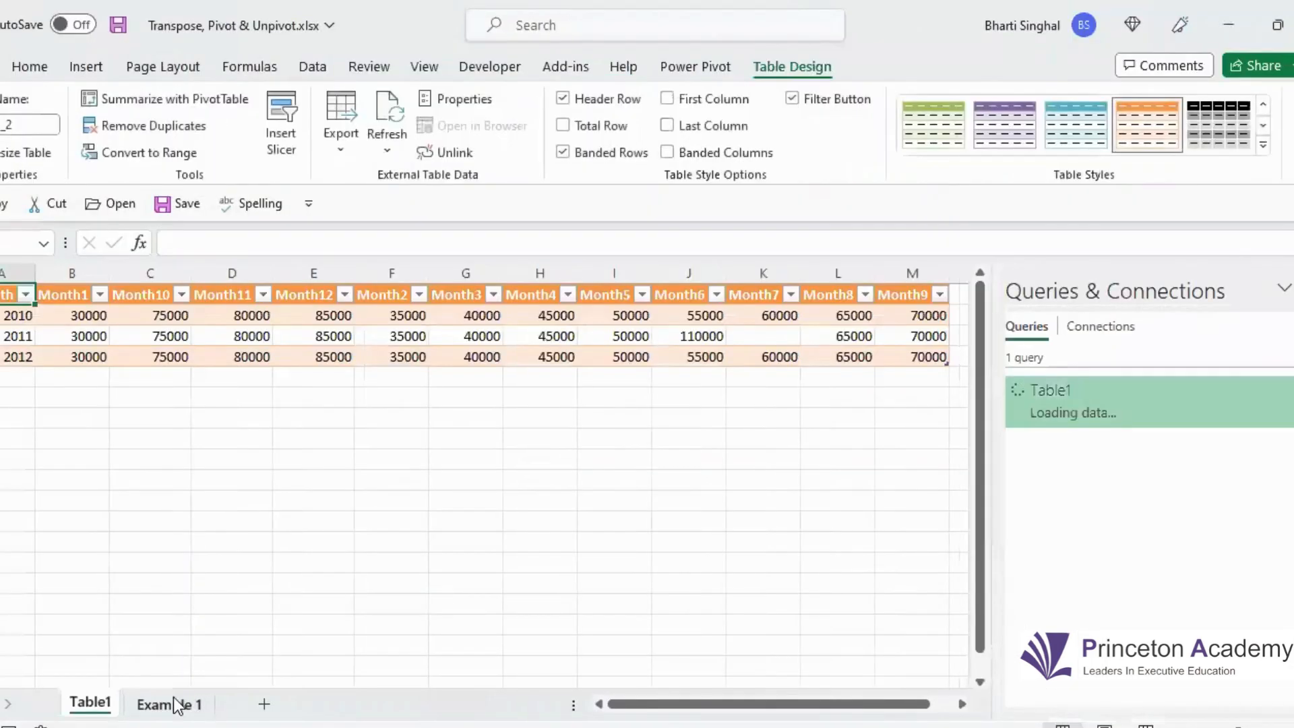
click(177, 704)
click(570, 490)
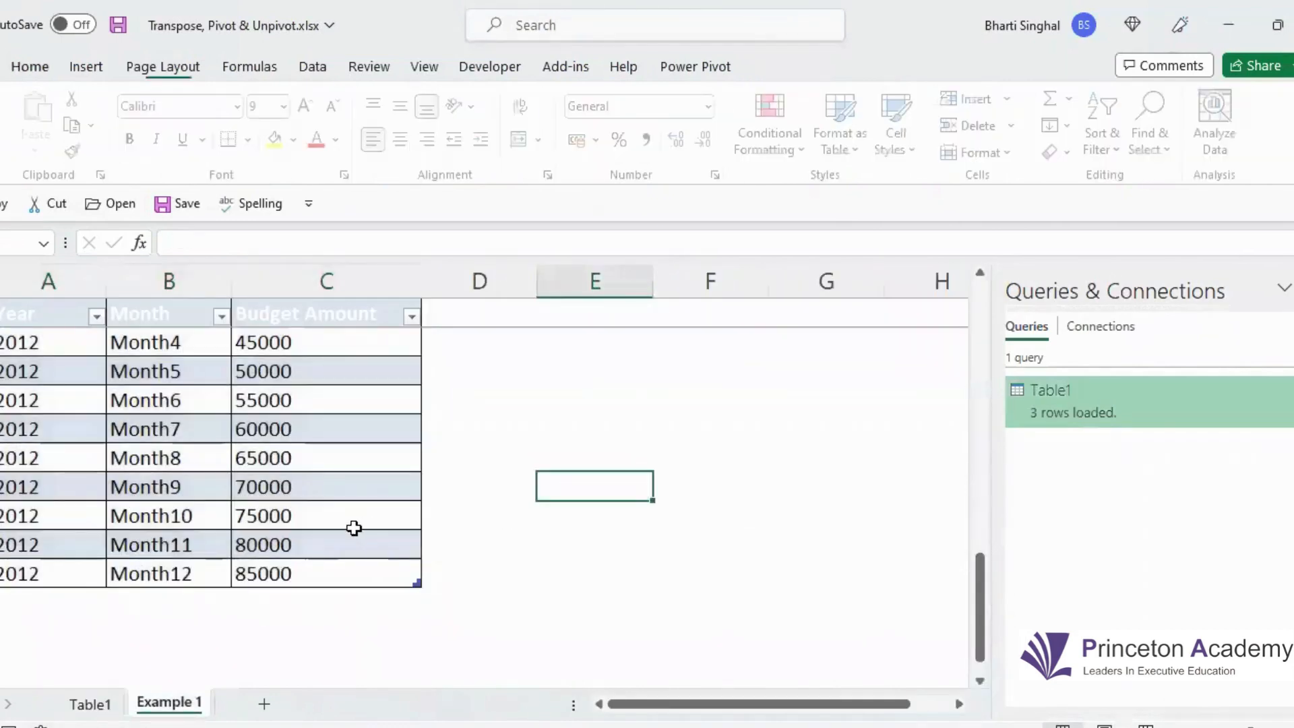
Compare the Example 1 source rows with the Table1 output sheet and narrow the Queries & Connections pane.
scroll(354, 526, up, 3)
scroll(354, 525, up, 6)
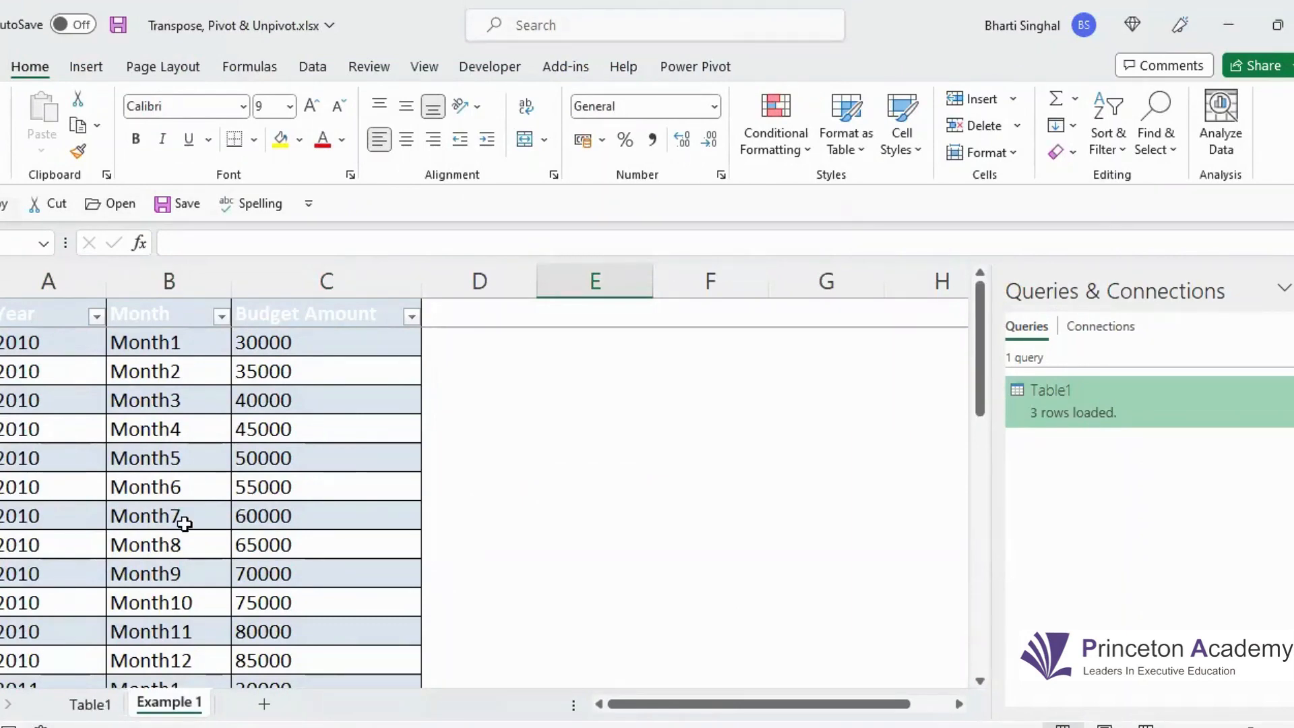
click(89, 705)
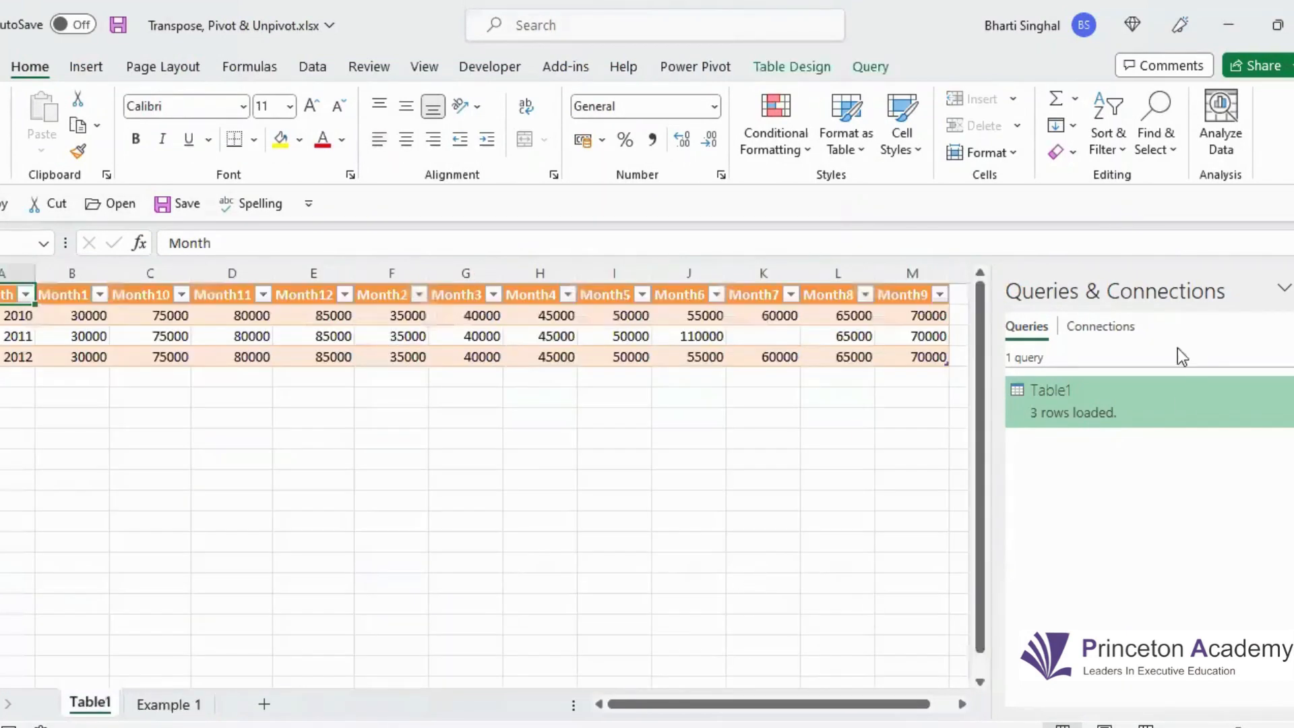
drag(987, 494, 1096, 491)
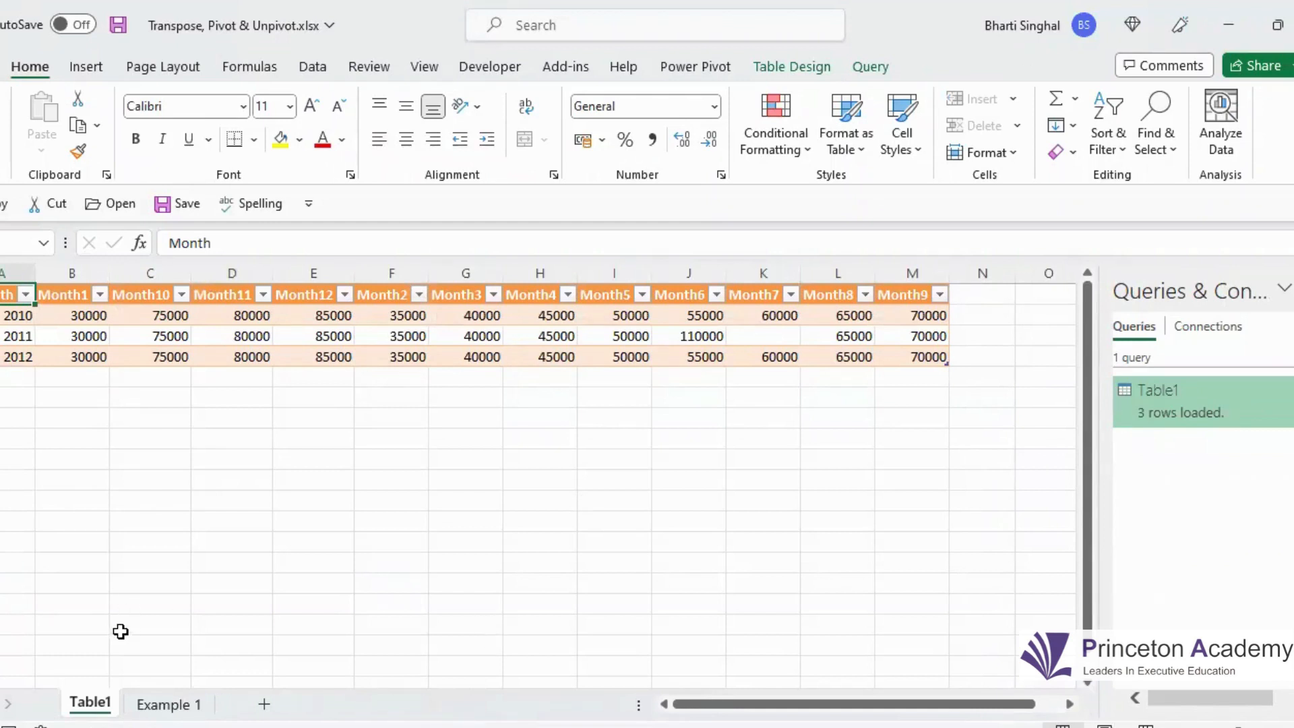
Start a new row below the last 2012 entry of the Example 1 table with the year 2013.
click(170, 705)
scroll(71, 496, down, 11)
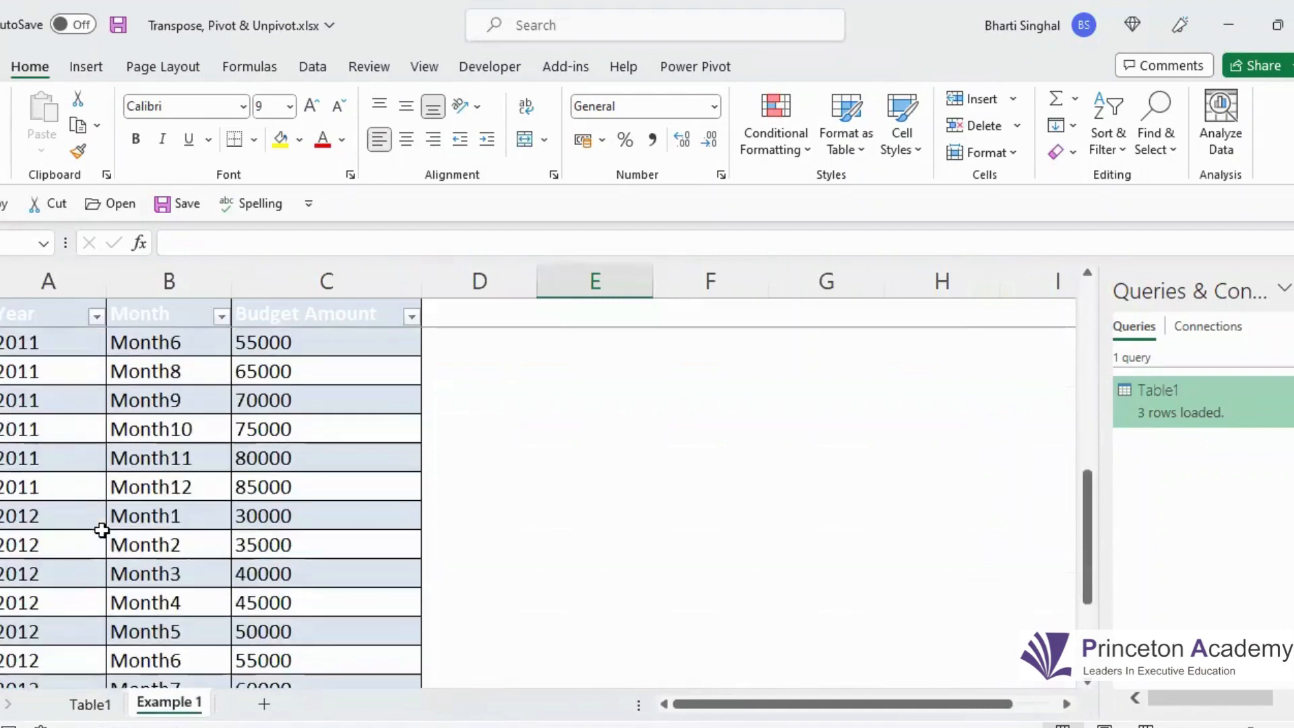
click(57, 424)
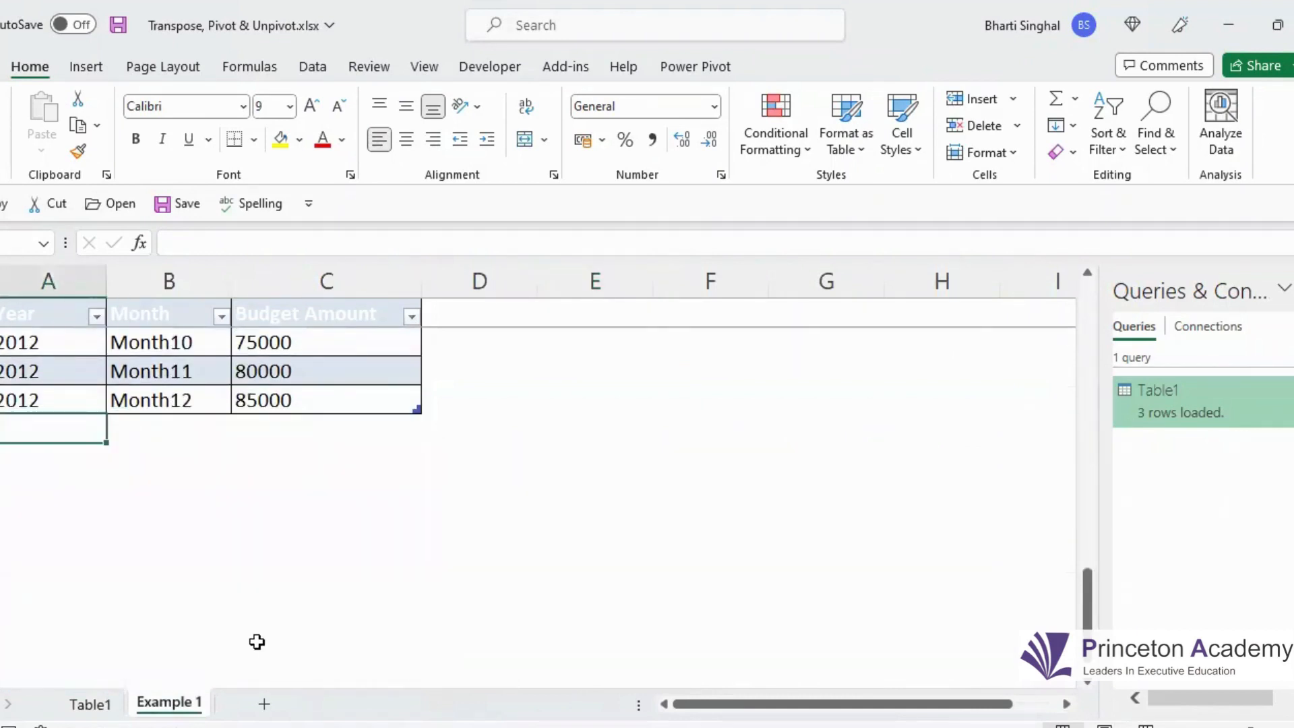
text(2013)
key(Tab)
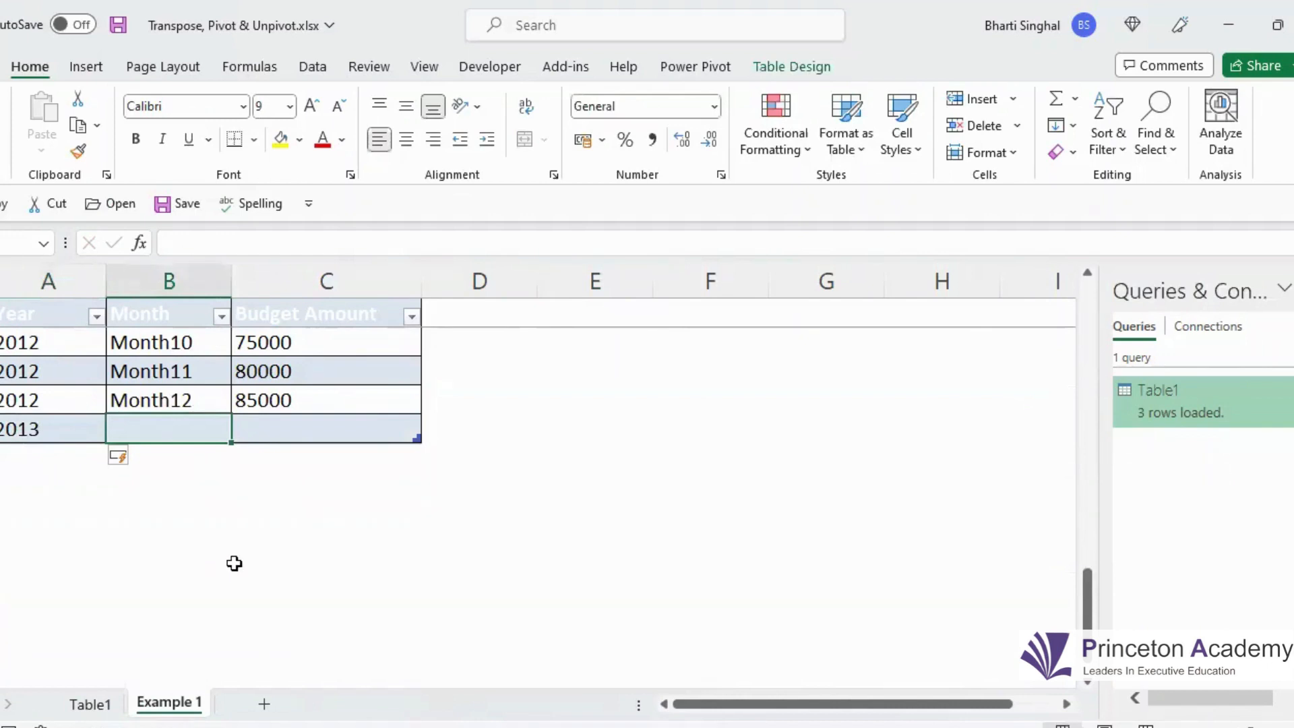
Copy Month1 to Month12 from the 2012 rows into the Month column, starting at the 2013 row.
scroll(234, 564, up, 3)
scroll(234, 564, up, 1)
drag(200, 432, 189, 664)
key(ctrl+c)
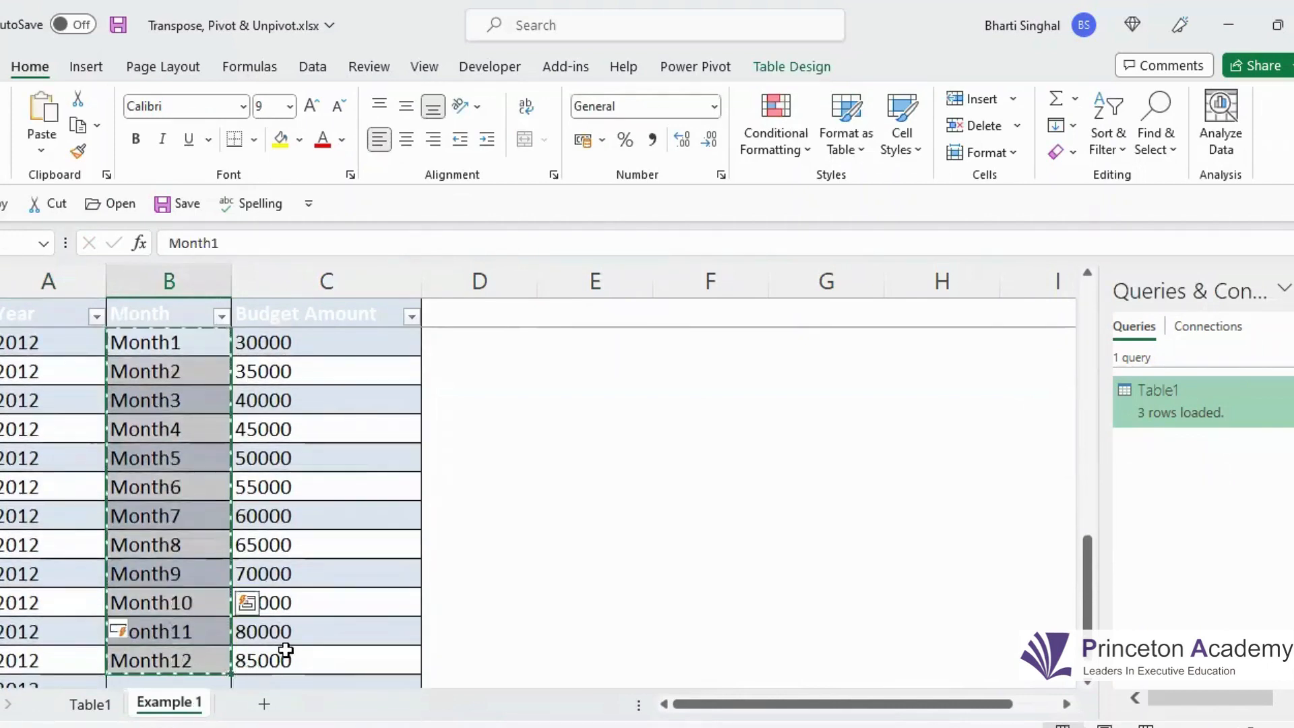
scroll(179, 431, down, 3)
click(178, 431)
key(ctrl+v)
Fill the year 2013 down the Year column for all the new month rows through Month12.
click(94, 435)
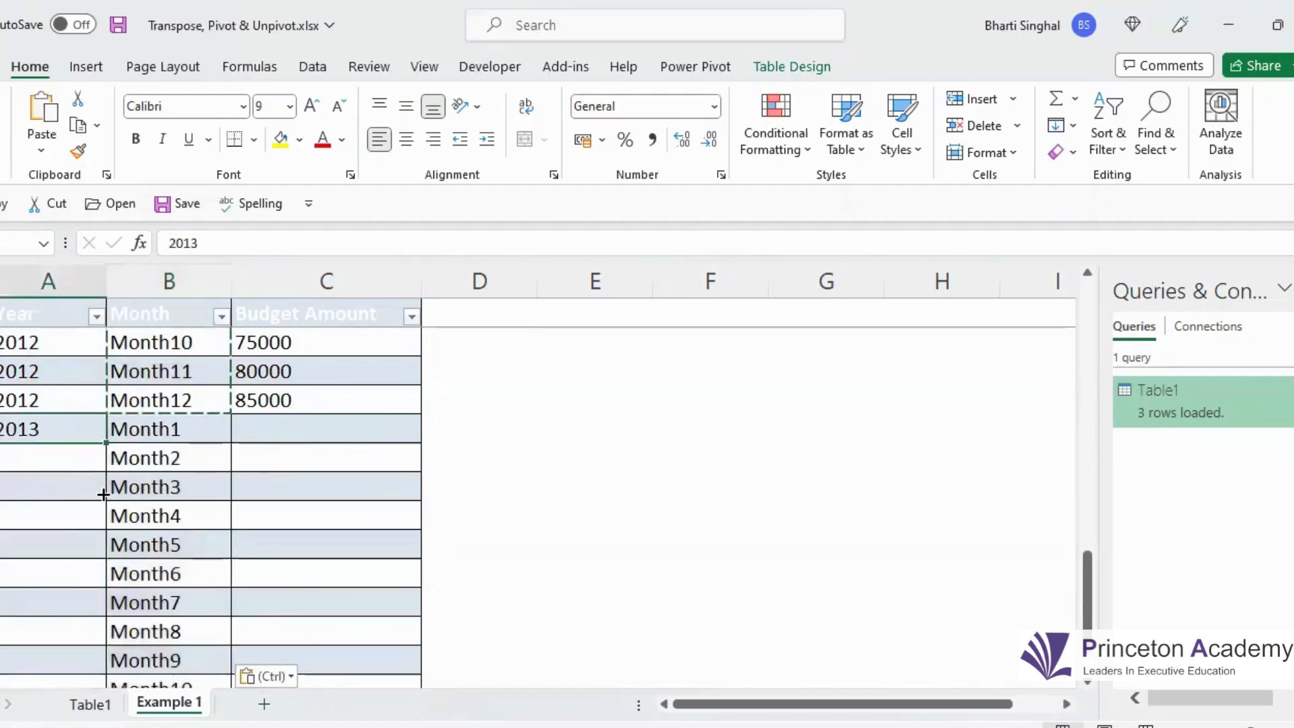
drag(103, 710, 162, 637)
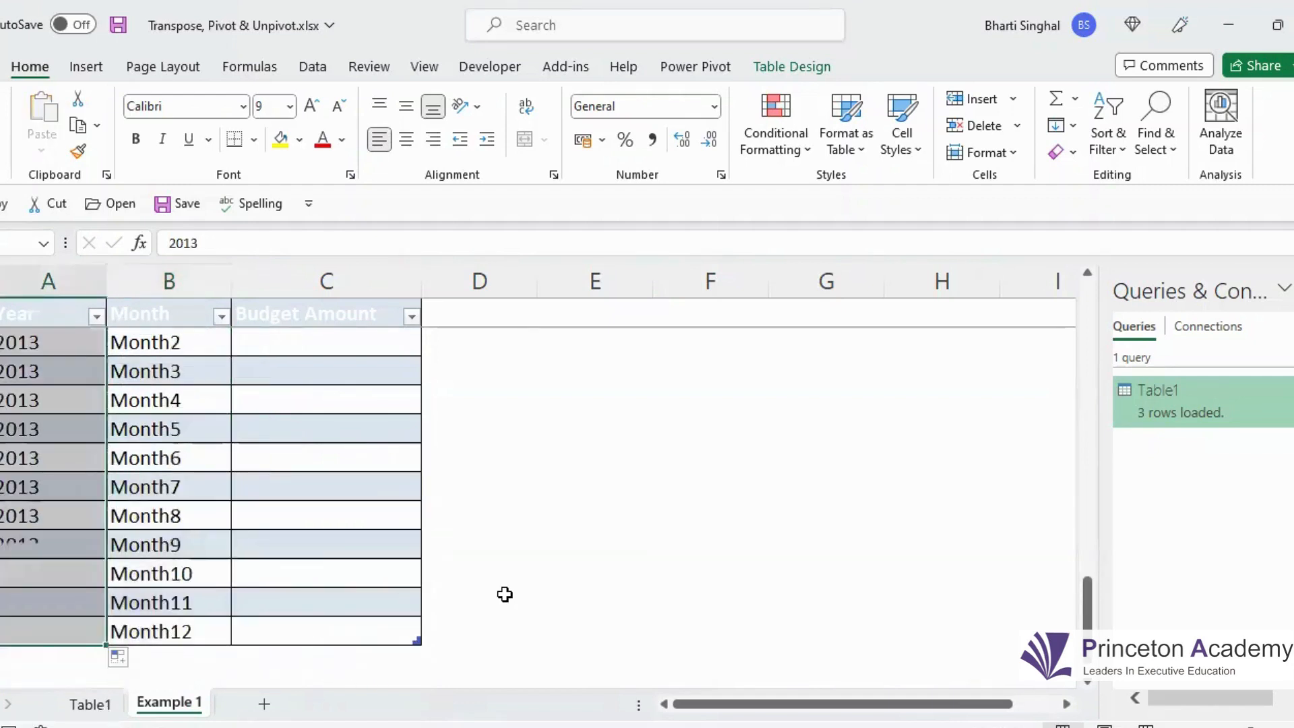
click(513, 609)
Copy the 2012 budget amounts 45000 to 85000 into the 2013 rows from Month1 to Month9.
scroll(279, 449, up, 4)
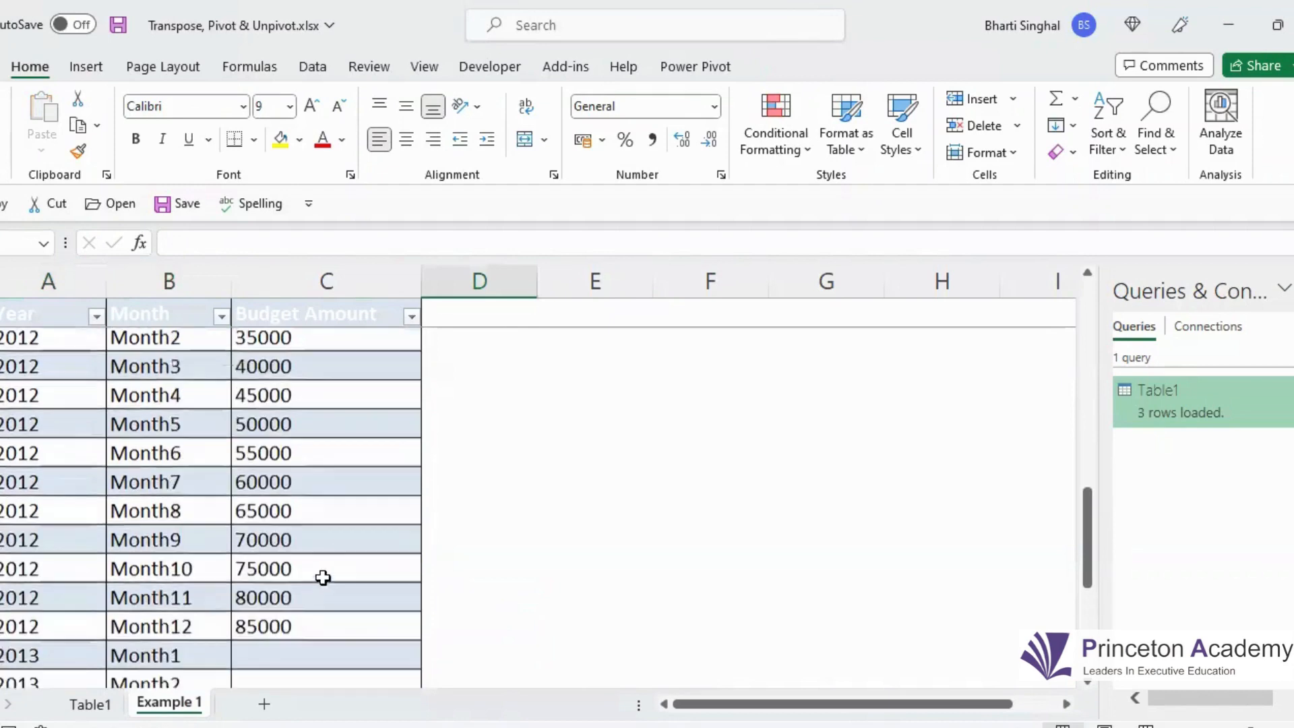
drag(307, 633, 321, 384)
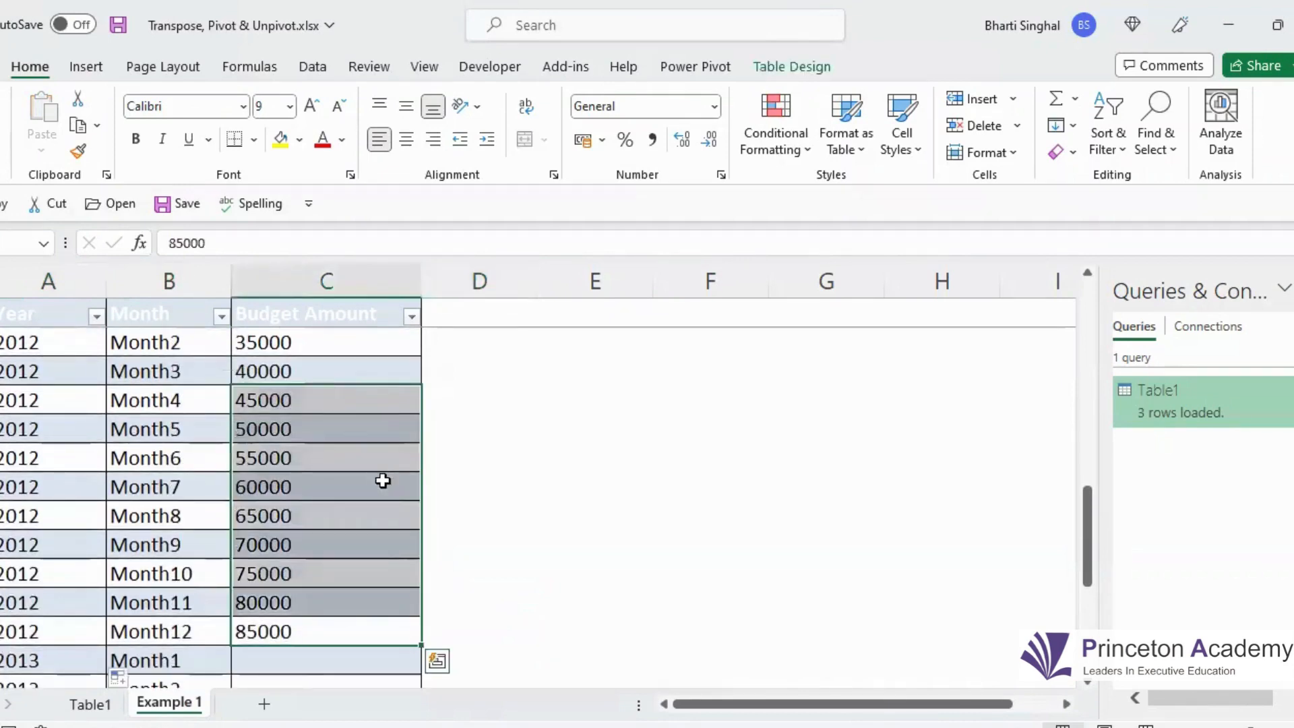
key(ctrl+c)
scroll(468, 584, down, 1)
click(324, 617)
key(ctrl+v)
scroll(538, 569, down, 4)
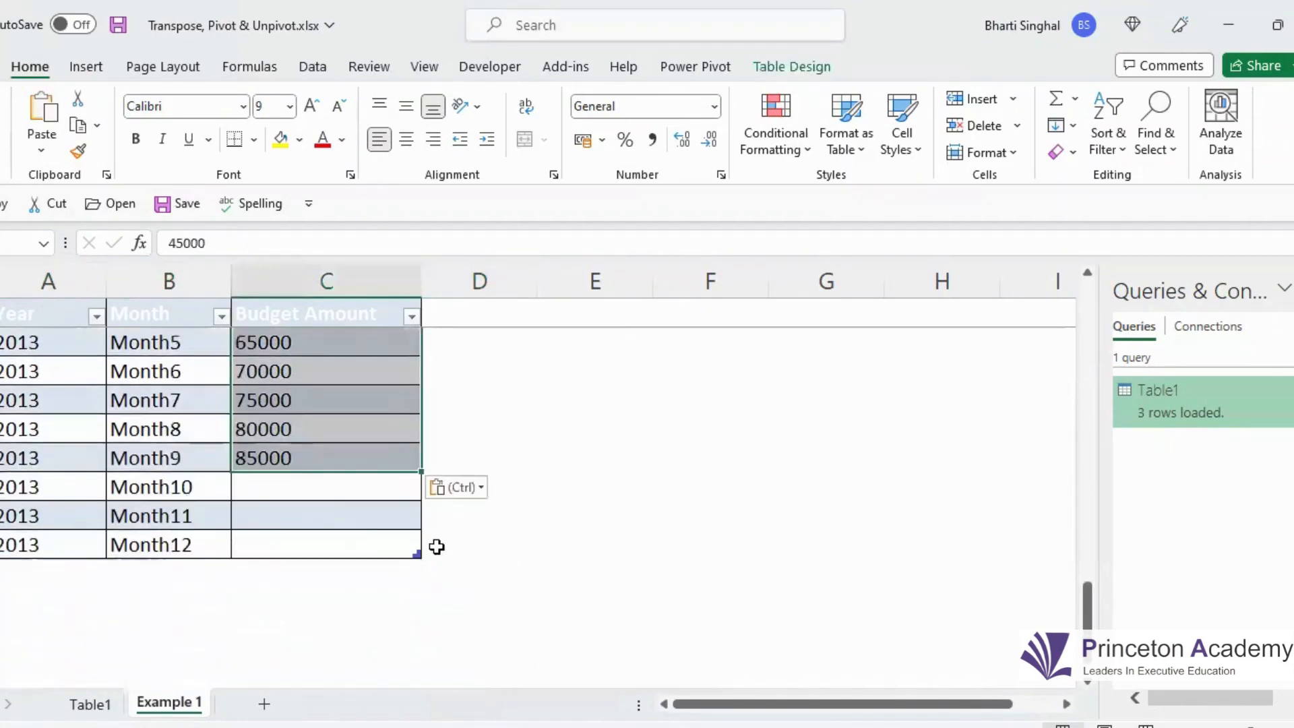
Copy the amounts 75000, 80000 and 85000 into the 2013 rows for Month10 to Month12.
drag(283, 400, 290, 459)
key(ctrl+c)
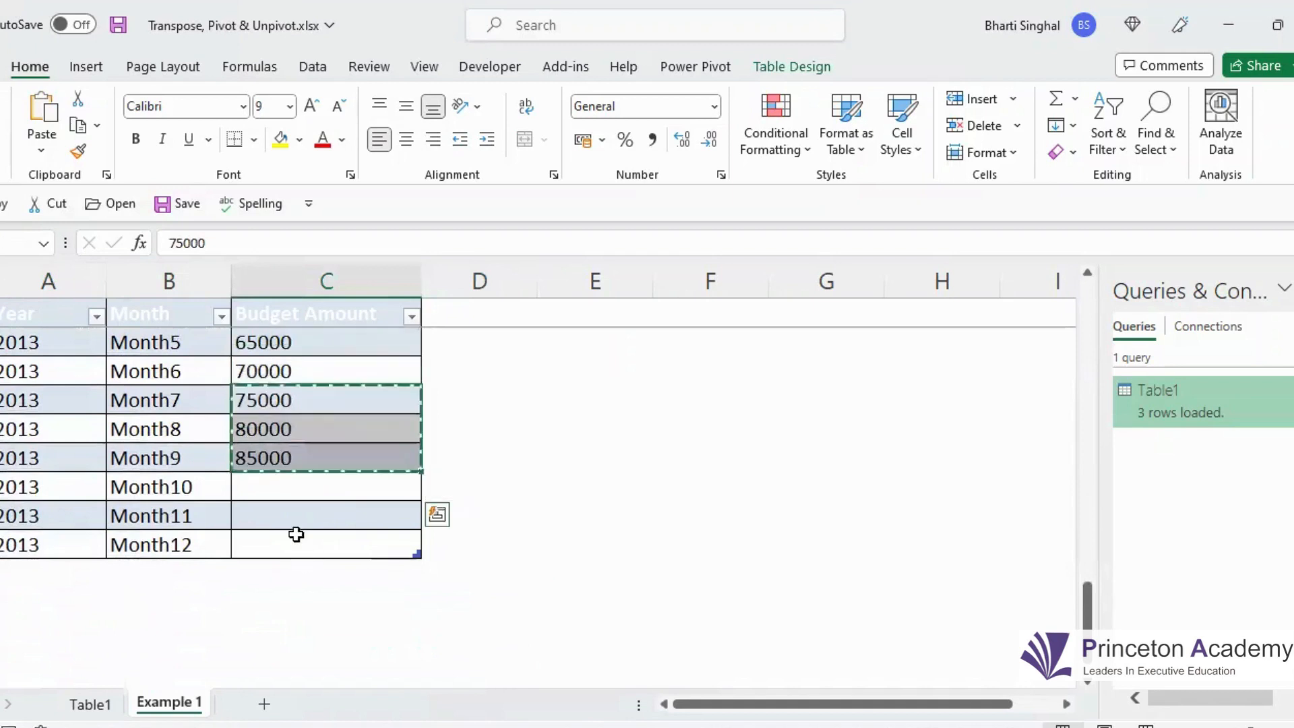
click(295, 487)
key(ctrl+v)
click(560, 545)
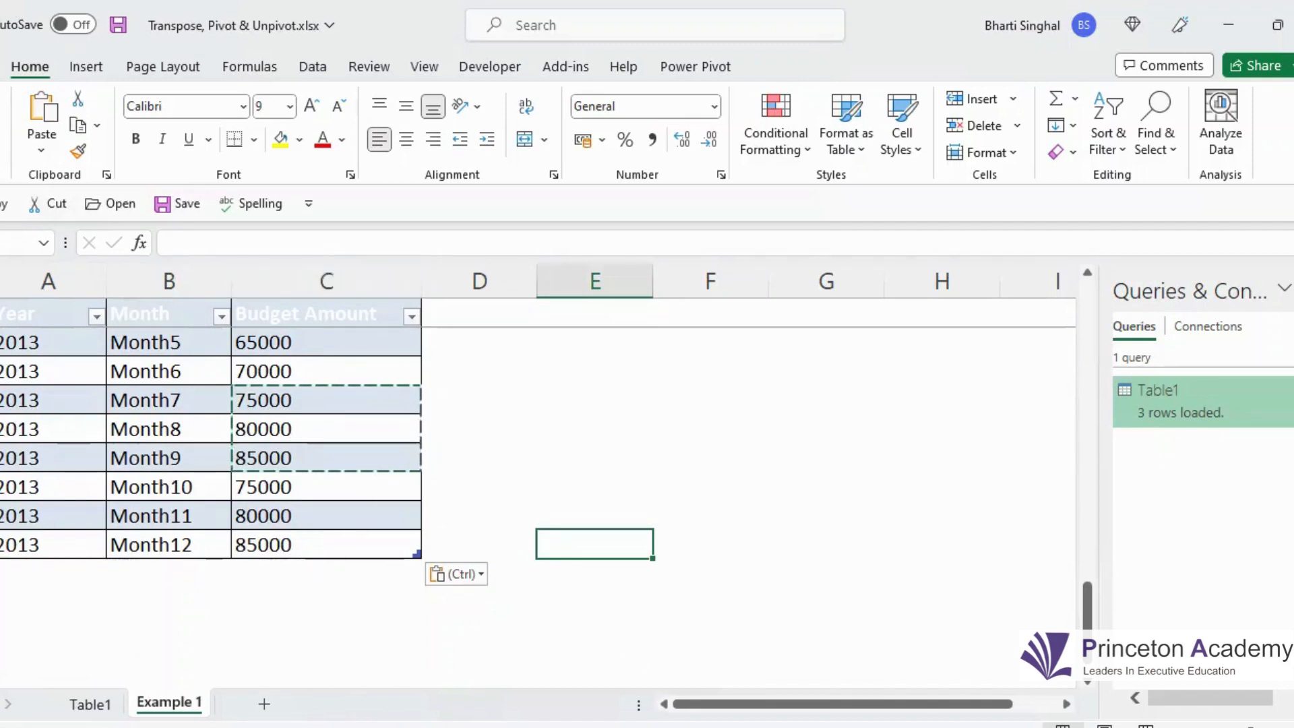
Save the workbook and refresh the query output on the Table1 sheet.
click(5, 68)
key(Escape)
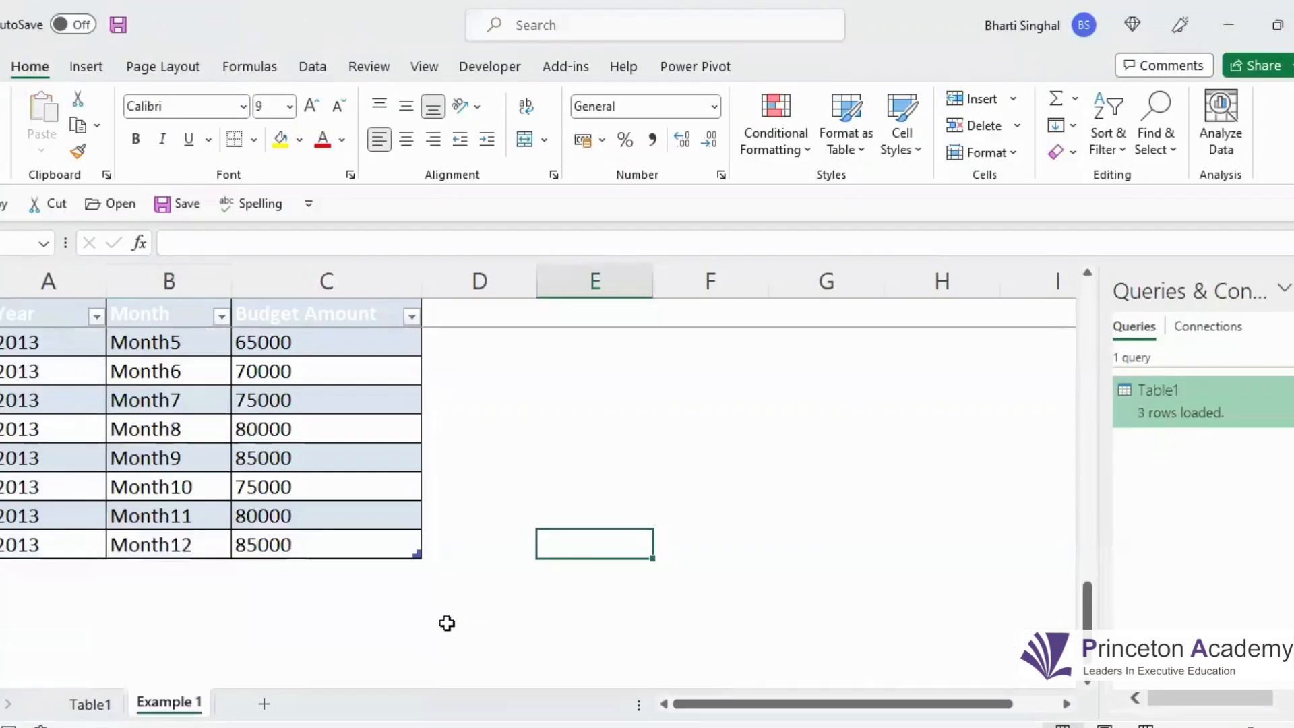
click(101, 703)
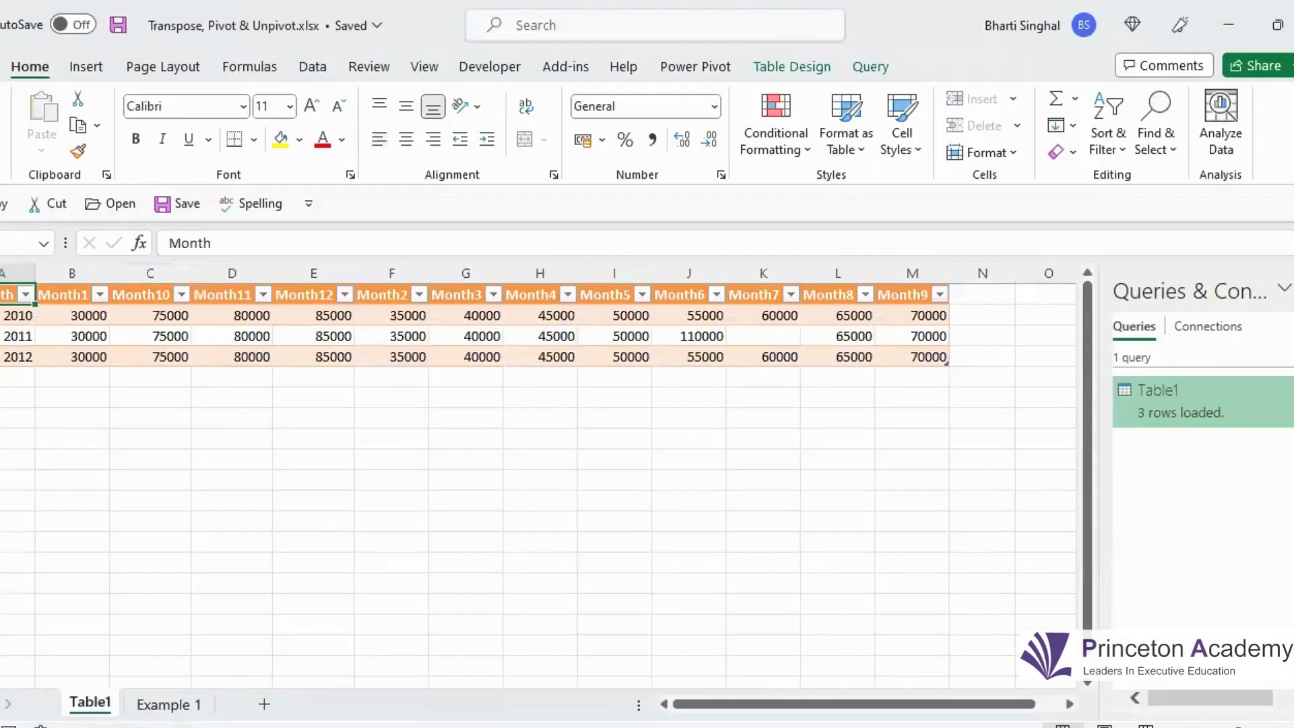
right_click(78, 319)
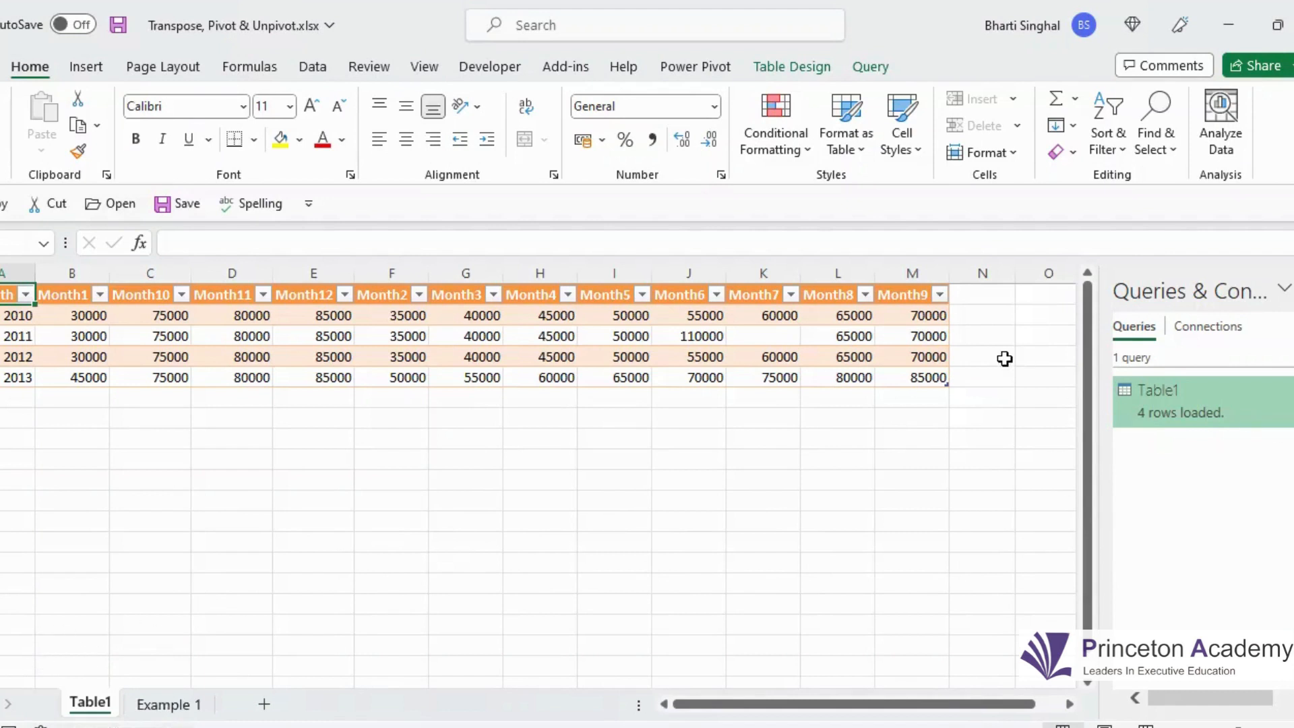
Open the Table1 query for review and save the Transpose, Pivot & Unpivot workbook.
double_click(1199, 402)
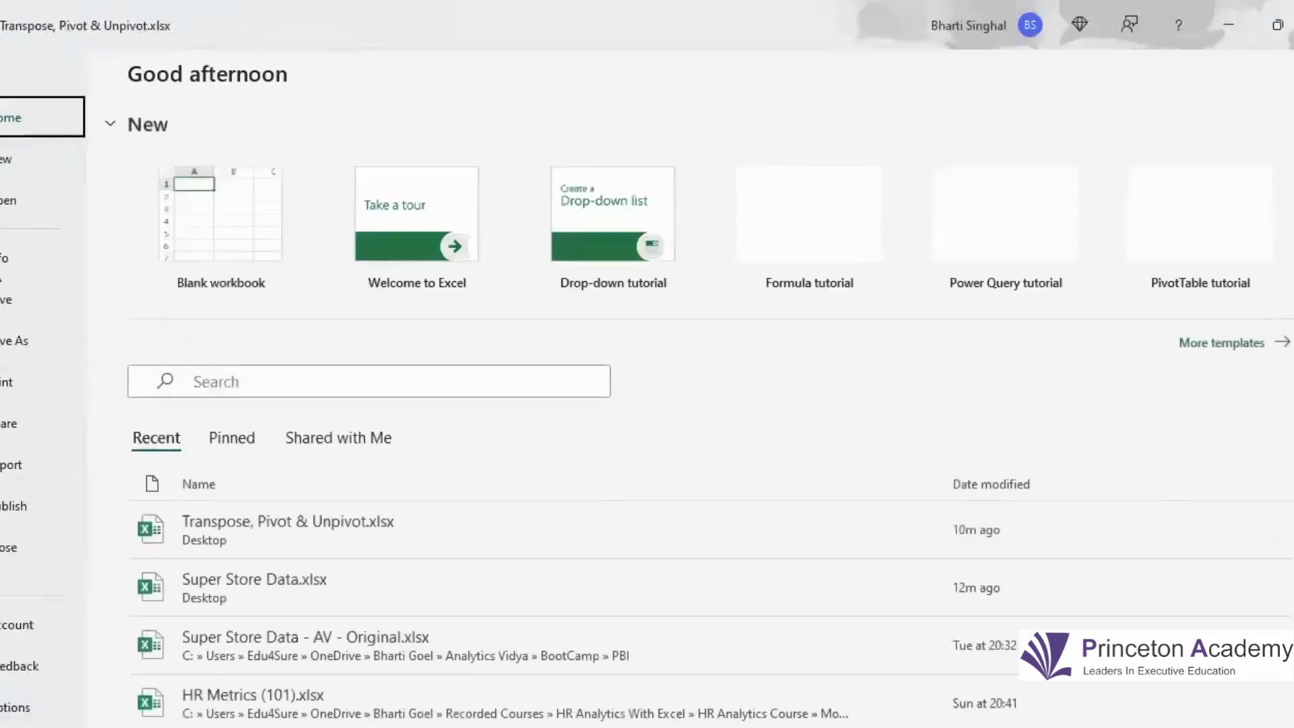
click(10, 300)
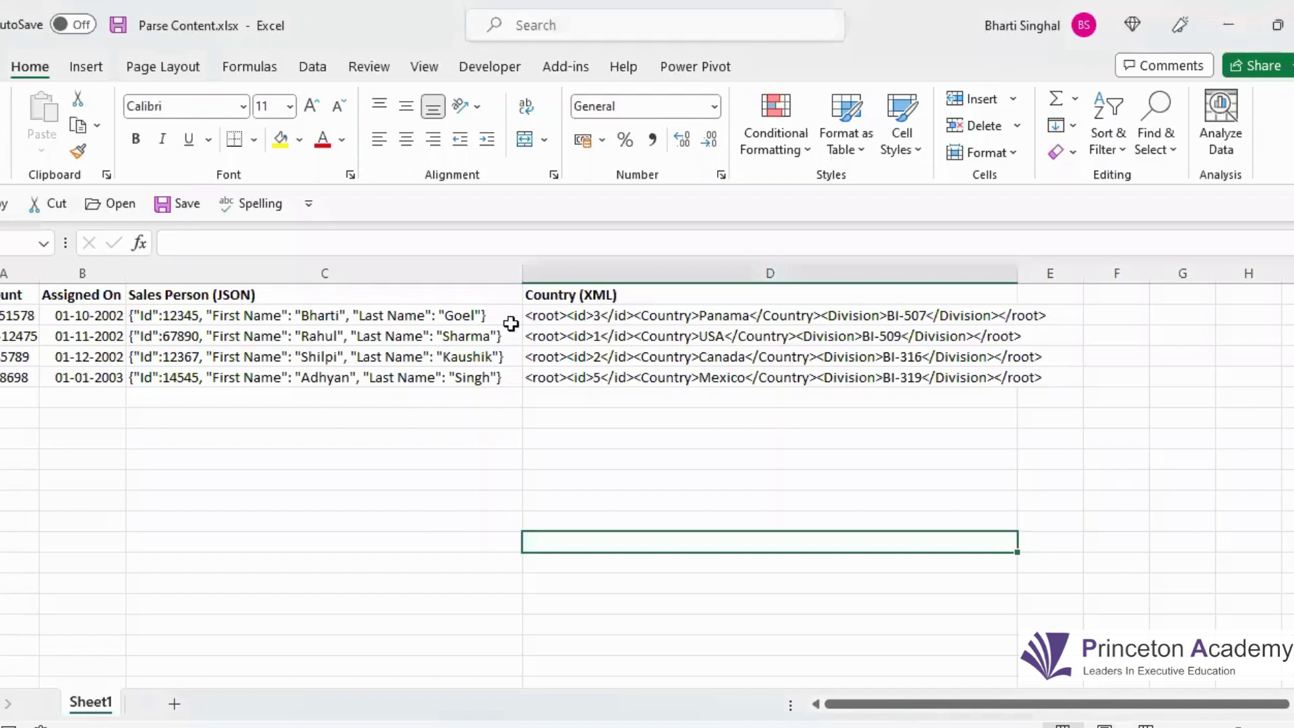
Examine the structure of the Sales Person (JSON) and Country (XML) columns in Parse Content.xlsx.
drag(220, 294, 256, 379)
drag(312, 315, 300, 379)
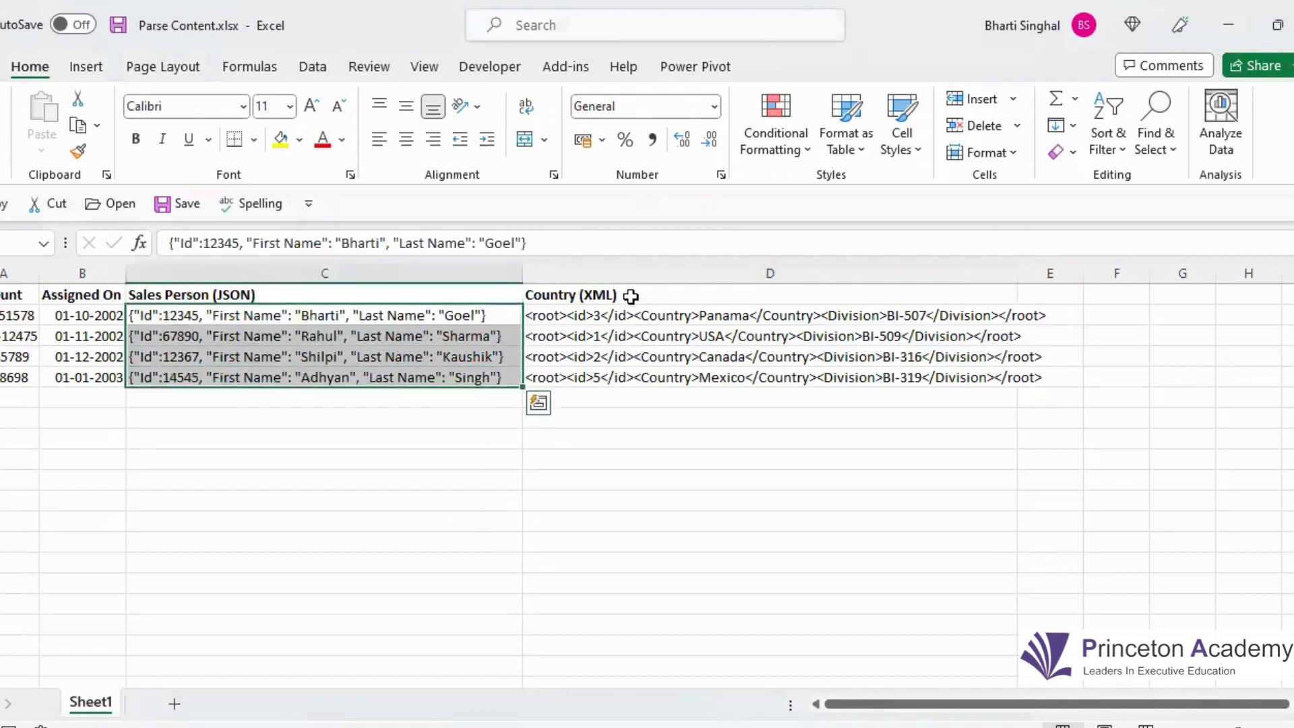
drag(631, 295, 623, 379)
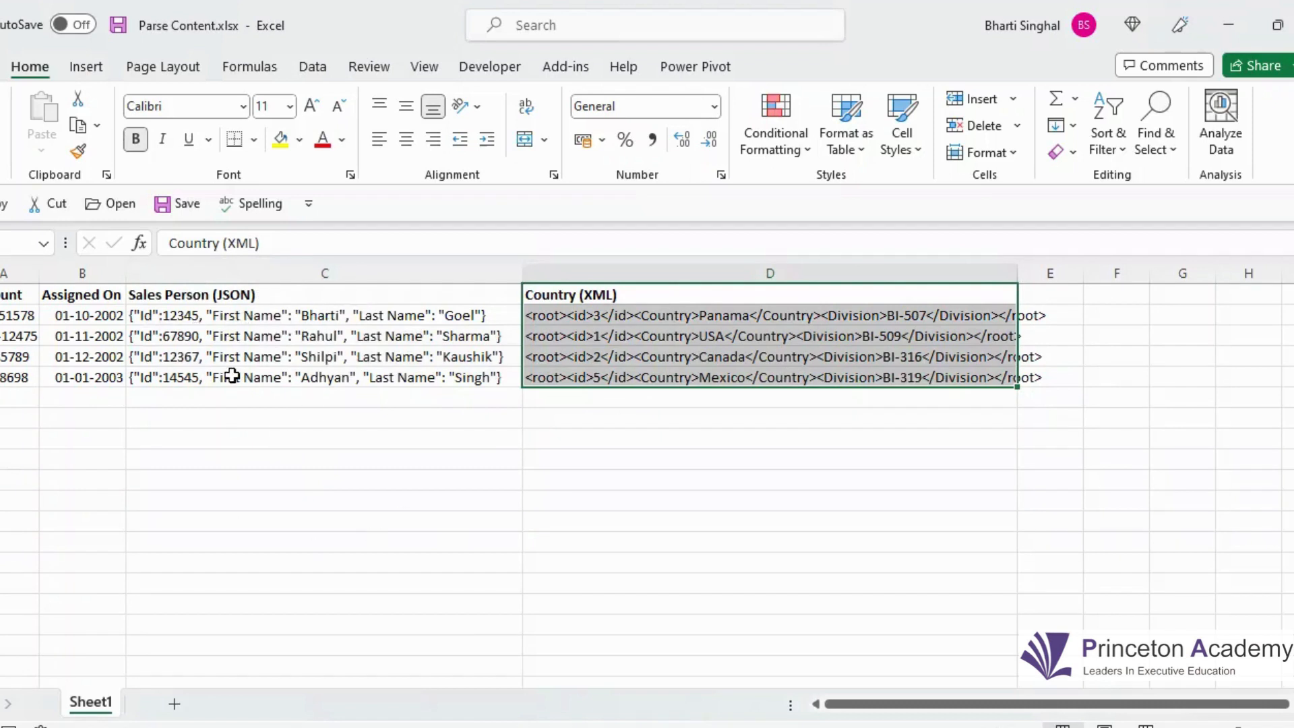
click(270, 398)
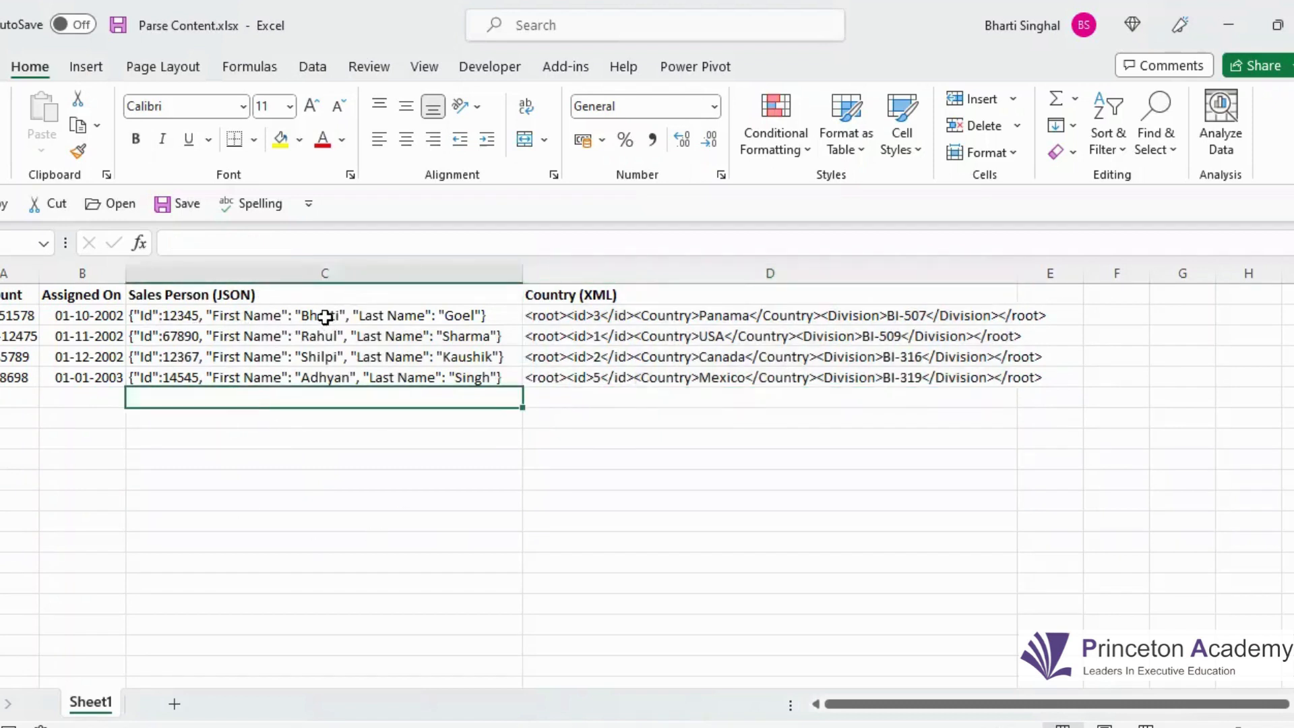
click(571, 397)
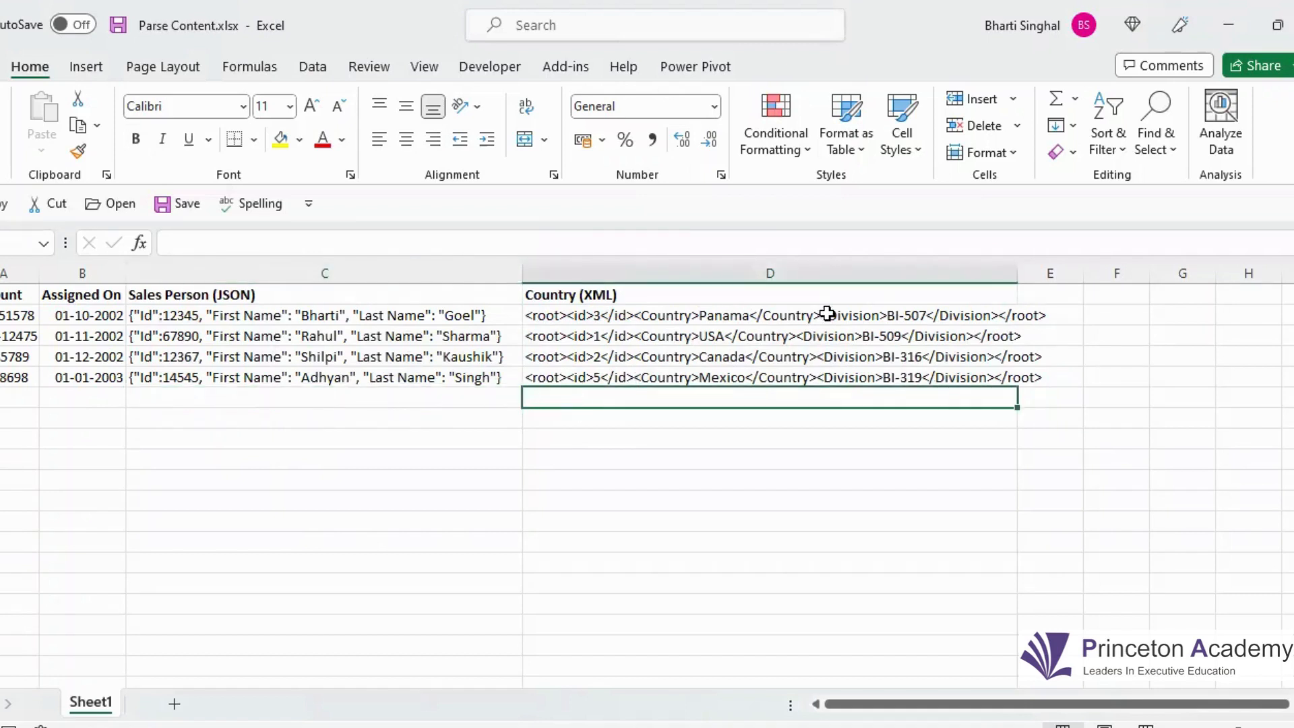
drag(826, 312, 826, 376)
click(792, 373)
click(792, 373)
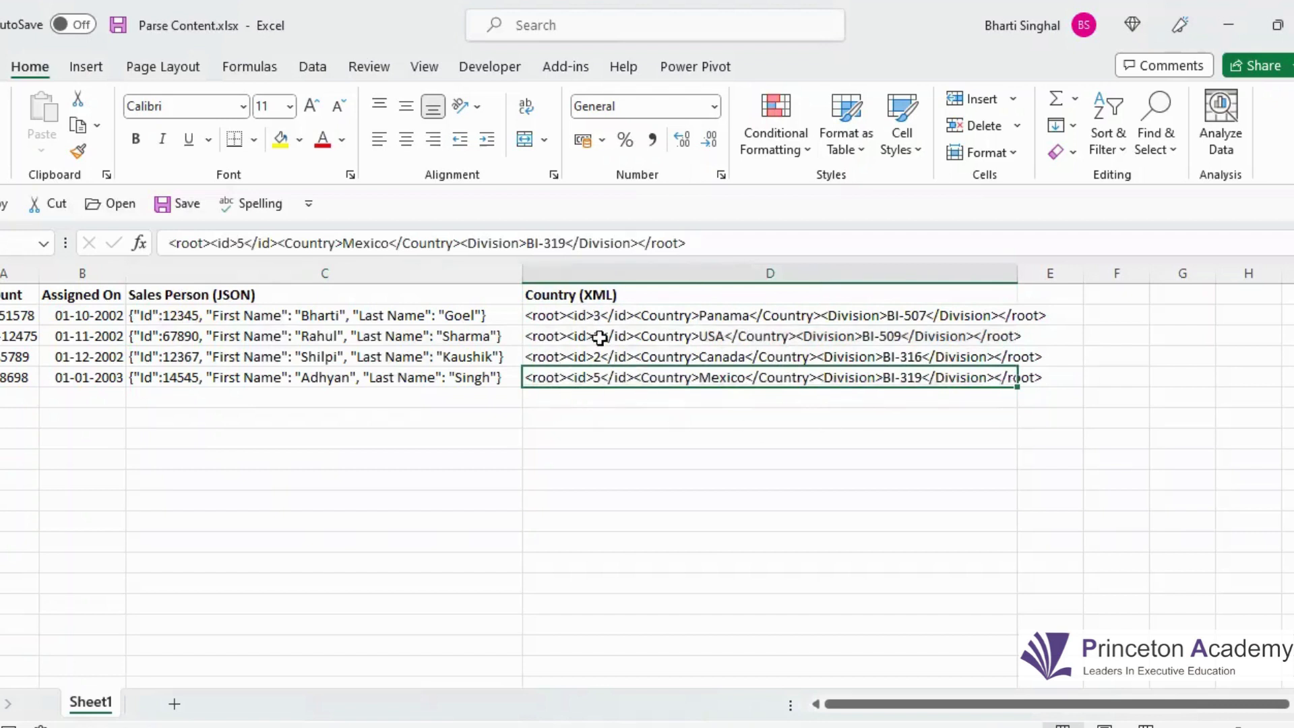
drag(575, 399, 570, 464)
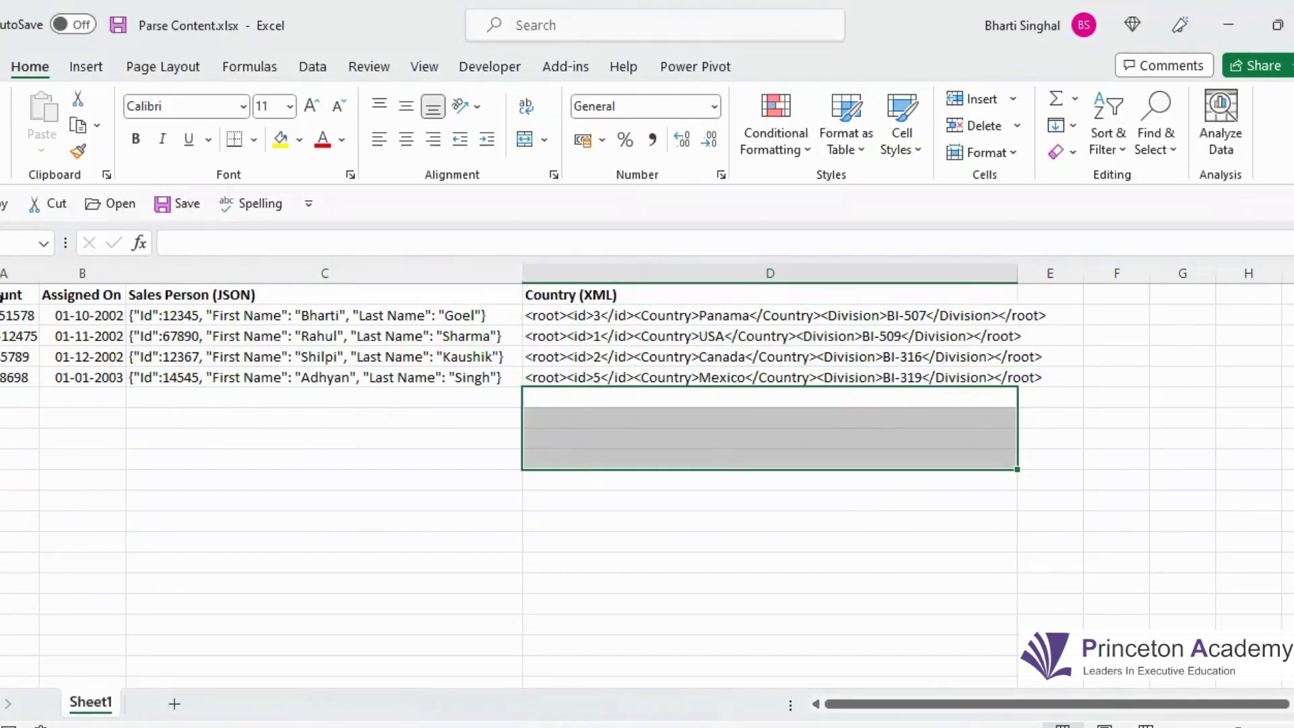
Load the data range from Account through Country (XML), including its headers, into Power Query as a table.
drag(15, 296, 701, 384)
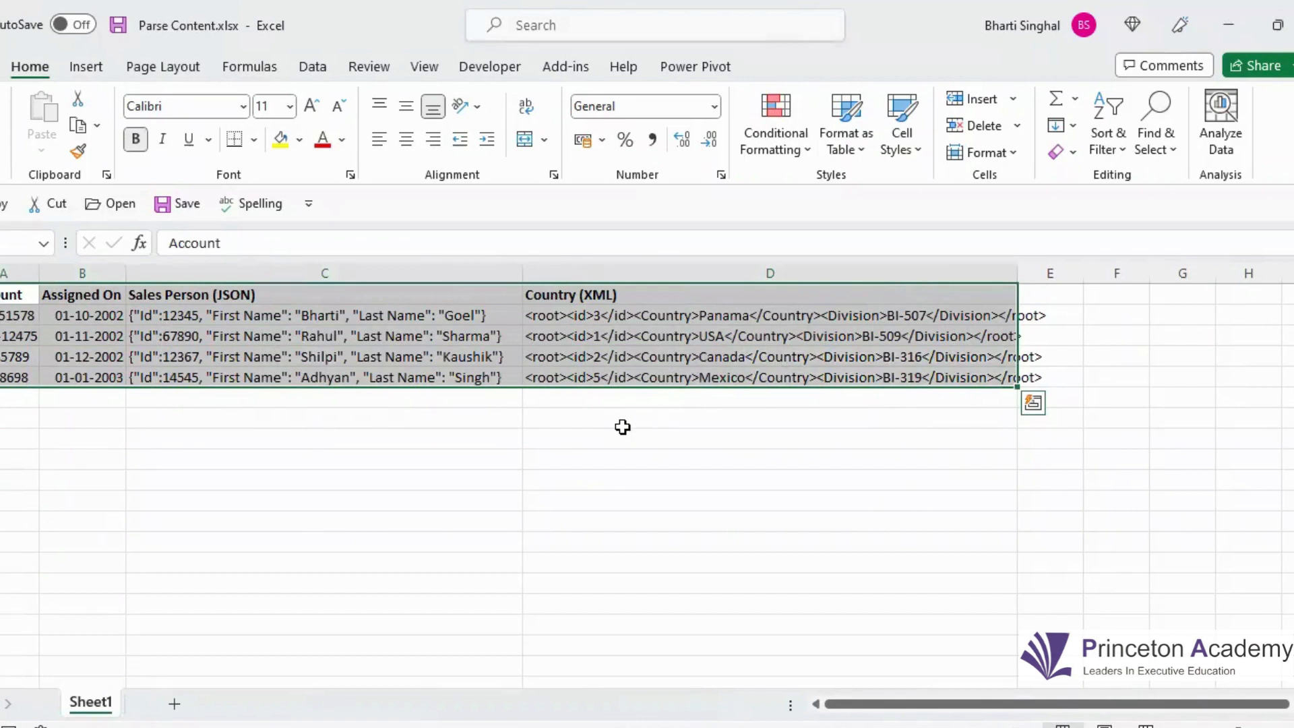
click(322, 67)
click(18, 152)
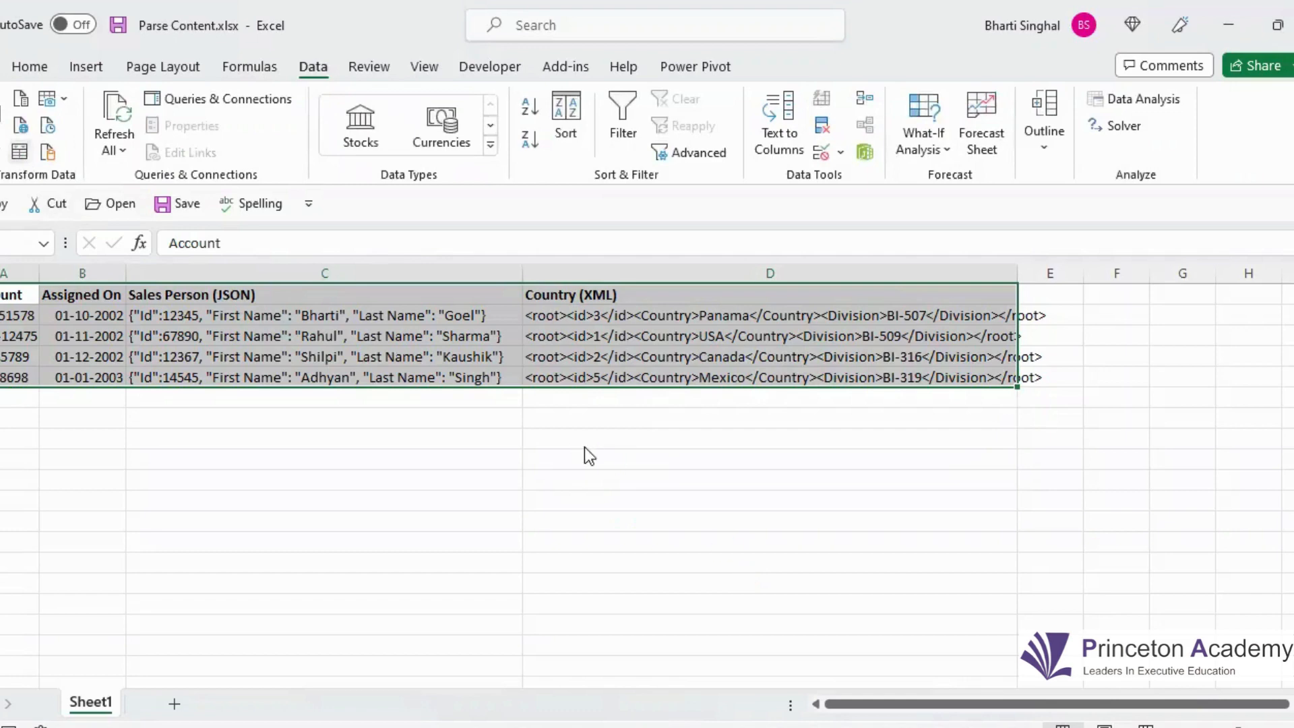
click(884, 344)
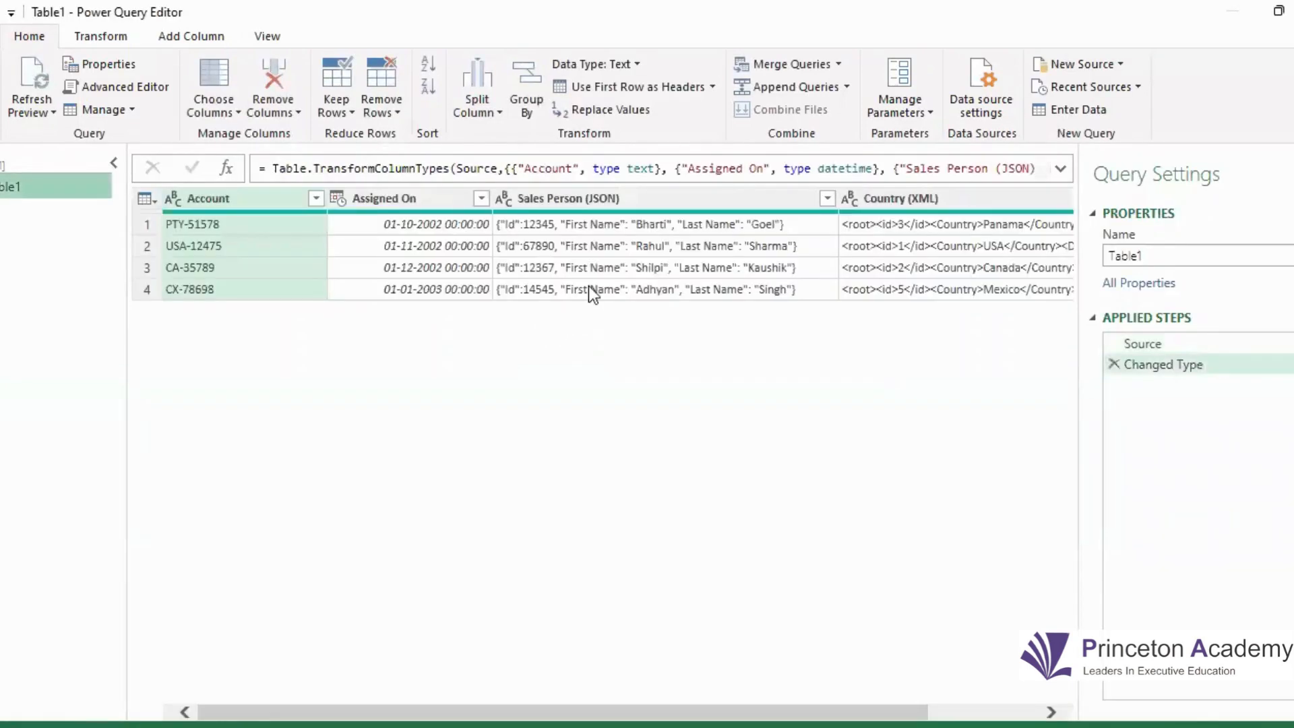
Parse the Sales Person (JSON) column as JSON.
click(99, 33)
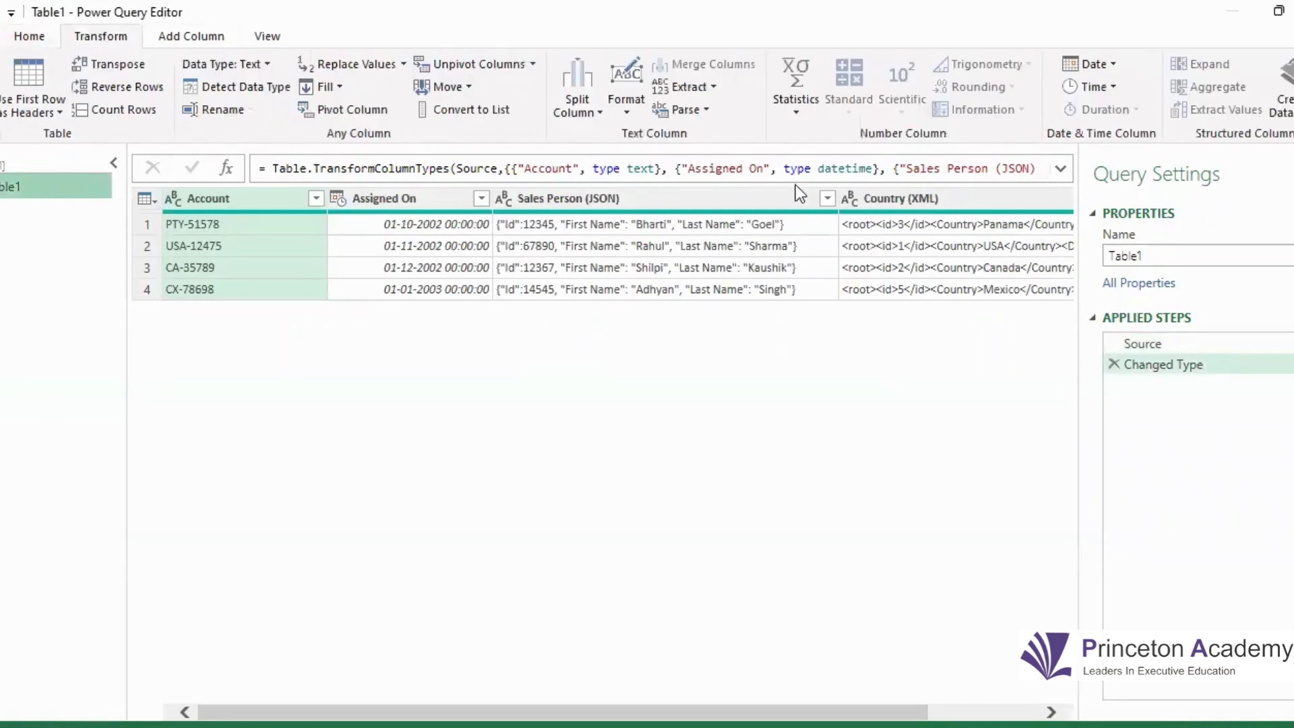
click(706, 110)
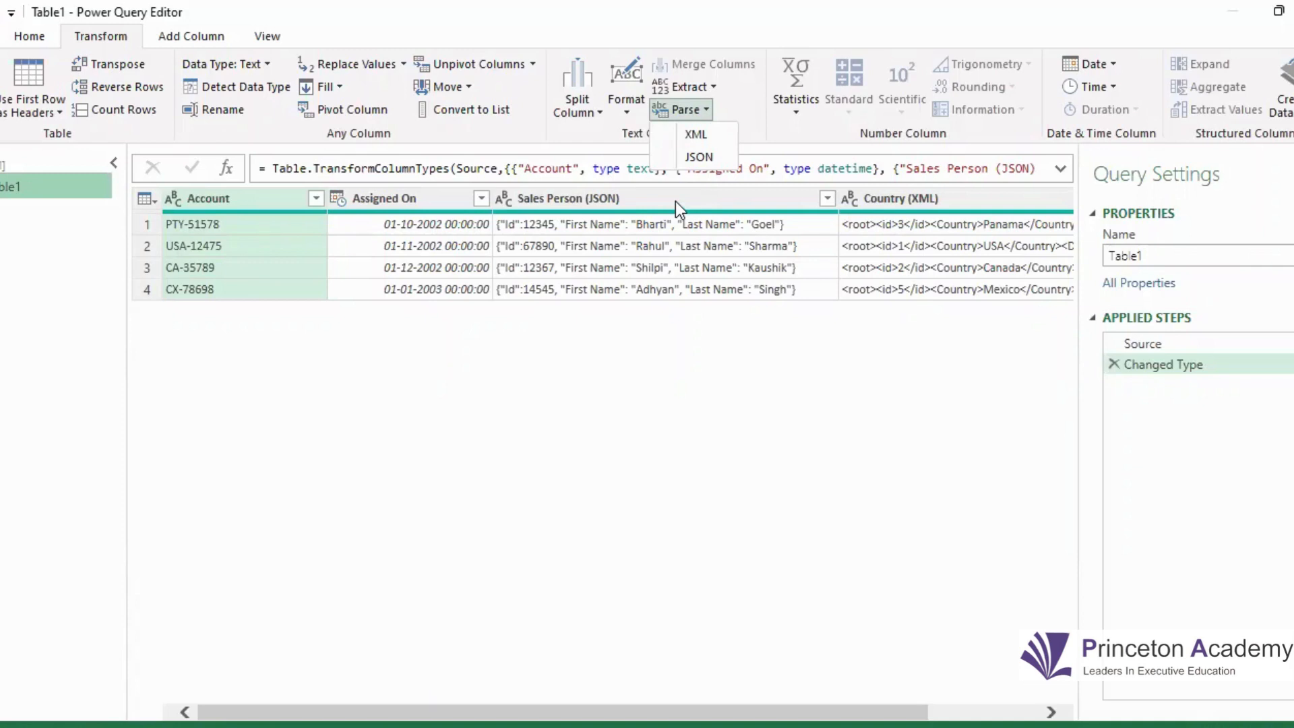
click(675, 201)
click(705, 109)
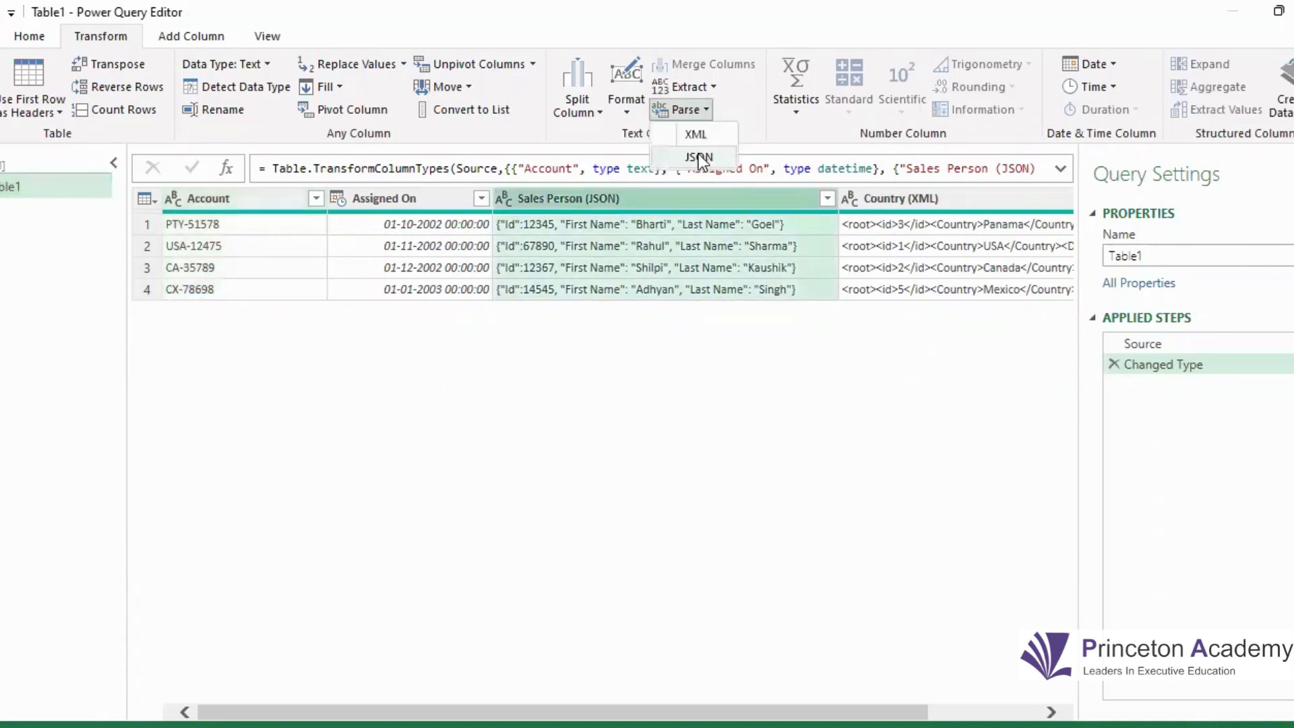
click(699, 157)
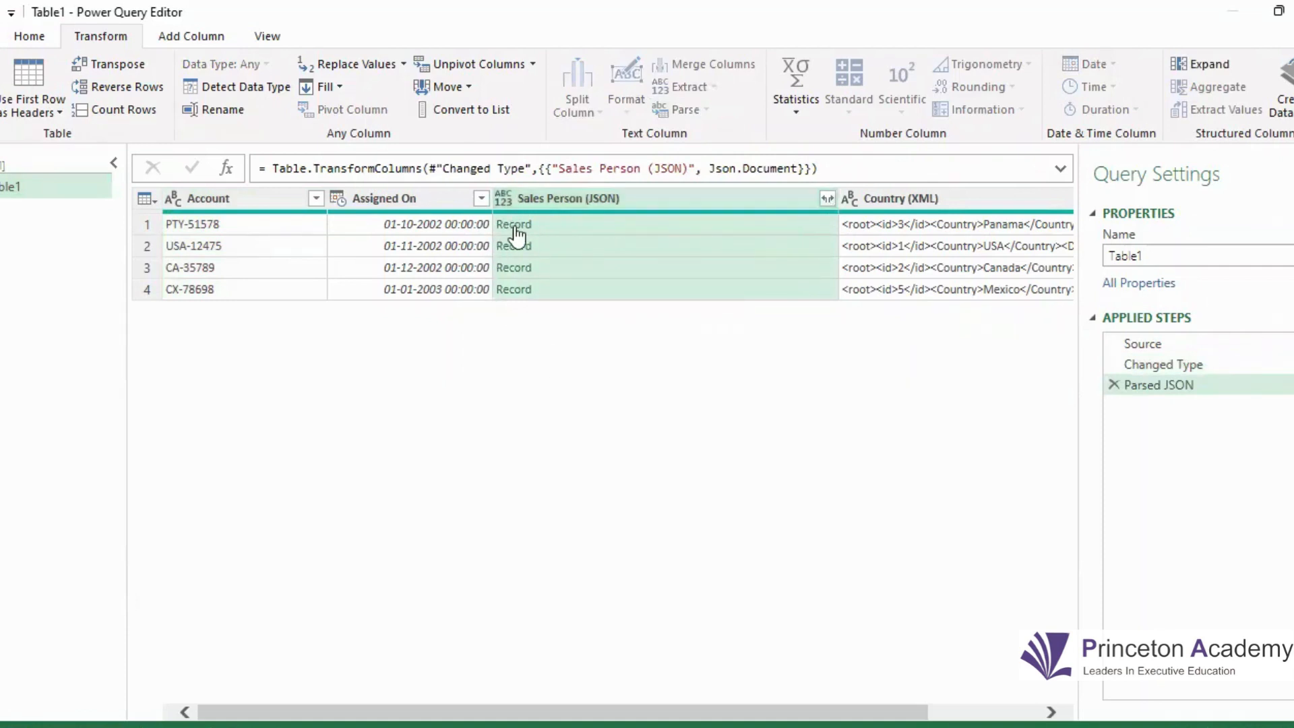
Expand the Sales Person (JSON) records into Id, First Name and Last Name columns, prefixed with the original column name.
click(825, 199)
click(708, 445)
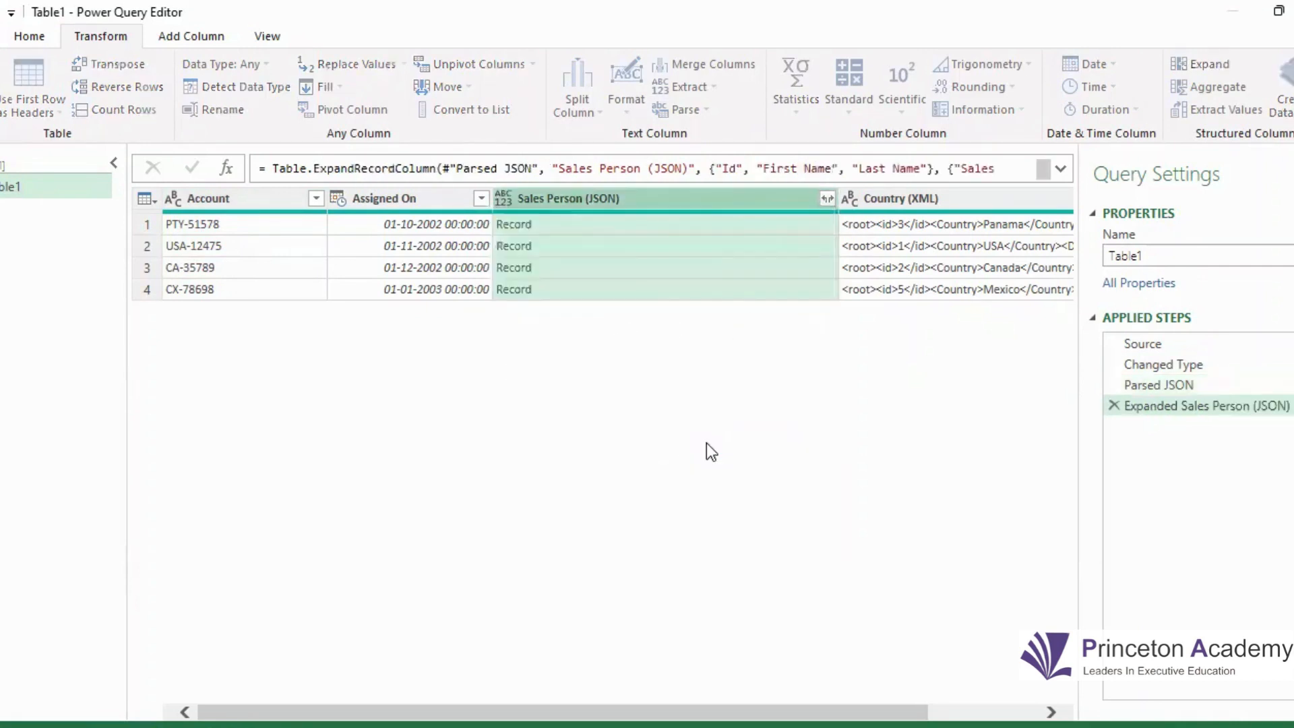
drag(532, 712, 706, 718)
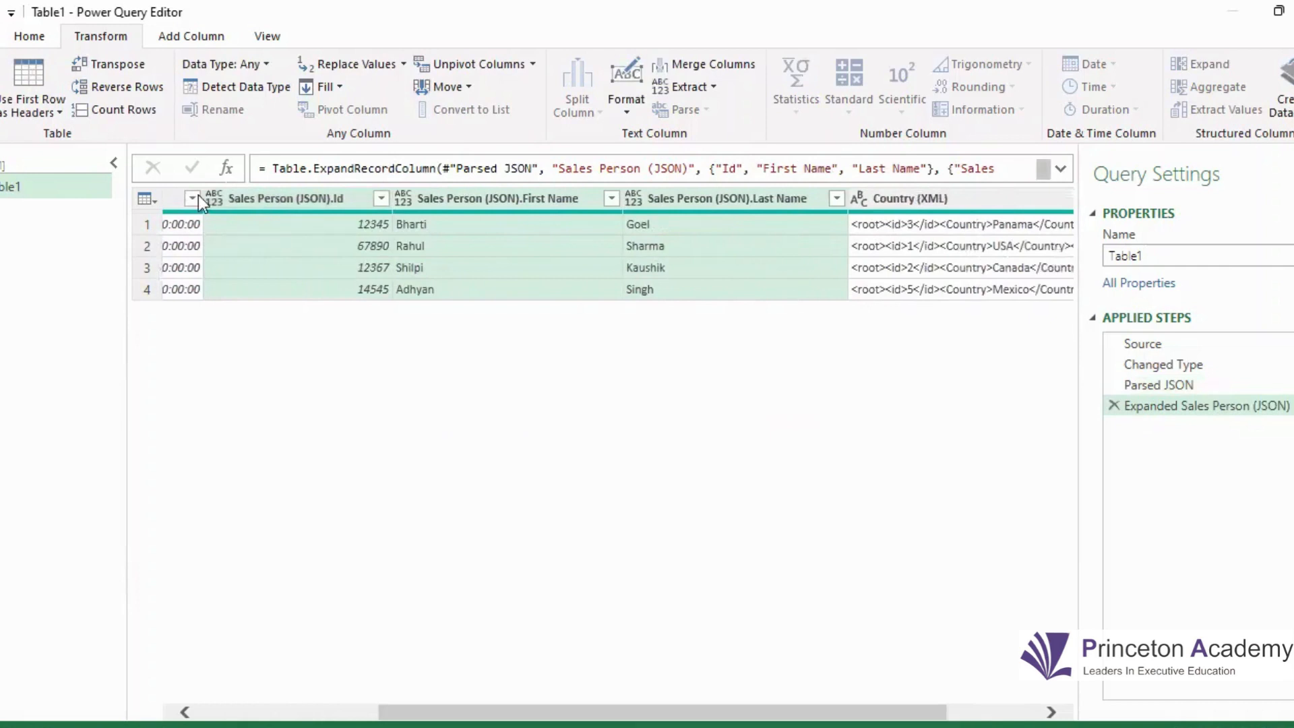
Parse the Country (XML) column as XML.
click(921, 197)
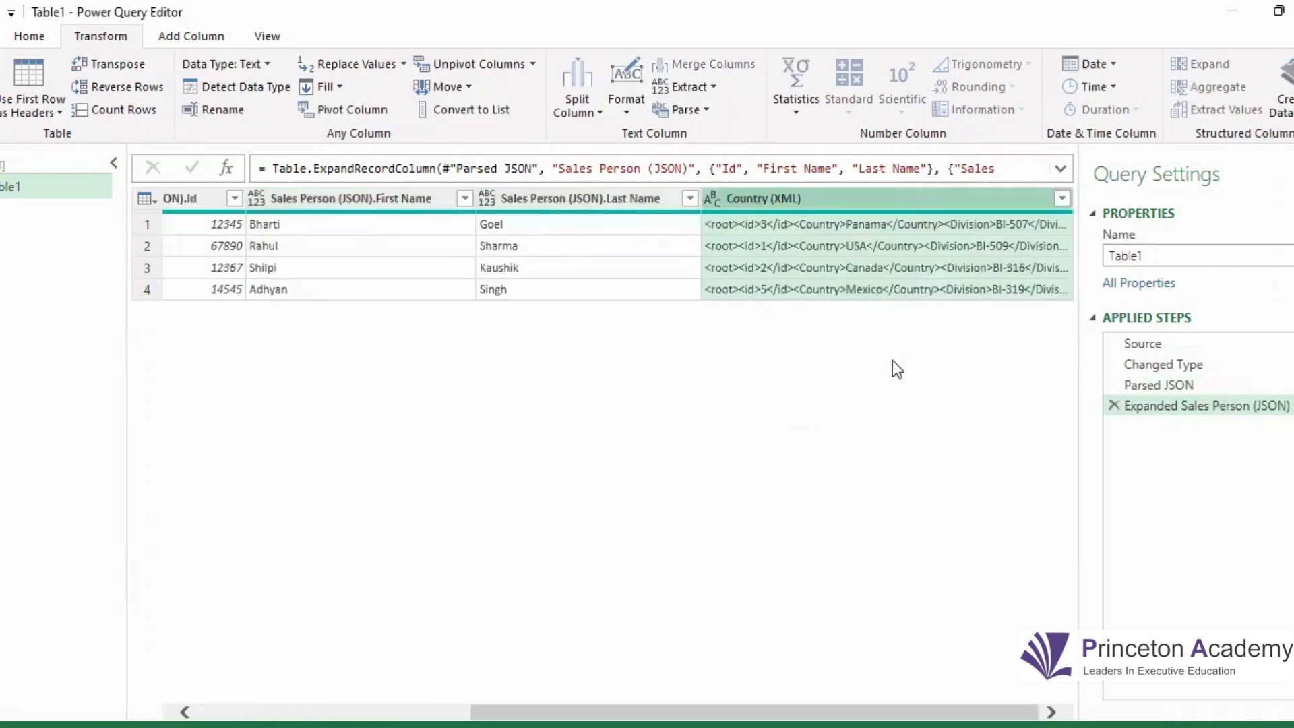
click(710, 108)
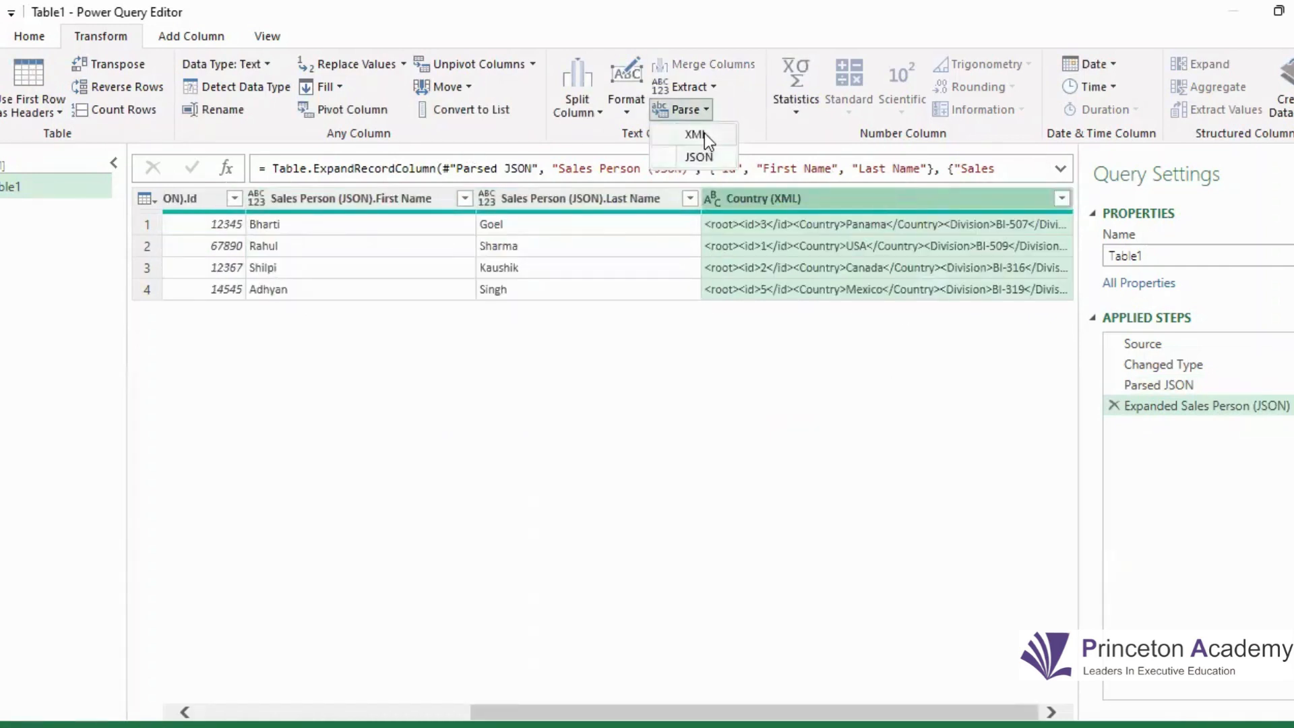
click(705, 132)
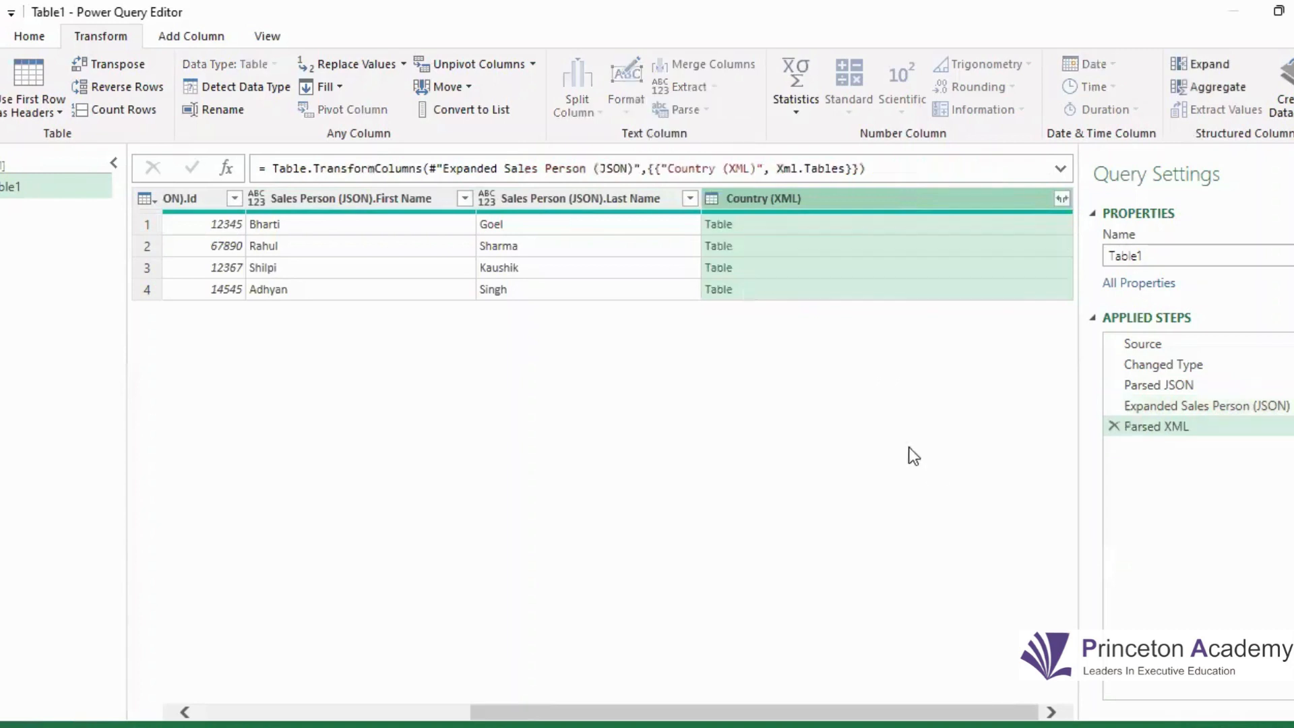
Expand the parsed Country (XML) tables into id, Country and Division columns, prefixed with the original column name.
click(1063, 198)
click(942, 463)
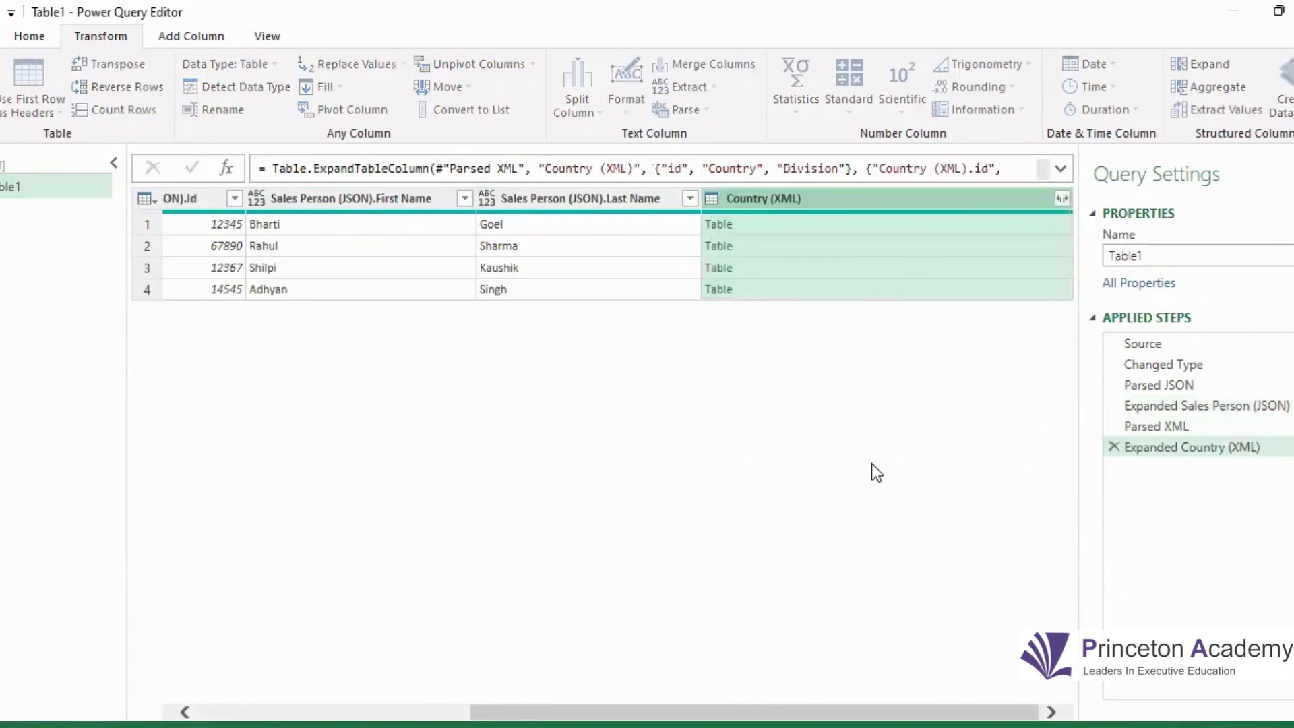
drag(853, 713, 317, 677)
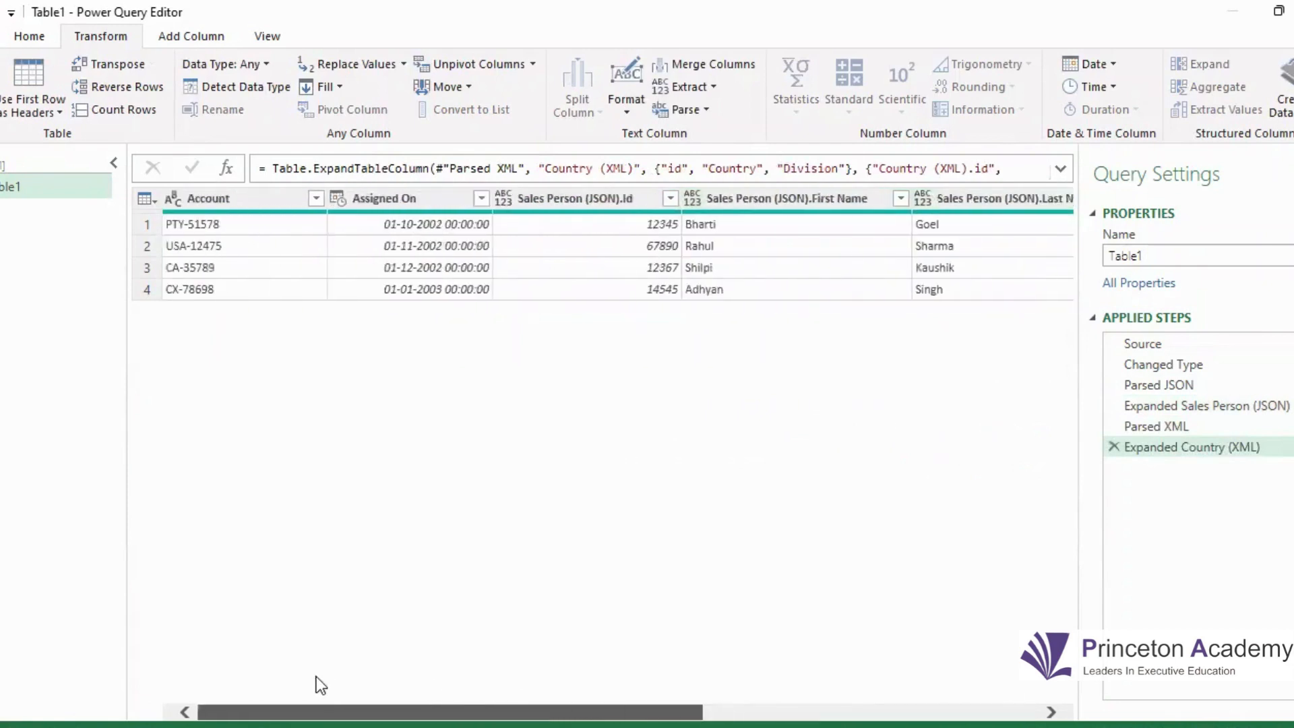
scroll(933, 685, right, 5)
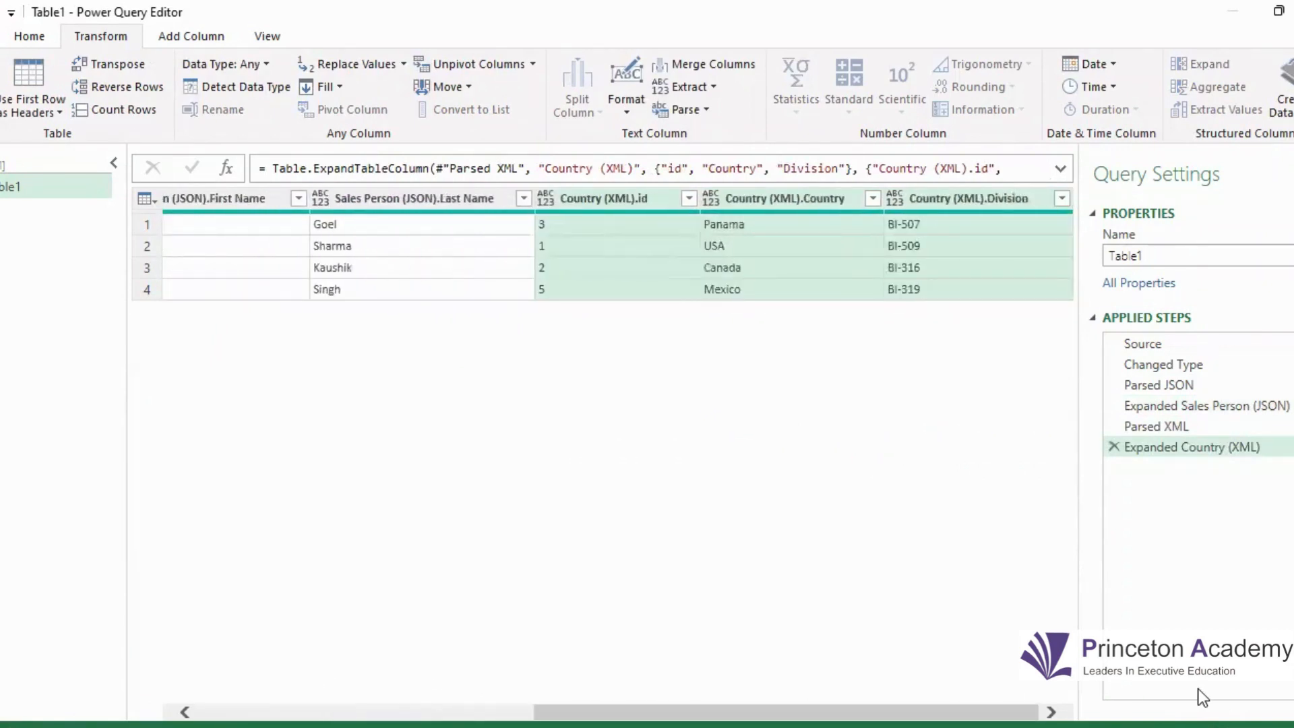
click(30, 37)
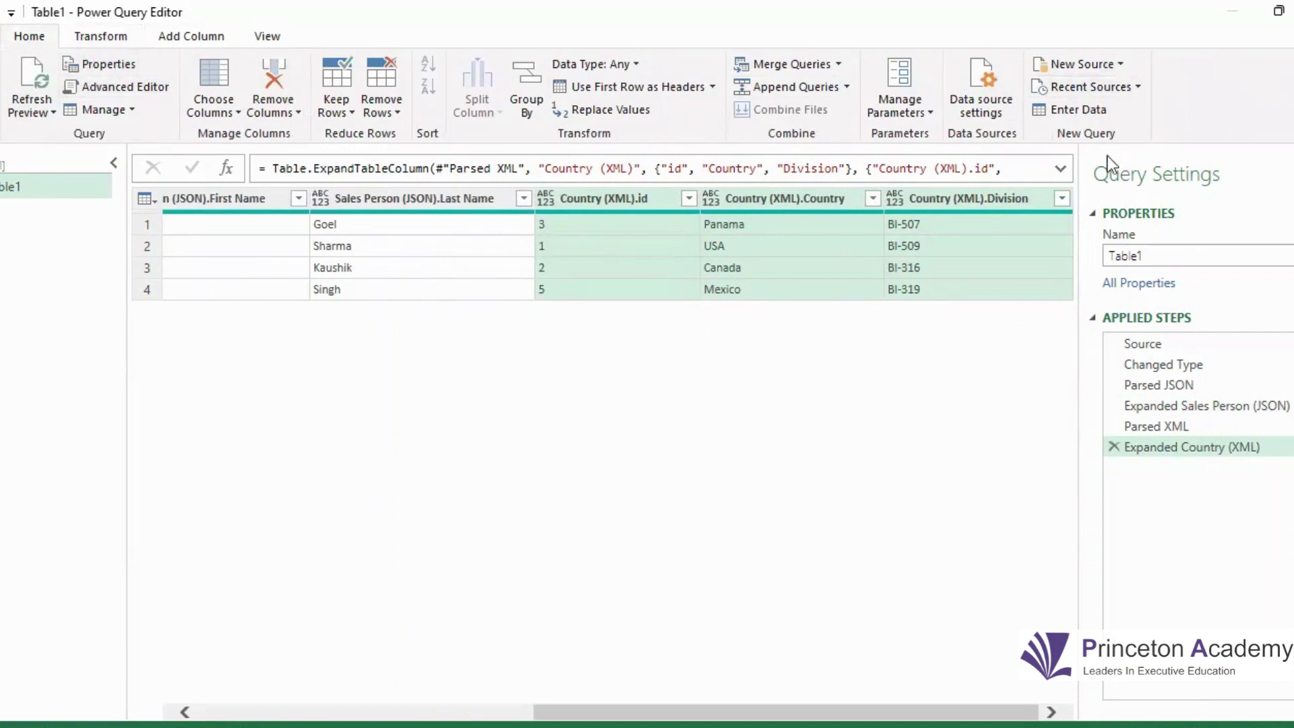
click(101, 35)
click(190, 36)
click(265, 38)
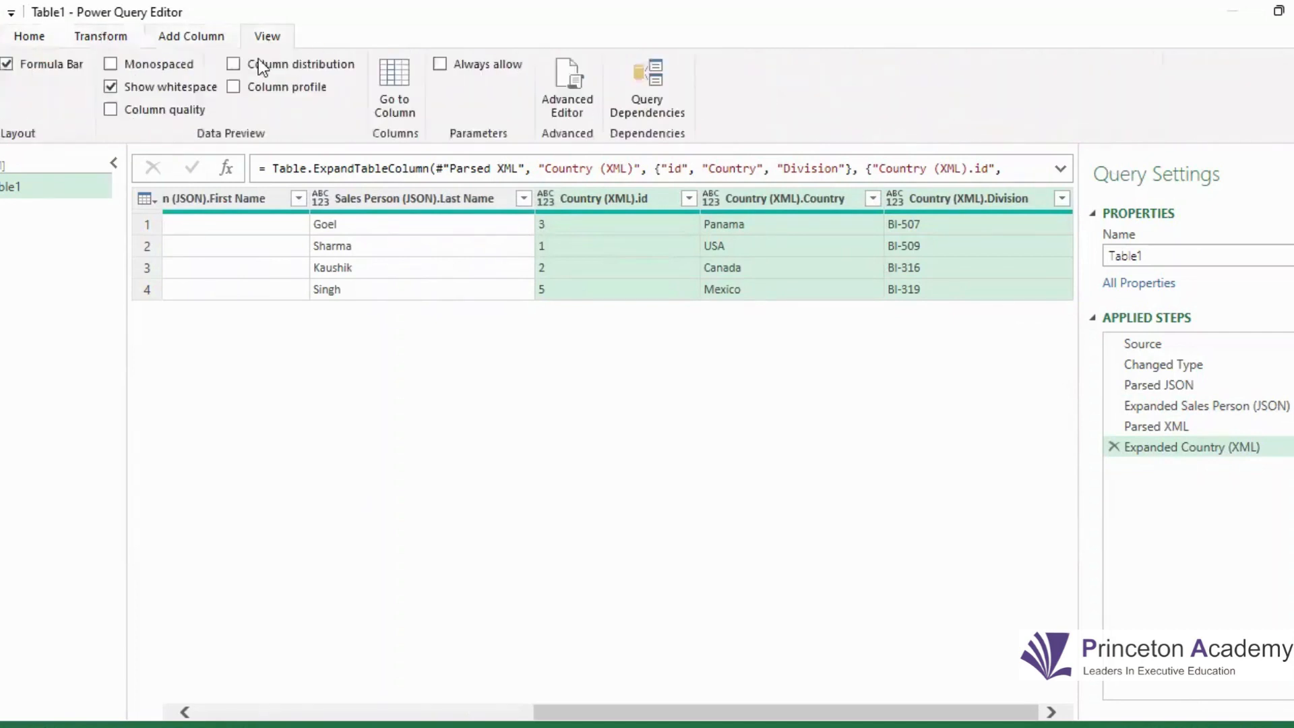
click(30, 37)
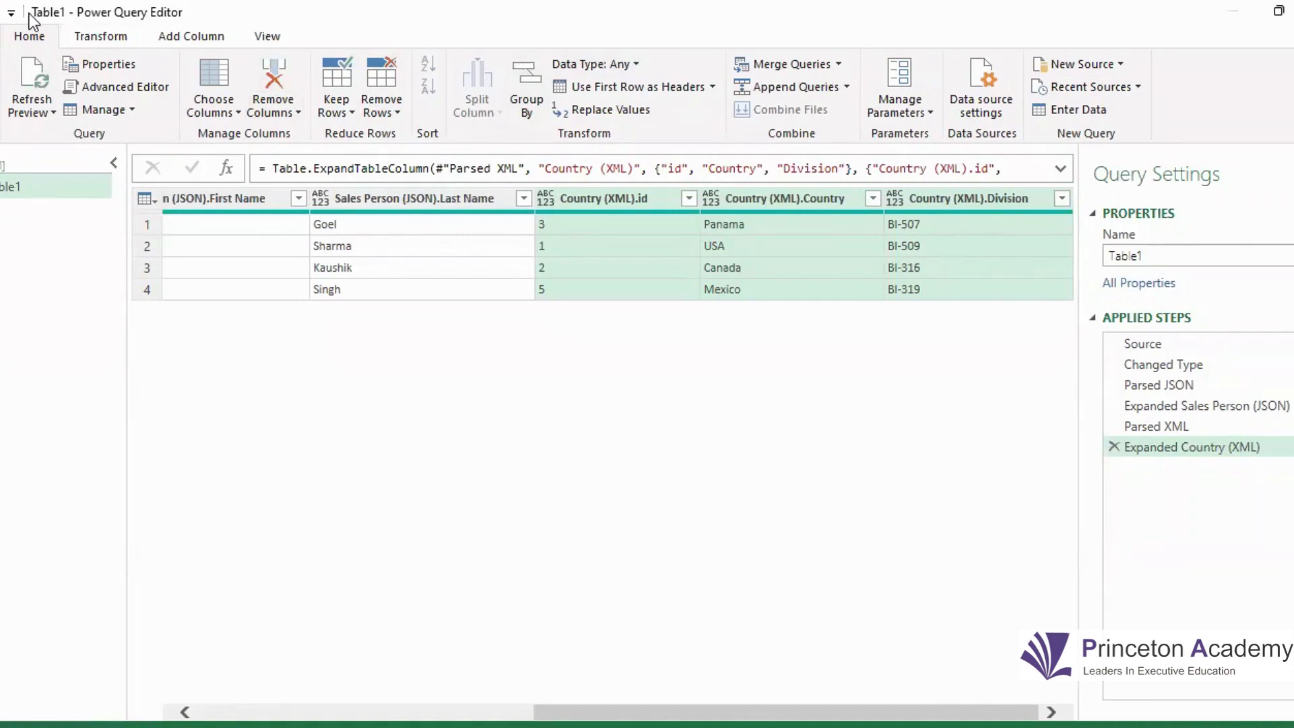
click(88, 40)
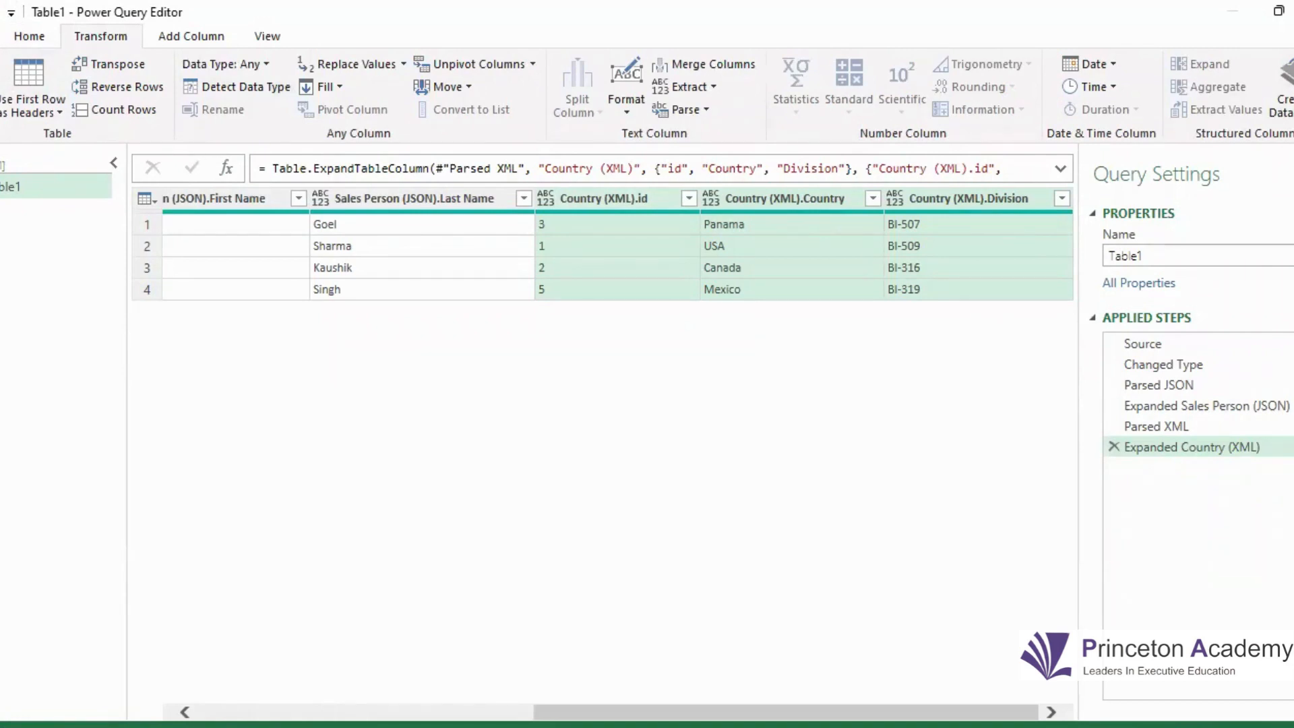
click(192, 35)
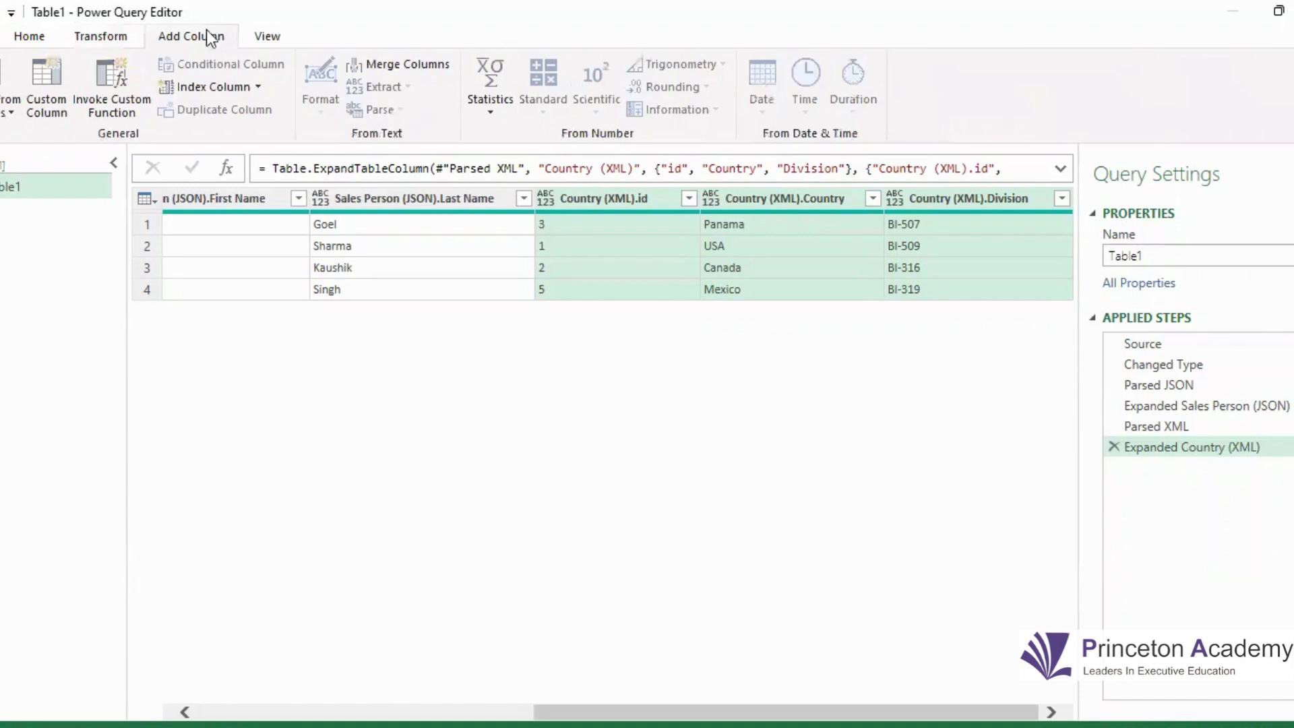
click(251, 42)
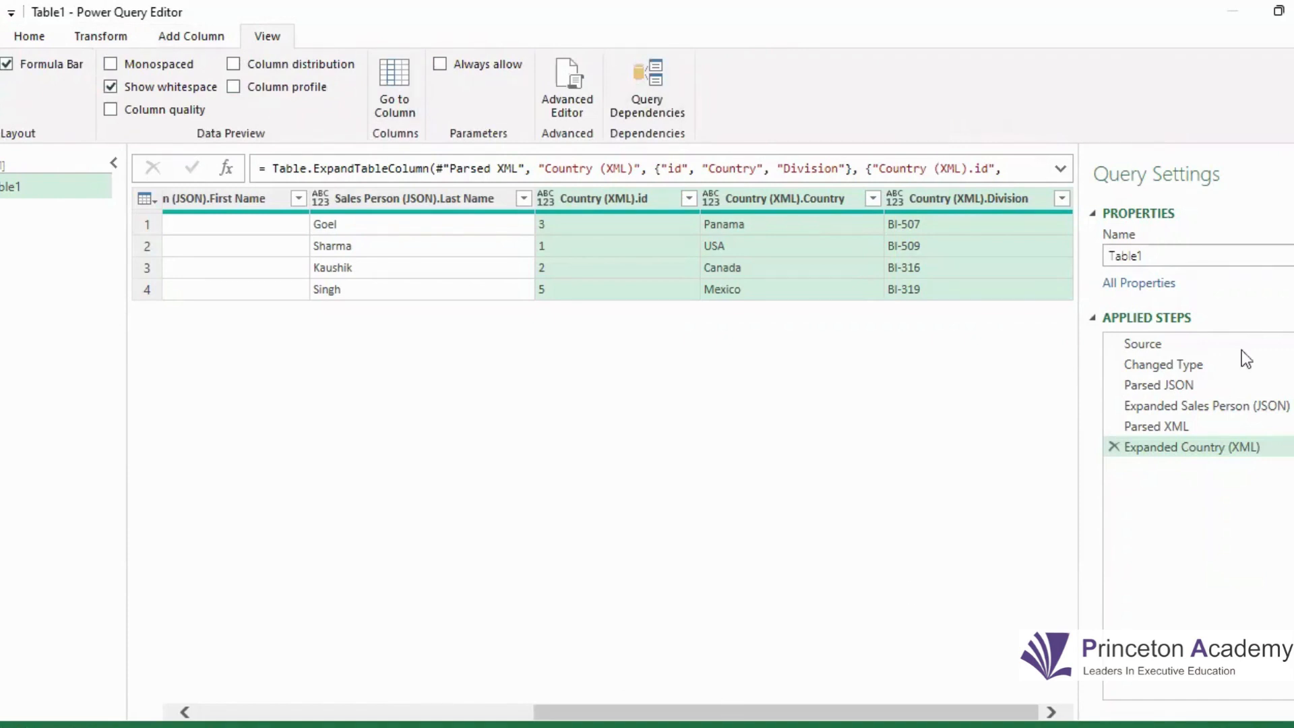
Hide and restore the Query Settings pane, and view the query dependencies diagram for Table1.
click(1285, 174)
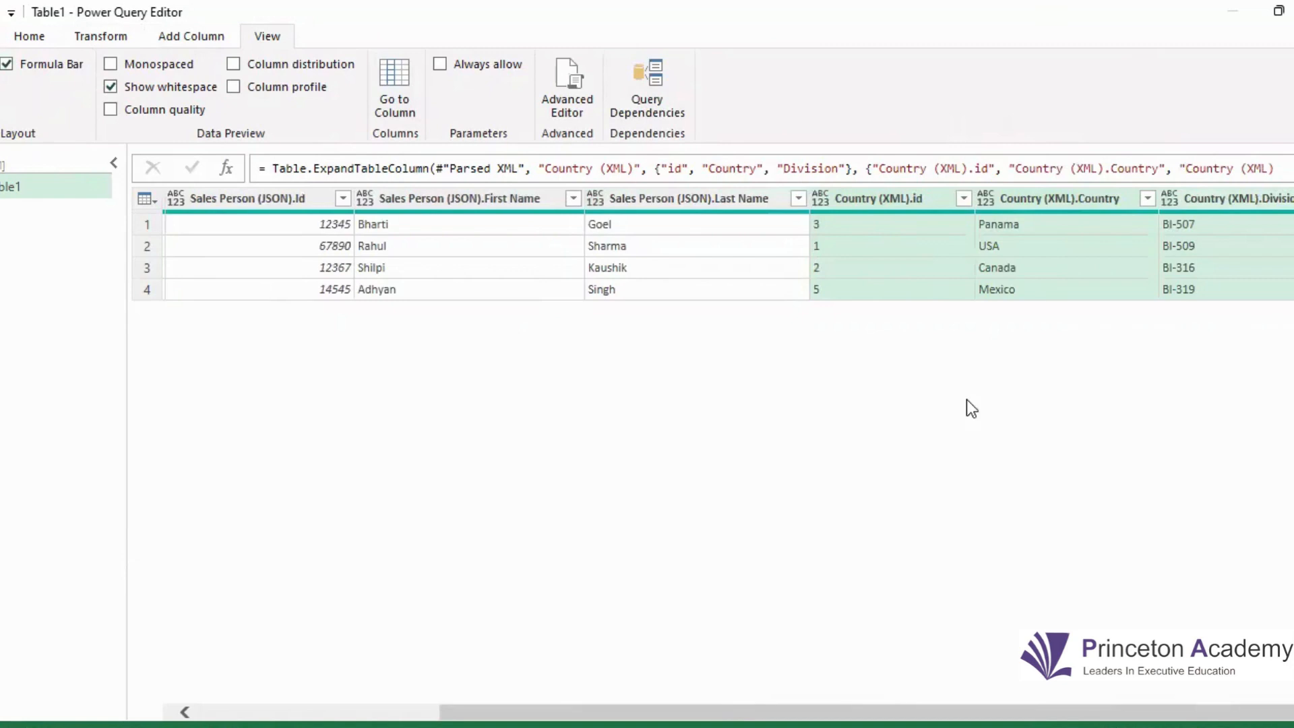
click(2, 88)
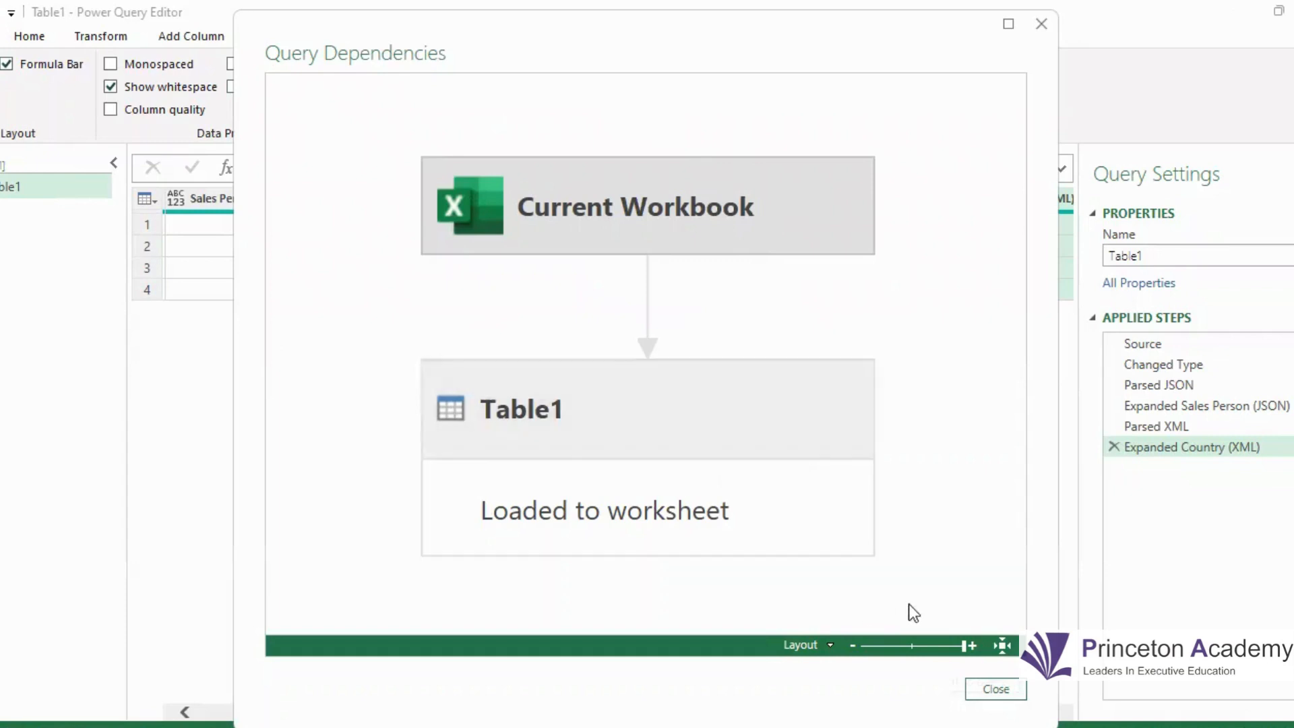
click(996, 689)
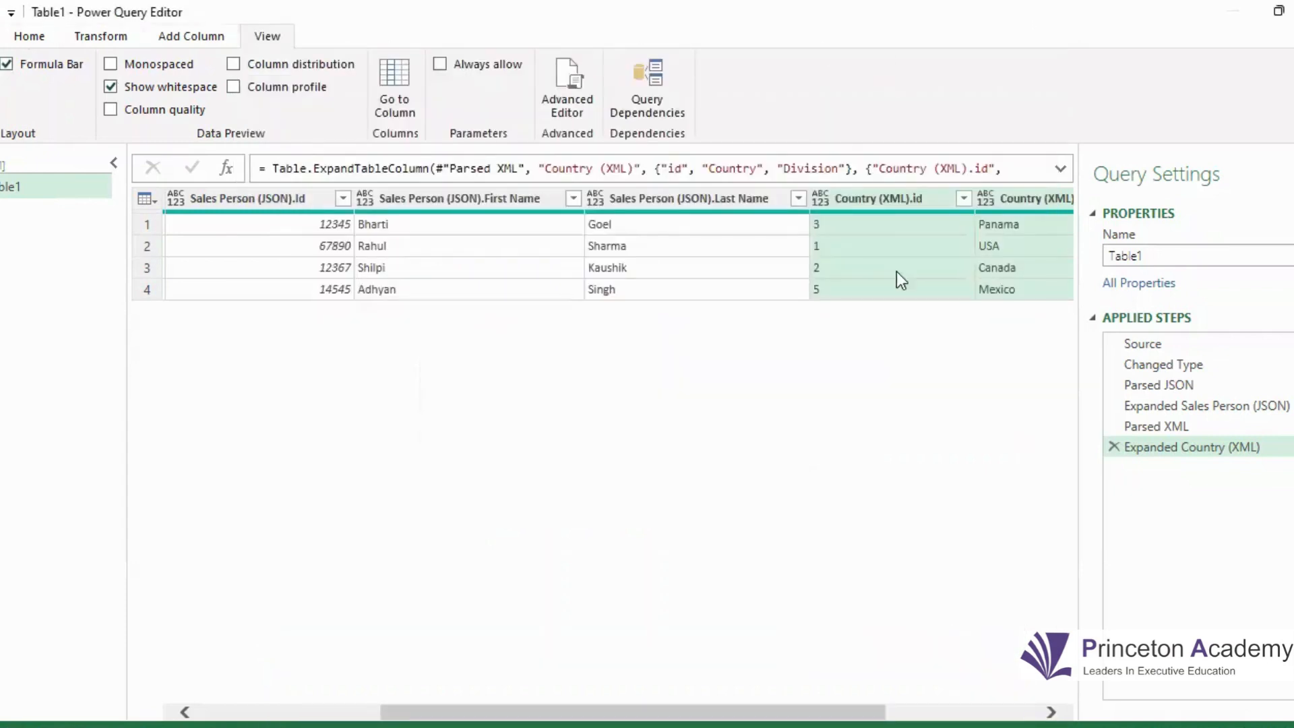
Preview the column distribution, and inspect the column profile of Sales Person First Name, Last Name and Country (XML).id.
click(233, 63)
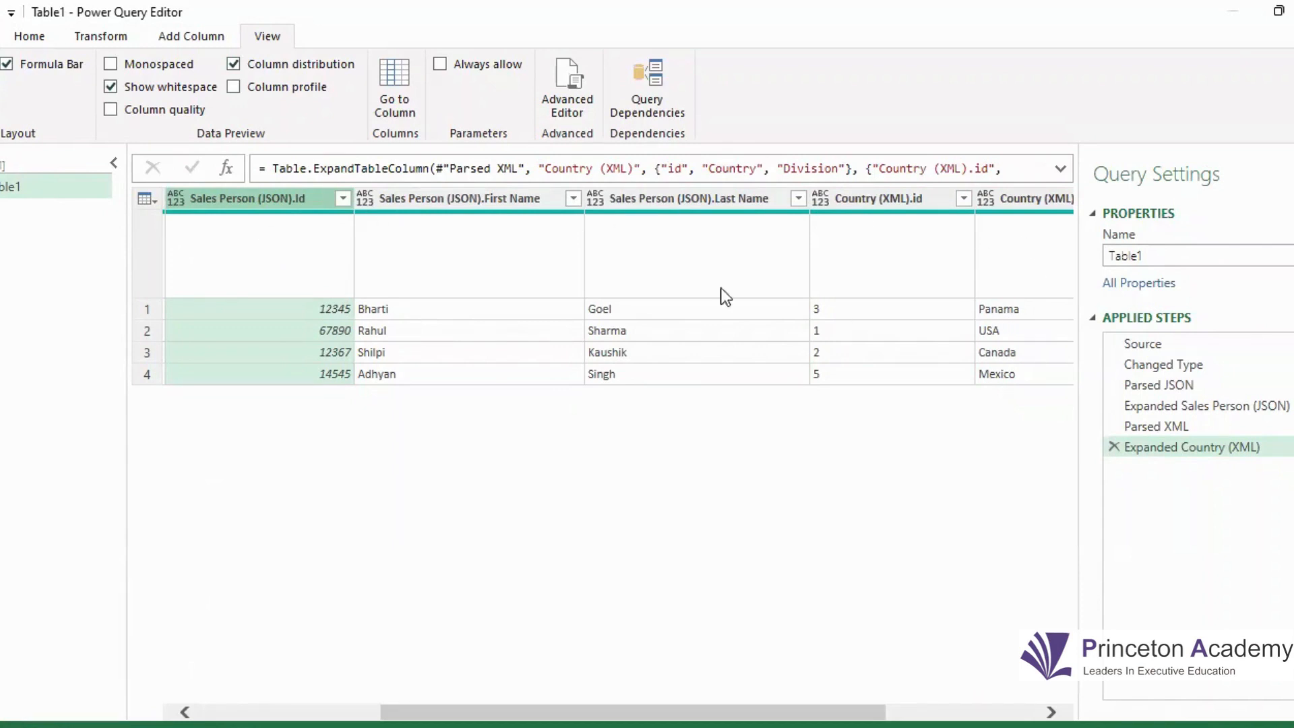
click(233, 64)
click(234, 87)
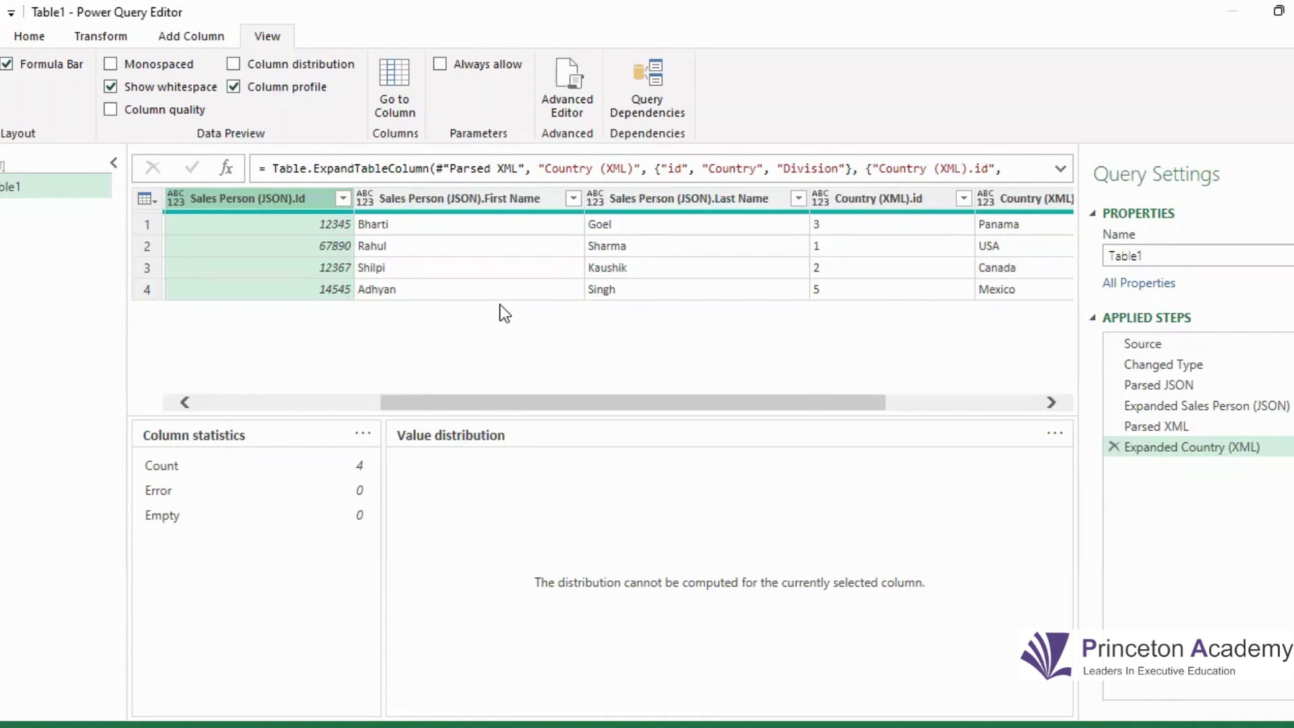
click(511, 201)
click(735, 201)
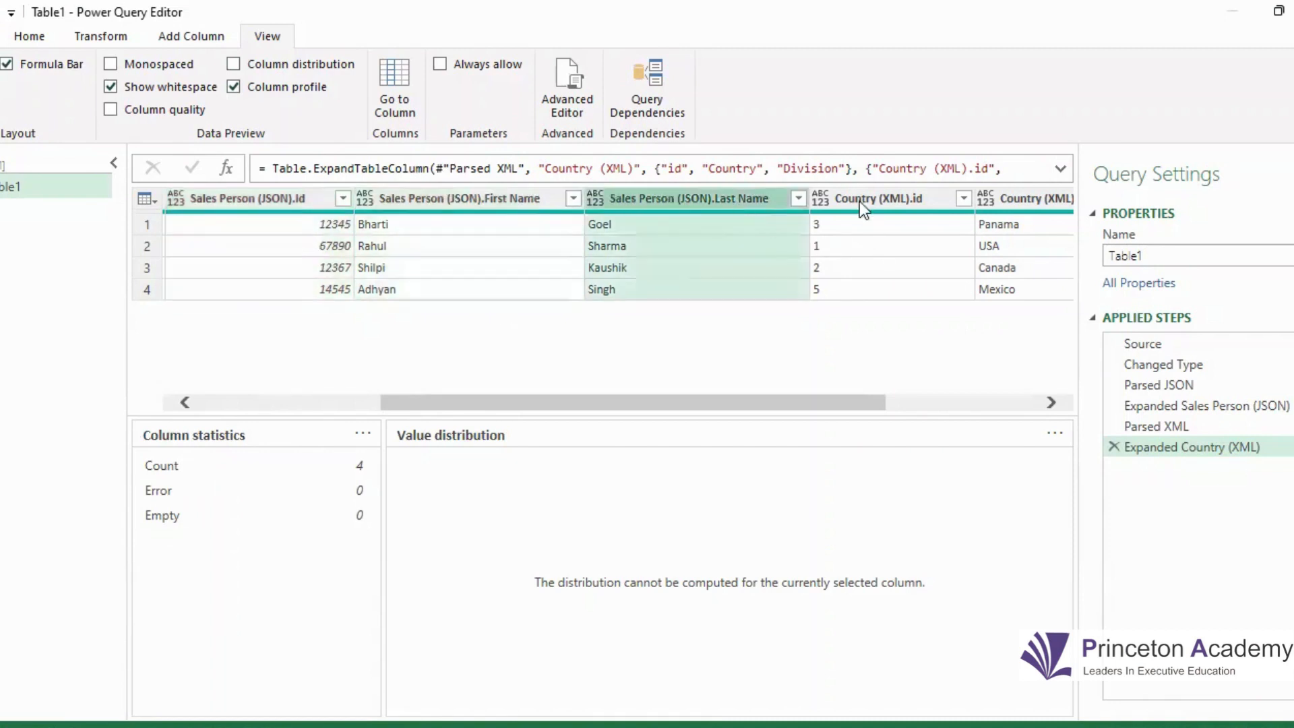
click(859, 201)
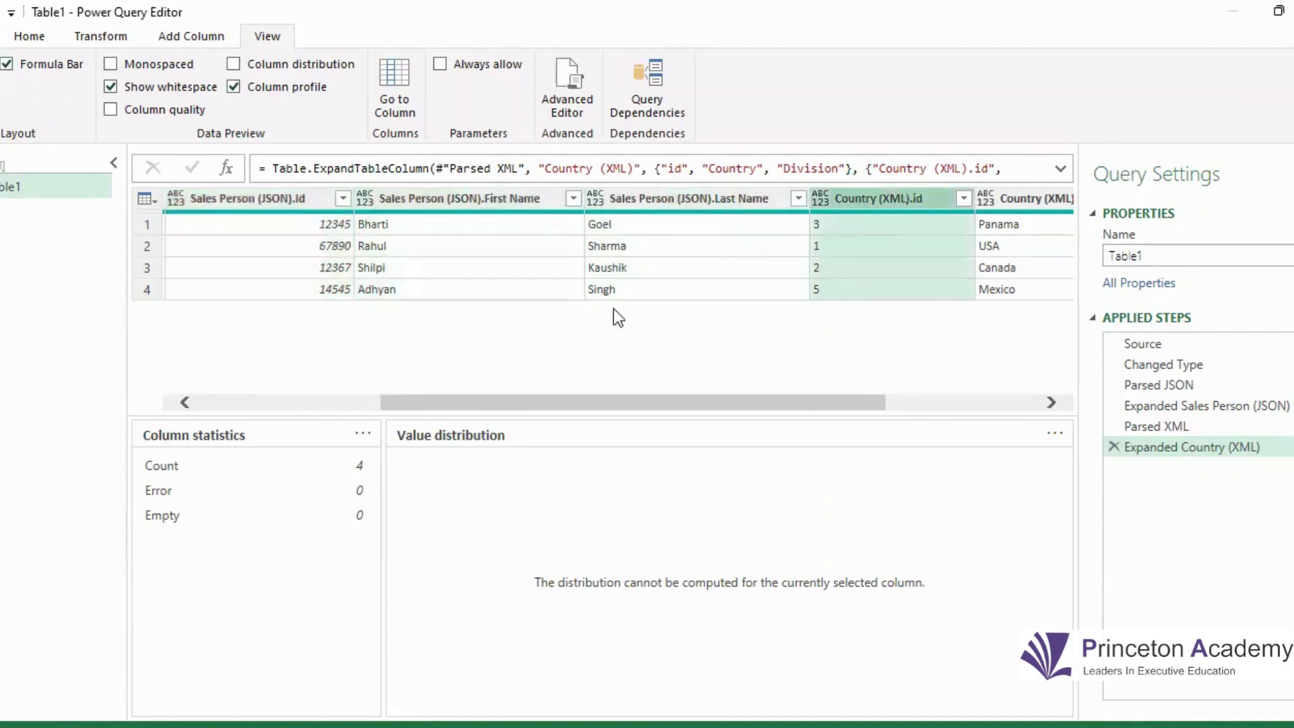
click(233, 87)
Turn on the column quality indicators in the data preview.
click(111, 109)
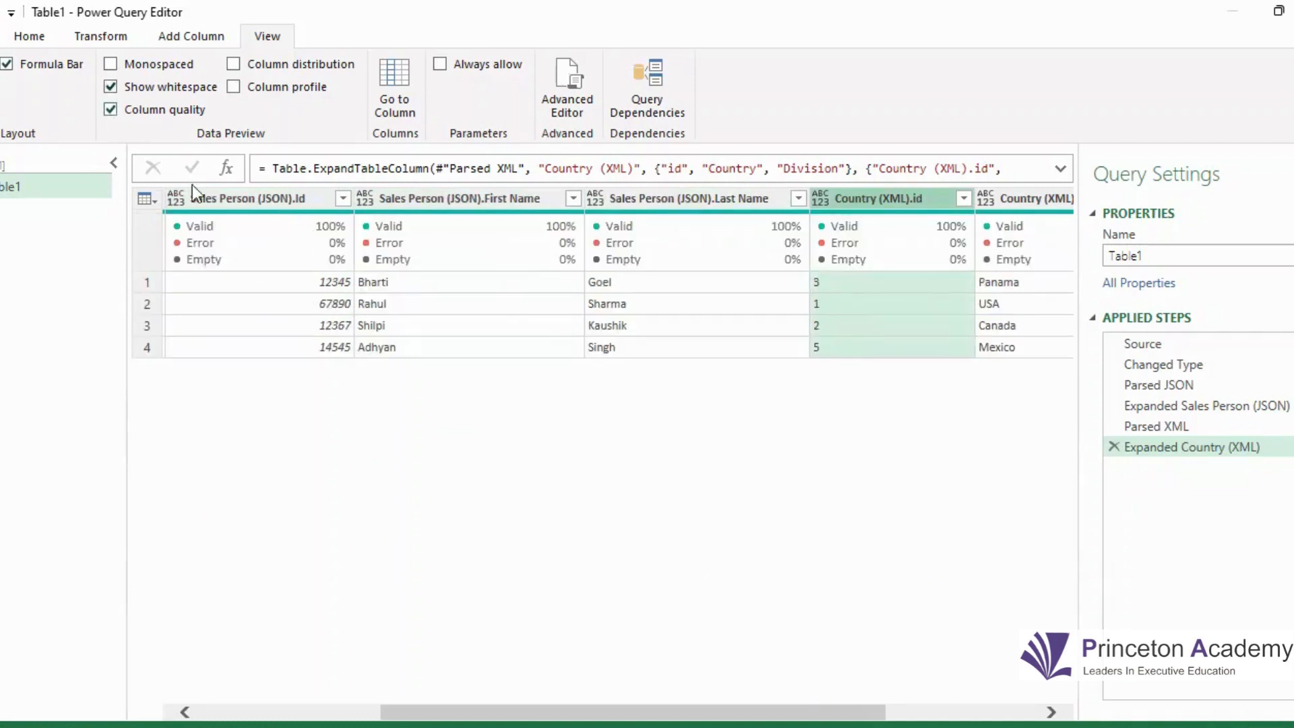
mouse_move(306, 246)
Close and load the query to a worksheet, and save Parse Content.xlsx.
click(31, 37)
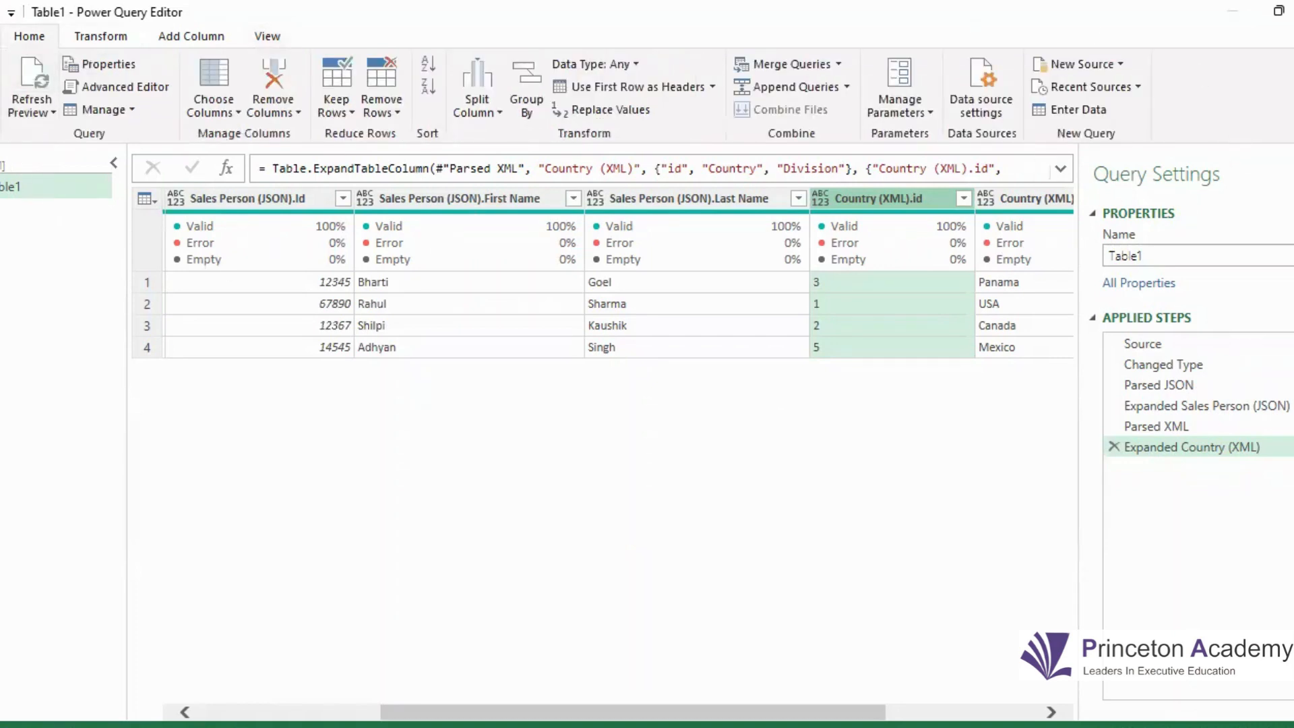
click(10, 111)
click(29, 132)
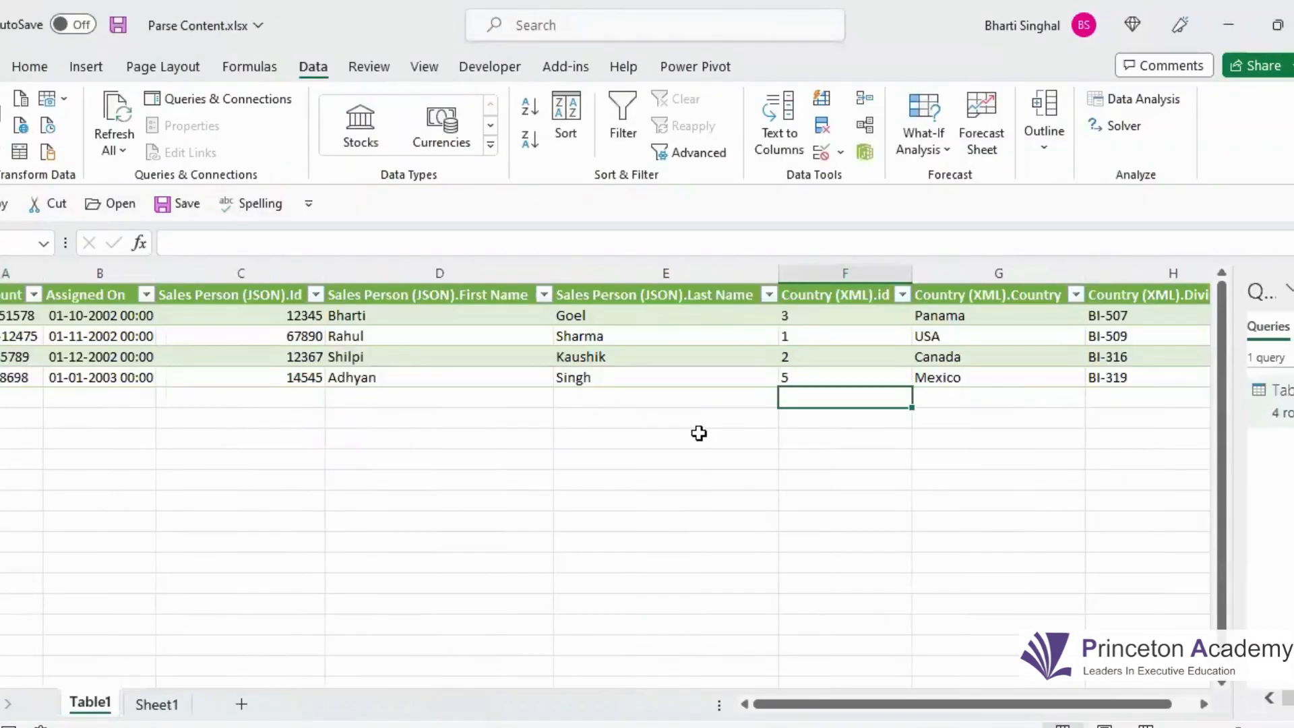
key(alt+f)
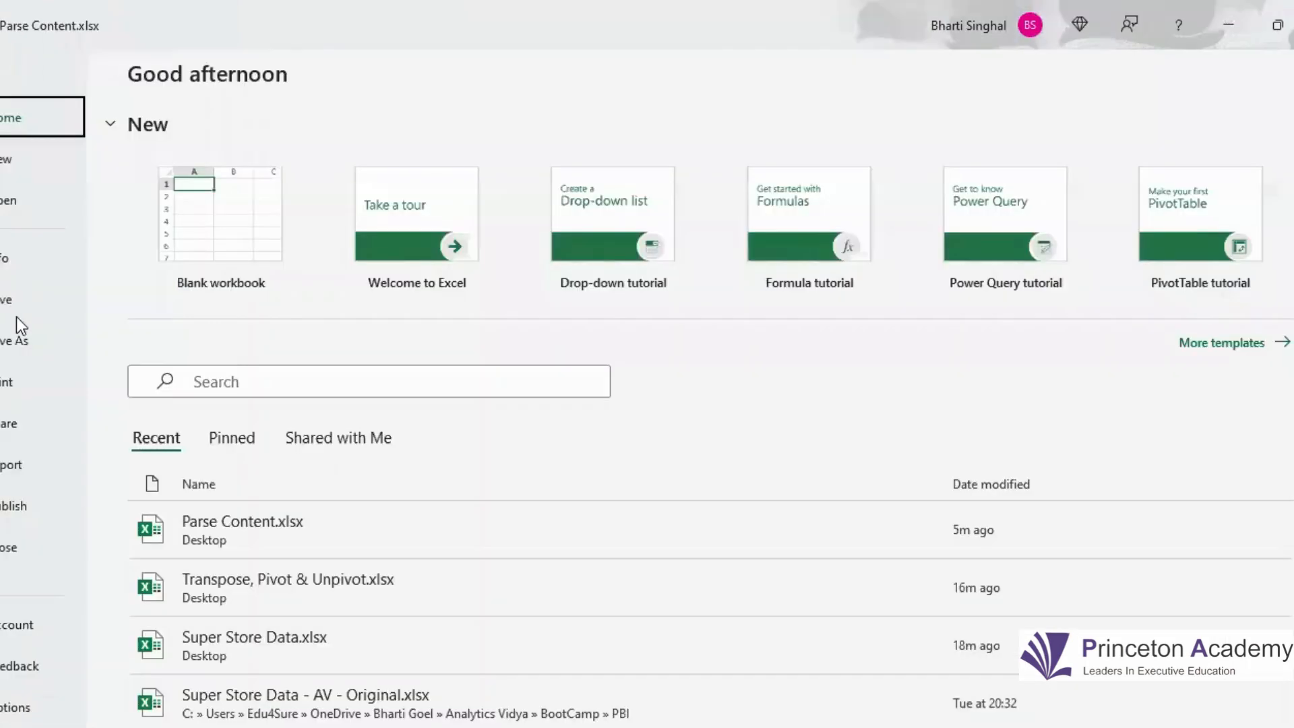
click(15, 317)
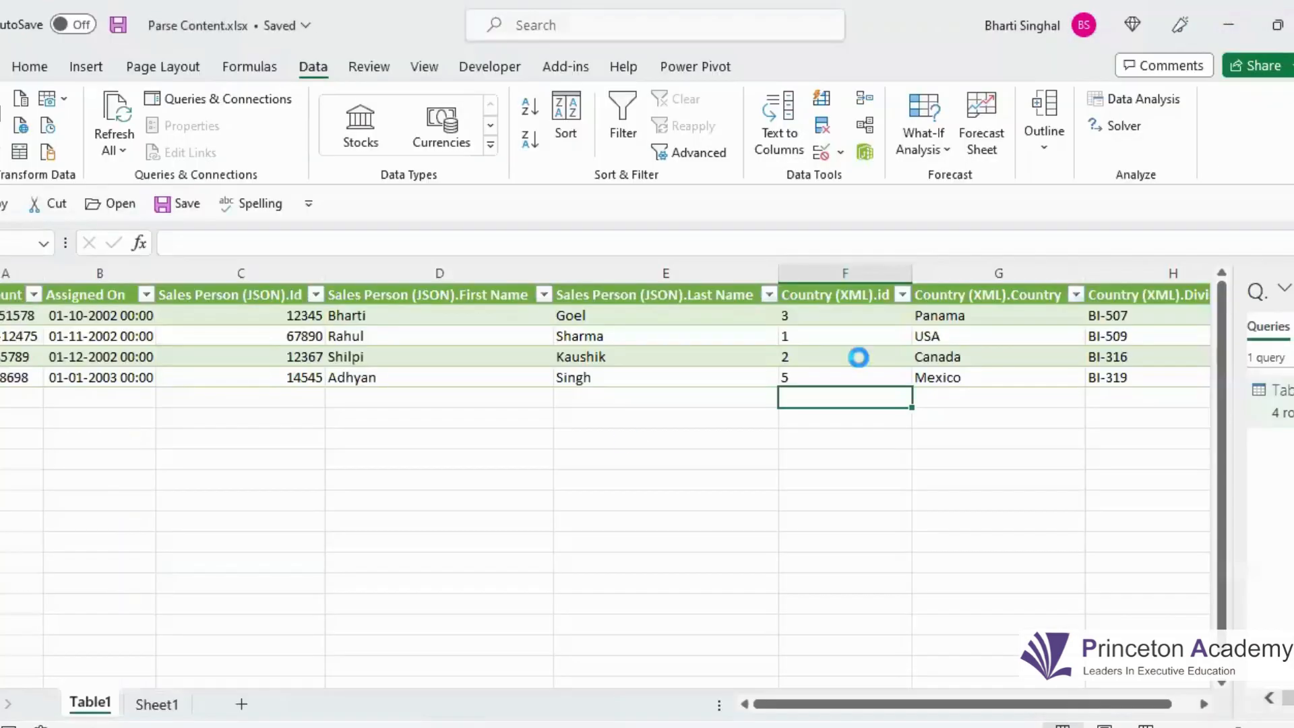
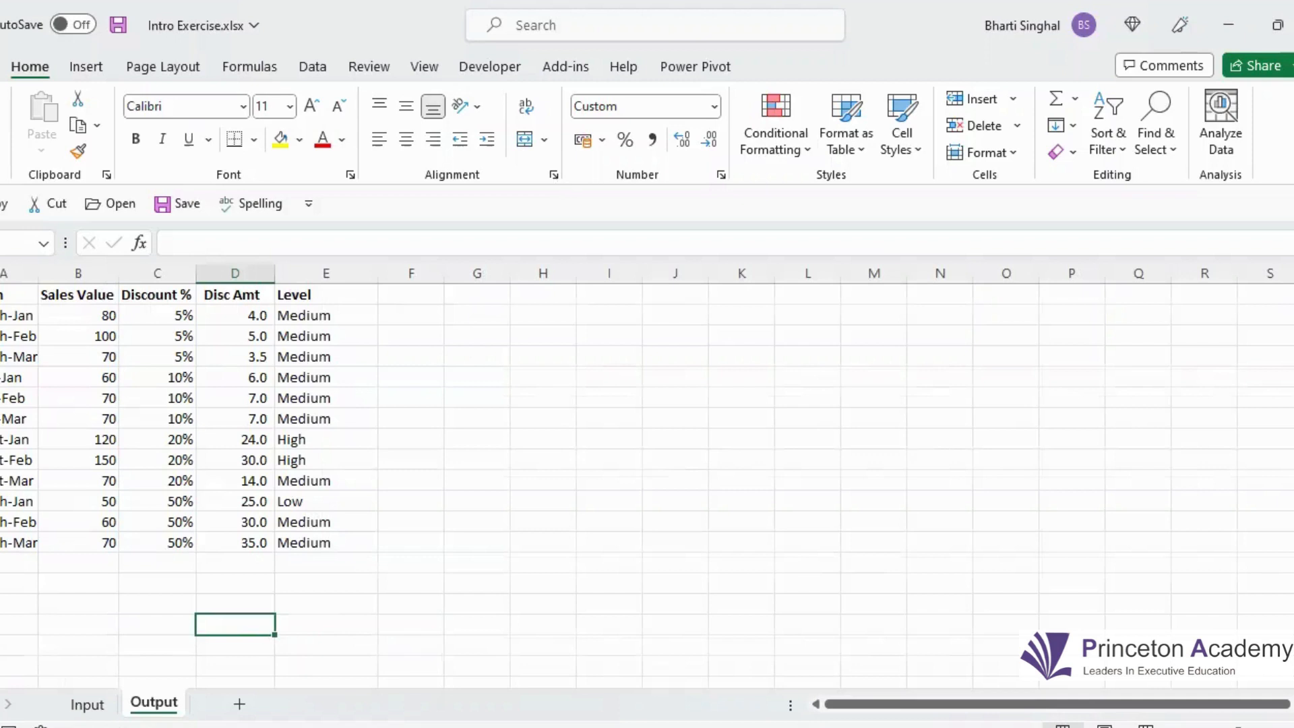
Compare the raw data on the Input sheet with the target layout on the Output sheet of Intro Exercise.xlsx.
click(78, 706)
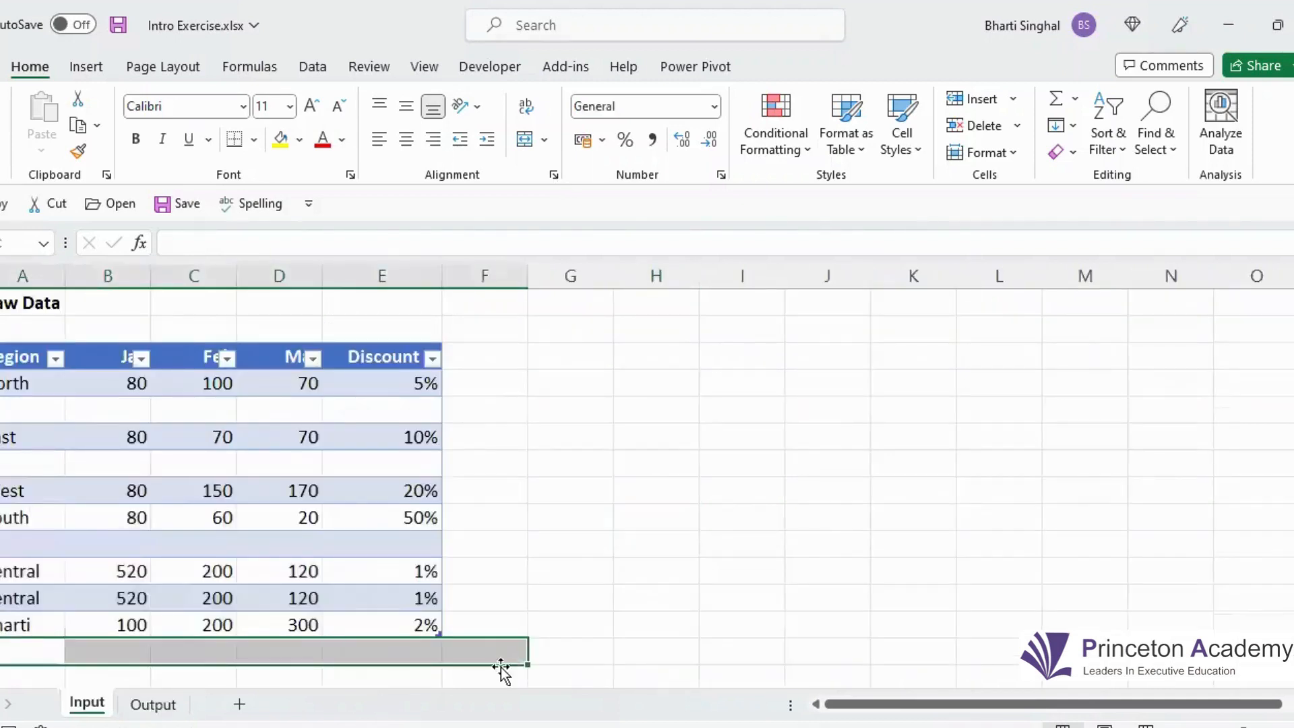
scroll(155, 468, down, 2)
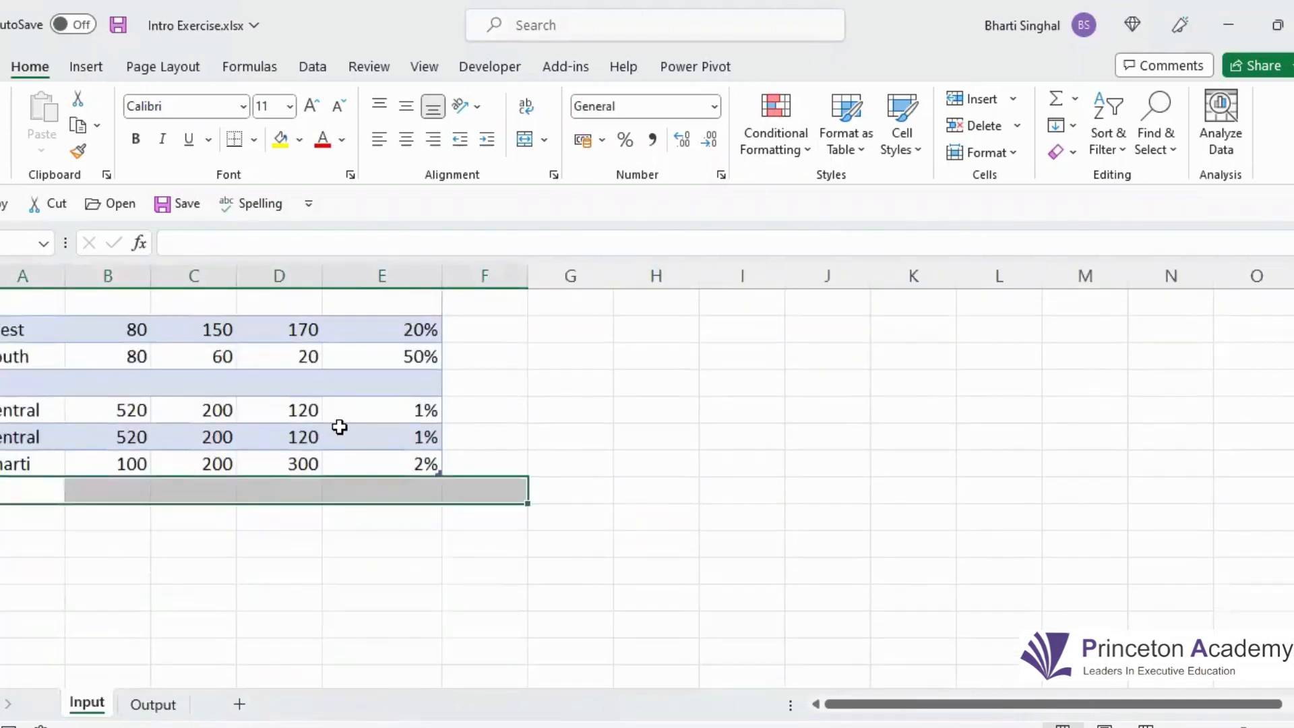
click(155, 704)
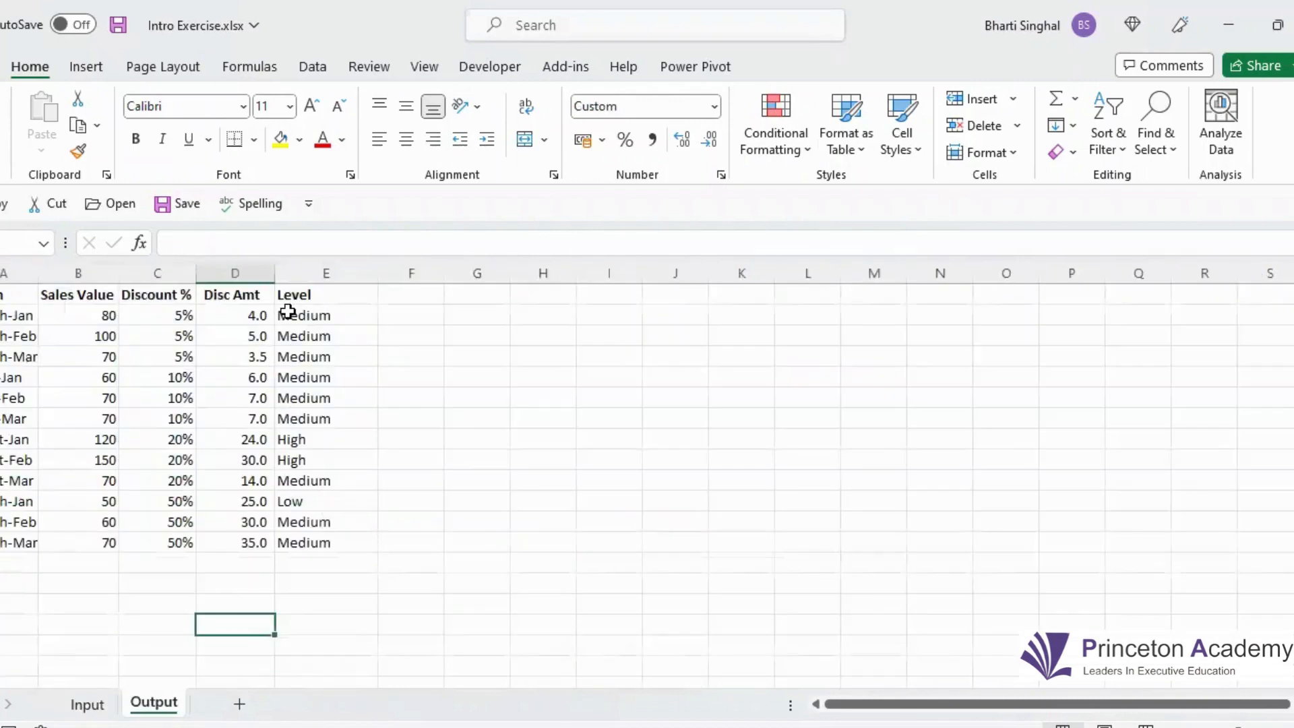
click(84, 708)
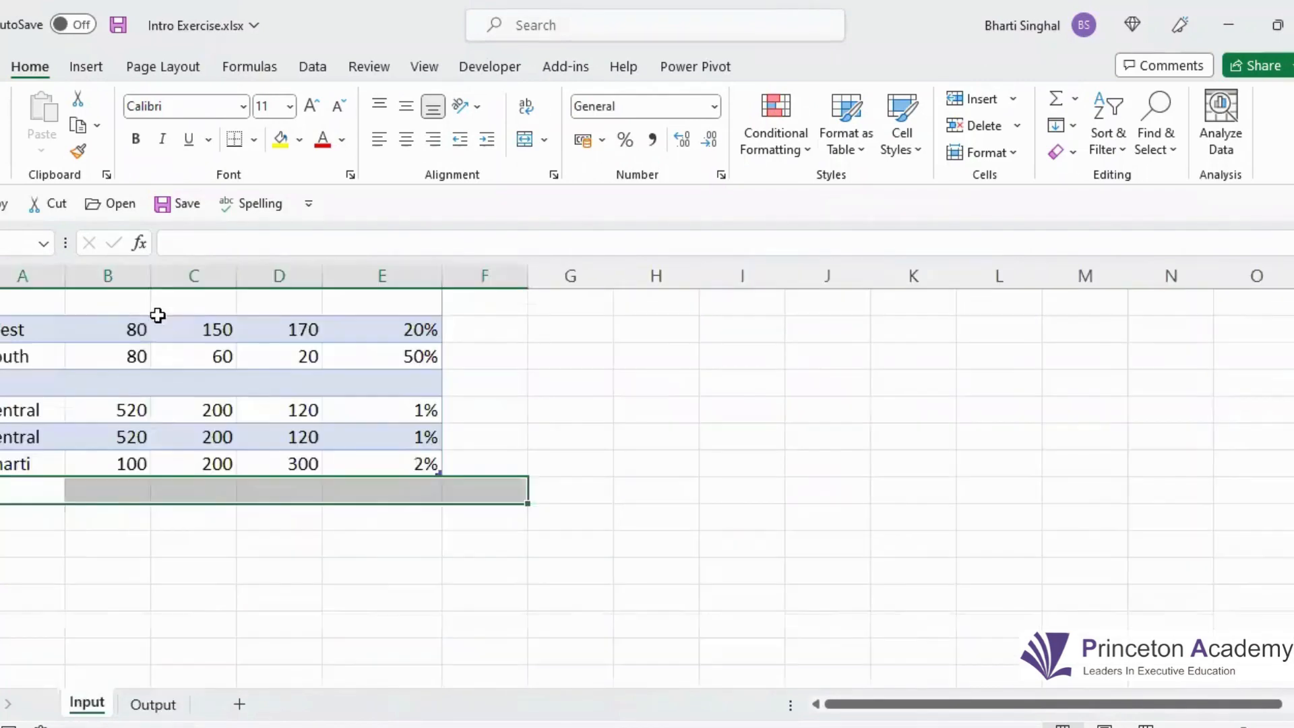
scroll(278, 539, up, 2)
drag(27, 303, 393, 630)
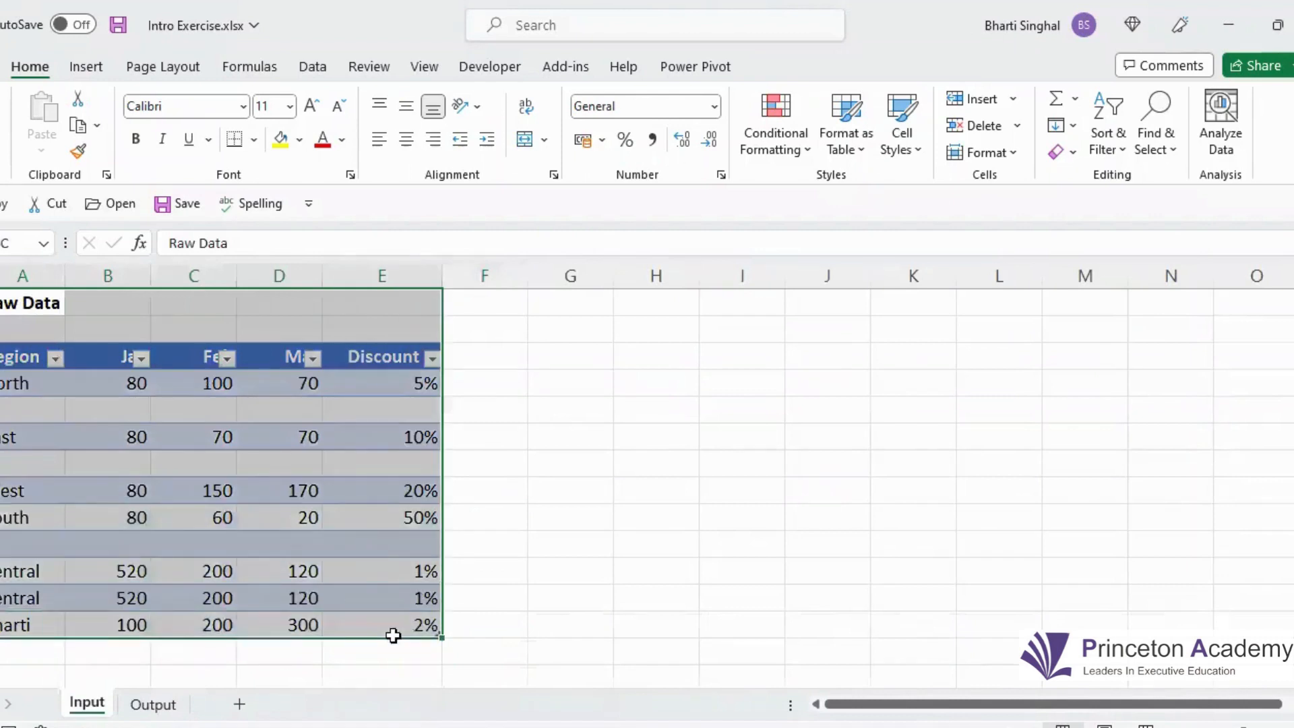
click(312, 66)
click(20, 151)
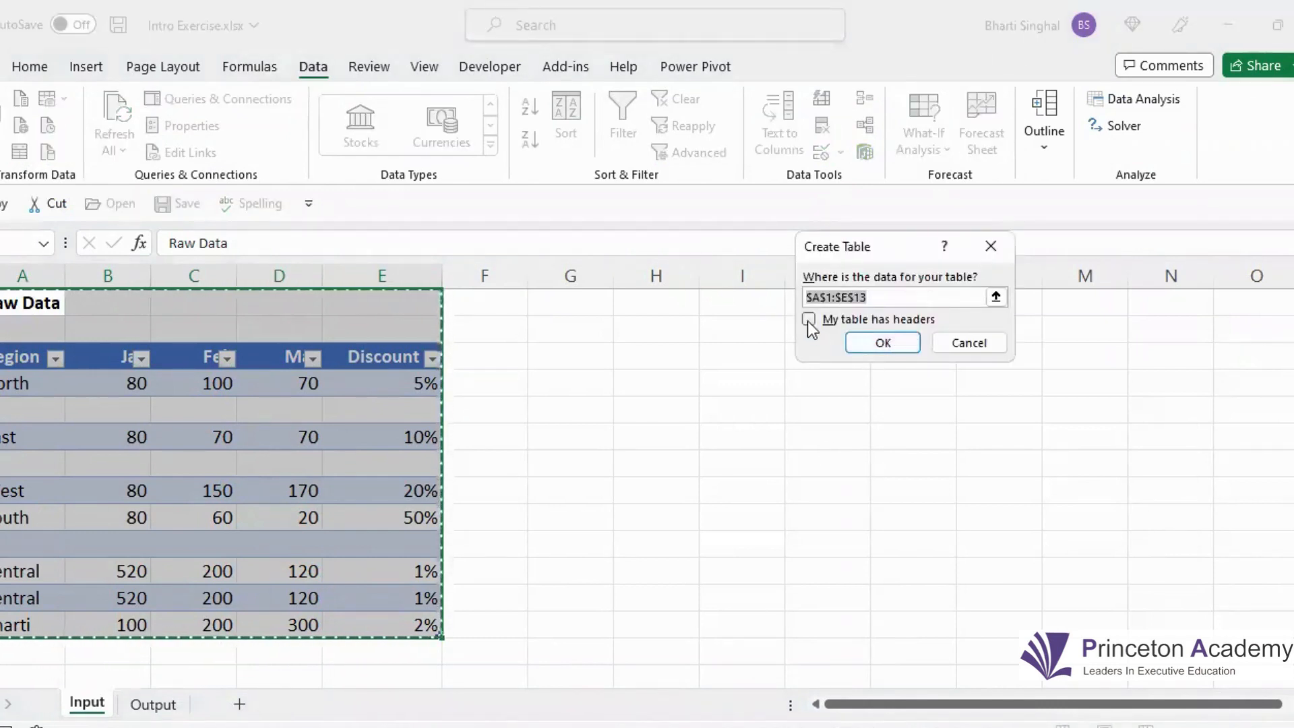
click(808, 321)
click(883, 343)
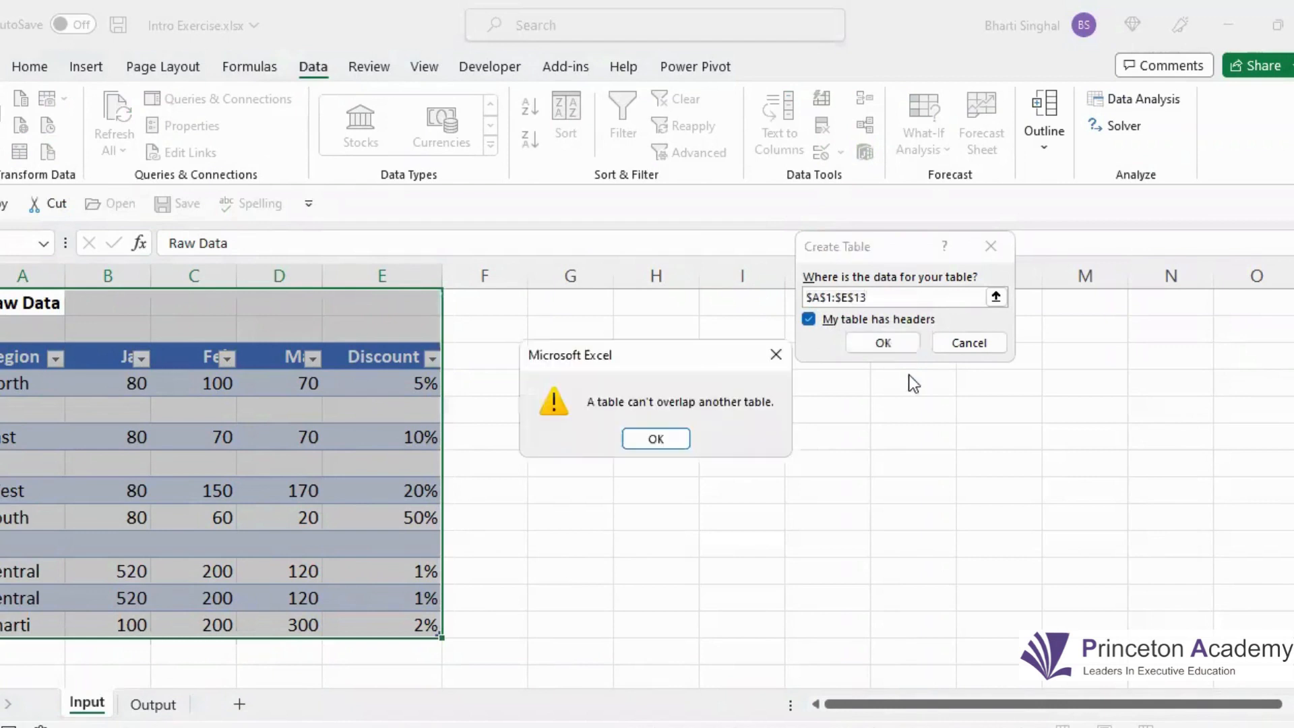
click(674, 431)
click(808, 320)
click(882, 344)
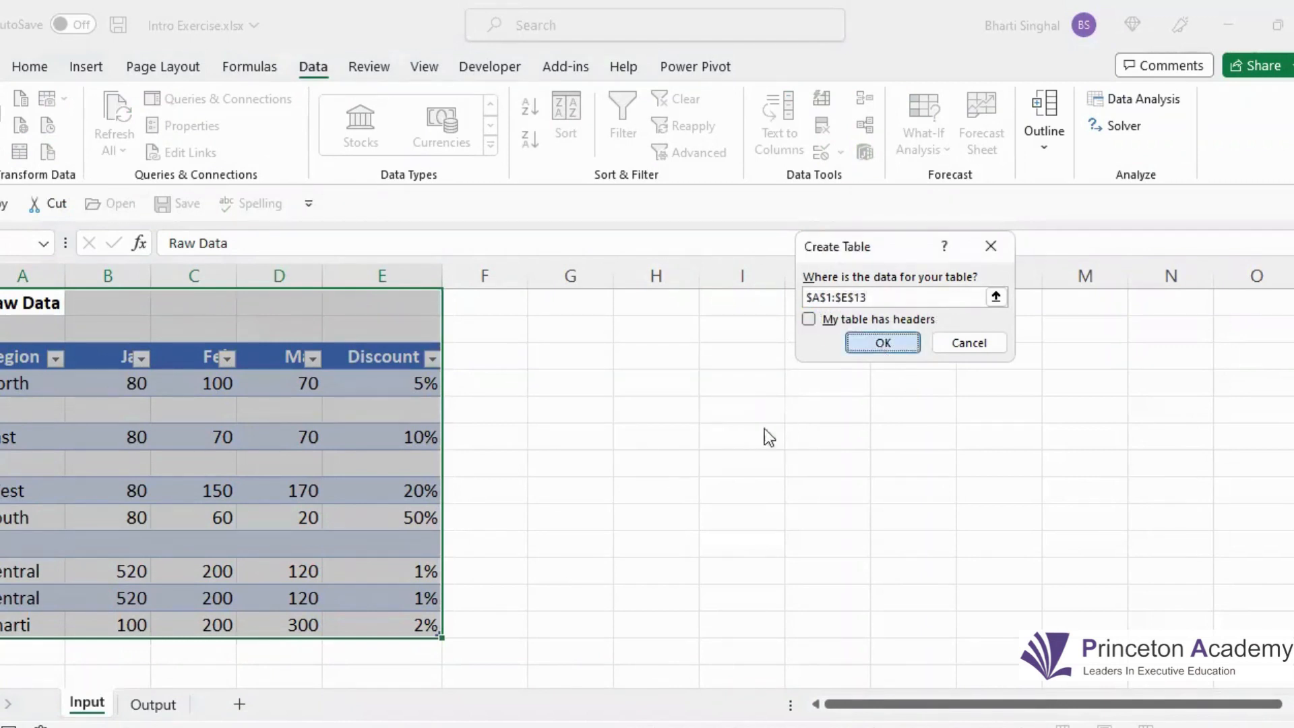
click(659, 437)
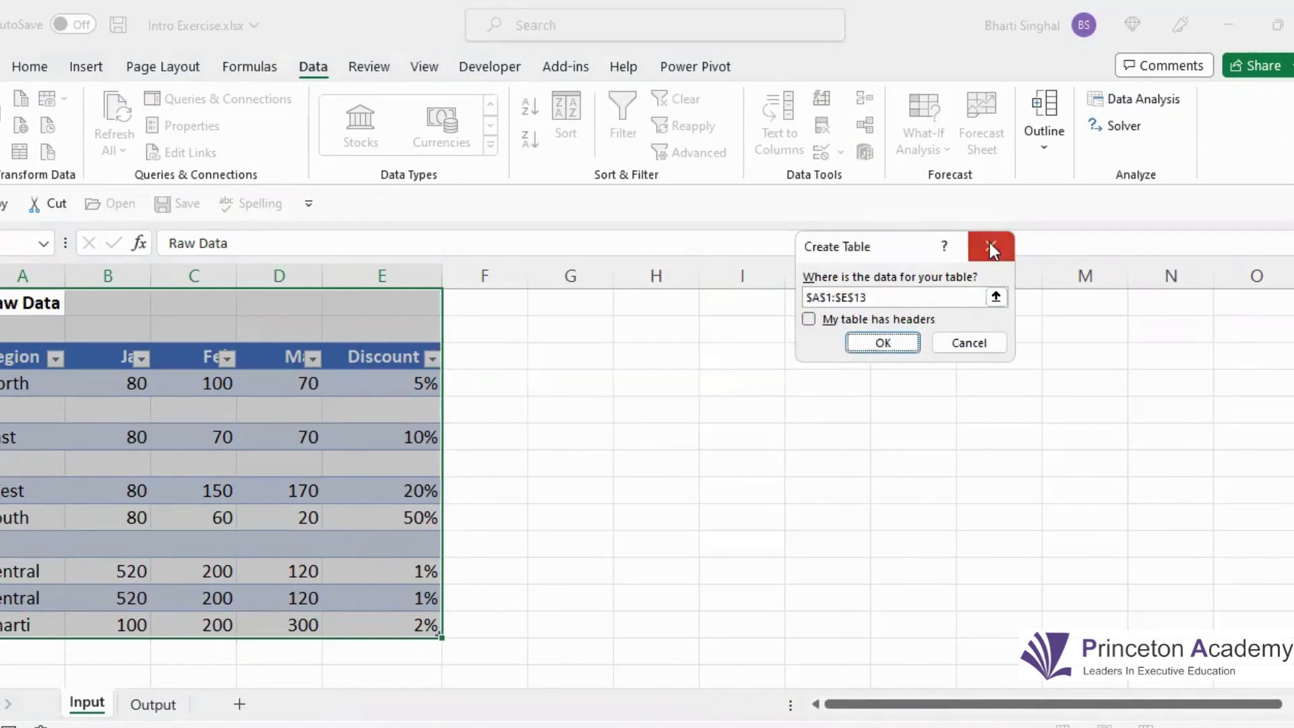
click(990, 247)
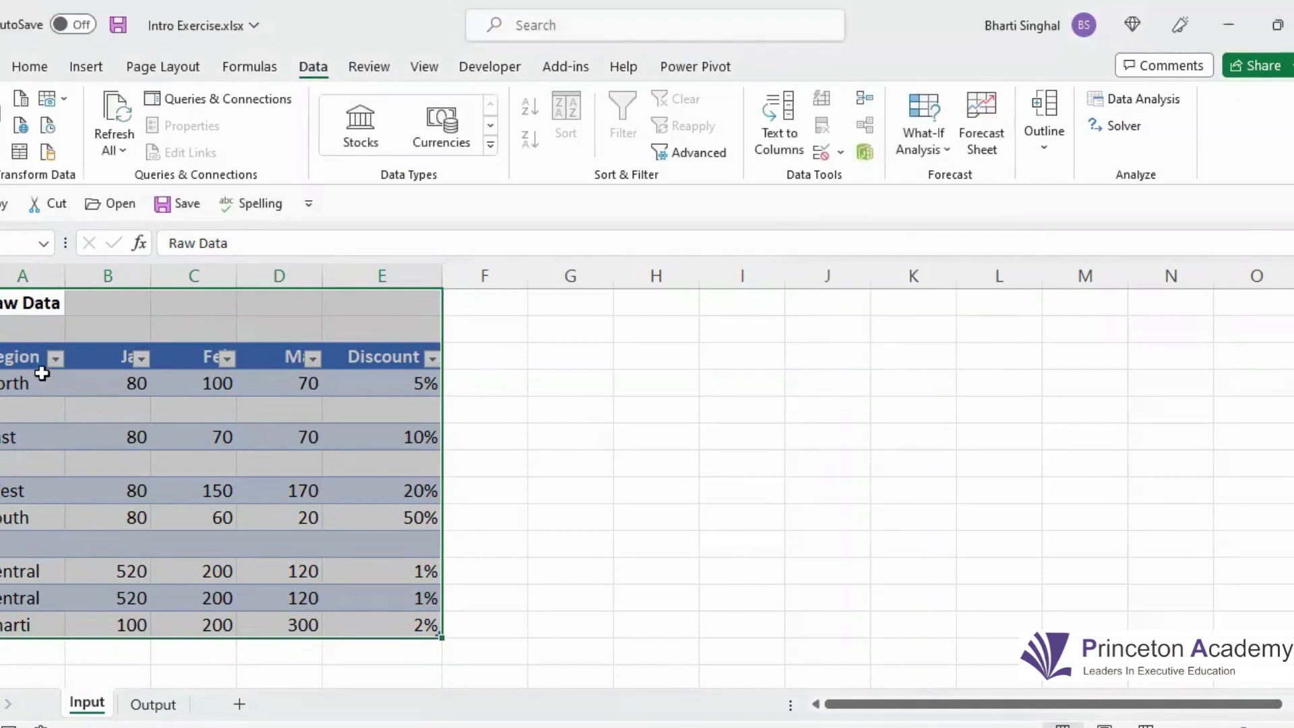
Load the raw data table from the Input sheet into Power Query and remove its bottom 3 rows.
drag(14, 358, 390, 619)
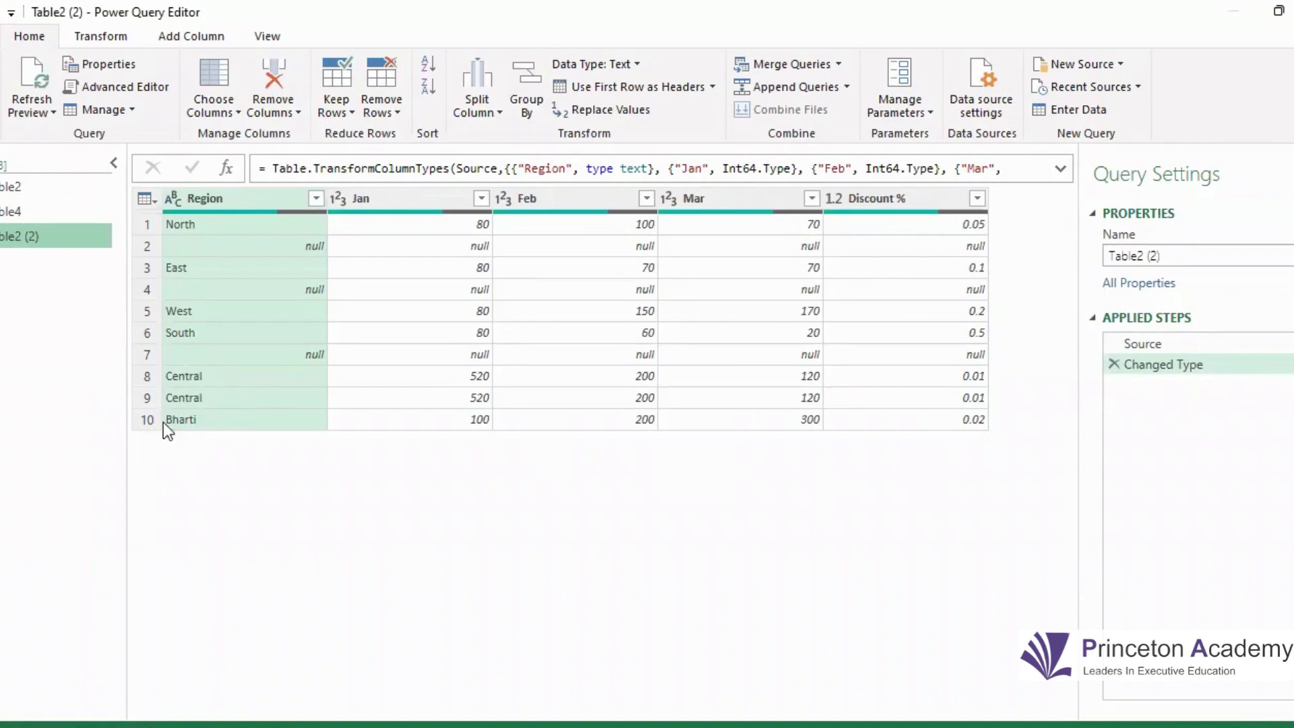
click(535, 354)
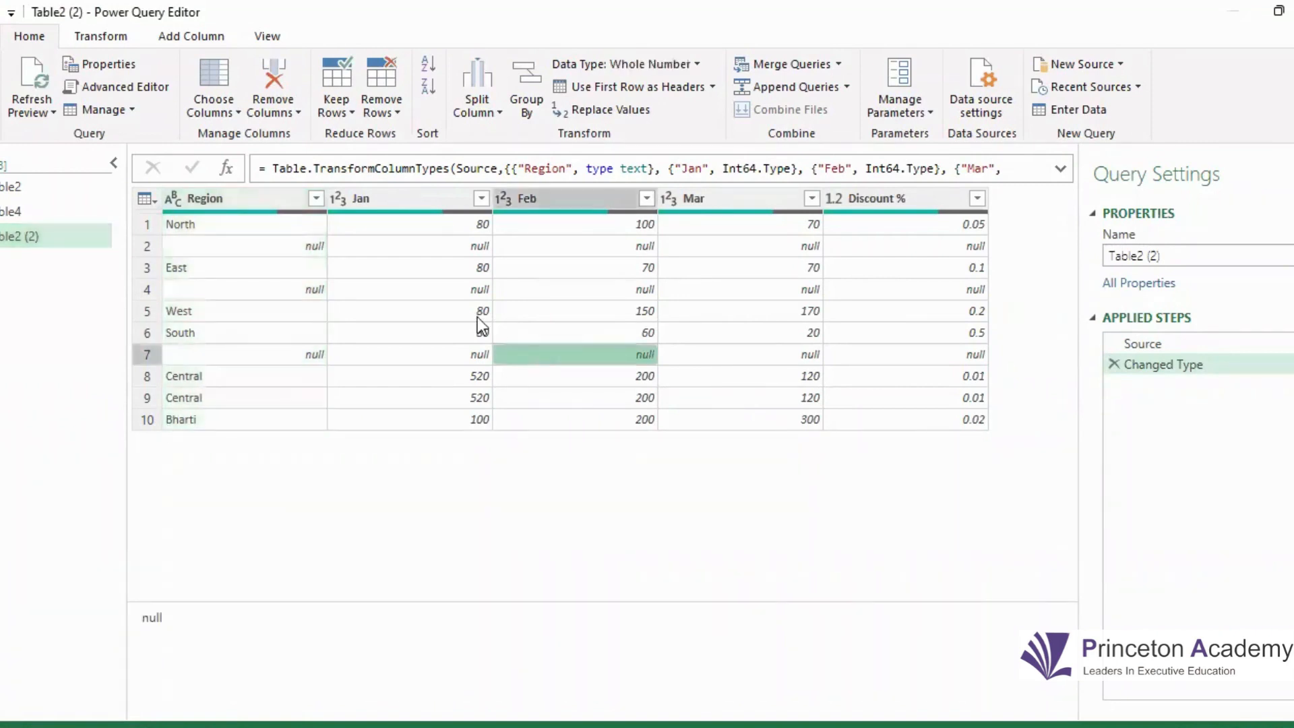
click(387, 107)
click(443, 157)
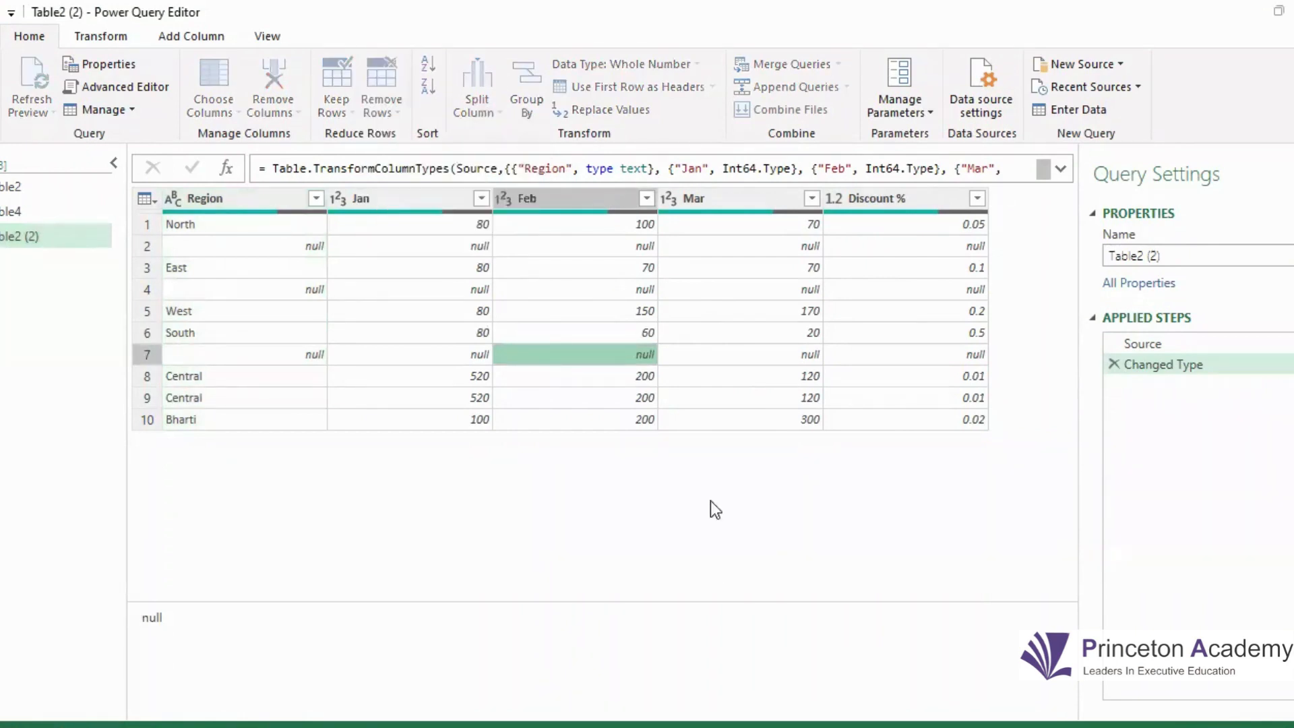
text(3)
click(867, 442)
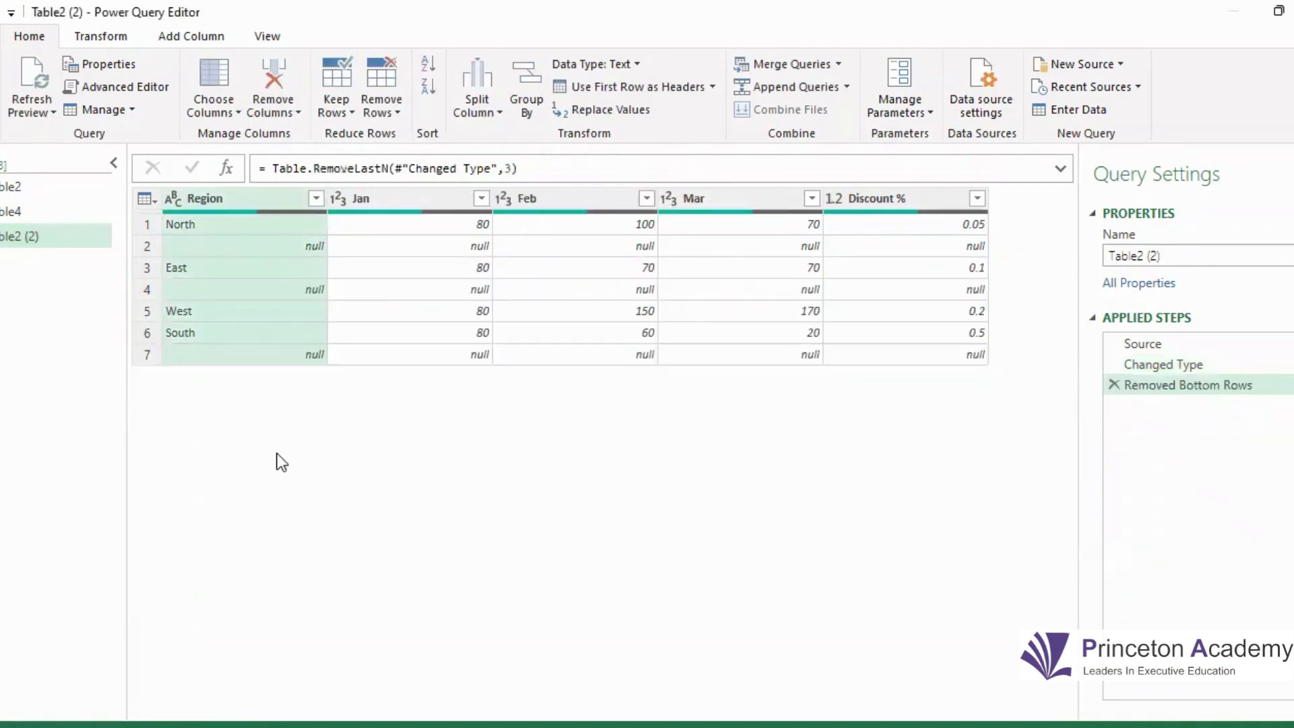
Remove the blank rows from the query.
click(391, 112)
click(454, 224)
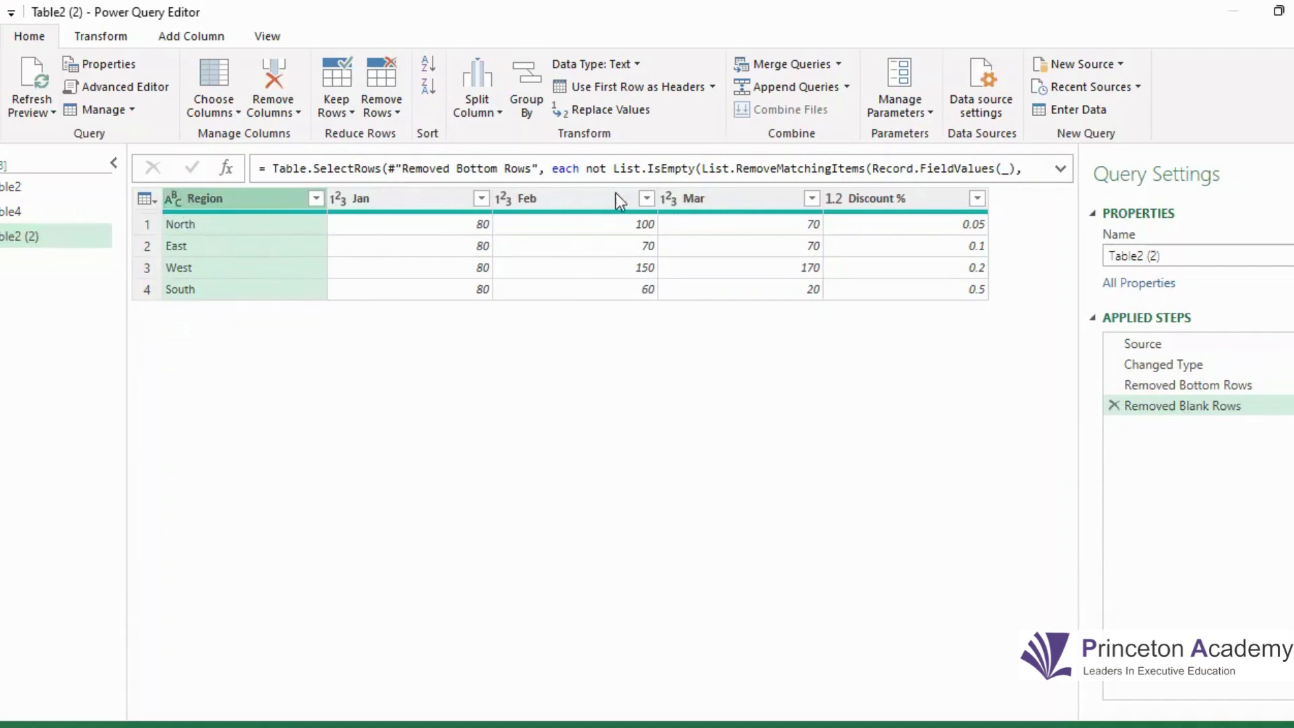
Try unpivoting the Jan, Feb, Mar and Discount % columns together, and delete that unpivot step.
click(428, 197)
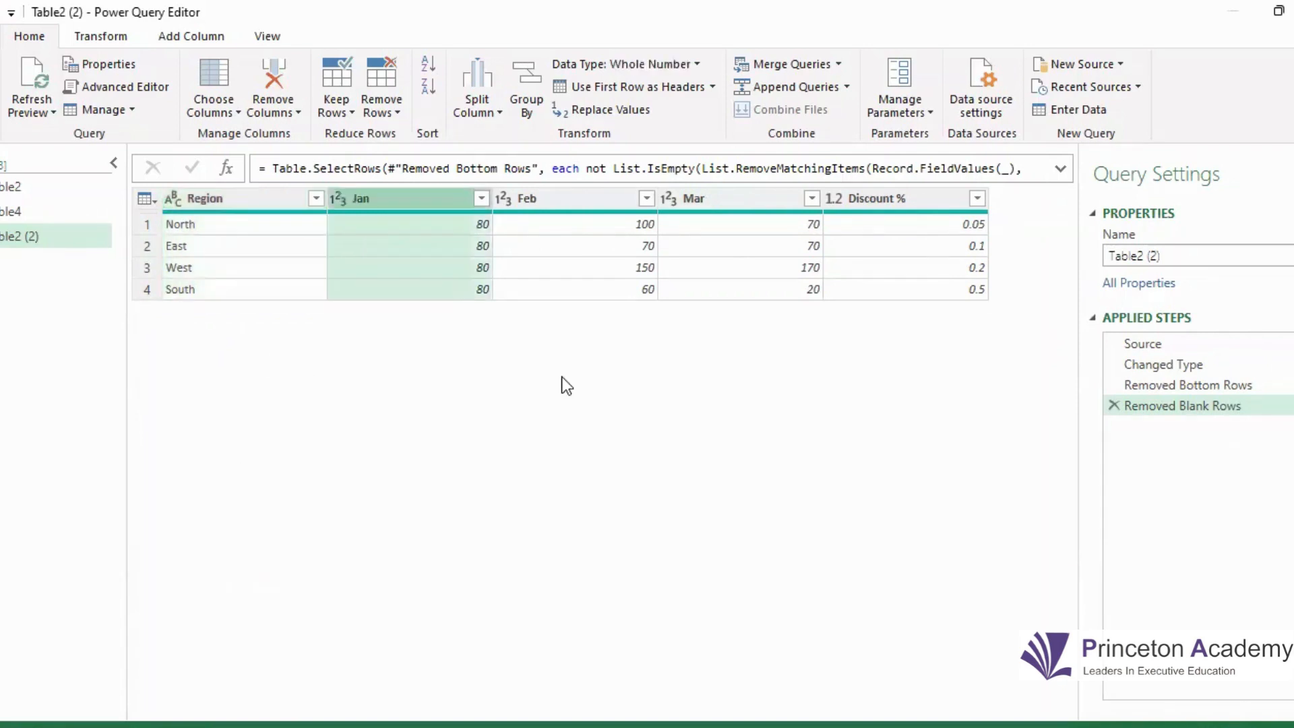
key(shift+Right)
key(shift+Right)
key(shift+Right)
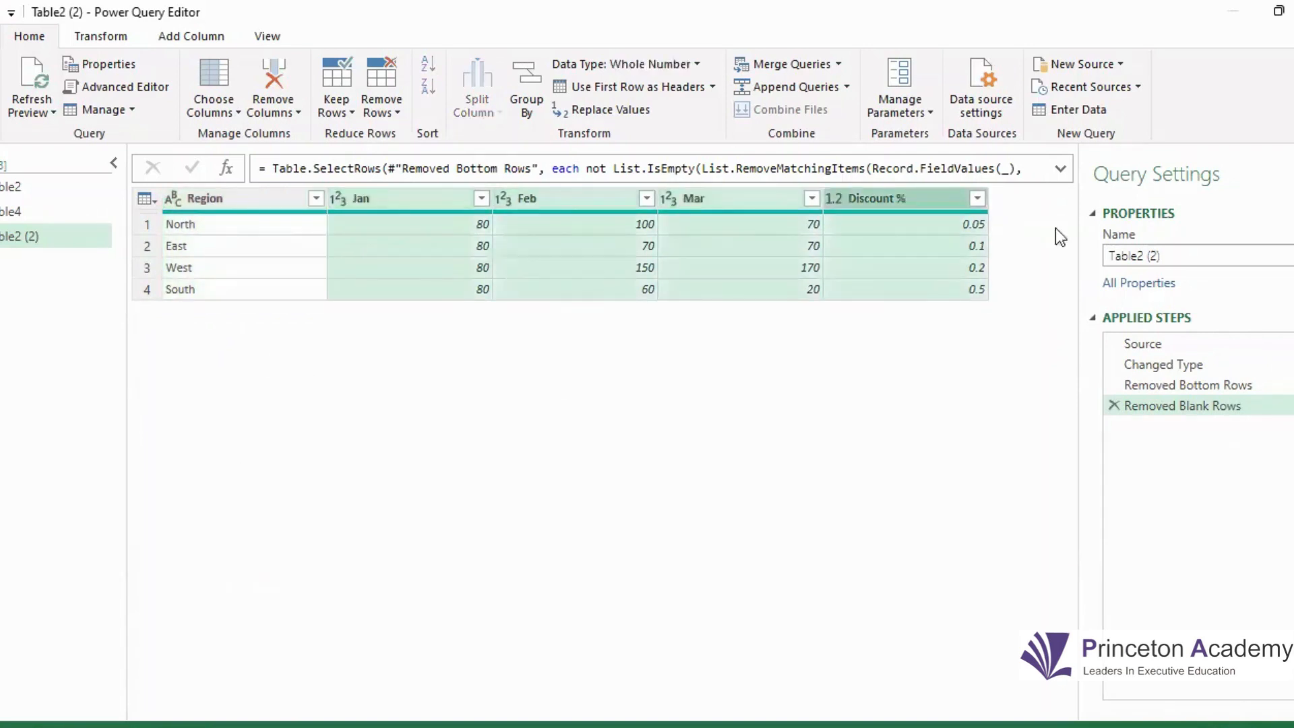
click(101, 39)
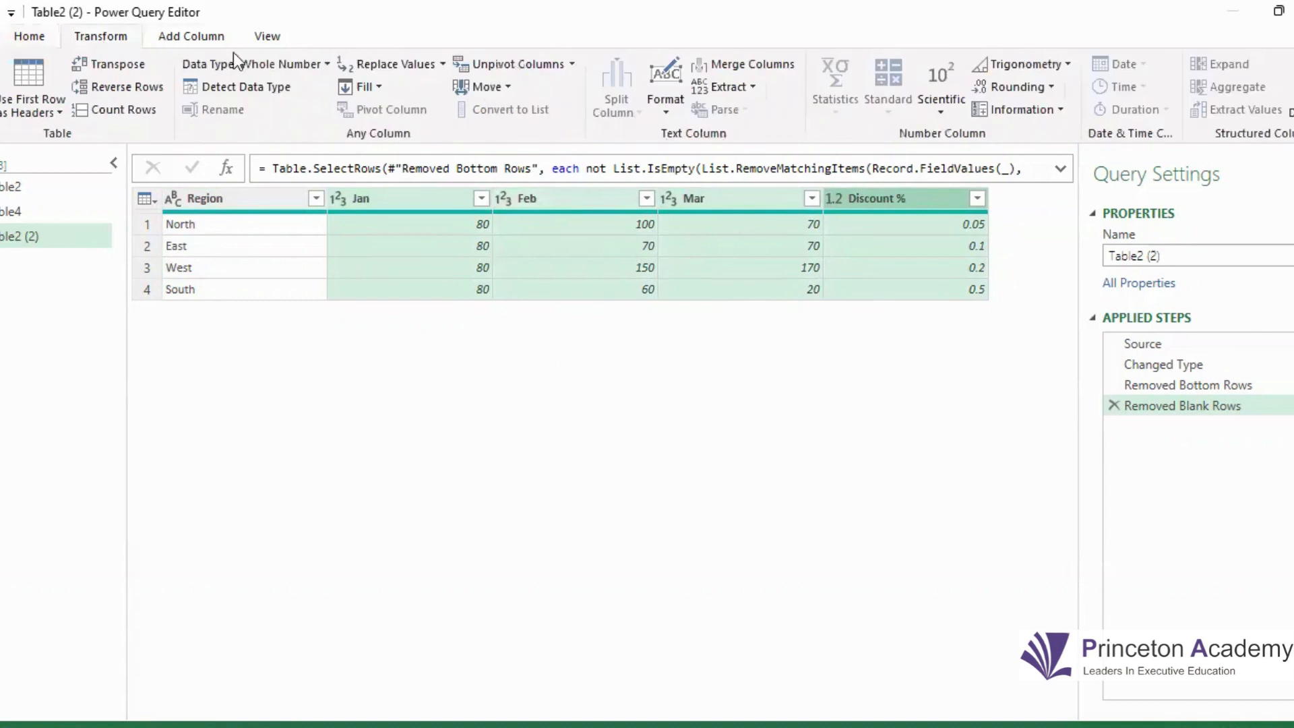
click(522, 67)
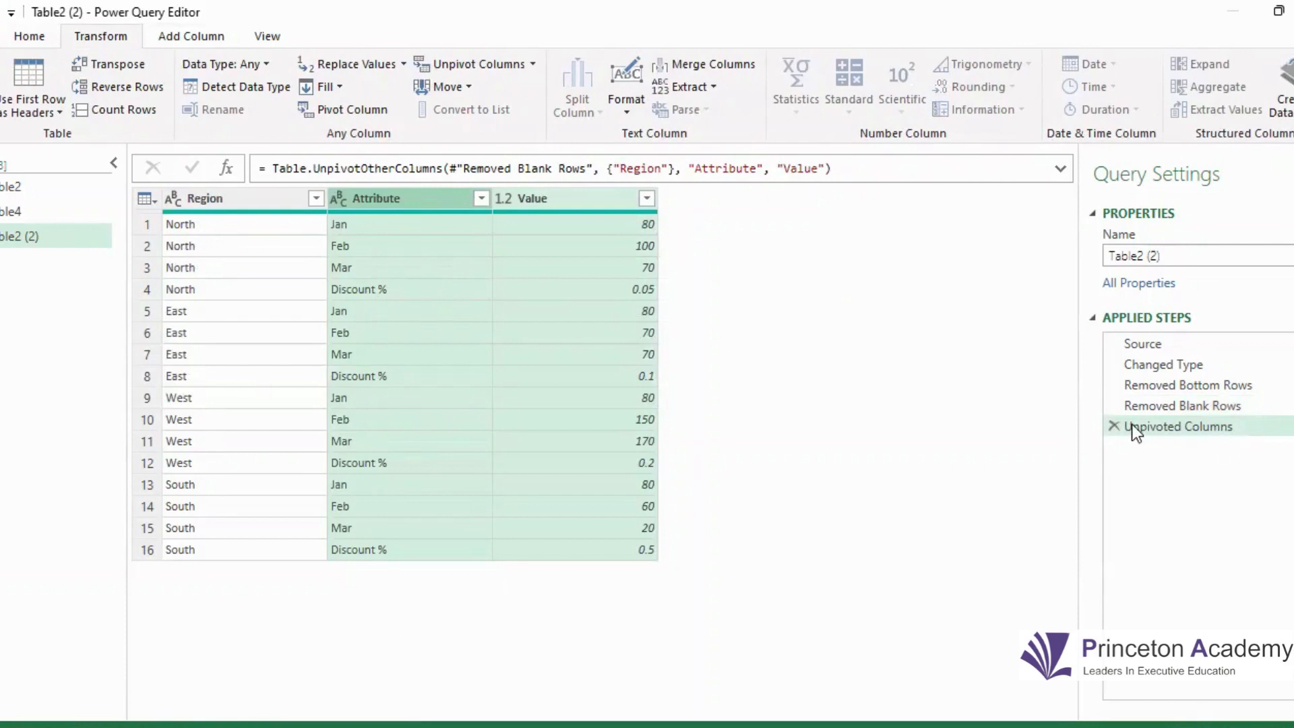
click(1113, 426)
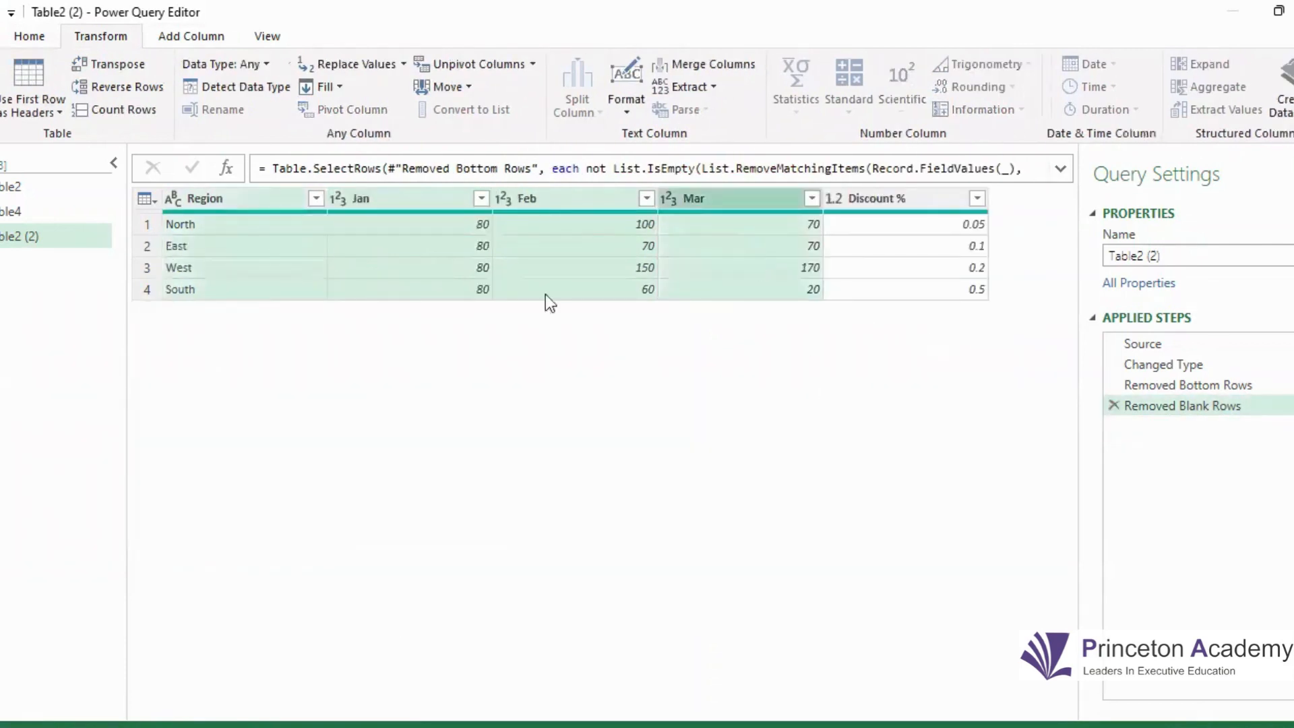
Unpivot only the Jan, Feb and Mar columns, and place the Attribute column directly after Region.
click(422, 205)
ctrl+click(559, 205)
ctrl+click(718, 206)
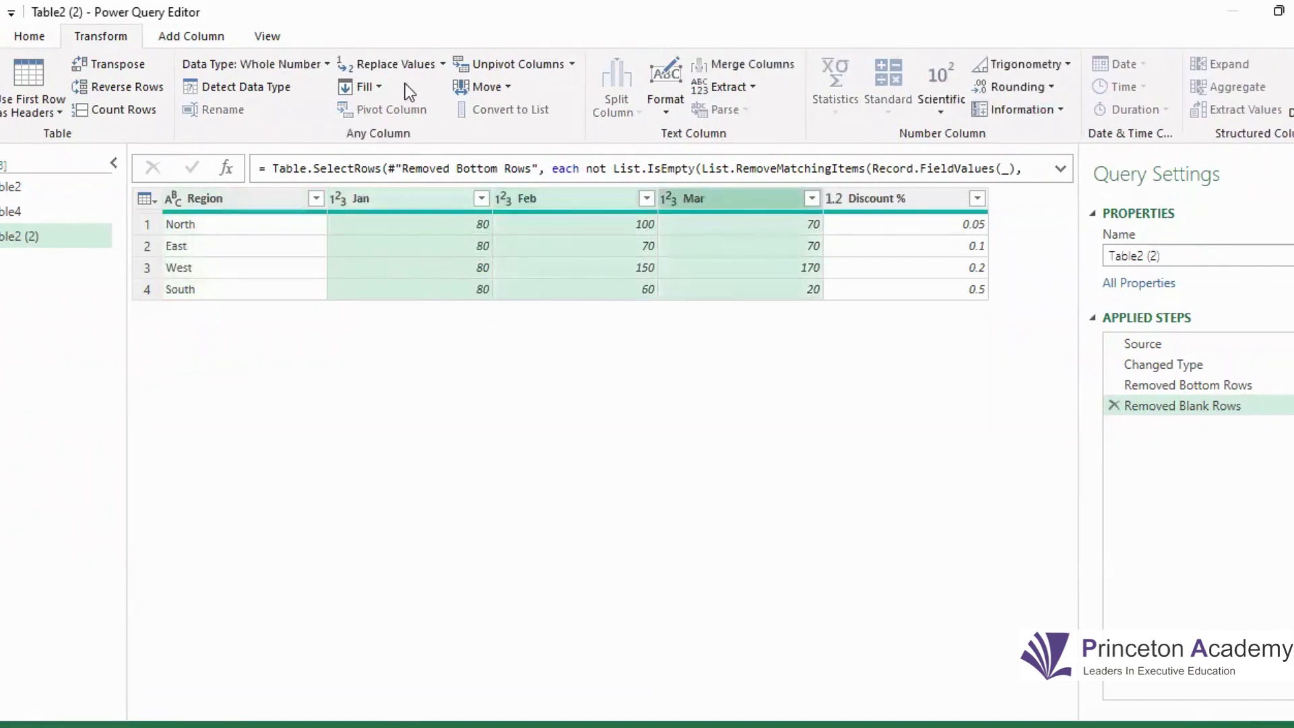
click(512, 64)
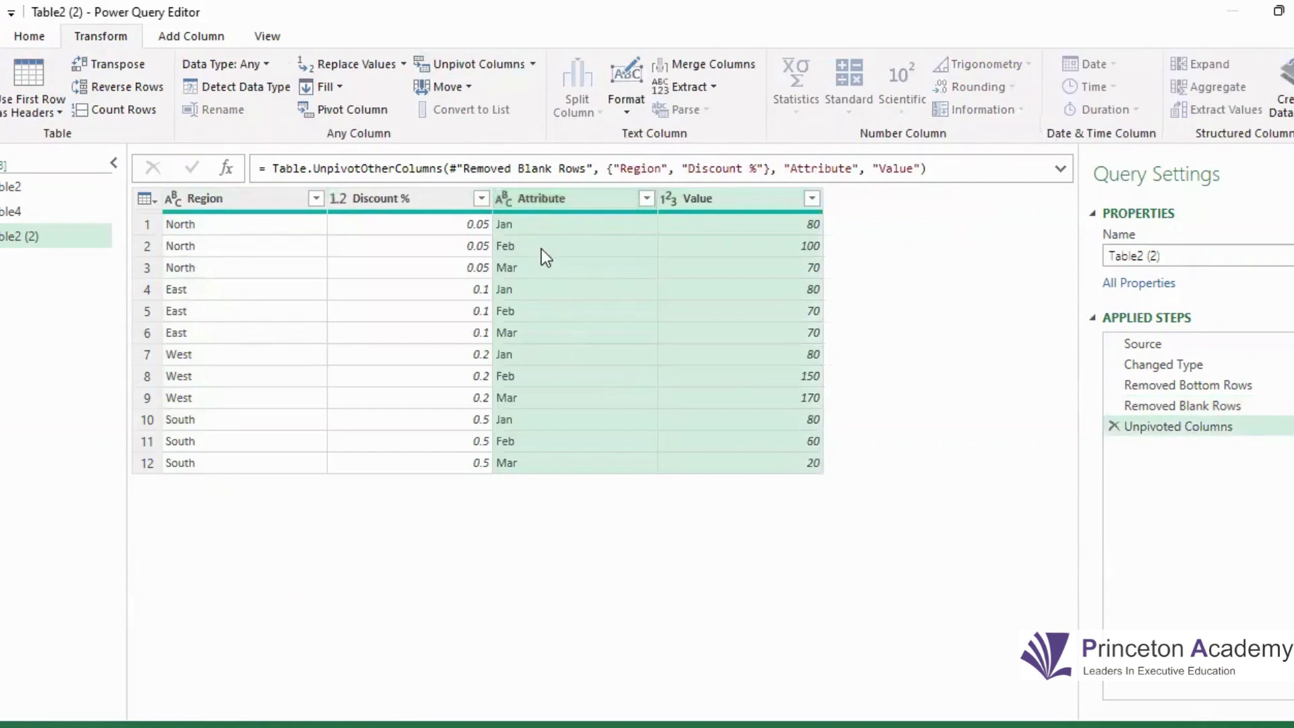
click(567, 200)
drag(564, 201, 390, 200)
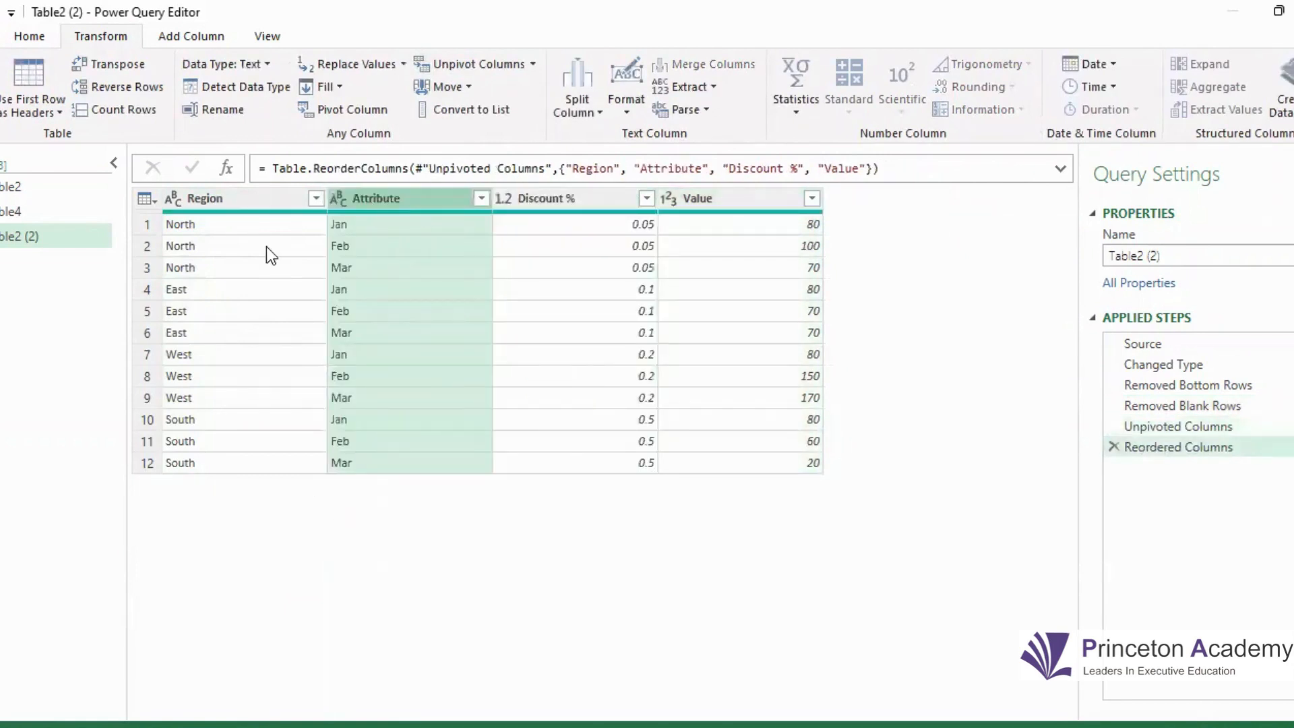
Merge the Region and Attribute columns with the custom separator "-", and move the Value column in front of Discount %.
click(265, 201)
ctrl+click(405, 200)
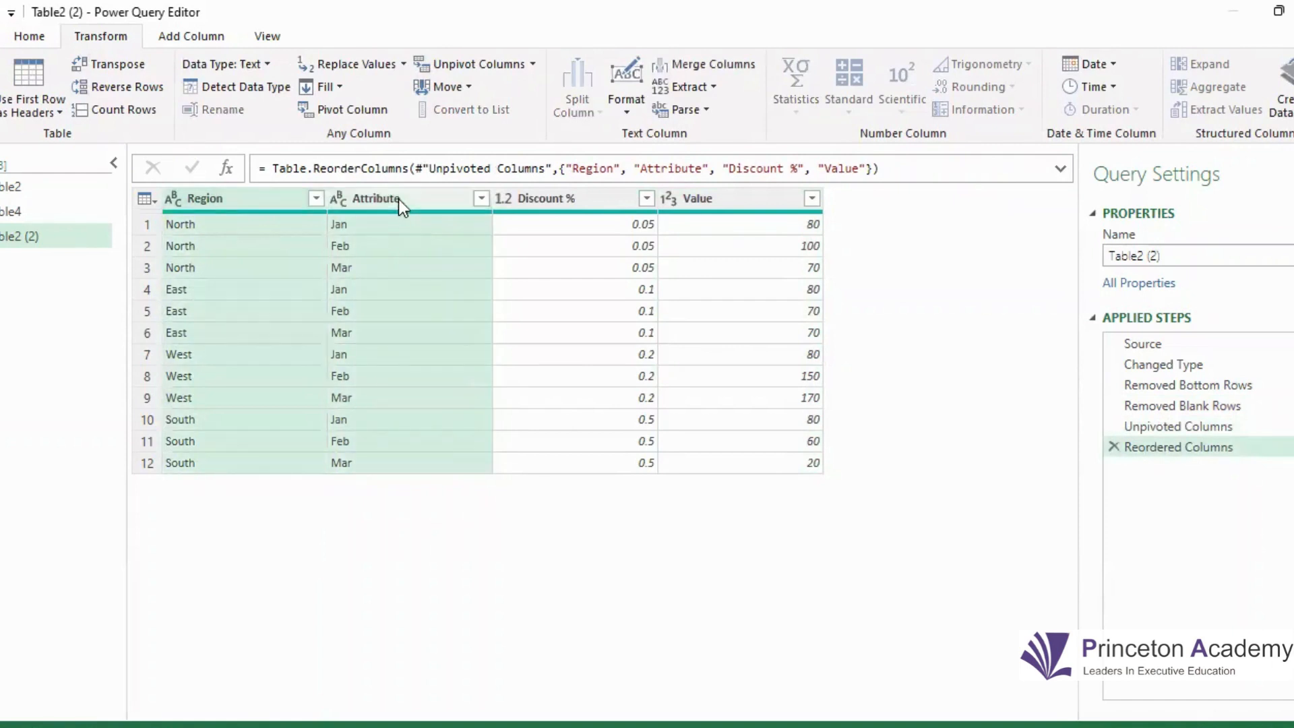
right_click(398, 199)
click(469, 465)
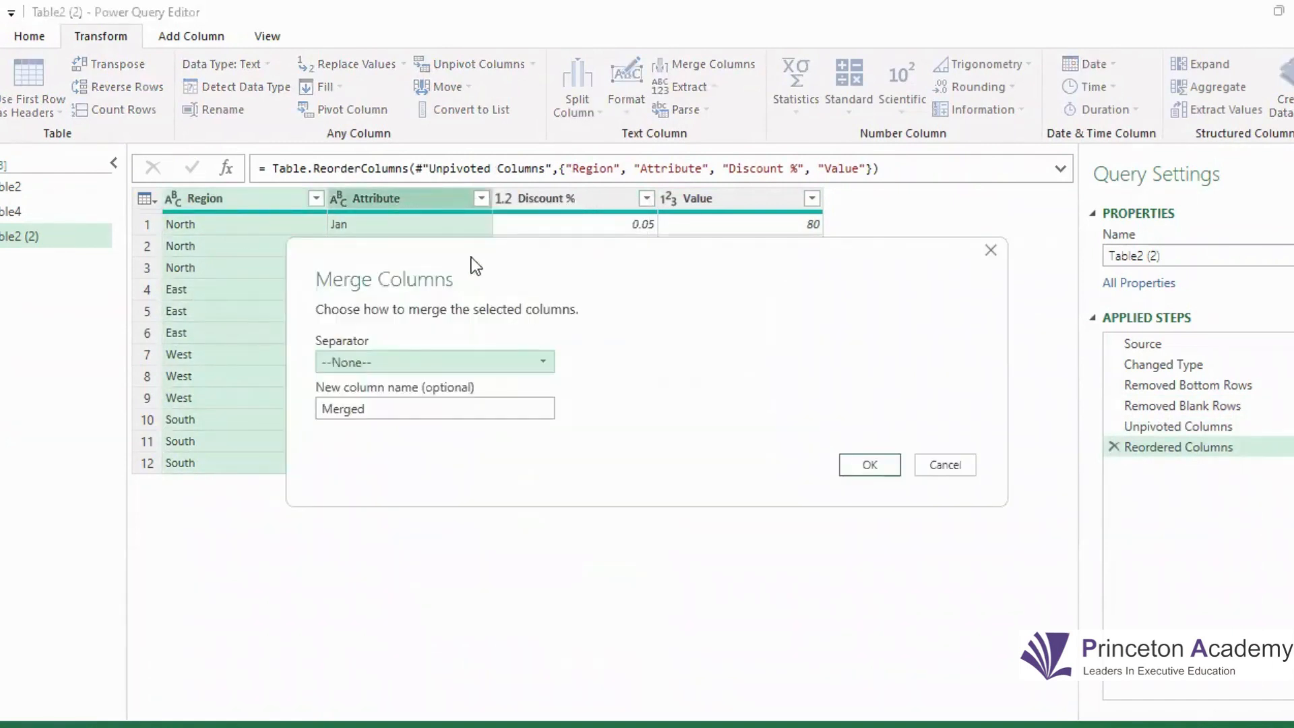
click(369, 362)
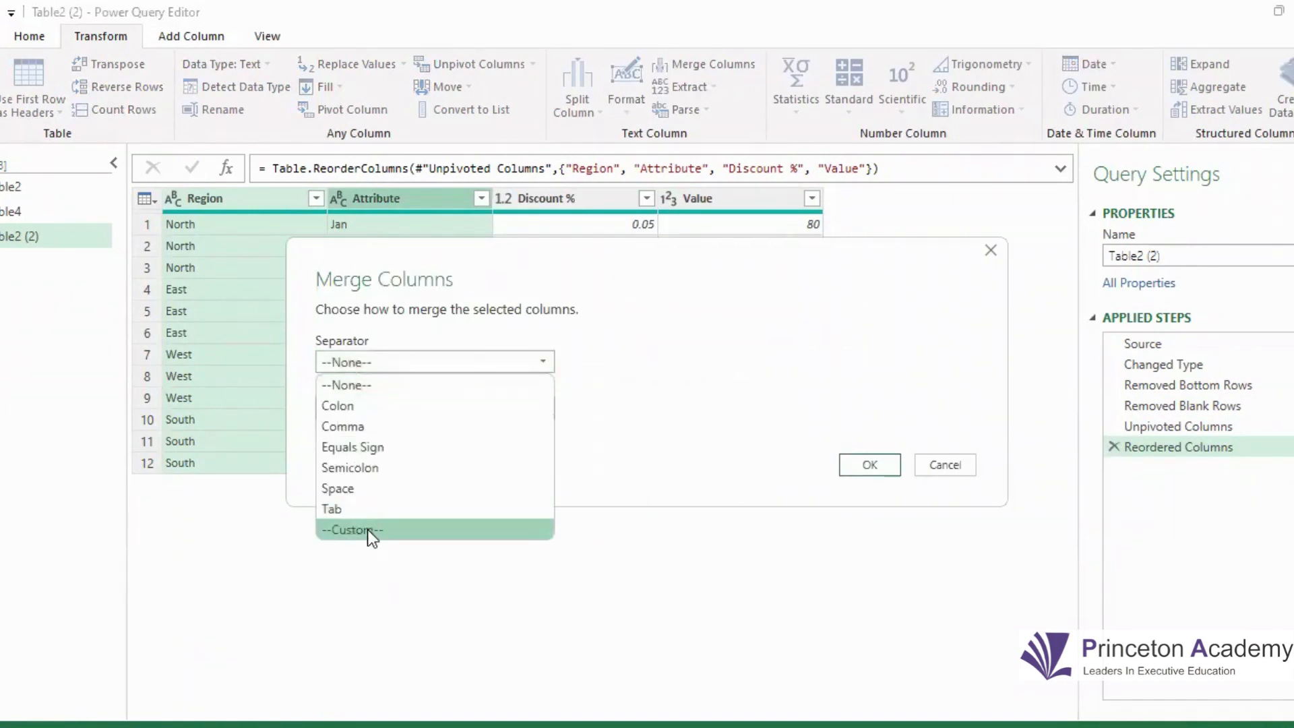
click(367, 529)
text(-)
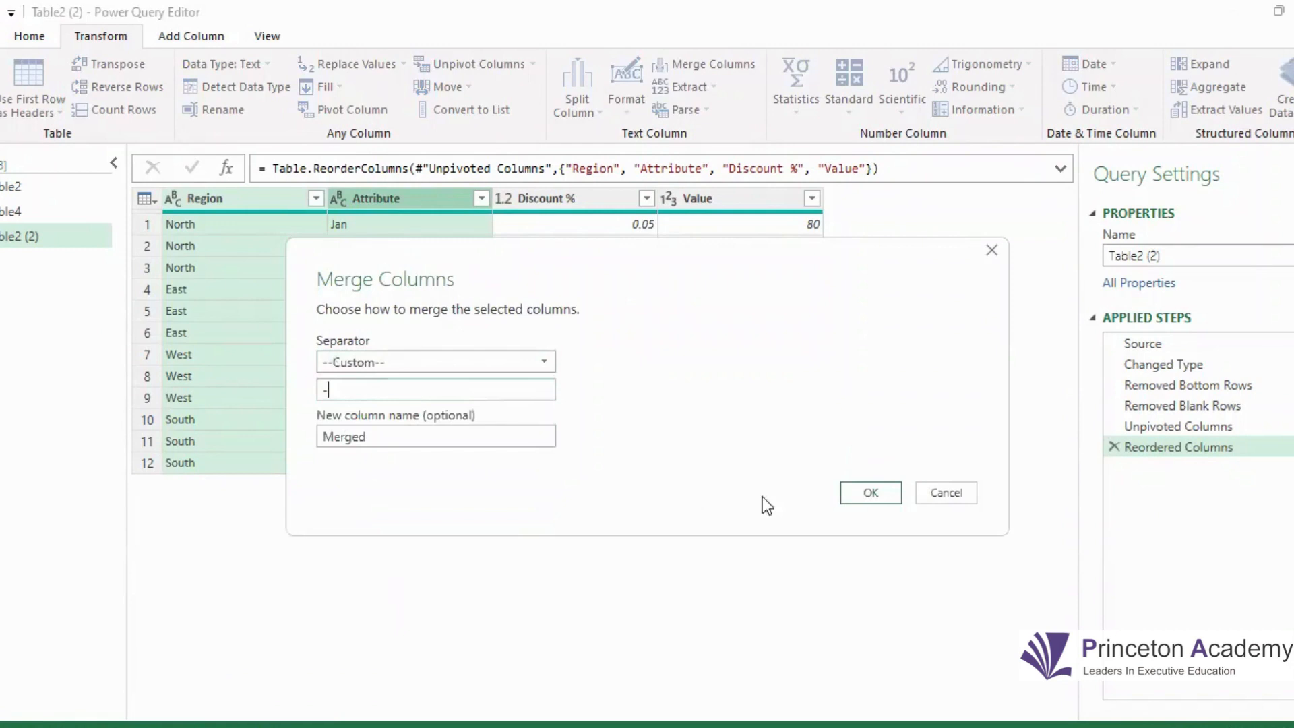
click(892, 499)
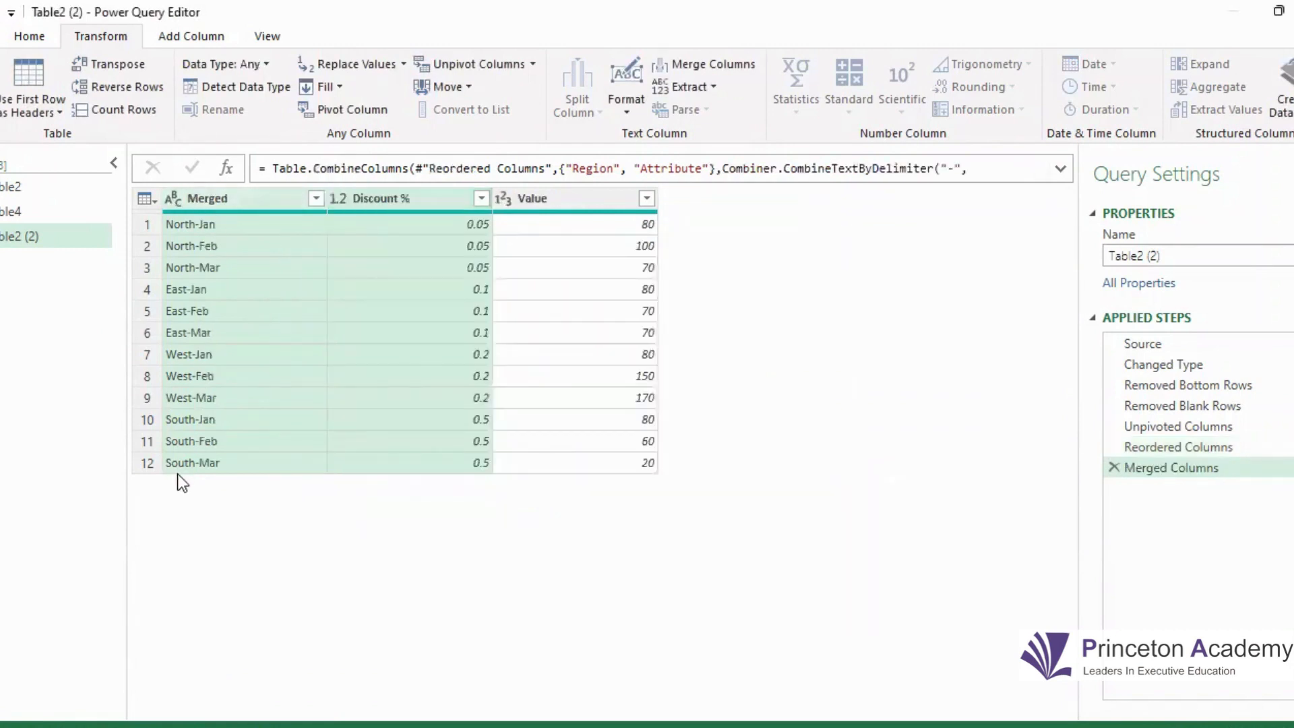
drag(572, 201, 202, 232)
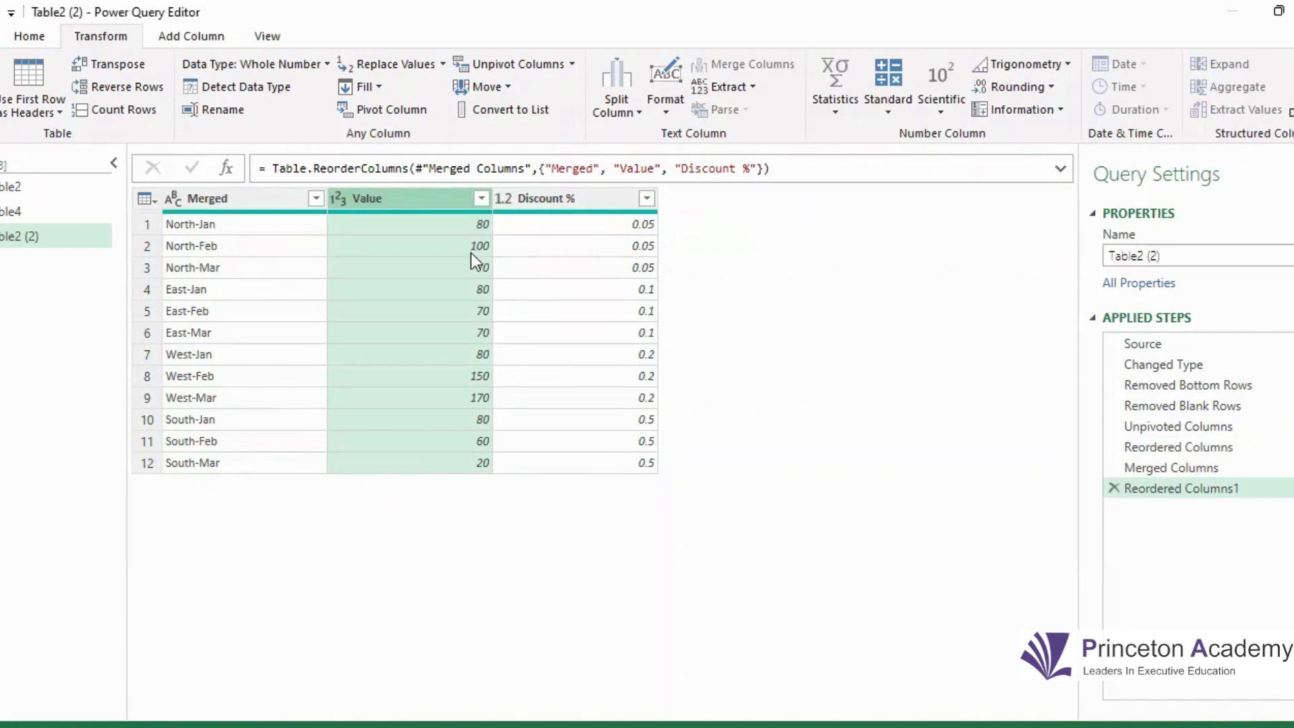
Add a custom column named Dis Value with the formula [Value]*[#"Discount %"].
click(588, 200)
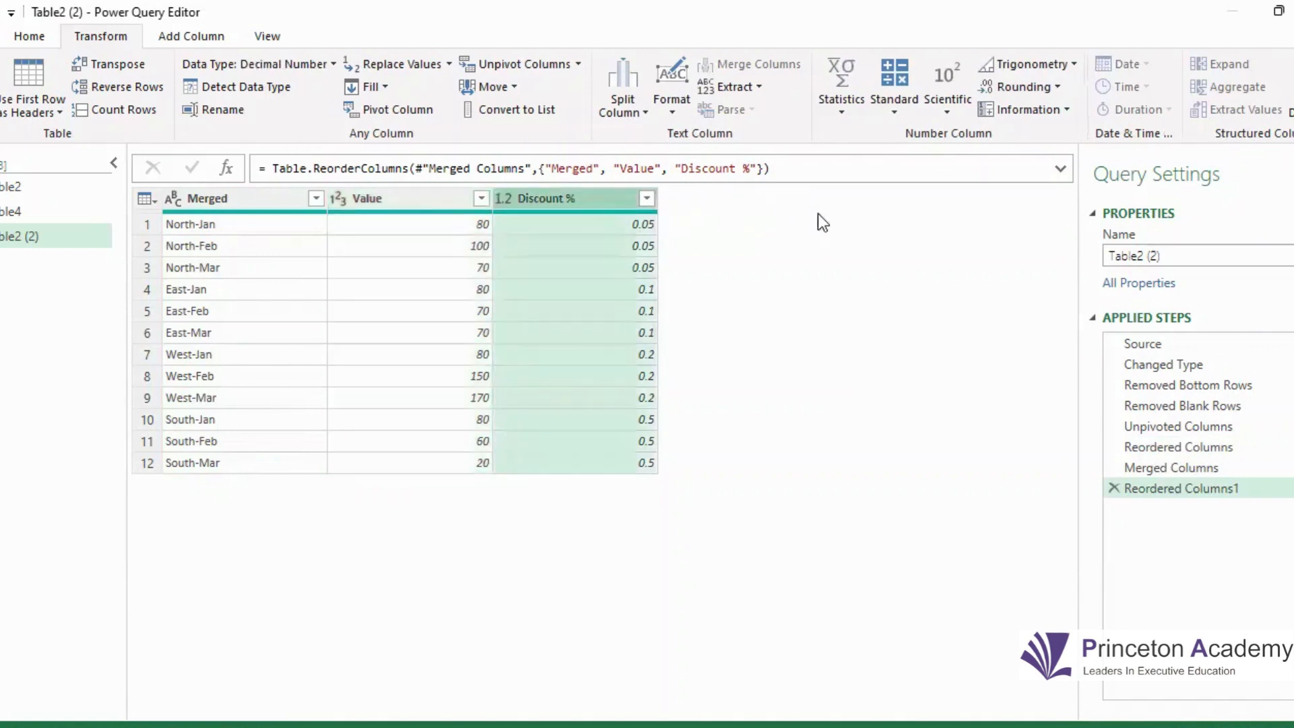
click(190, 39)
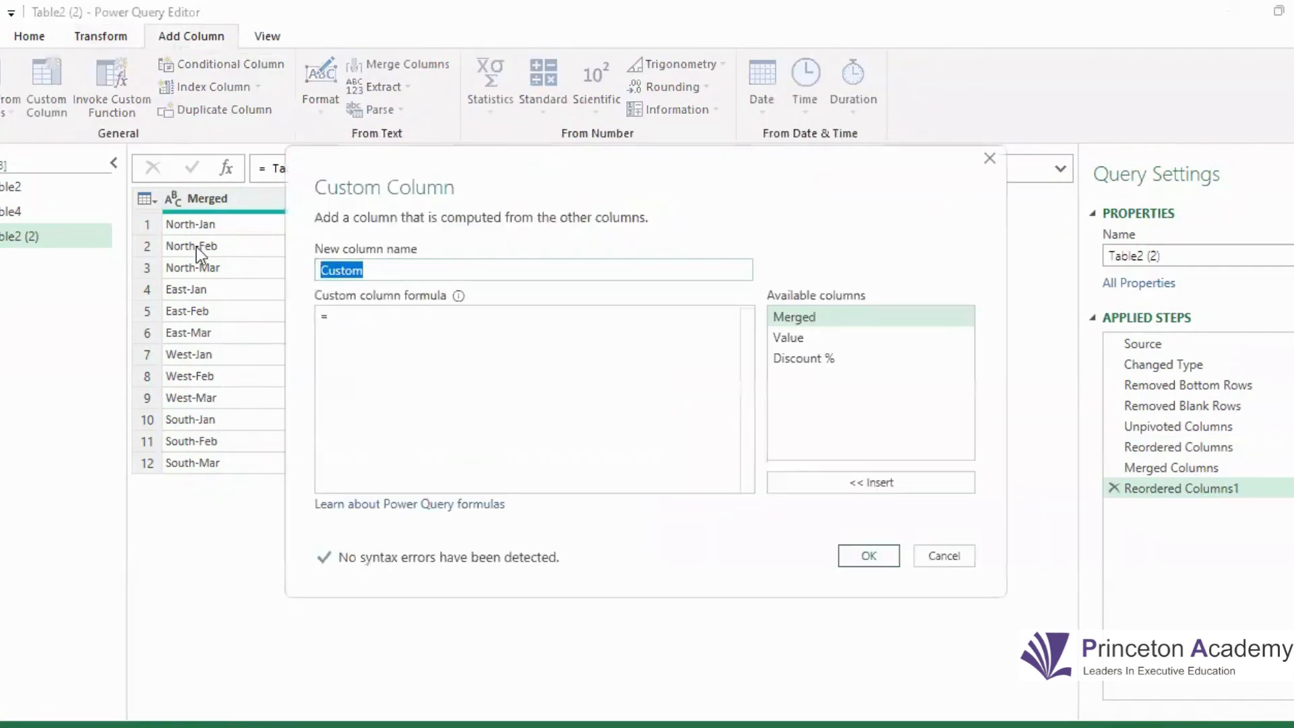
text(Dis Value)
click(387, 321)
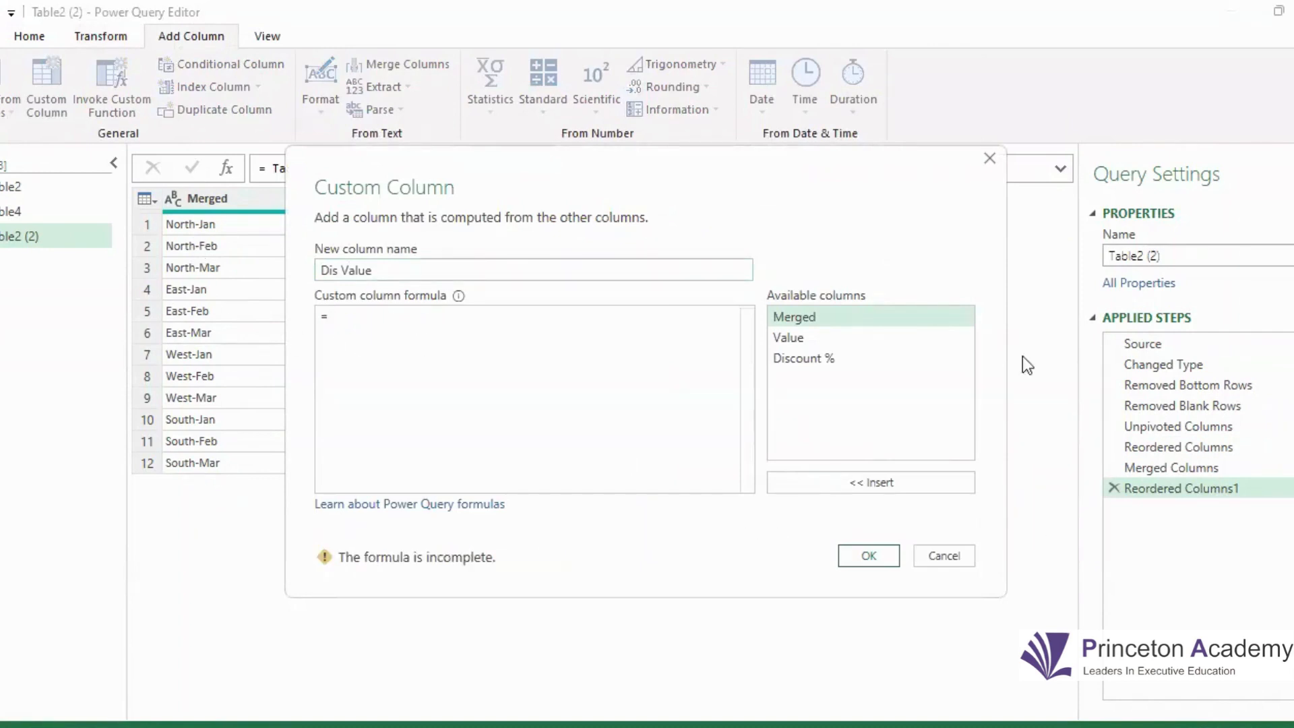
double_click(802, 338)
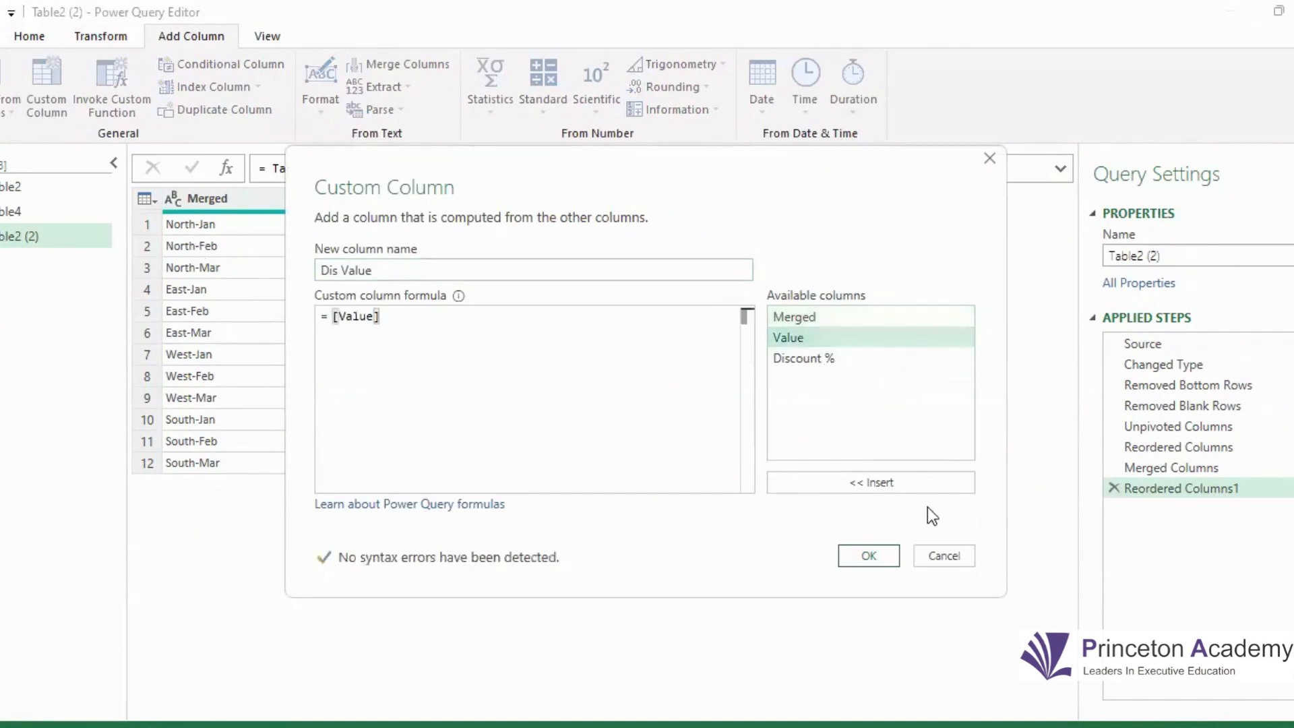
text(*)
double_click(826, 360)
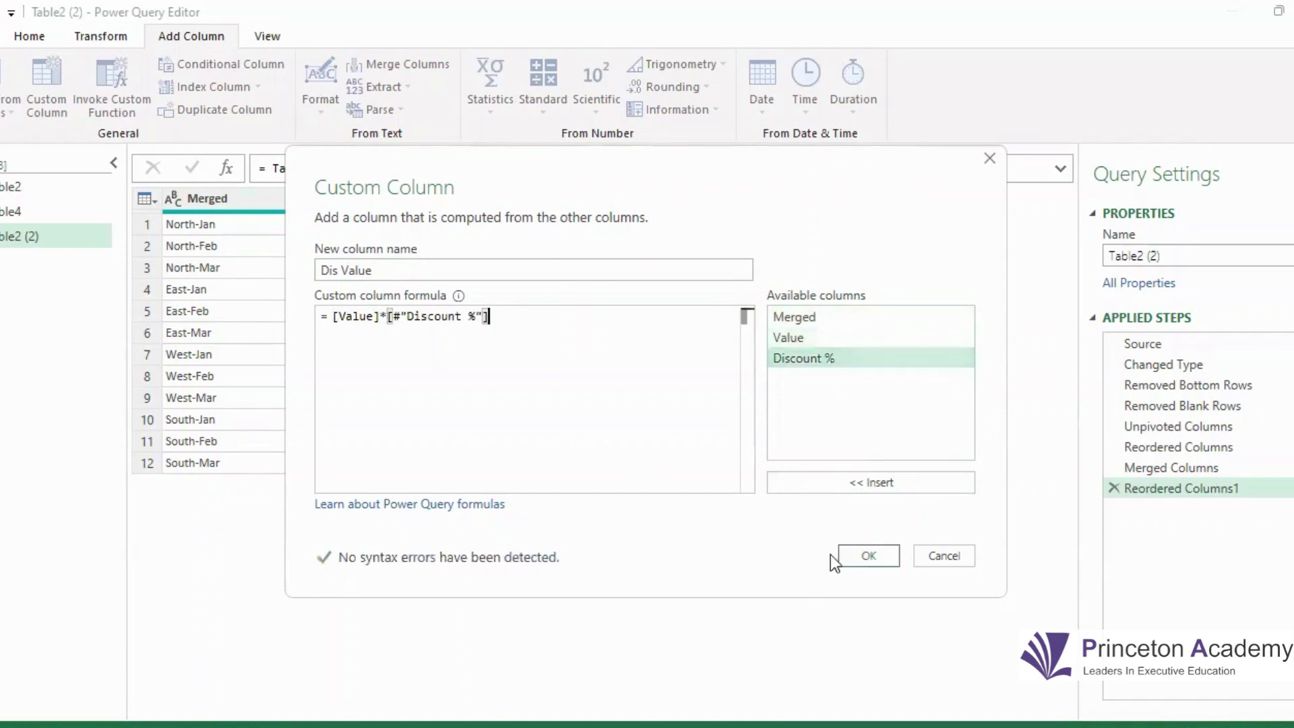
click(864, 556)
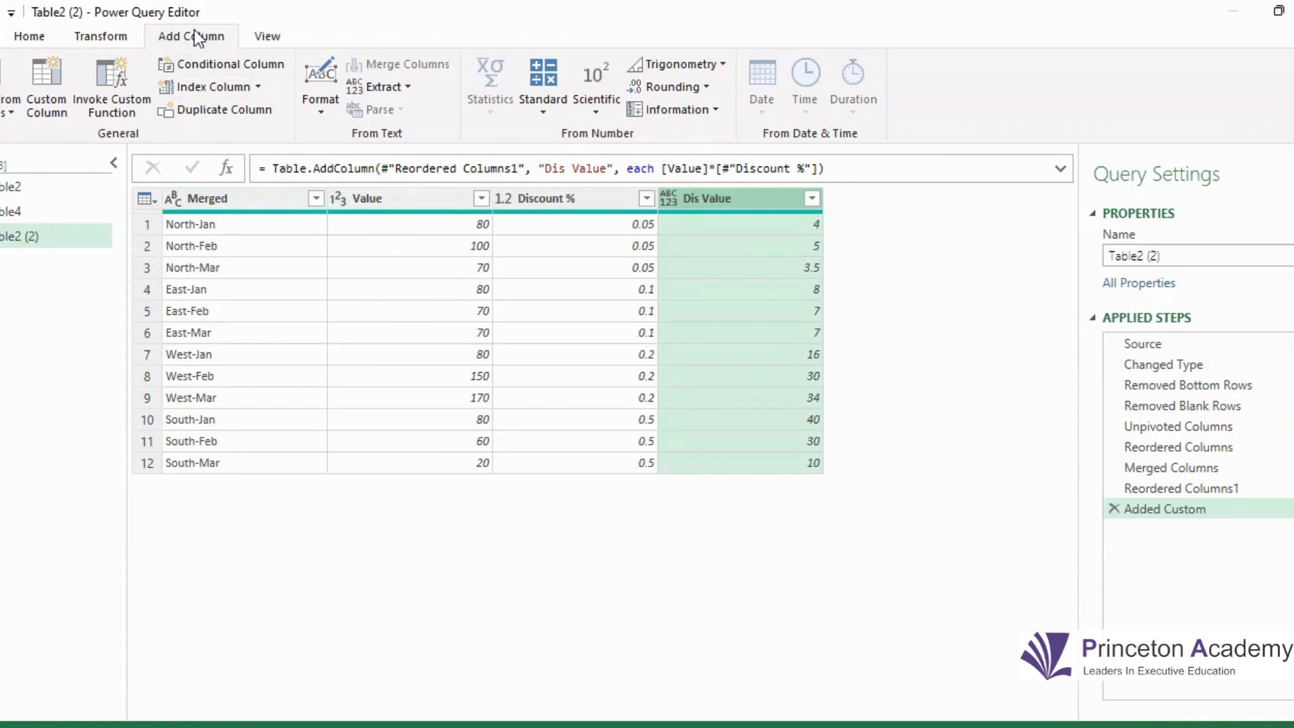
Start a conditional column named Level that outputs Low if Value is less than or equal to 50.
click(192, 68)
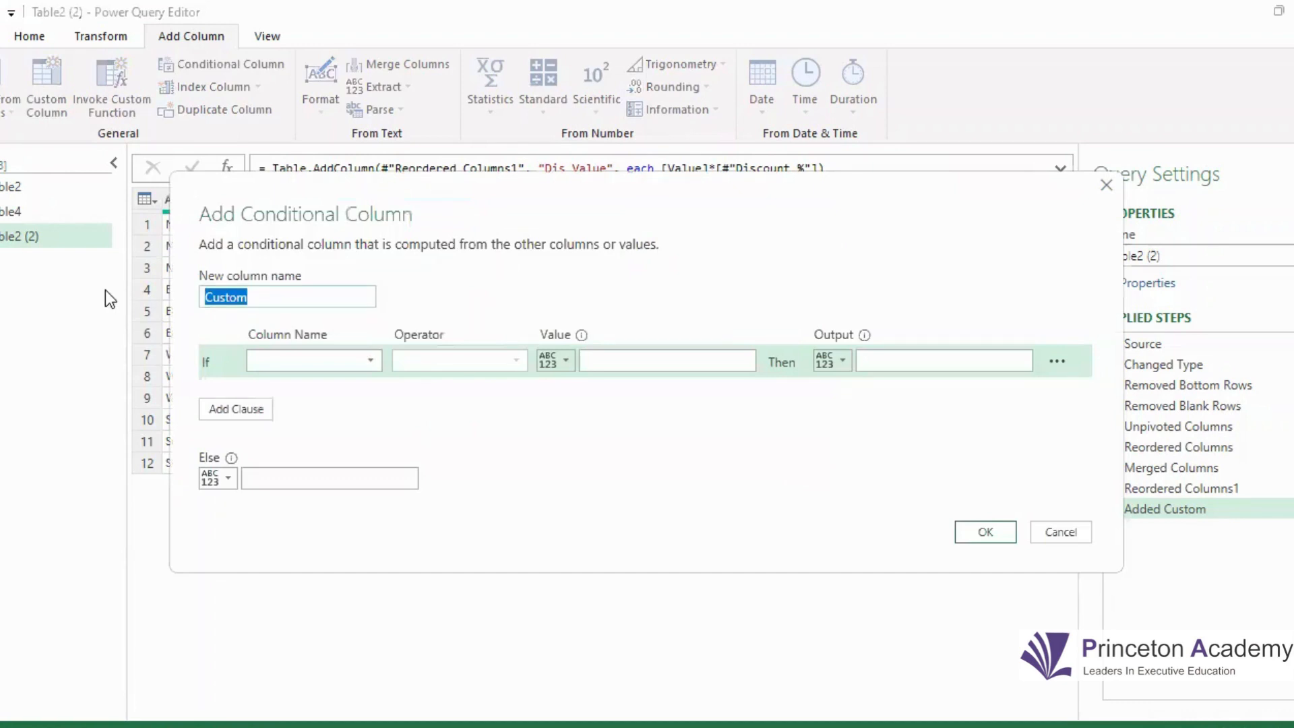
text(Test)
double_click(237, 288)
text(Level)
click(245, 394)
click(490, 360)
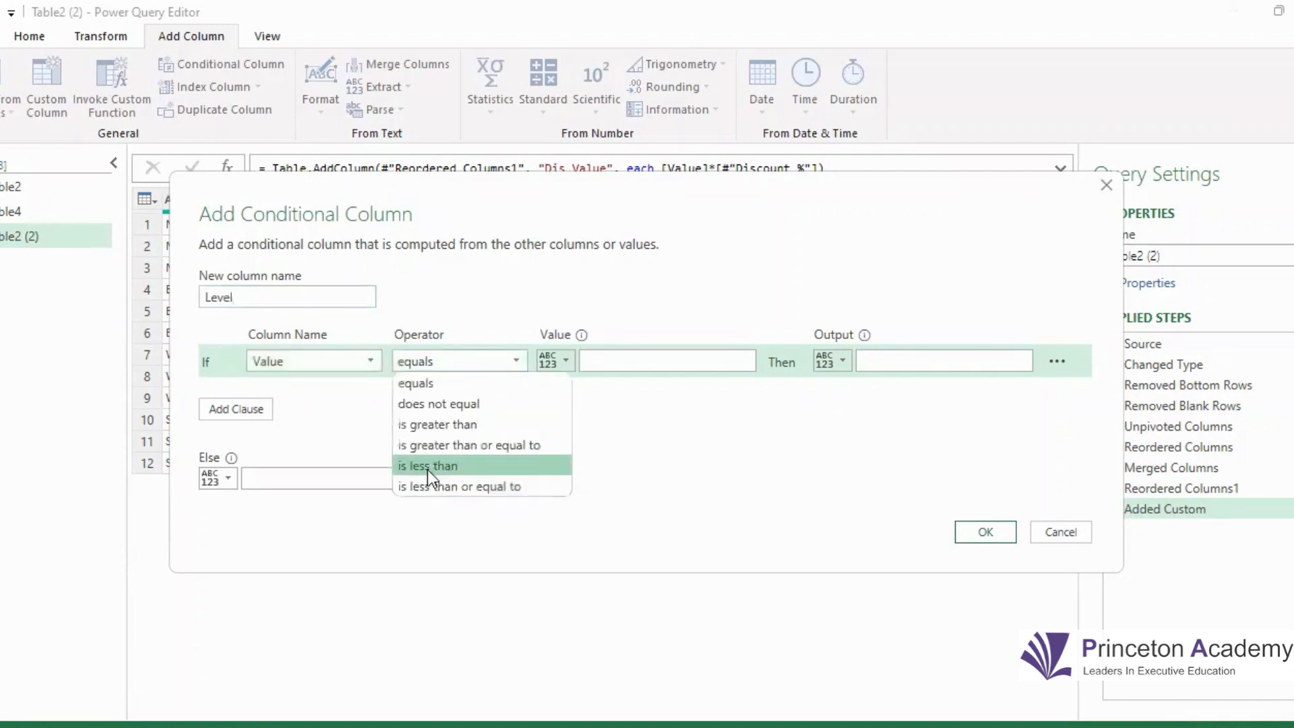
click(455, 444)
click(475, 359)
click(692, 352)
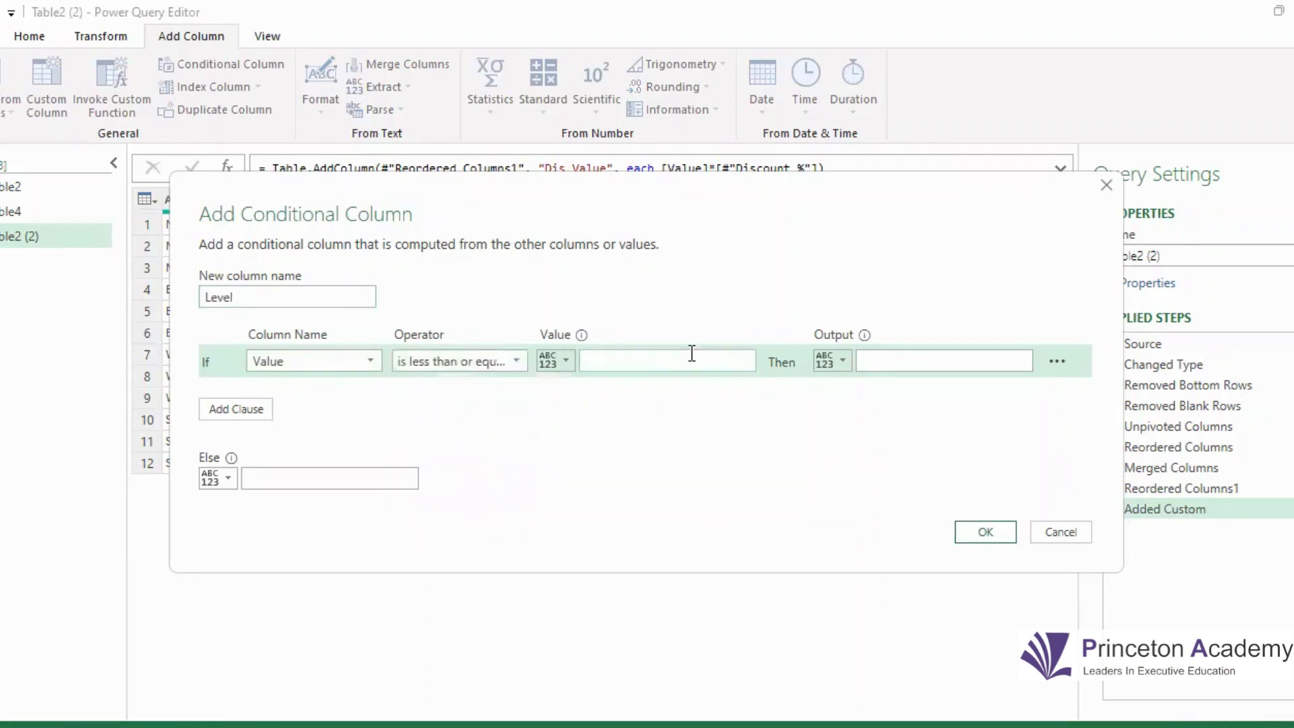
text(50)
text(Low)
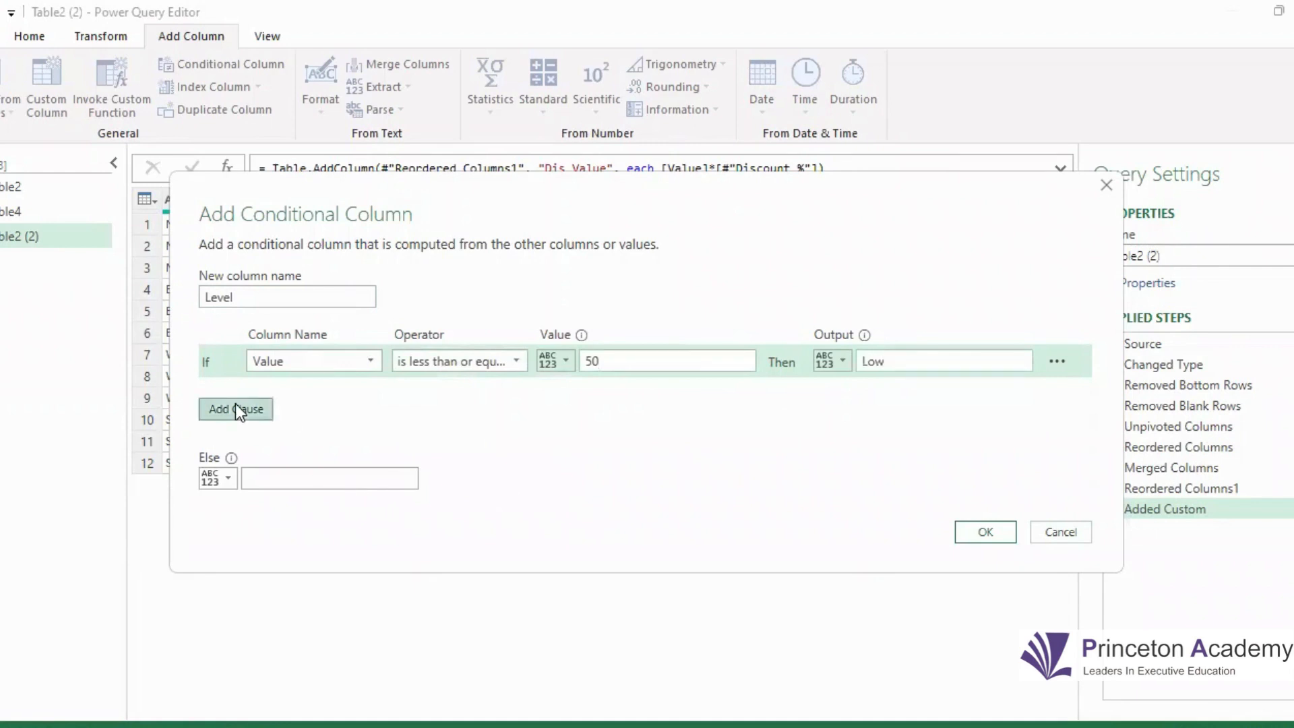
Add an else-if clause outputting High when Value is greater than or equal to 100, set the else output to Medium, and create the Level column.
click(309, 398)
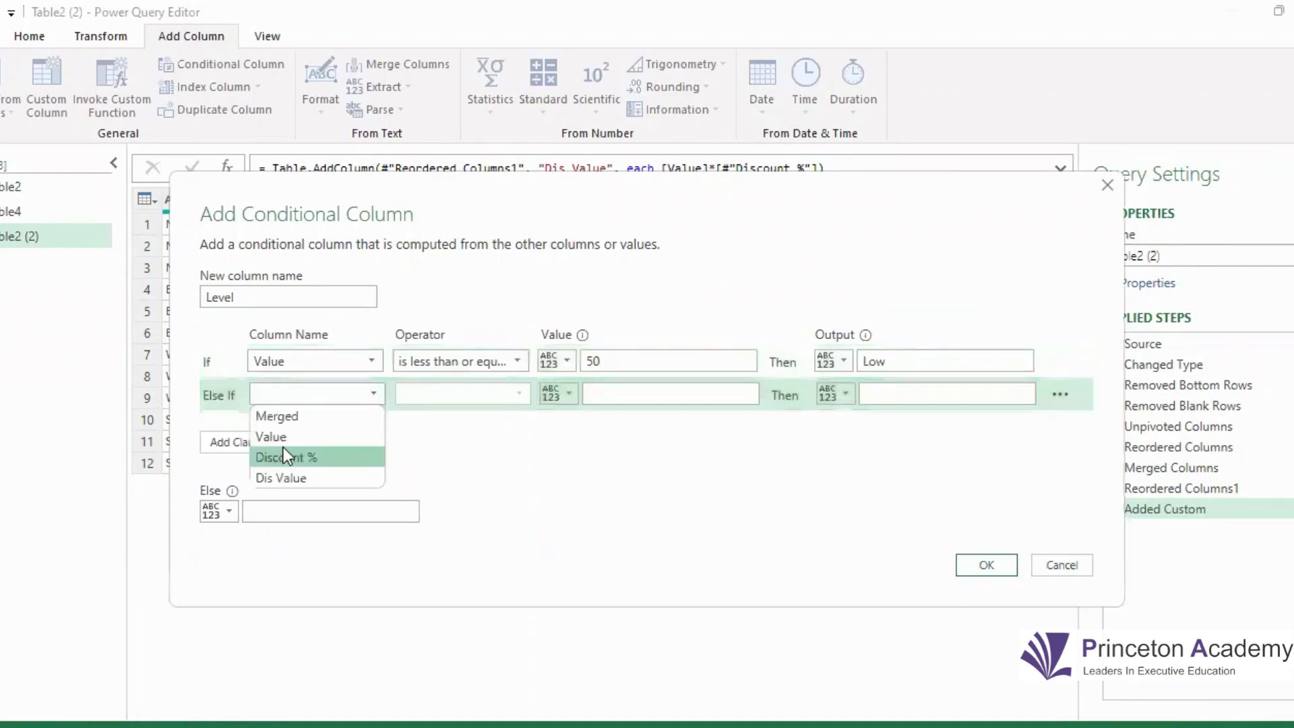
click(287, 437)
click(431, 394)
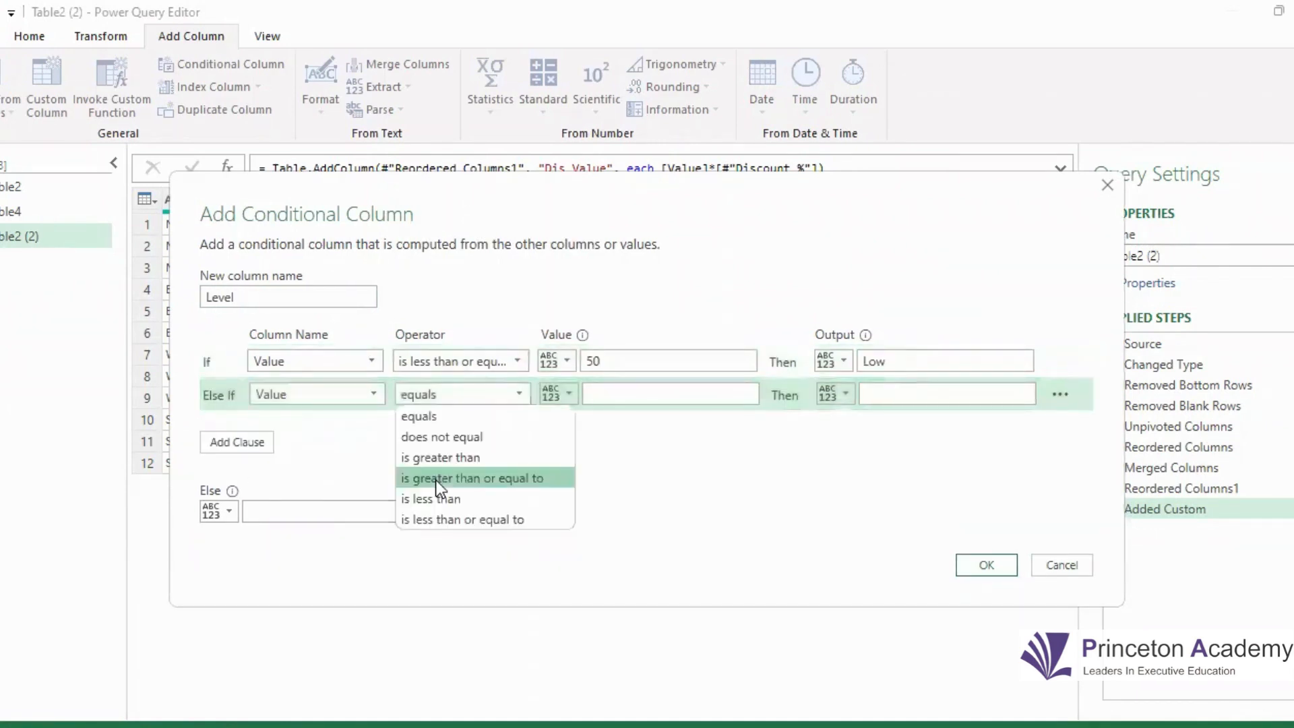
click(439, 480)
text(100)
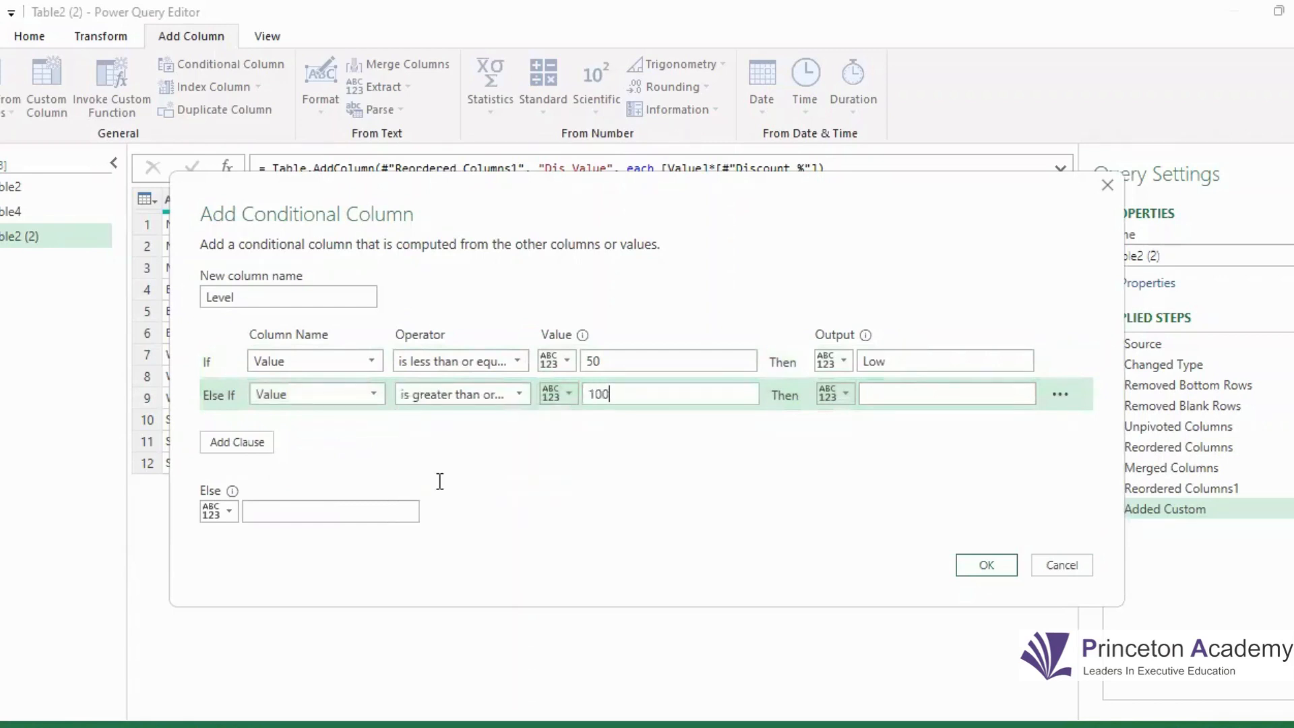
click(965, 393)
text(High)
click(256, 512)
text(Medium)
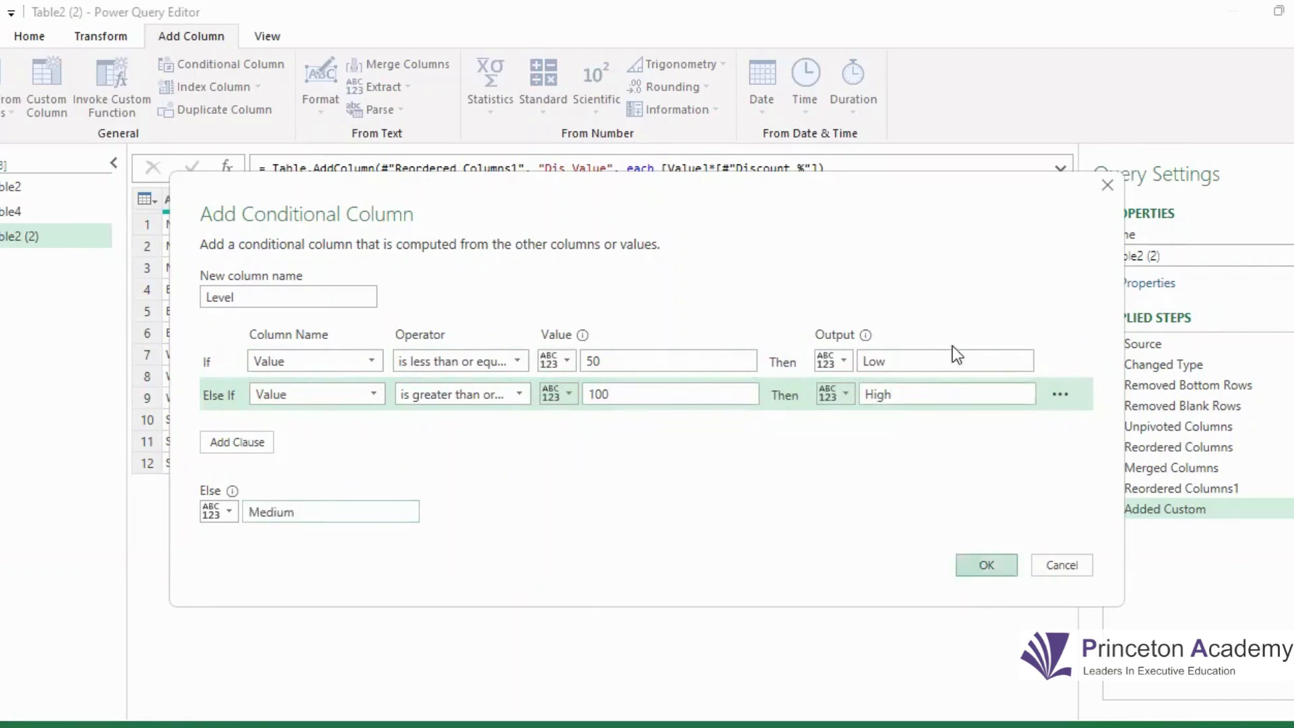
click(987, 565)
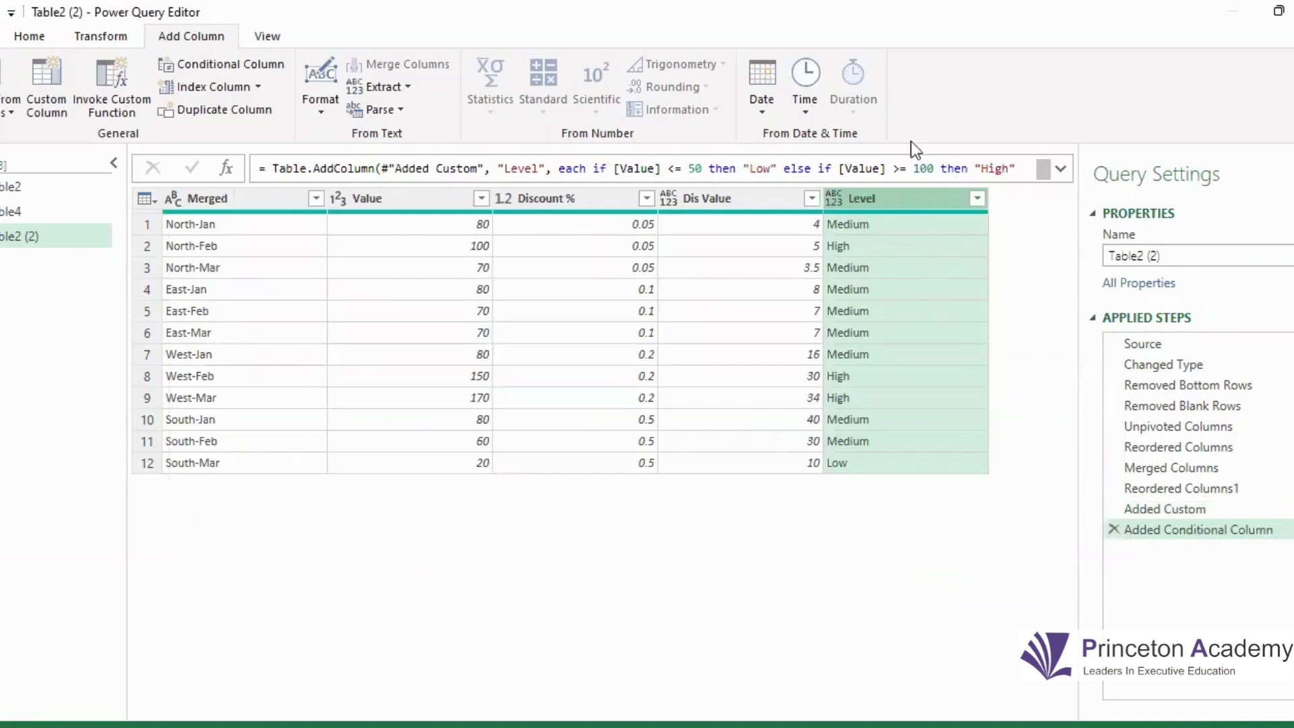
click(30, 36)
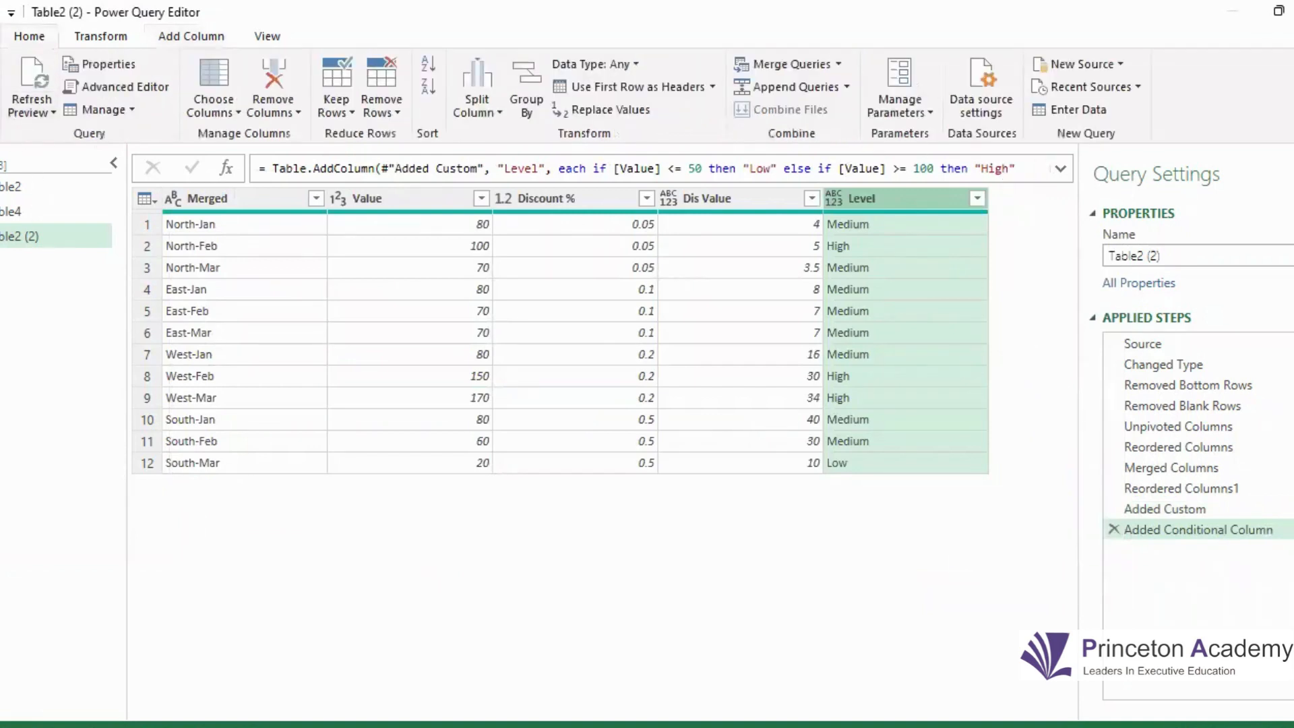
Load the finished query into a new worksheet and compare the resulting table with the Output sheet.
click(3, 134)
click(3, 137)
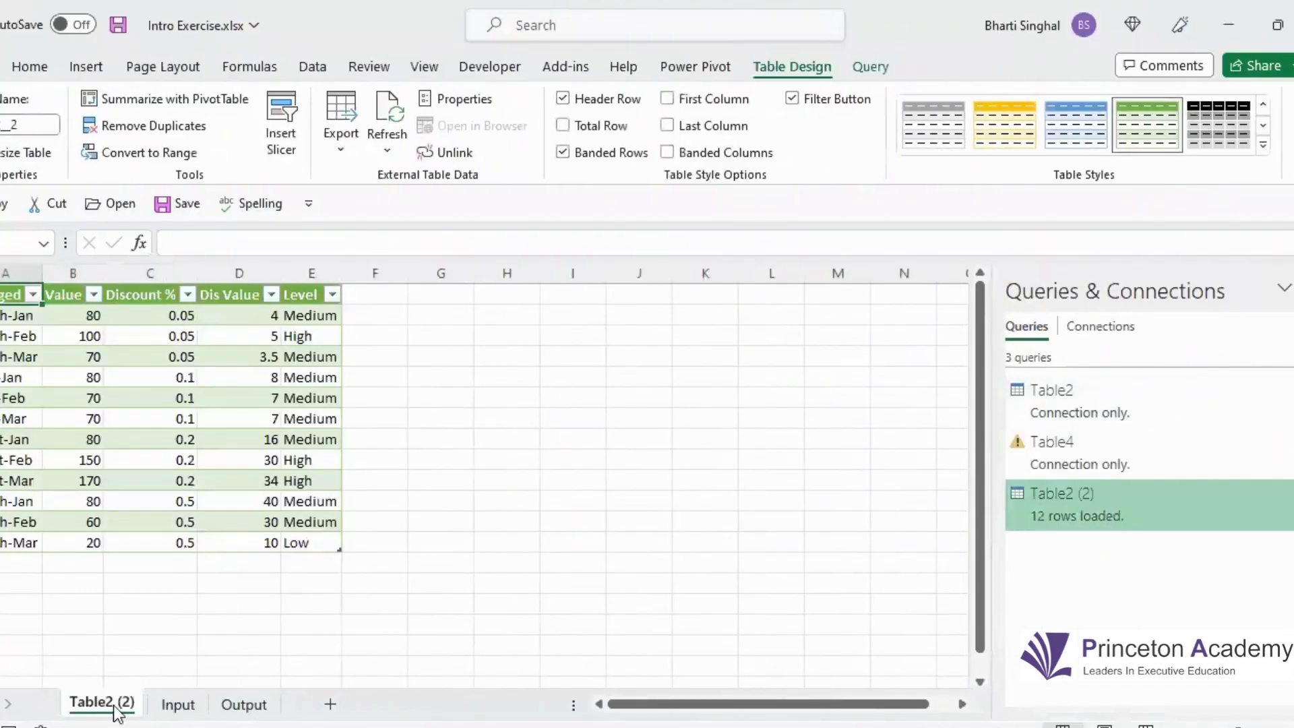
click(265, 704)
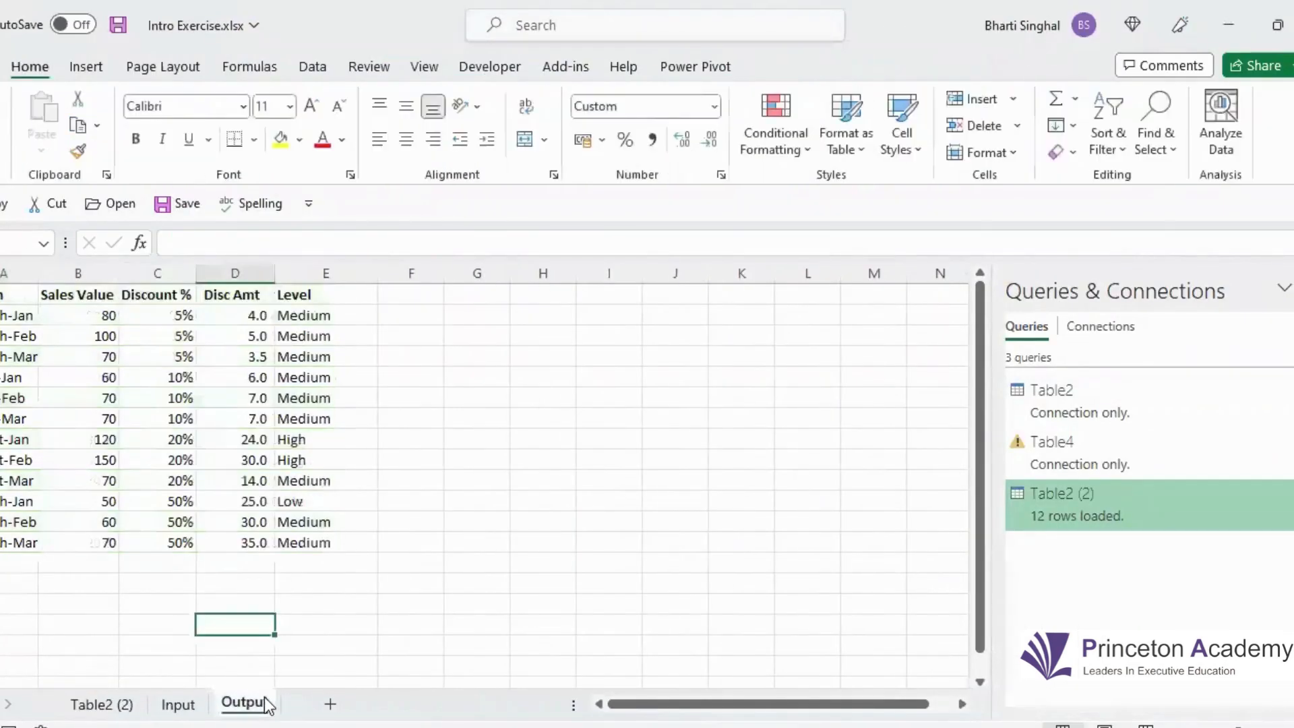
click(99, 706)
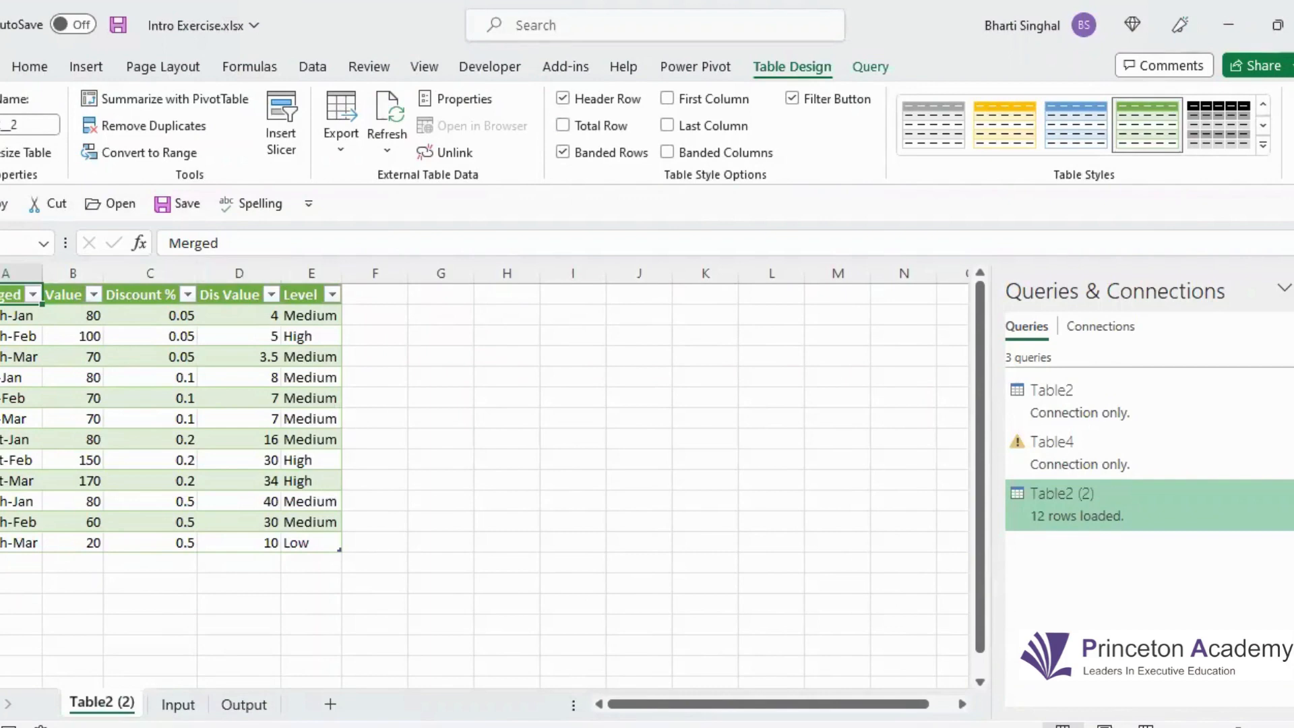
Save the Intro Exercise workbook and switch to the Super Store Data.xlsx workbook.
click(0, 66)
click(10, 300)
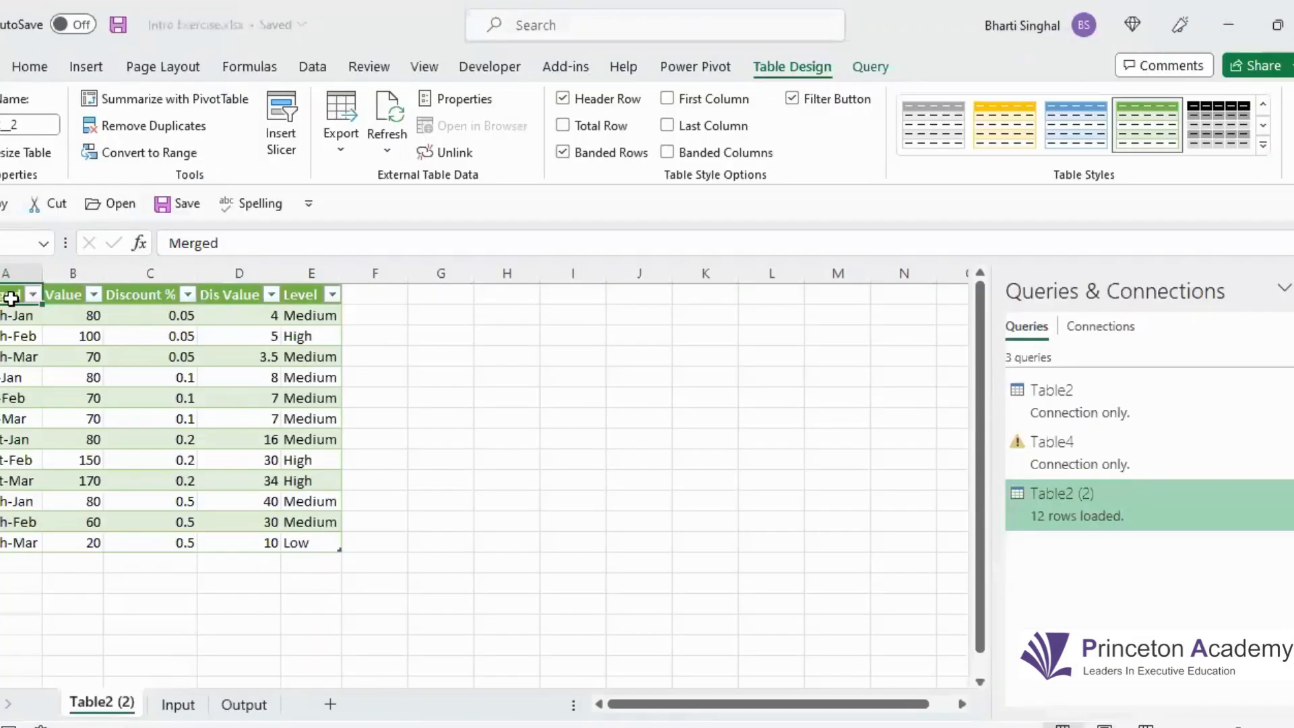
click(630, 434)
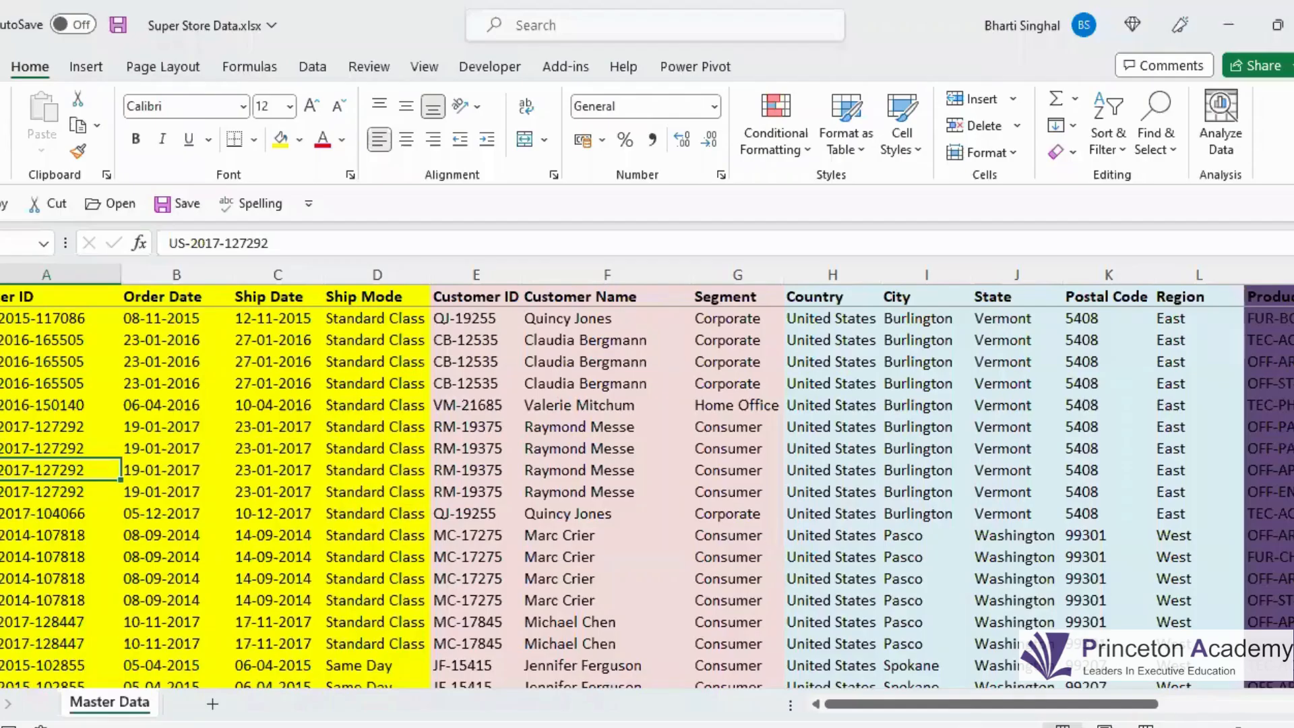
Examine the order, customer and location column groups of the Master Data sheet, from Order ID through Region.
click(834, 300)
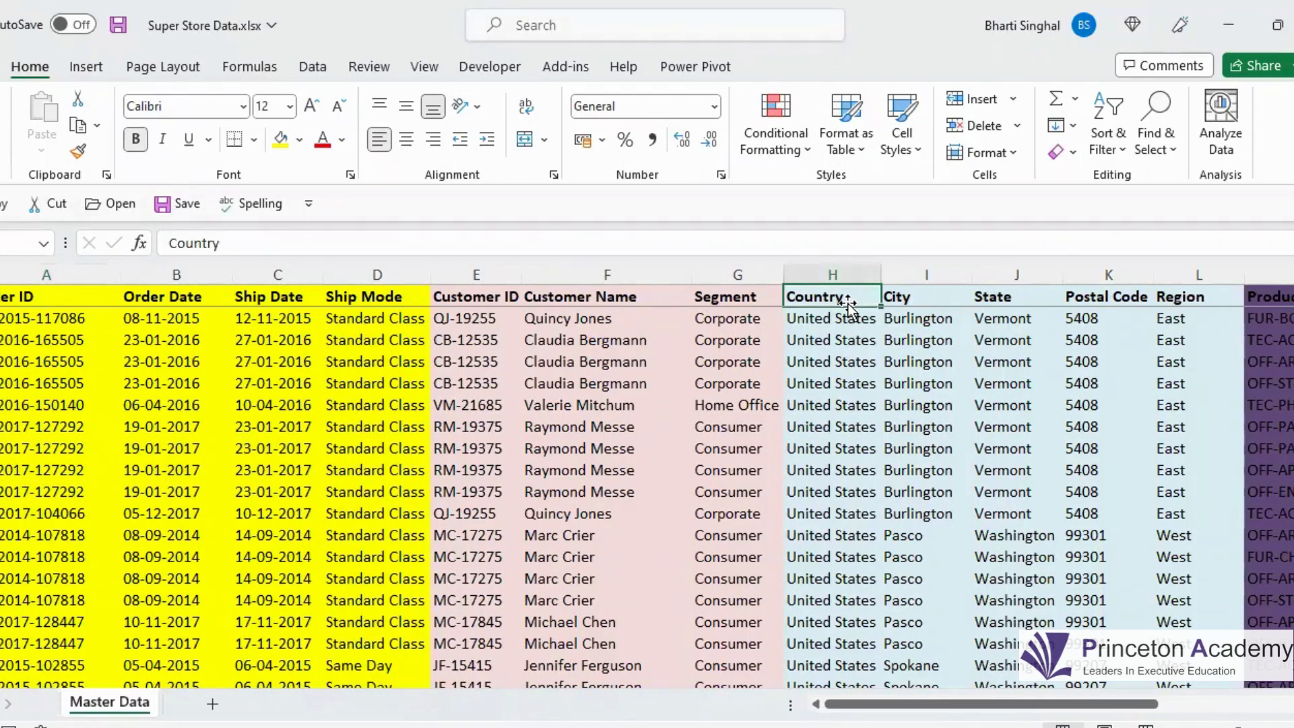
click(980, 272)
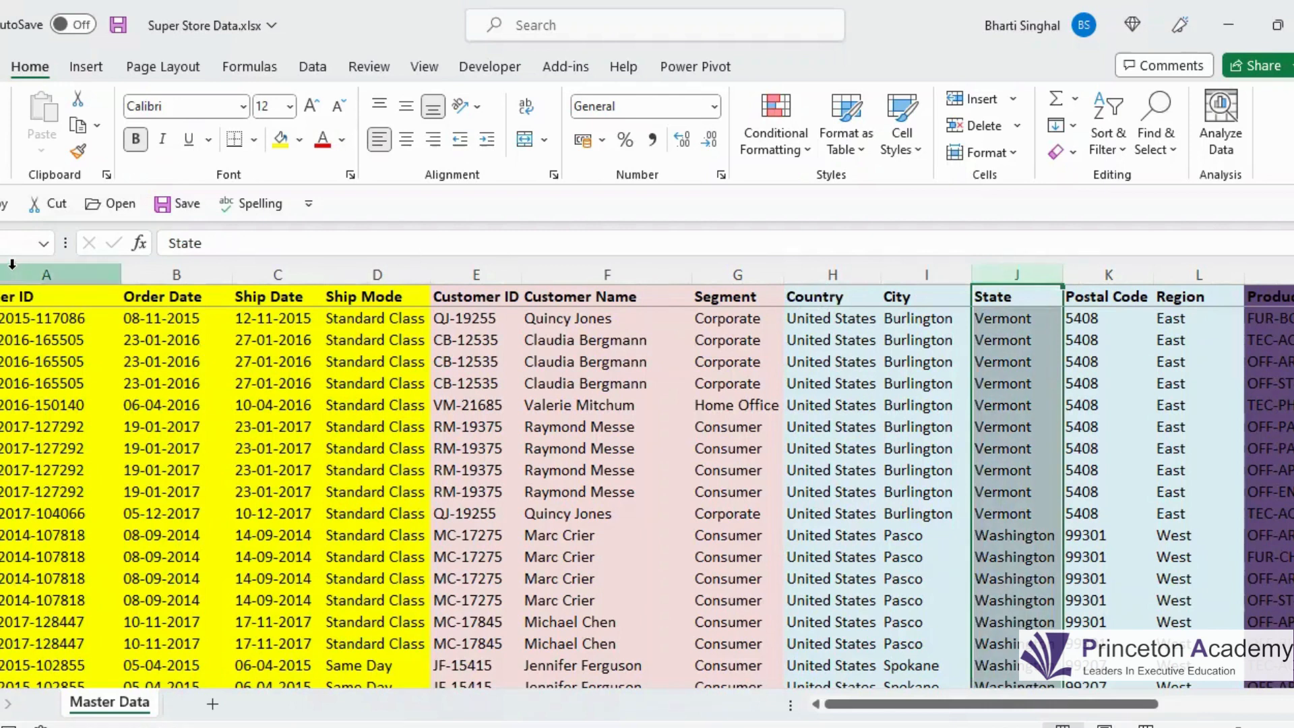
drag(20, 273, 405, 287)
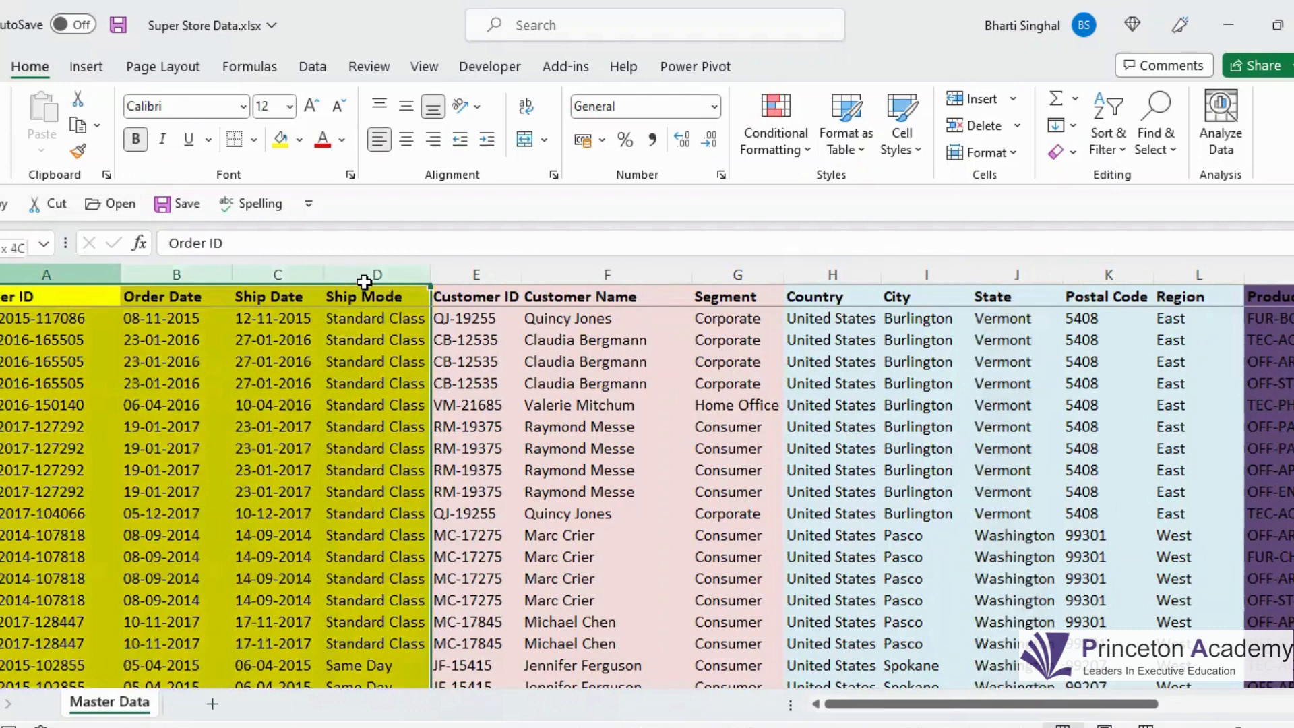
click(472, 273)
drag(599, 271, 714, 272)
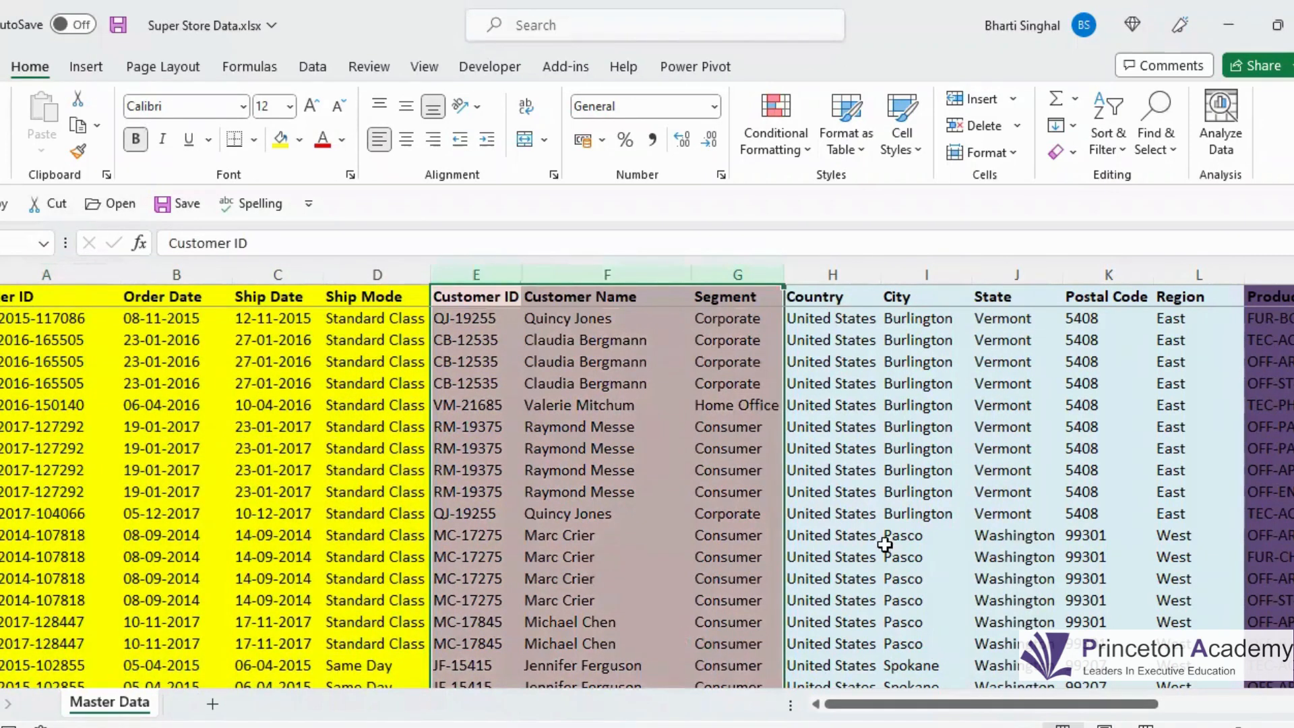
mouse_move(870, 273)
mouse_down()
mouse_move(849, 272)
mouse_move(927, 273)
mouse_up()
drag(1137, 266, 1177, 265)
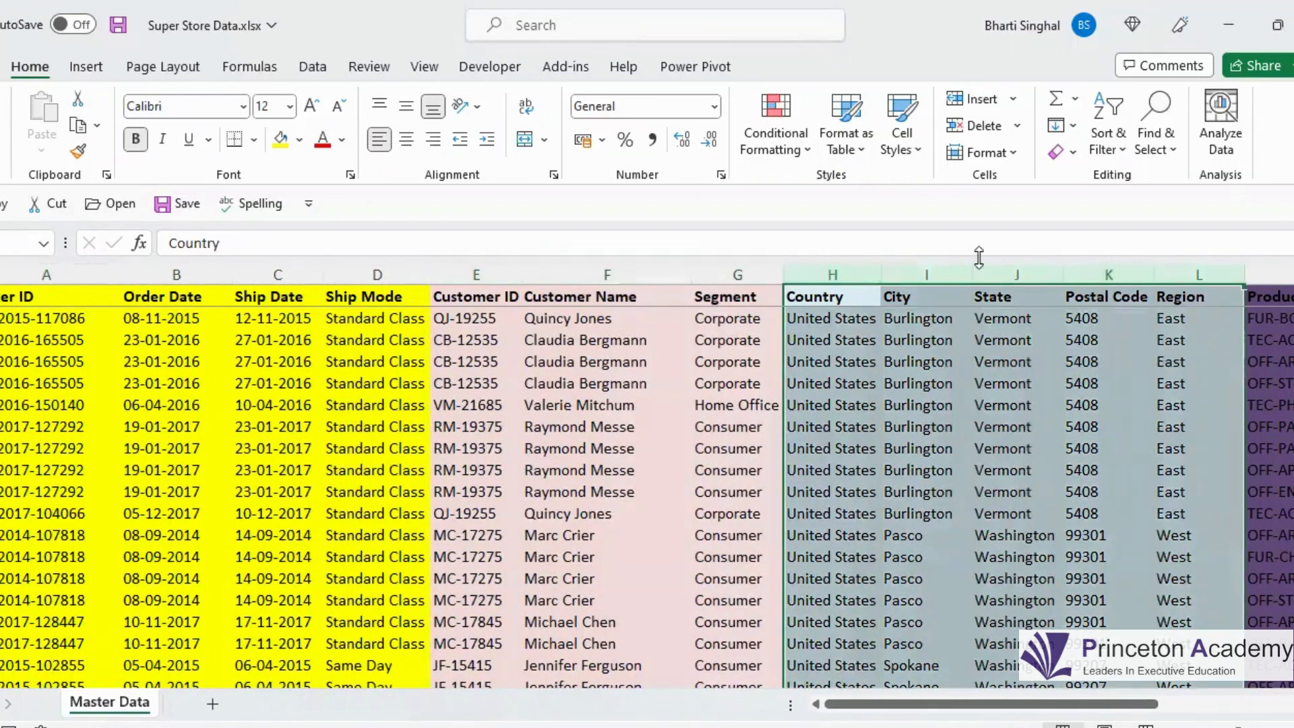
Examine the product column group from Product ID through Product Name, and the Sales and Profit columns.
drag(1011, 703, 1086, 703)
scroll(758, 301, right, 4)
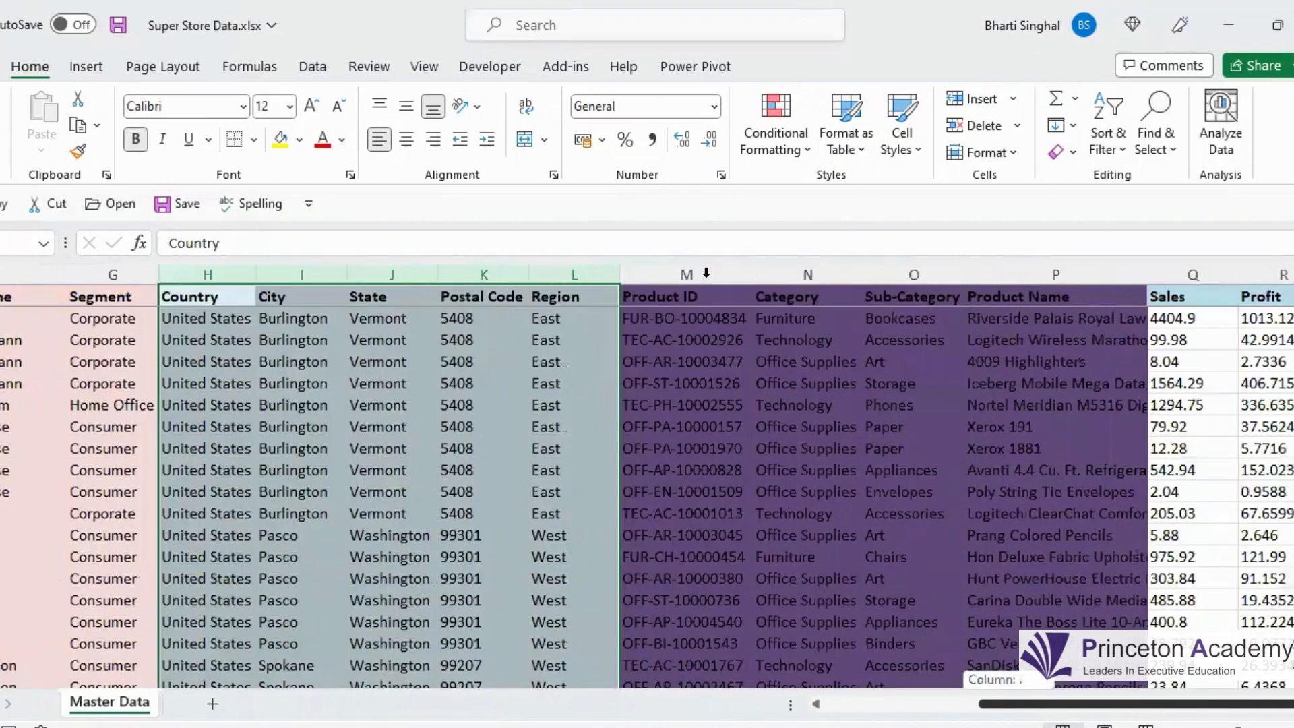
drag(705, 269, 1086, 292)
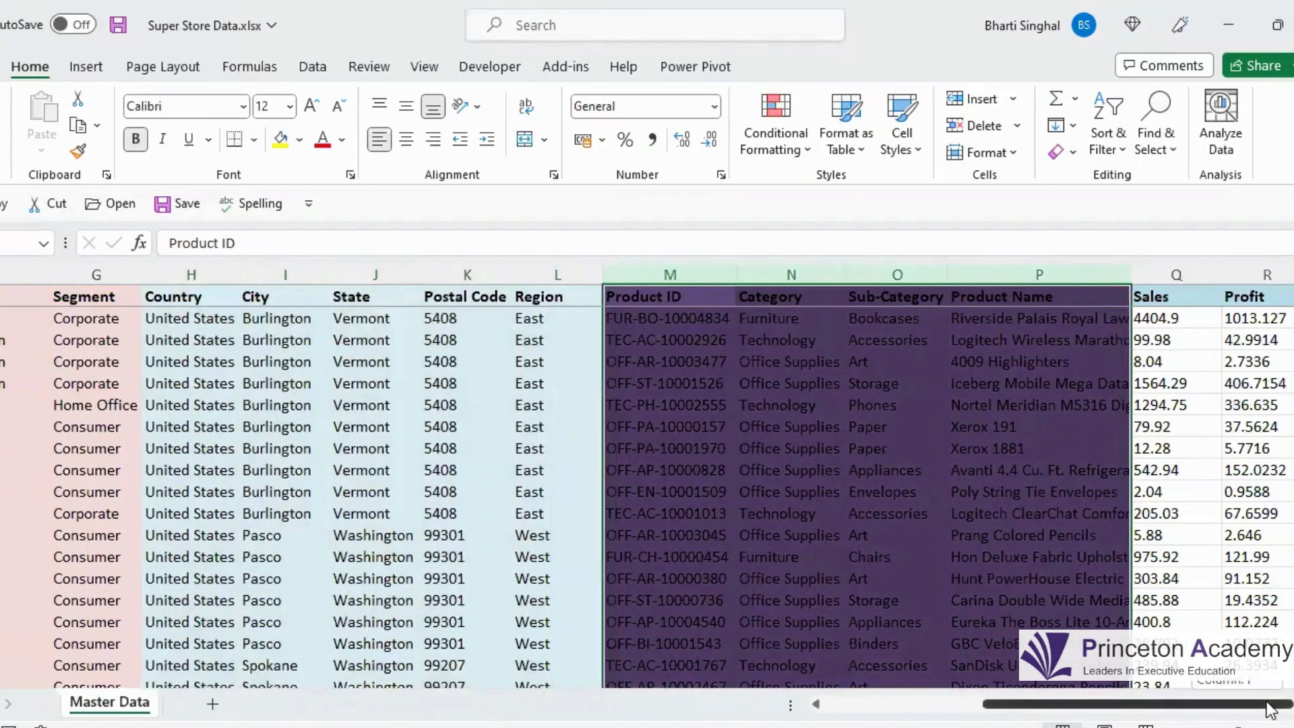
scroll(1190, 482, right, 1)
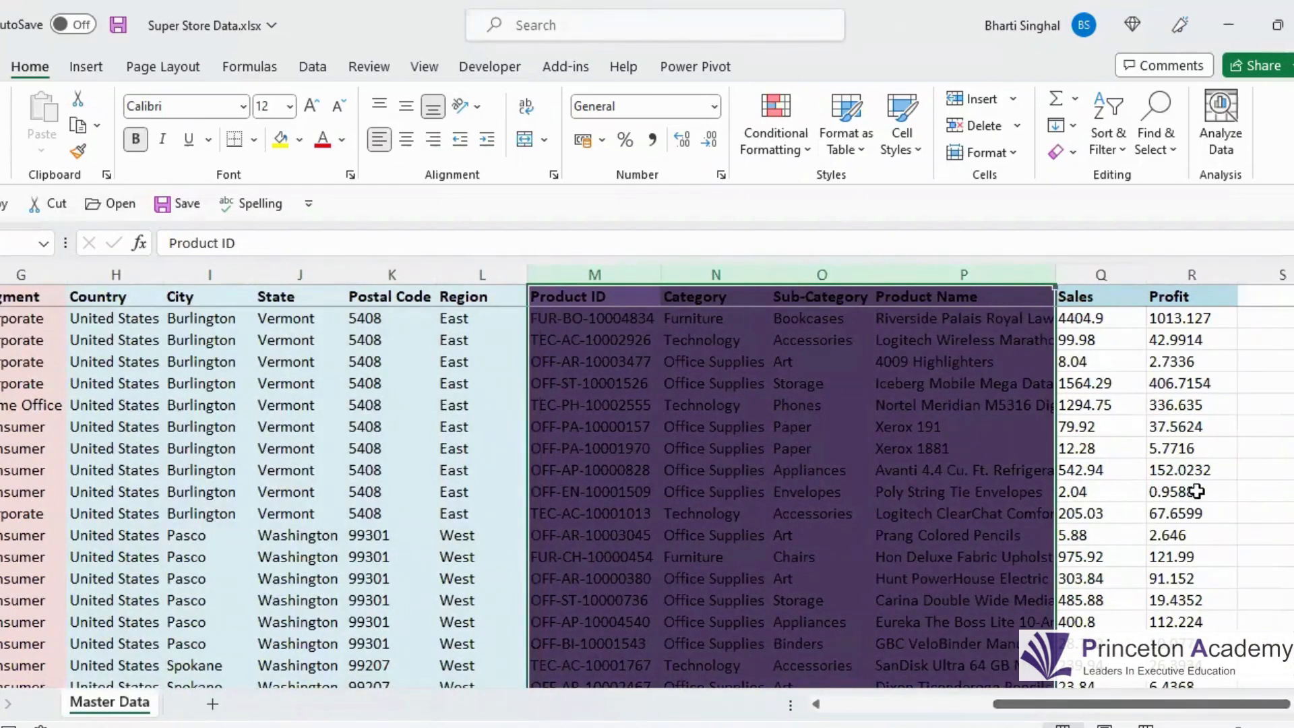
click(1109, 274)
click(1211, 276)
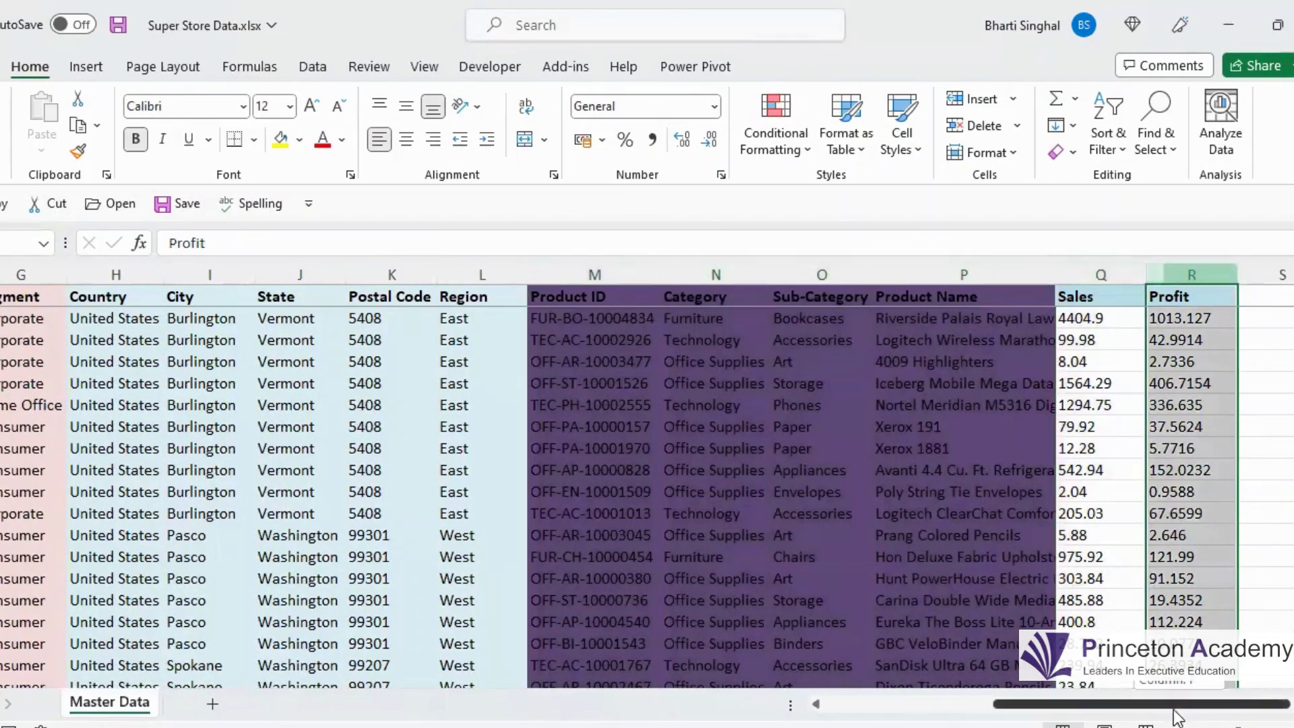
scroll(563, 716, left, 6)
Examine the rows that share one Order ID and how their ship, customer and region details repeat in Master Data.
click(269, 429)
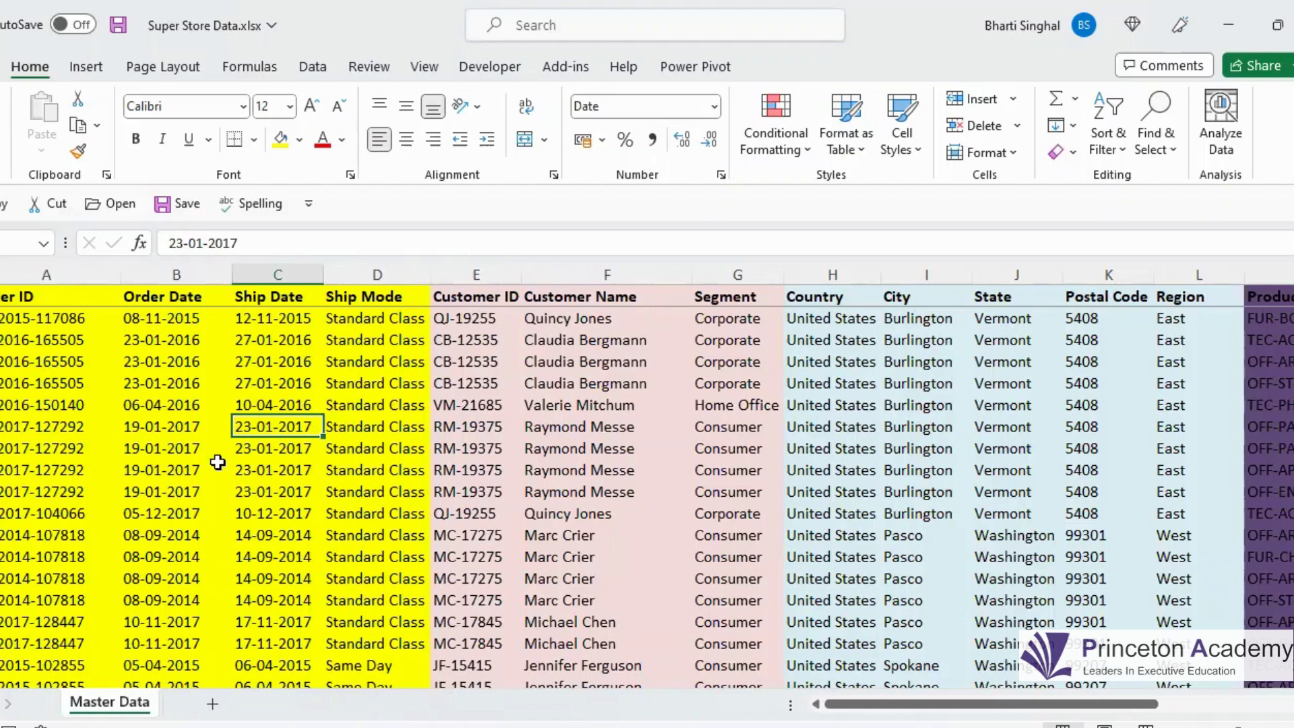
drag(23, 427, 24, 485)
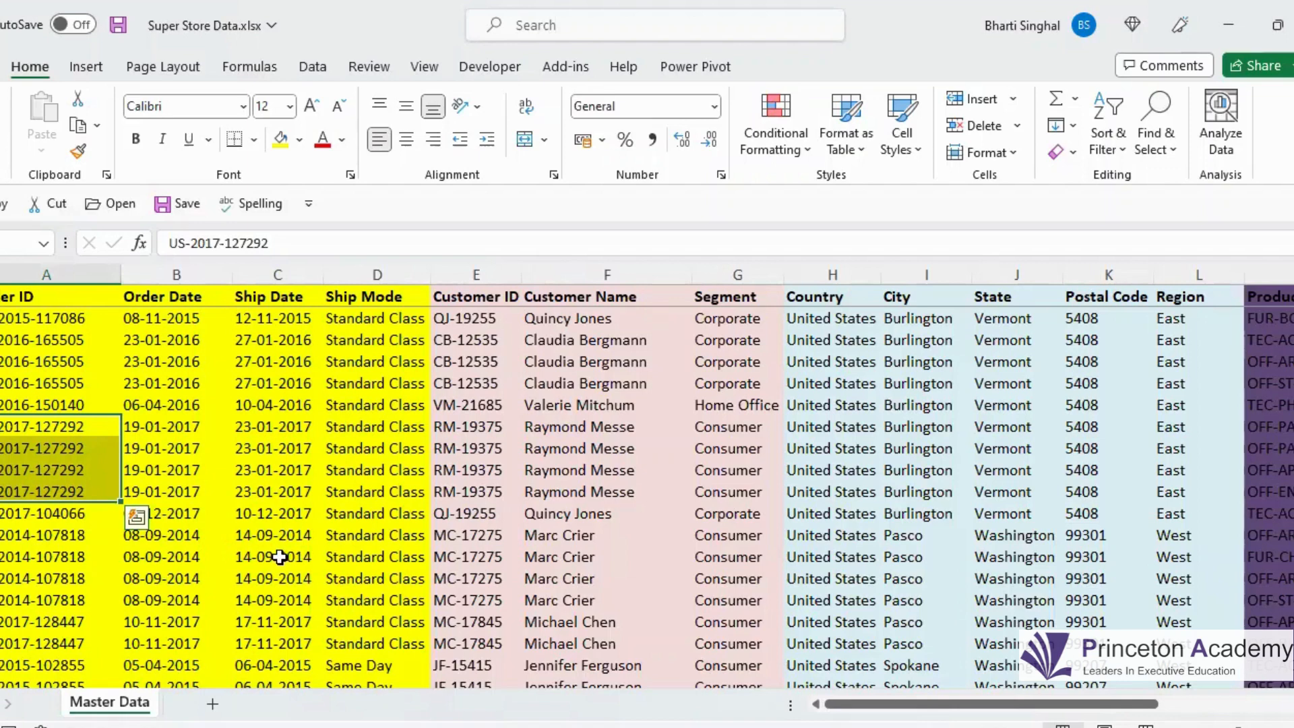
click(316, 530)
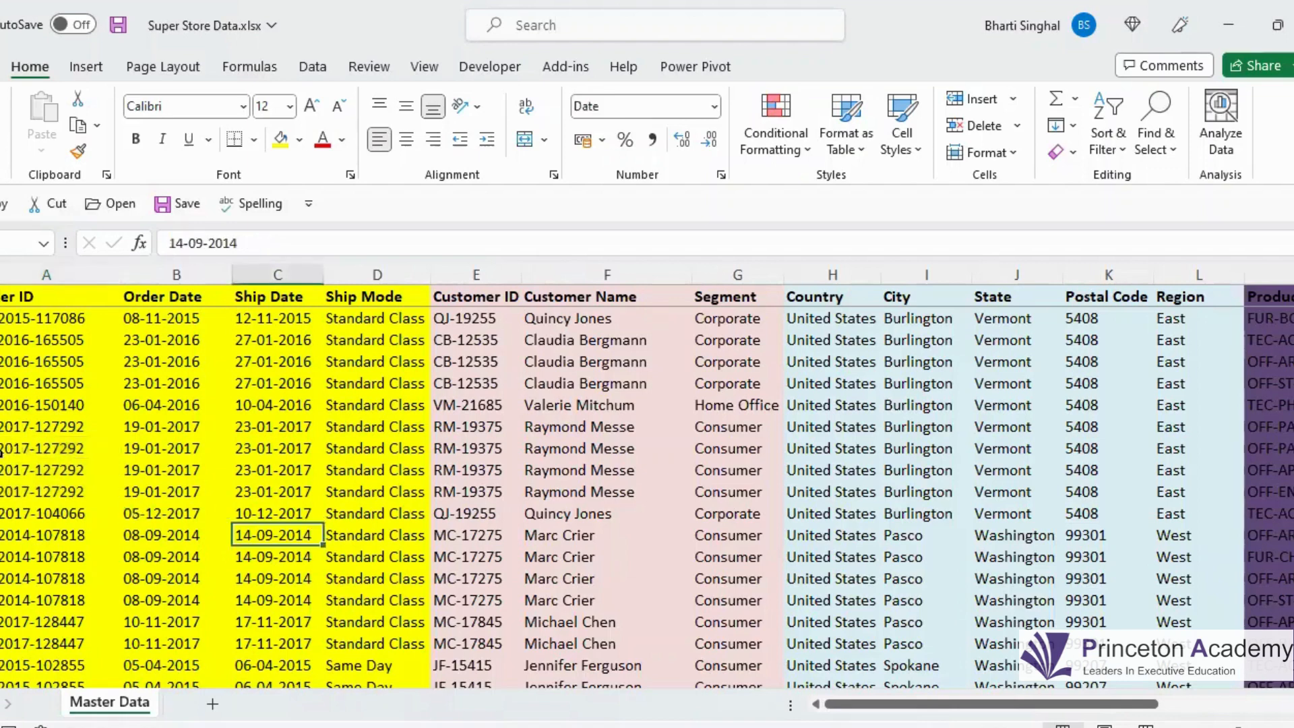
click(40, 427)
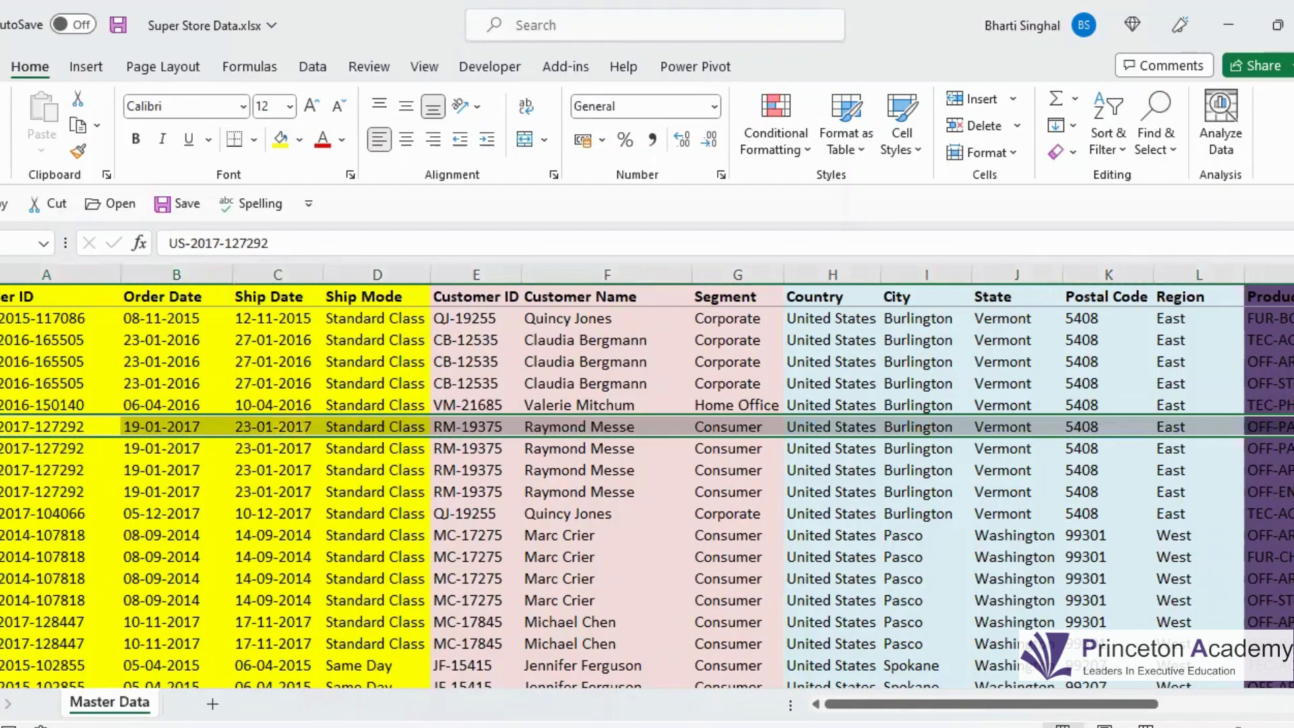
click(328, 569)
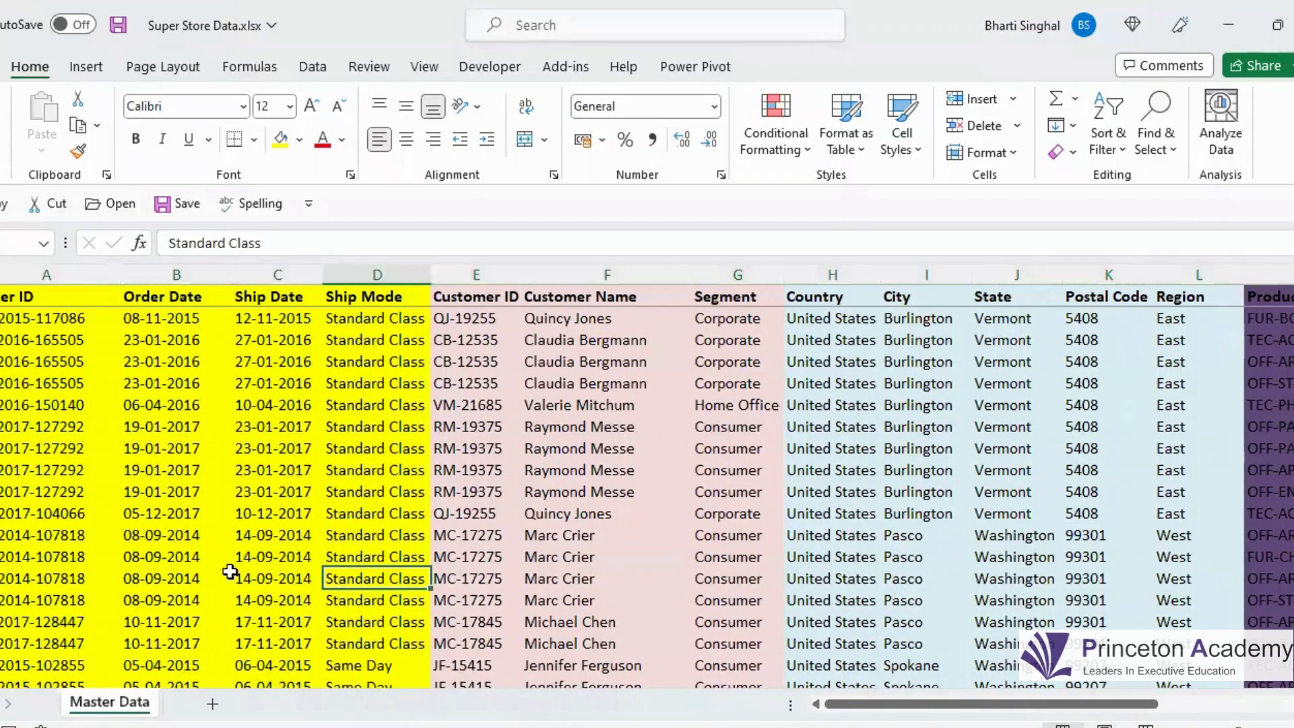
click(418, 403)
click(569, 447)
click(836, 517)
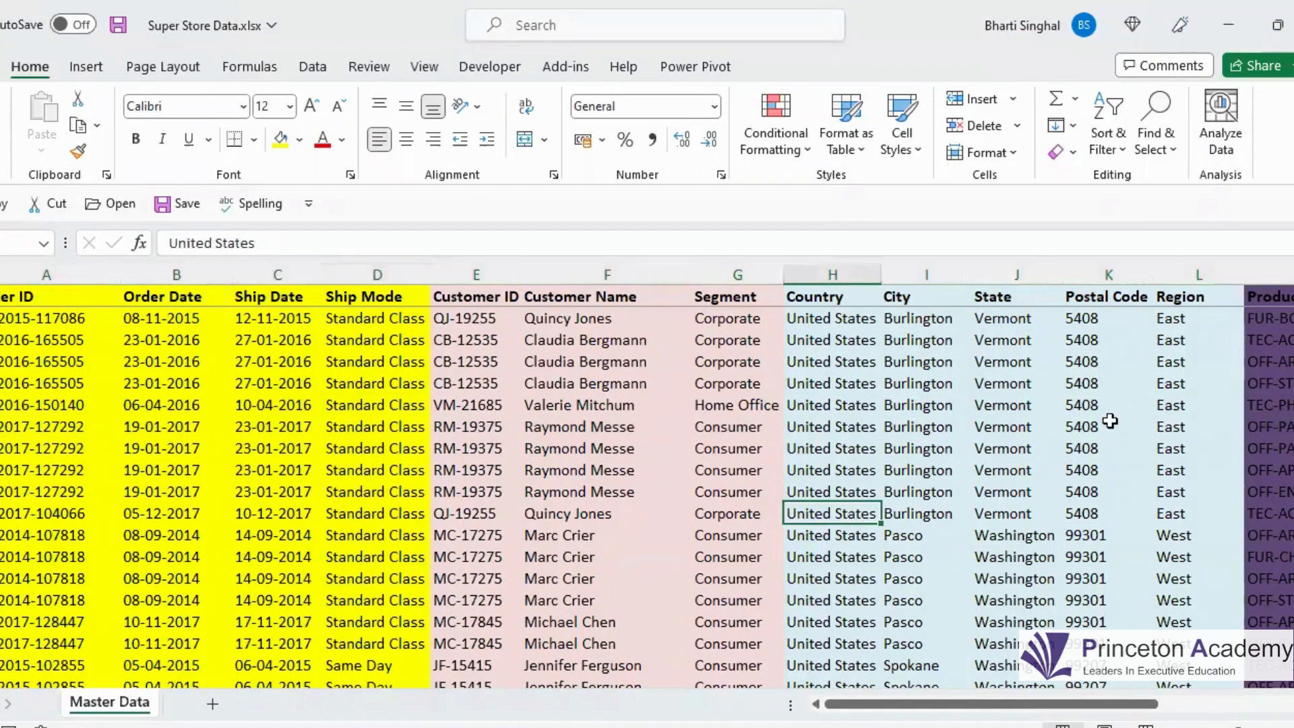
click(1177, 426)
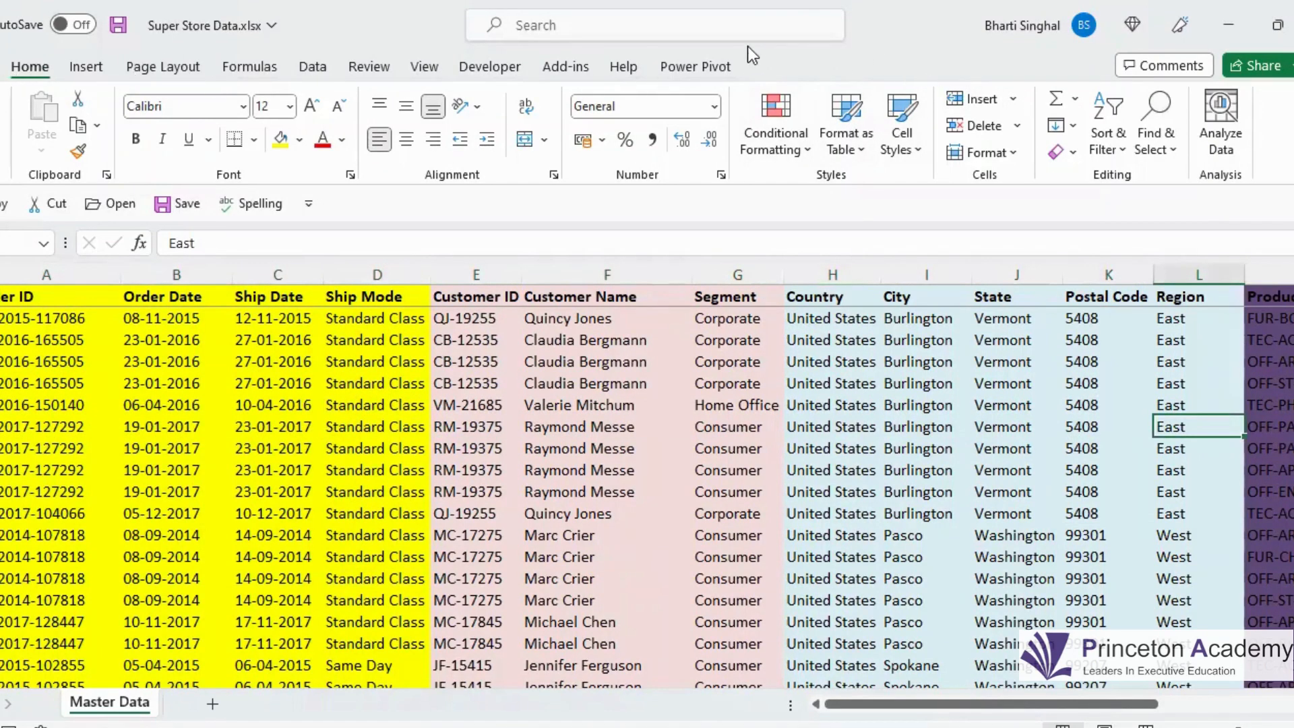
click(741, 425)
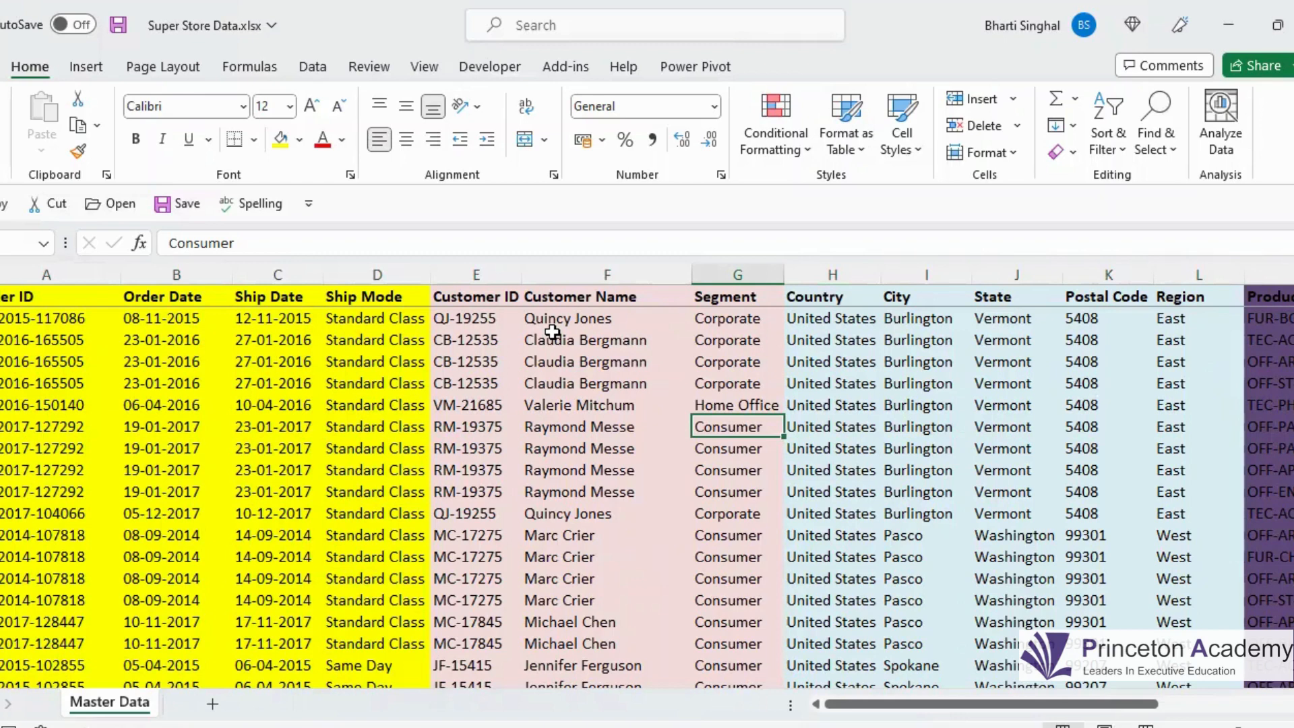
Add a new worksheet and start a PivotTable from a table or range, placed at cell C3.
click(212, 704)
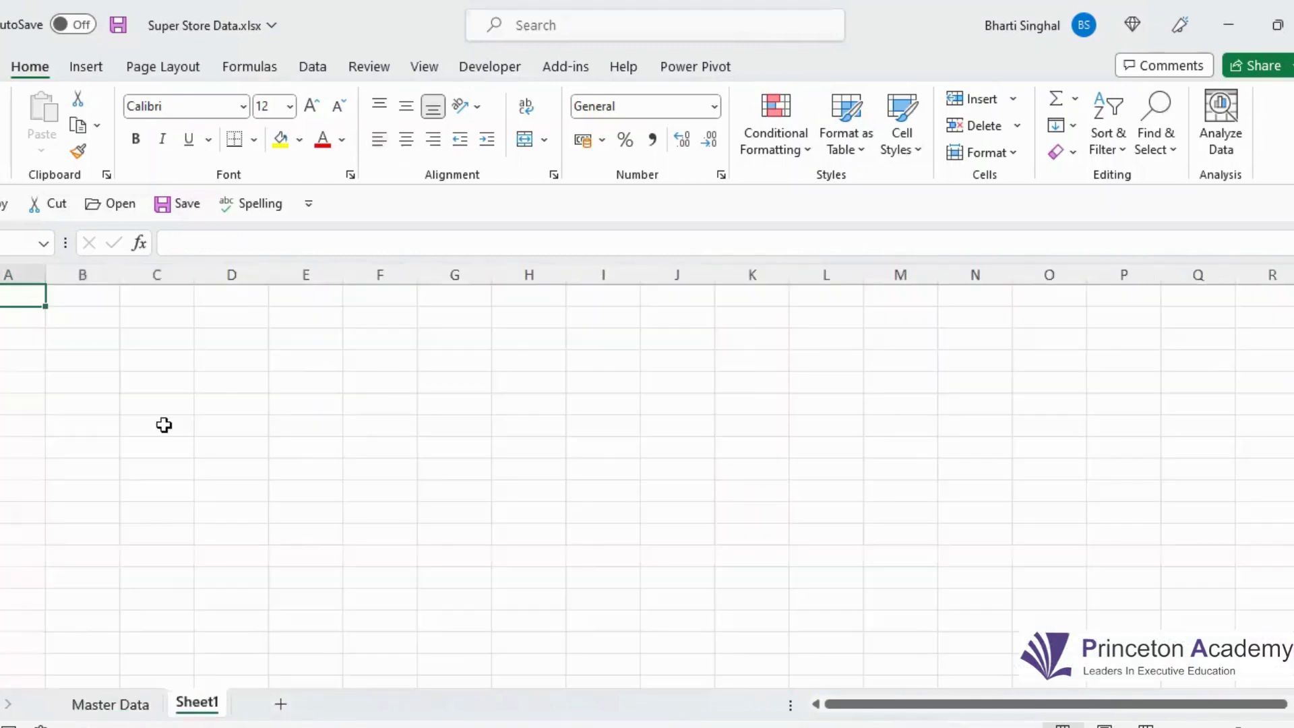
click(176, 338)
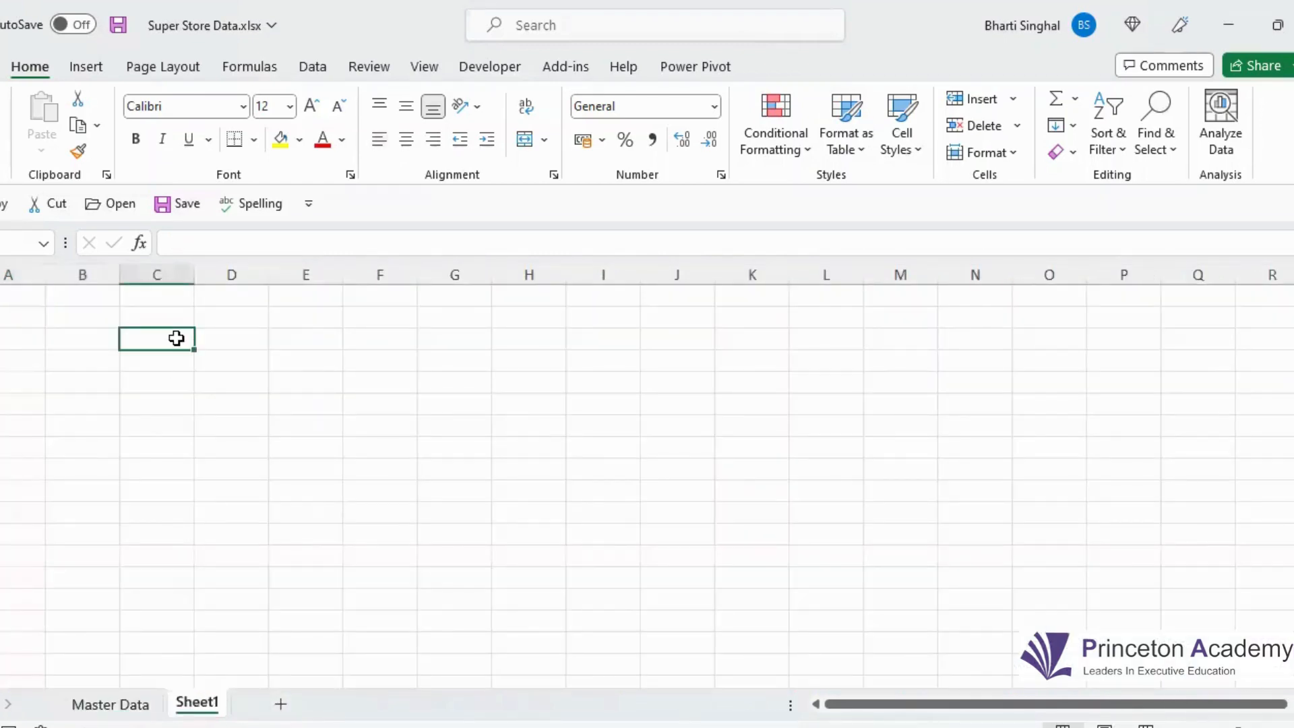
click(103, 73)
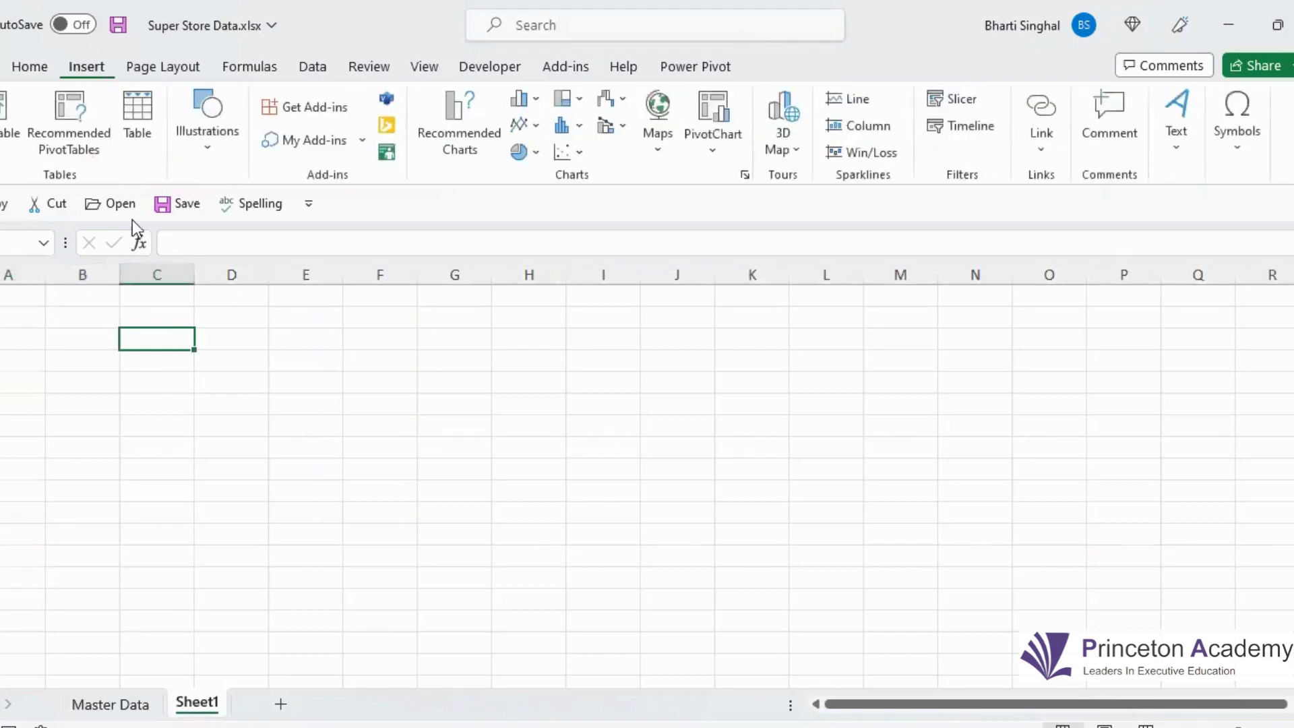
click(12, 149)
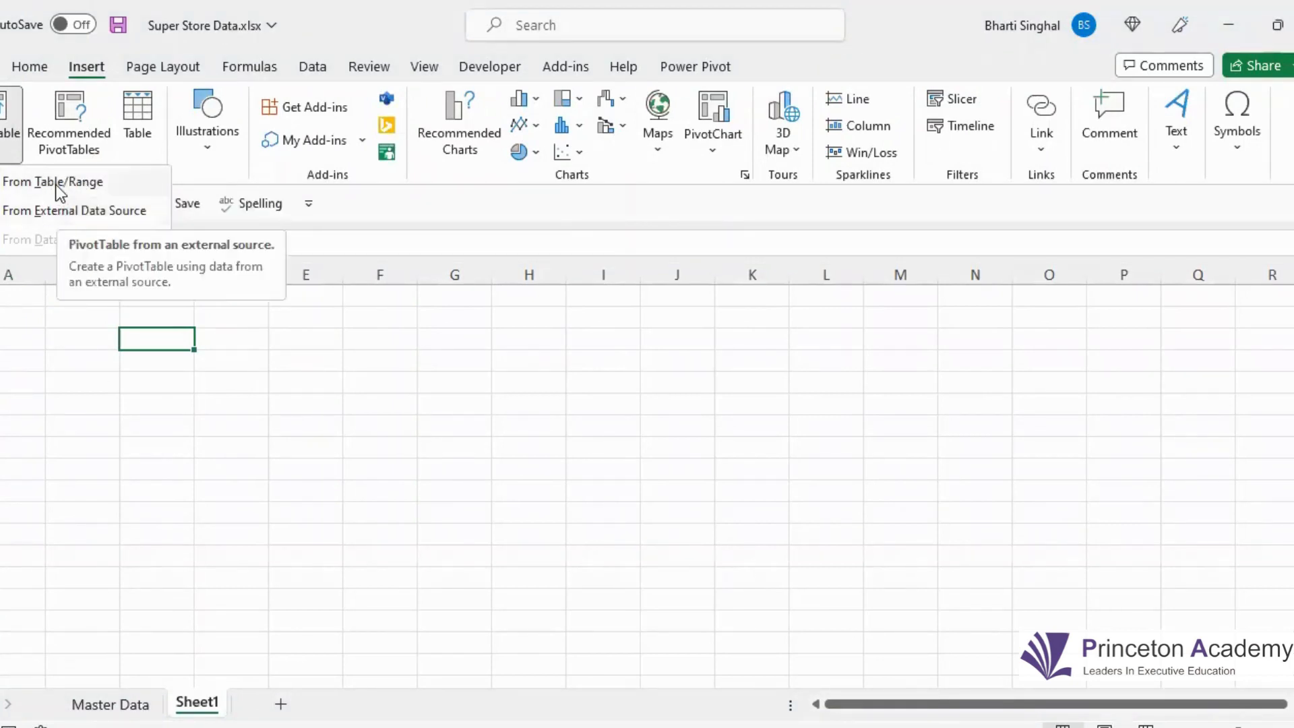
click(97, 183)
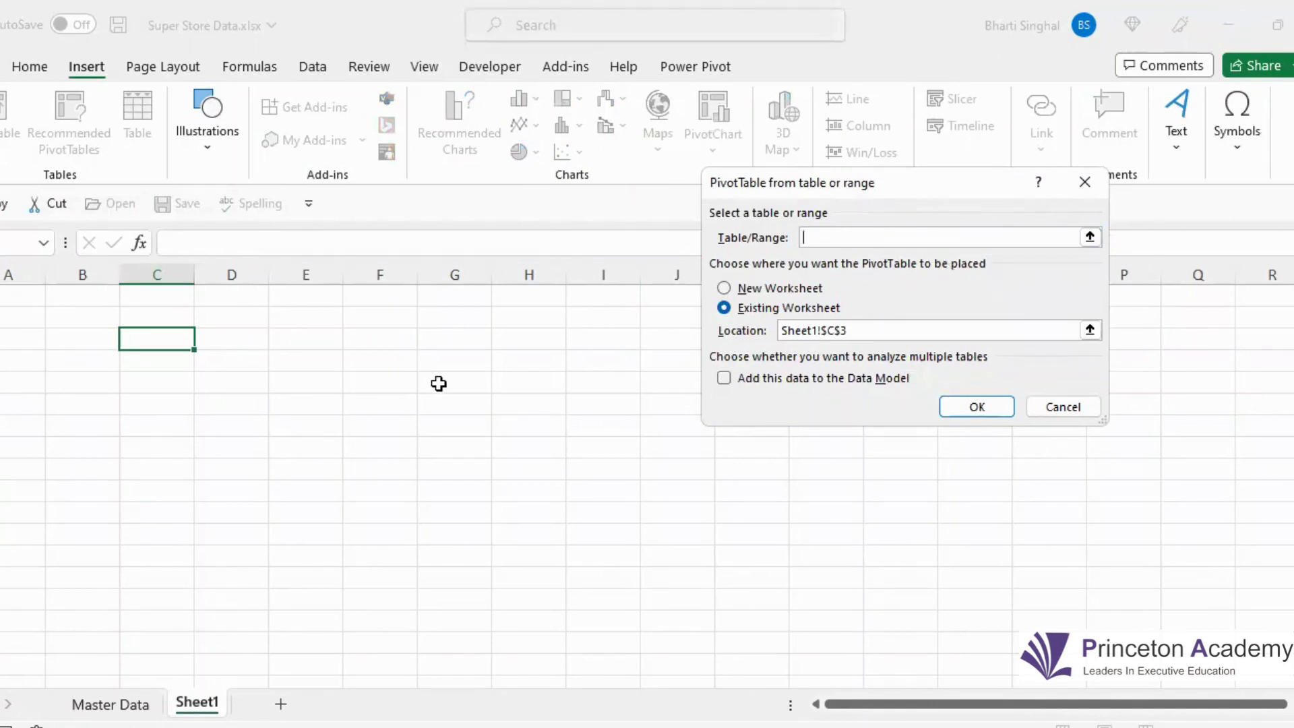
Set the PivotTable source to the whole Master Data range $A$1:$R$10004 and create the PivotTable.
click(105, 708)
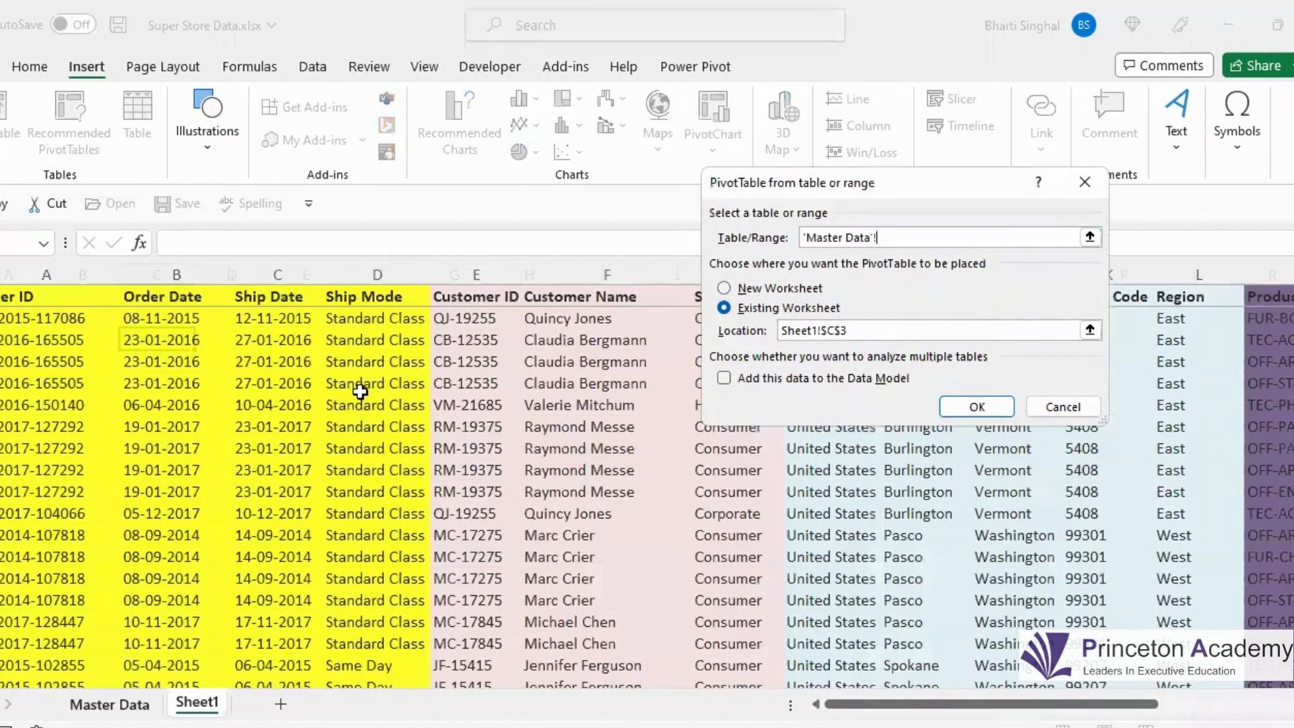
click(357, 385)
key(ctrl+a)
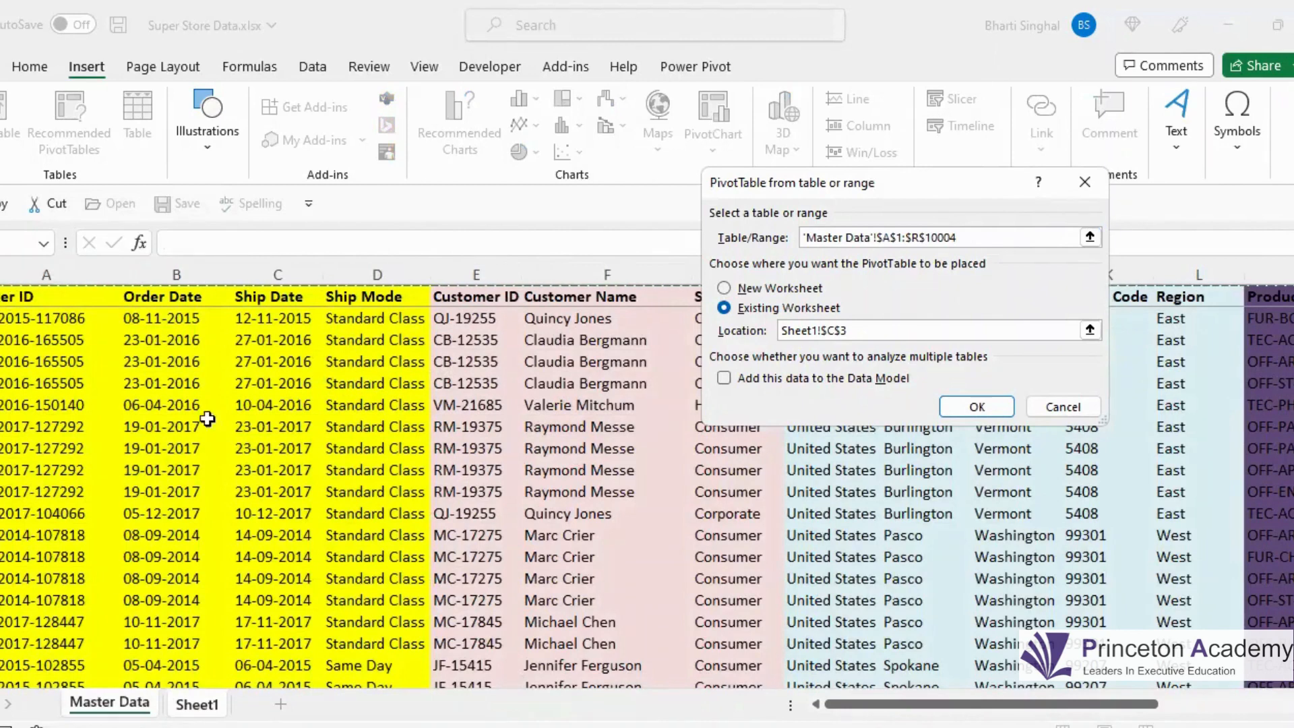
click(966, 405)
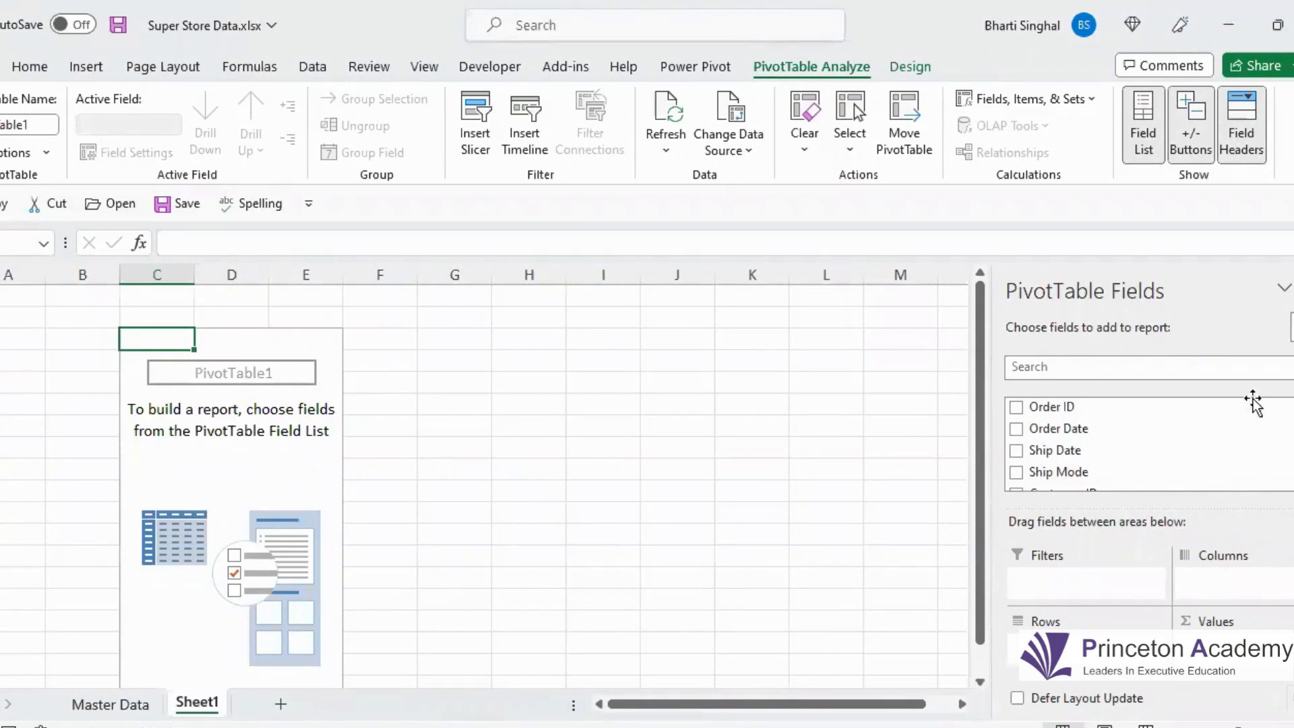
Find the Segment field by searching for "seg" and place it in the PivotTable's rows.
click(1138, 367)
text(seg)
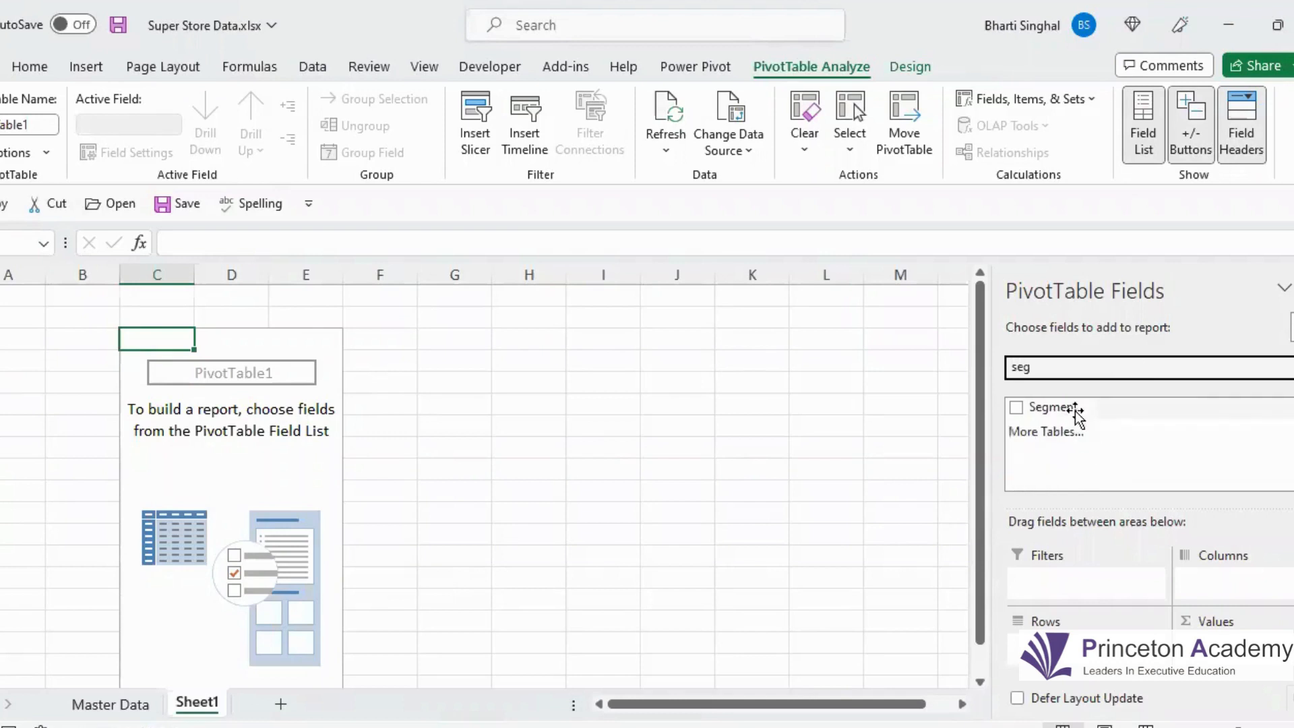
drag(1075, 408, 1055, 623)
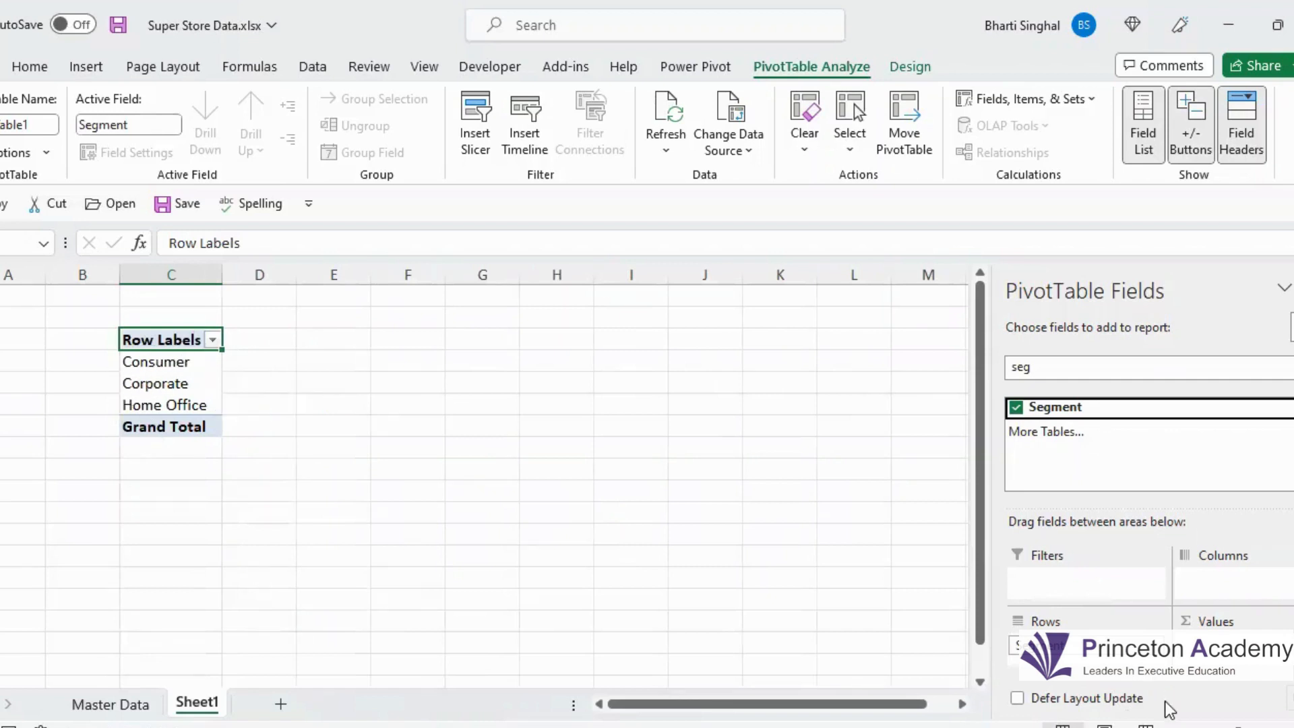
Find the Sales field by searching for "sal" and place it in the PivotTable's values, summed per segment.
click(255, 357)
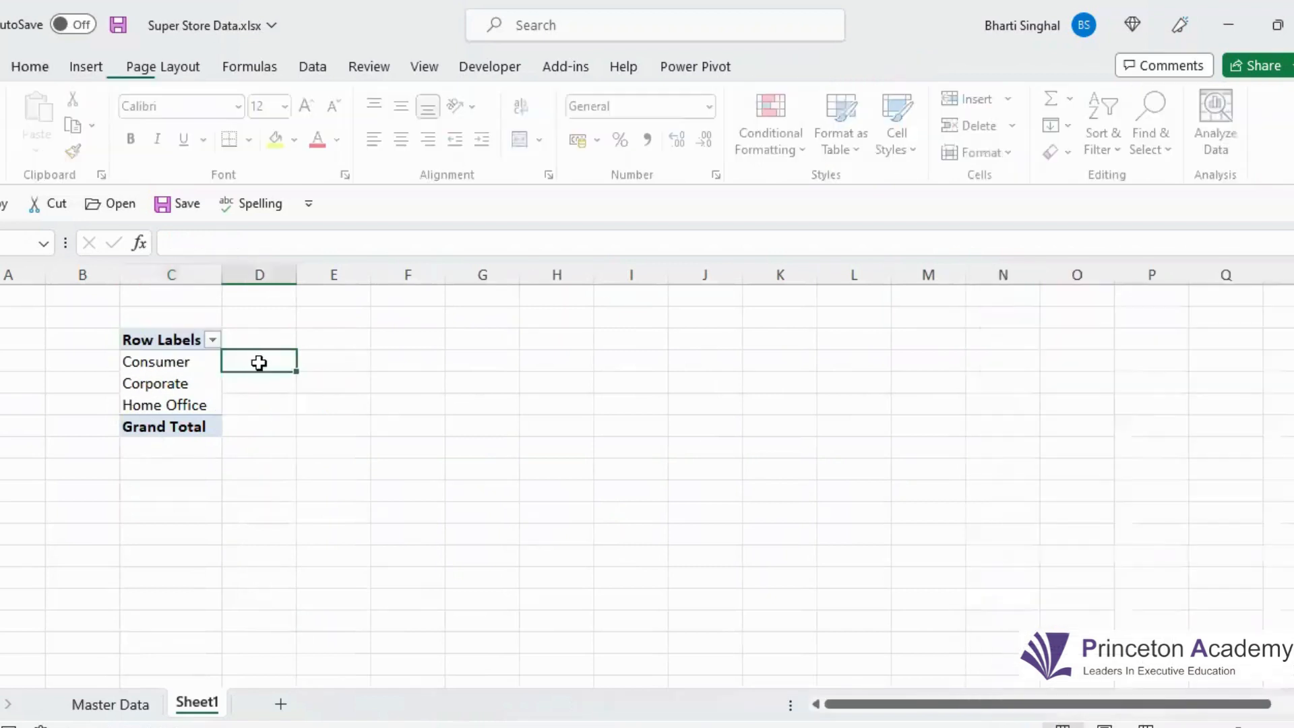
click(255, 388)
click(173, 338)
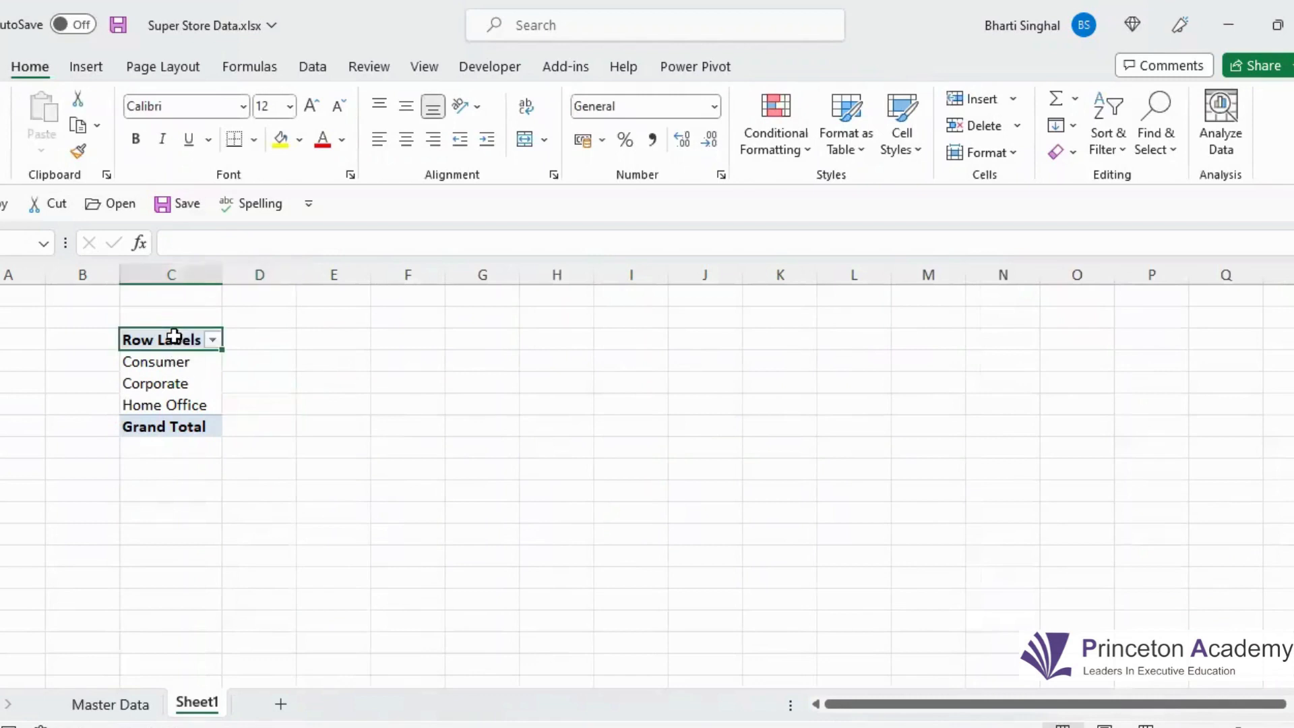
text(sal)
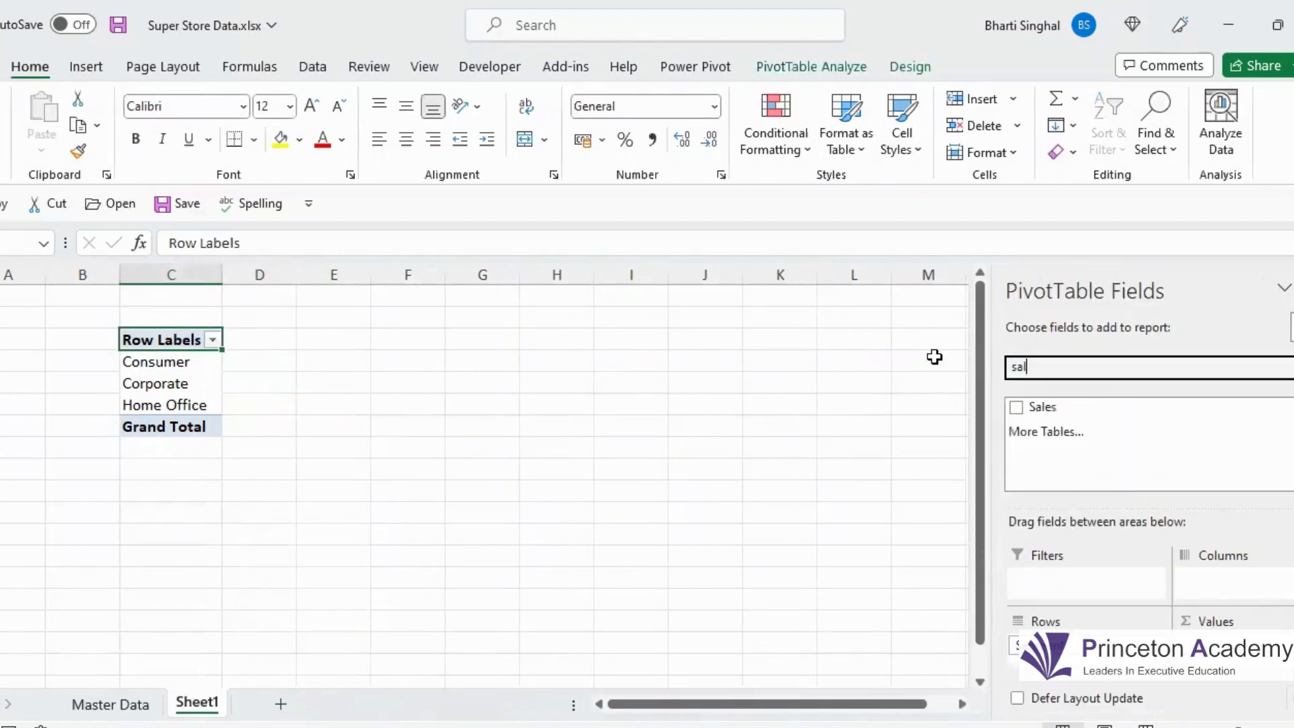
drag(1026, 410, 1214, 646)
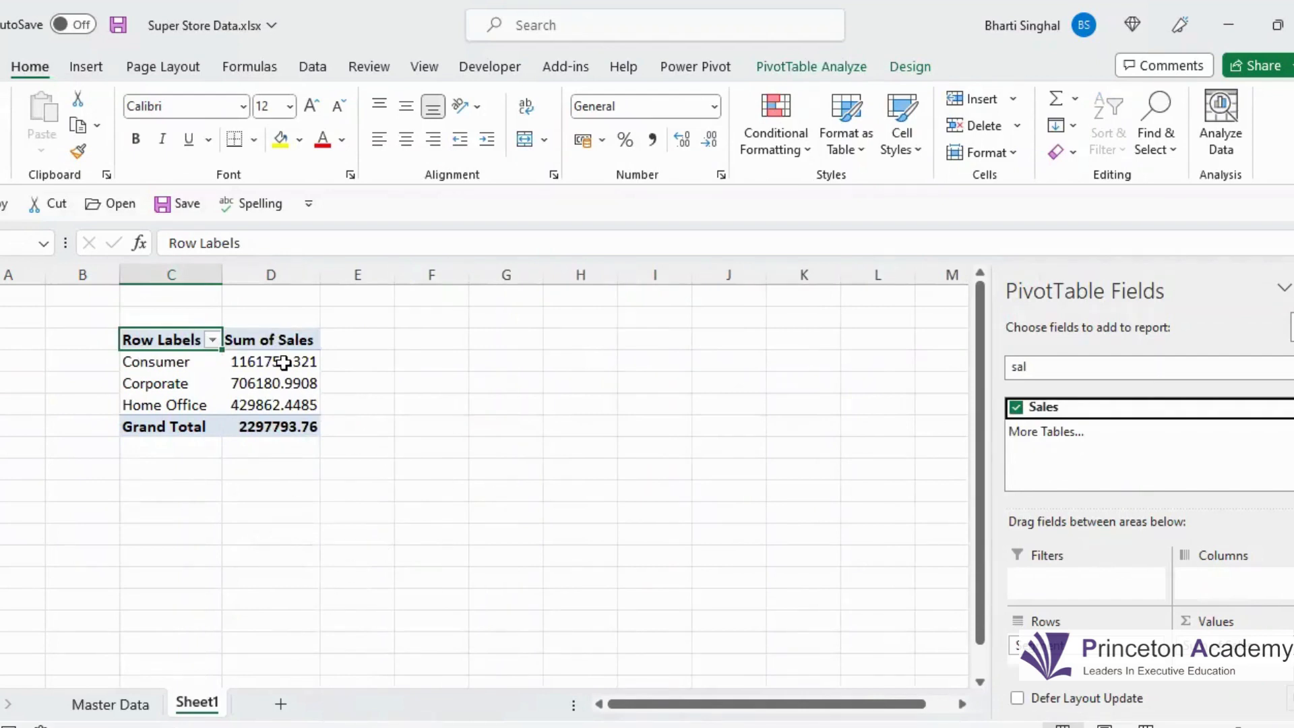
drag(280, 362, 280, 401)
click(154, 352)
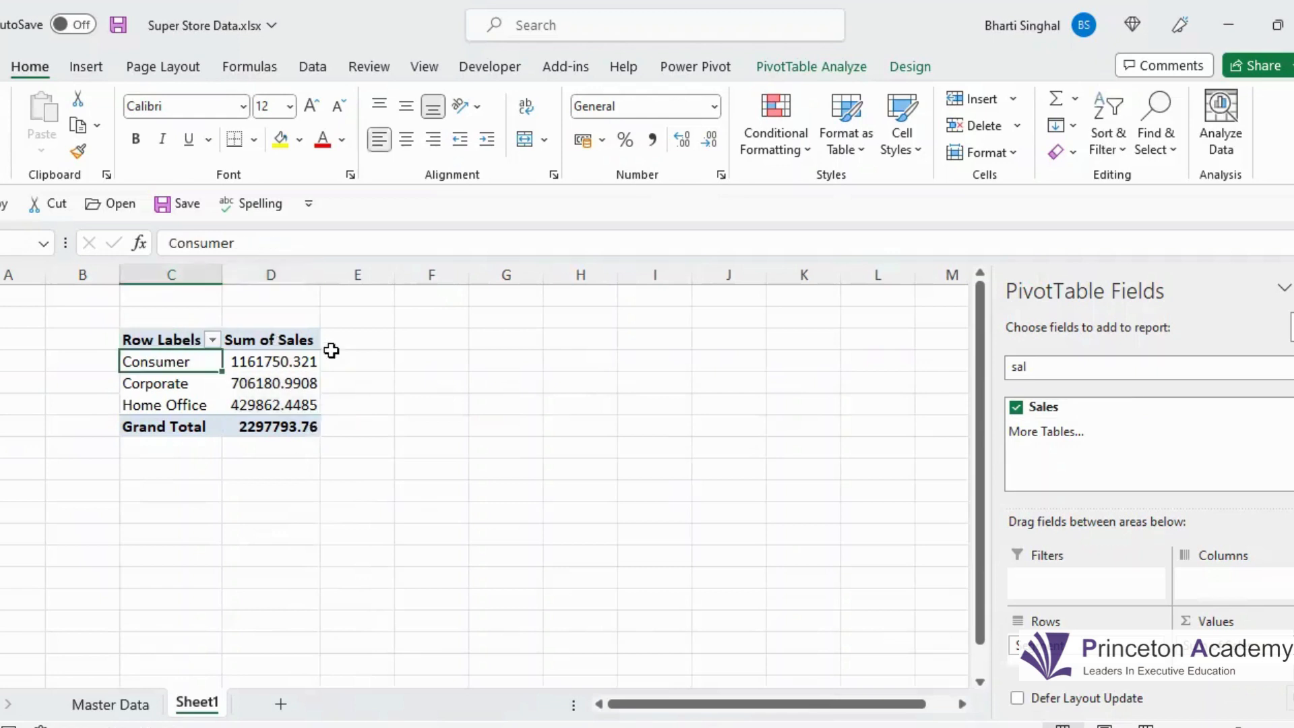
Find the Ship Mode field by searching for "ship mo" and place it in the PivotTable's columns.
double_click(1038, 368)
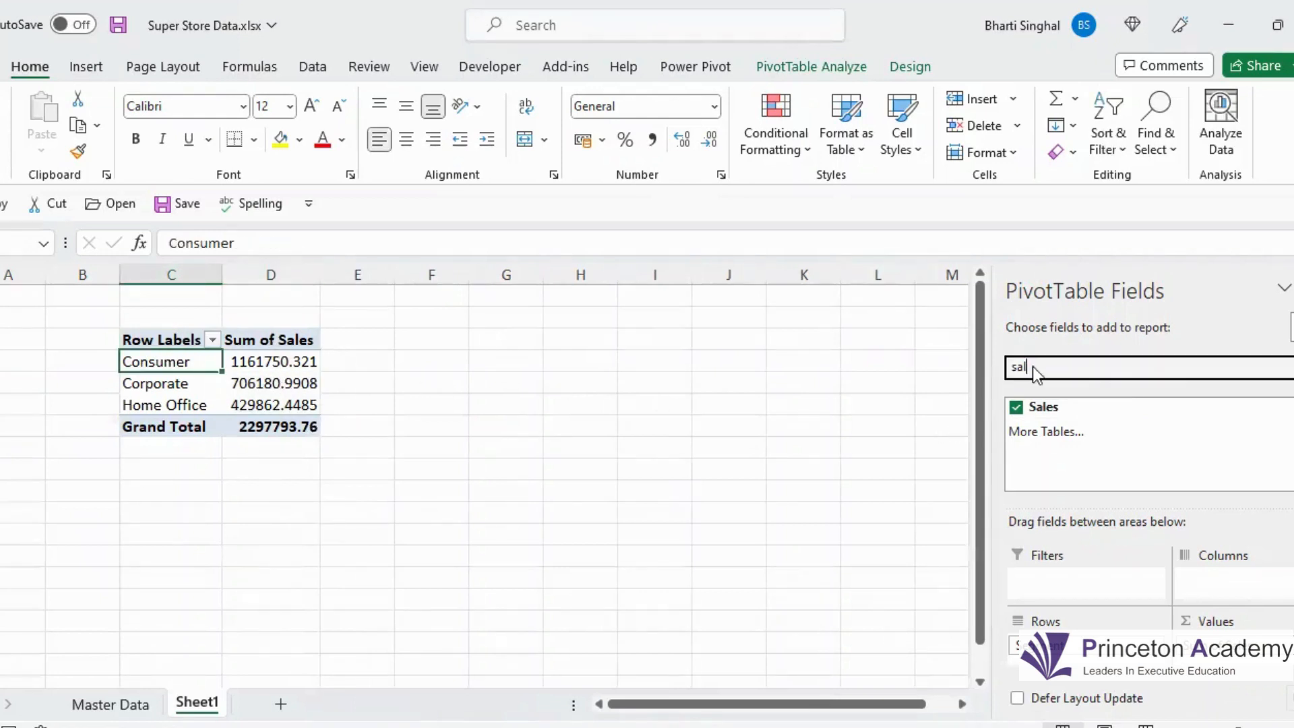
text(ship mo)
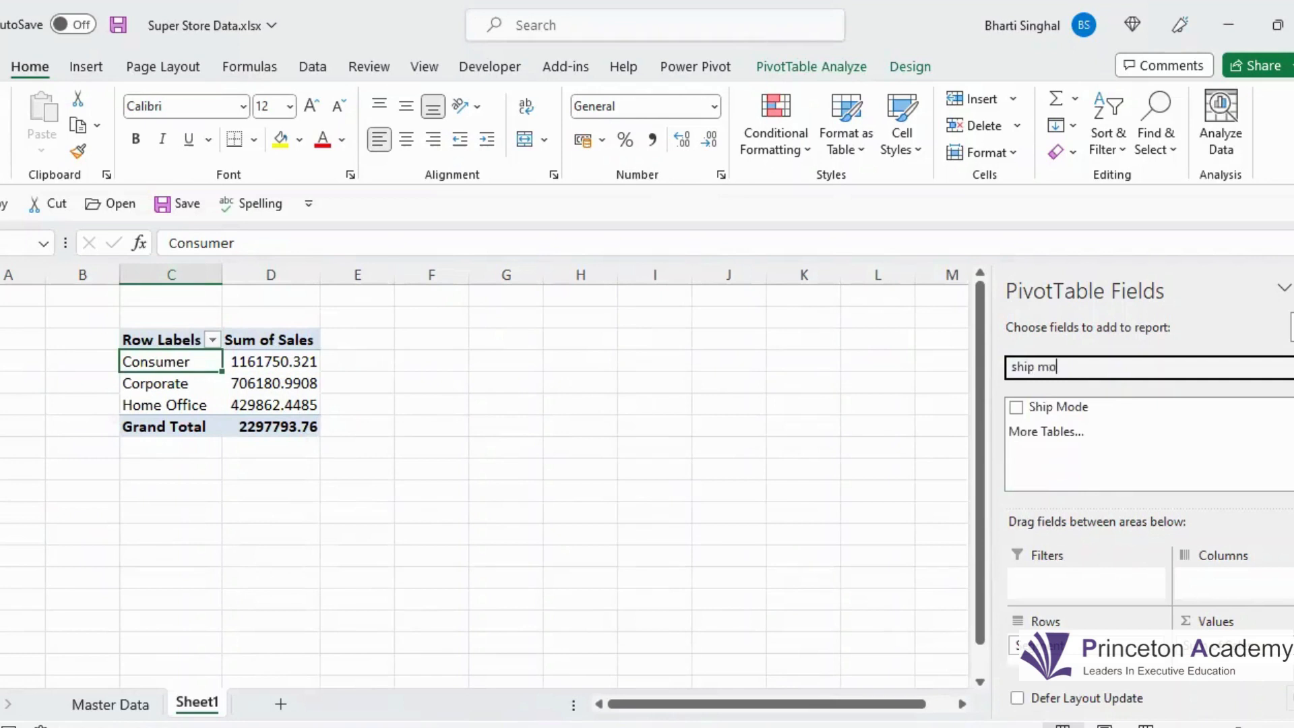
drag(1055, 406, 1213, 578)
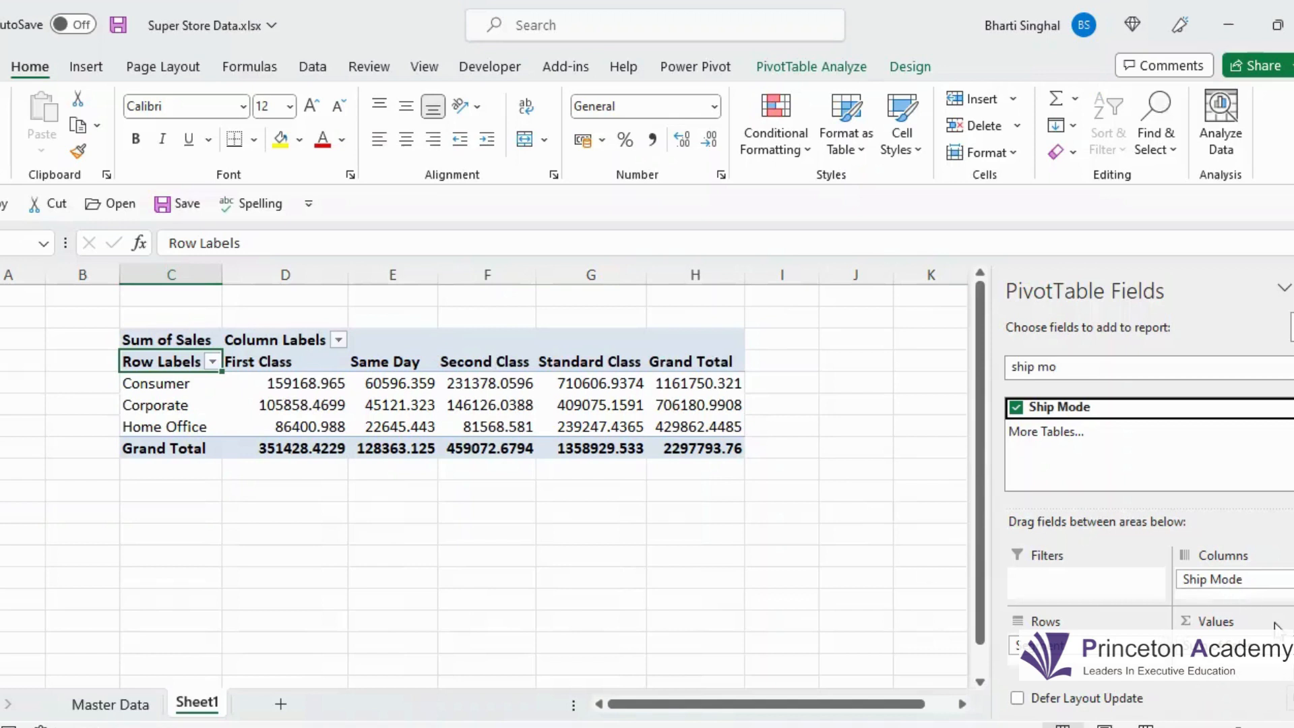
drag(294, 391, 631, 426)
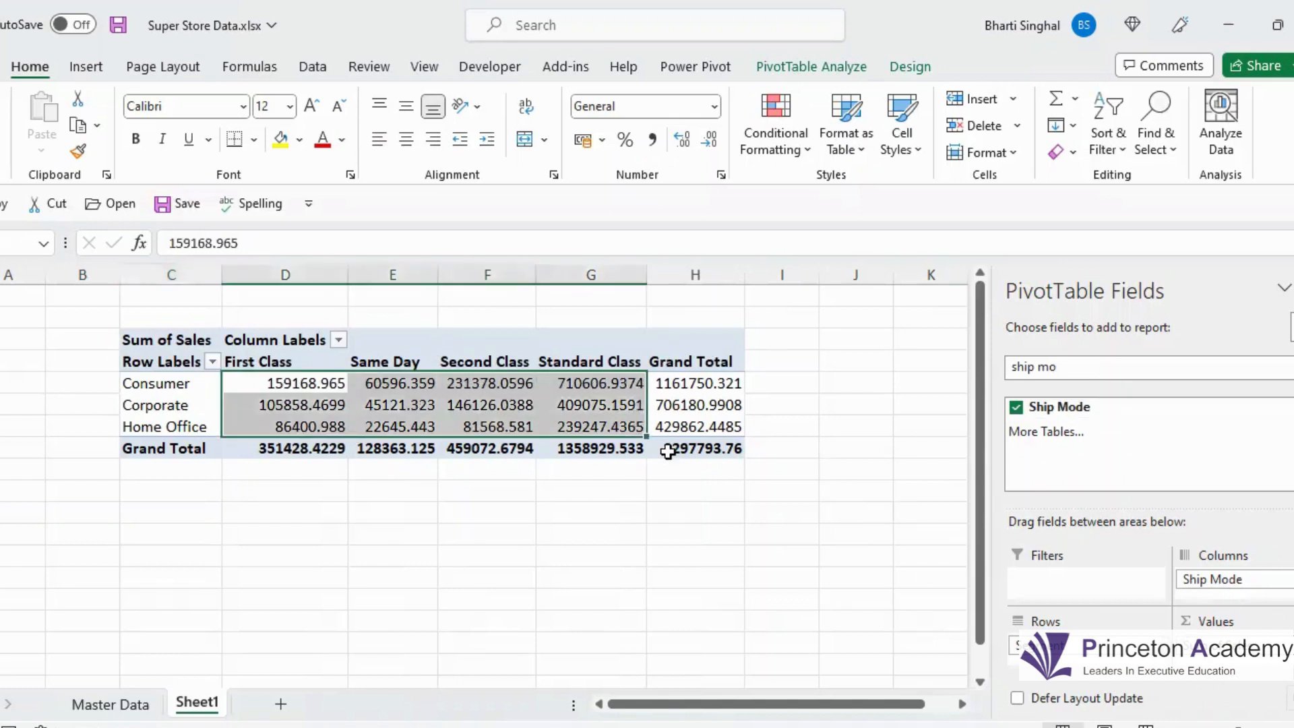
Find the City field by searching for "city" and add it as a report filter.
triple_click(1032, 371)
text(city)
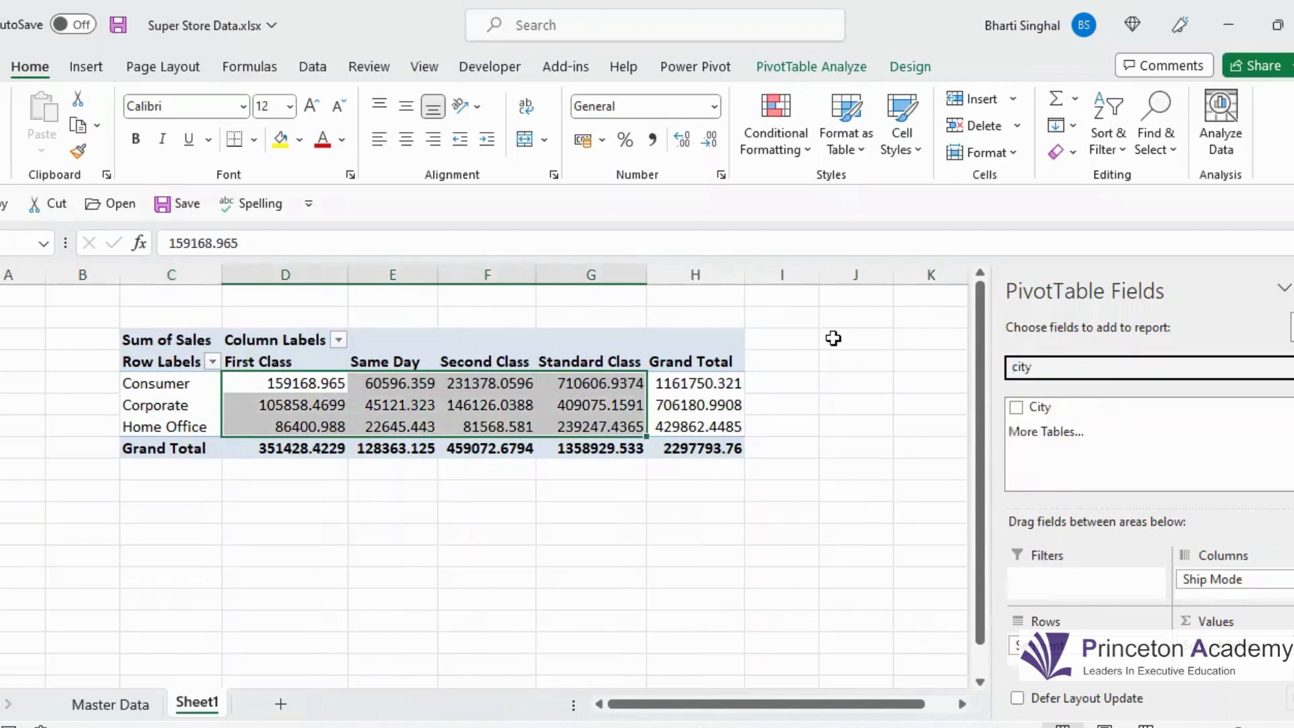
drag(1047, 407, 1070, 580)
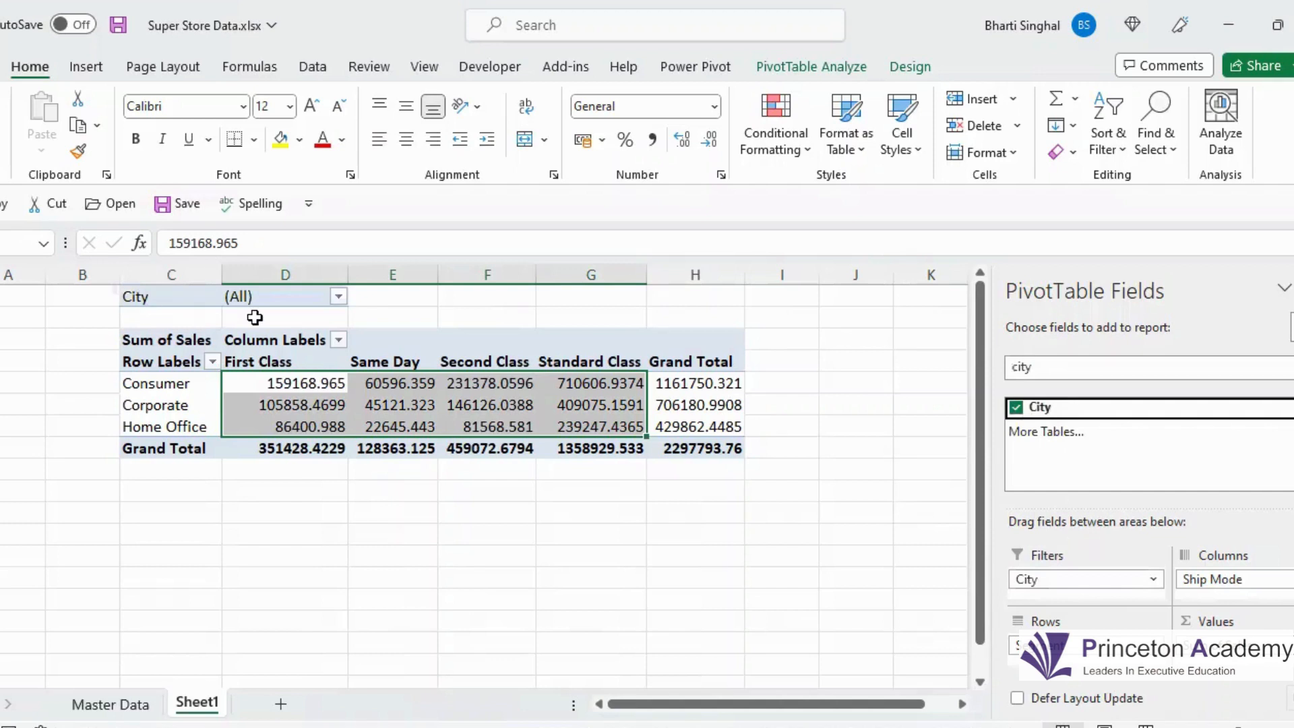
Filter the PivotTable by City with multiple selection, keeping only Akron and Allen.
click(338, 296)
click(109, 525)
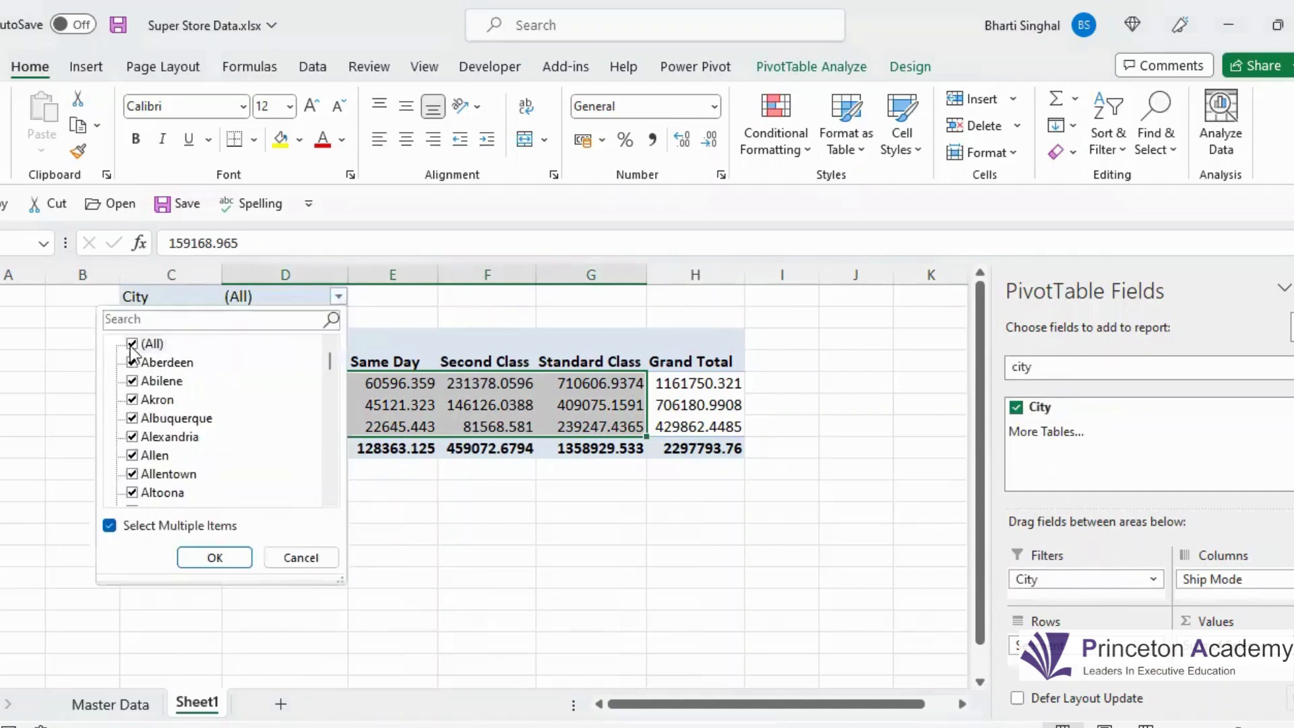
click(133, 345)
click(132, 399)
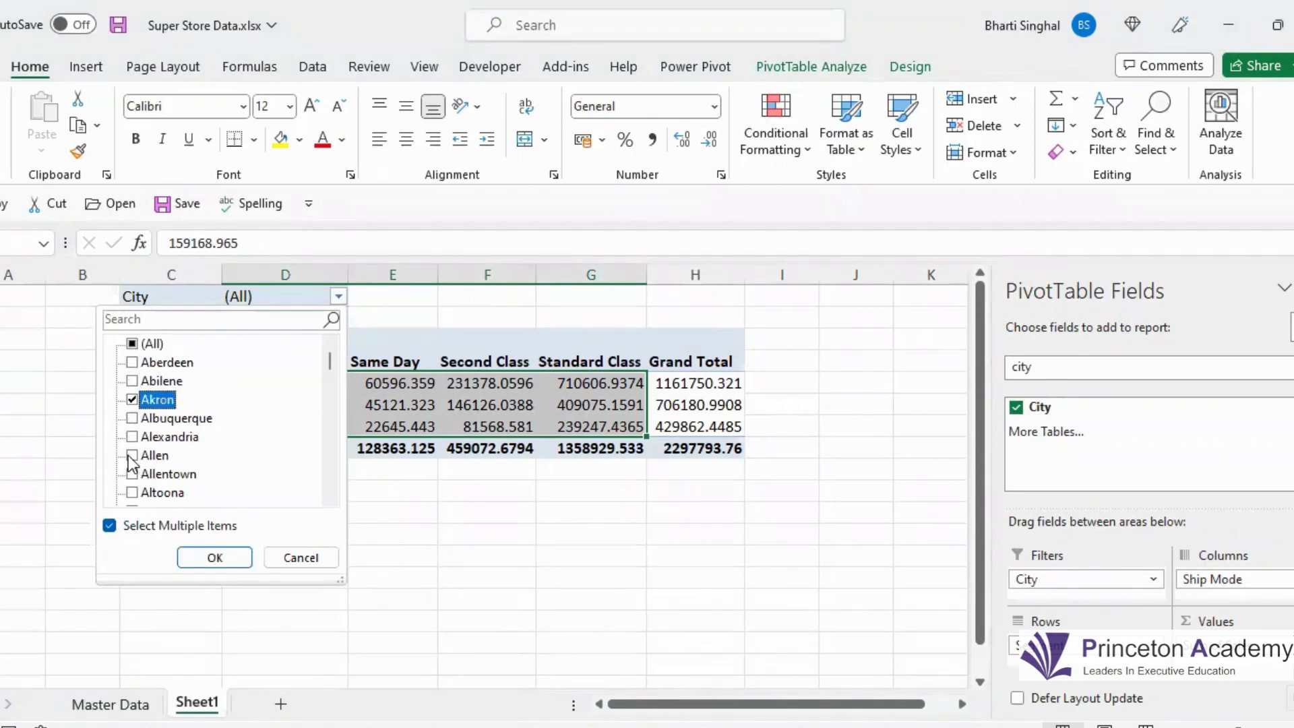
click(132, 458)
click(214, 558)
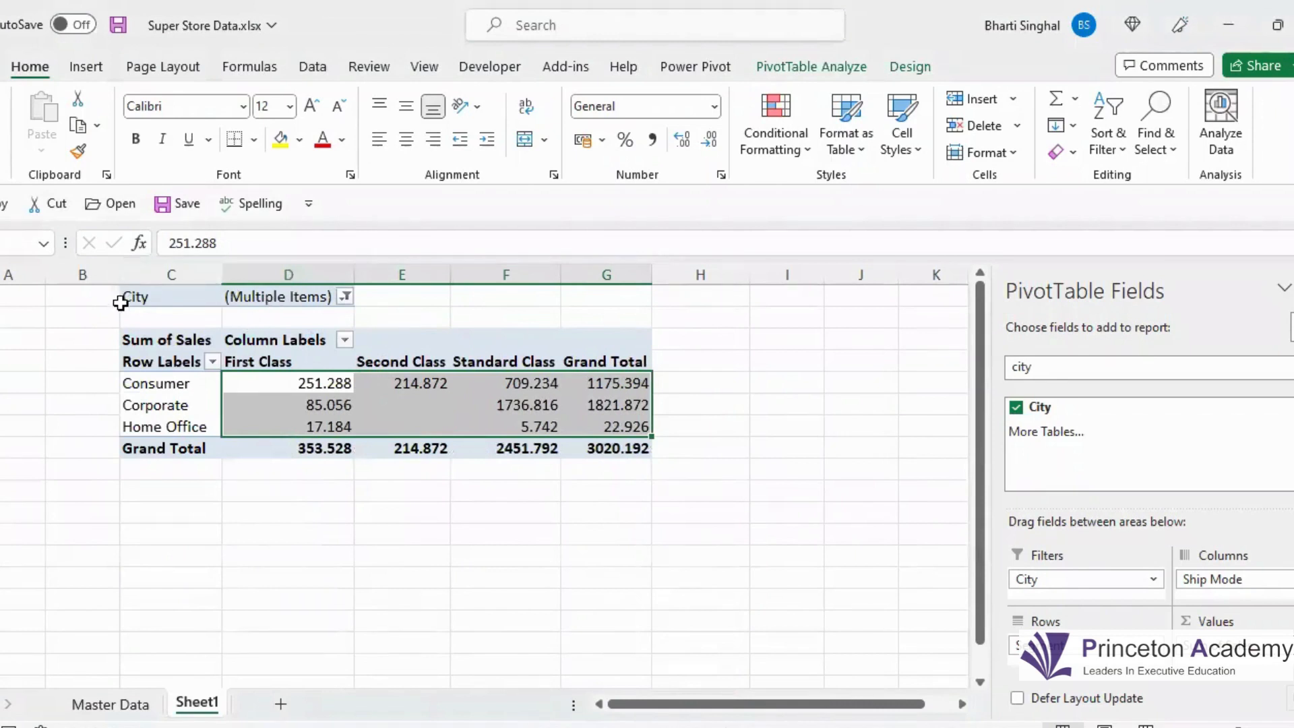
Find the State field by searching for "state" and add it as a second report filter below City.
click(1049, 370)
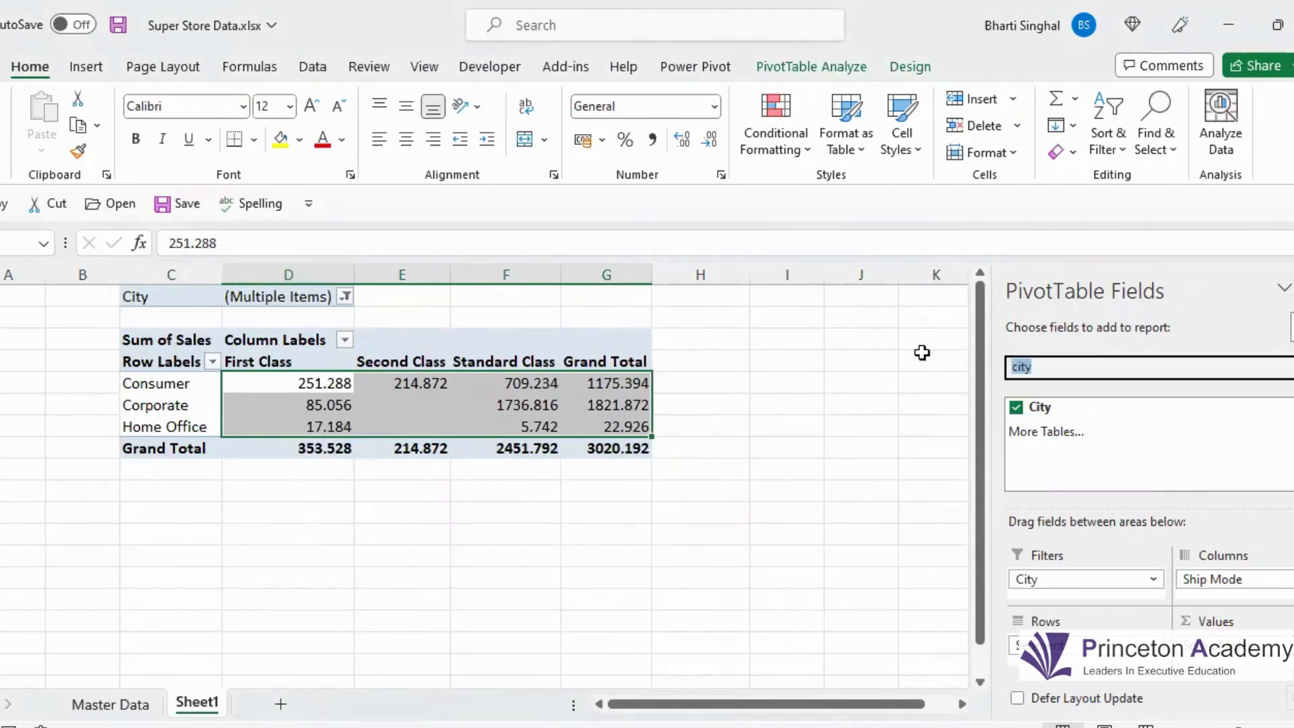
text(state)
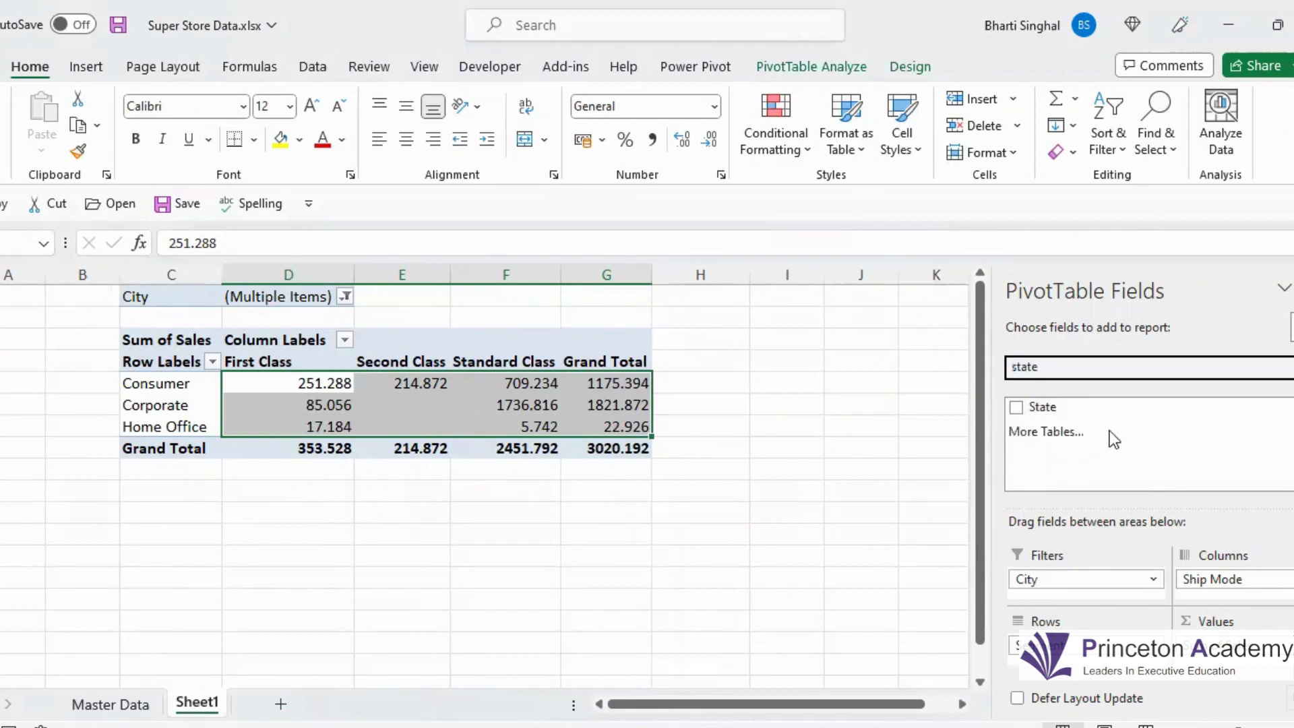
drag(1069, 407, 1072, 595)
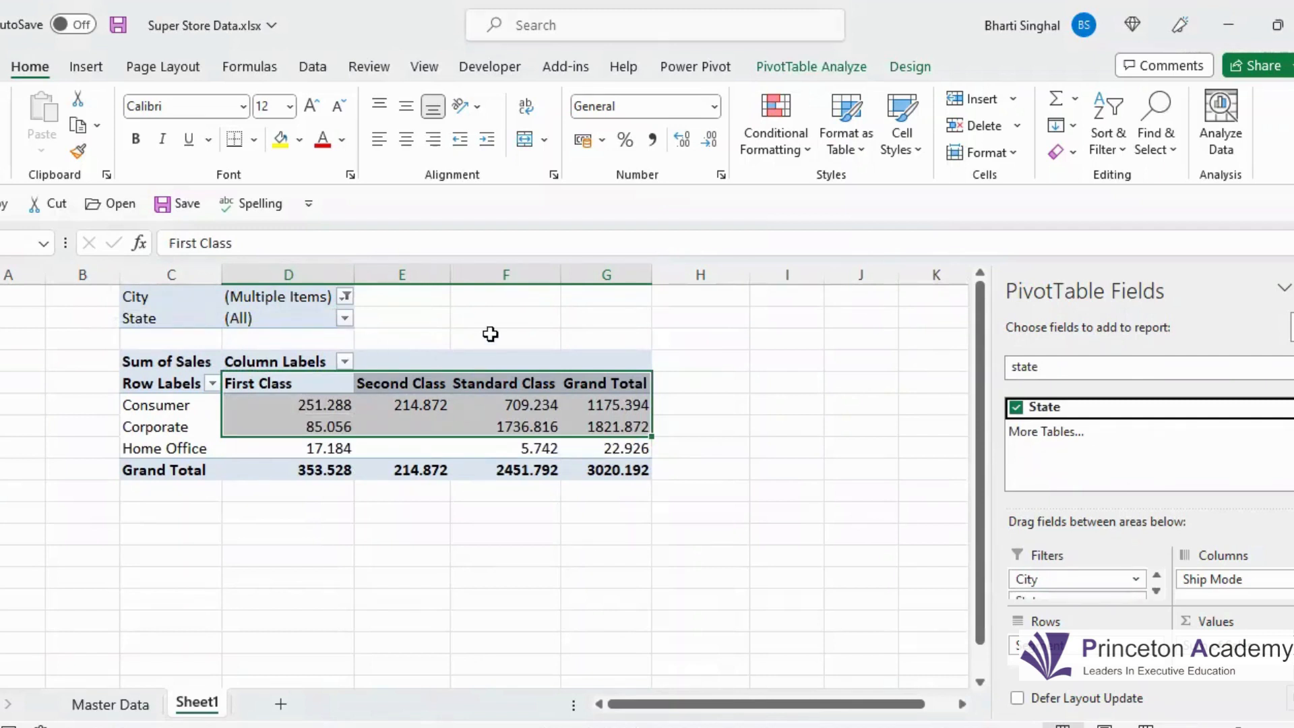
click(828, 443)
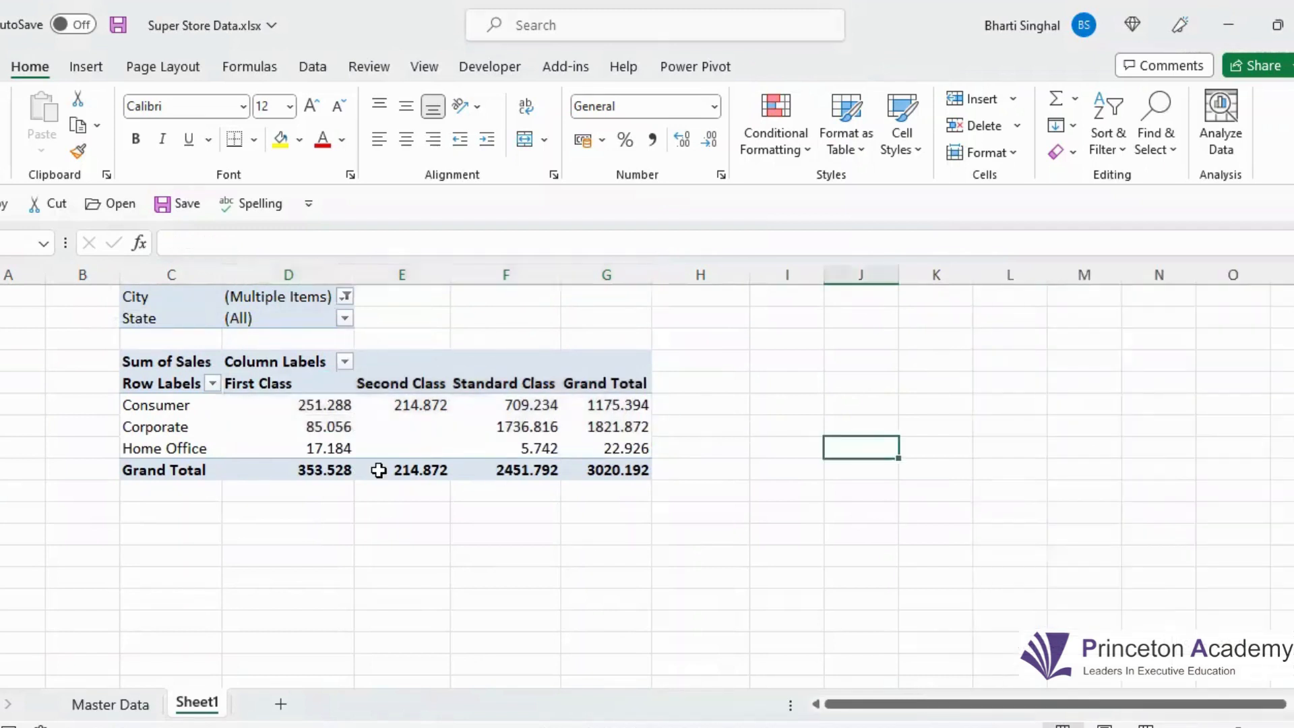
Copy the last record of the Master Data sheet and paste it into the empty row directly below.
click(97, 703)
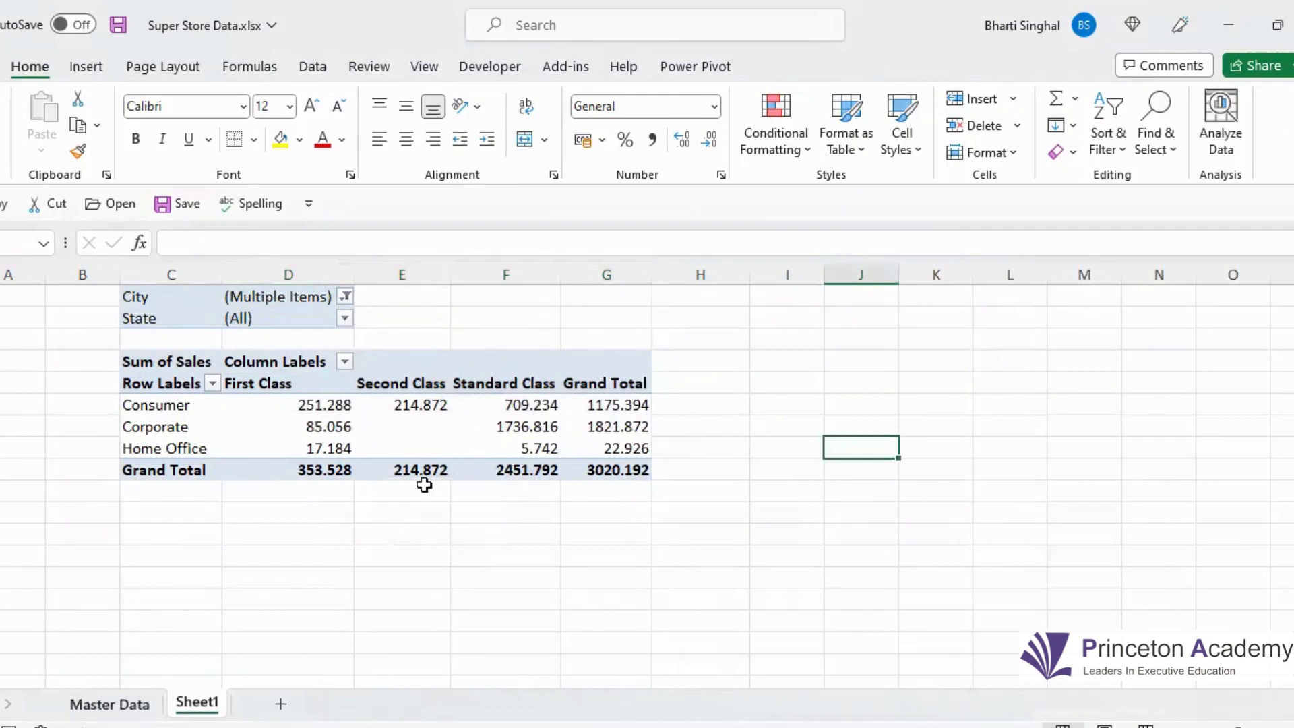
click(424, 484)
key(ctrl+shift+Down)
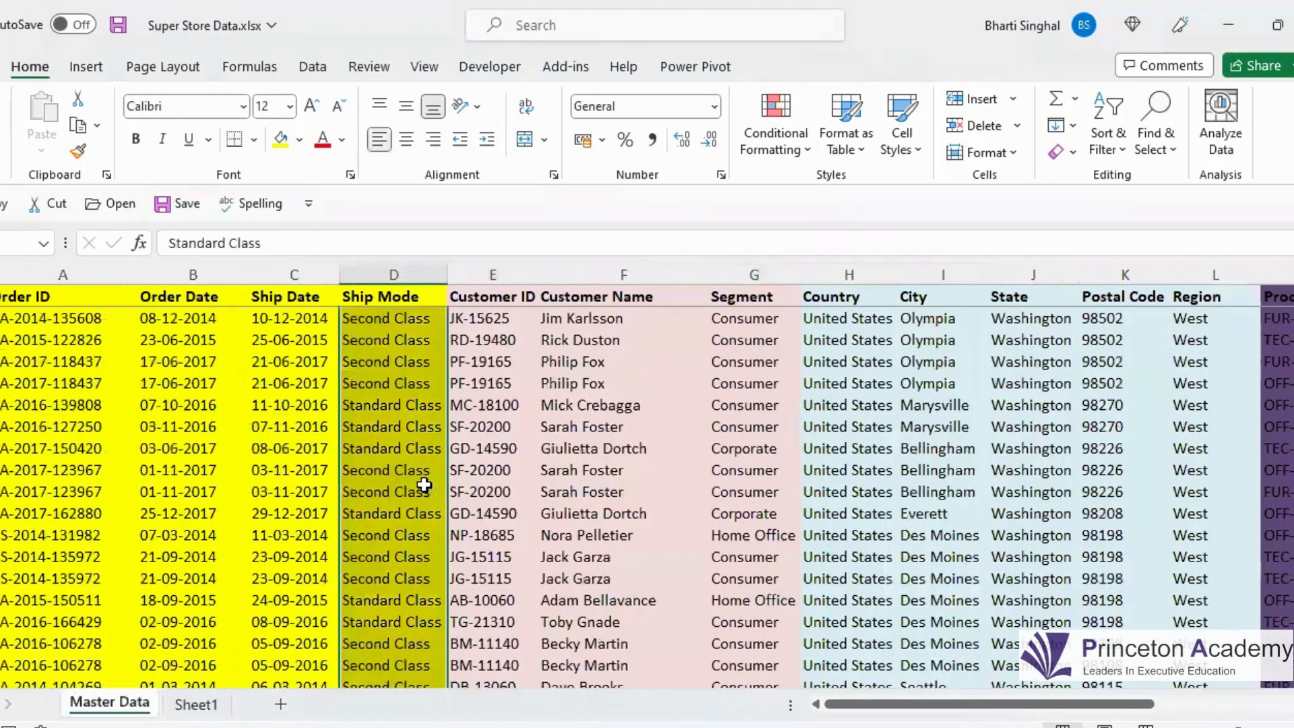
scroll(817, 656, down, 2)
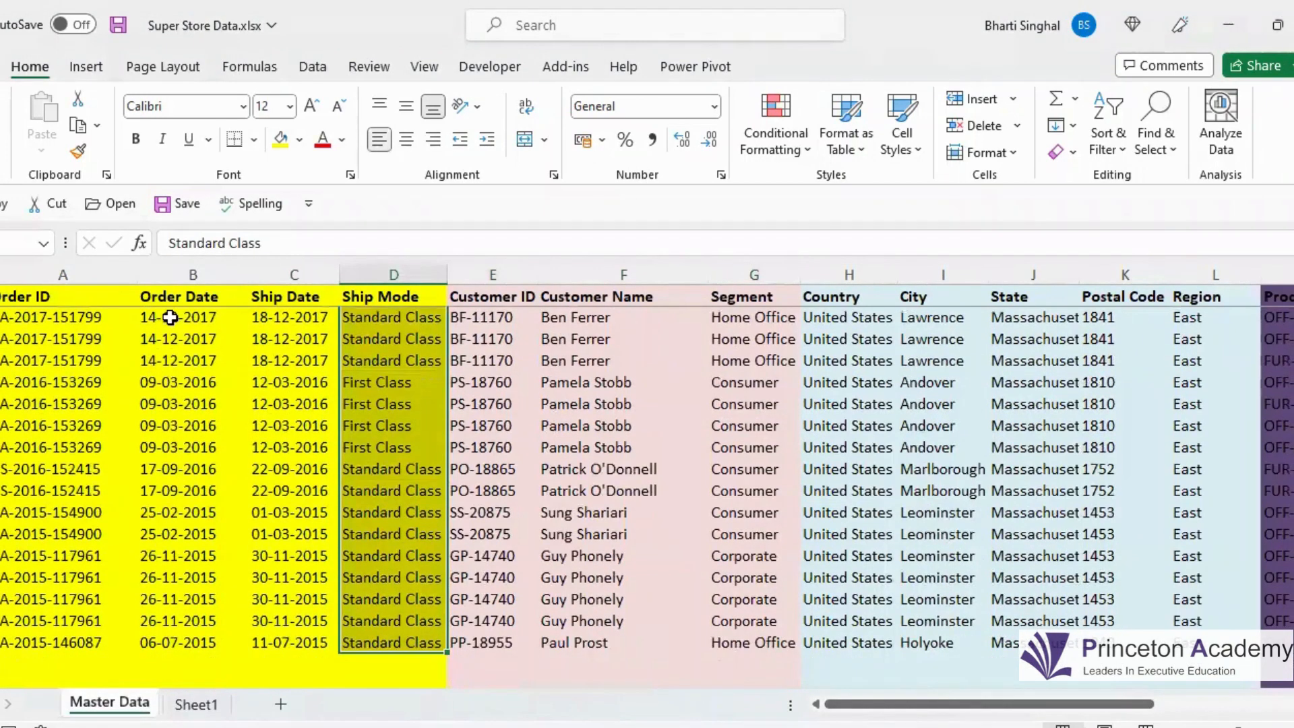
click(40, 557)
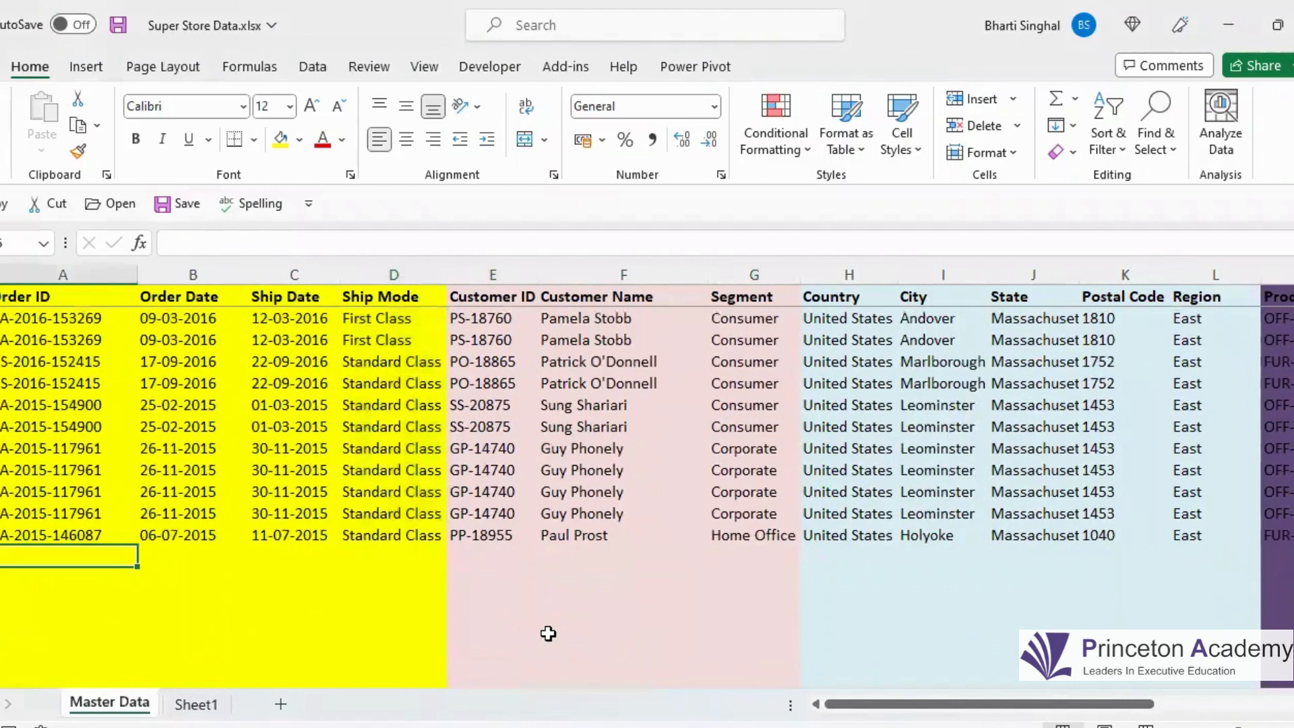
key(Up)
key(shift+space)
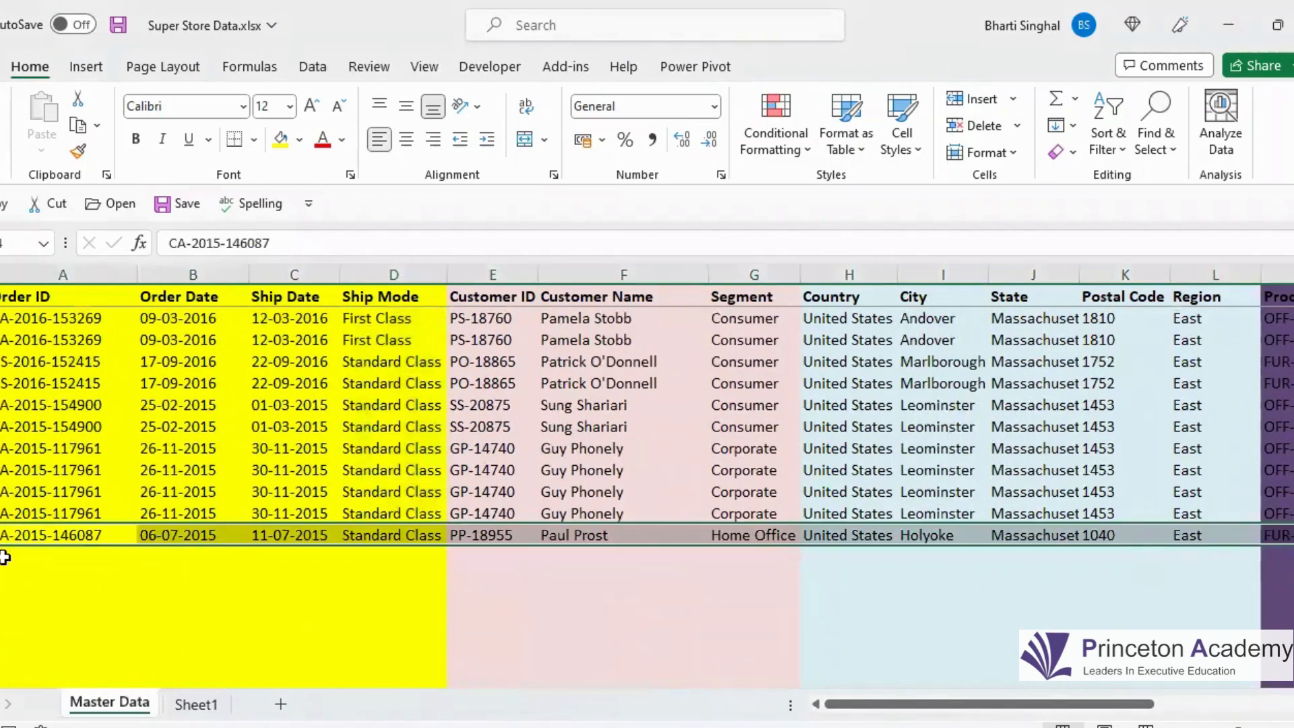
key(ctrl+c)
key(Down)
key(ctrl+v)
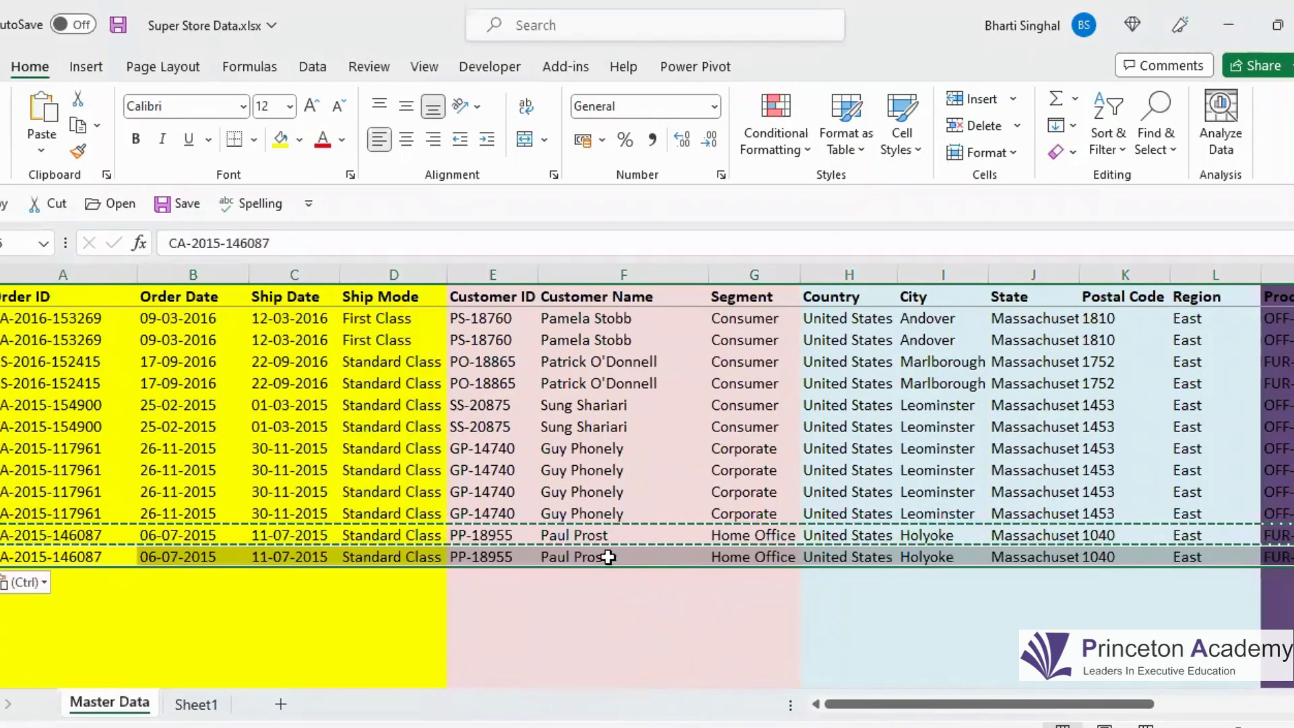
Replace the Segment value in the newly pasted last row with a person's first name.
click(747, 557)
text(B)
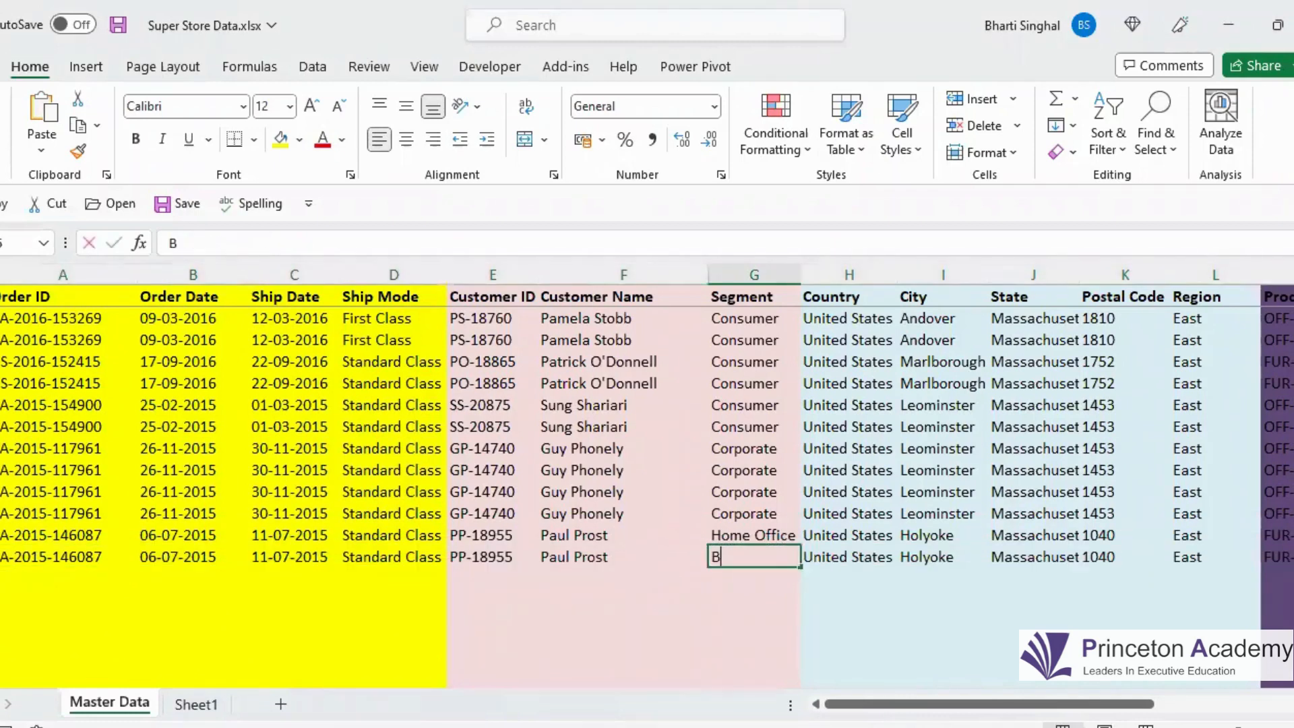
text(harti)
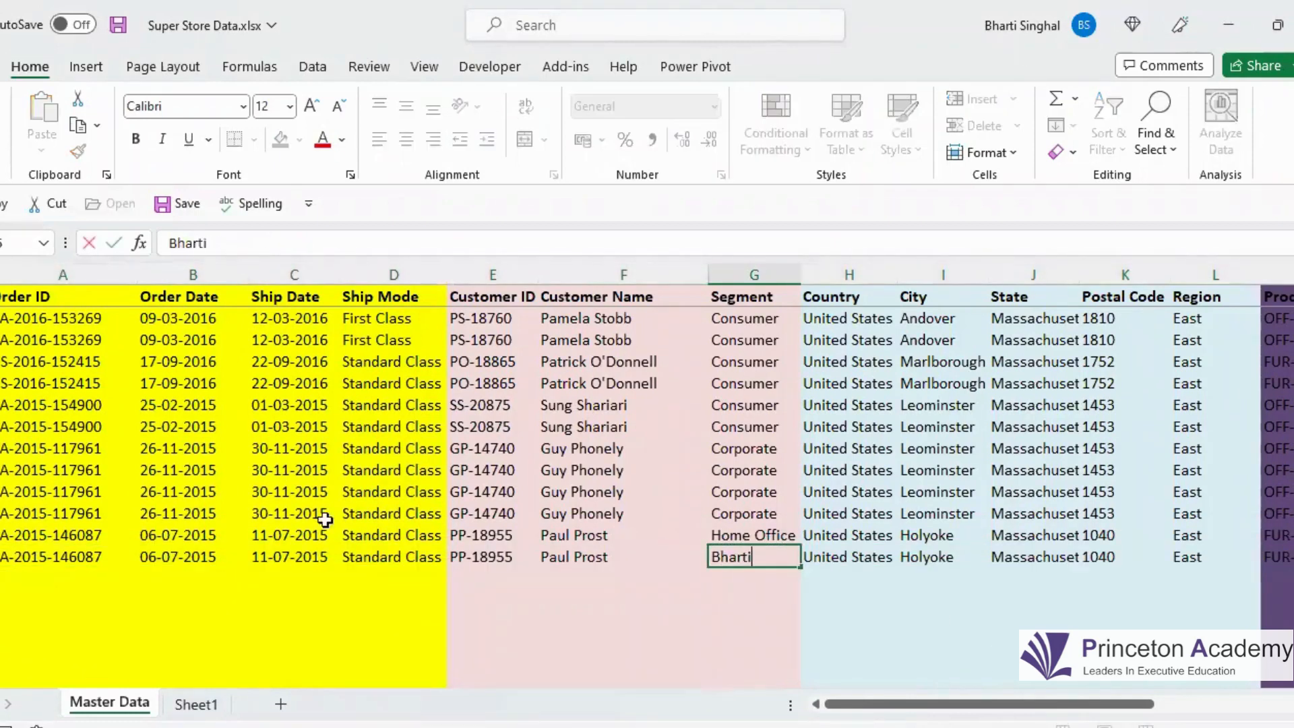
click(1005, 664)
Return to Sheet1 and refresh the PivotTable from its Row Labels cell.
key(ctrl+Page_Down)
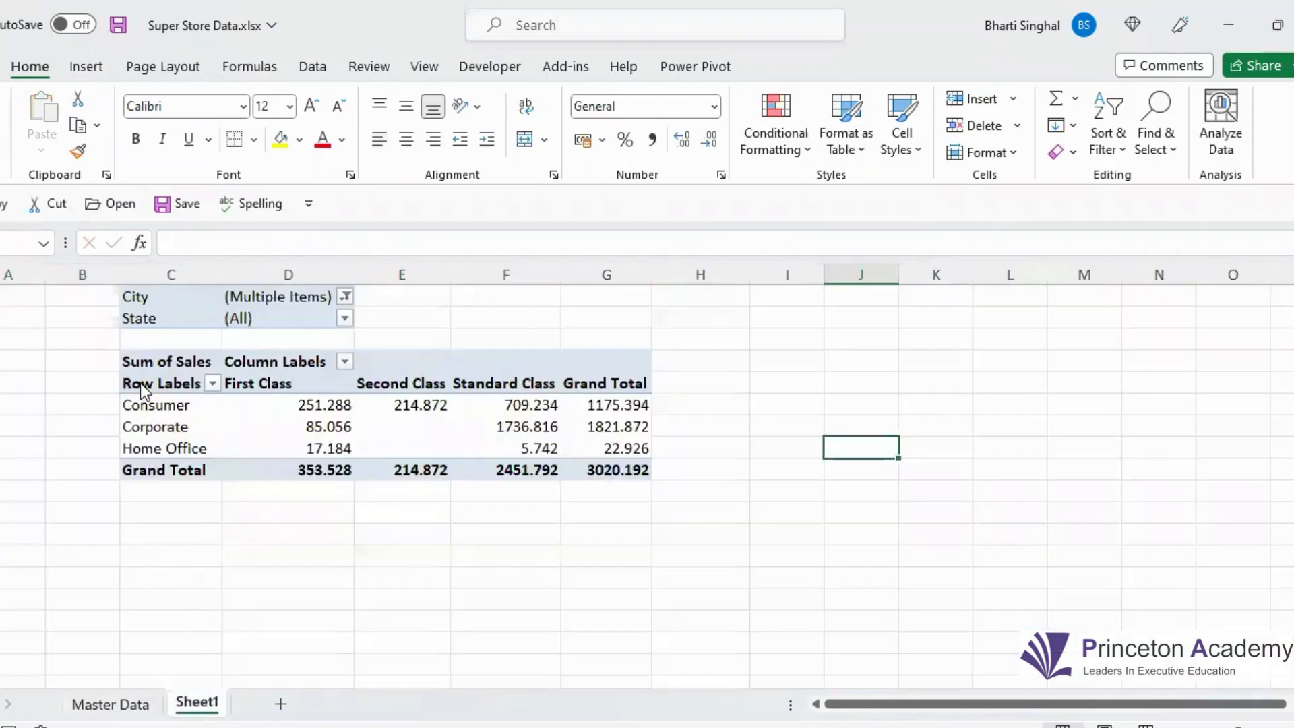
right_click(140, 383)
click(217, 493)
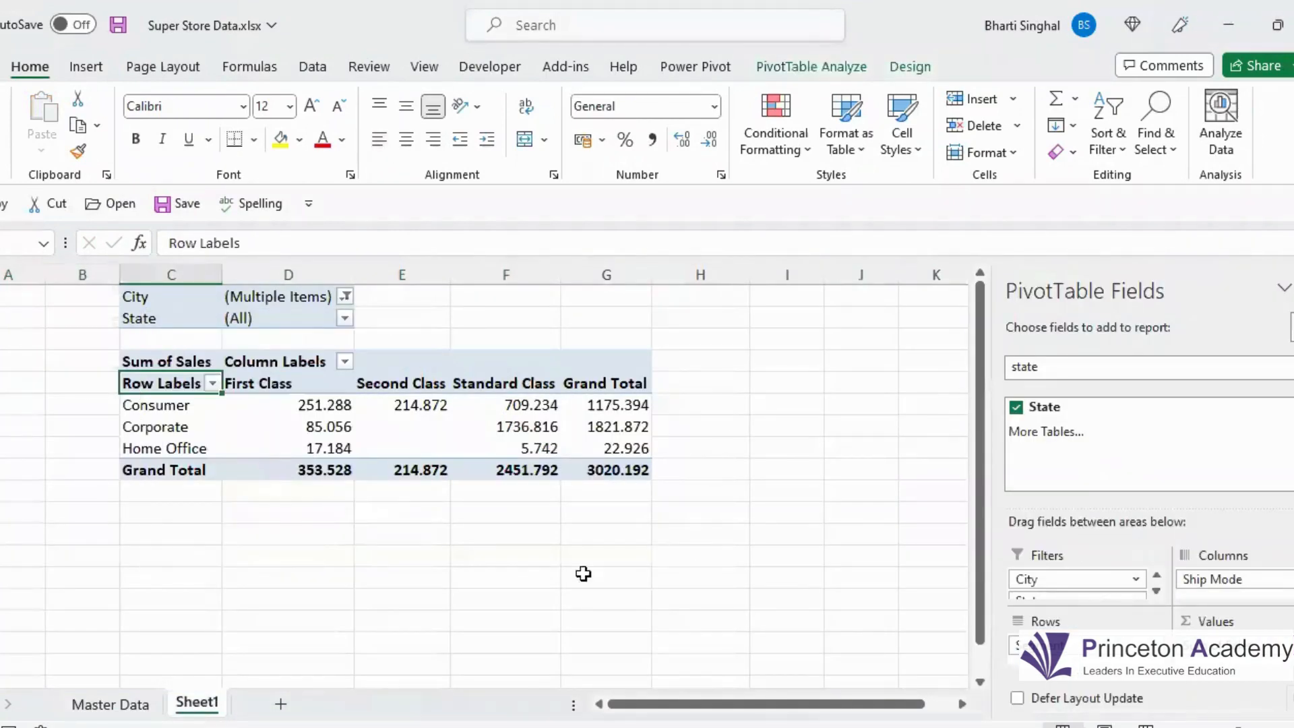
Review the PivotTable's Master Data range in the Change PivotTable Data Source dialog and accept it.
mouse_move(483, 454)
click(782, 67)
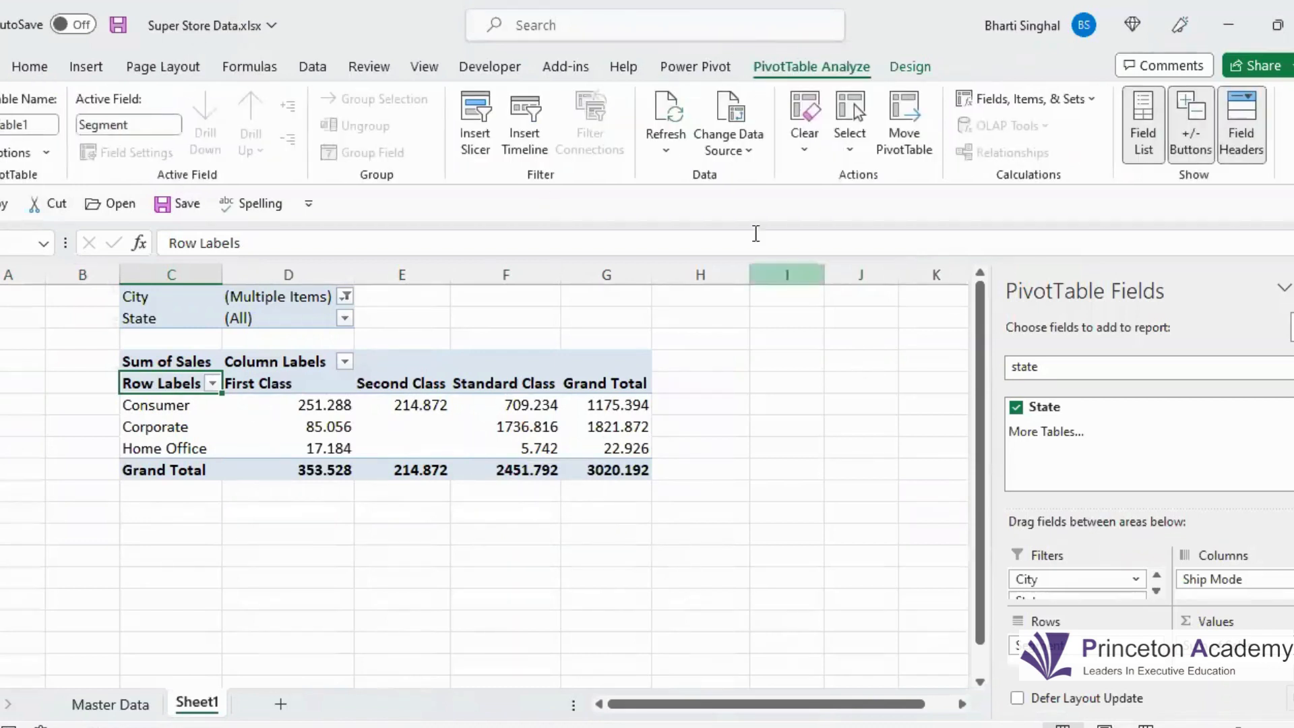
click(730, 149)
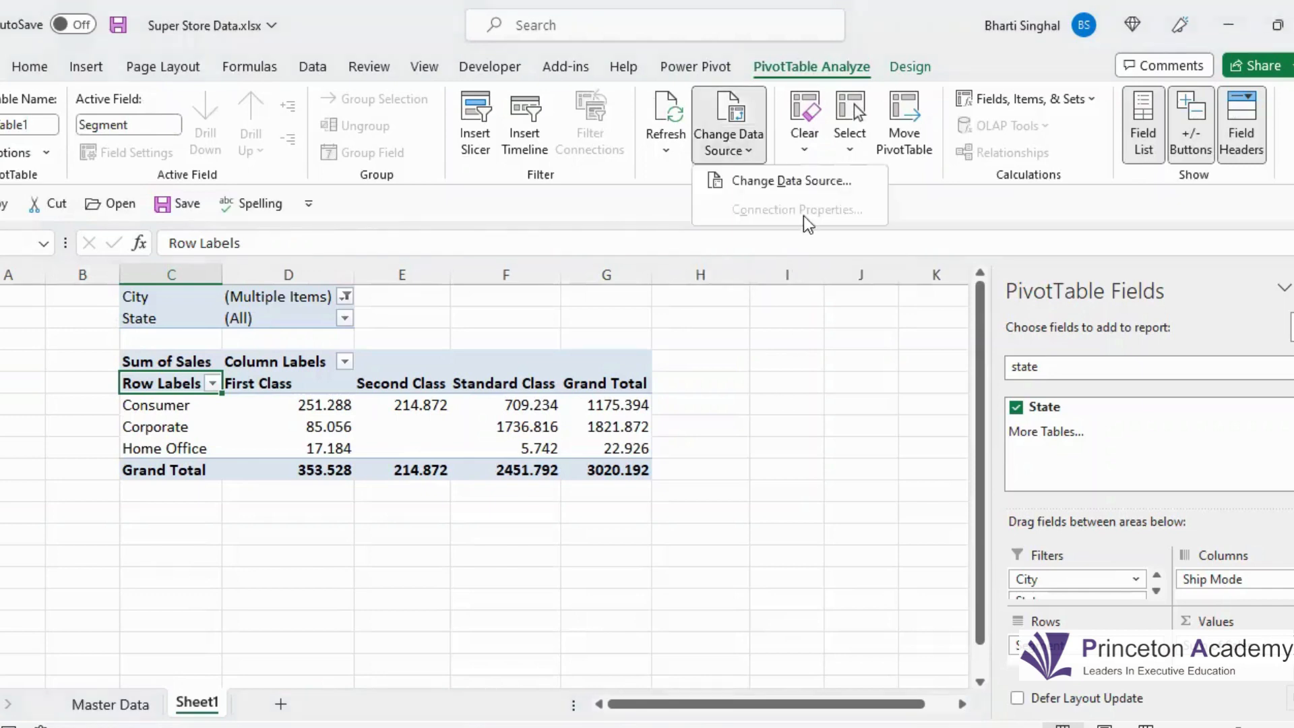
click(807, 180)
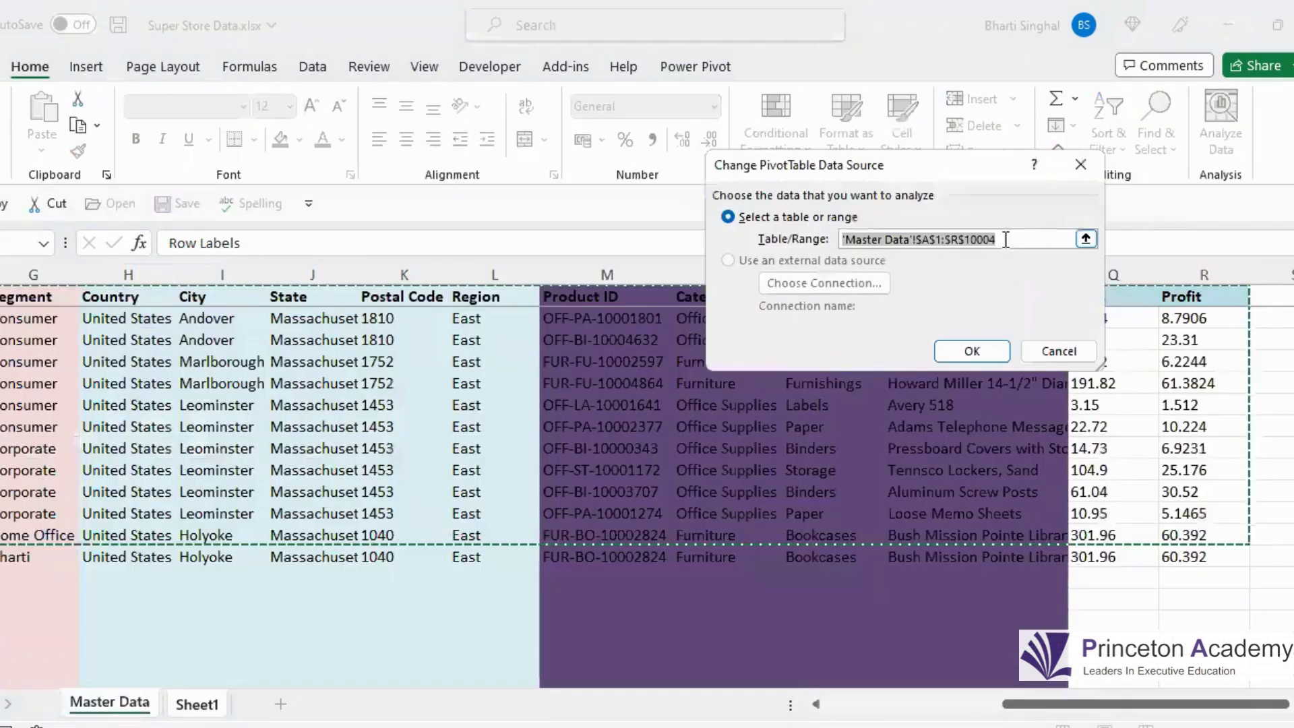
click(1006, 240)
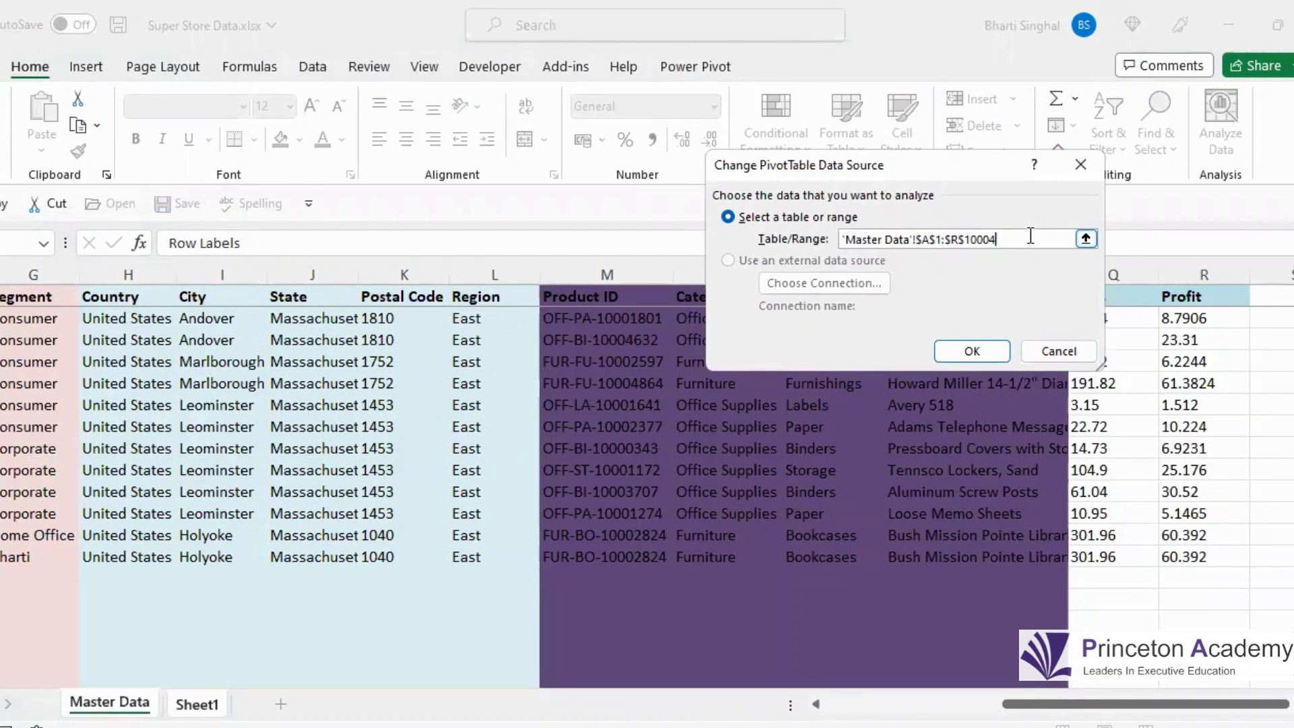
click(958, 352)
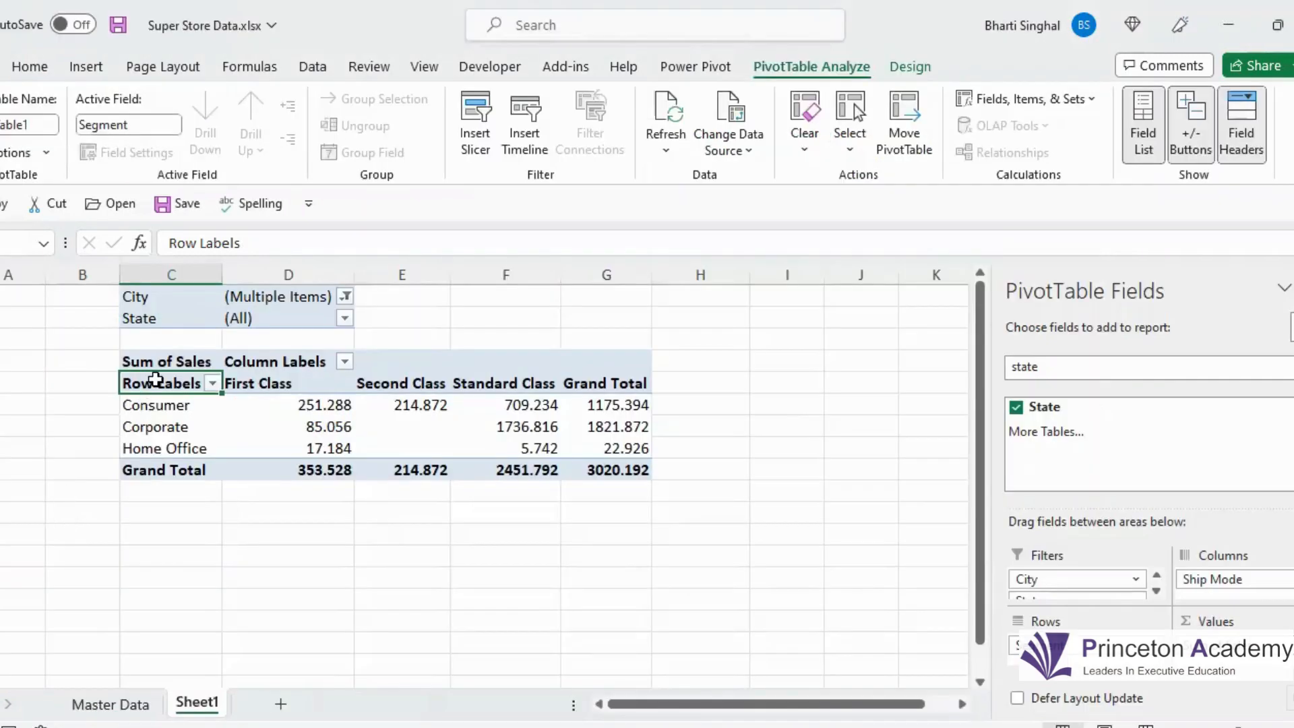
Compare the added last row in Master Data with the PivotTable on Sheet1.
right_click(155, 378)
click(121, 705)
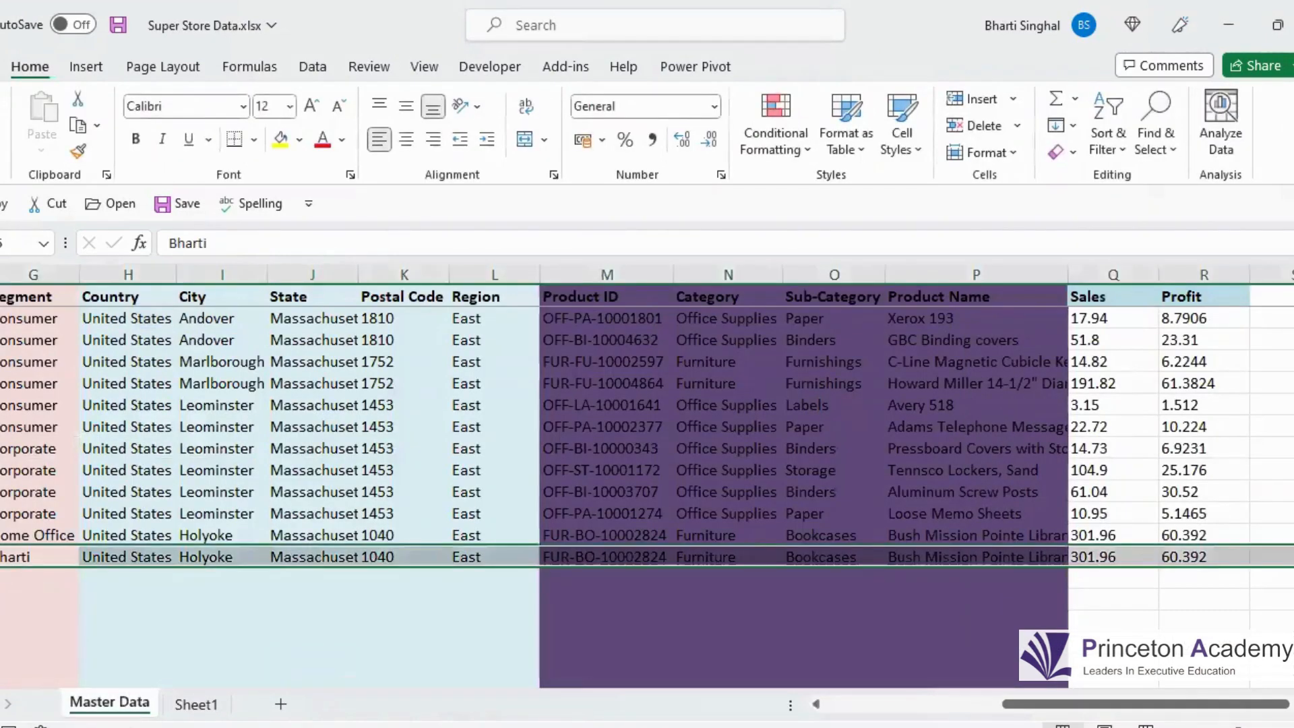
click(175, 705)
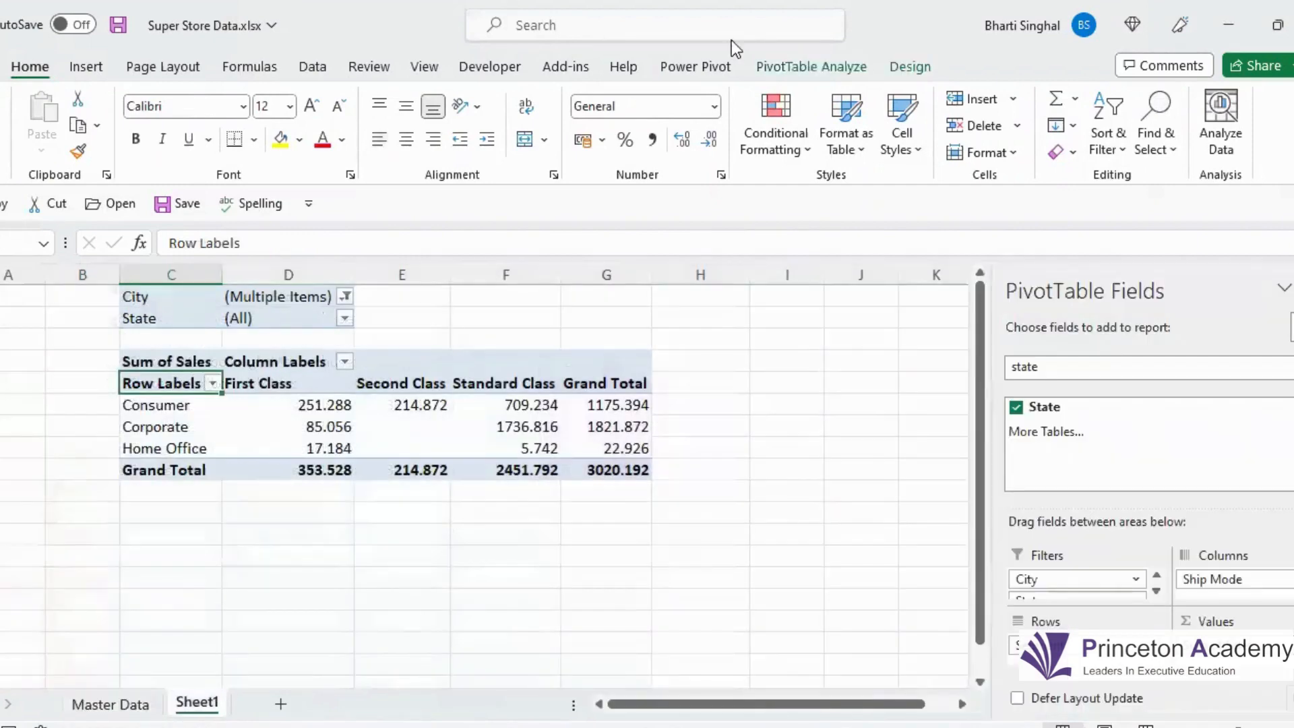
Recheck the PivotTable's Master Data range in its data source settings, accept it, and return to the Master Data sheet.
click(825, 76)
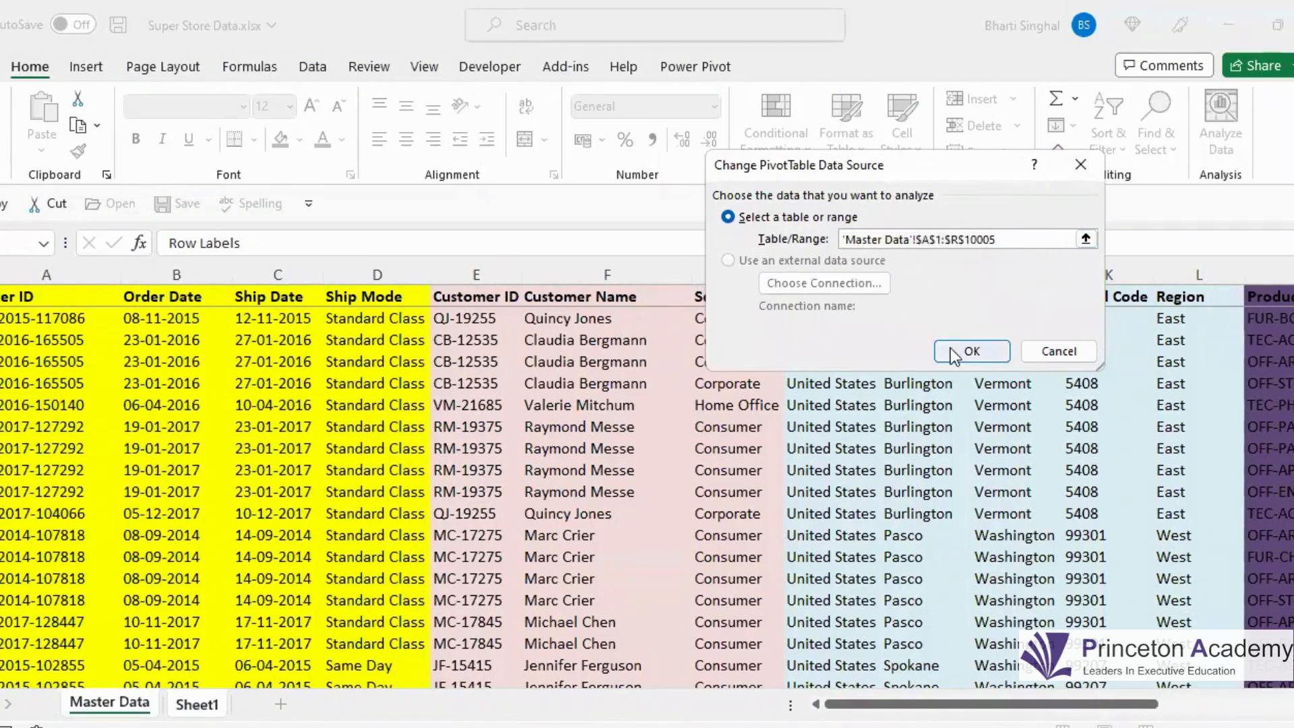
click(970, 352)
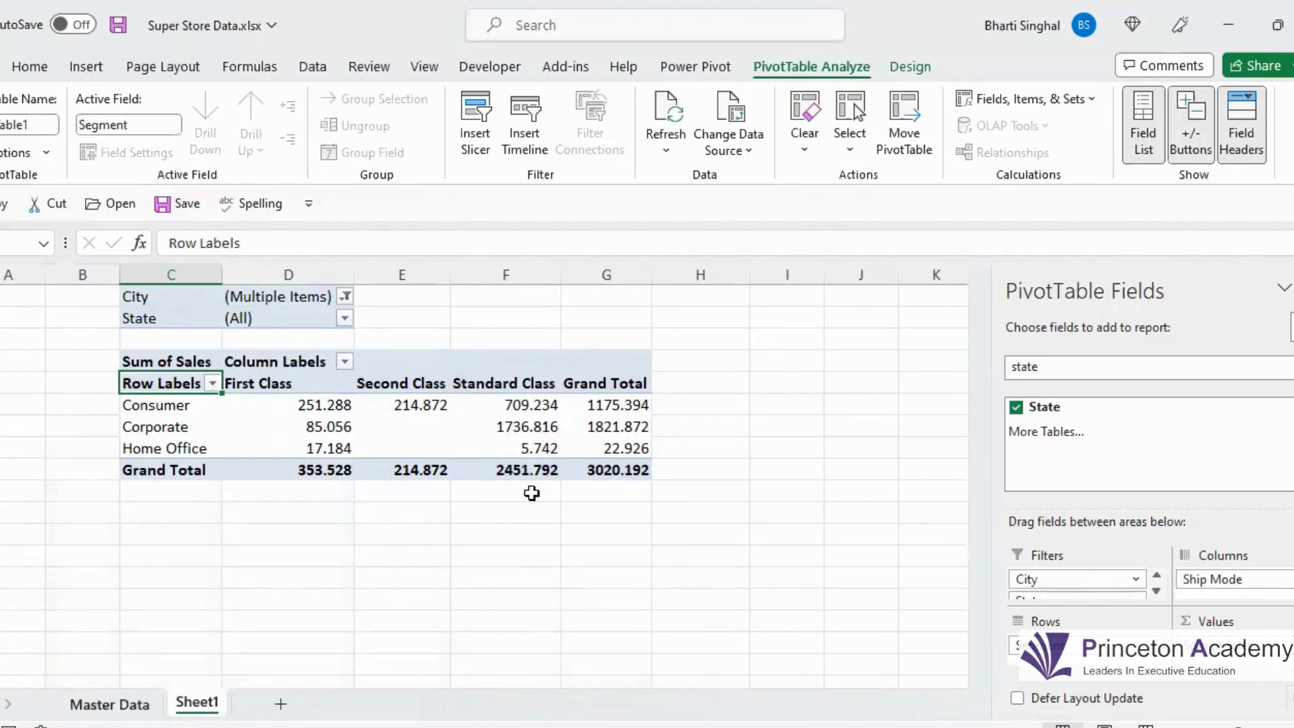
key(ctrl+Page_Up)
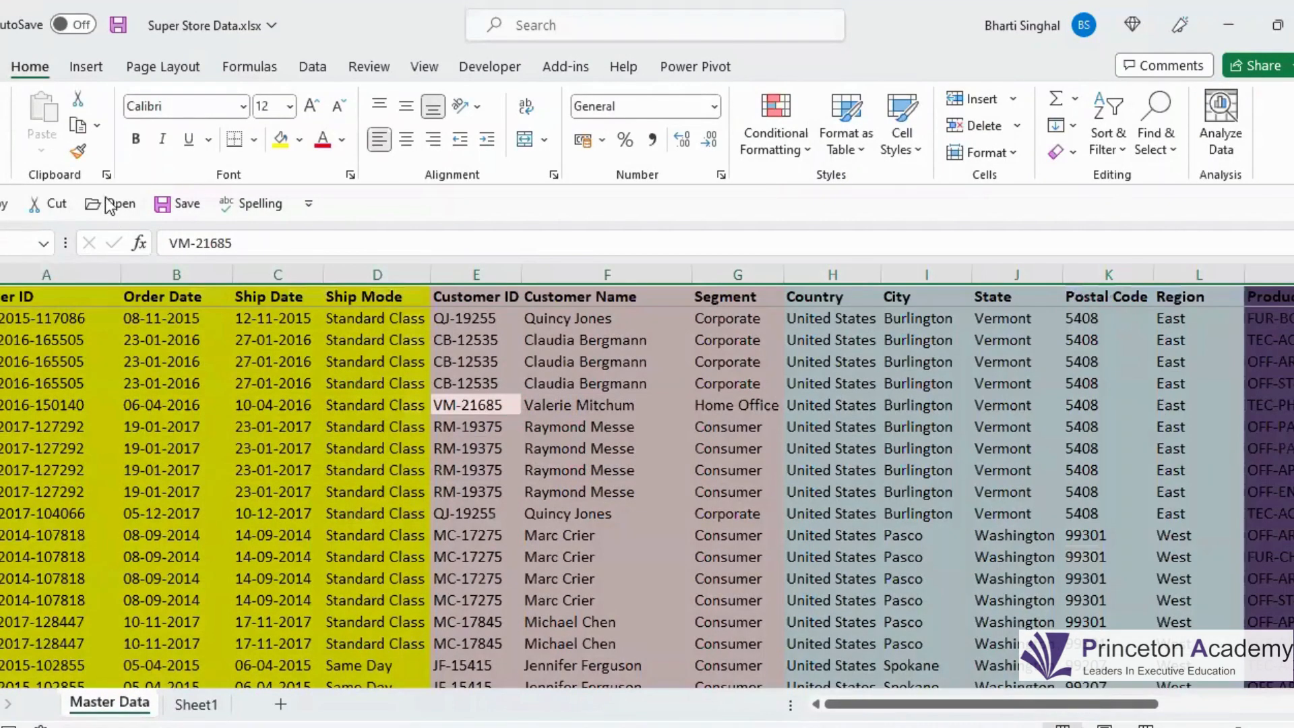
Format the Master Data range as a table with the light blue banded style and a header row.
click(858, 155)
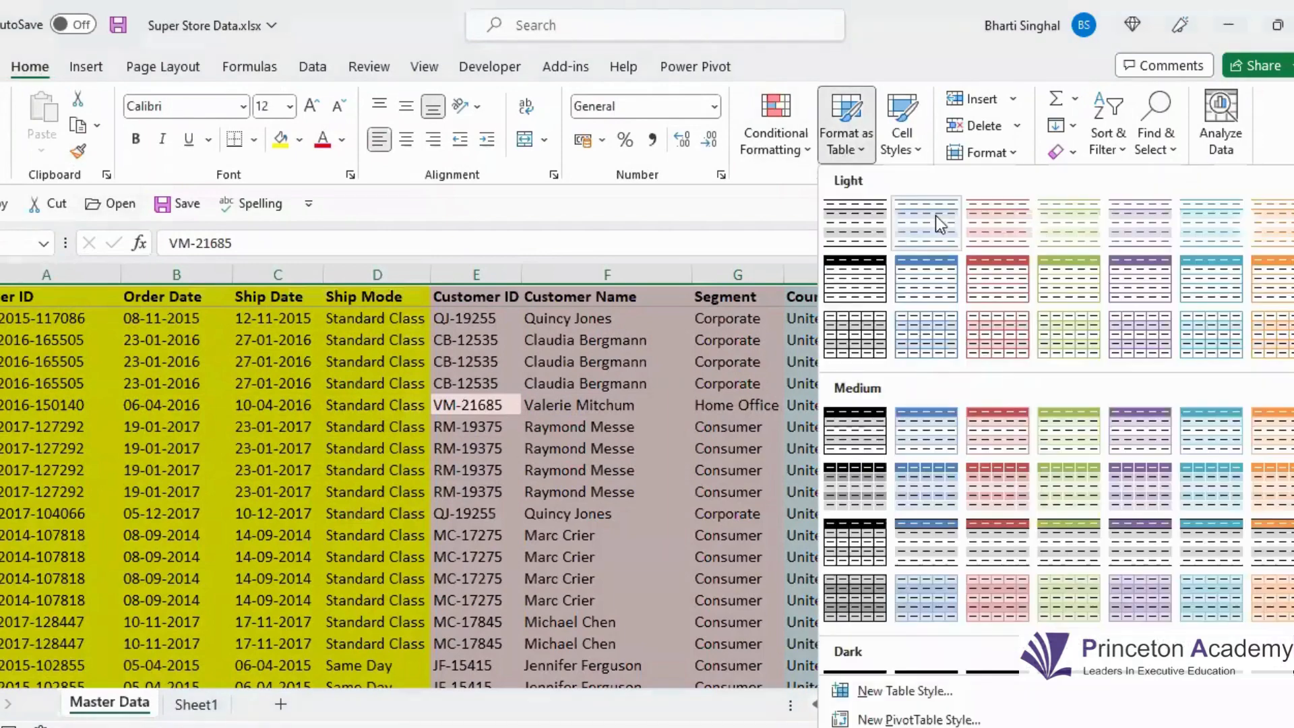
click(900, 352)
click(897, 346)
click(660, 384)
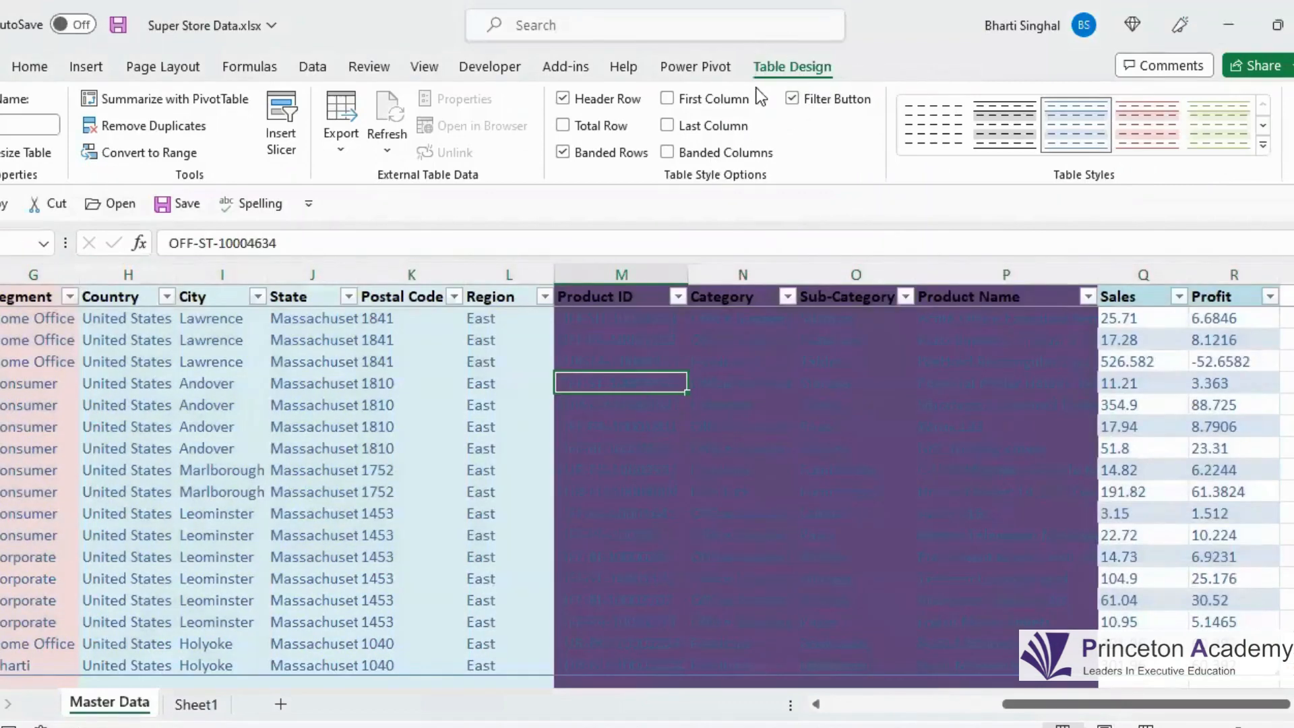
Delete the last table row, the one with a person's first name in the Segment column.
key(Down)
key(Left)
key(Left)
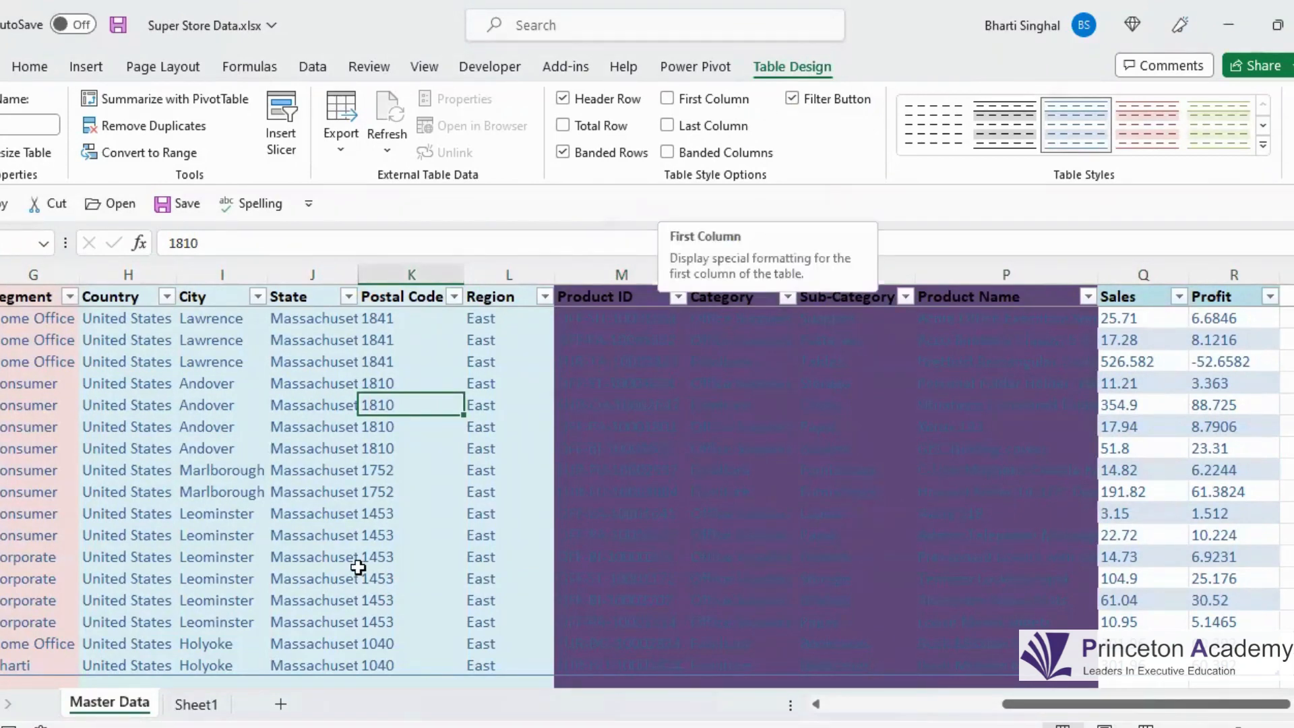
scroll(38, 629, down, 2)
click(15, 534)
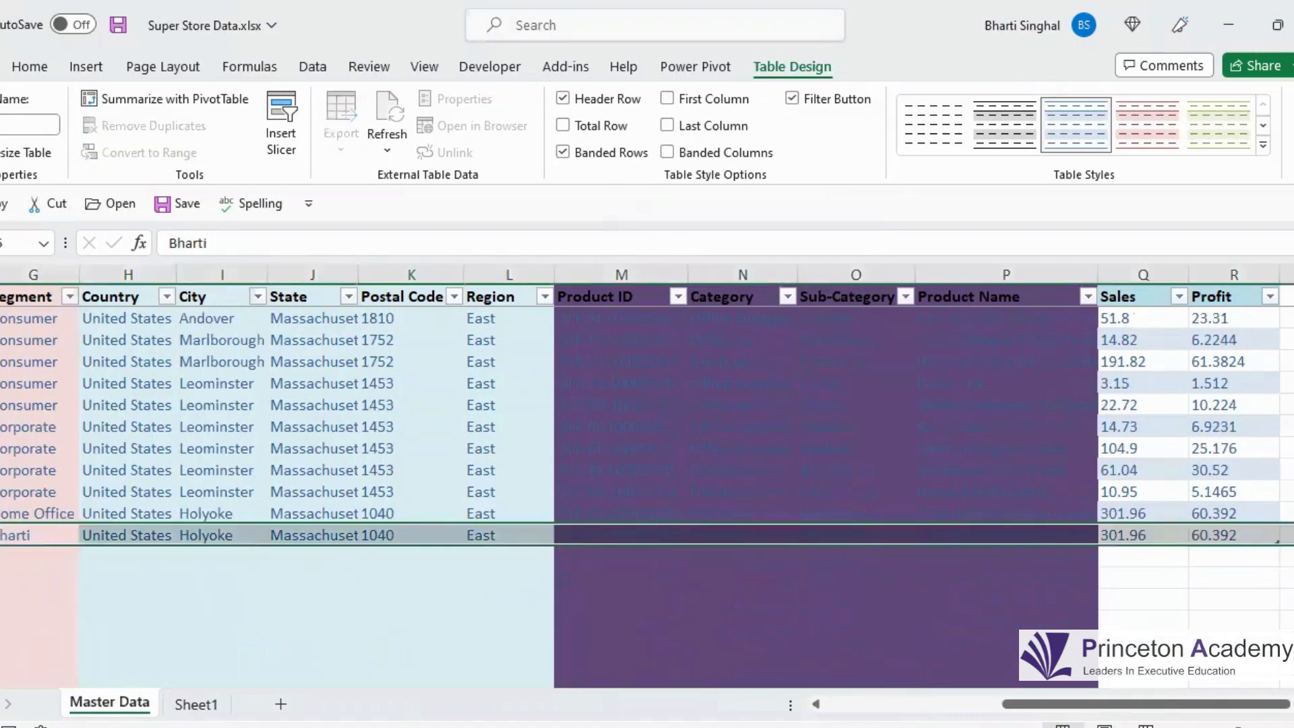
right_click(15, 534)
click(46, 360)
click(405, 643)
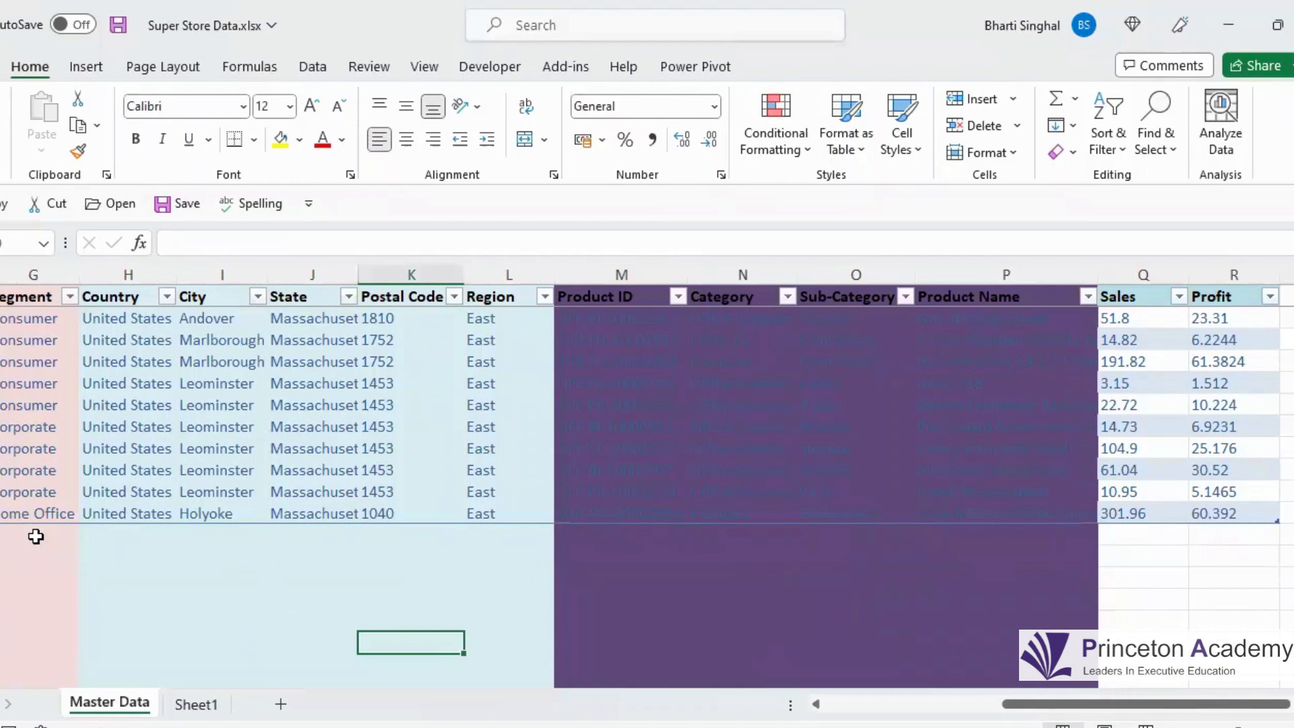
Copy the last Home Office row, paste it into the row directly beneath the table, and save the workbook.
click(13, 514)
key(ctrl+c)
click(30, 536)
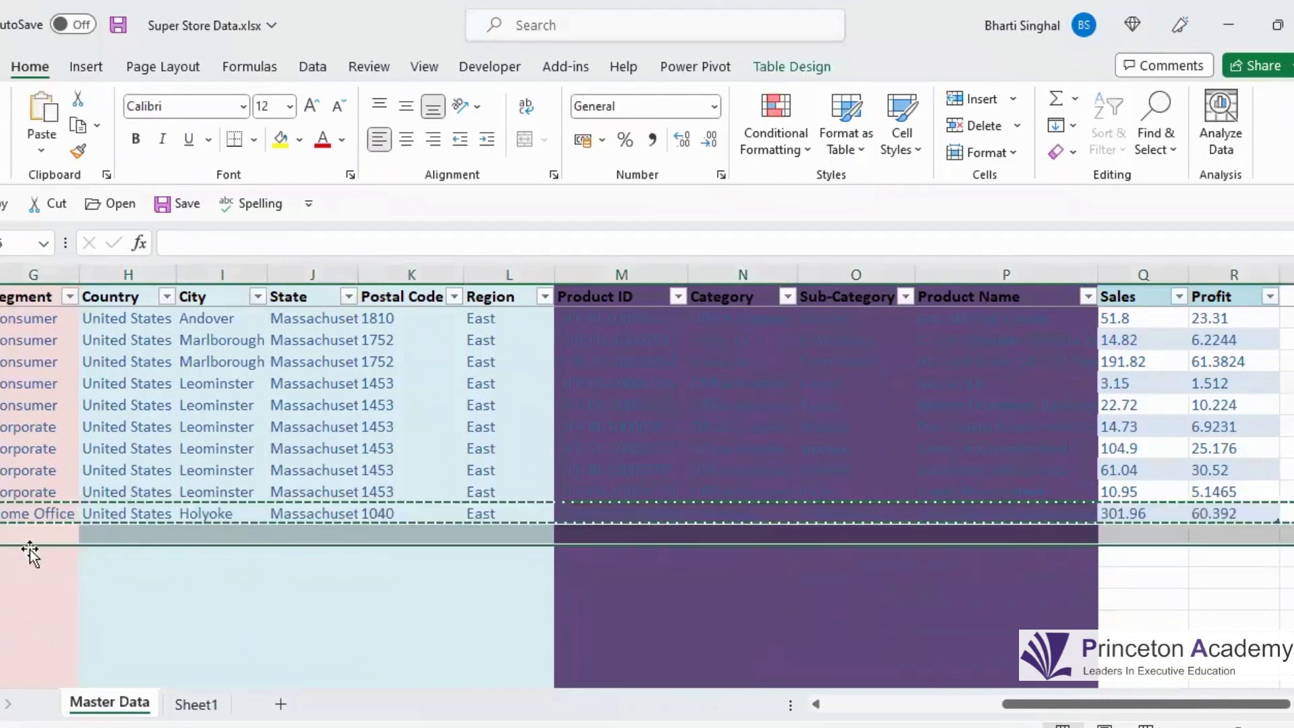
key(ctrl+v)
click(379, 660)
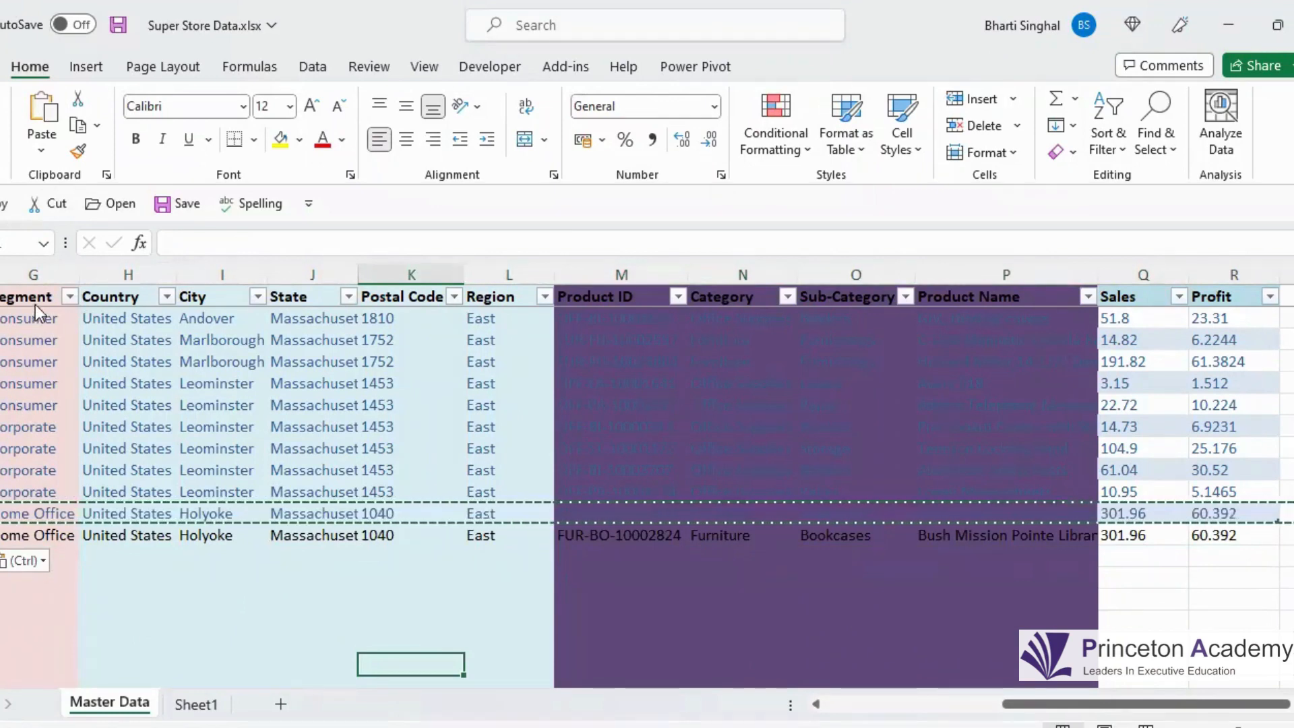
key(ctrl+s)
click(479, 594)
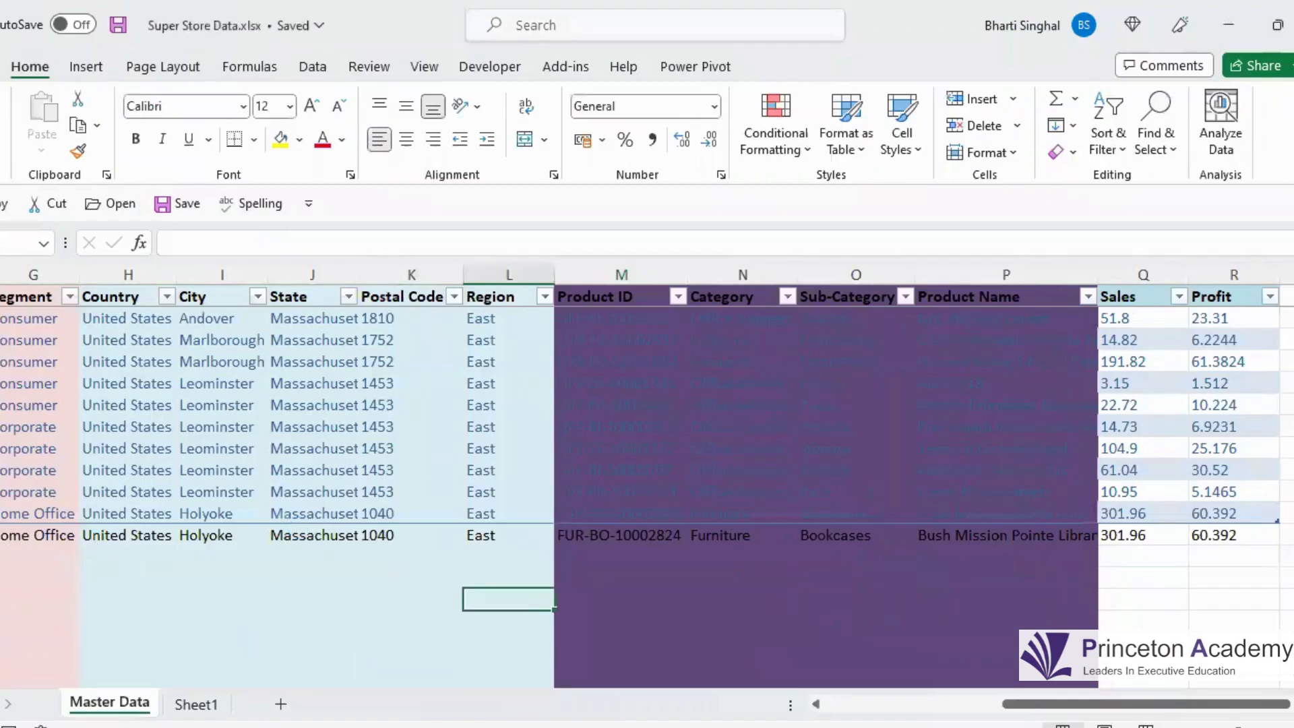
Delete the pasted Home Office row beneath the table.
click(13, 535)
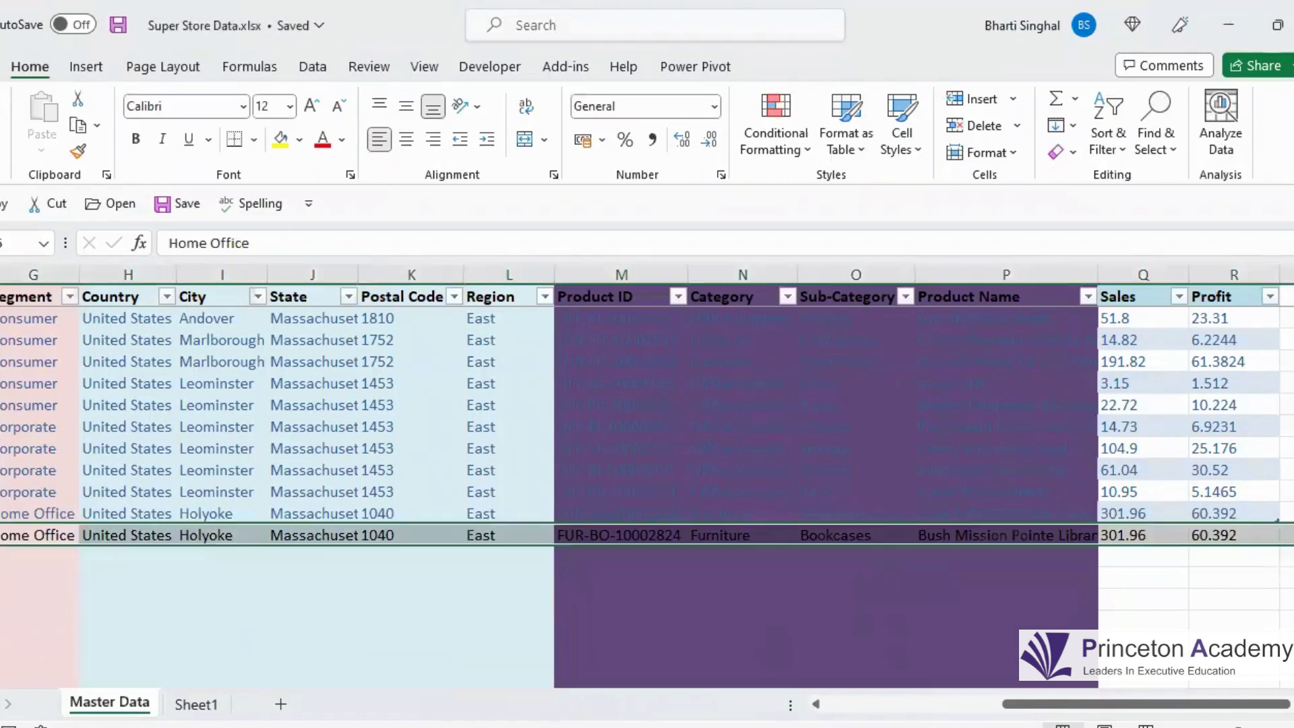
key(Delete)
click(312, 577)
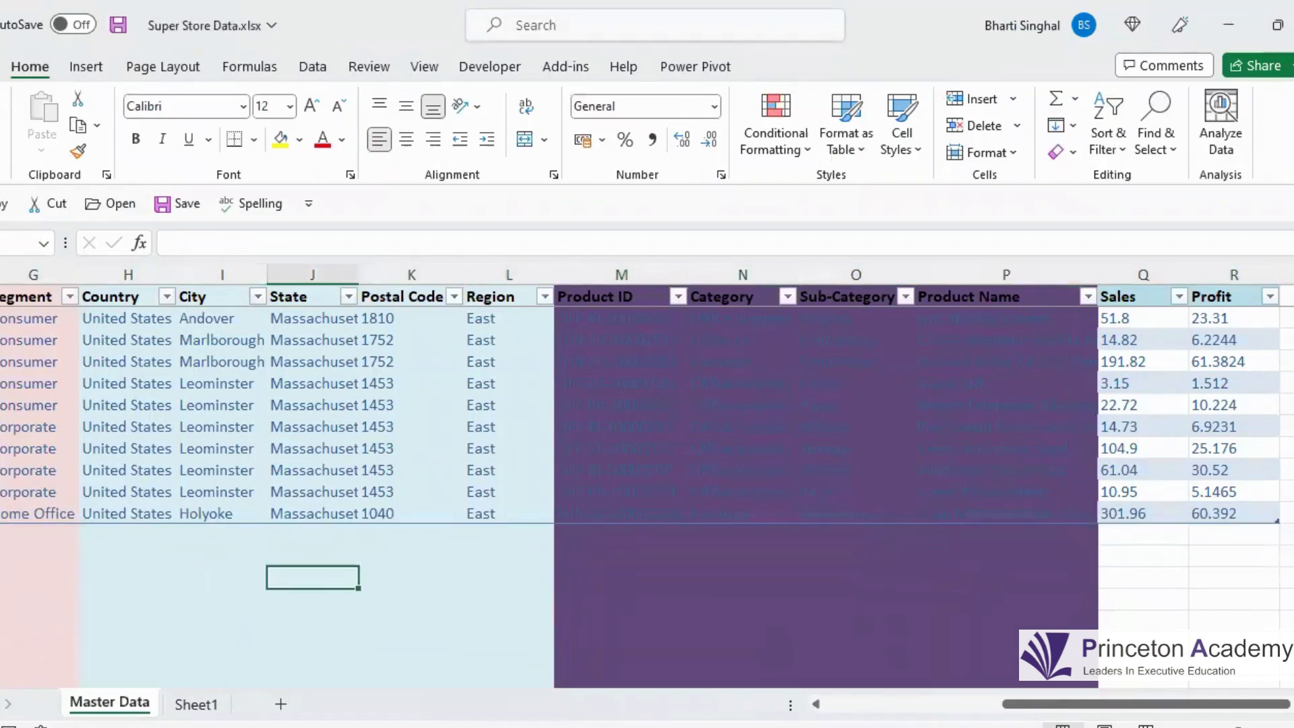
Rename the Master Data table as Orders.
click(590, 426)
click(793, 66)
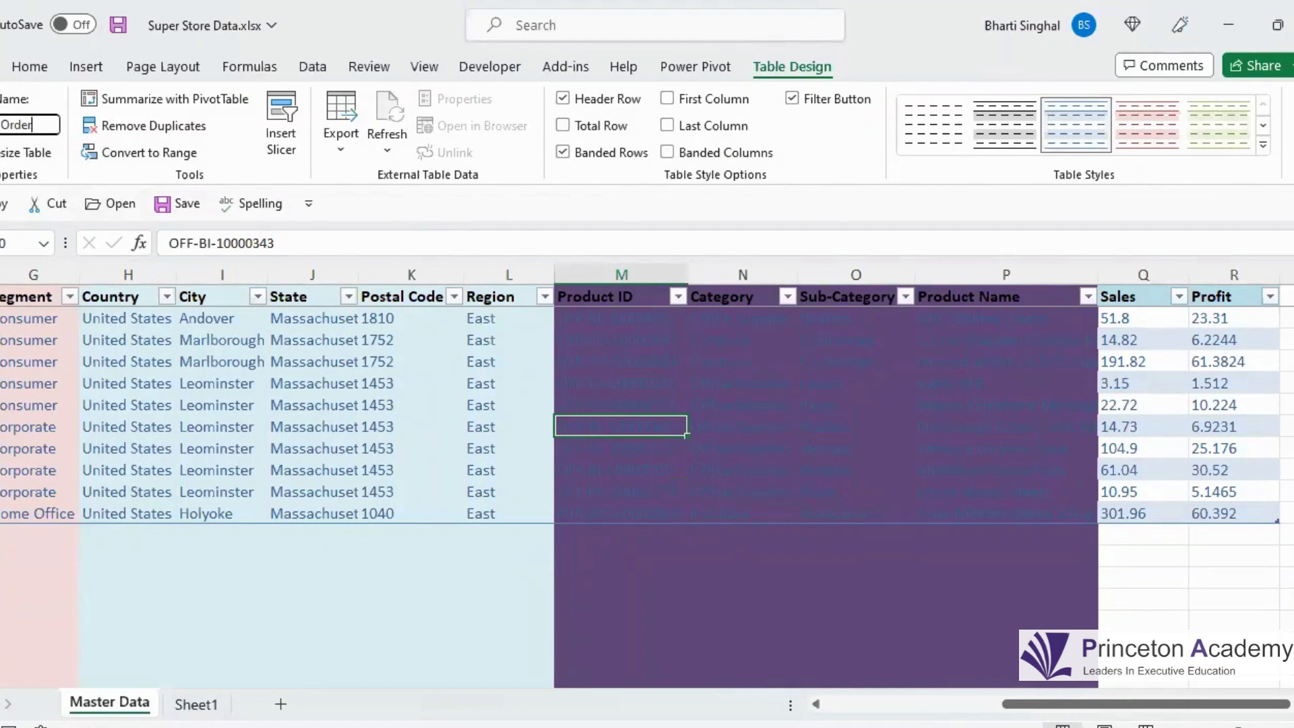
key(BackSpace)
key(BackSpace)
key(BackSpace)
key(BackSpace)
key(BackSpace)
text(s)
key(Return)
click(766, 615)
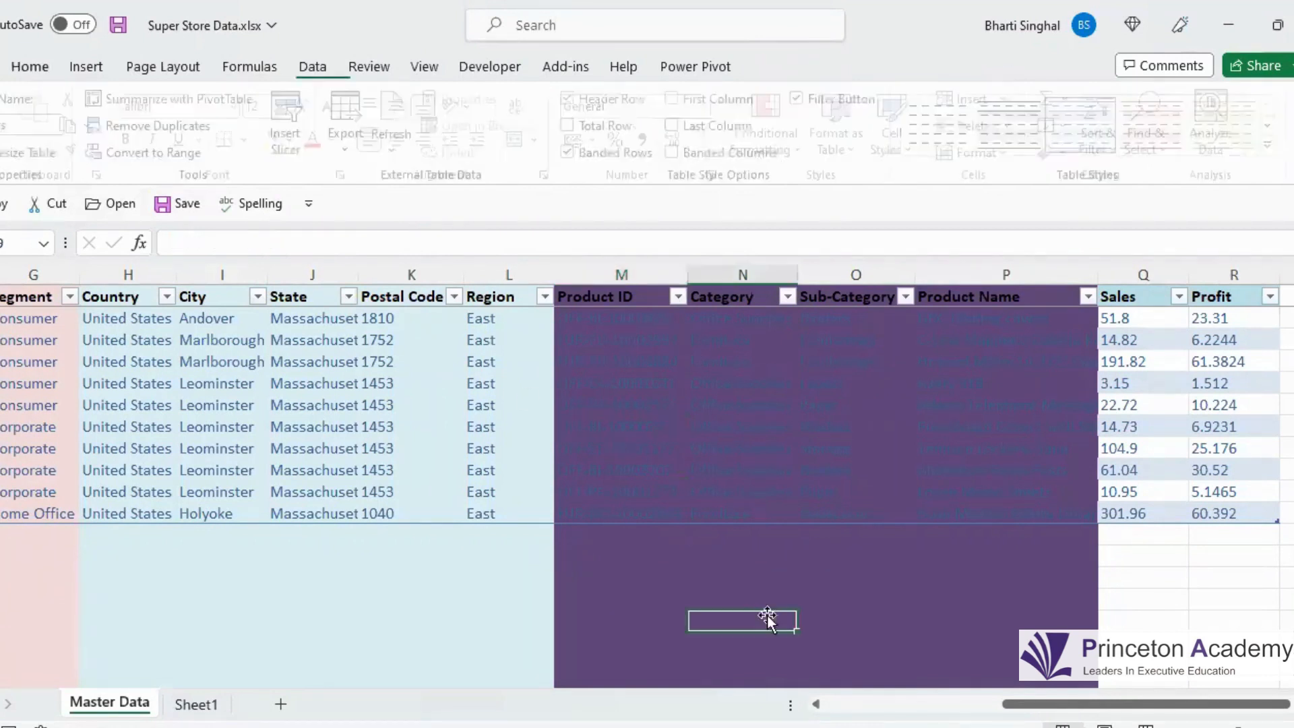
click(621, 448)
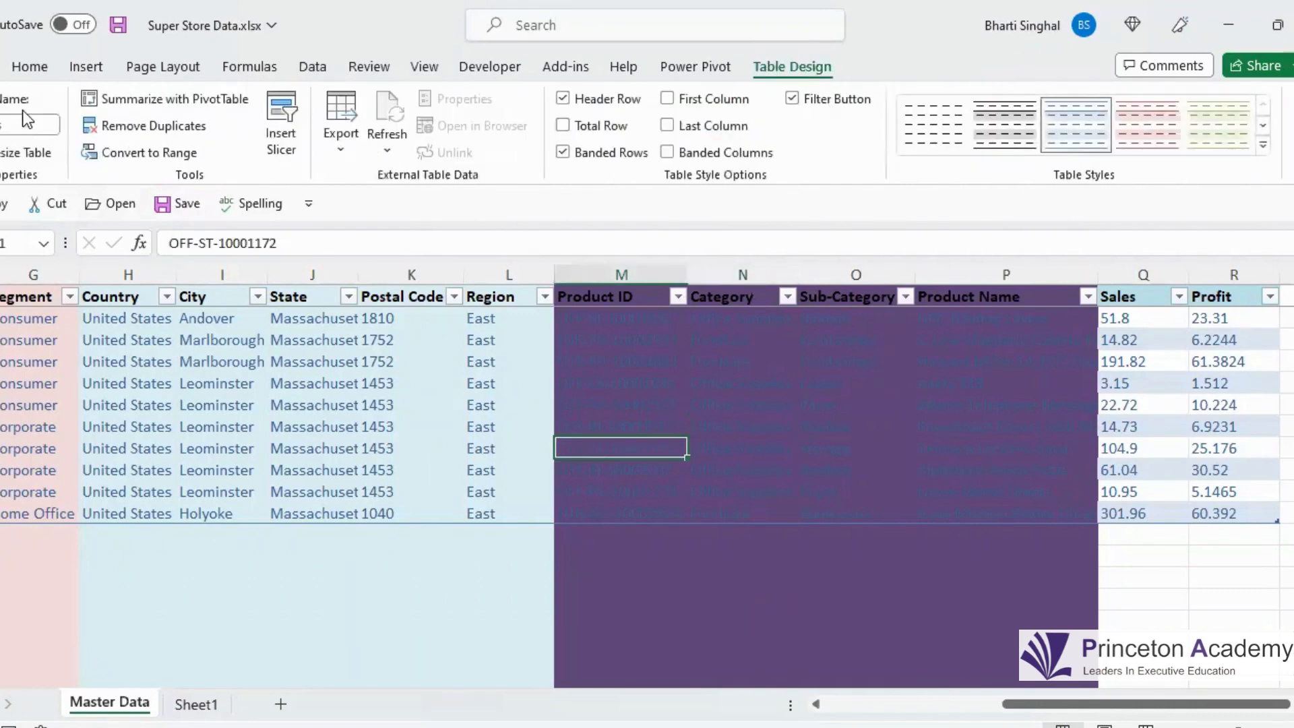
click(270, 617)
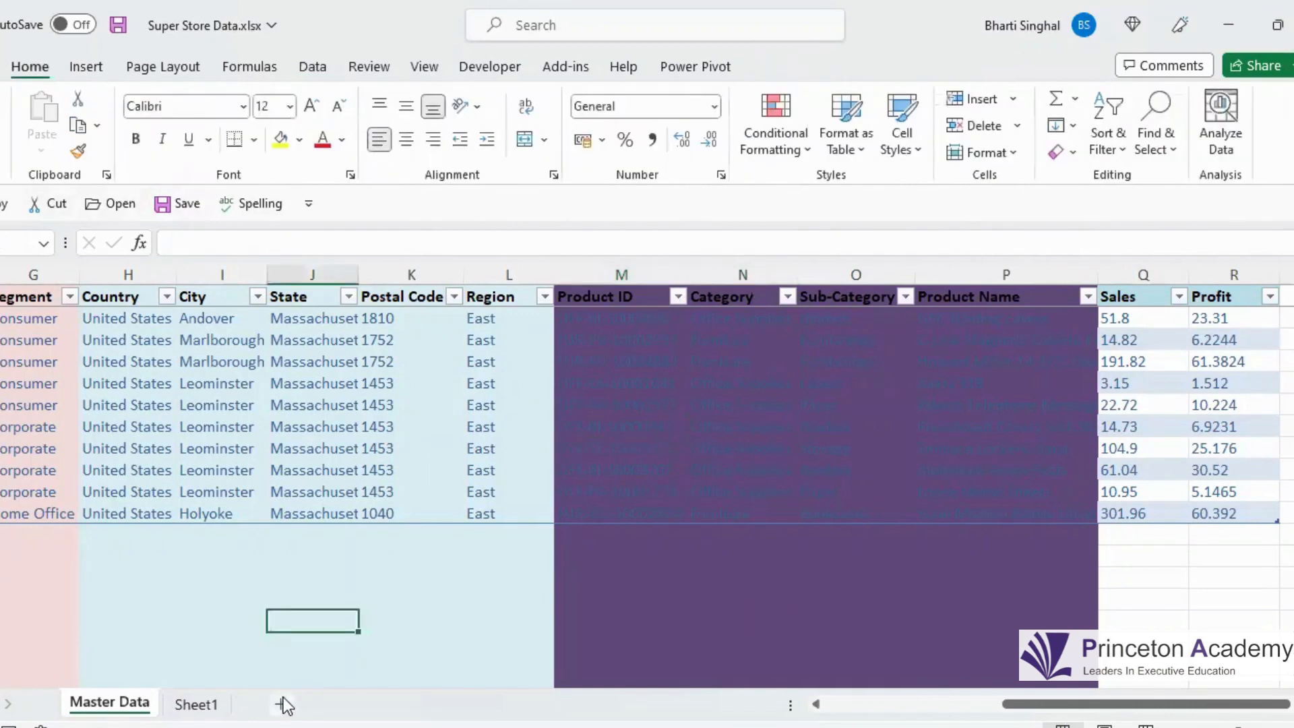
Add a new worksheet and create a PivotTable from the Orders table at its cell C2.
click(280, 704)
click(149, 319)
click(91, 67)
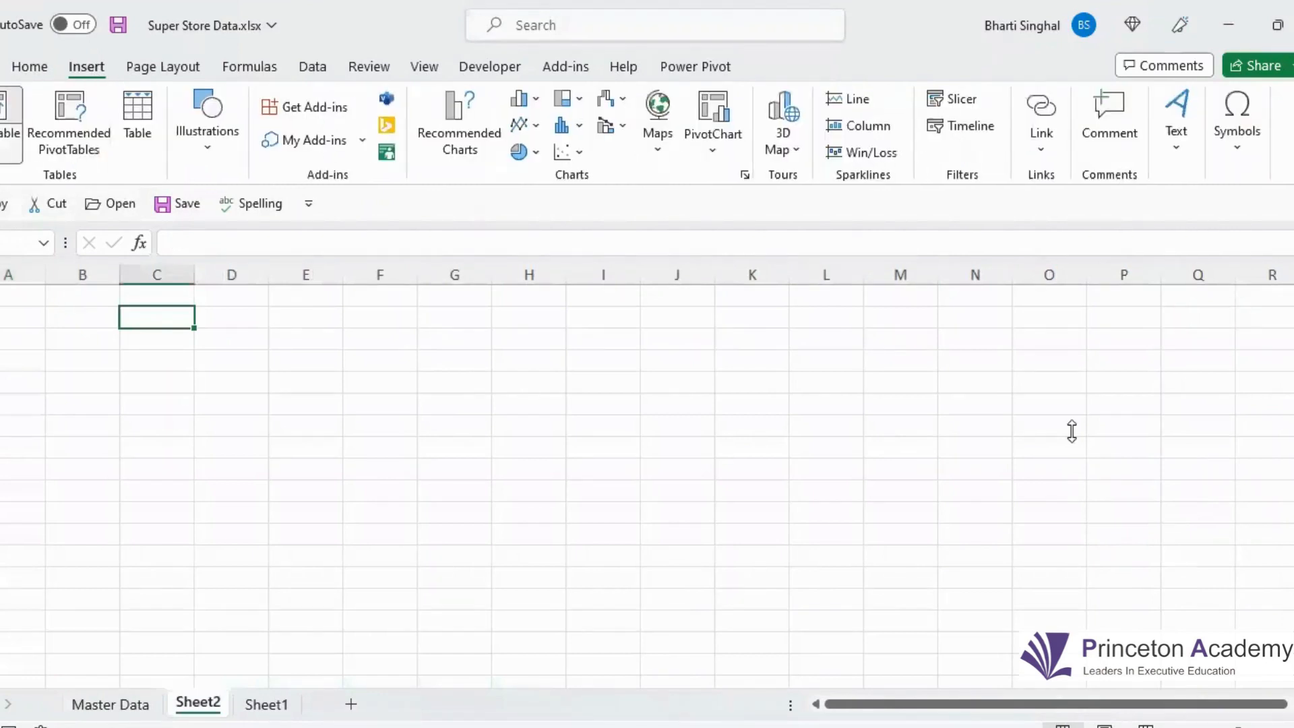
text(Orders)
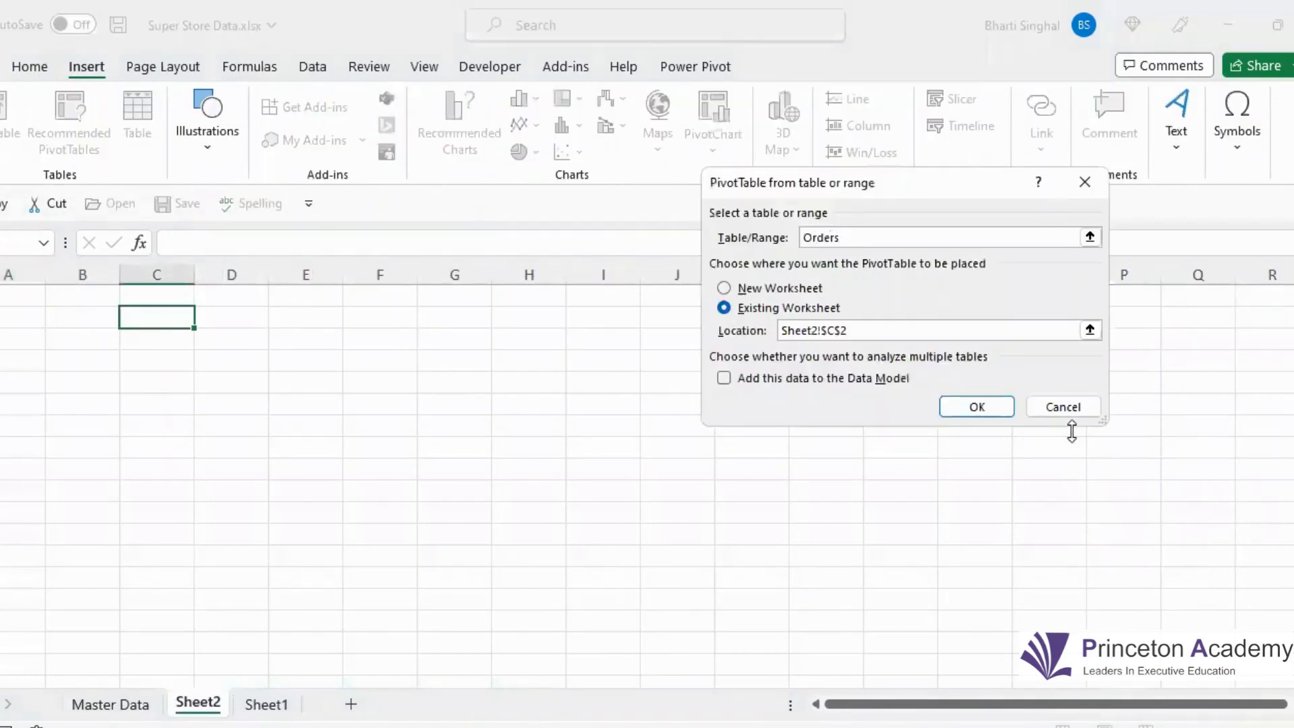
click(984, 412)
Find the Segment and Sales fields and place Segment in Rows and Sales in Values.
click(1058, 366)
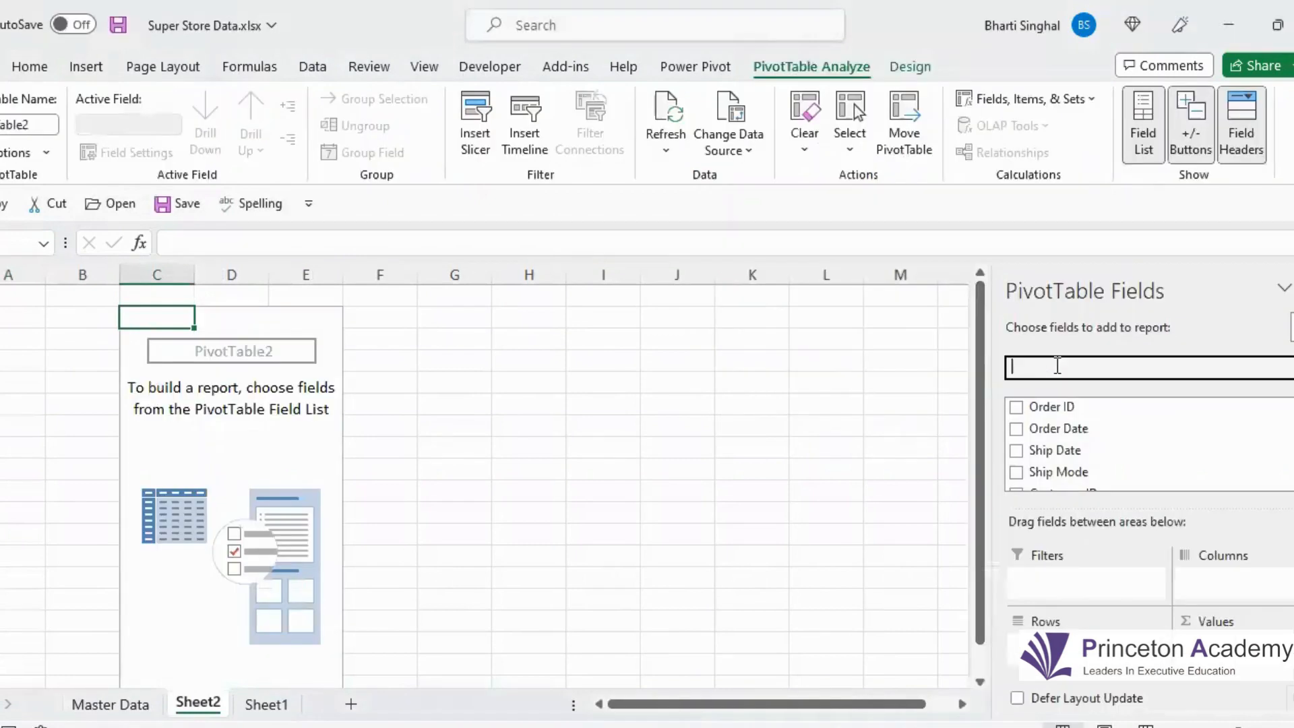
text(seg)
drag(1069, 407, 1074, 644)
drag(1037, 364, 891, 336)
text(sal)
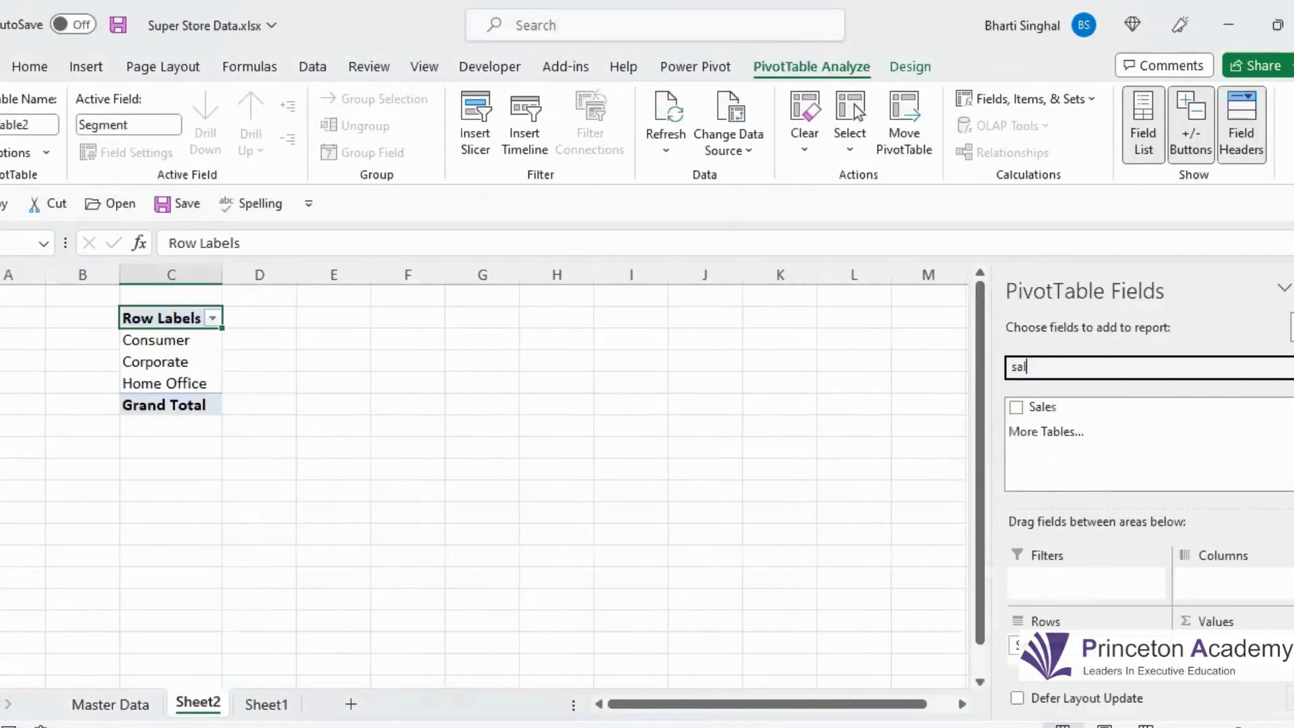
drag(1088, 408, 1264, 664)
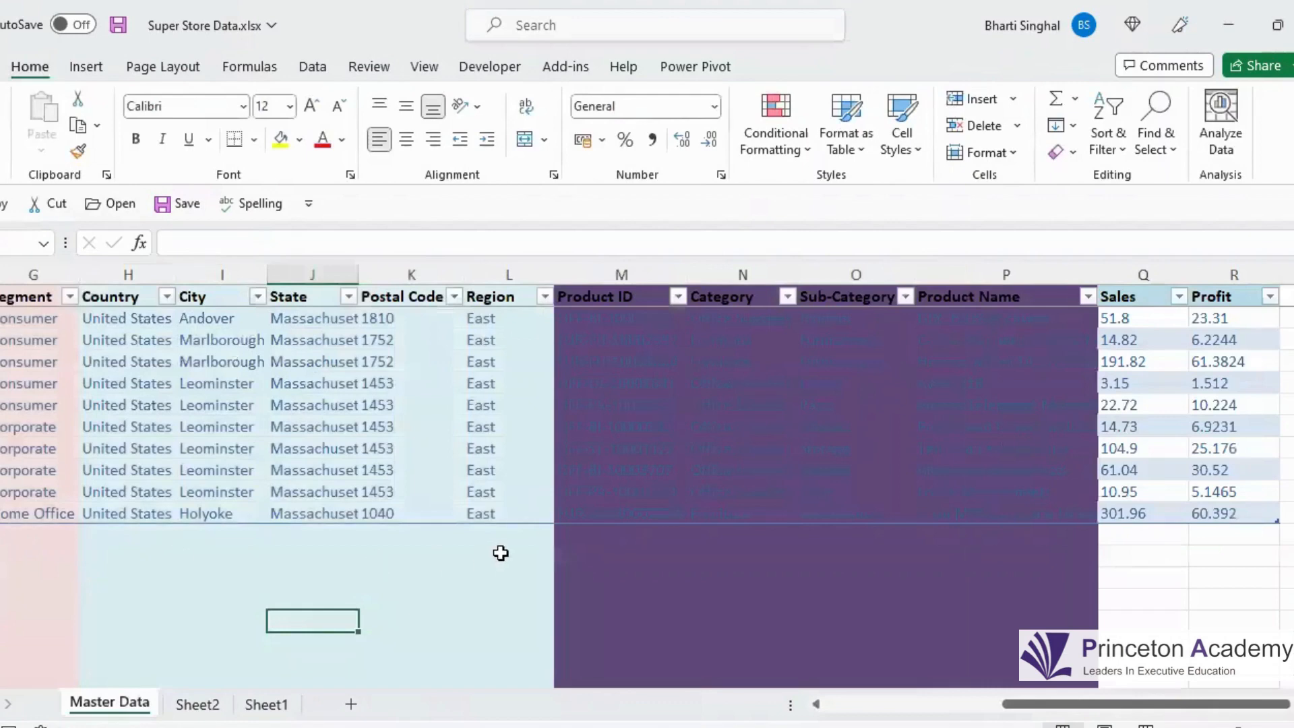
Enter a person's first name as the Segment in the row directly beneath the Orders table on Master Data.
click(837, 549)
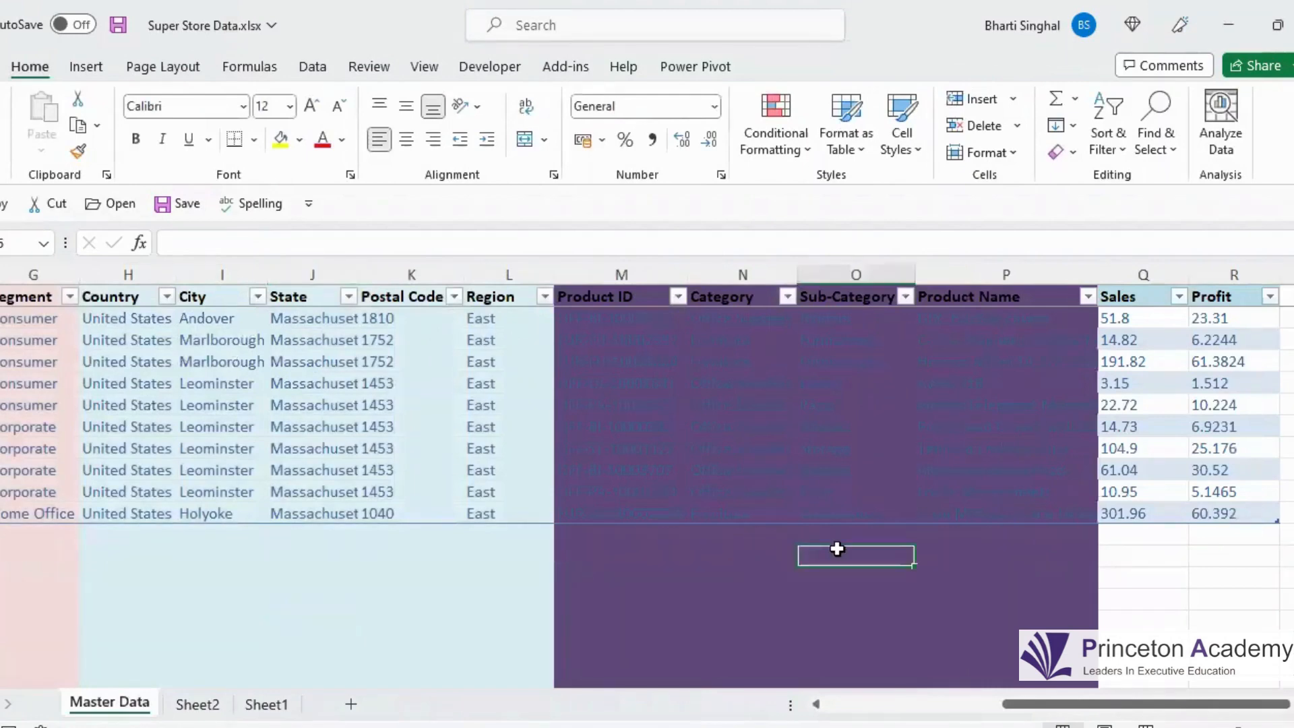
key(Home)
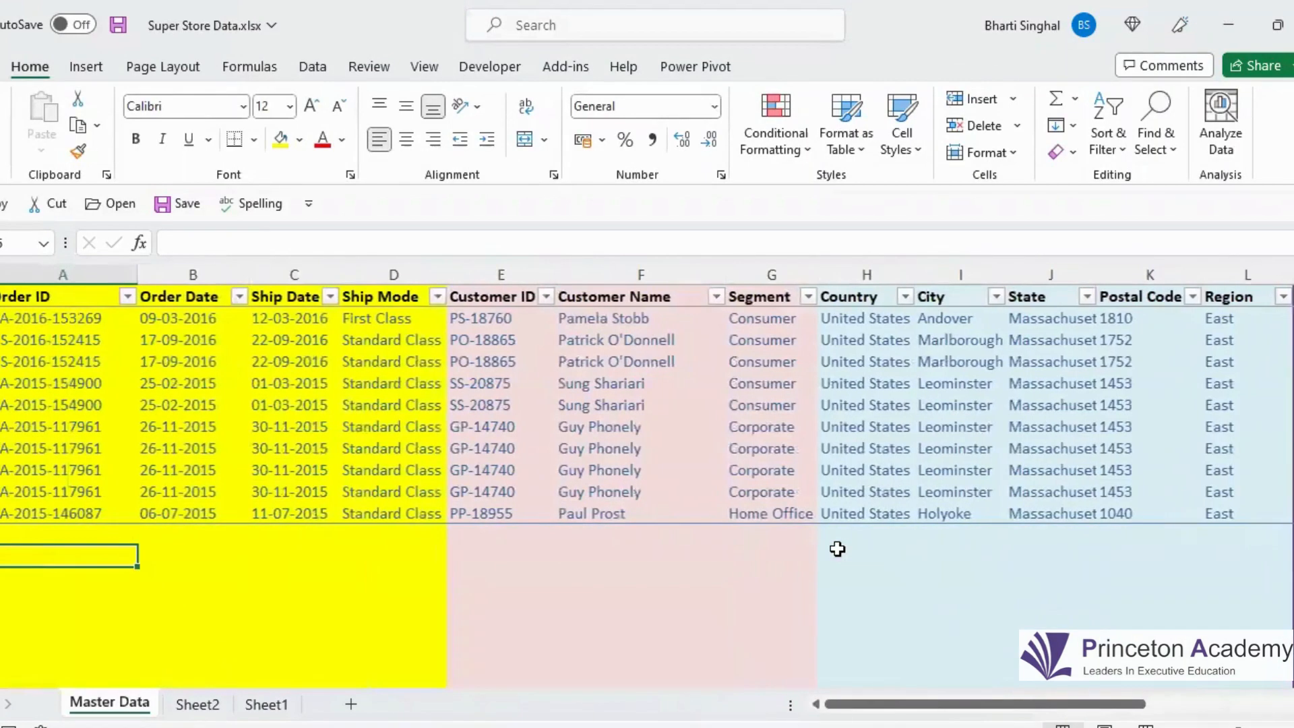
key(Up)
key(Right)
key(Right)
key(Right)
key(Right)
key(Right)
key(Right)
text(BHar)
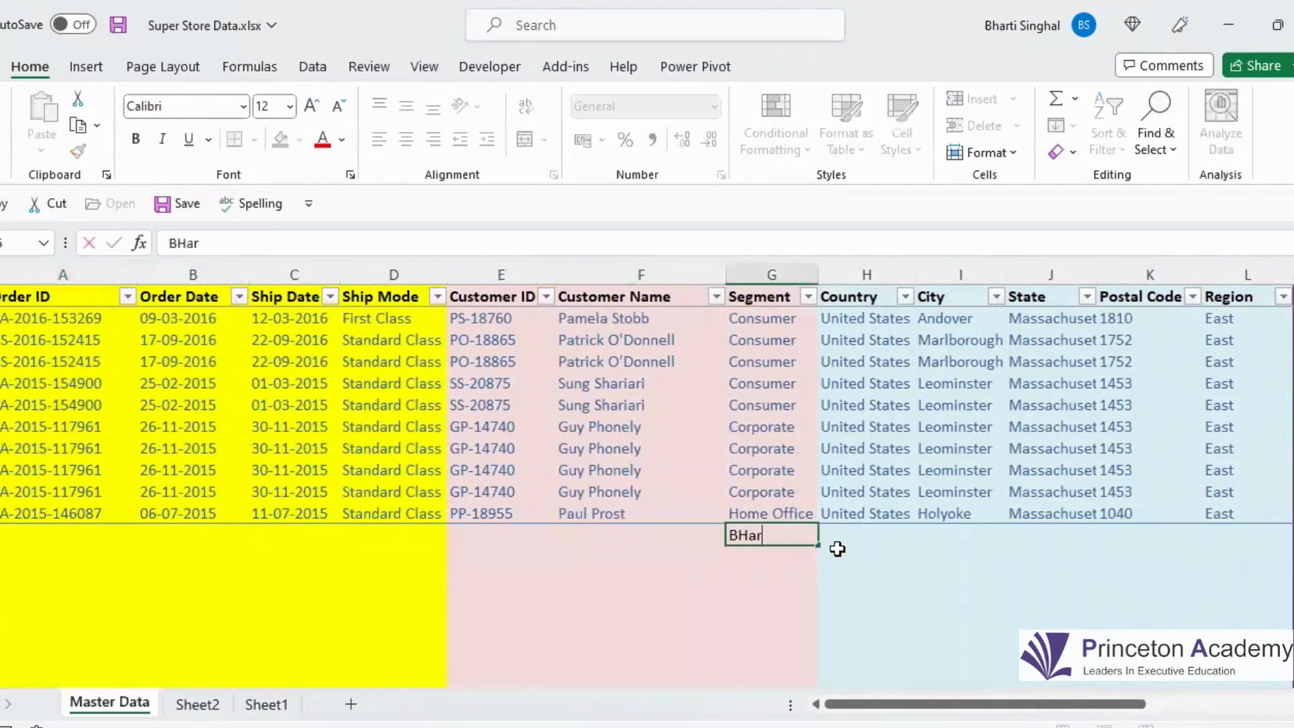
key(Right)
Move across the new row from its Country cell to the product columns.
key(Right)
key(Right)
key(Right)
key(Right)
key(Right)
key(Right)
key(Right)
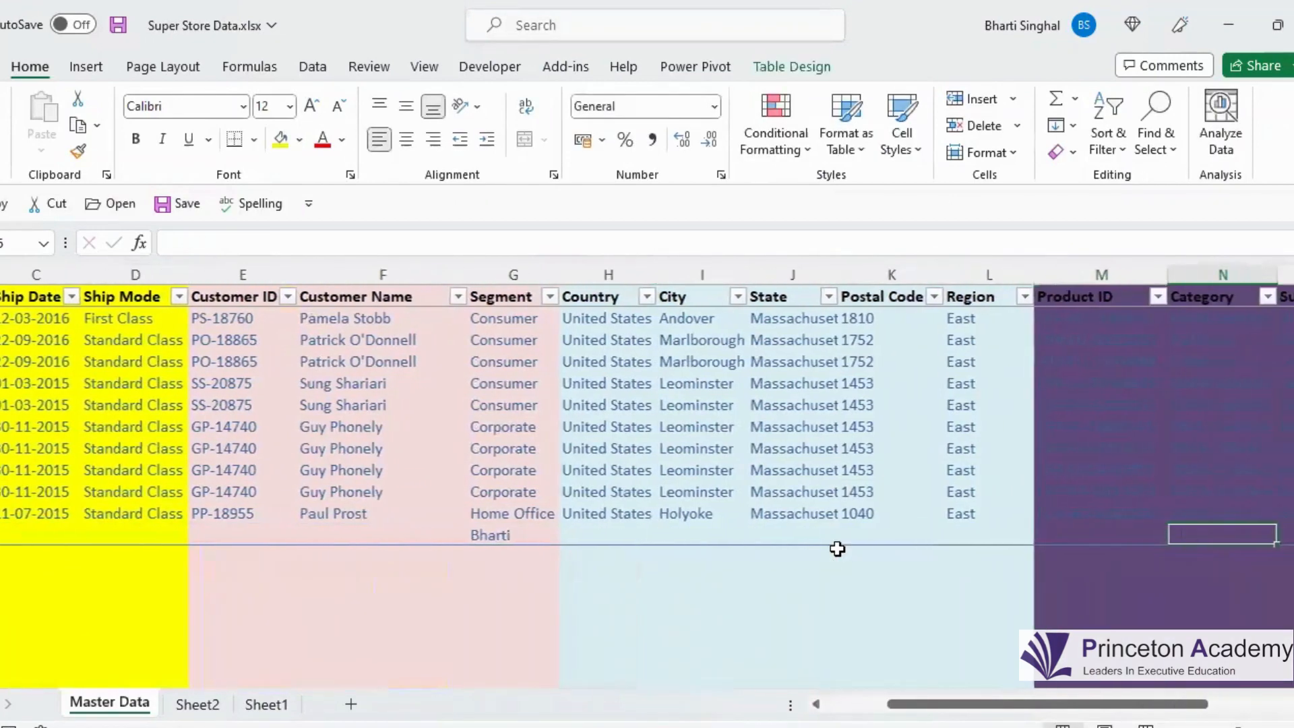
Enter 100 as the Sales value in the newly added last row of the Master Data table.
key(Right)
key(Right)
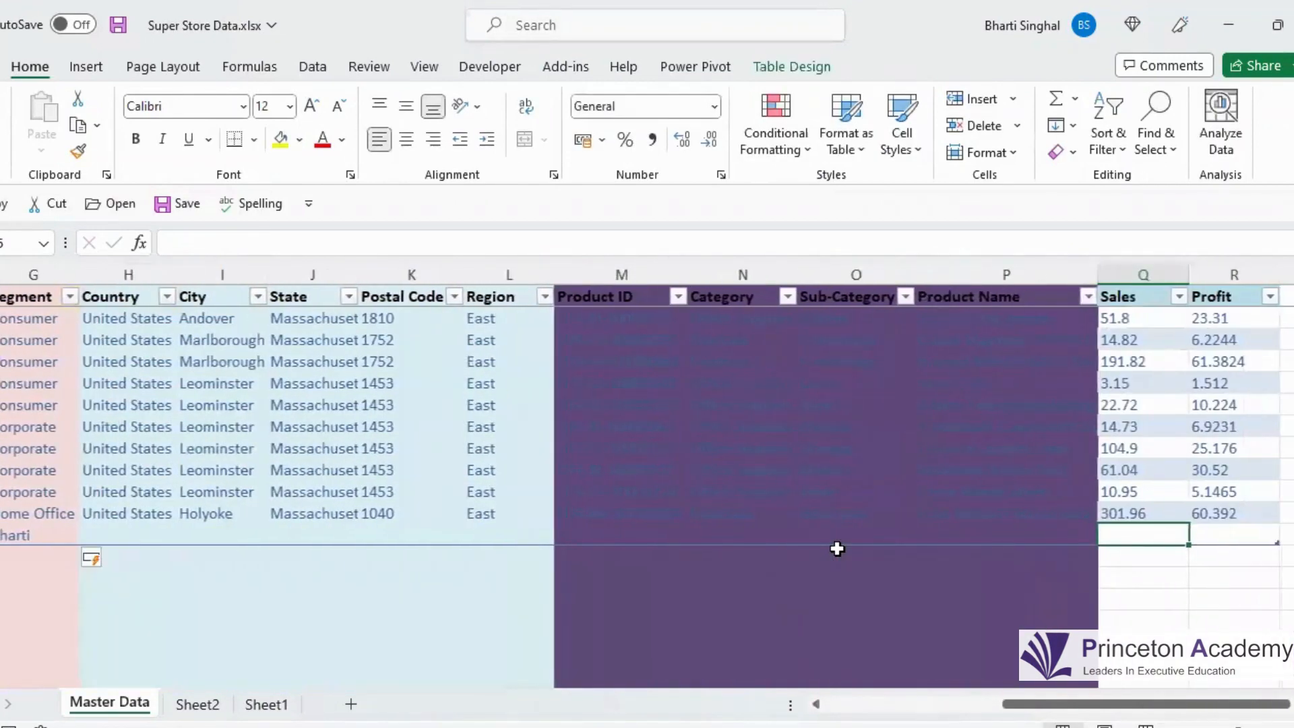
text(100)
key(Left)
key(Left)
key(Left)
key(Left)
key(Left)
key(Left)
key(Left)
key(Left)
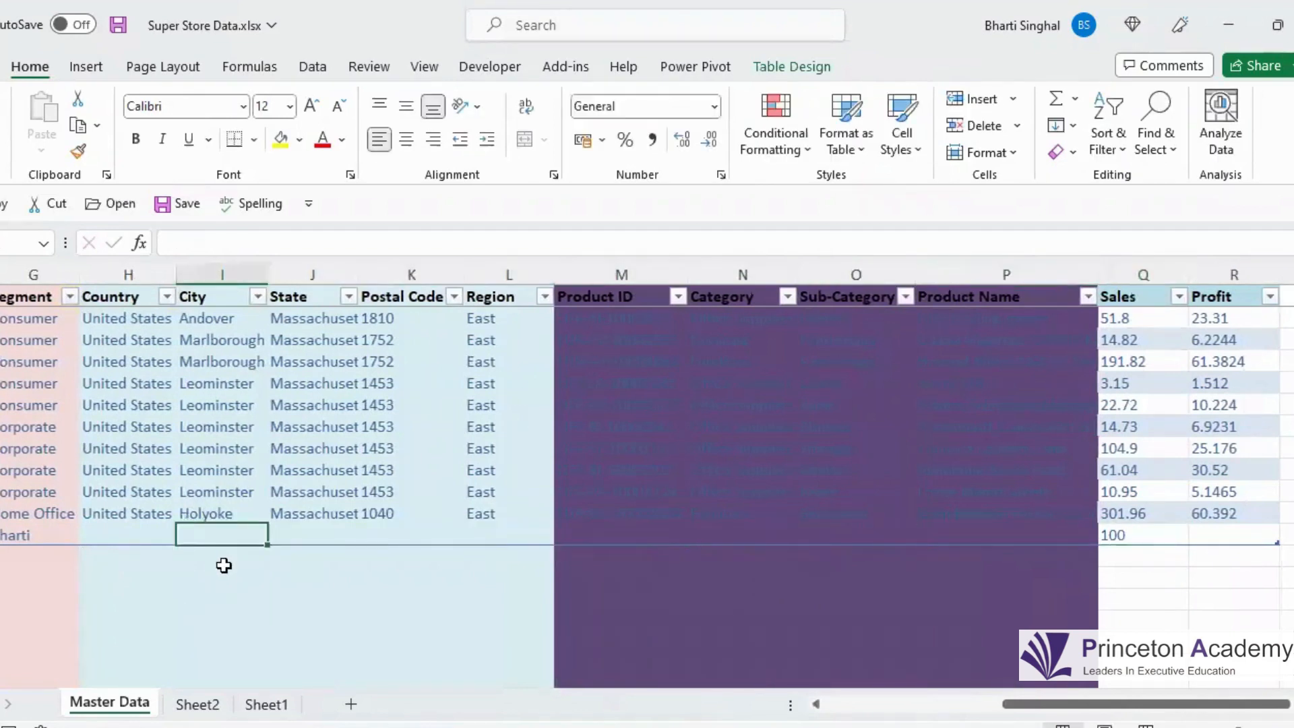
click(0, 534)
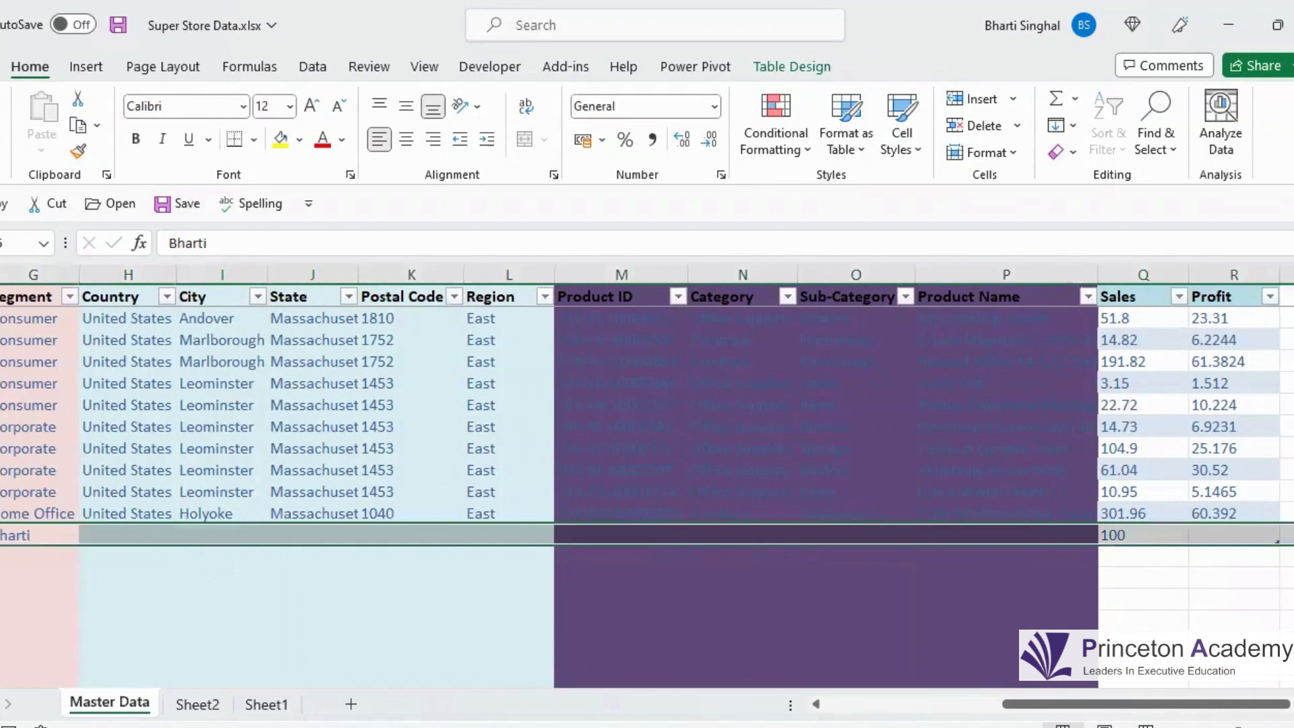
Refresh the pivot table on Sheet2 so it picks up the row added to Master Data.
click(258, 709)
right_click(166, 381)
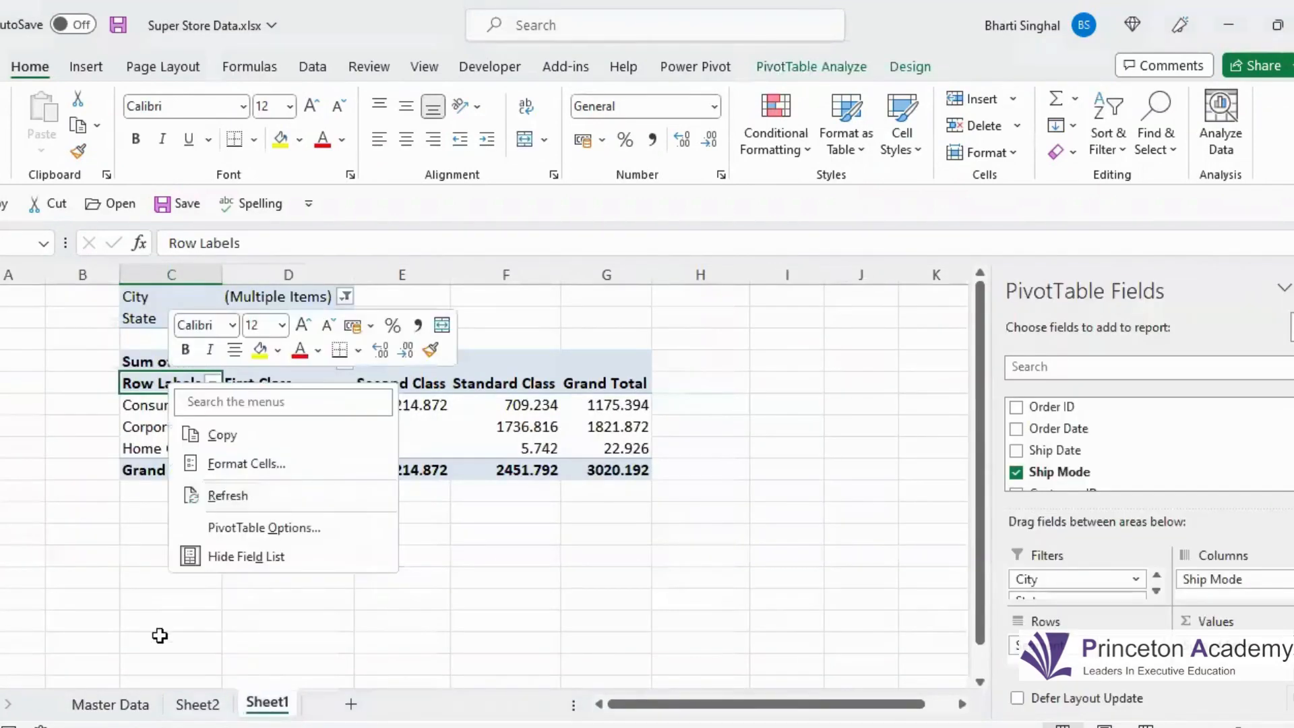
click(197, 705)
right_click(187, 320)
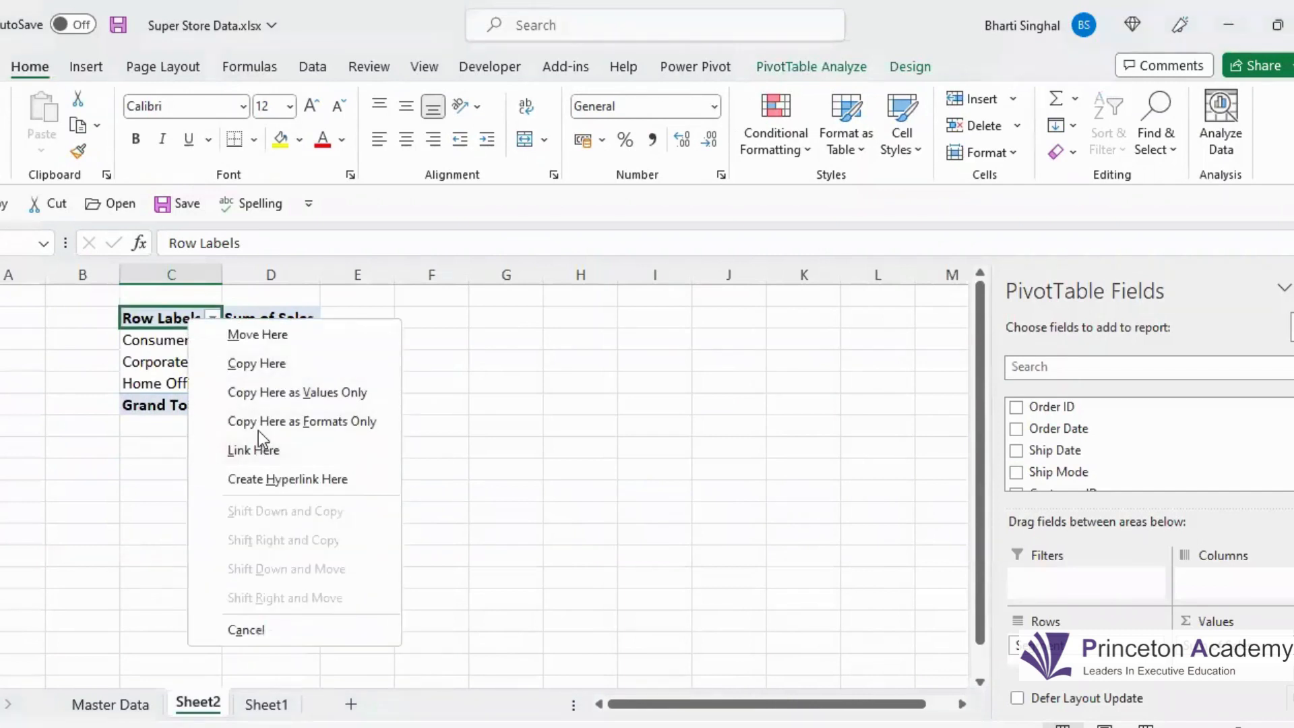
click(257, 432)
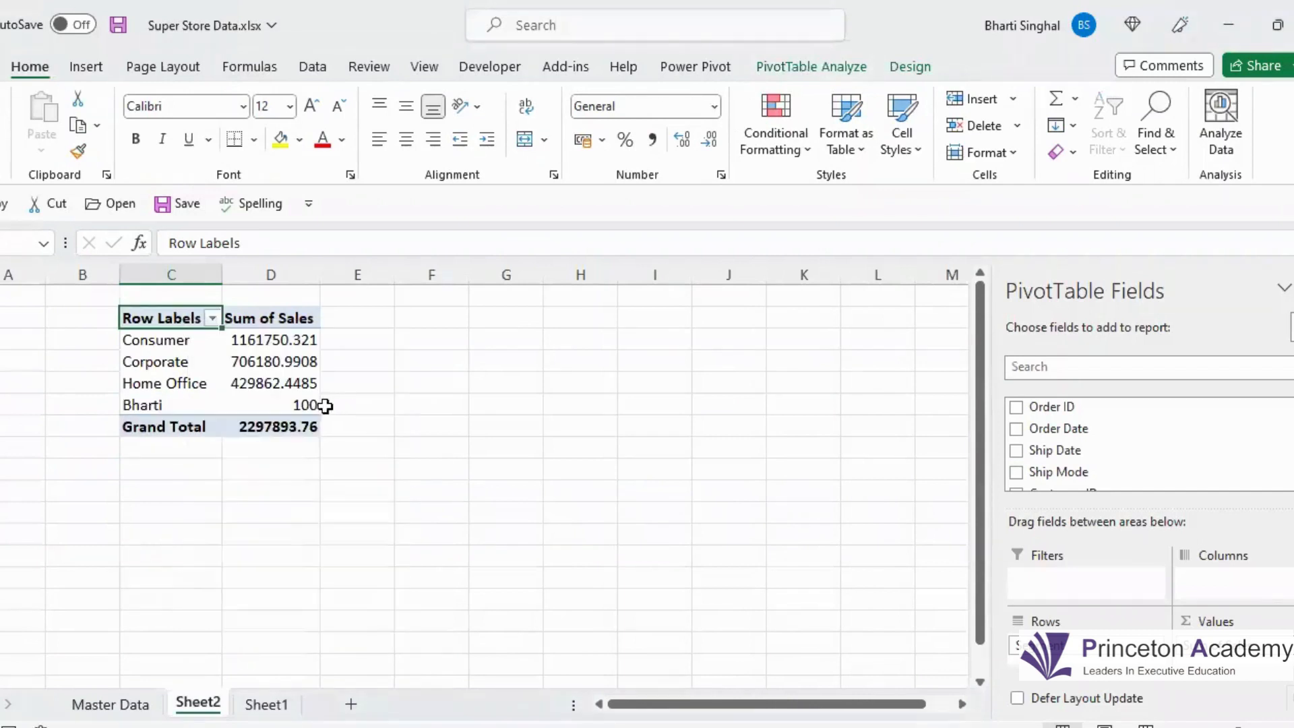
Include all cities in the City filter of the Sheet1 pivot table and compare its sales with the Sheet2 pivot table.
click(279, 709)
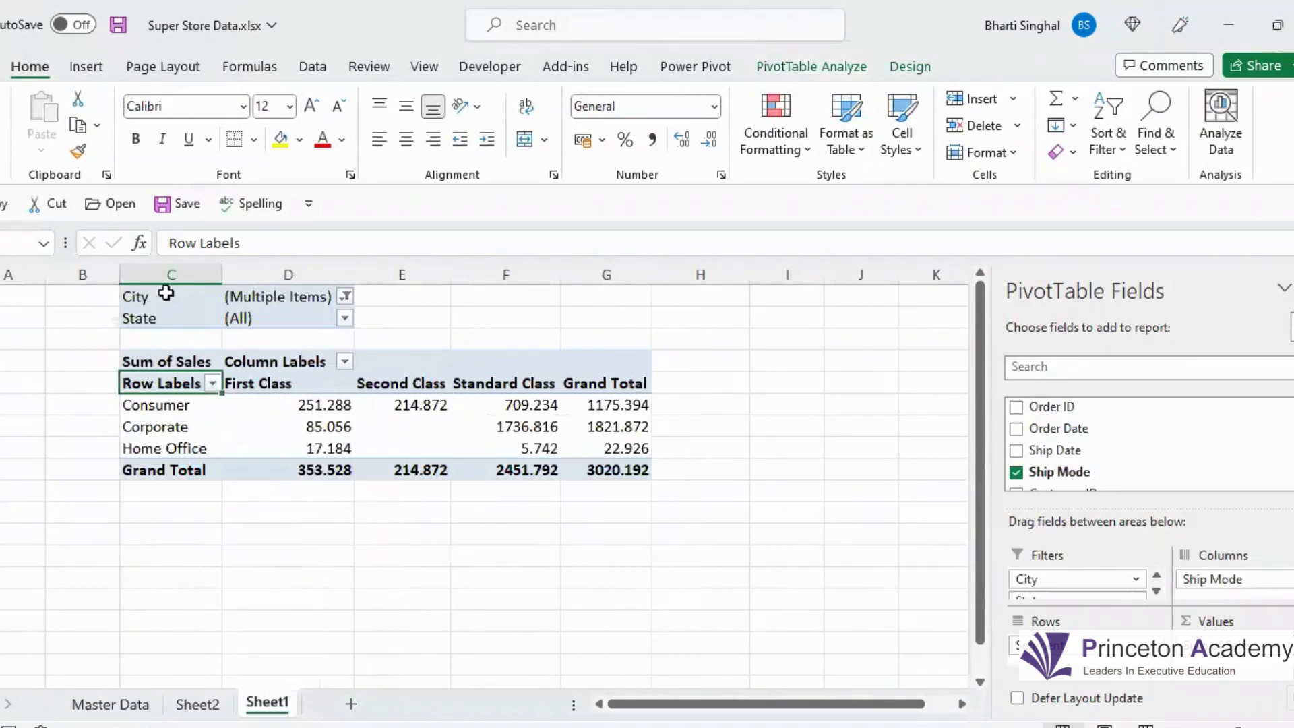
click(345, 297)
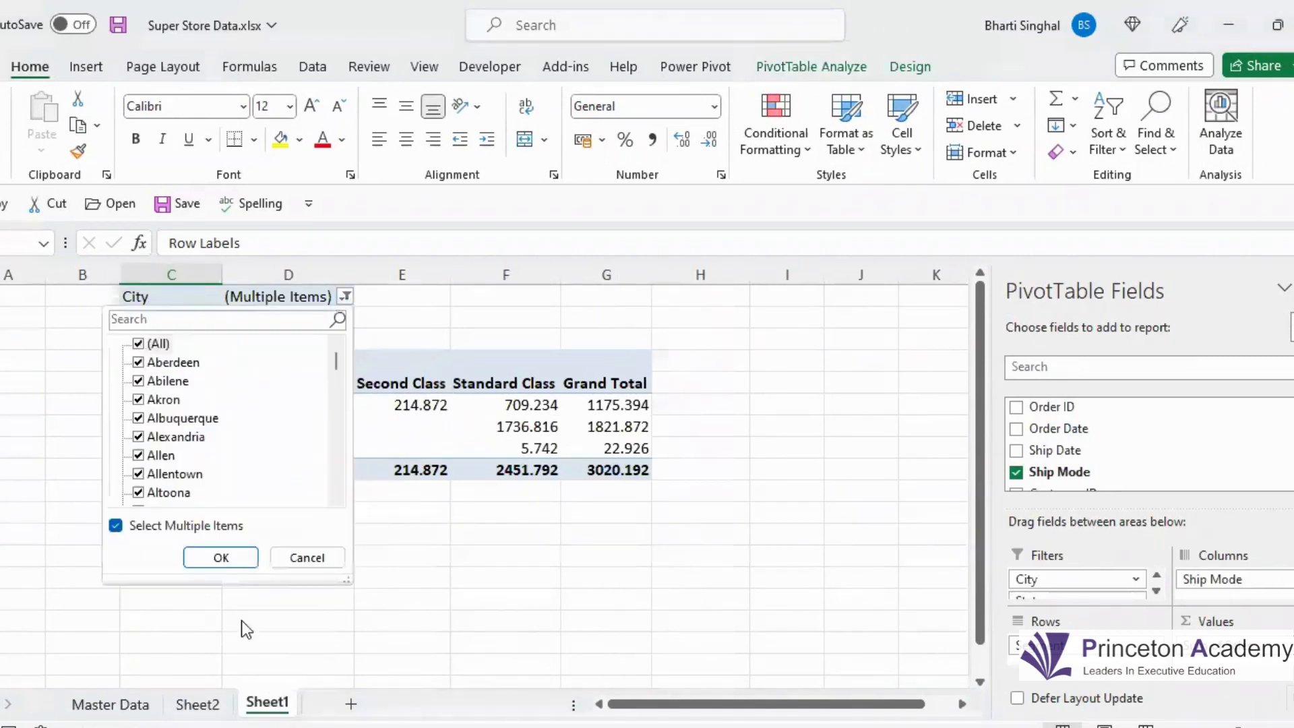
click(233, 556)
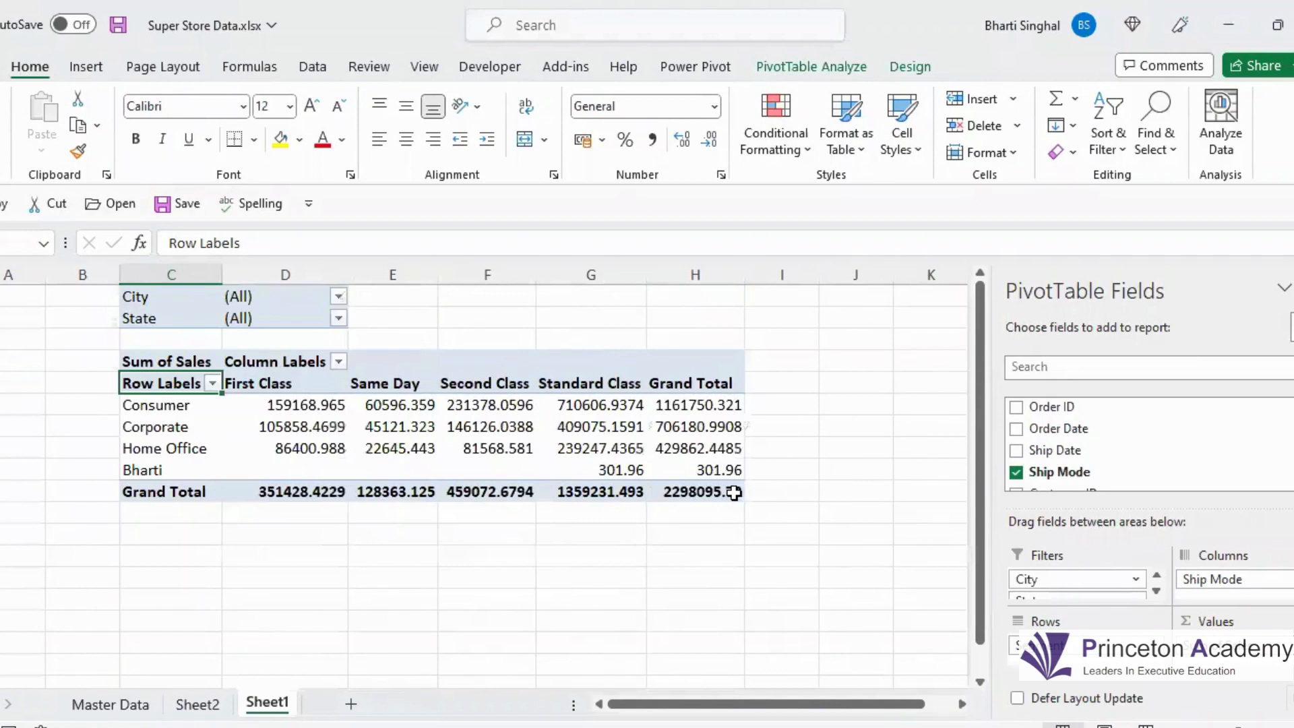
mouse_move(733, 493)
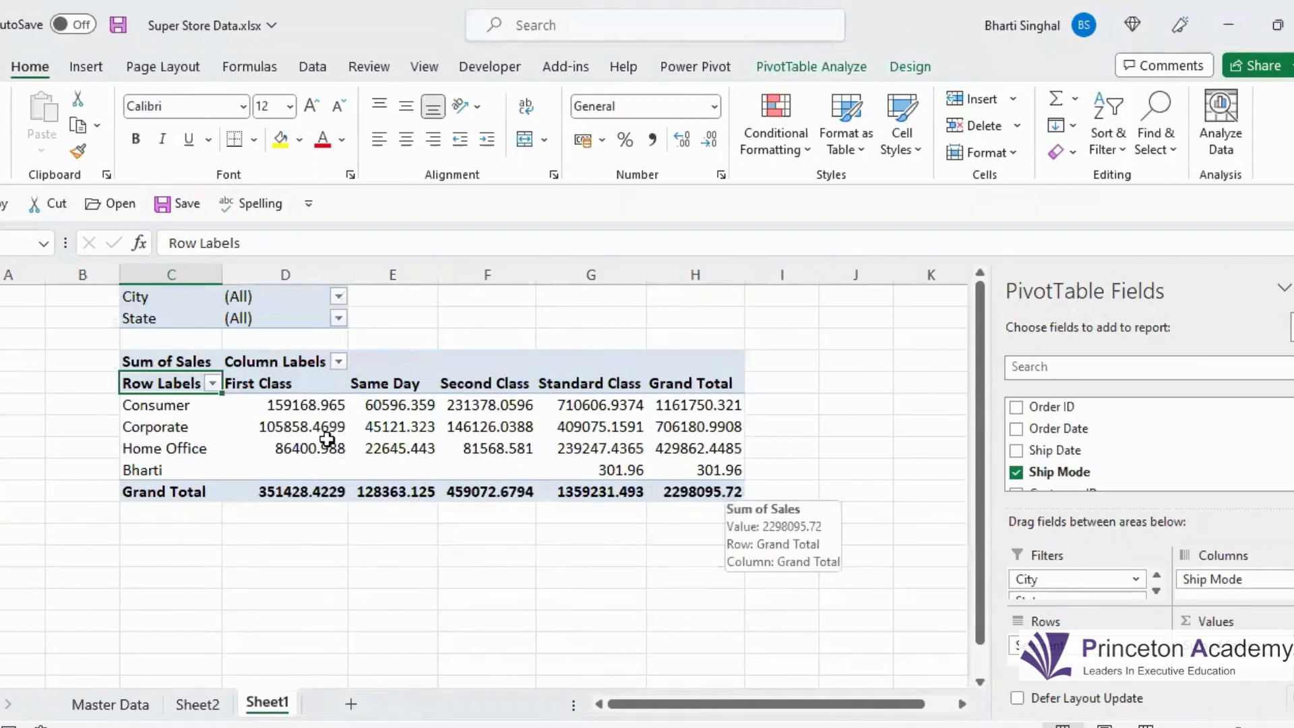
click(196, 704)
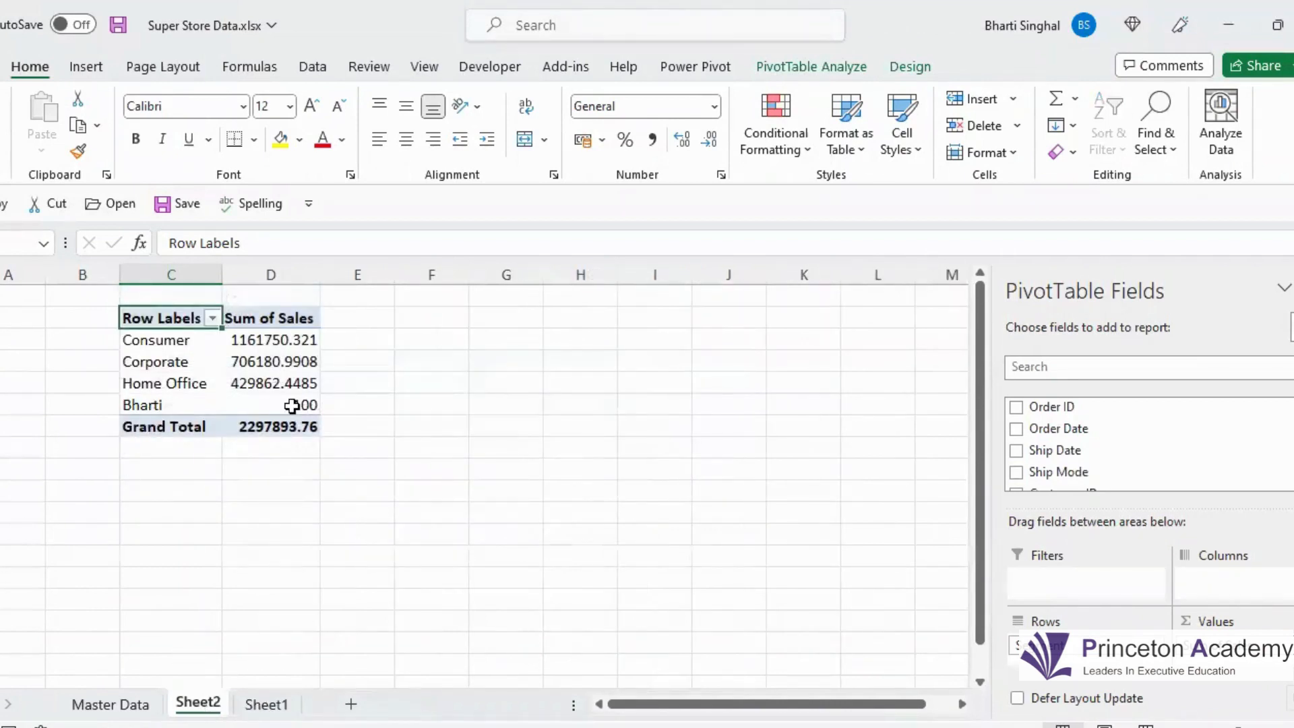
mouse_move(292, 406)
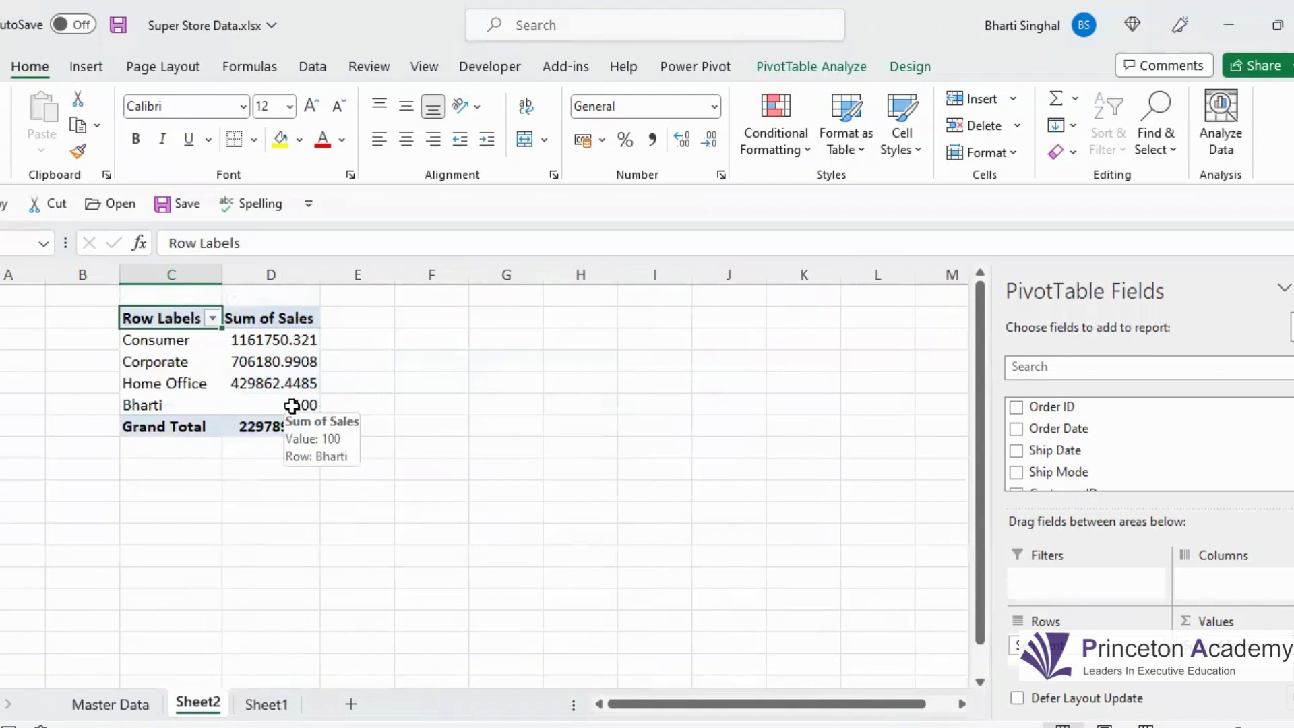
Add a column headed Cost directly after the Profit column of the Master Data table.
click(118, 705)
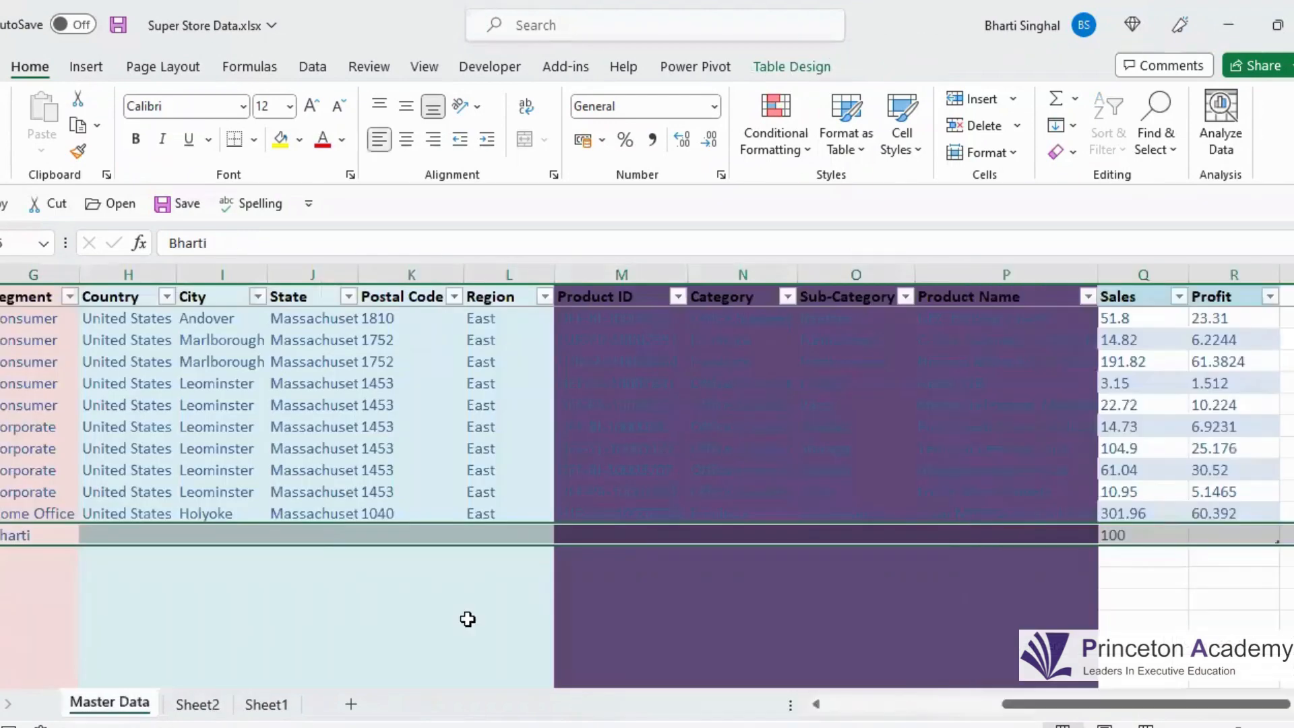
click(613, 388)
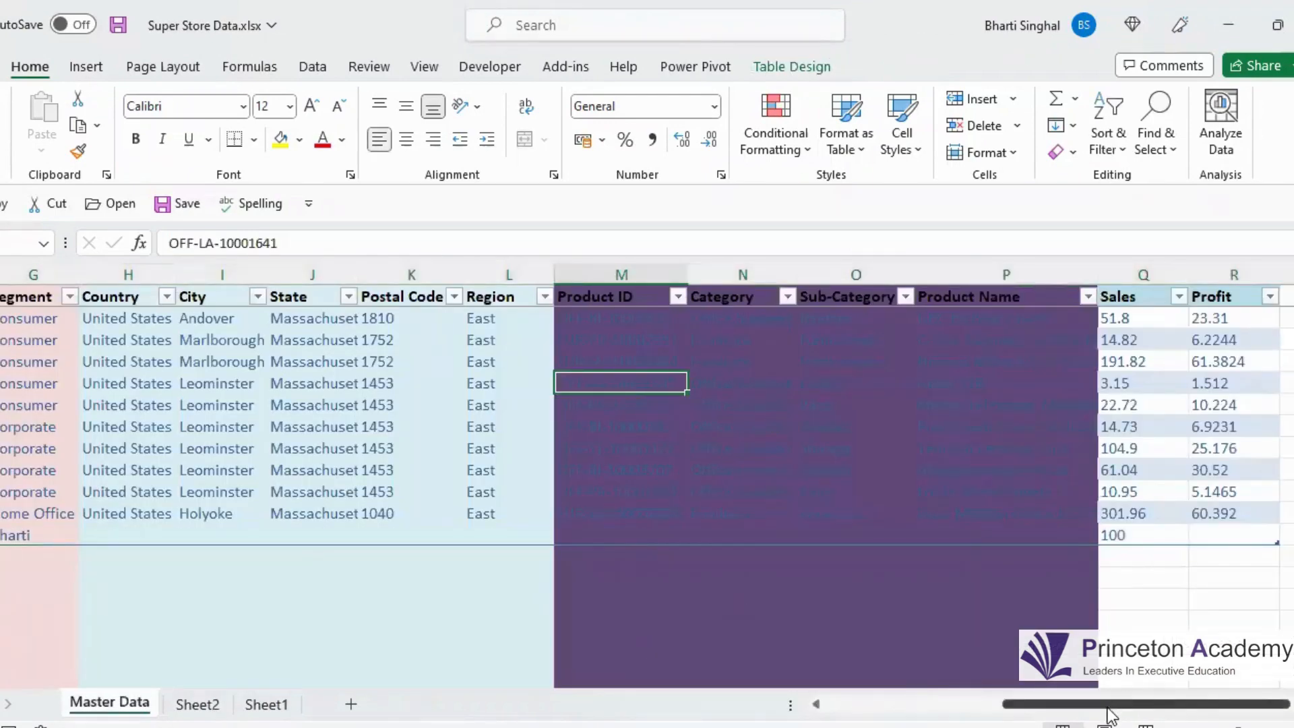
scroll(1111, 708, right, 1)
scroll(1144, 407, up, 2)
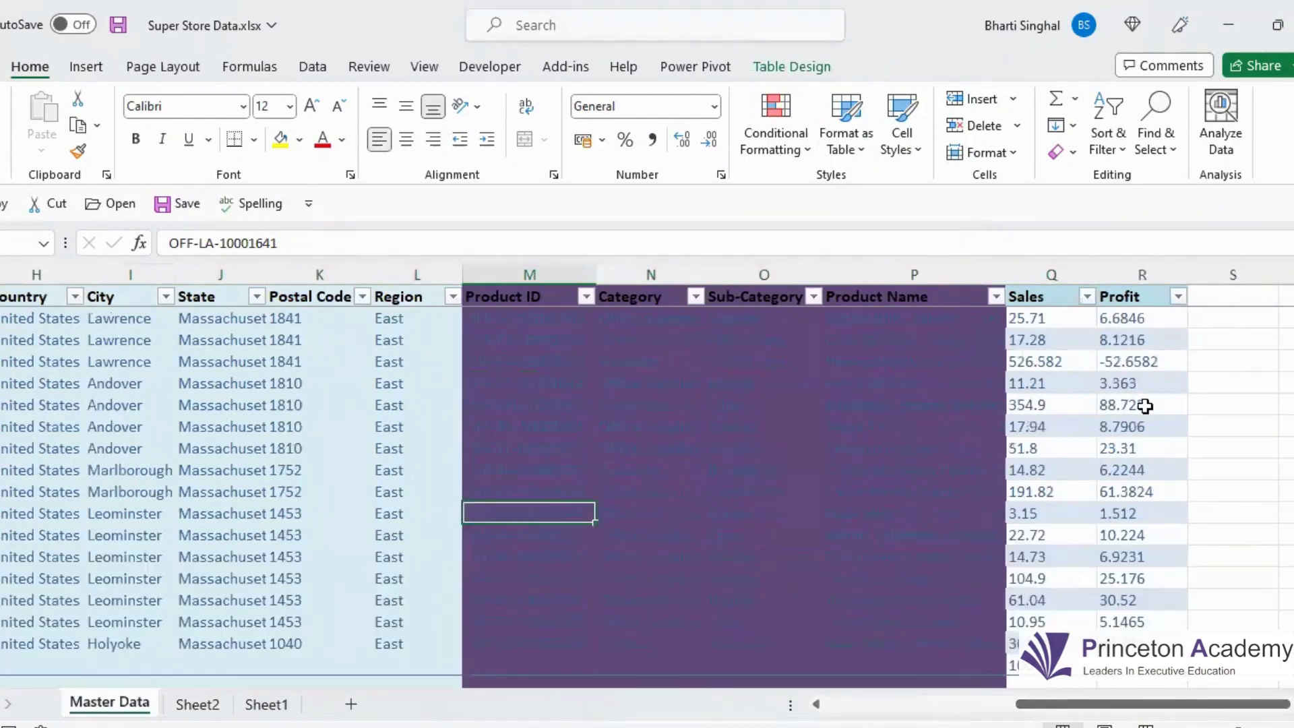
scroll(1145, 406, up, 5)
click(1233, 296)
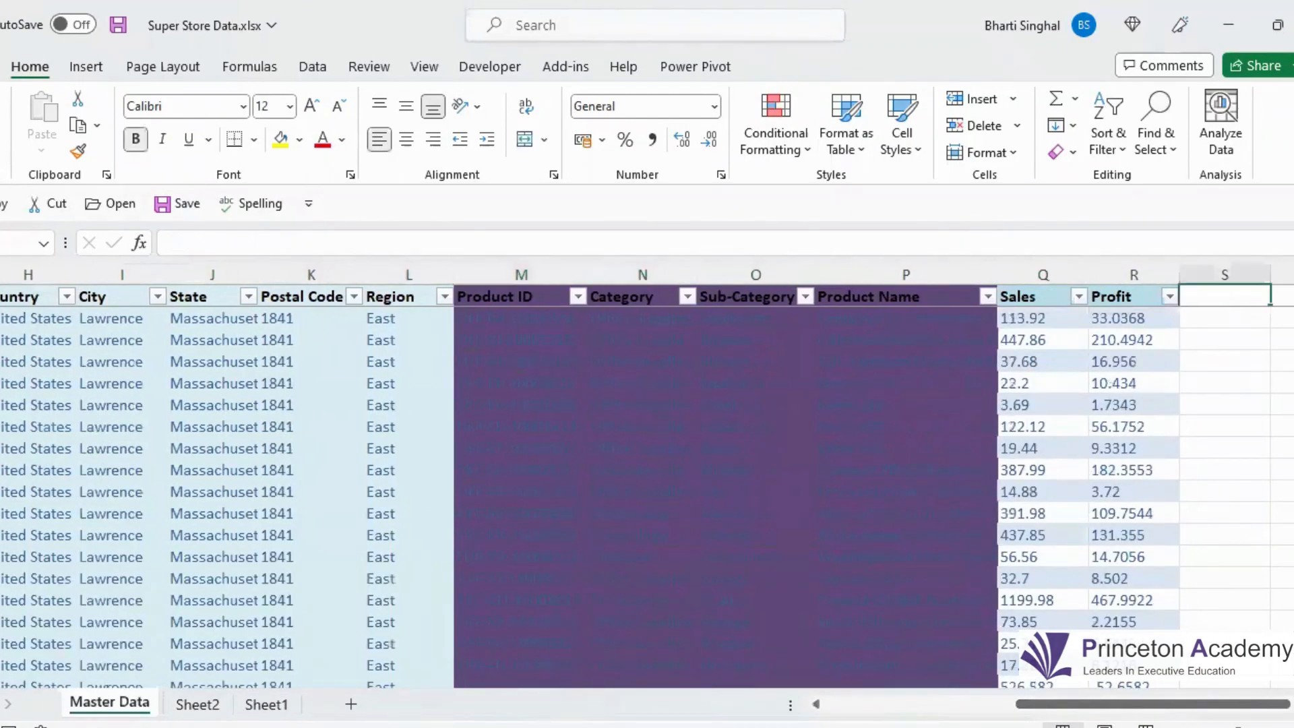
text(Cost)
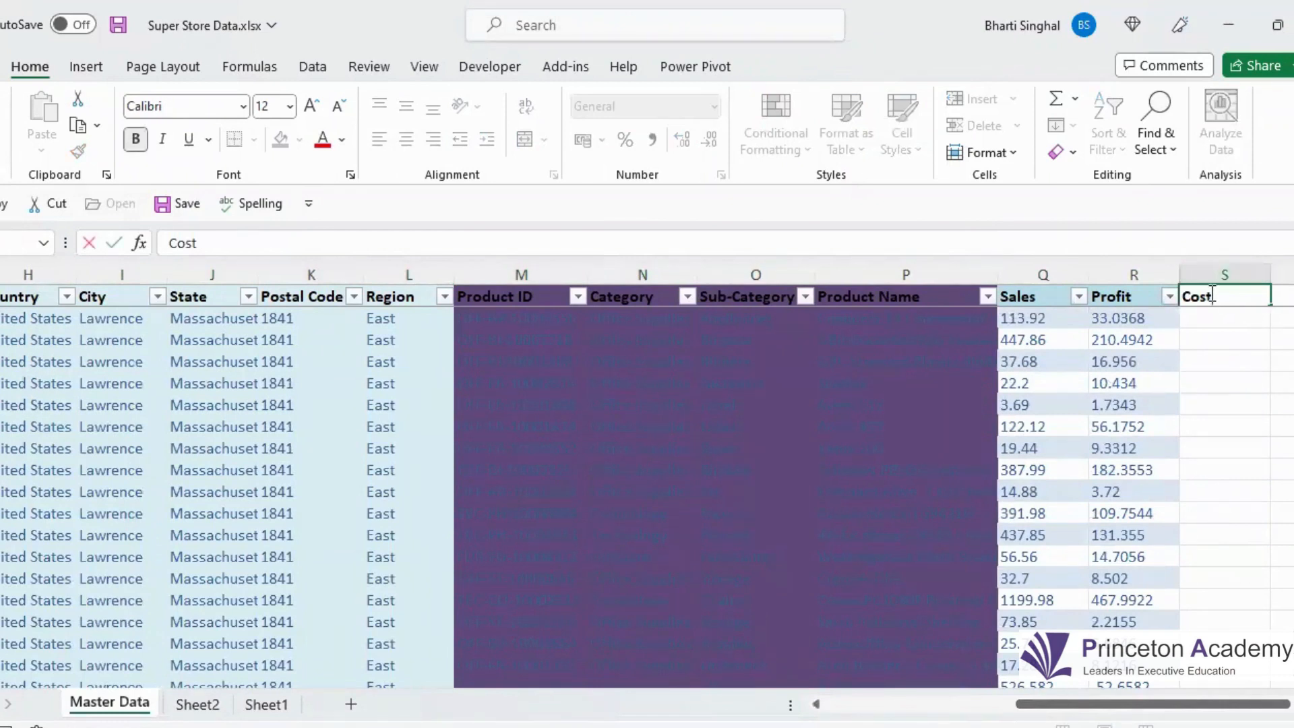
key(Return)
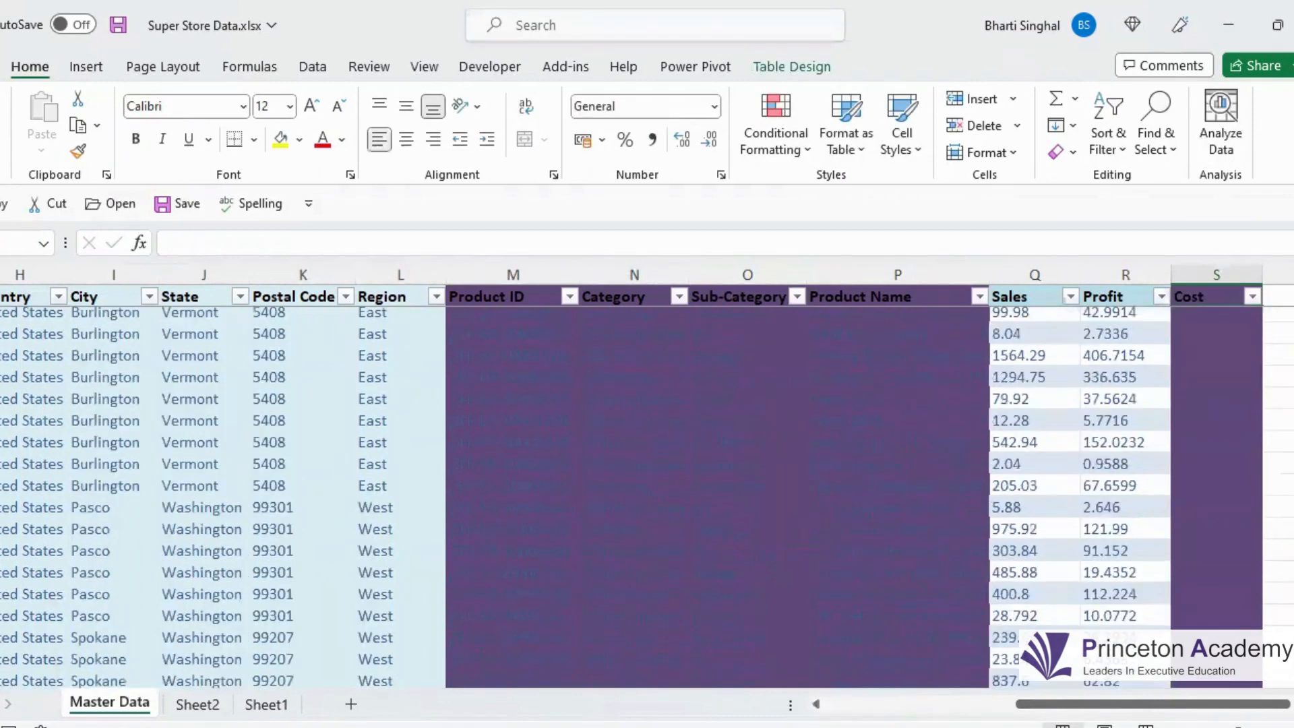
click(1228, 448)
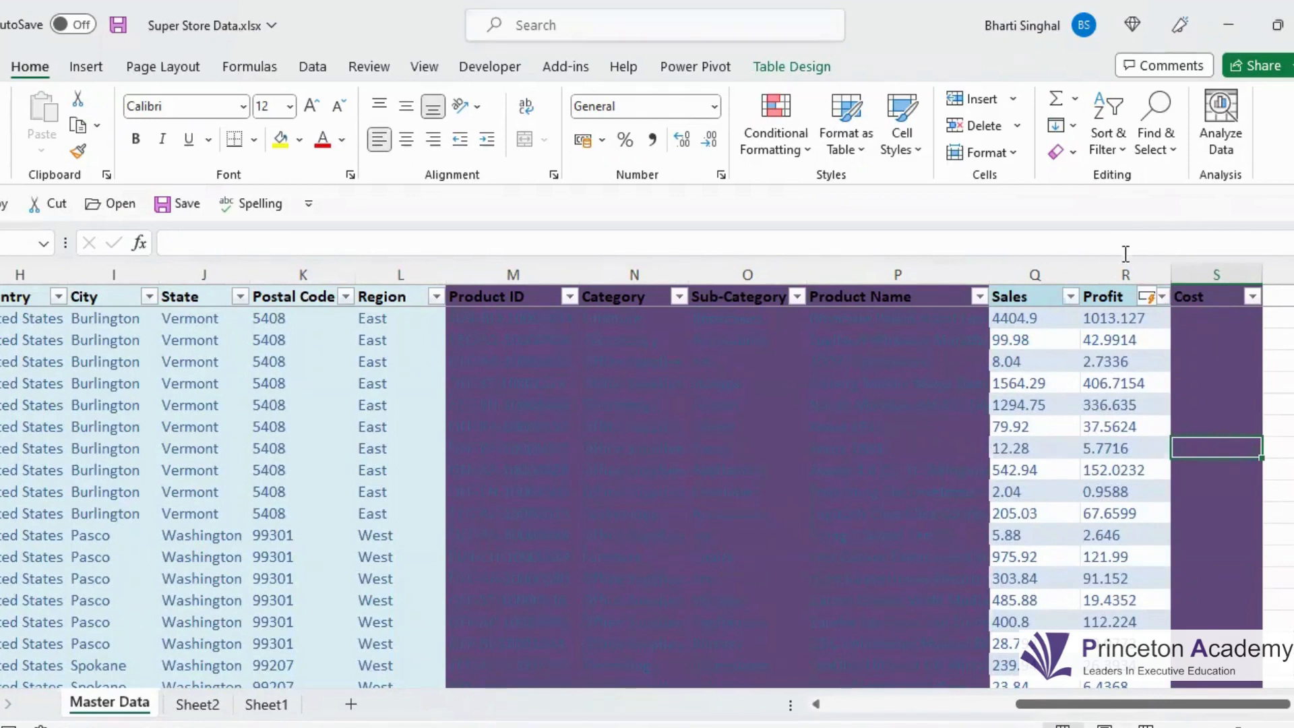
click(1186, 318)
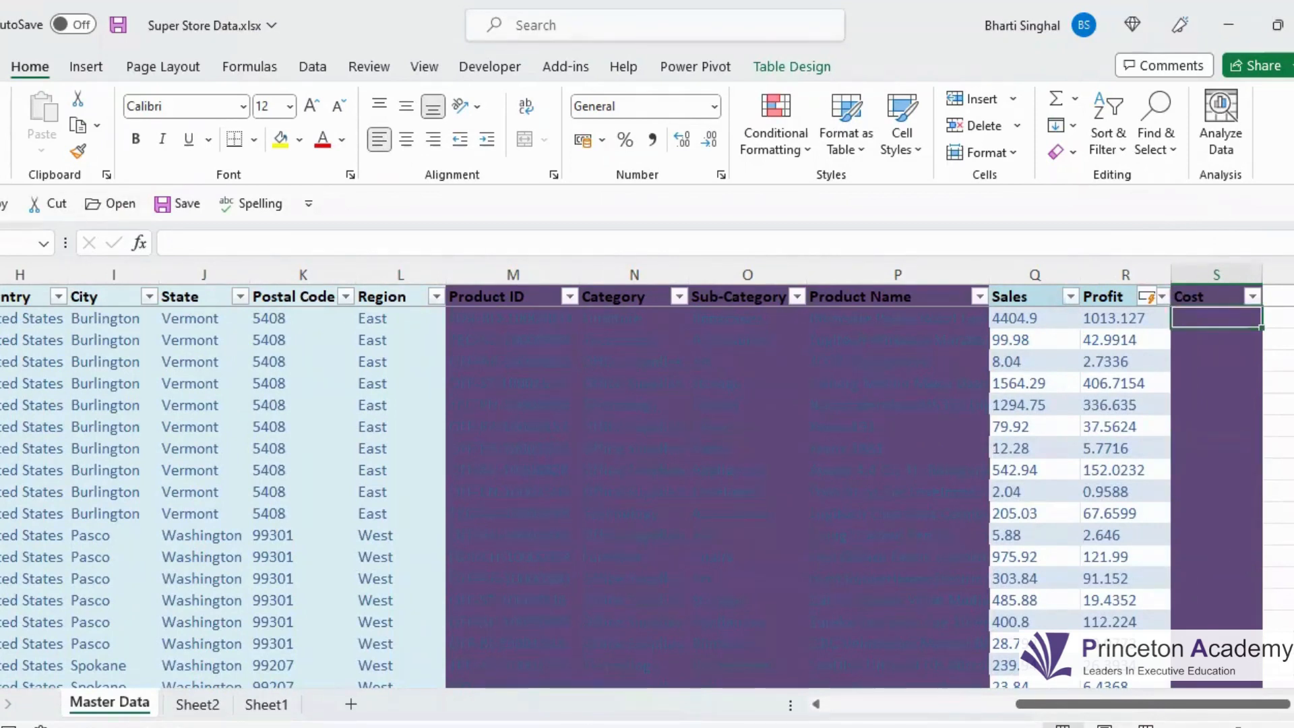
text(=)
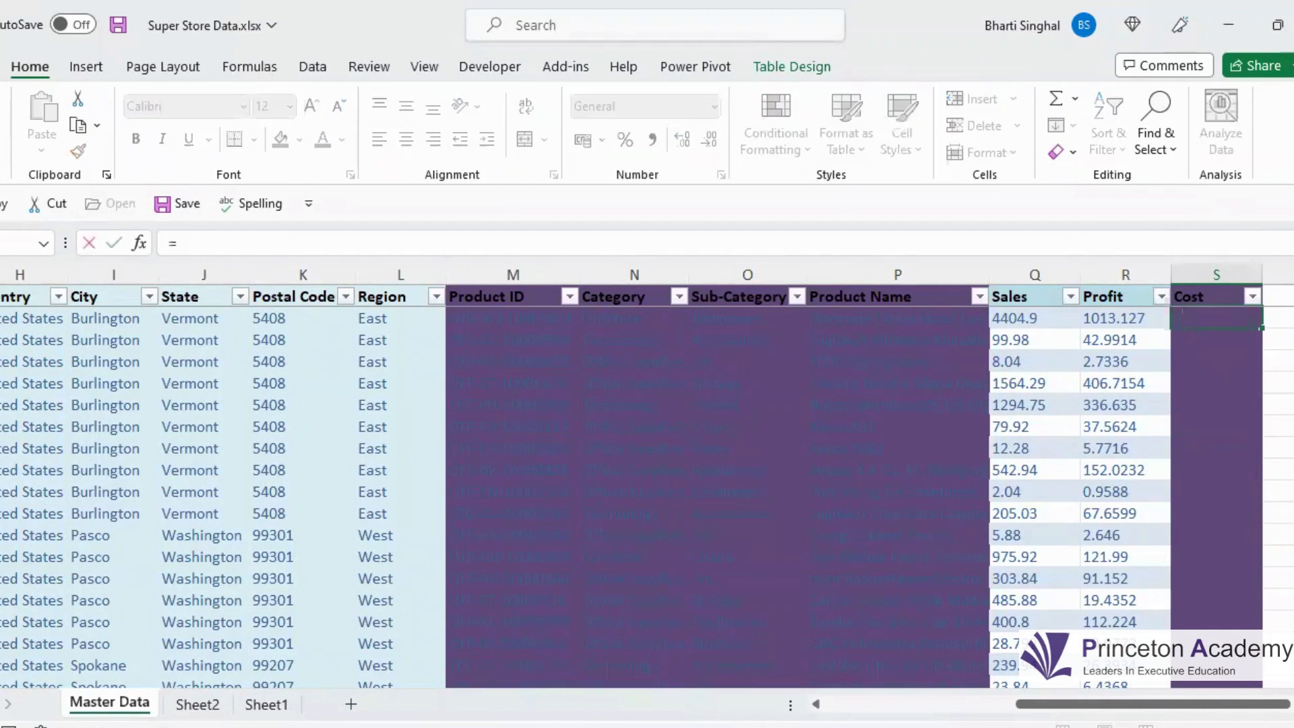
click(1025, 317)
text(-)
click(1130, 317)
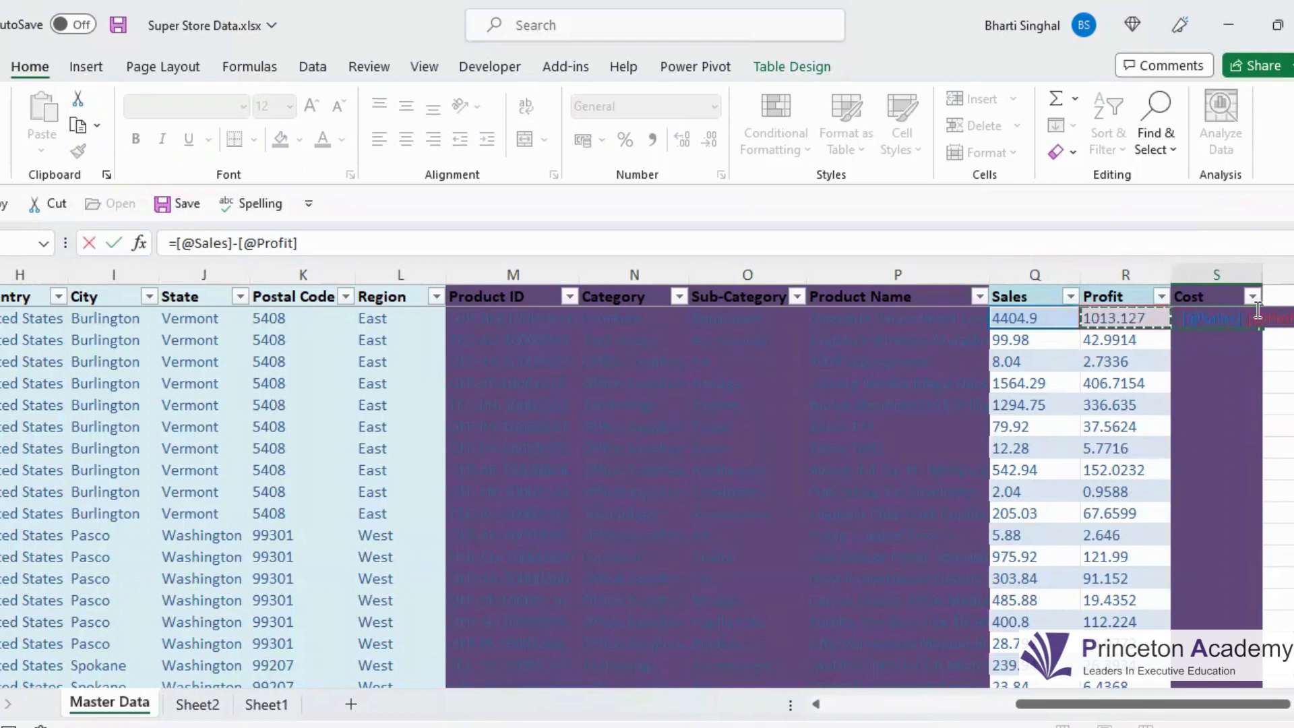
key(Return)
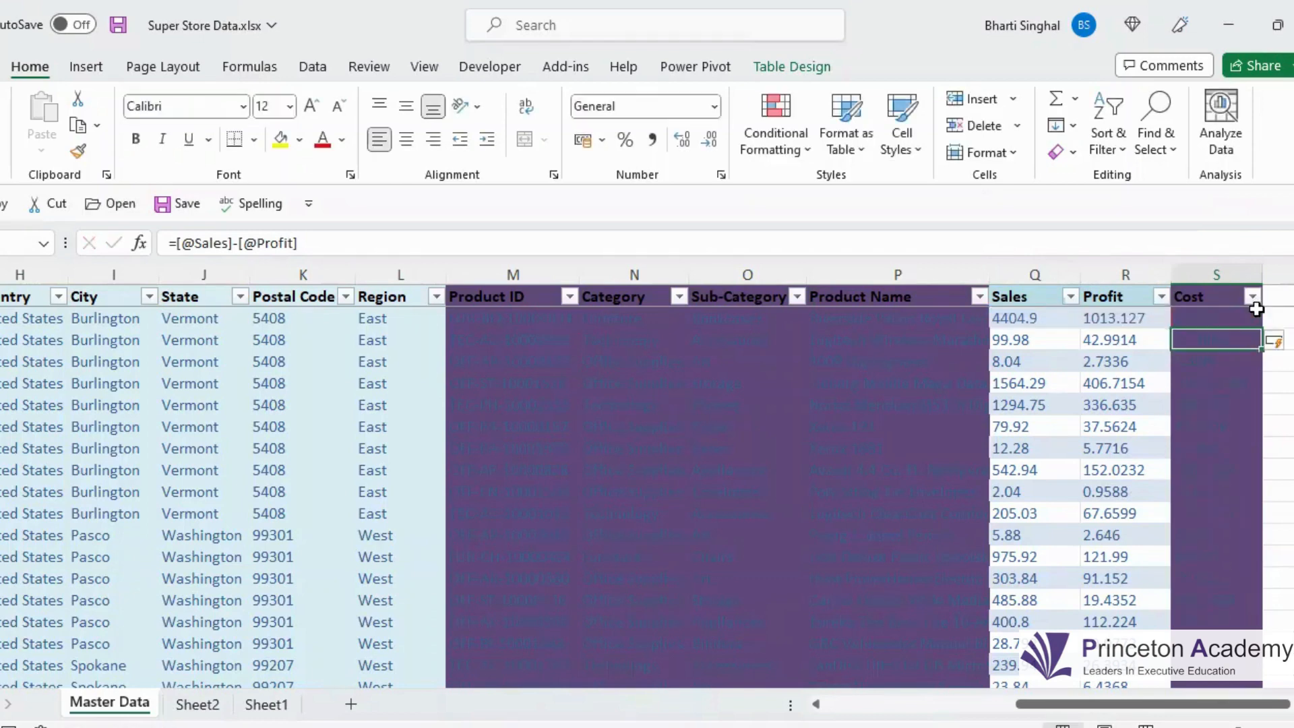
Apply the green banded style from the first row of the Medium group to the Master Data table.
scroll(1223, 374, down, 8)
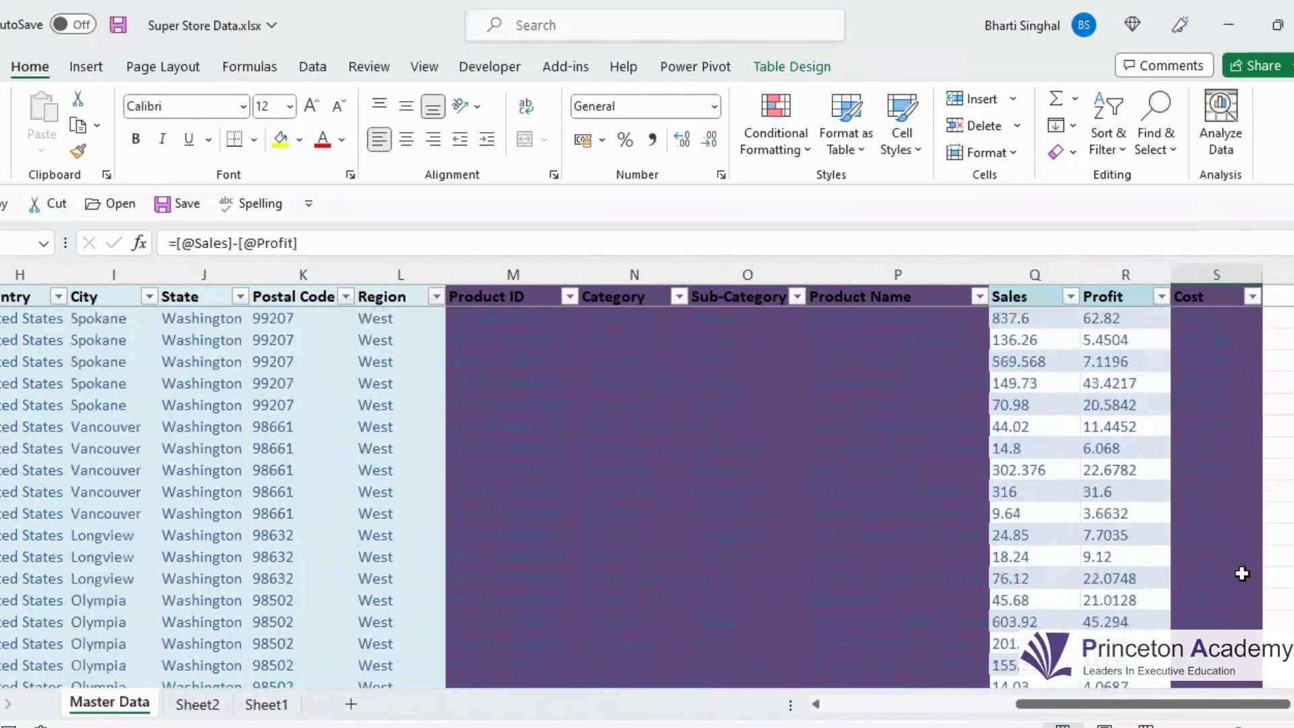
scroll(1243, 576, down, 10)
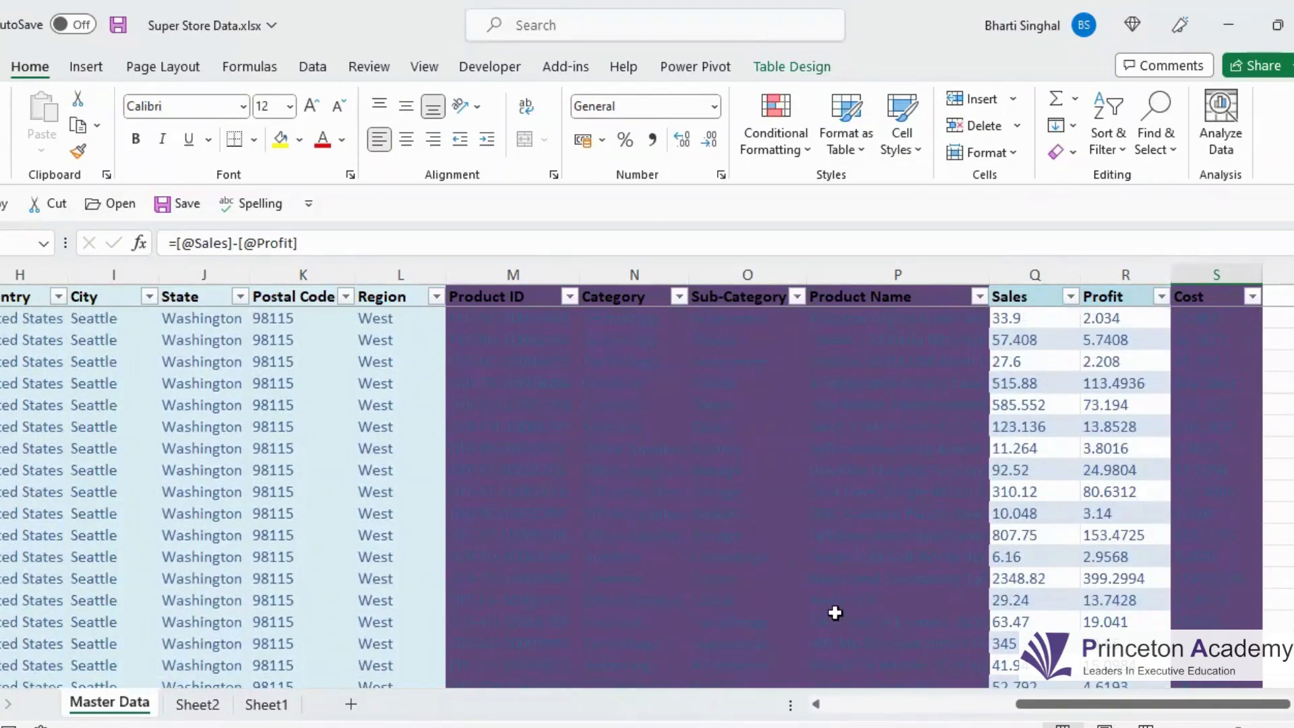
click(795, 70)
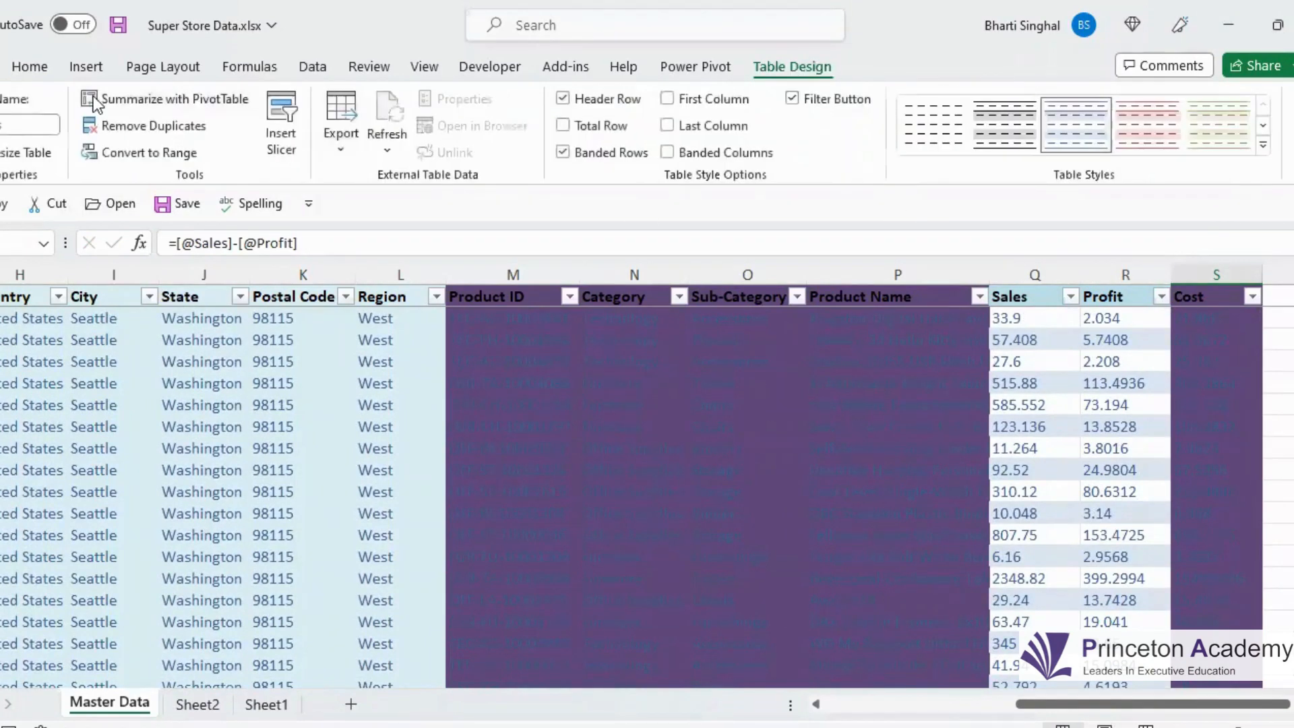
click(1265, 154)
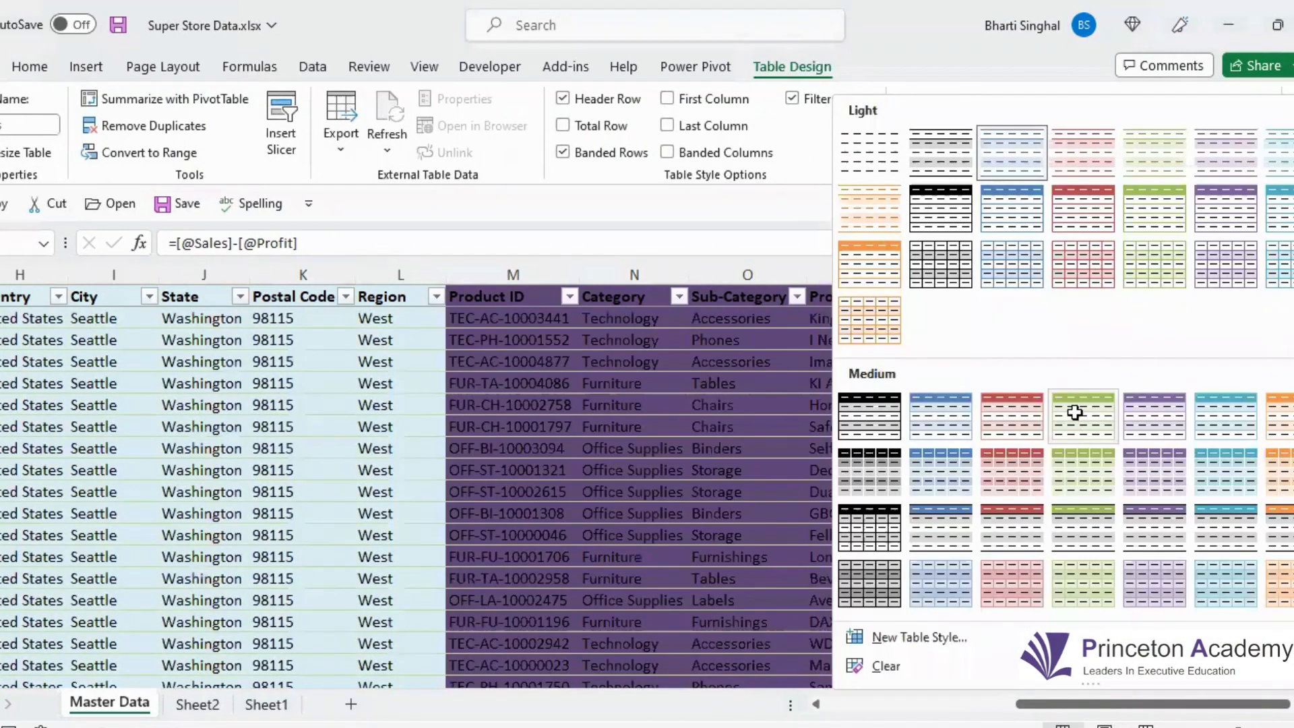
click(1075, 414)
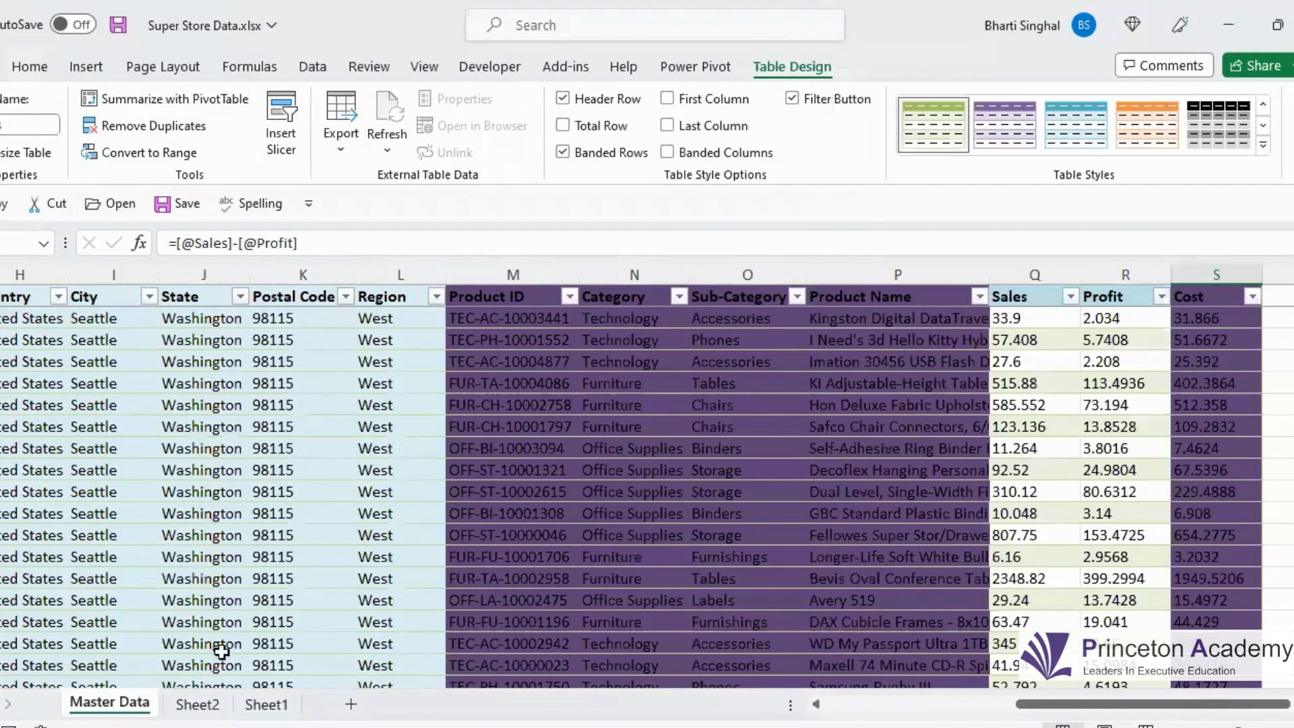
Insert a City slicer for the pivot table on Sheet2.
click(197, 709)
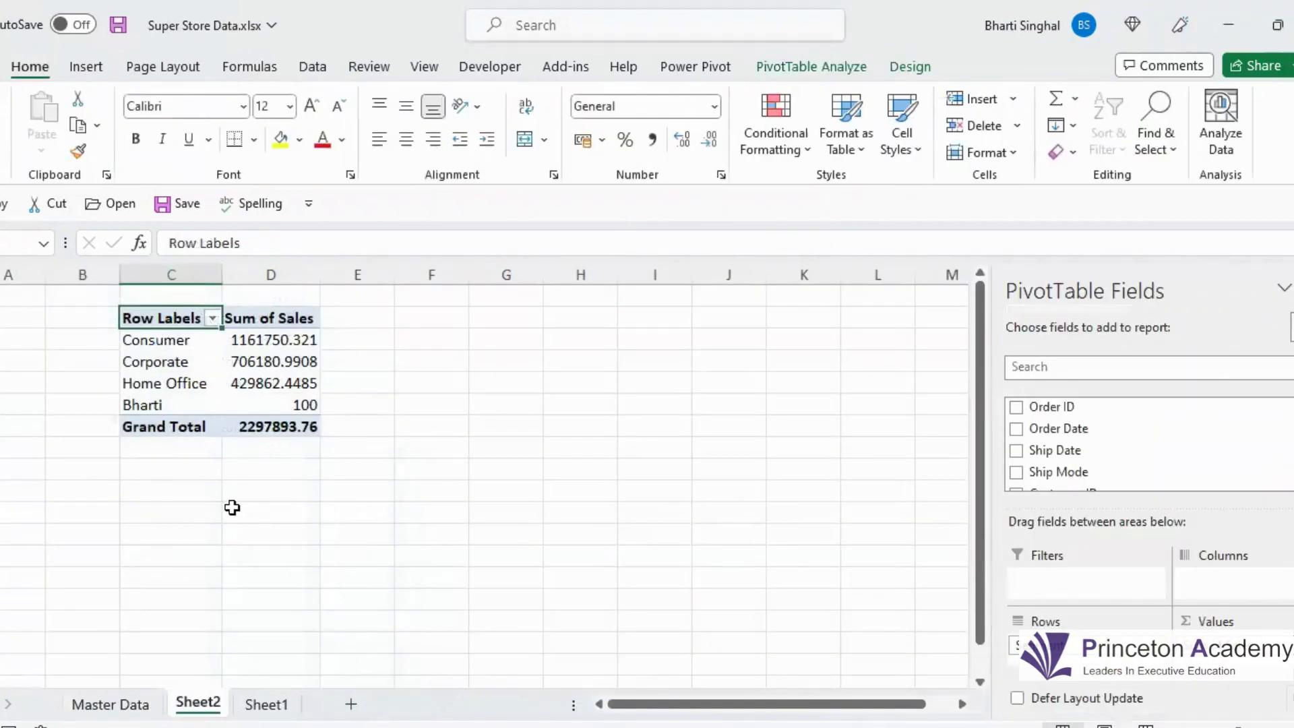
click(267, 707)
click(203, 704)
click(824, 66)
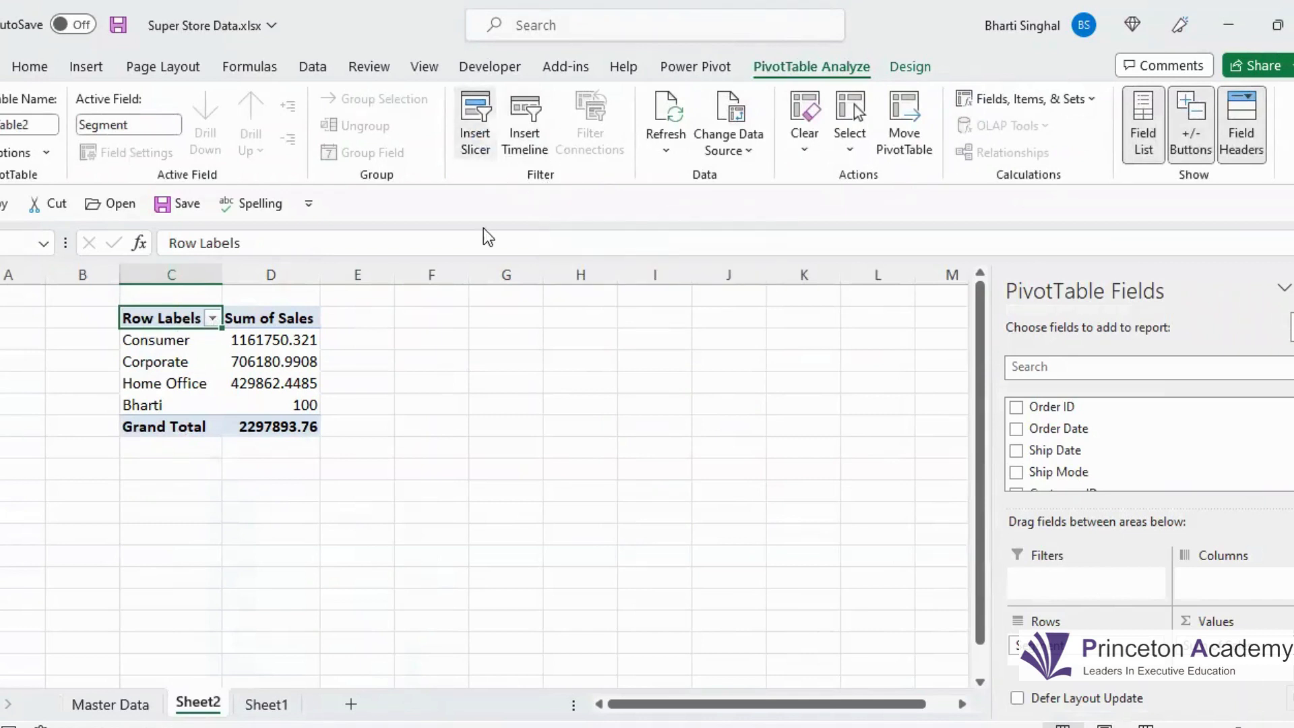
click(475, 121)
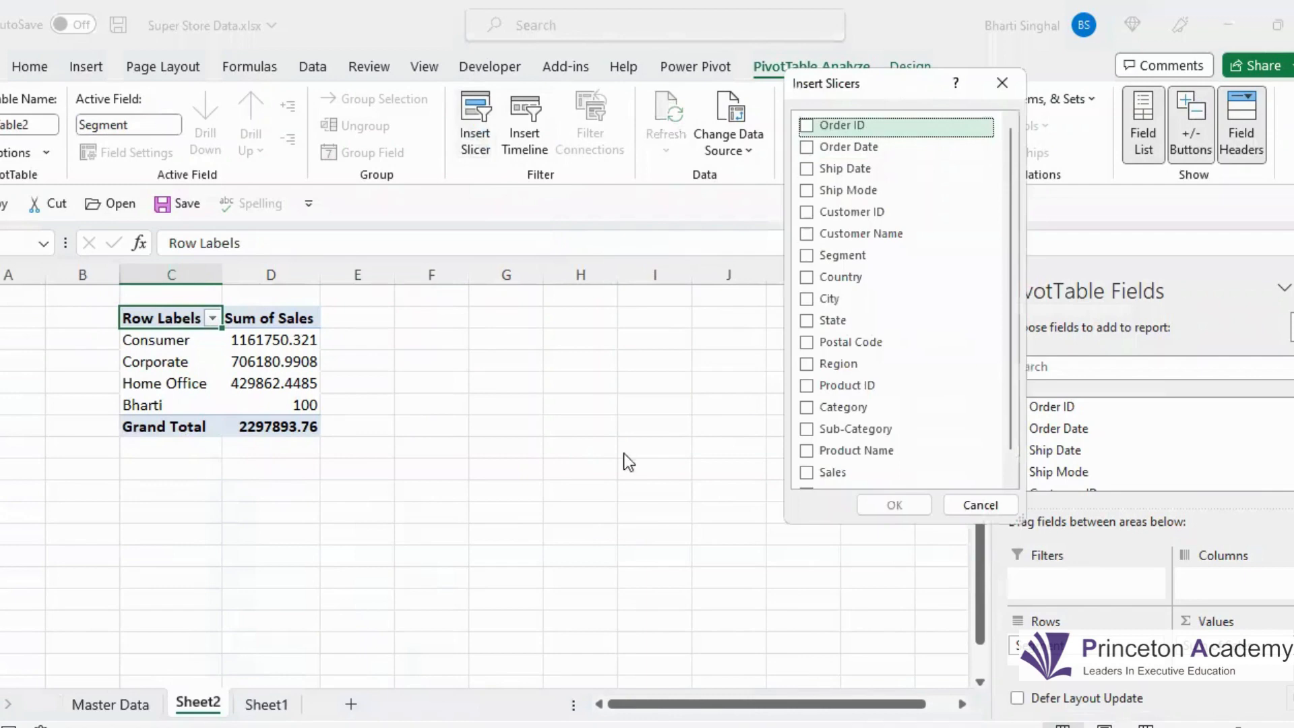
click(564, 427)
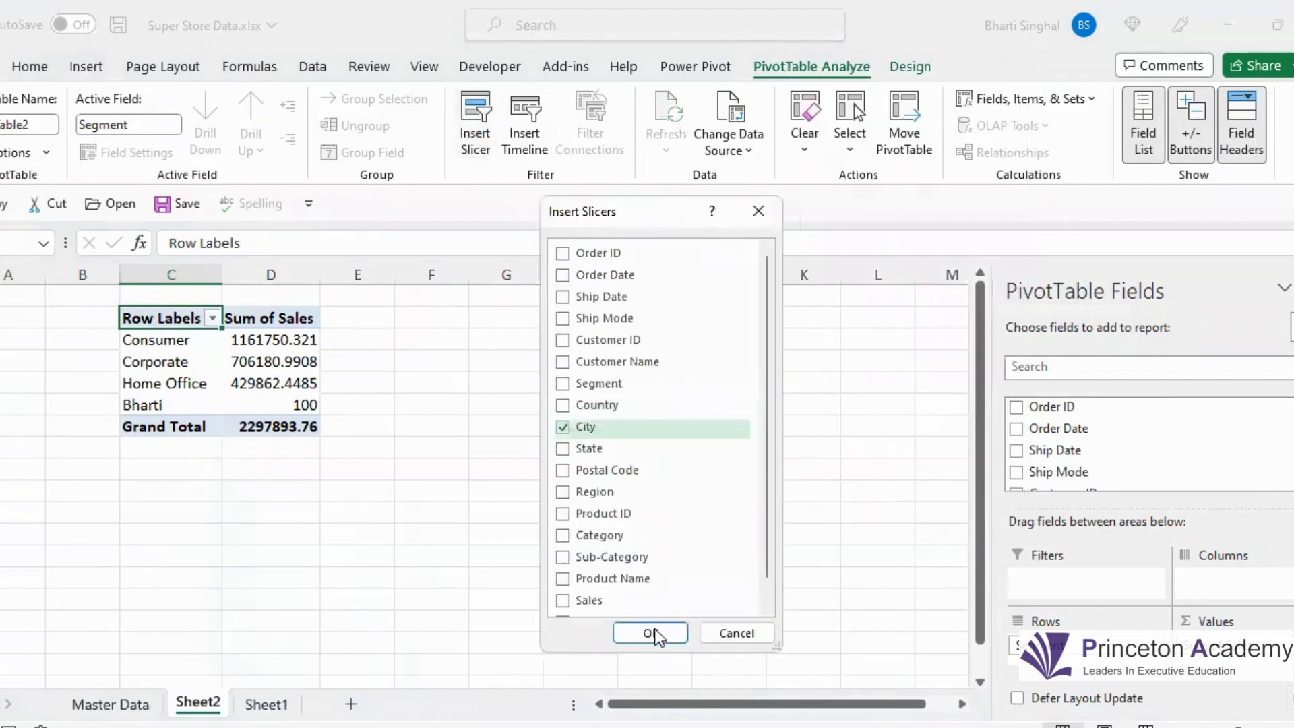
click(650, 634)
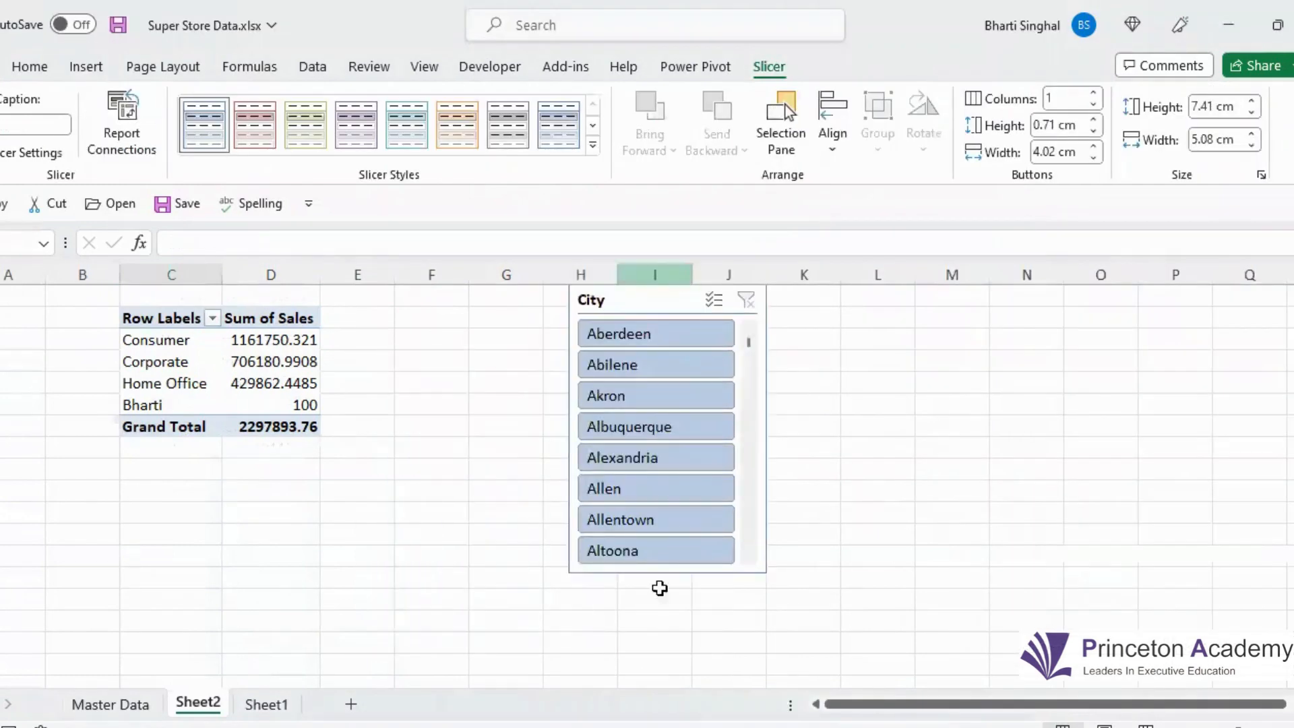
Place the City slicer around columns G to J beside the pivot table and filter it to Aberdeen.
drag(486, 361, 624, 347)
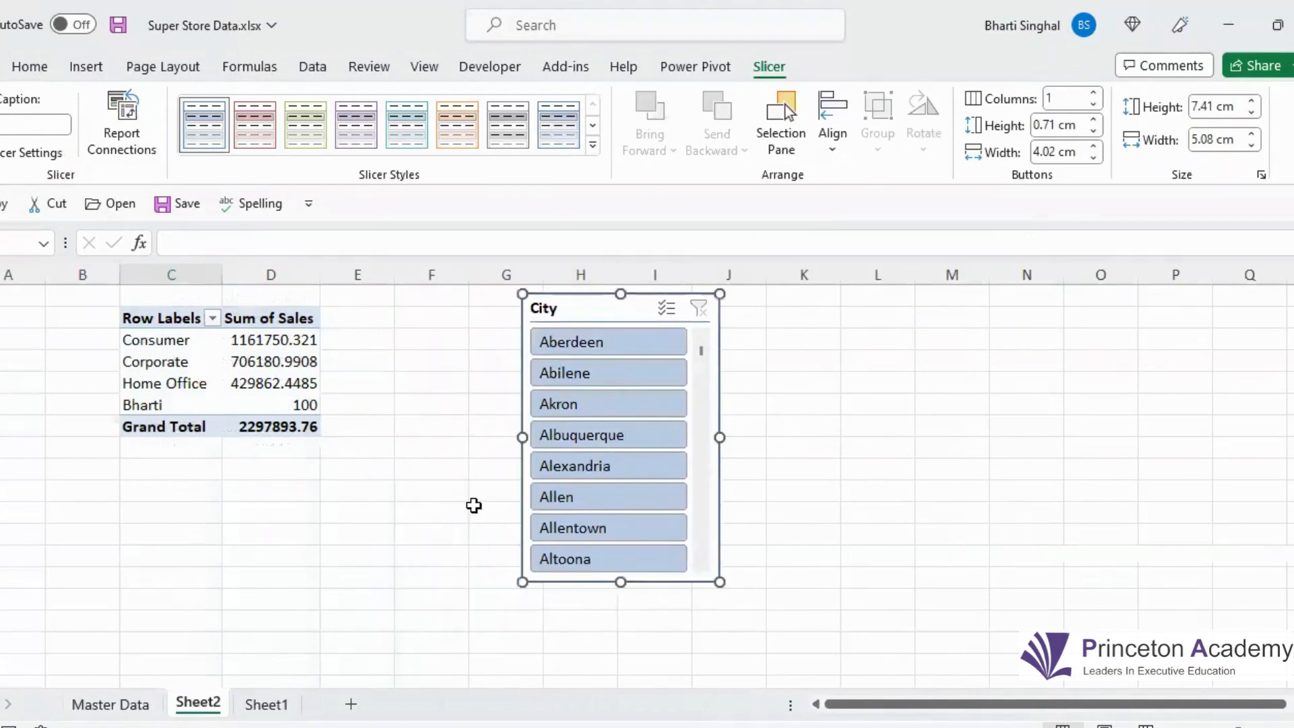
click(620, 344)
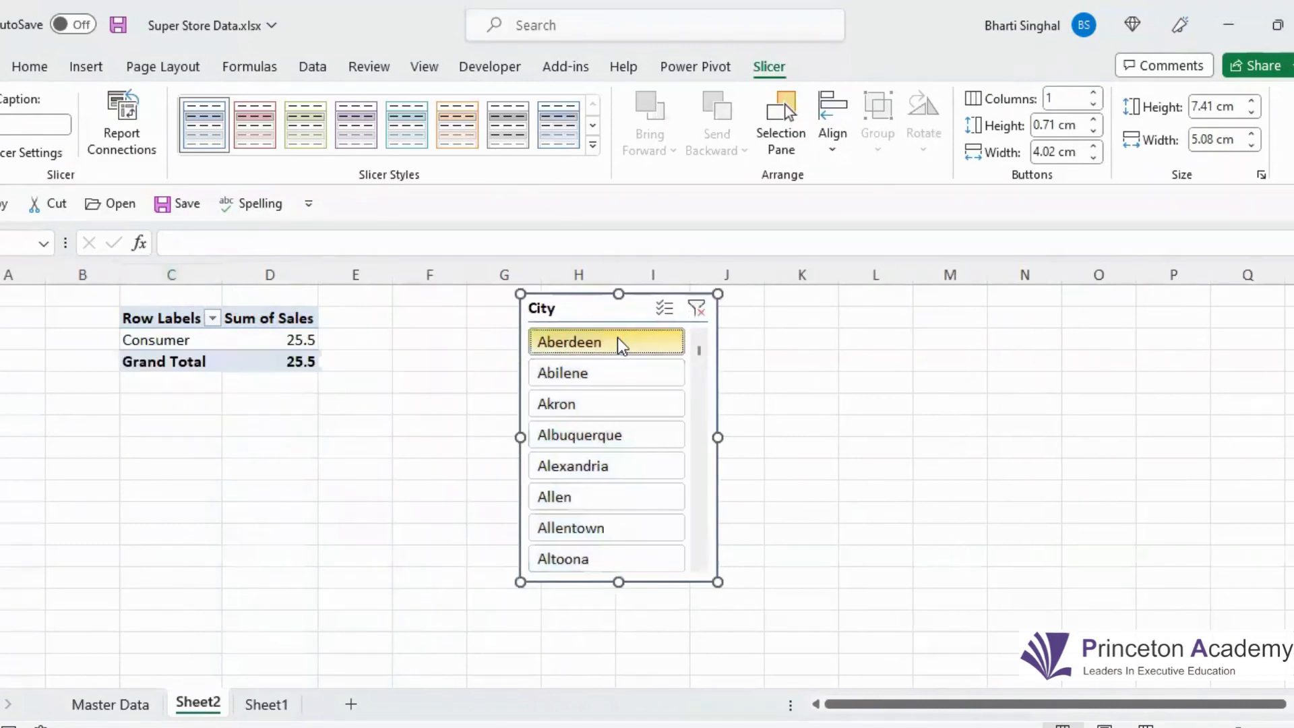
Filter the City slicer to the six cities from Aberdeen through Allen and move it around columns E to H.
click(607, 375)
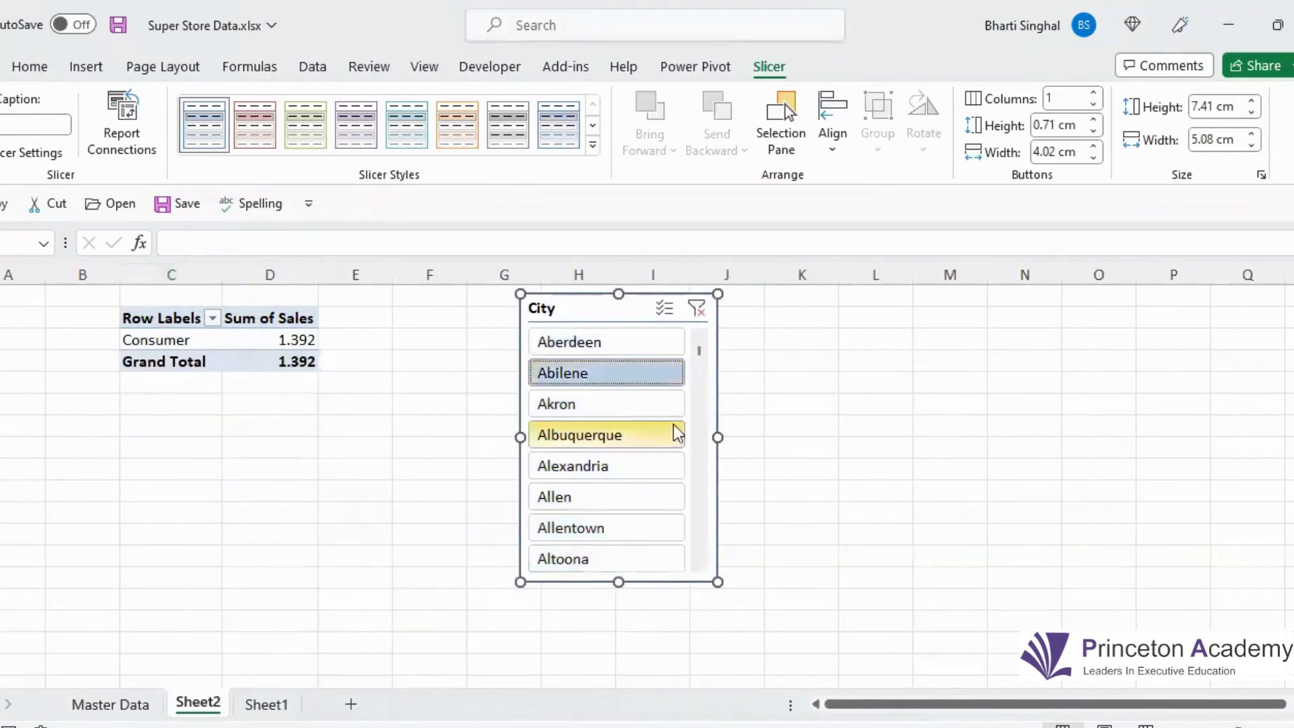
click(607, 404)
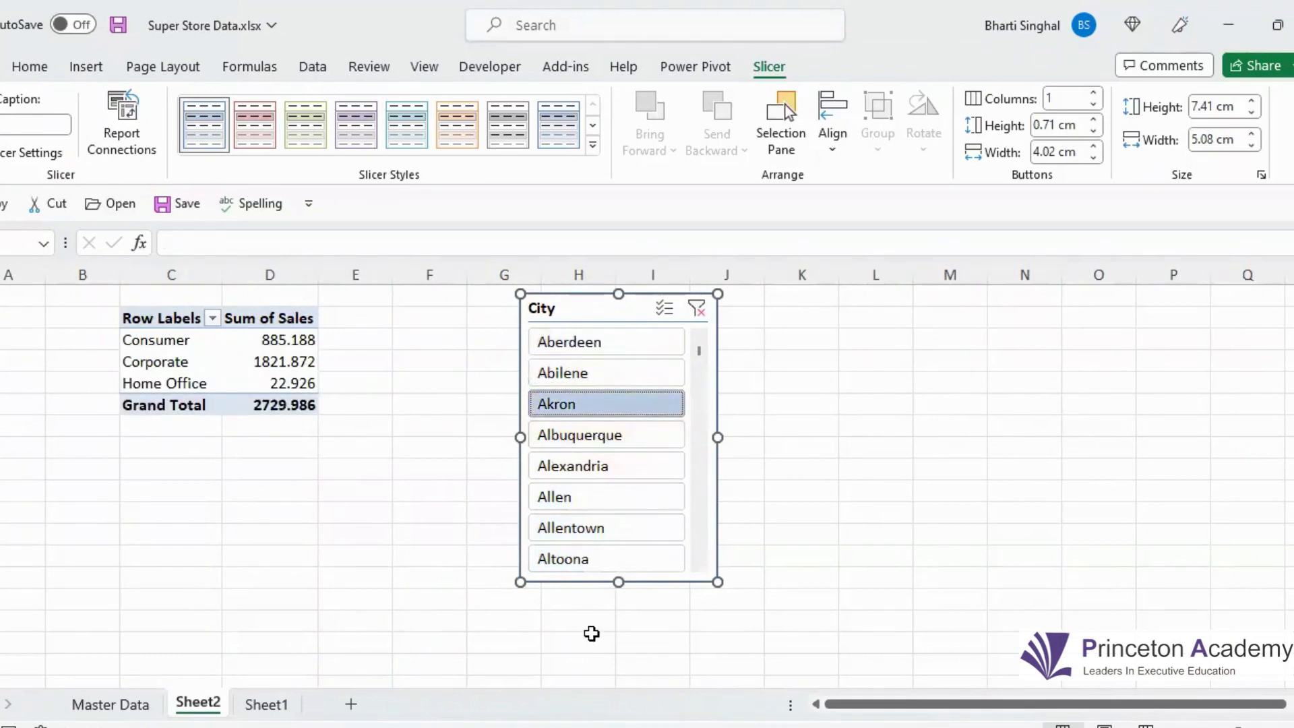
ctrl+click(611, 440)
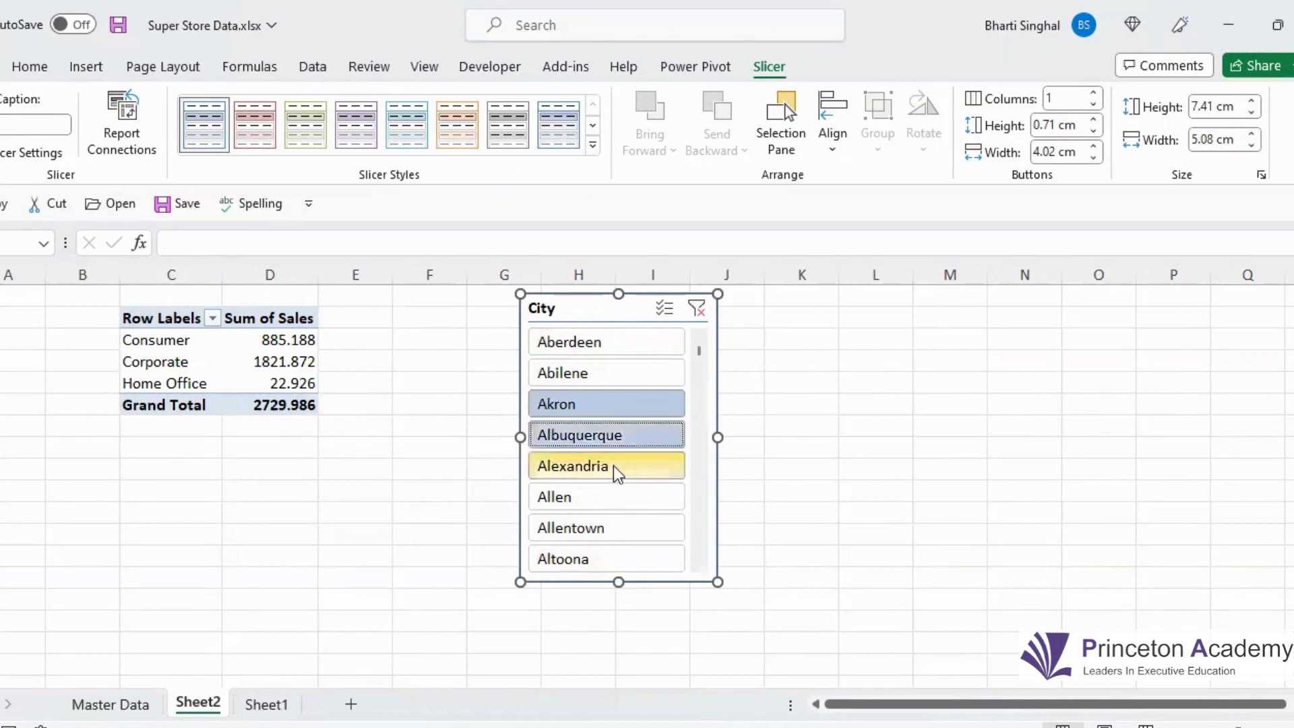
ctrl+click(612, 467)
ctrl+click(620, 501)
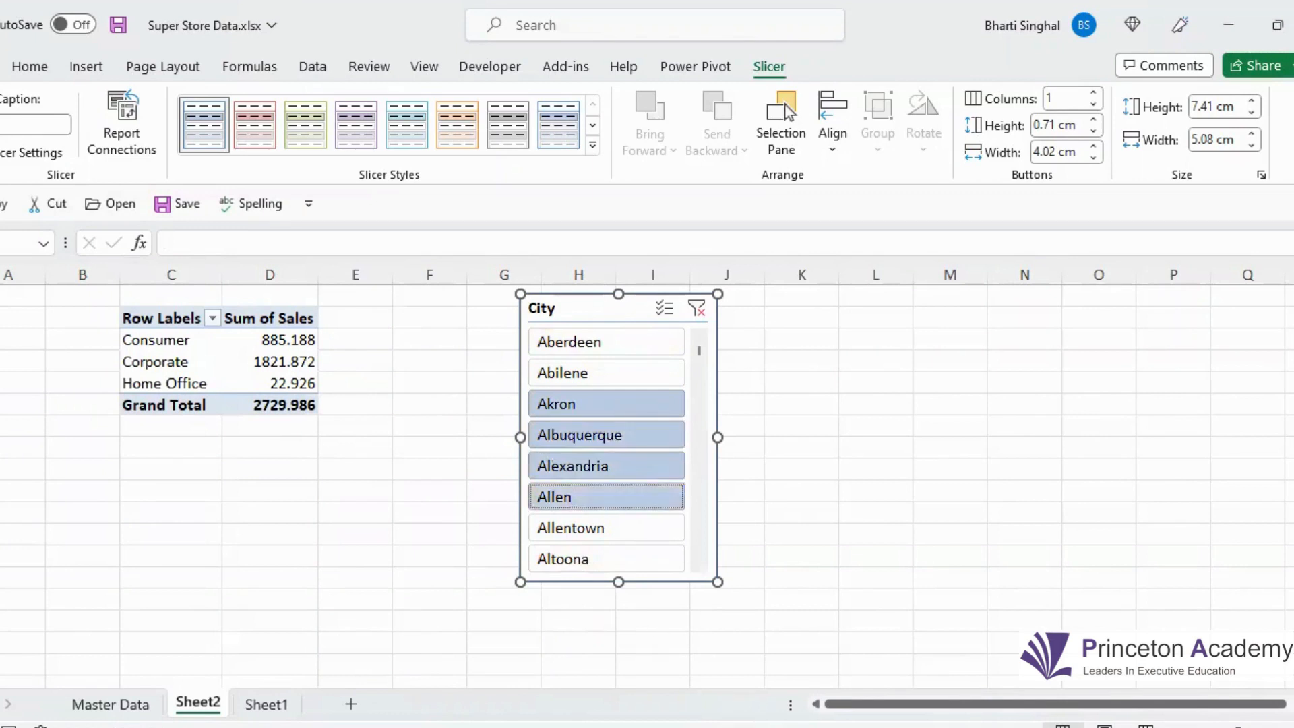
ctrl+click(613, 375)
ctrl+click(631, 345)
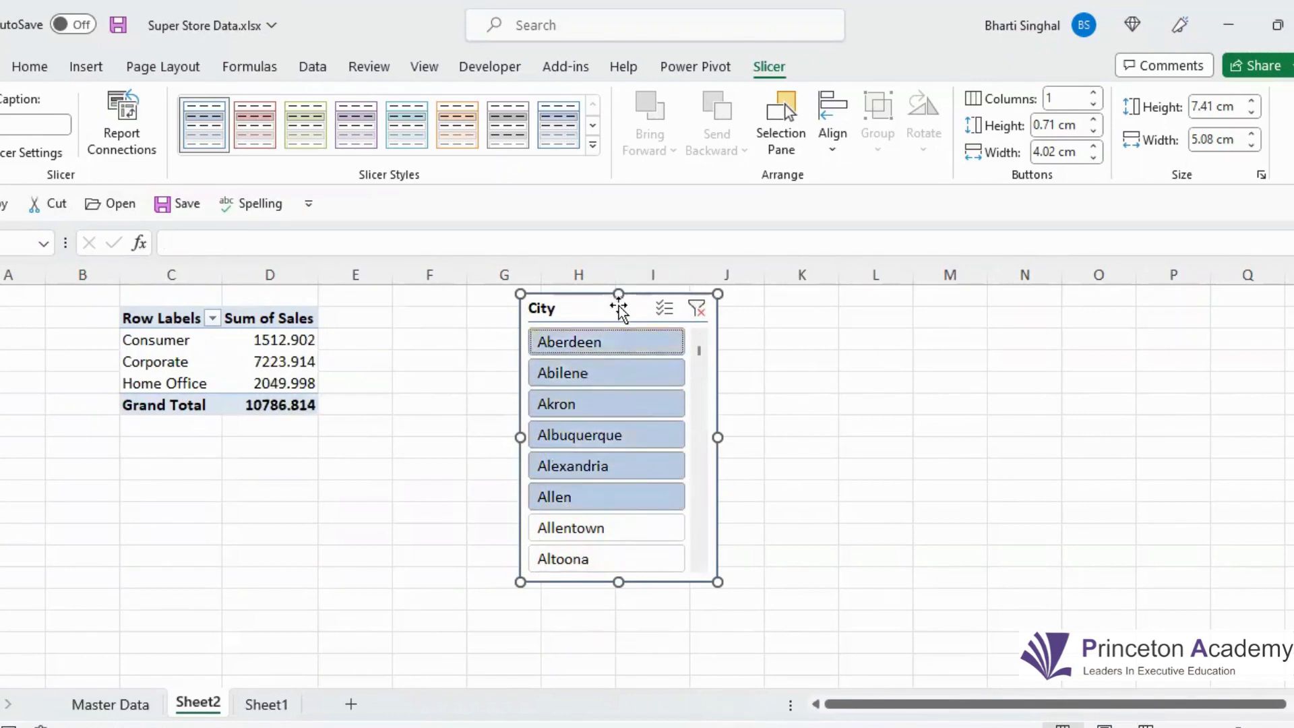
drag(615, 303, 454, 317)
click(866, 442)
Insert an Order Date timeline for the Segment pivot table and place it around columns I to M beside the City slicer.
click(169, 318)
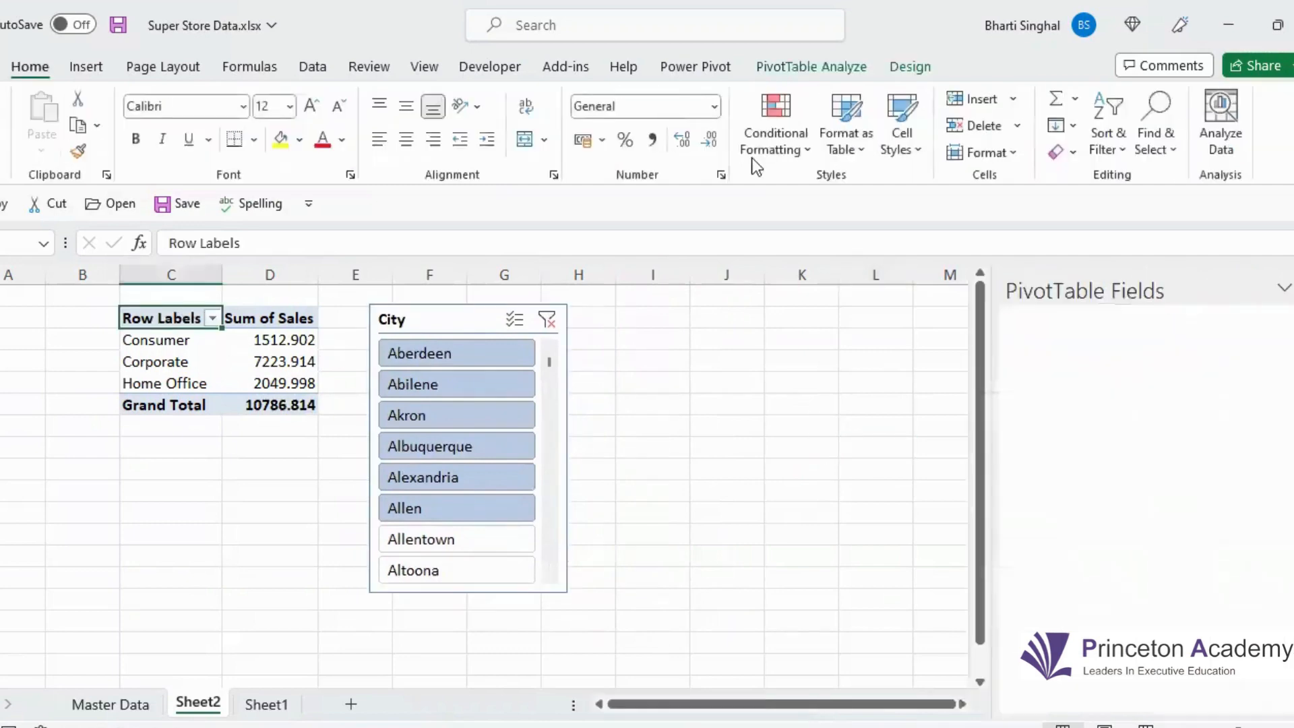
click(816, 67)
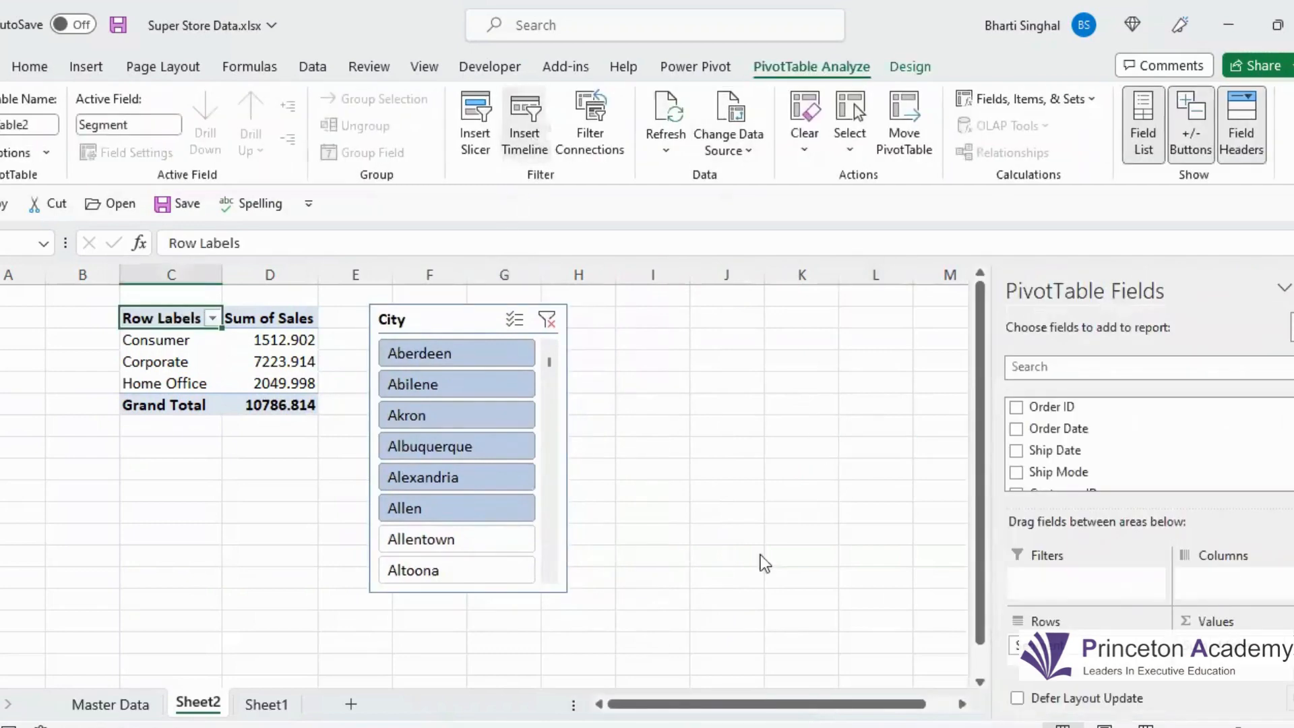
drag(659, 297, 790, 274)
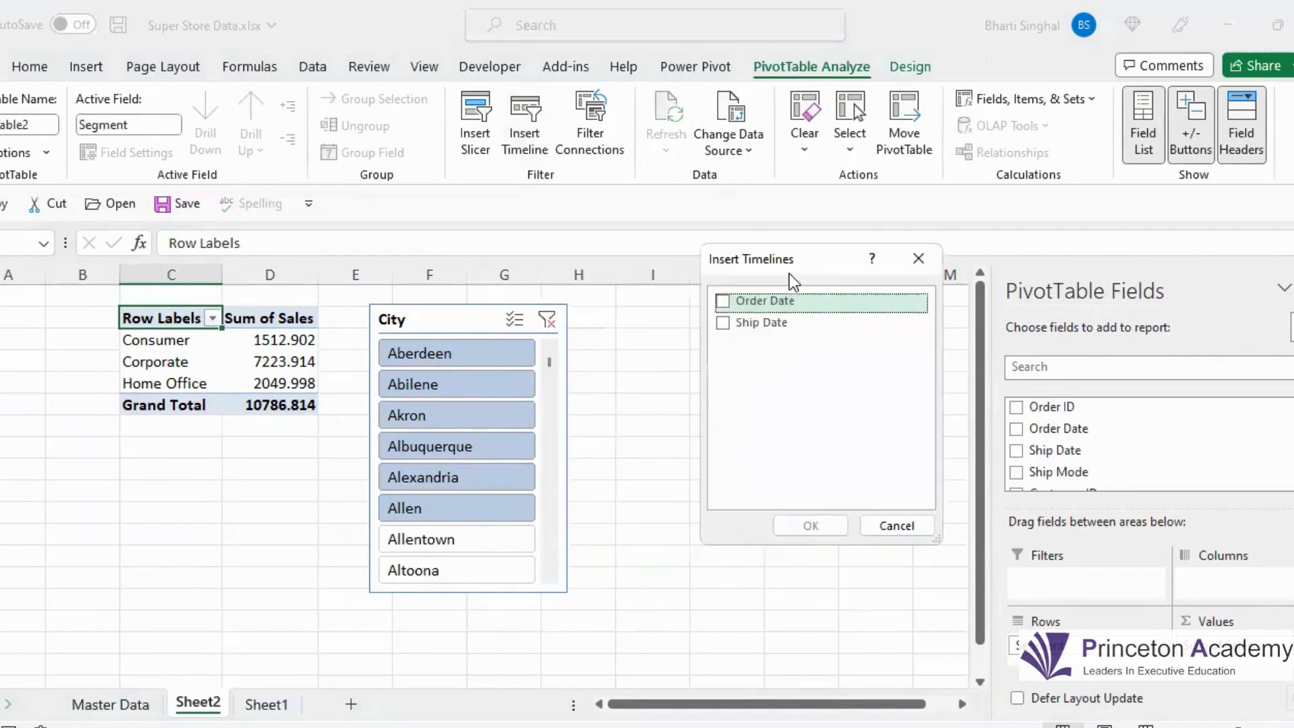
click(724, 302)
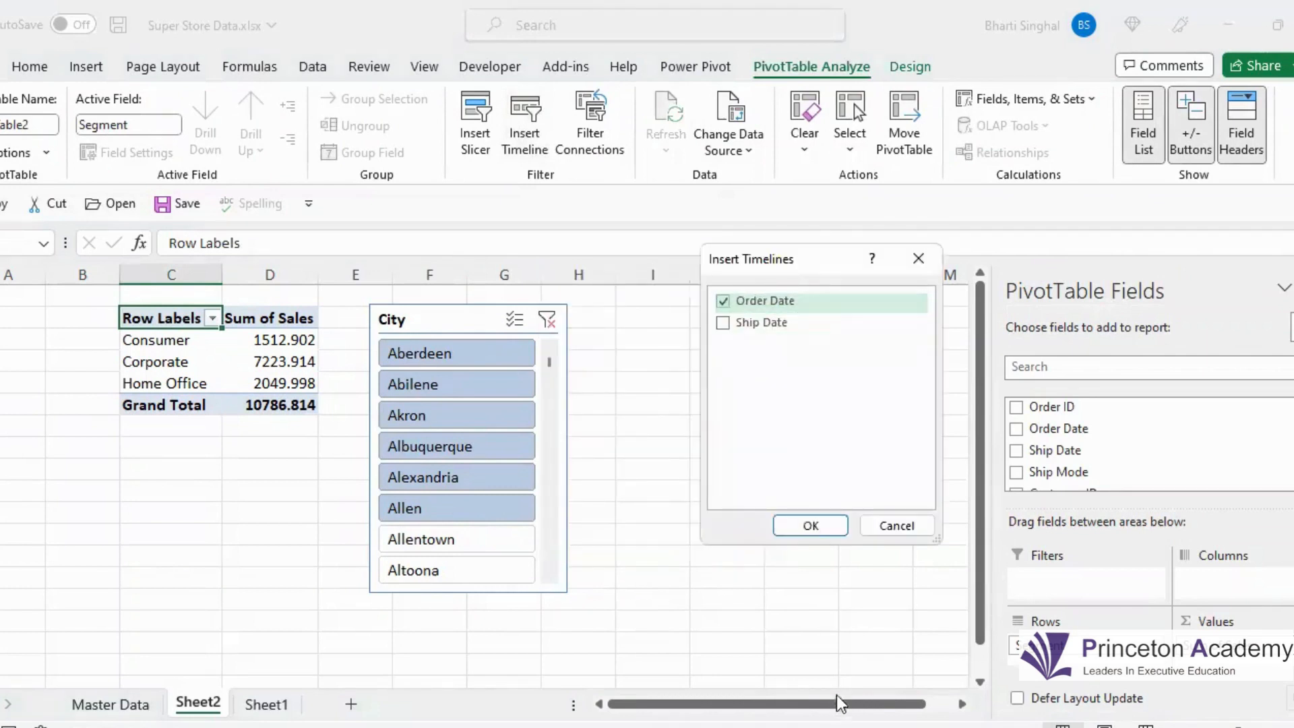
click(810, 525)
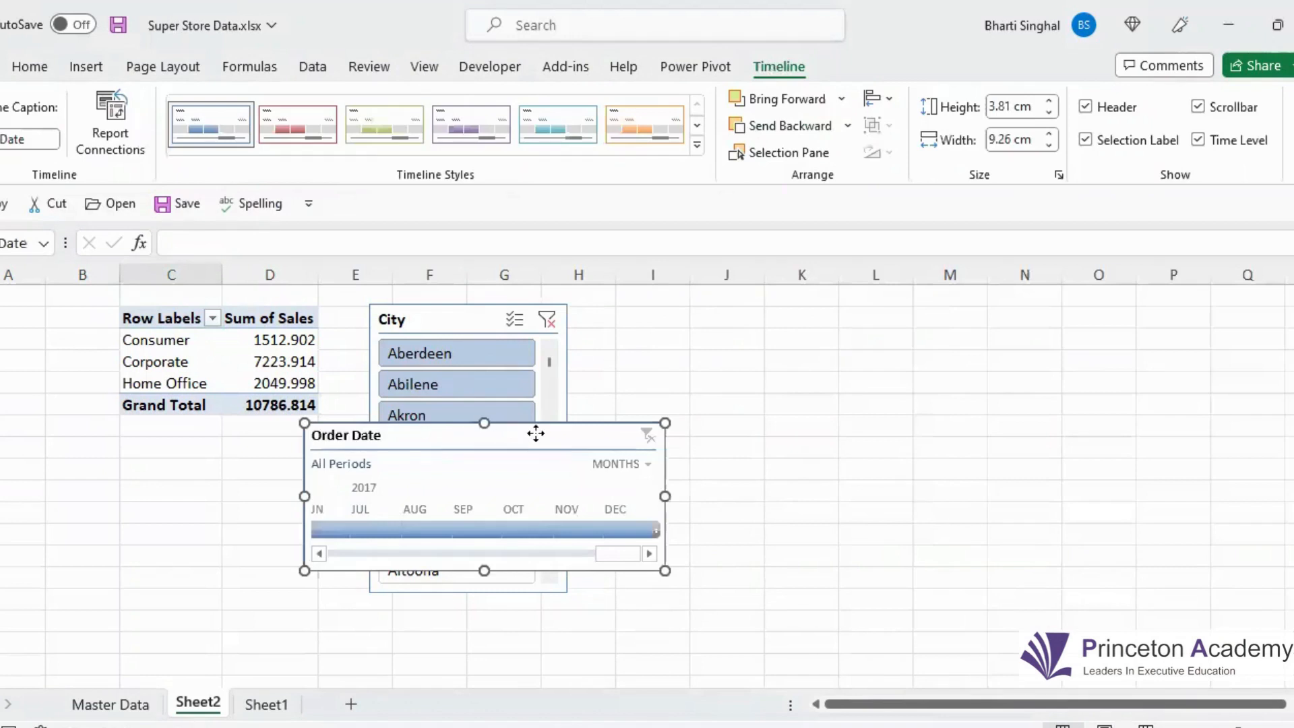
drag(536, 433, 836, 321)
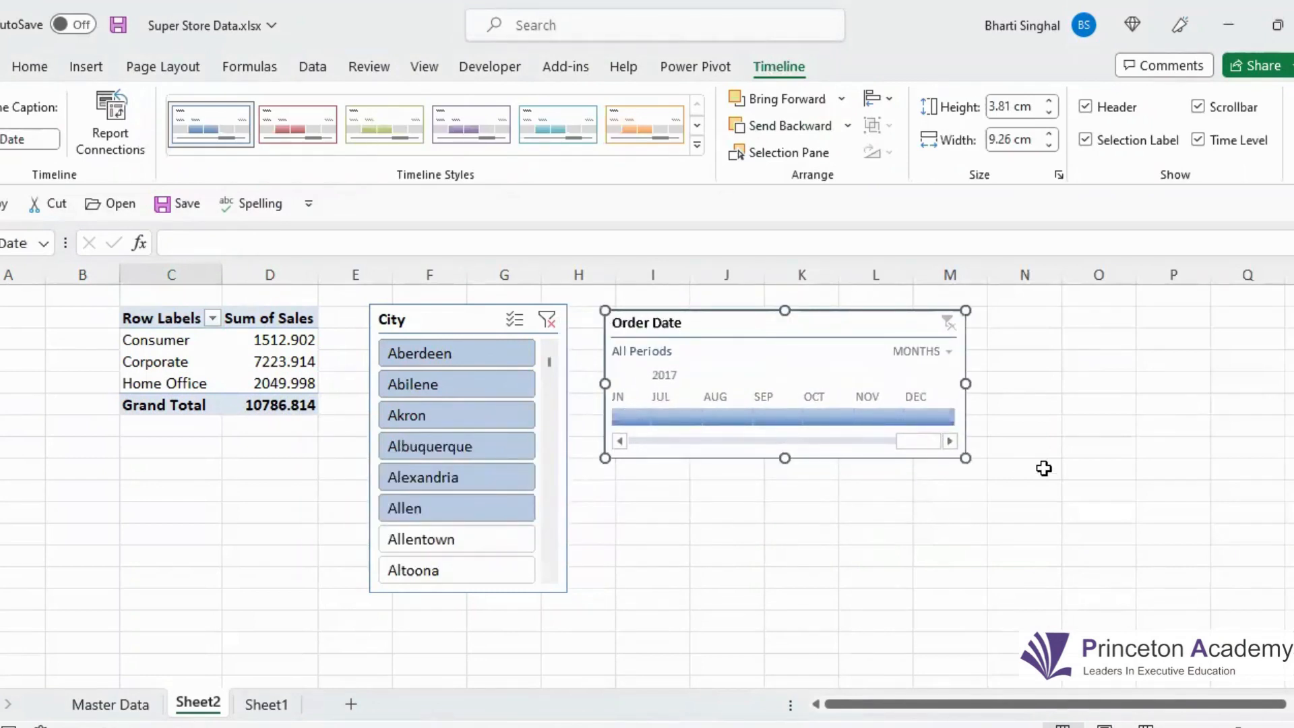
Switch the Order Date timeline's time level to years, quarters and months, finishing on years.
click(948, 351)
click(953, 382)
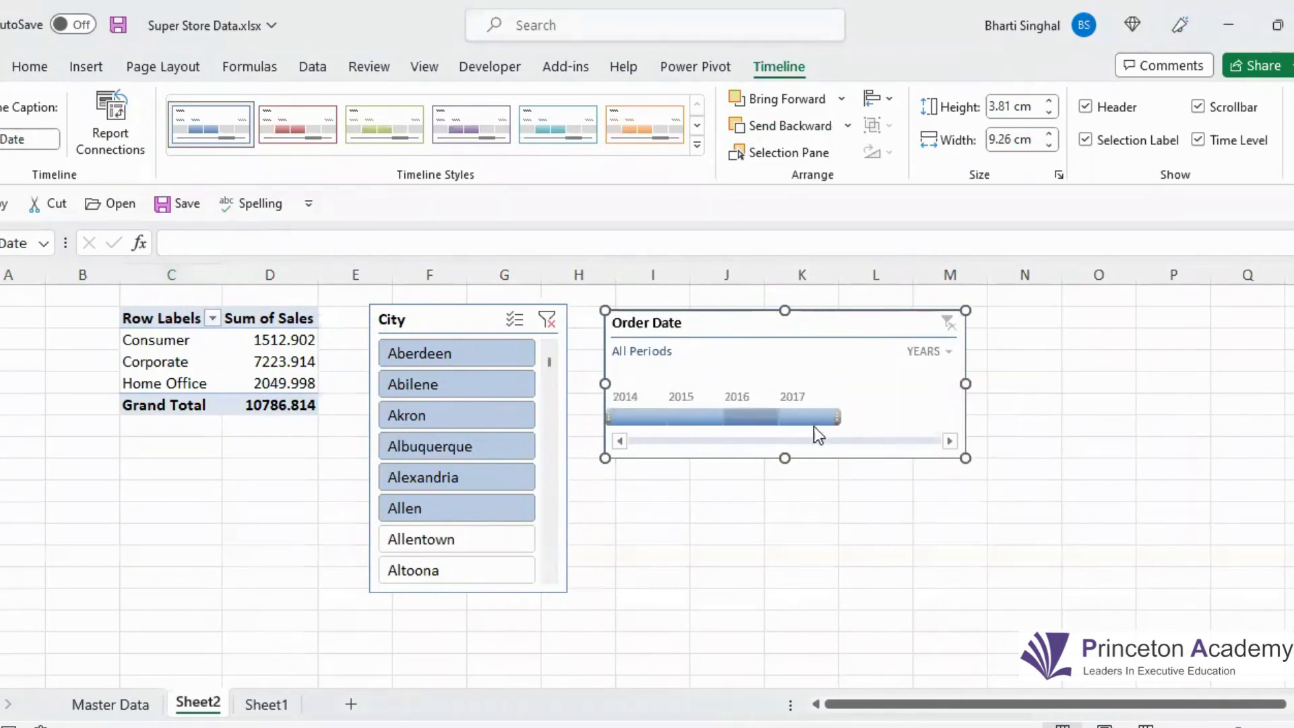
click(943, 351)
click(944, 368)
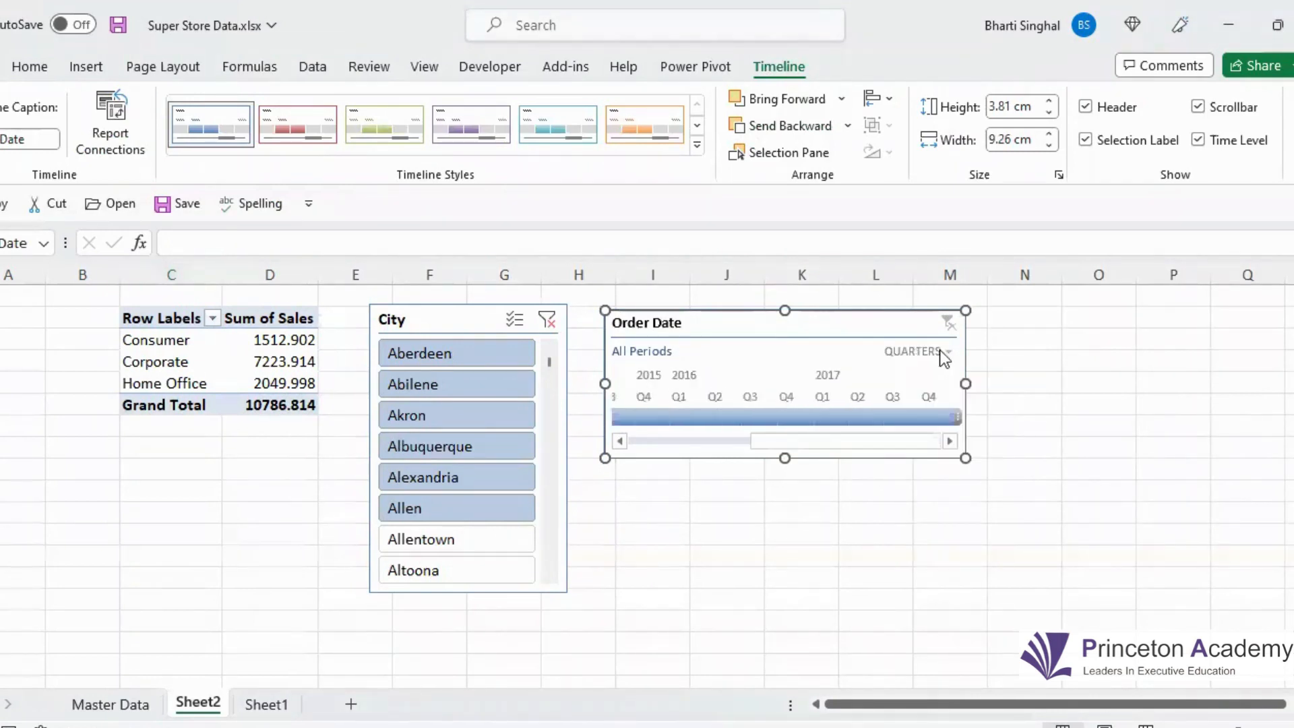
click(946, 351)
click(944, 396)
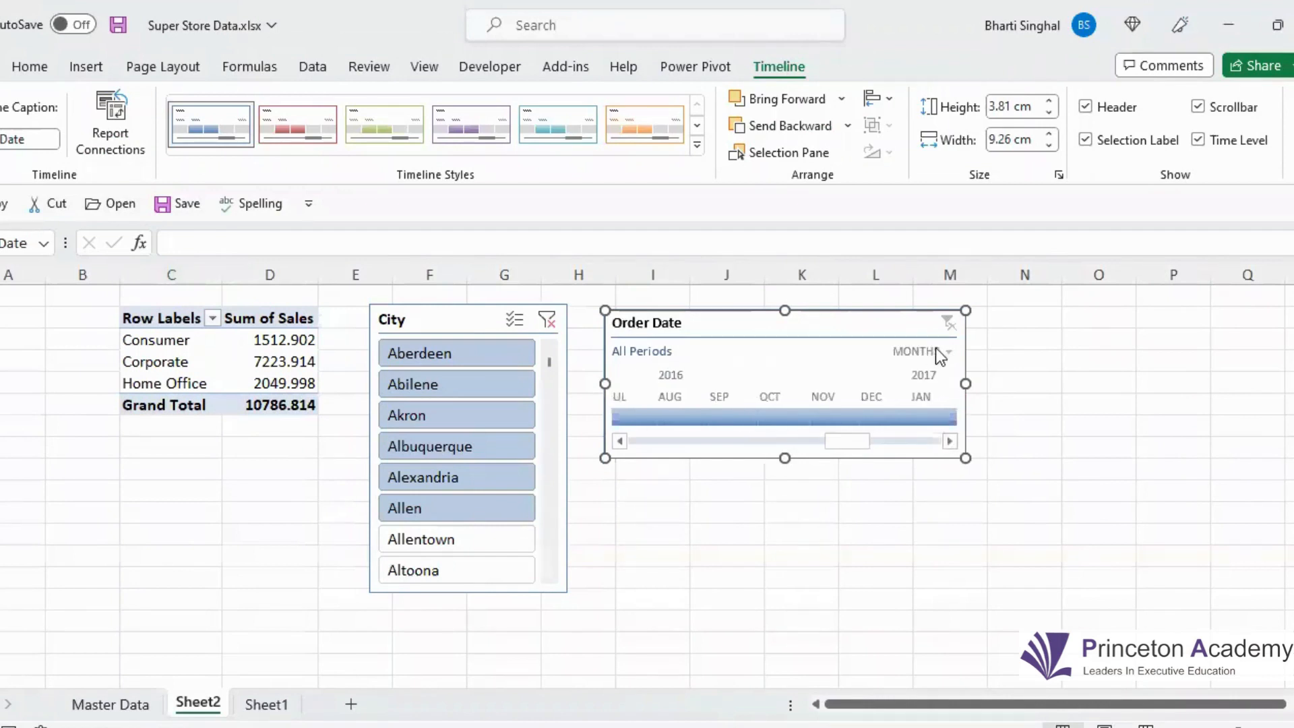
click(938, 352)
click(937, 390)
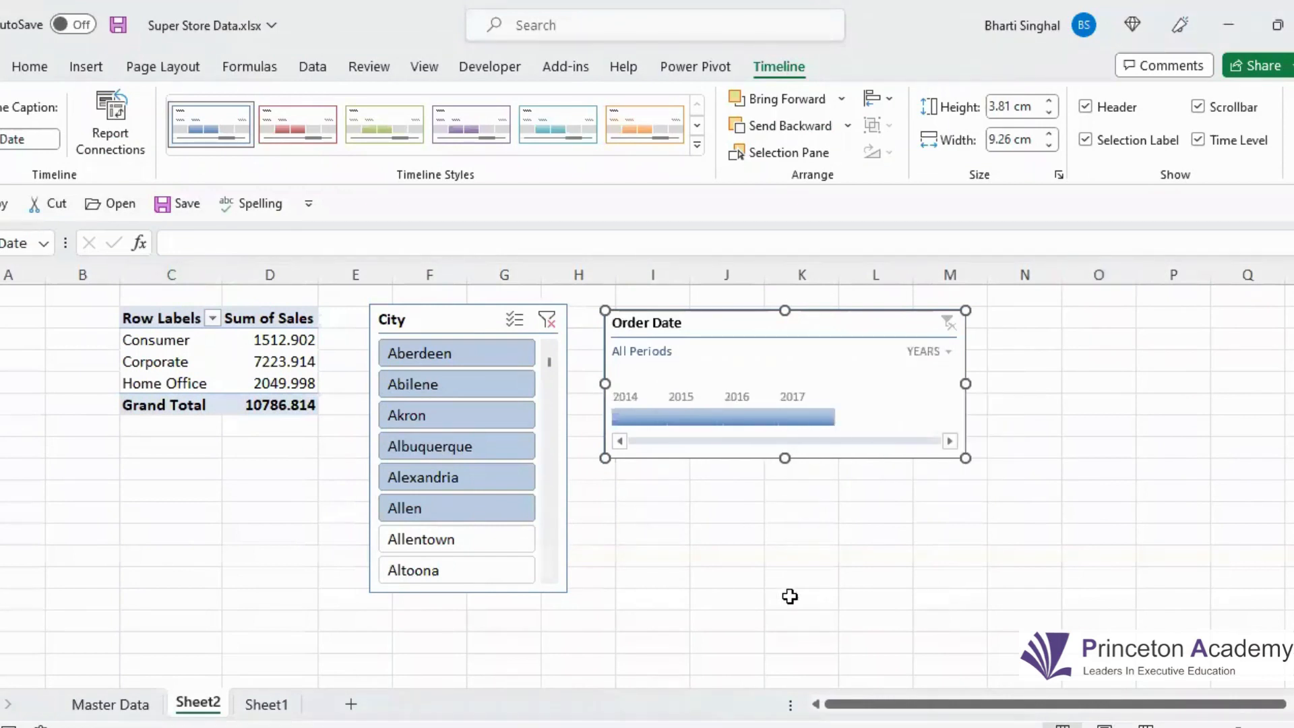
Filter the Order Date timeline to 2014, extend it to 2014–2017, return to 2014, and finish on 2015.
click(614, 417)
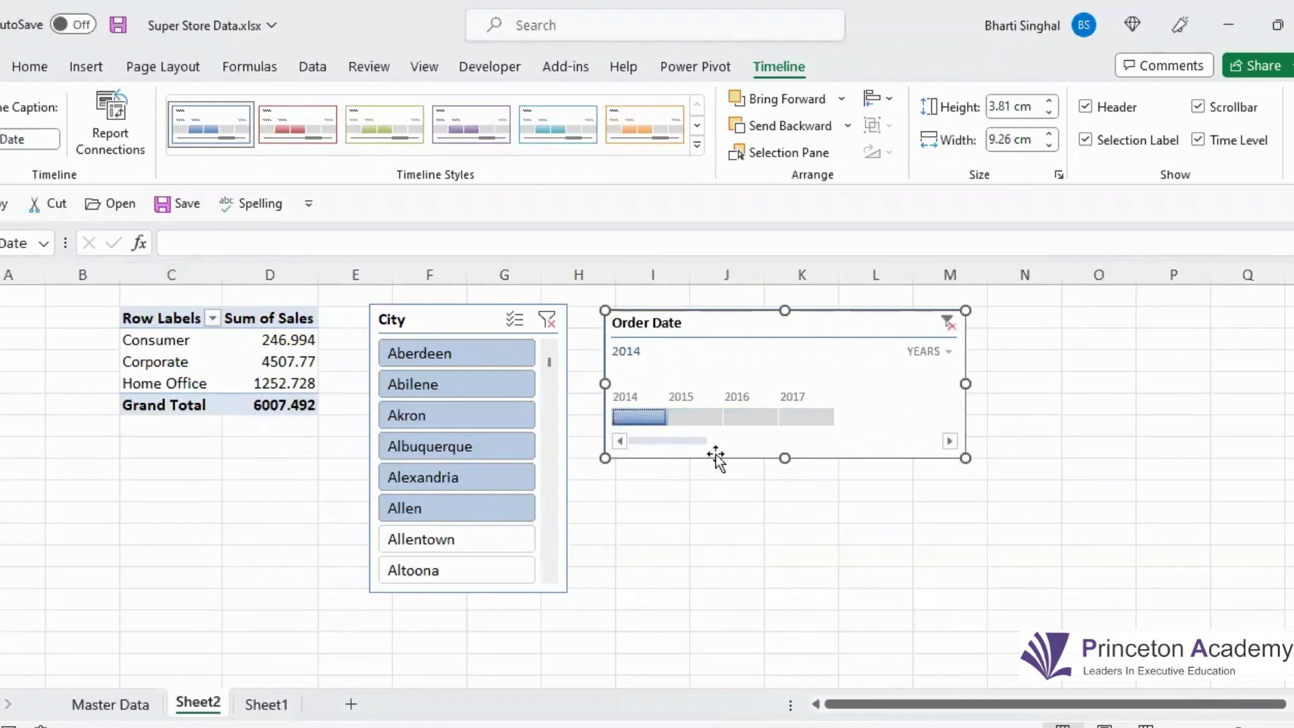
drag(667, 416, 826, 423)
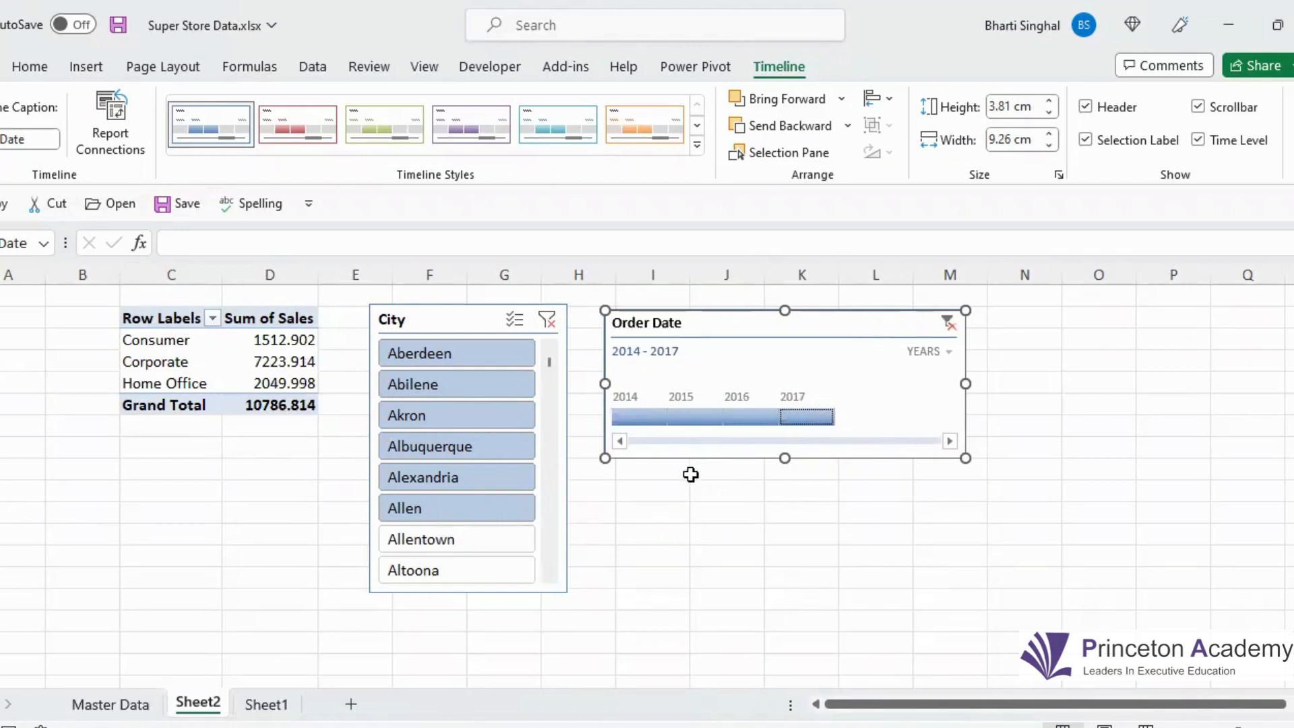
click(641, 418)
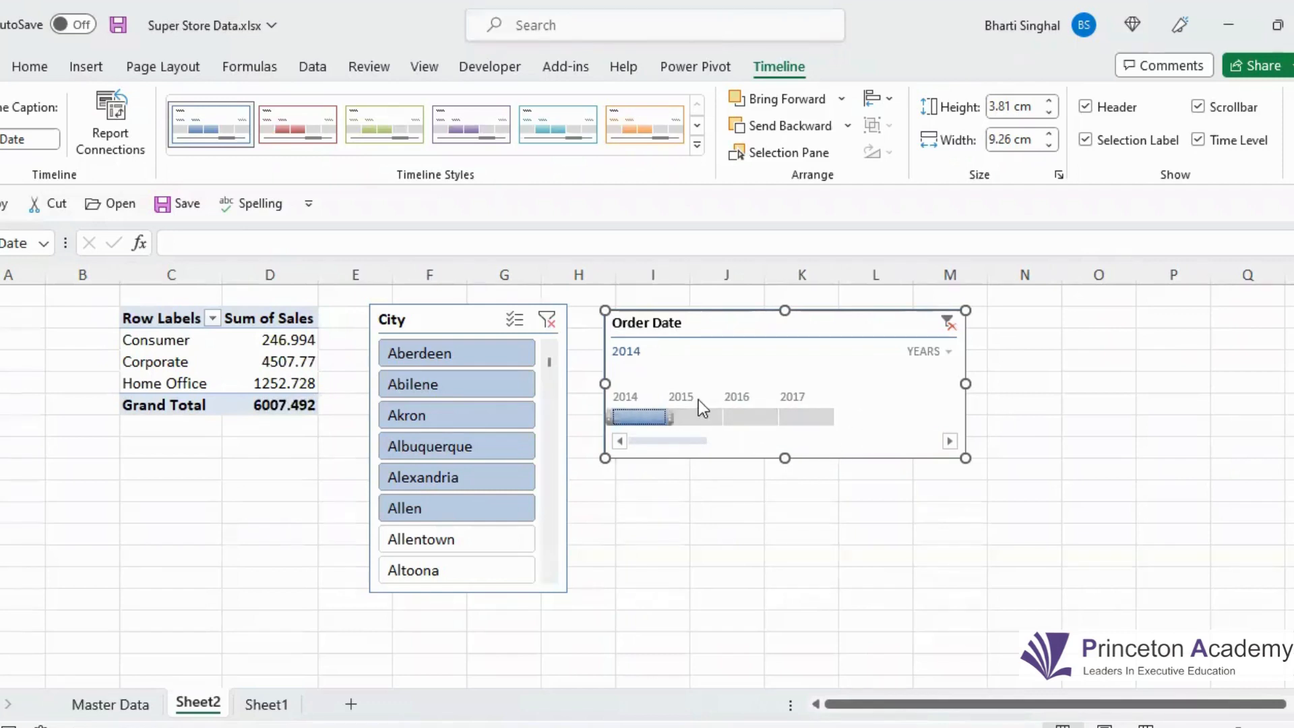
click(682, 418)
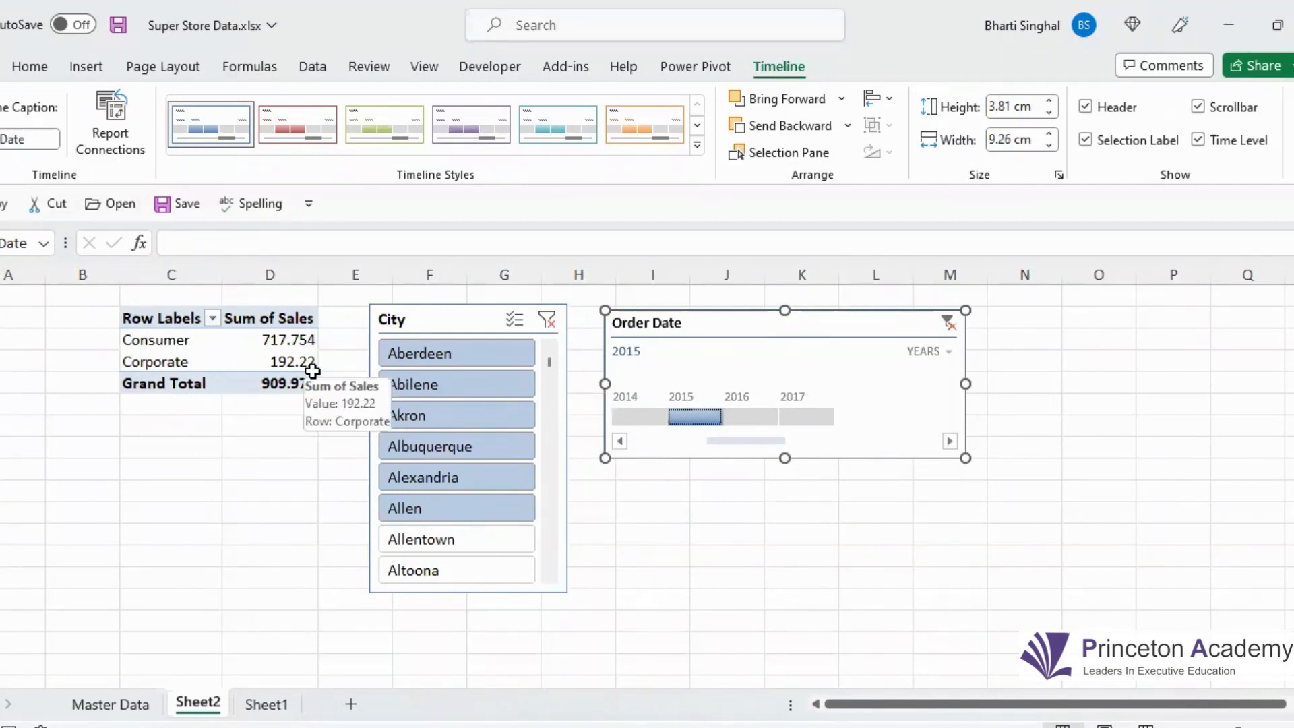
Create a second pivot table from the Orders table at cell C15 of Sheet2.
click(168, 597)
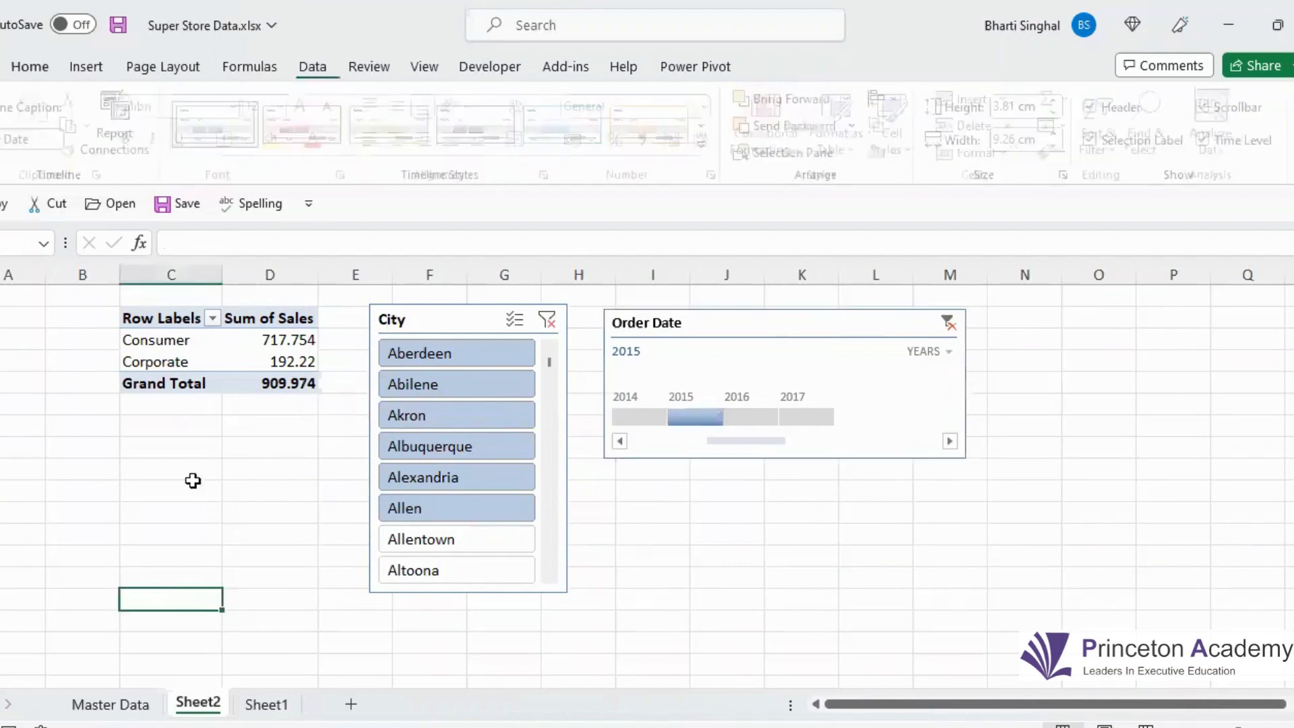
click(91, 68)
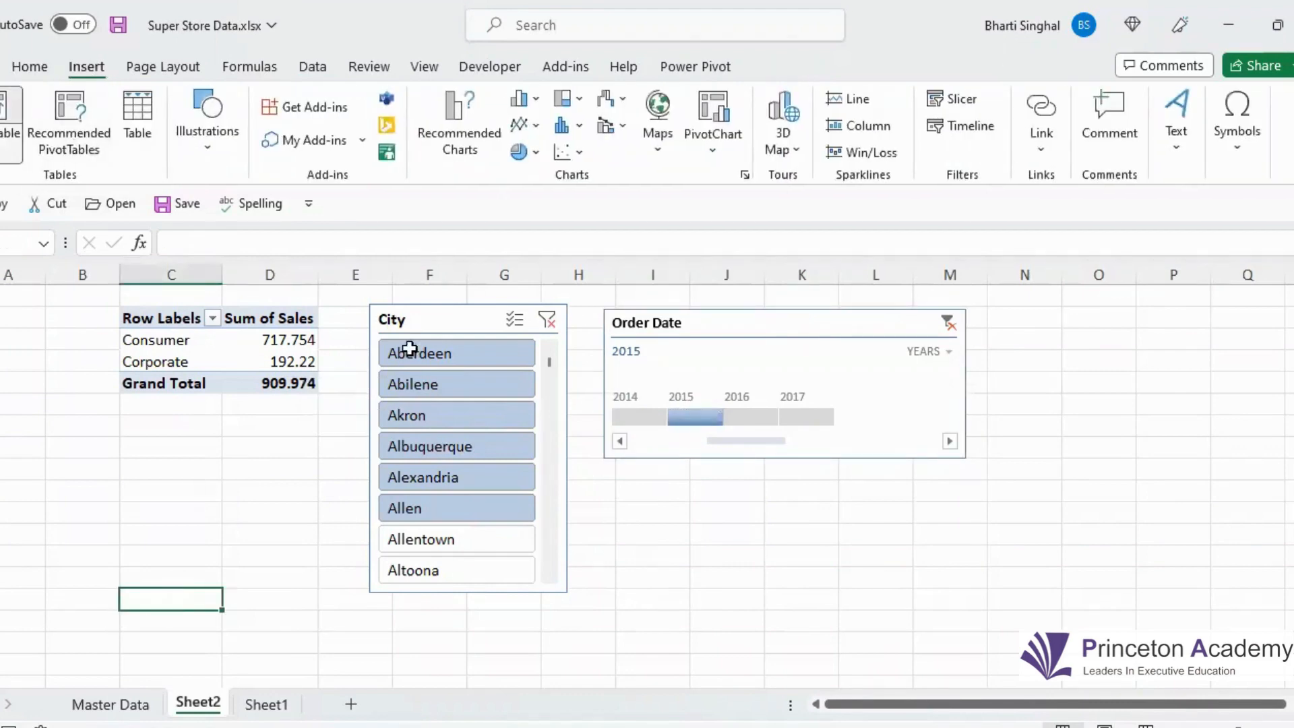
text(Orders)
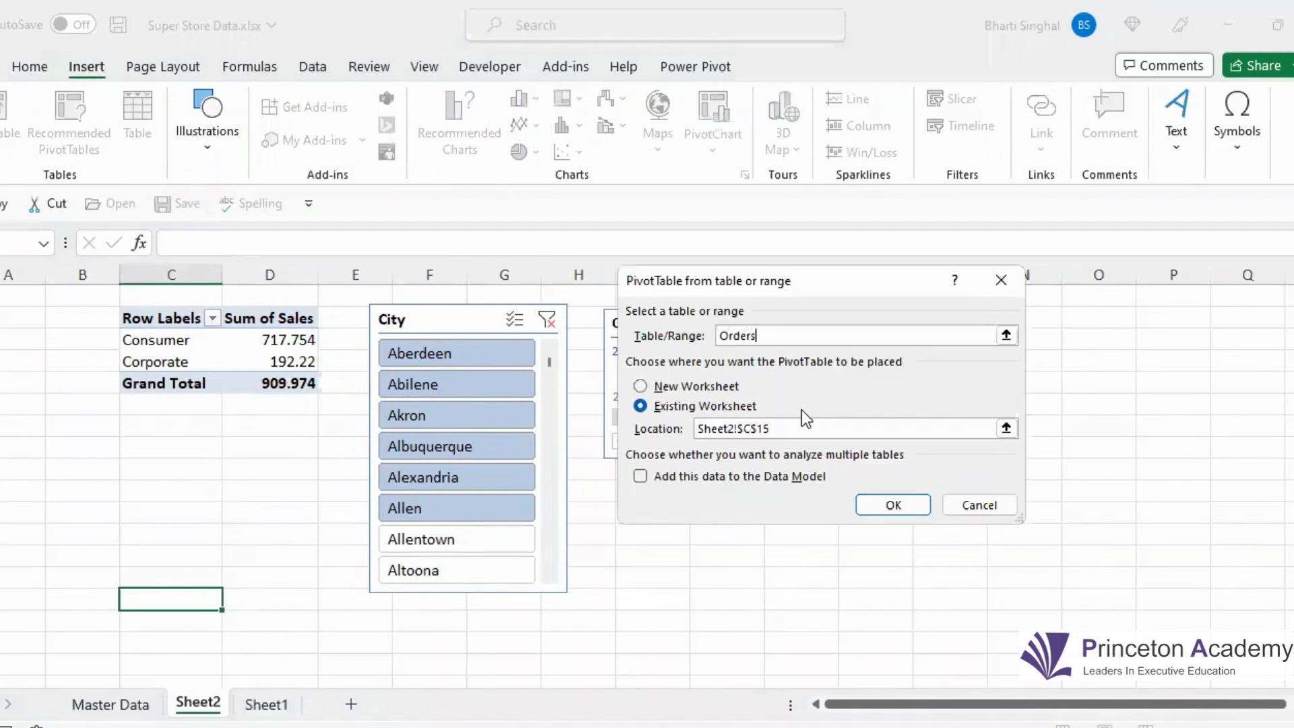
click(901, 509)
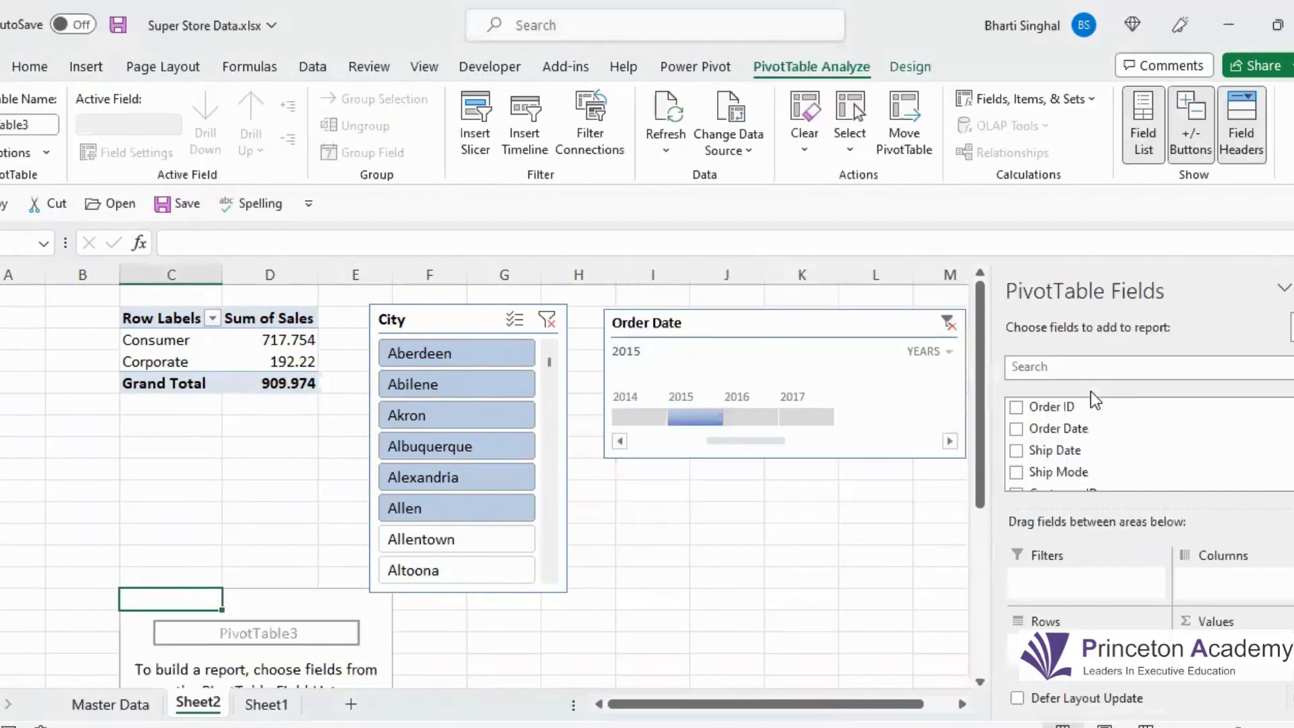
Add State as rows and Profit as summed values to the new pivot table.
click(1043, 366)
text(state)
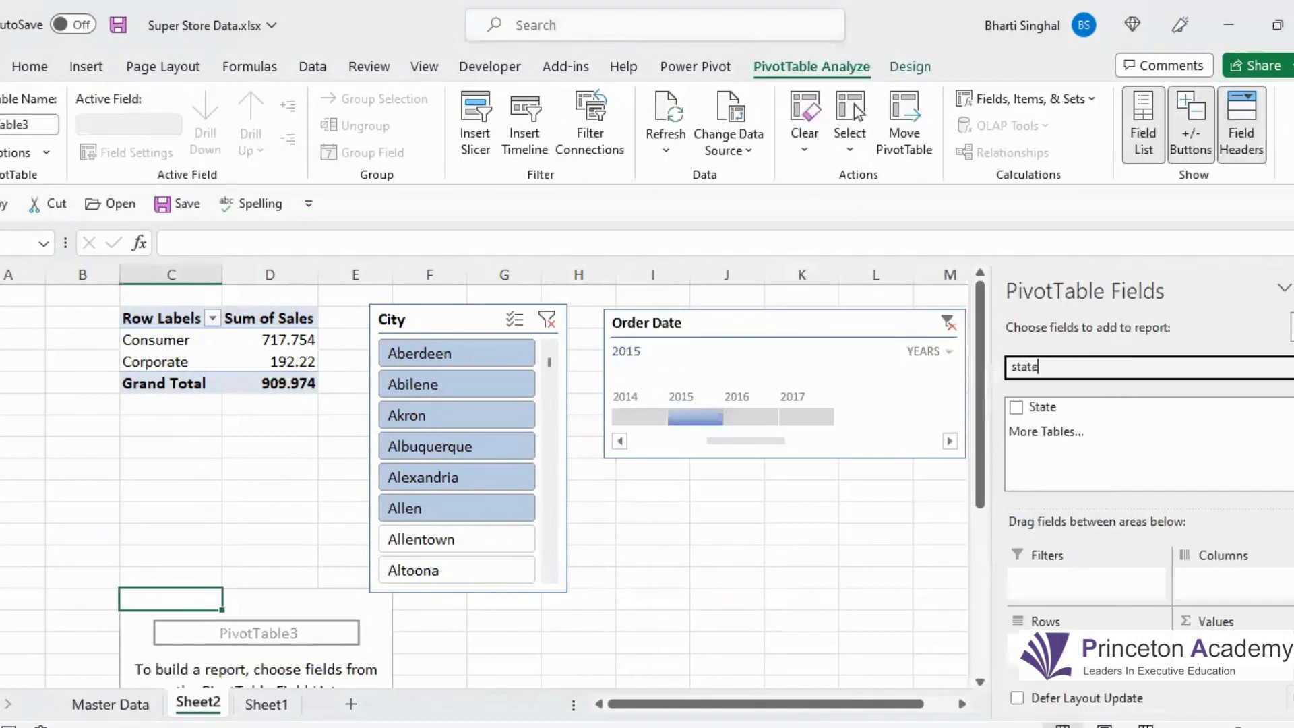
click(1055, 407)
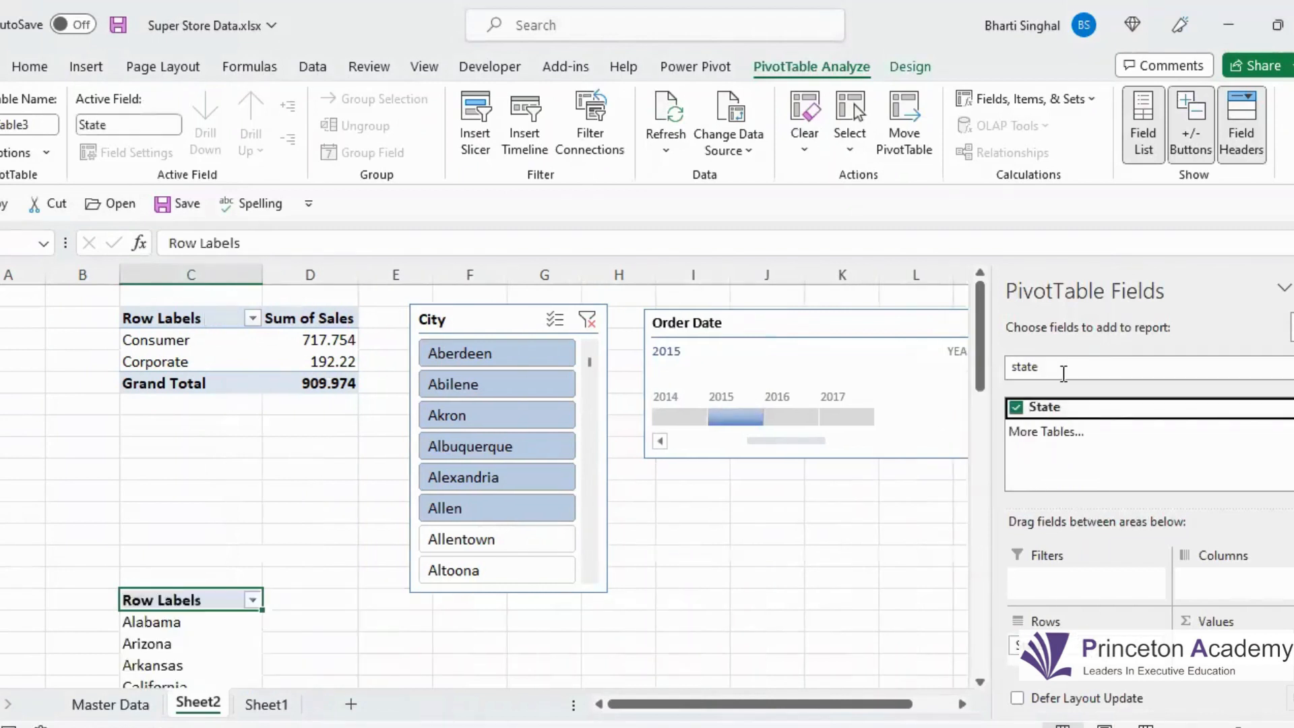
double_click(1064, 373)
text(Pro)
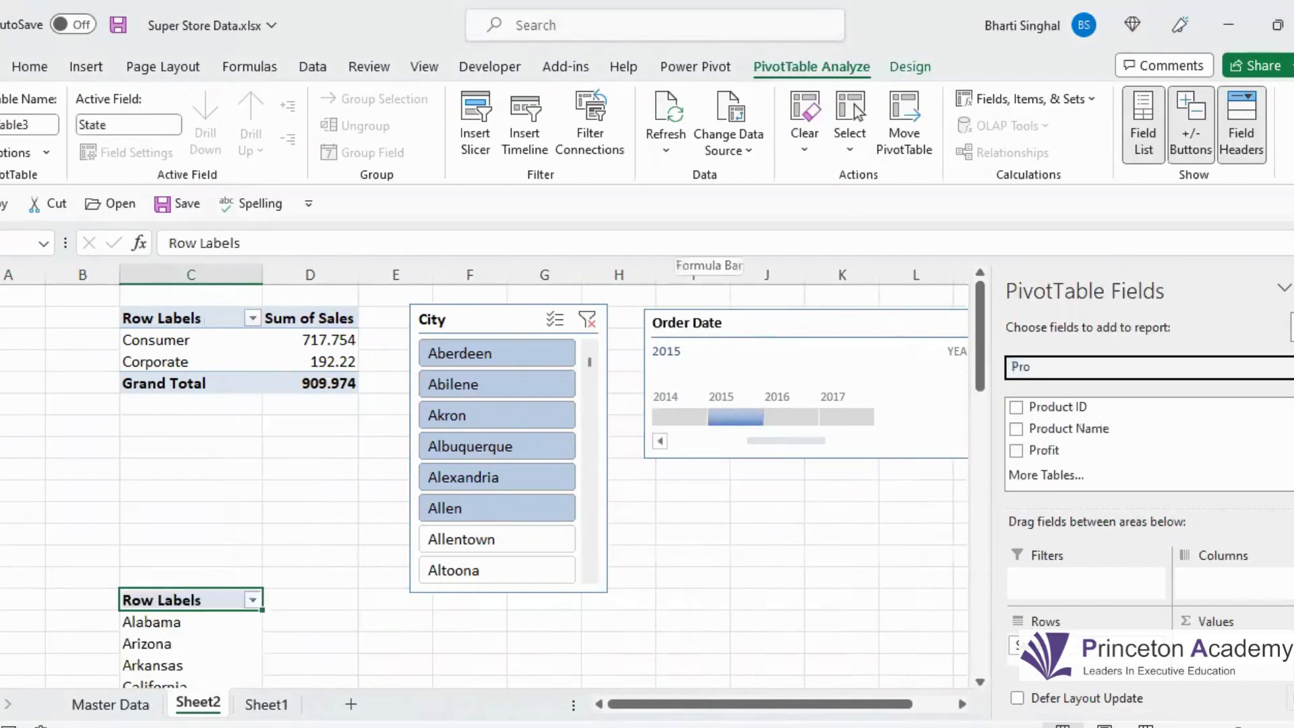
click(1044, 449)
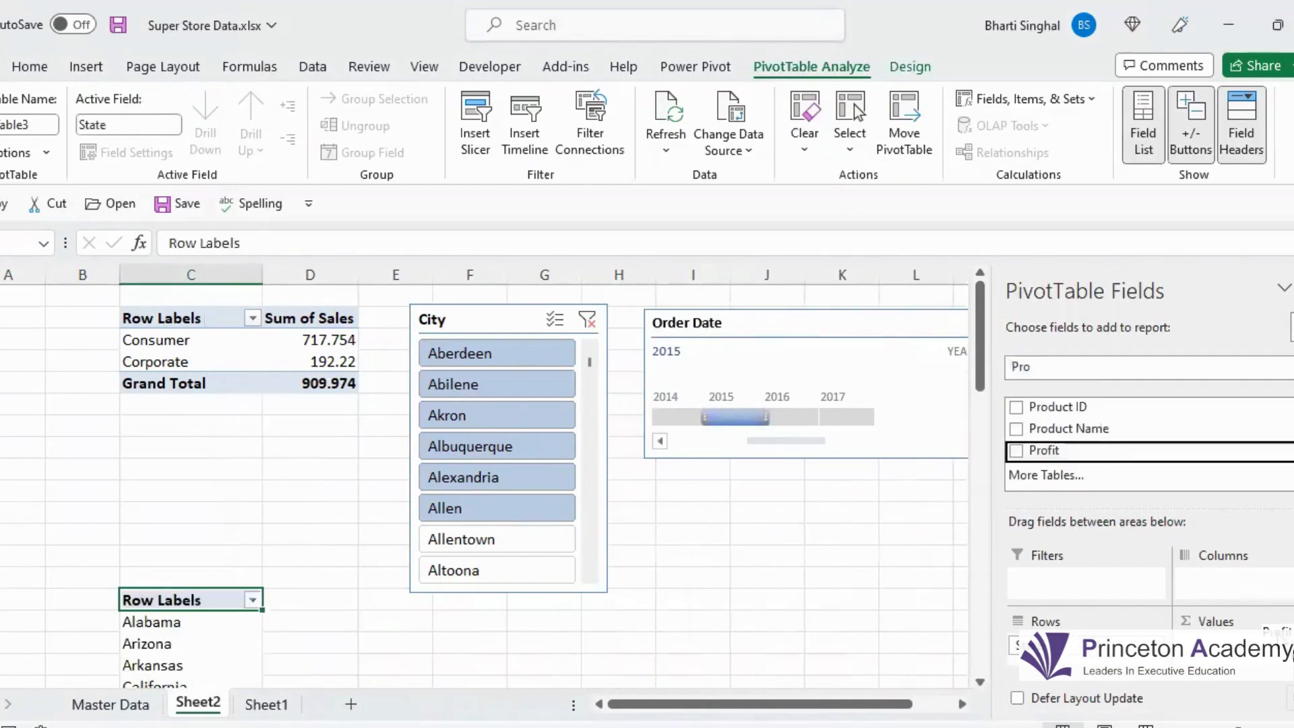
Filter the City slicer to Abilene and compare its effect on the two pivot tables.
click(565, 357)
click(474, 386)
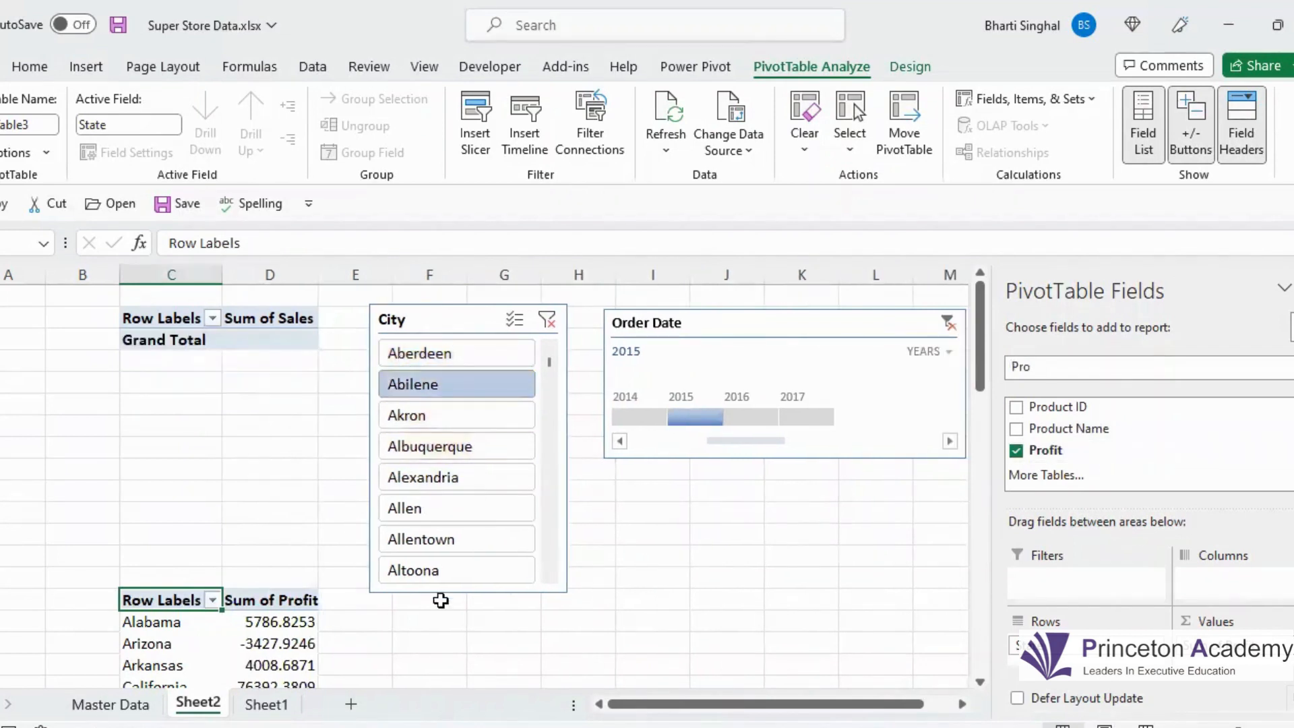
scroll(297, 439, down, 1)
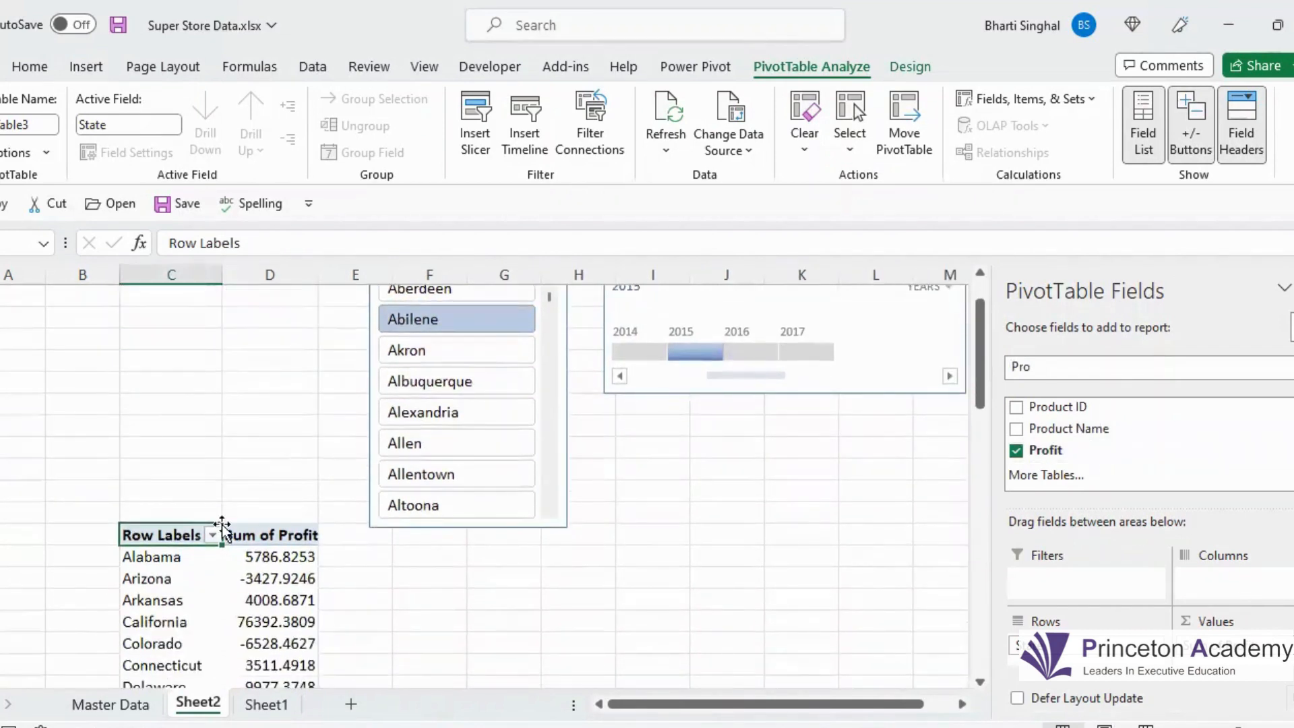
scroll(526, 411, up, 1)
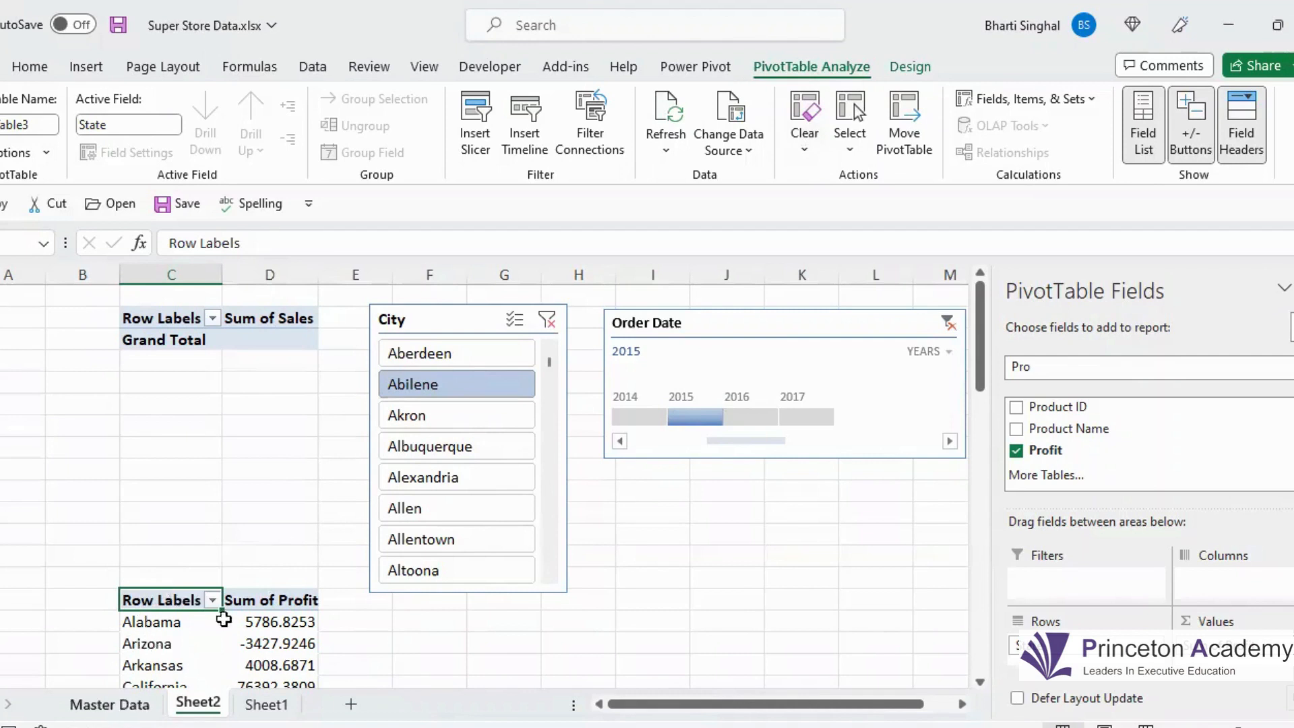
click(669, 623)
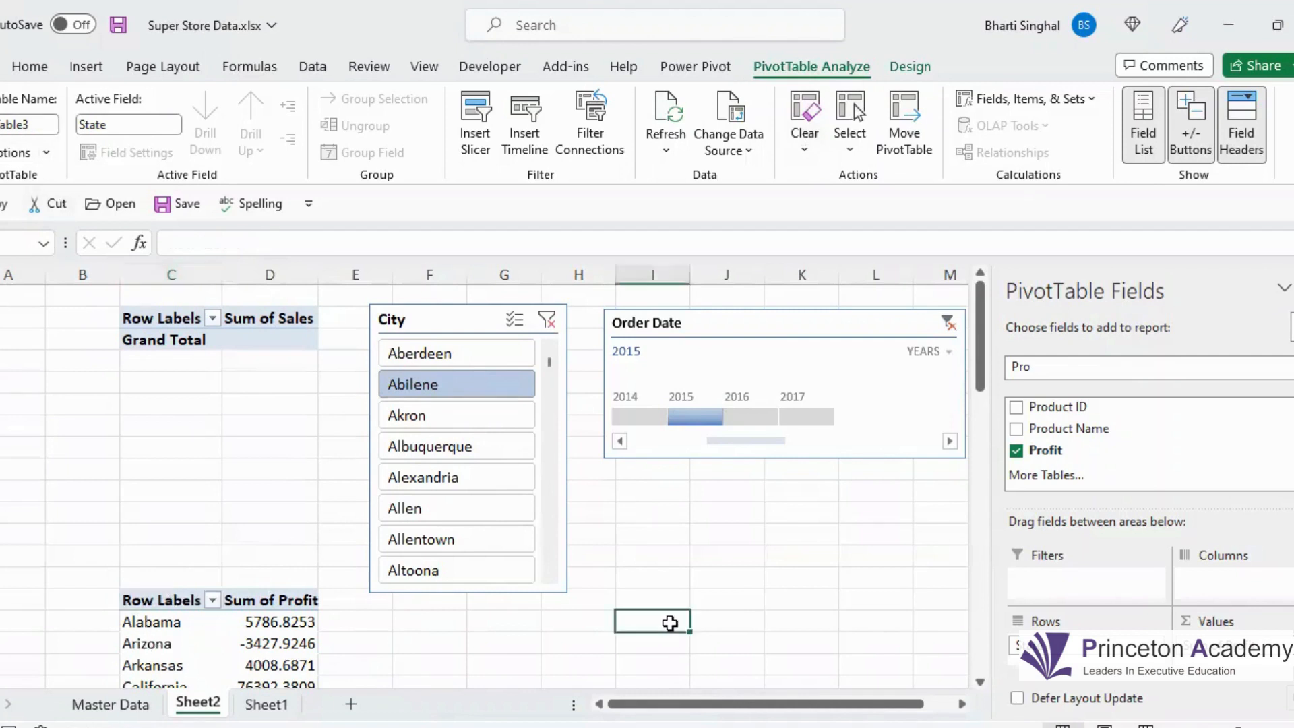
Connect the City slicer to PivotTable3 as well, through its report connections.
click(427, 319)
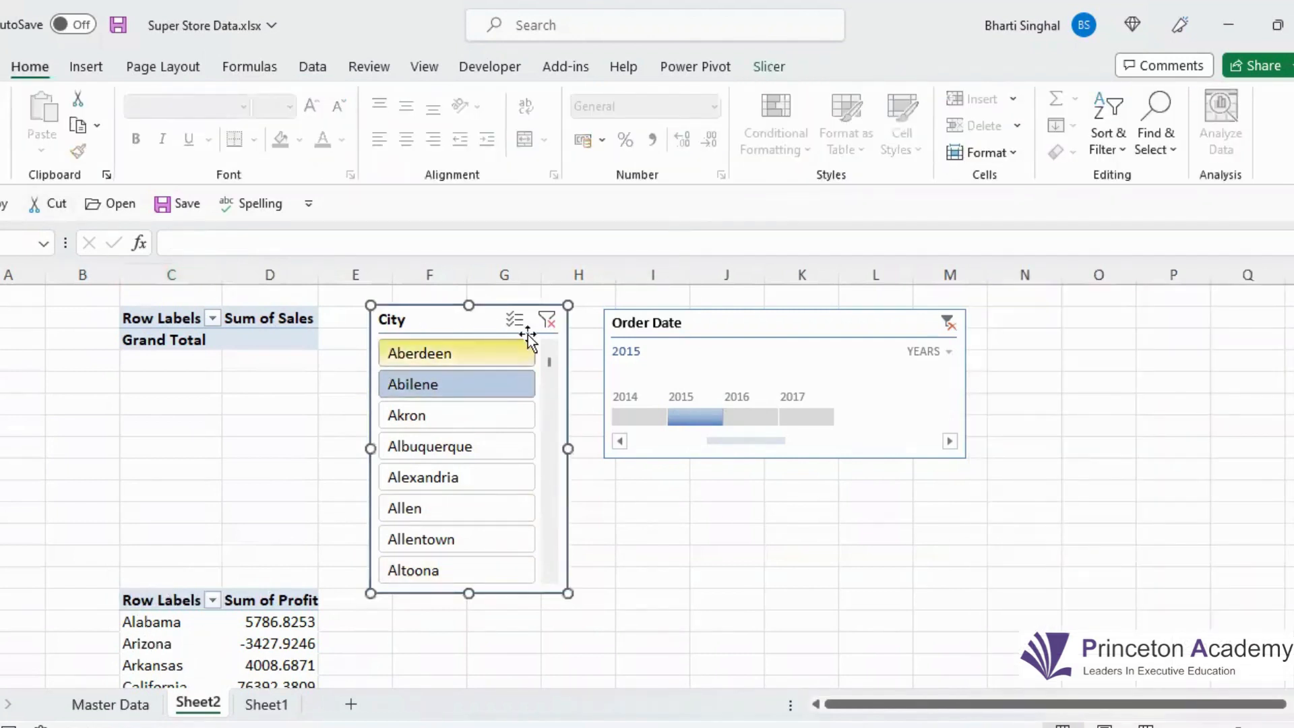
click(769, 67)
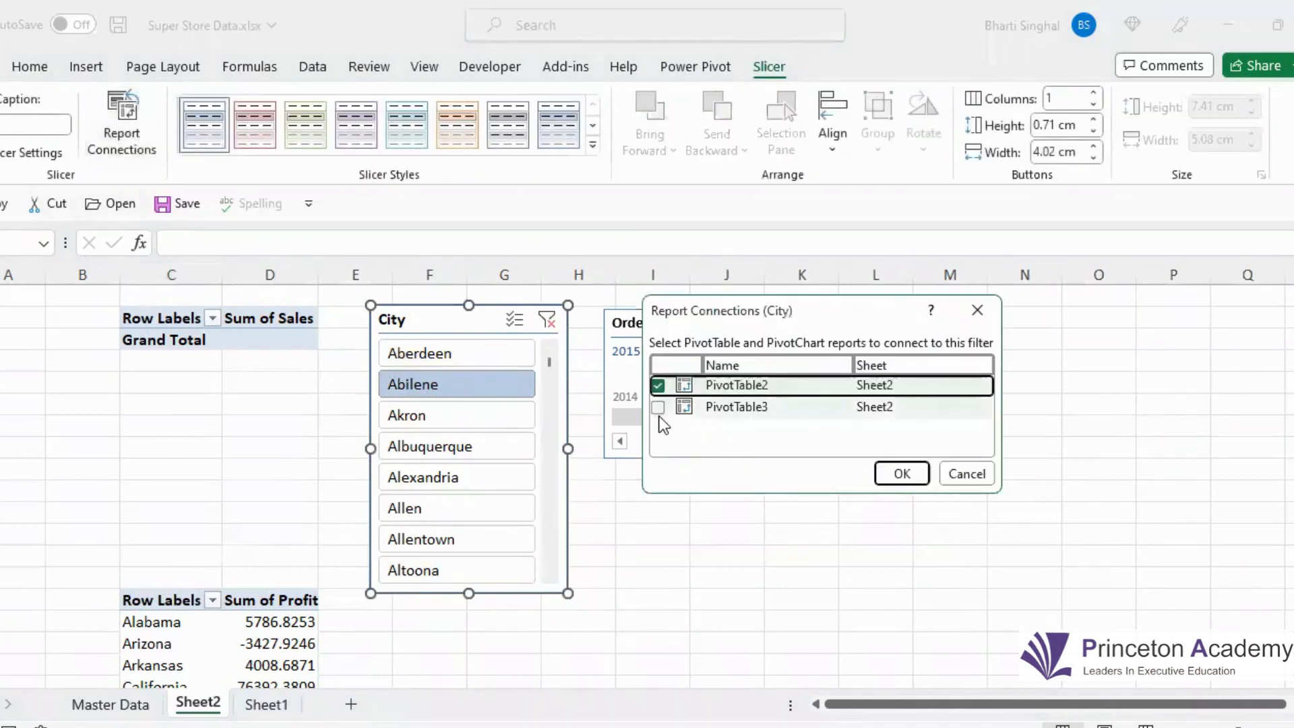
click(658, 407)
click(901, 473)
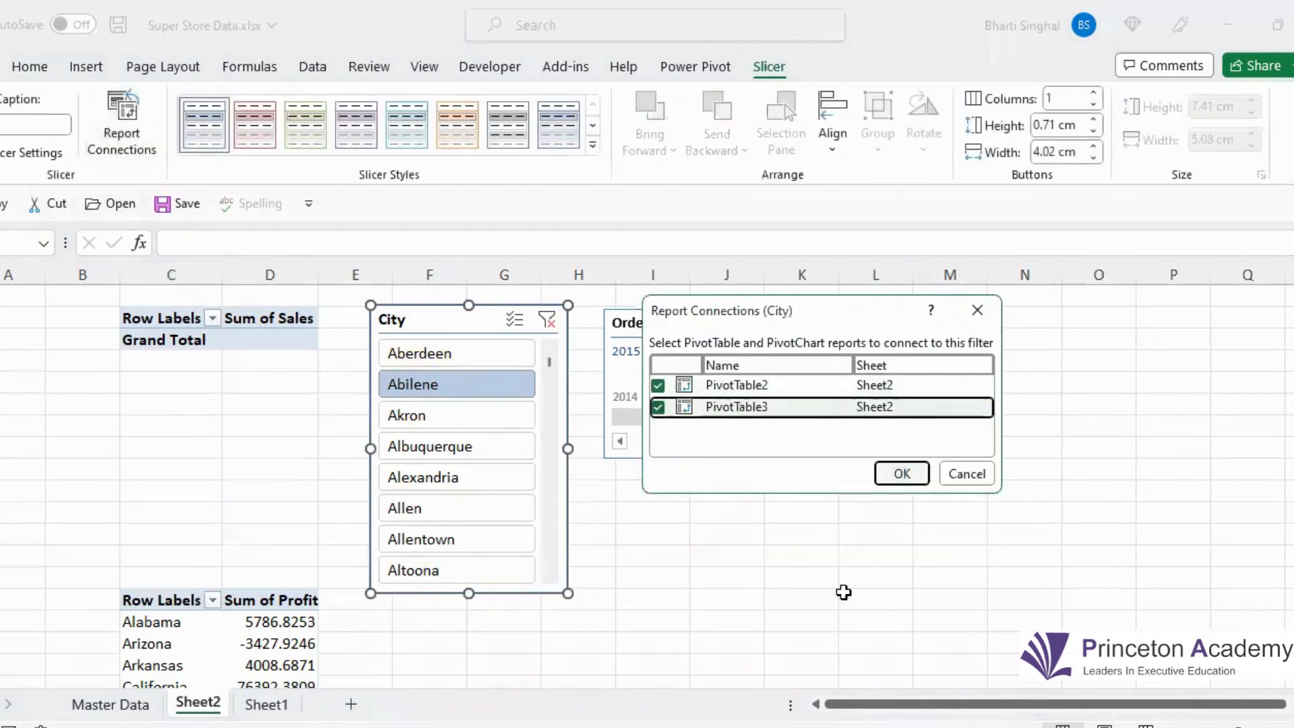
Connect the Order Date timeline to PivotTable3 as well, through its report connections.
click(707, 326)
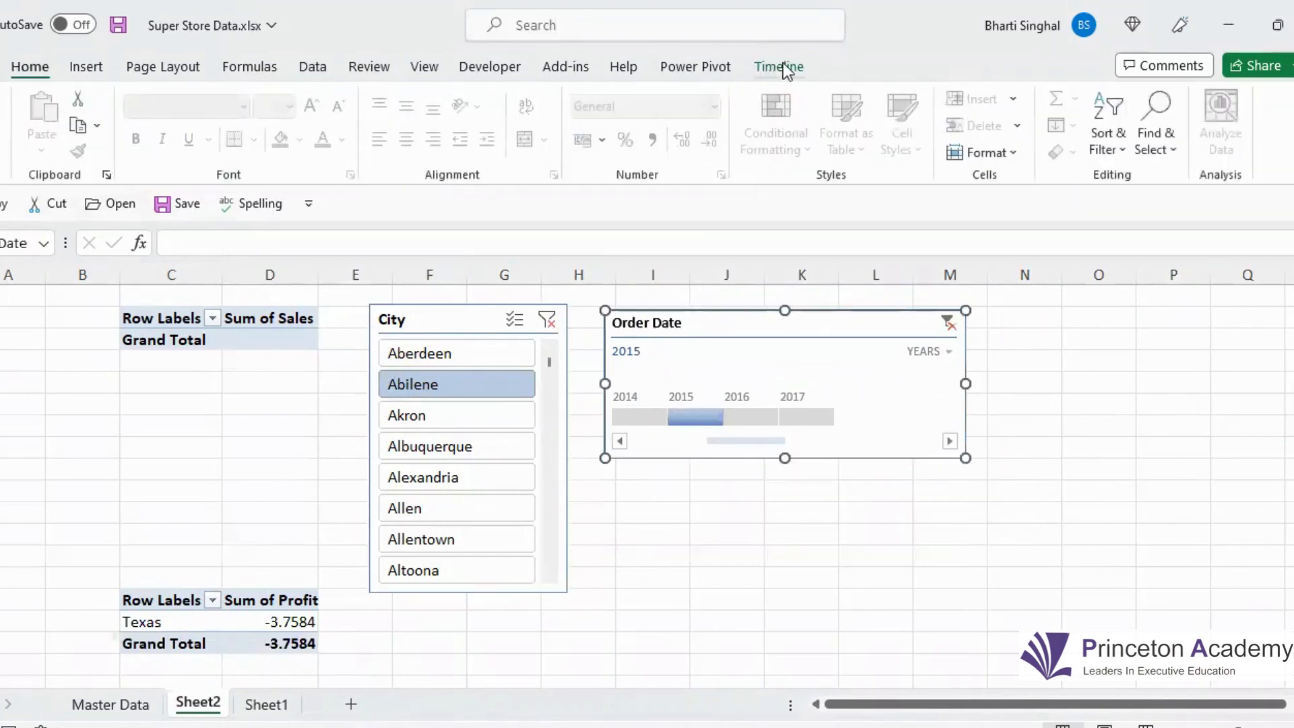
click(780, 66)
click(110, 122)
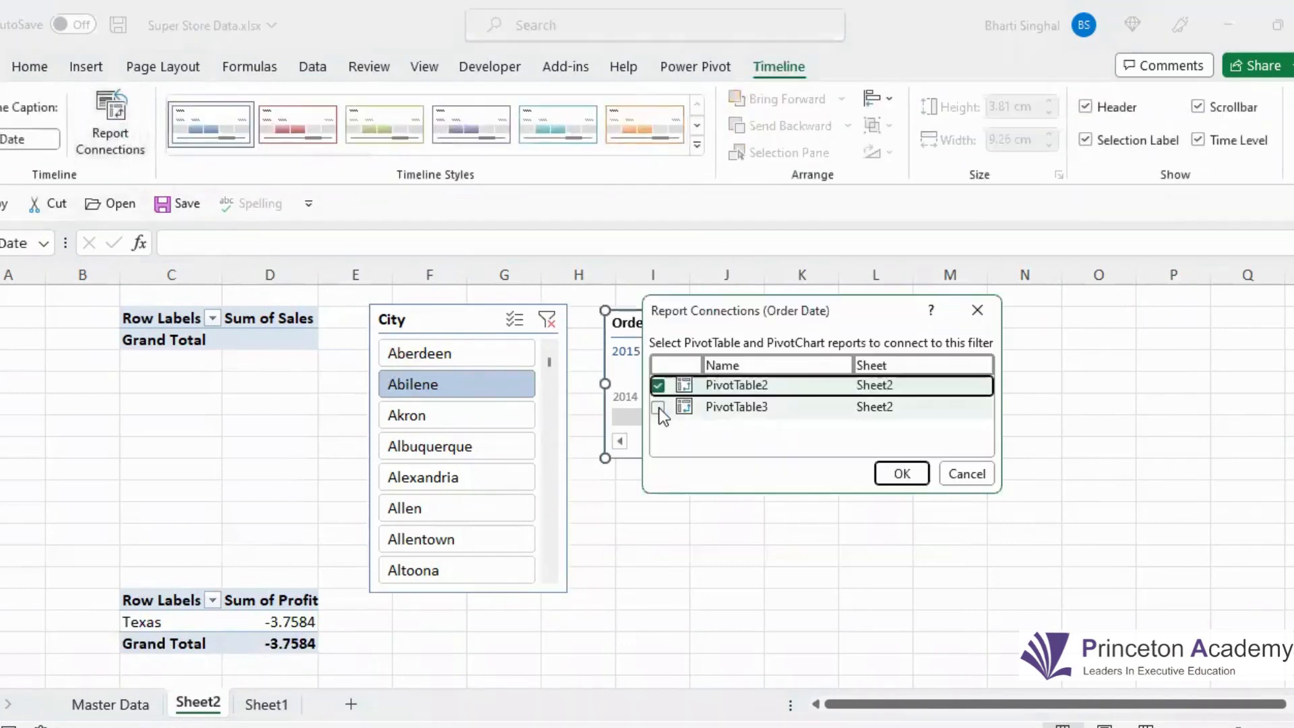
click(658, 407)
click(896, 469)
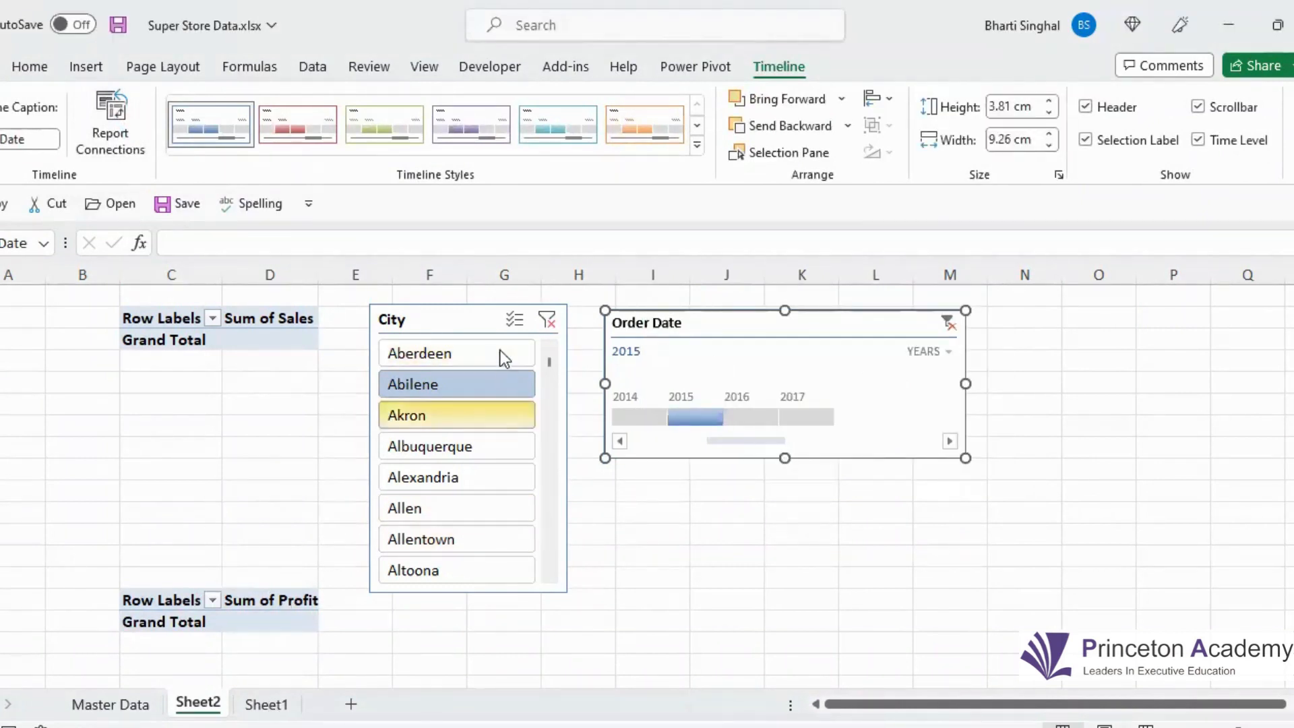
Clear both filters, filter the pivot tables by city to Abilene and to Albuquerque, and limit the Order Date timeline to 2015.
click(547, 320)
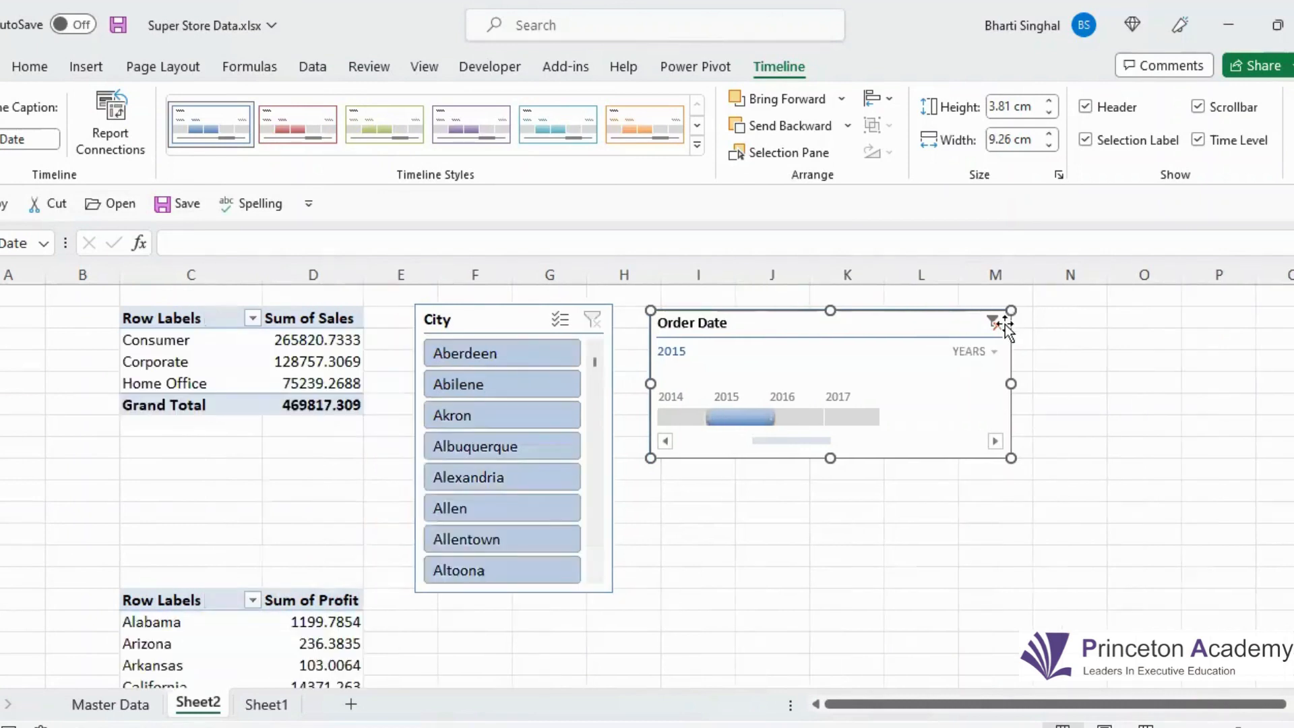
click(997, 324)
click(514, 385)
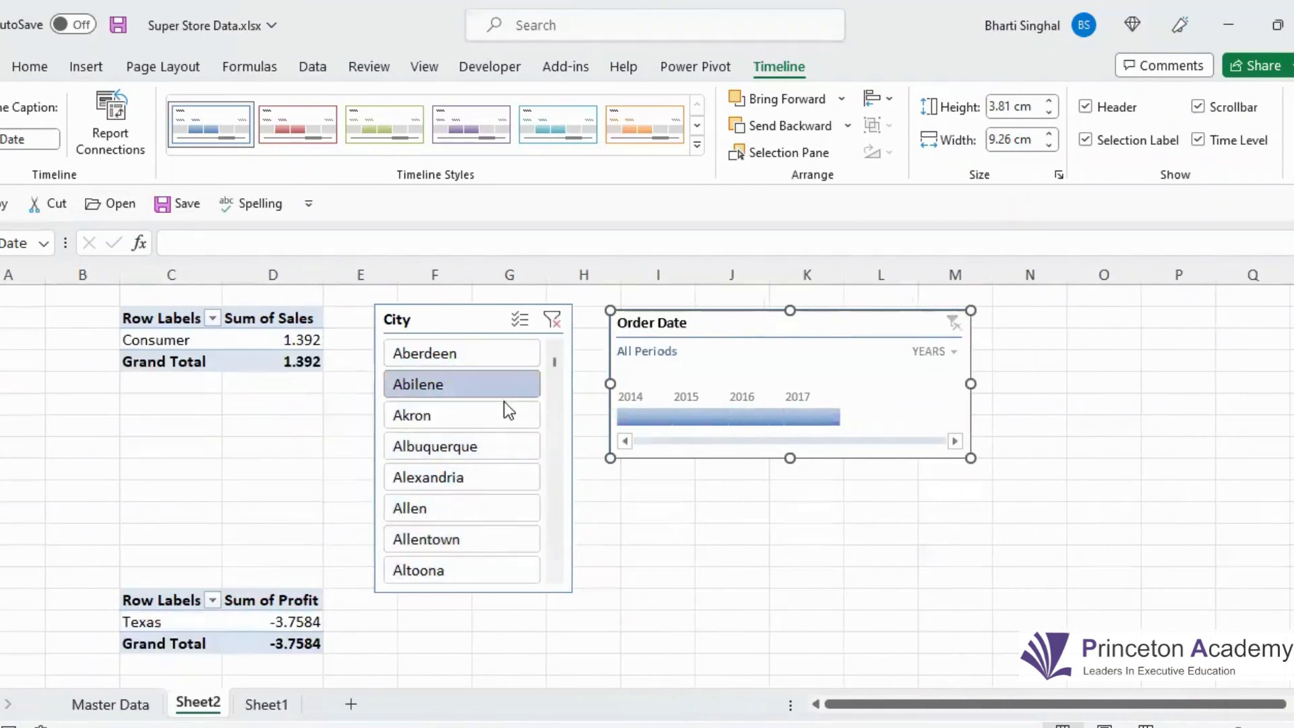
click(463, 448)
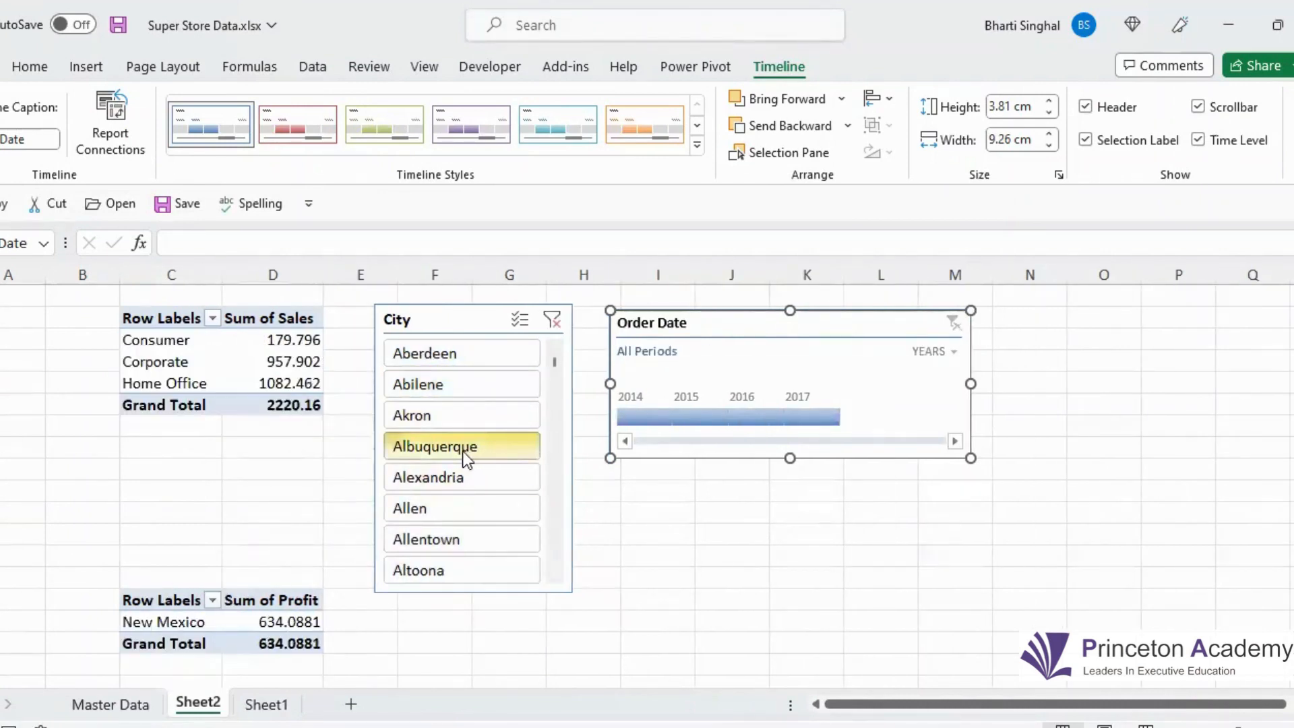
click(705, 418)
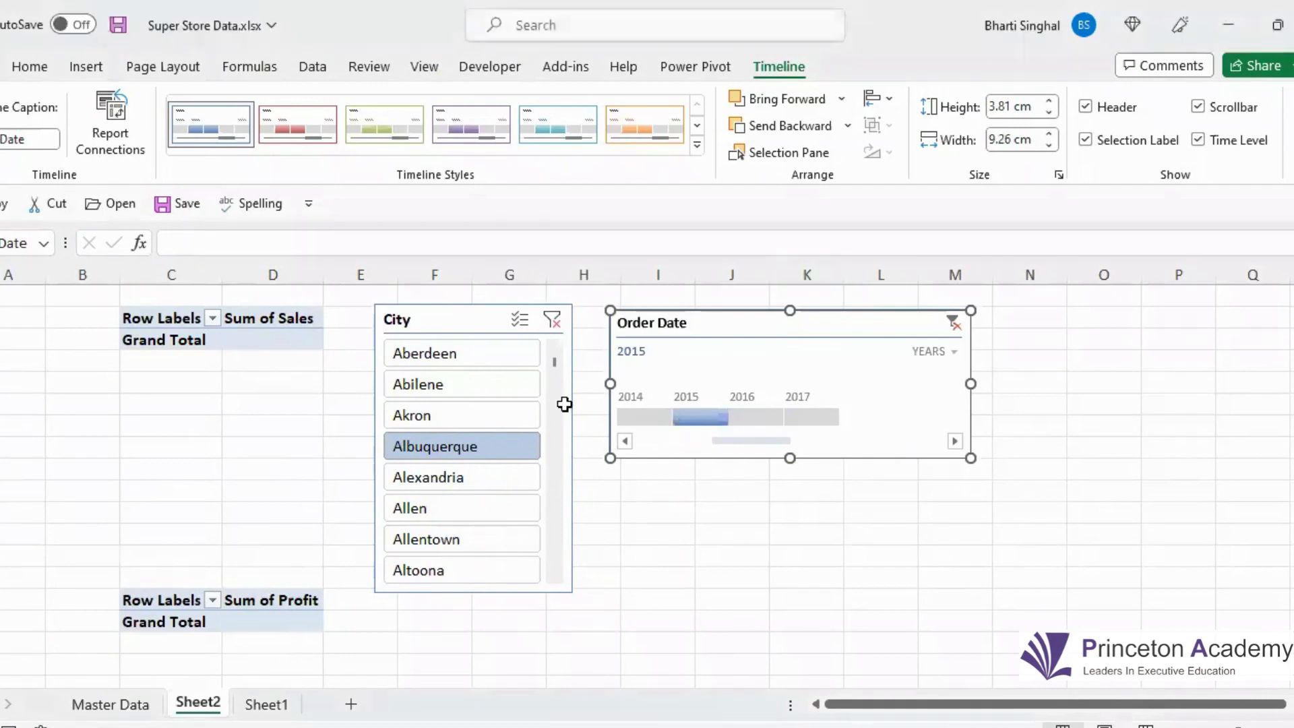
Delete Sheet1 from the workbook permanently.
click(268, 705)
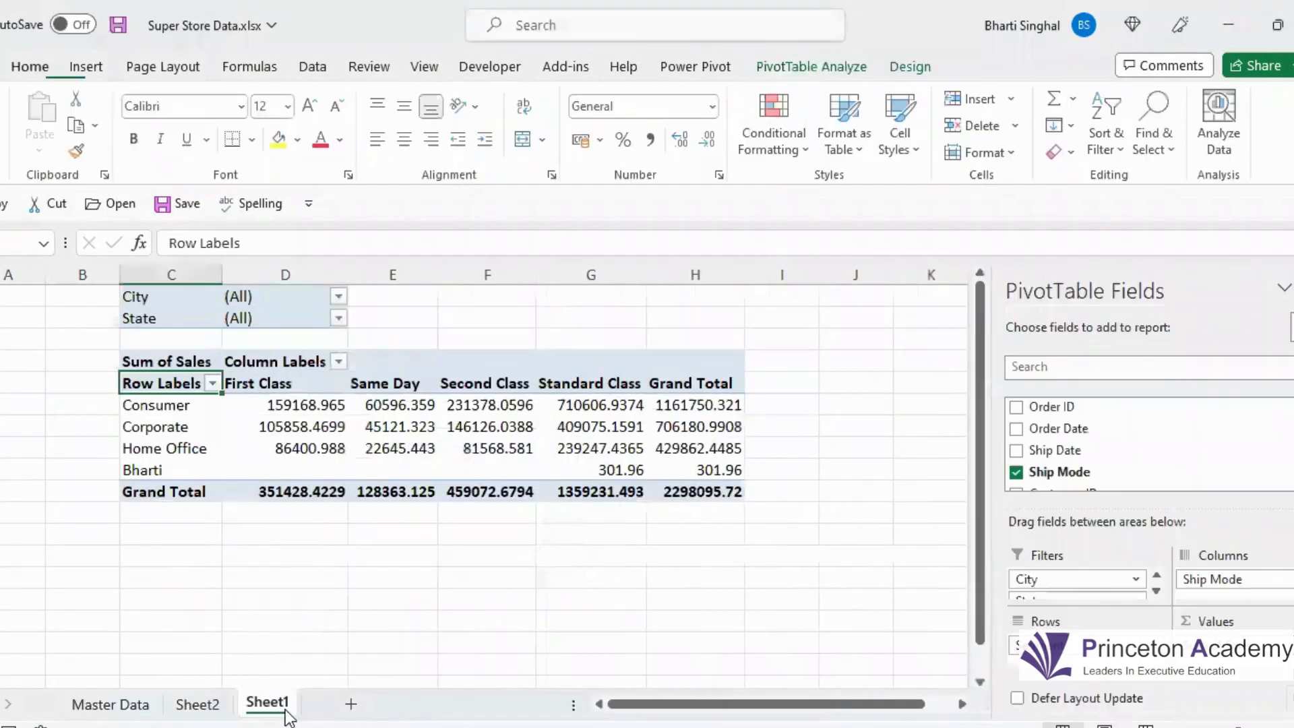
right_click(268, 705)
click(378, 455)
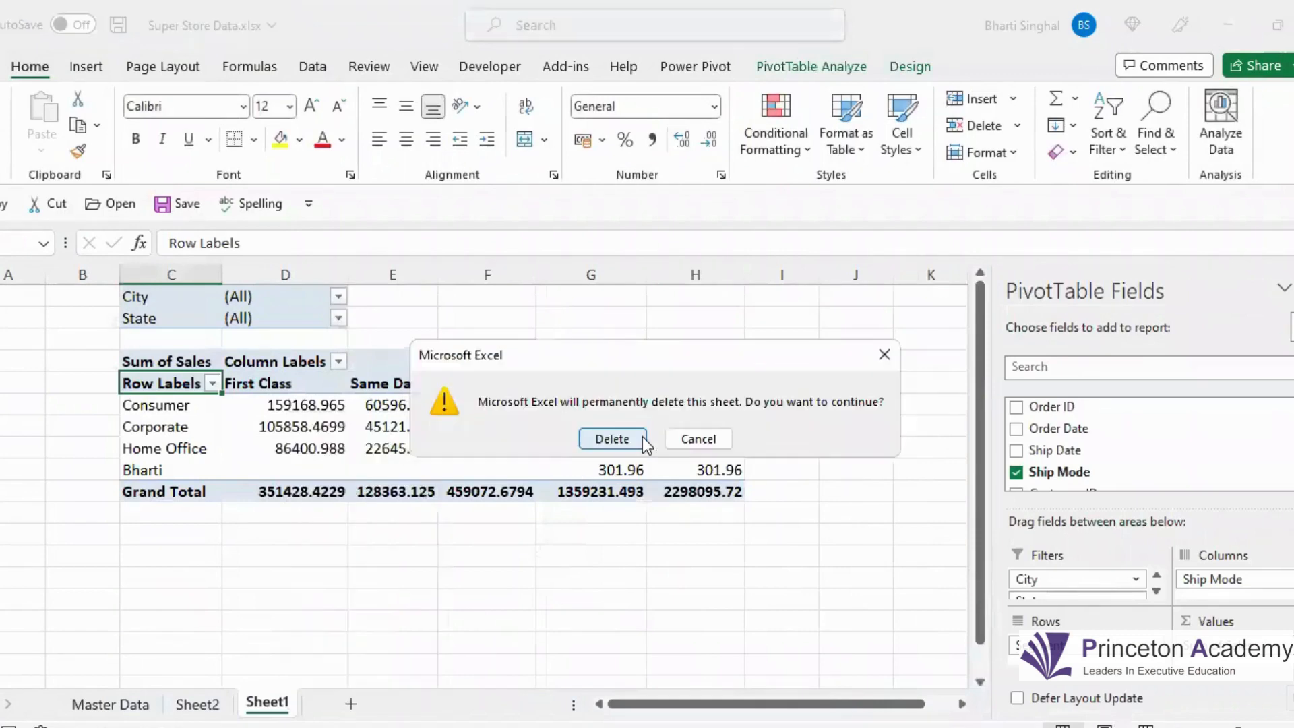
click(642, 439)
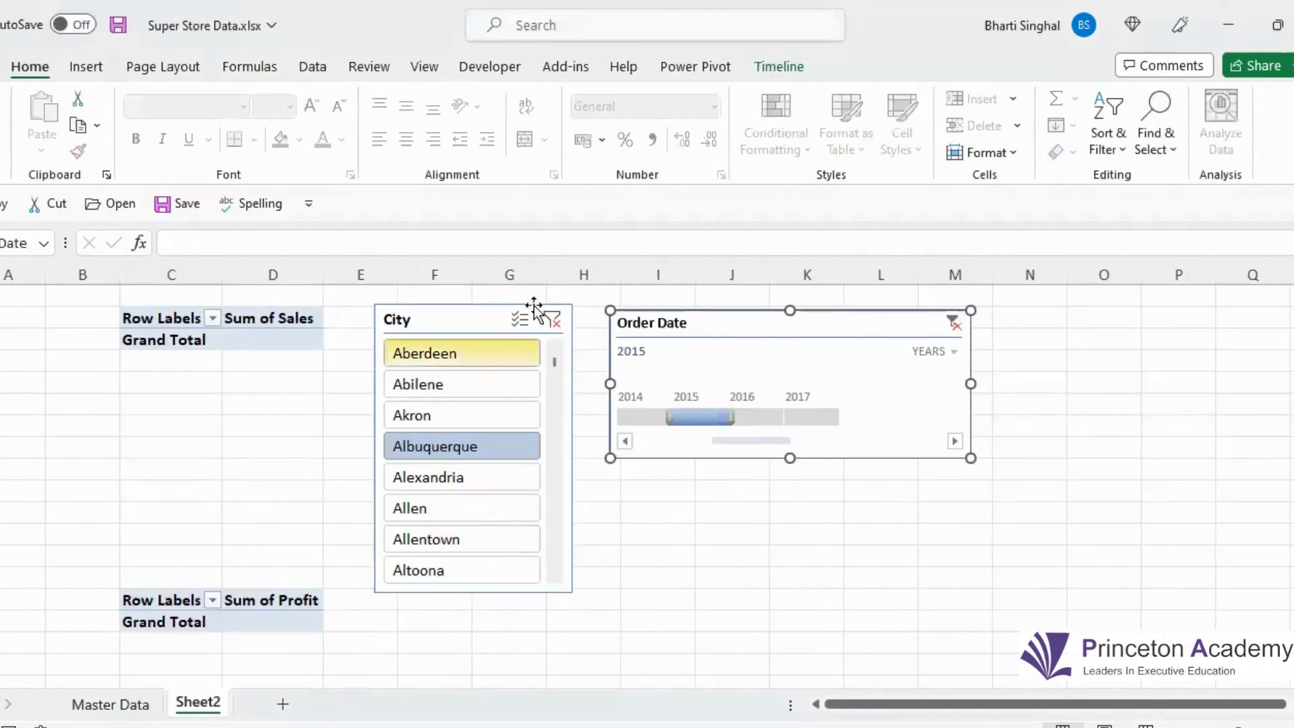
Delete the City slicer and the Order Date timeline from Sheet2.
click(474, 317)
key(Delete)
click(775, 321)
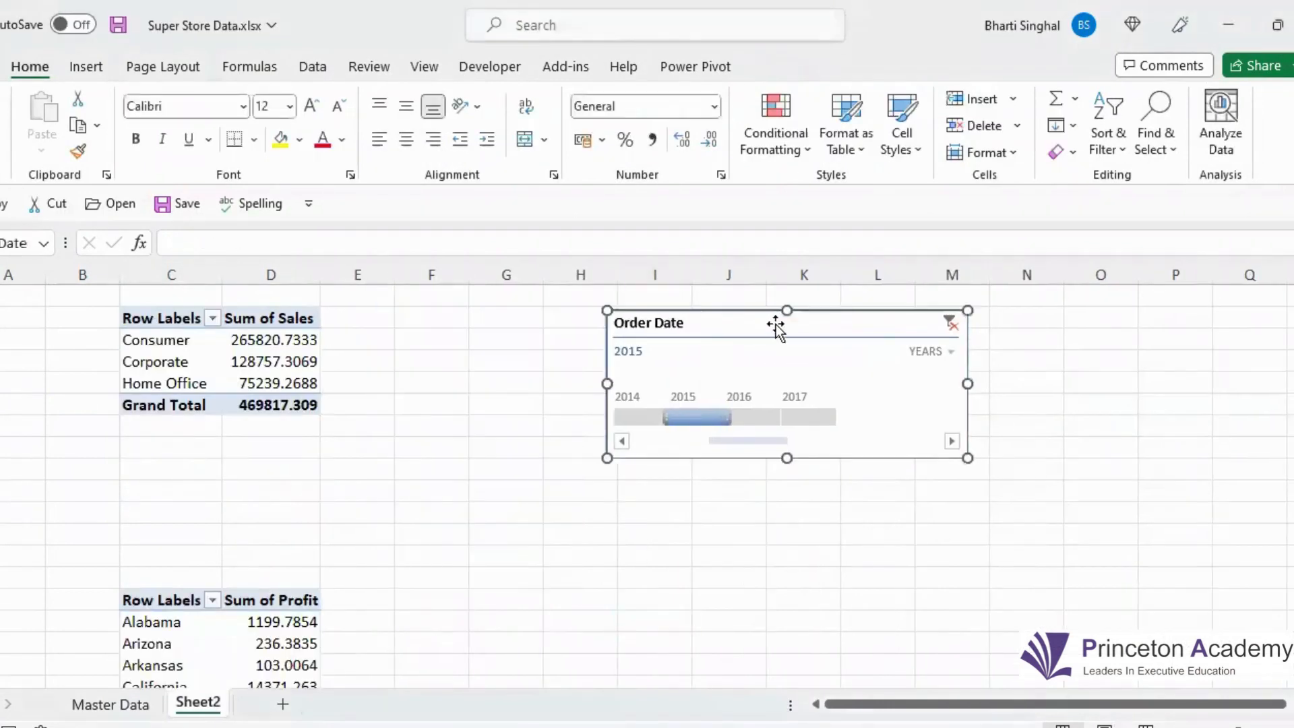
key(Delete)
Replace State with Sub-Category as the row field of the lower pivot table.
scroll(437, 451, down, 2)
click(176, 470)
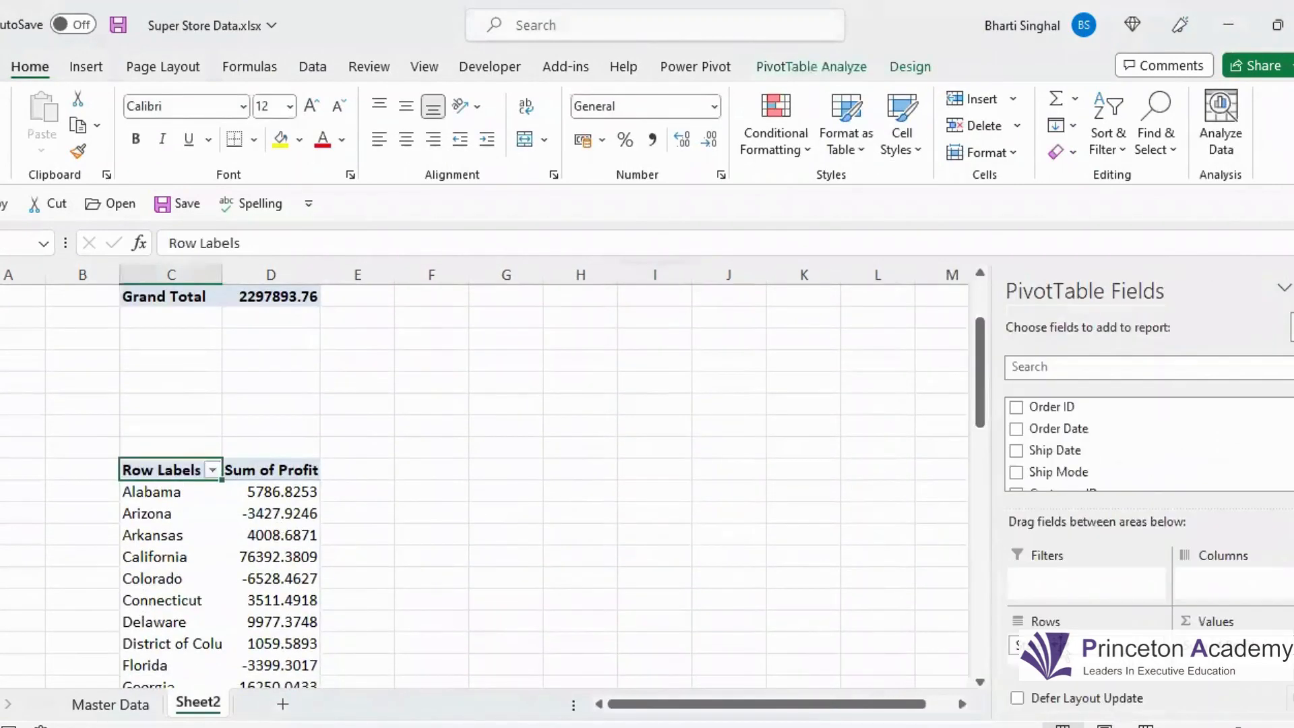
drag(1062, 647, 1095, 398)
click(1062, 364)
text(sub)
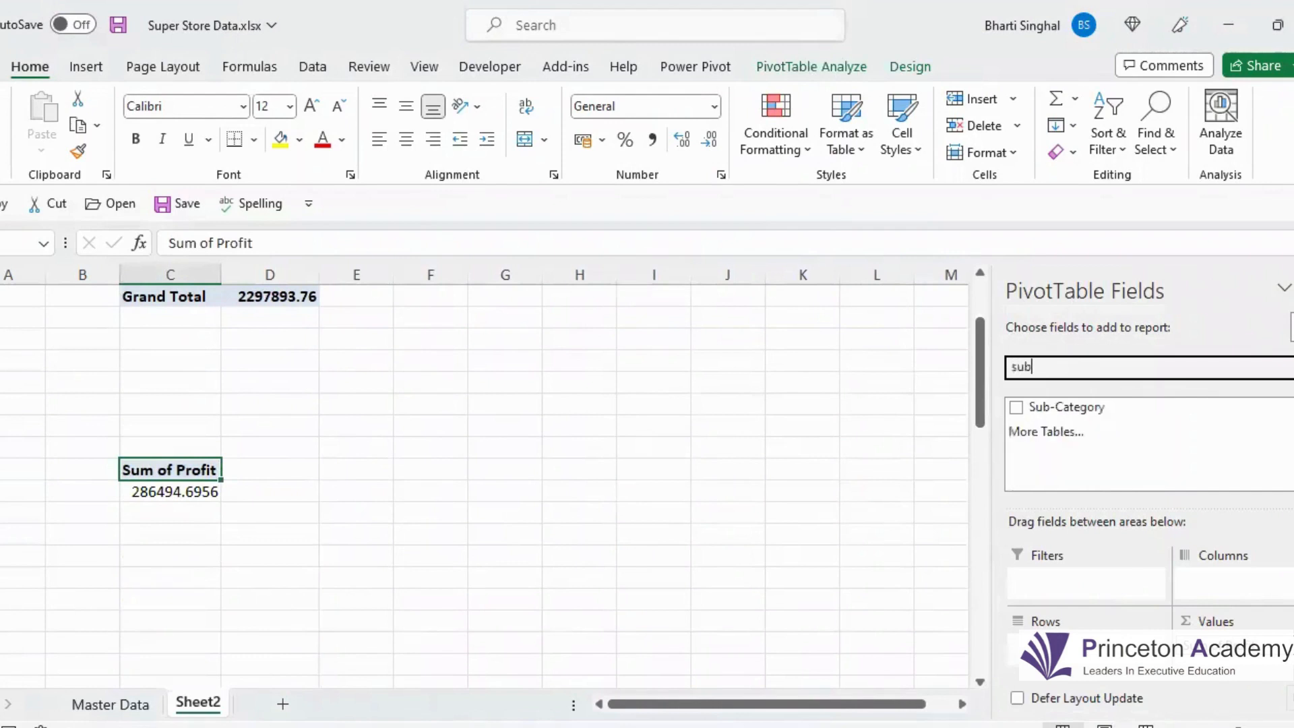
drag(1110, 407, 1072, 646)
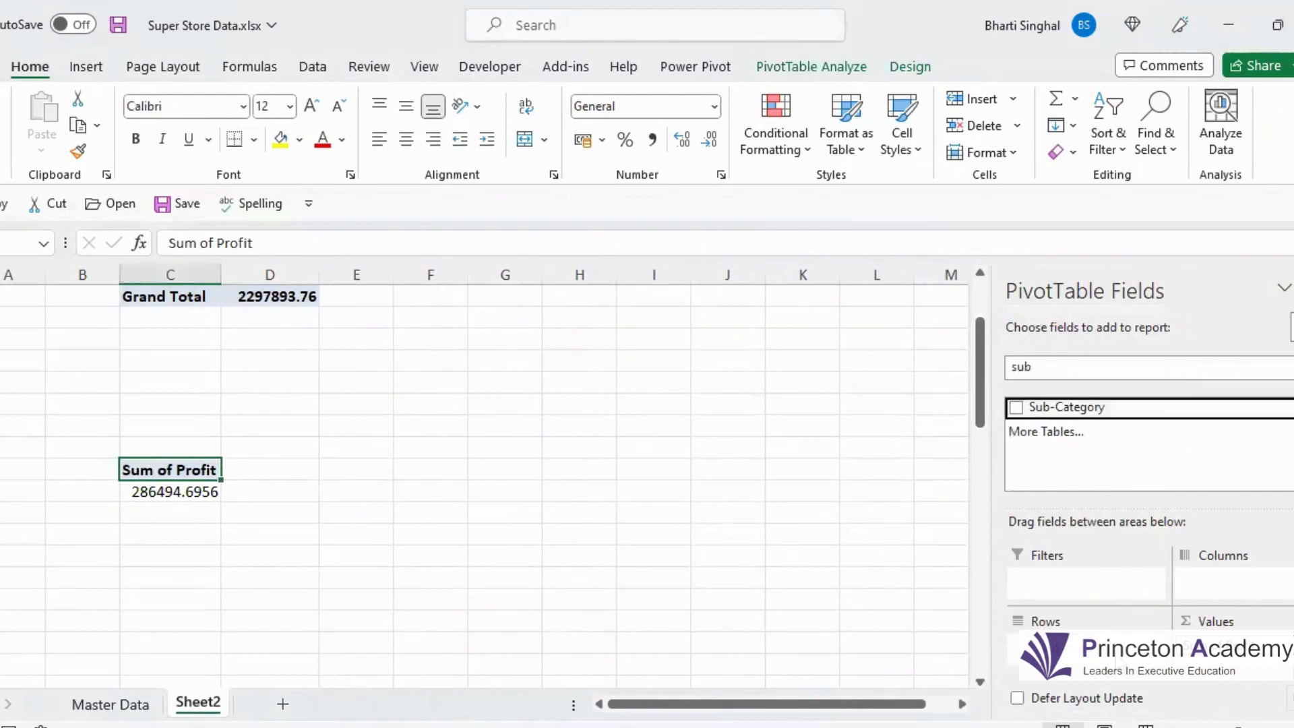
Replace Profit with Sales as the summed value field of the lower pivot table.
click(1213, 646)
drag(1214, 646, 1018, 355)
click(1019, 364)
key(ctrl+a)
text(sla)
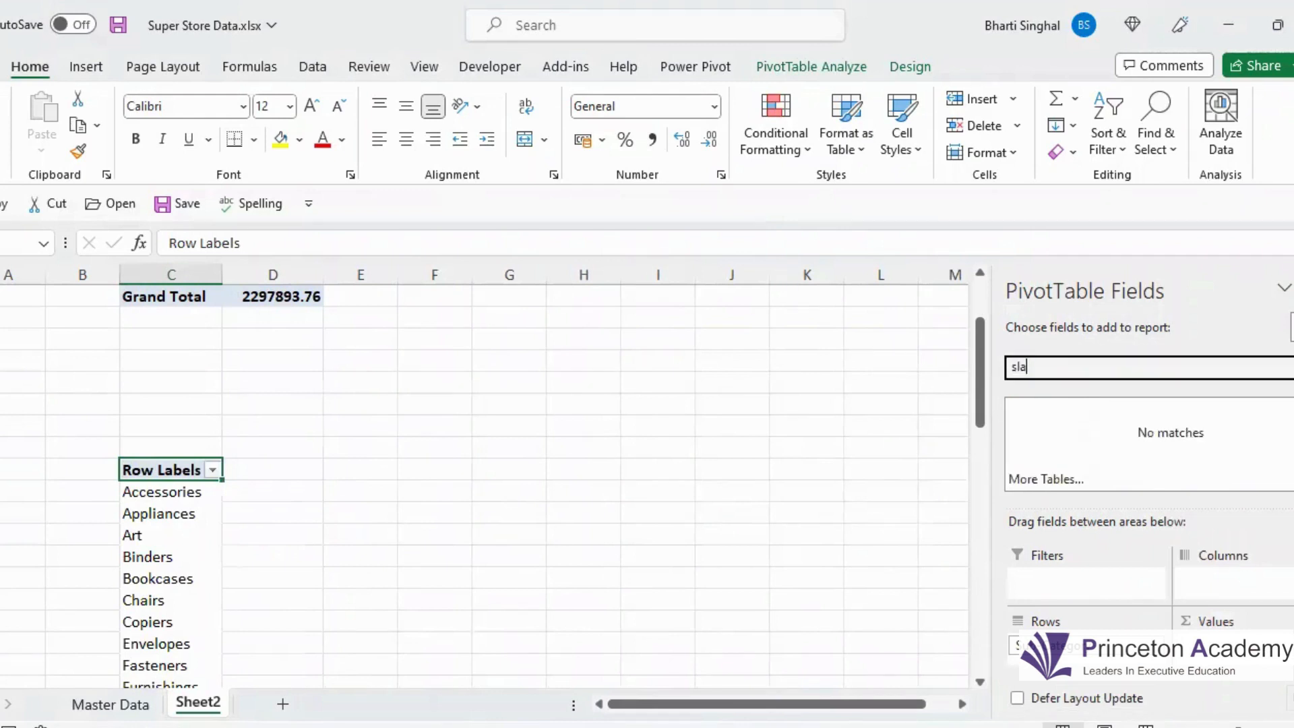
key(BackSpace)
text(al)
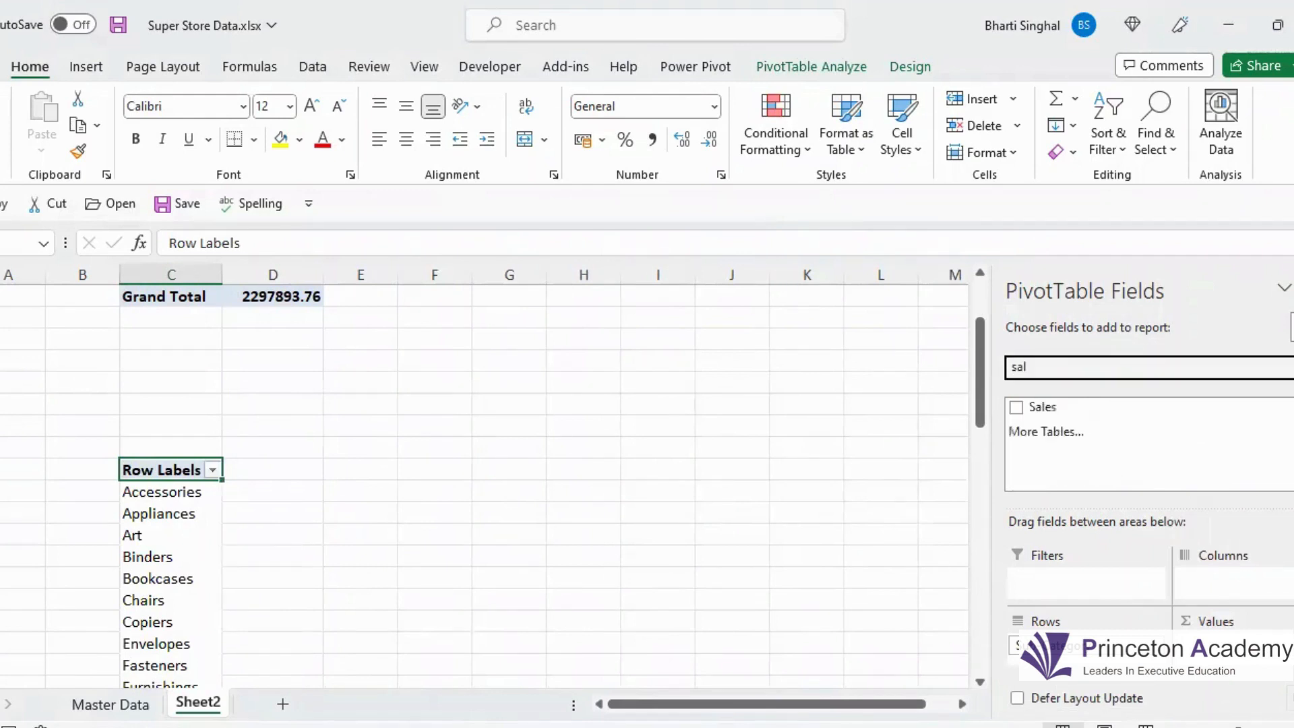
drag(1065, 408, 1247, 657)
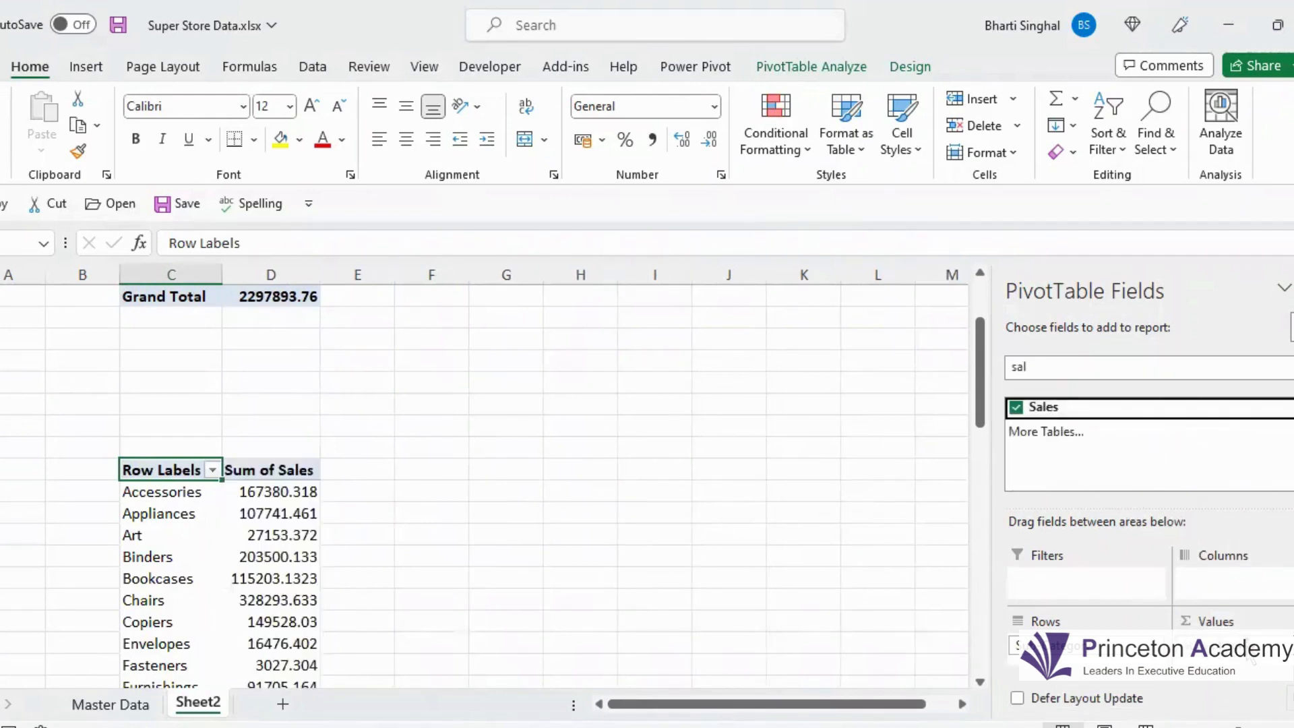
Sort the lower pivot table's sub-categories by Sum of Sales from largest to smallest.
scroll(361, 408, down, 2)
scroll(281, 456, up, 1)
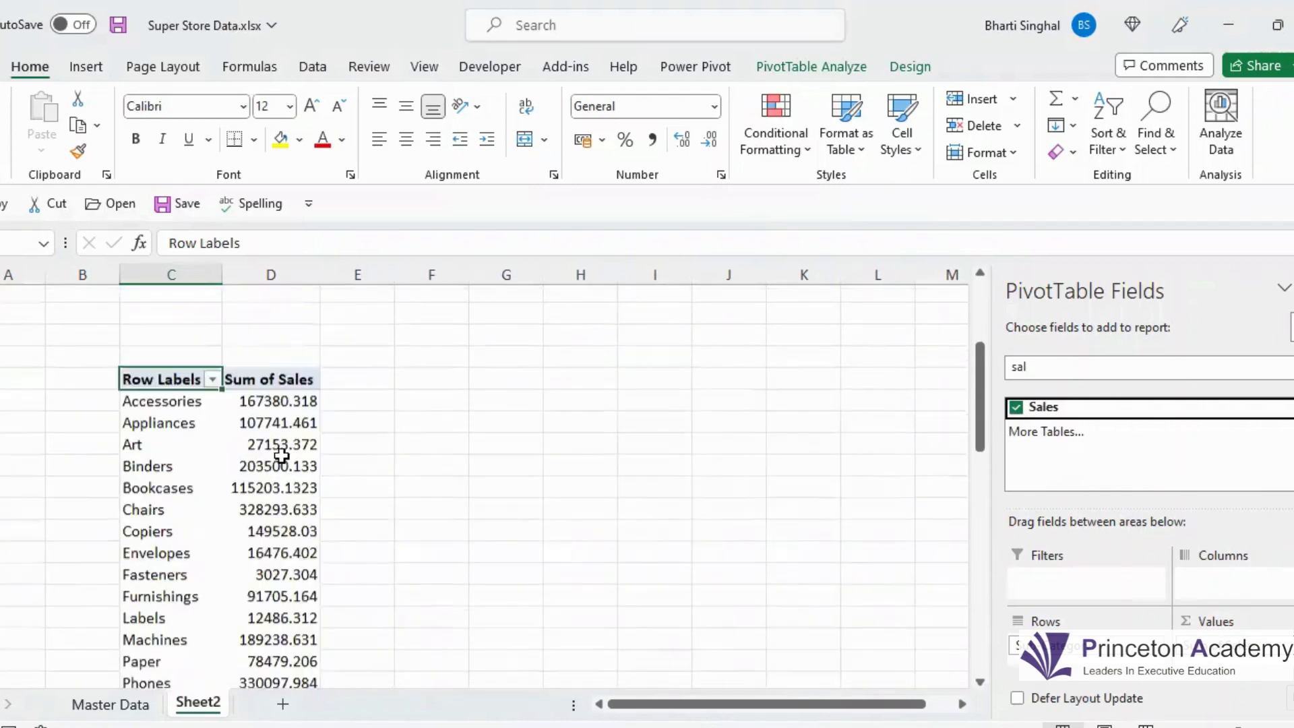
scroll(281, 457, up, 1)
click(289, 426)
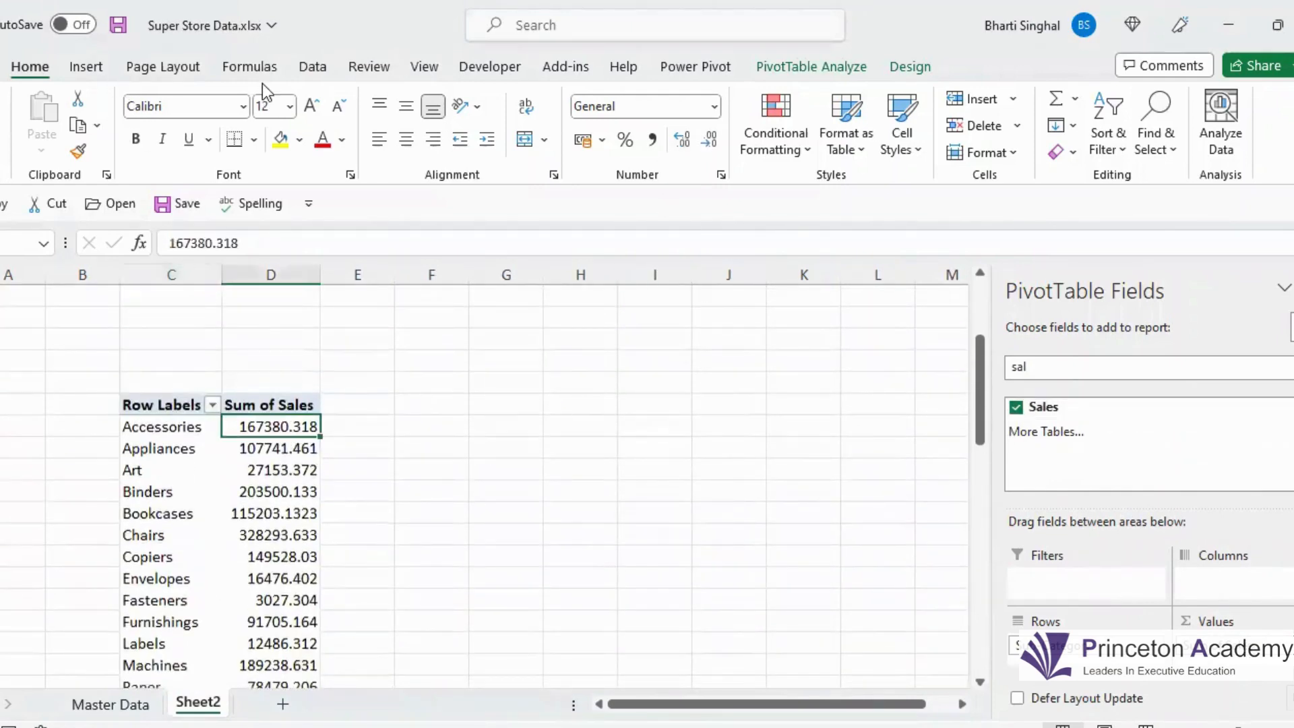
click(313, 66)
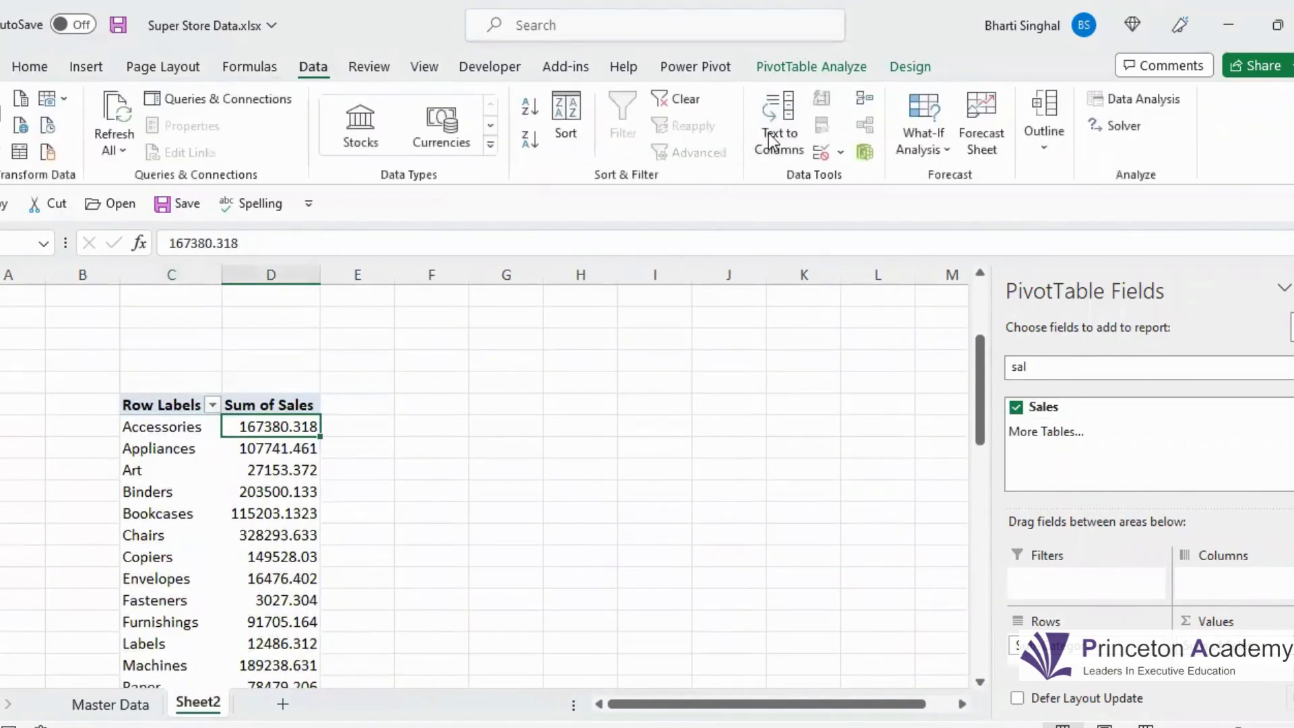
click(529, 110)
click(529, 140)
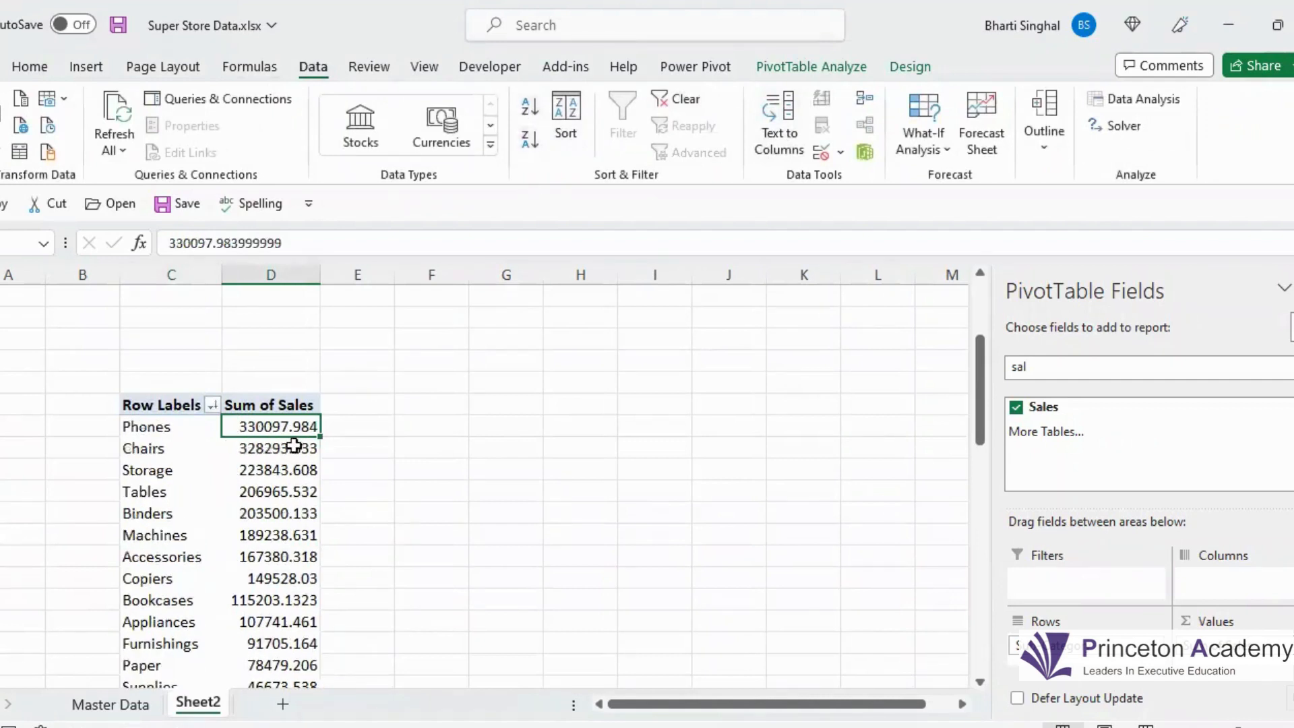
Delete the incomplete last row of the Master Data table, the one with Sales of 100 and no sub-category.
scroll(383, 450, down, 1)
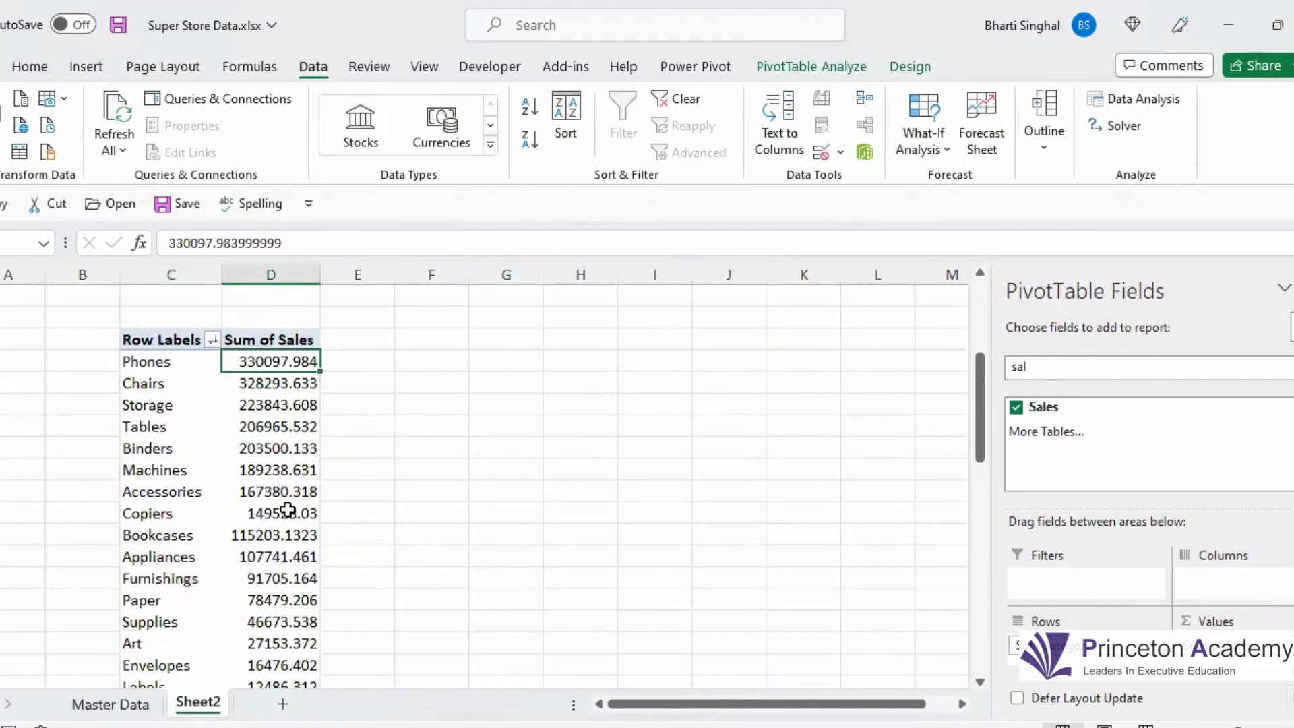
scroll(270, 532, down, 2)
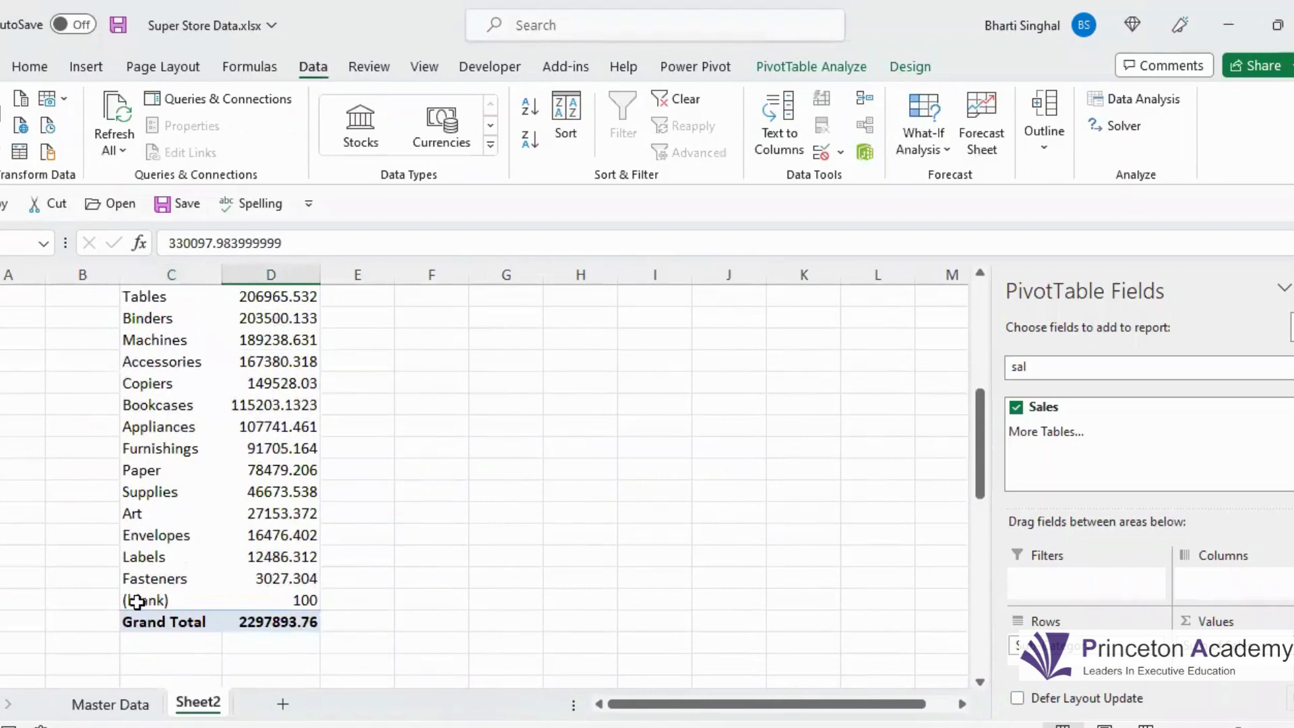
click(106, 706)
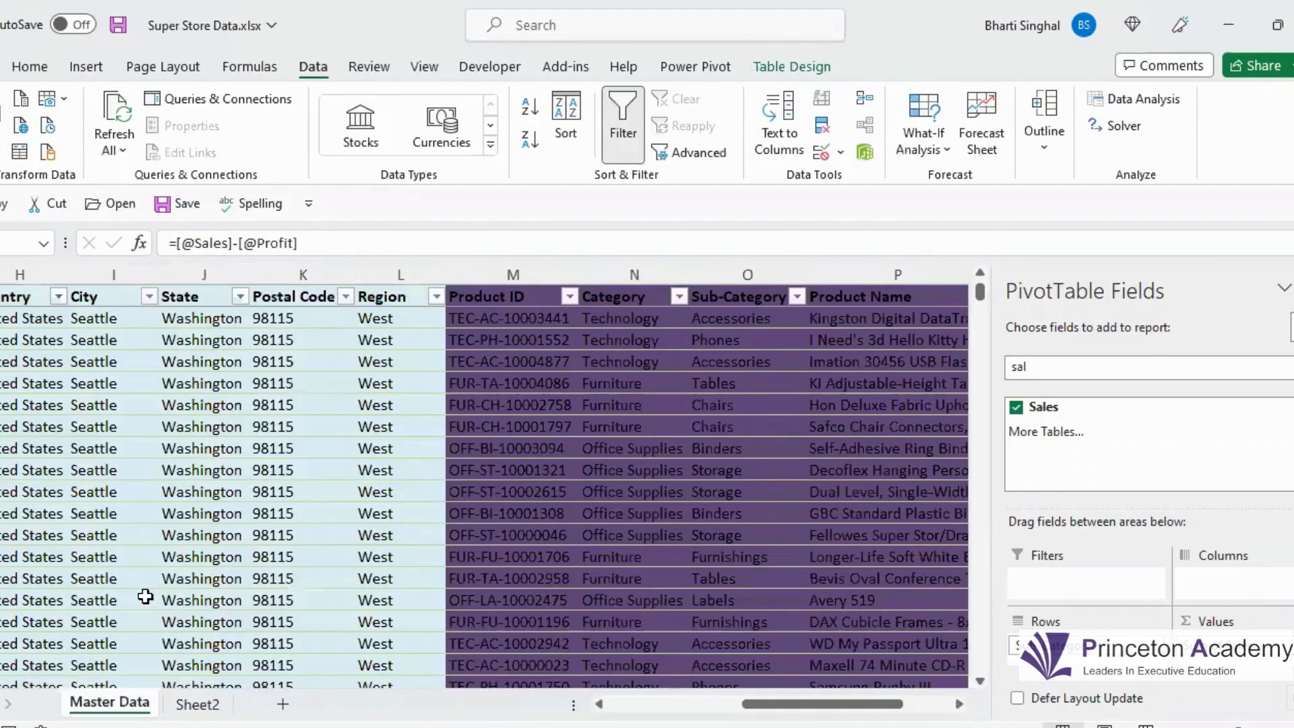
key(ctrl+shift+Down)
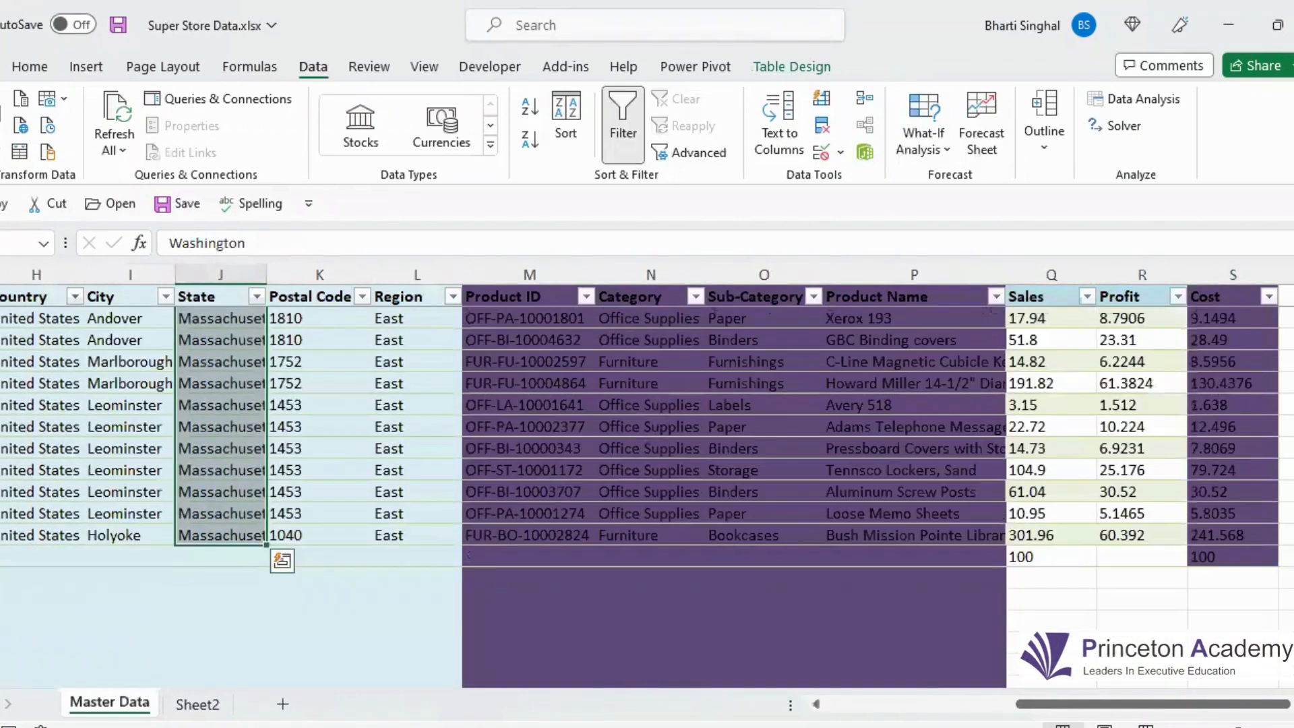
click(7, 557)
right_click(31, 401)
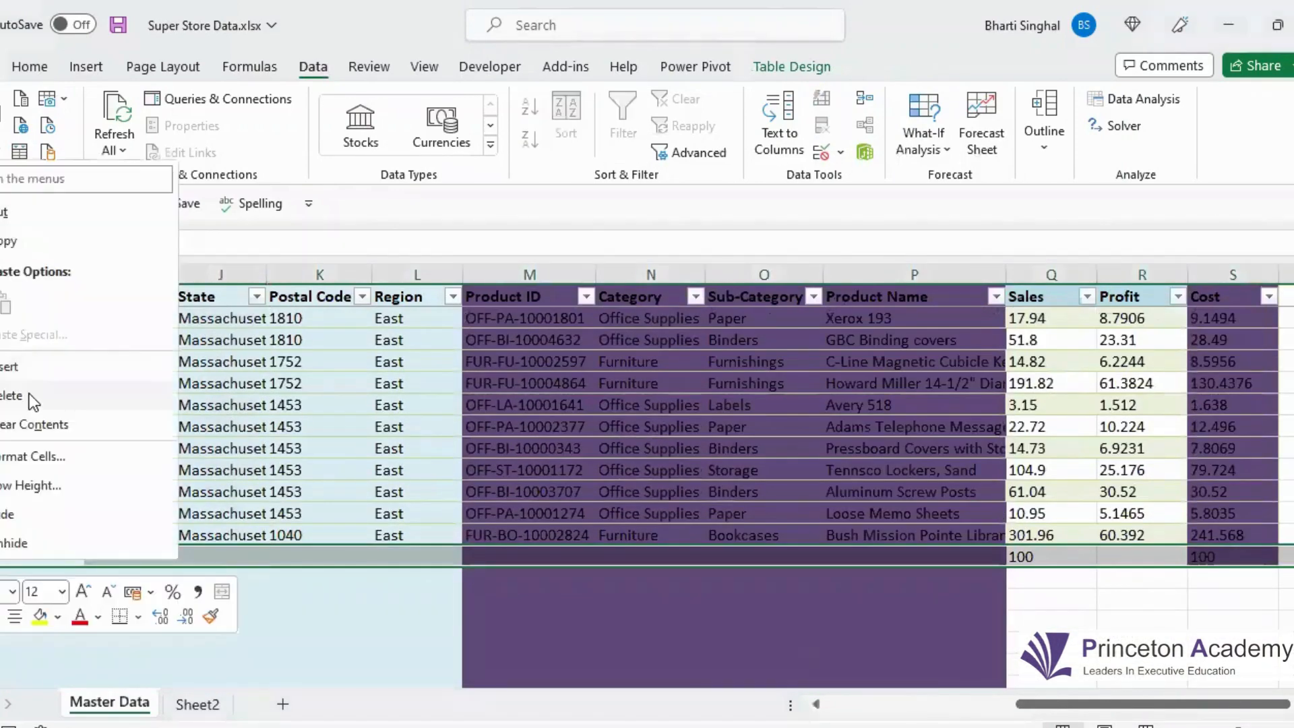
Refresh the Sub-Category pivot table on Sheet2 so that it reflects the changed source data.
click(193, 704)
scroll(172, 405, up, 3)
click(172, 405)
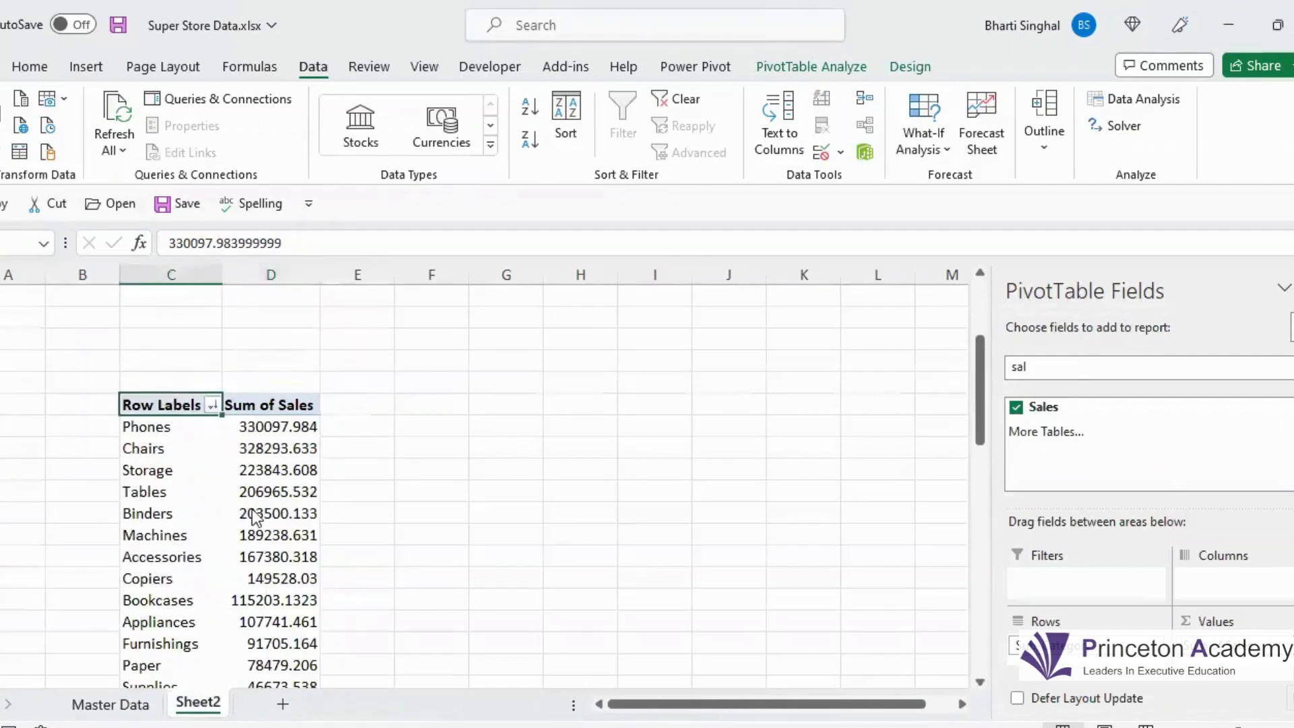
right_click(172, 404)
click(252, 509)
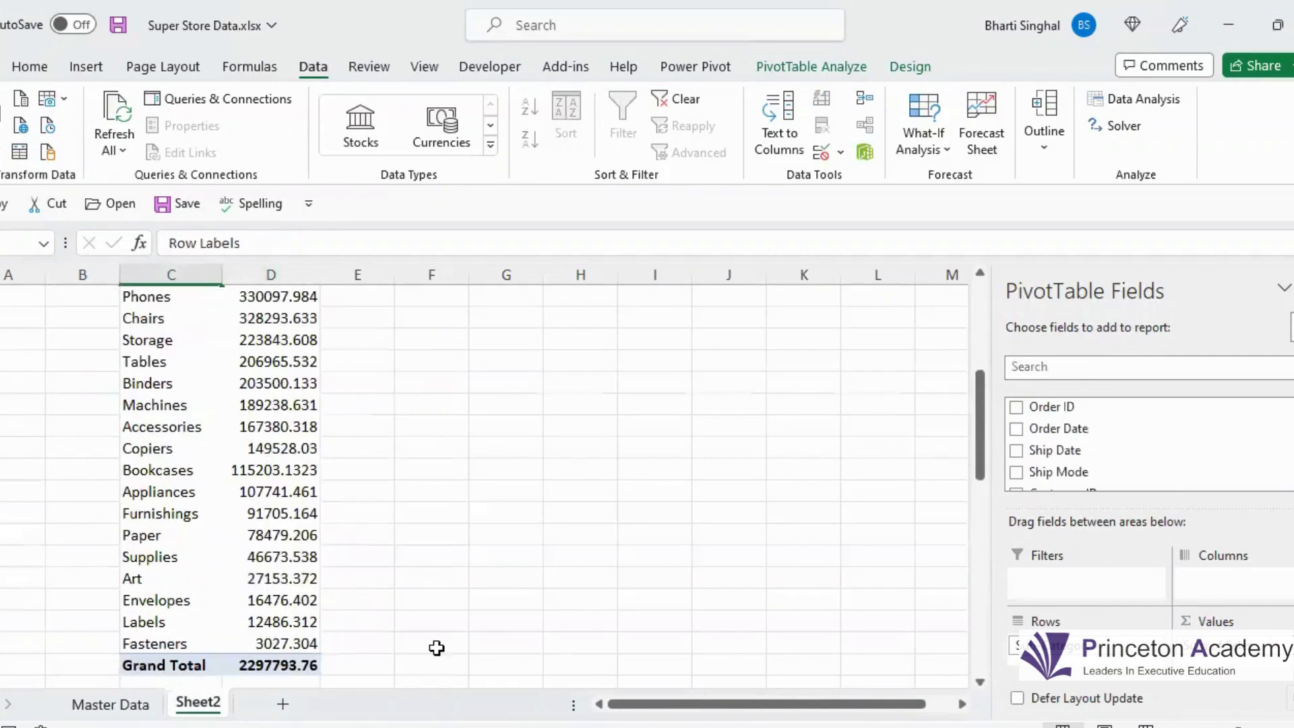
Examine the sorted pivot table for the sub-categories with the highest and lowest sales.
scroll(430, 621, up, 1)
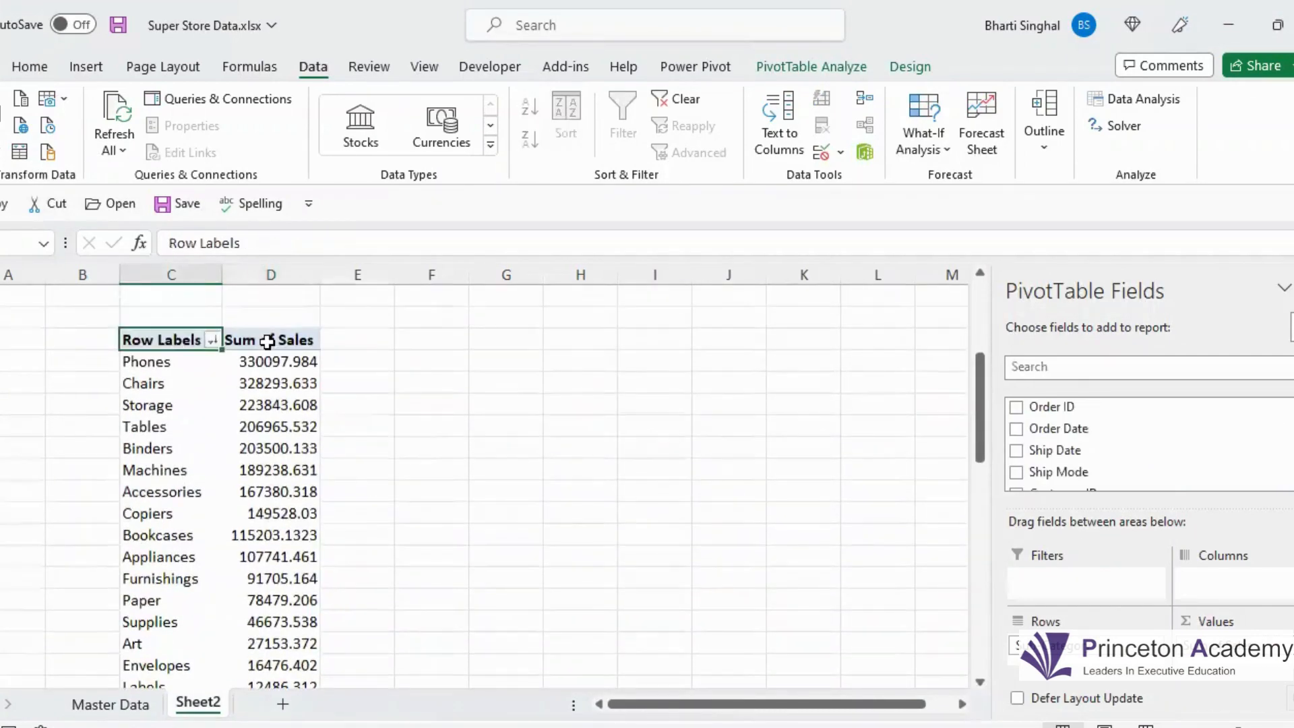
click(169, 366)
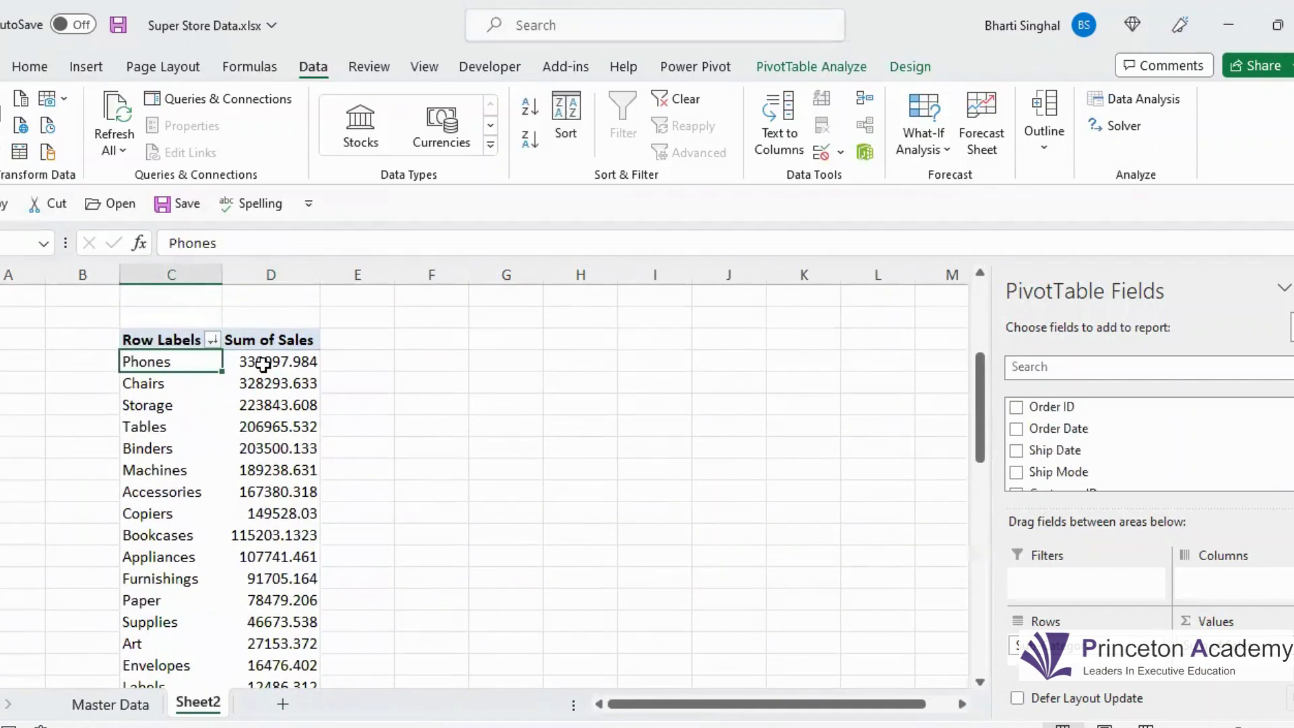
scroll(261, 468, down, 1)
click(137, 647)
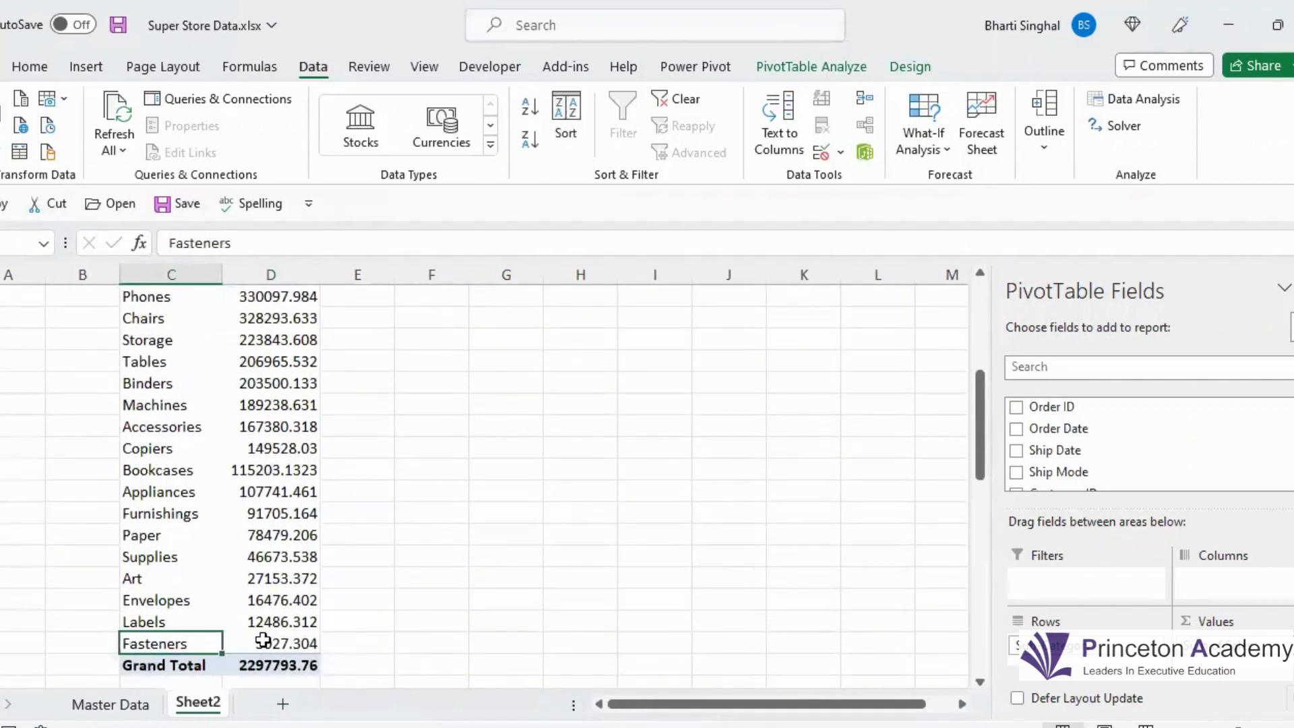
scroll(269, 449, up, 1)
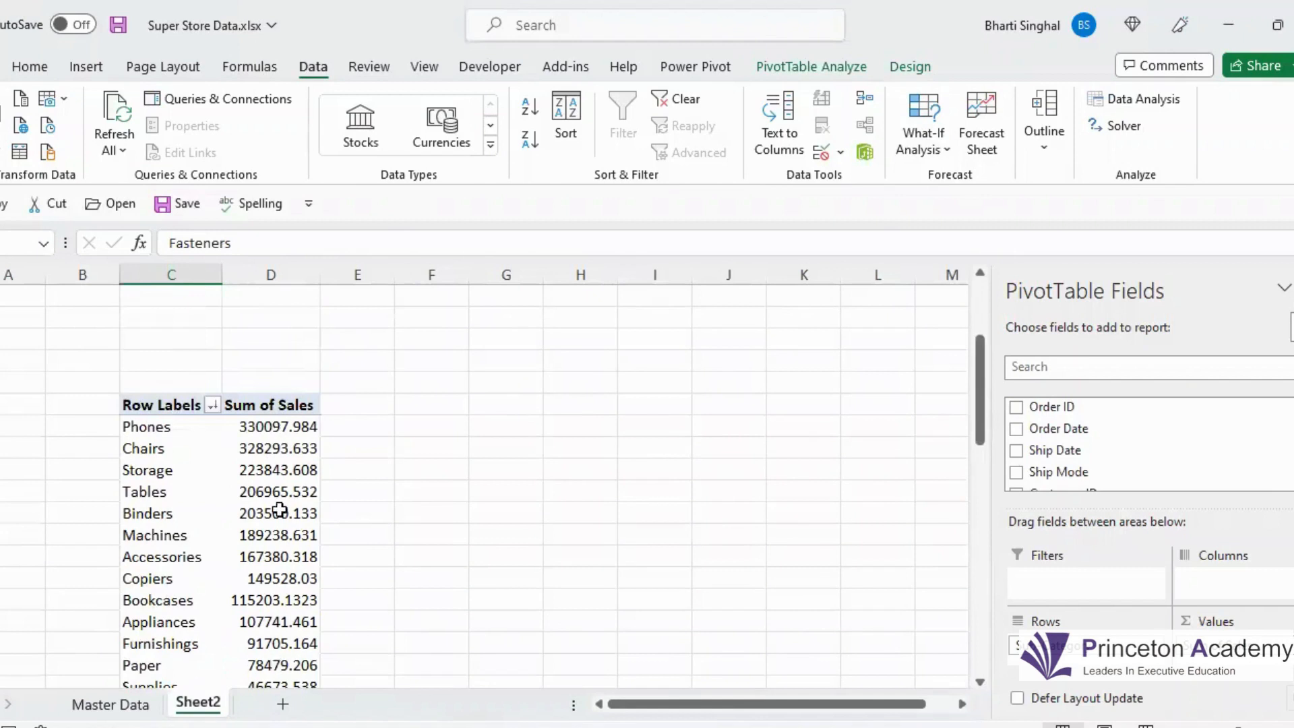
scroll(286, 463, down, 1)
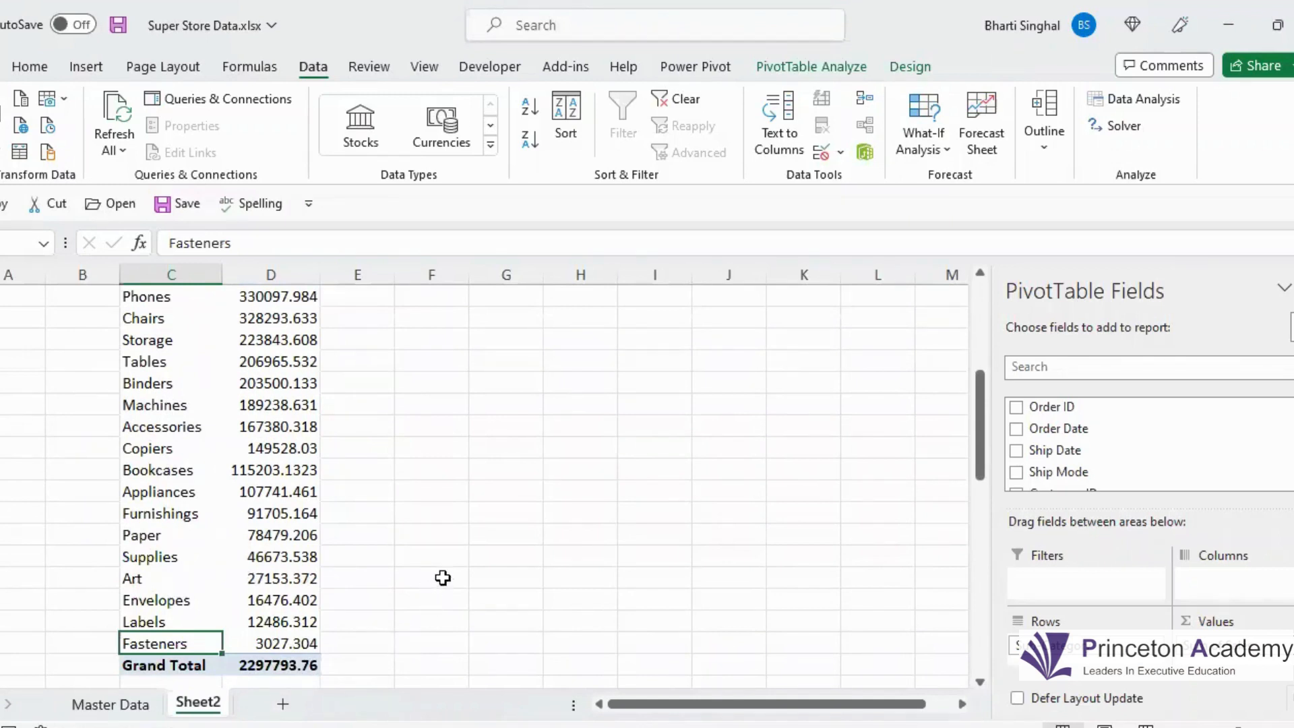
Show the sub-category pivot table's Sum of Sales as % Difference From, with base field Sub-Category and base item Storage.
scroll(448, 574, up, 3)
click(257, 493)
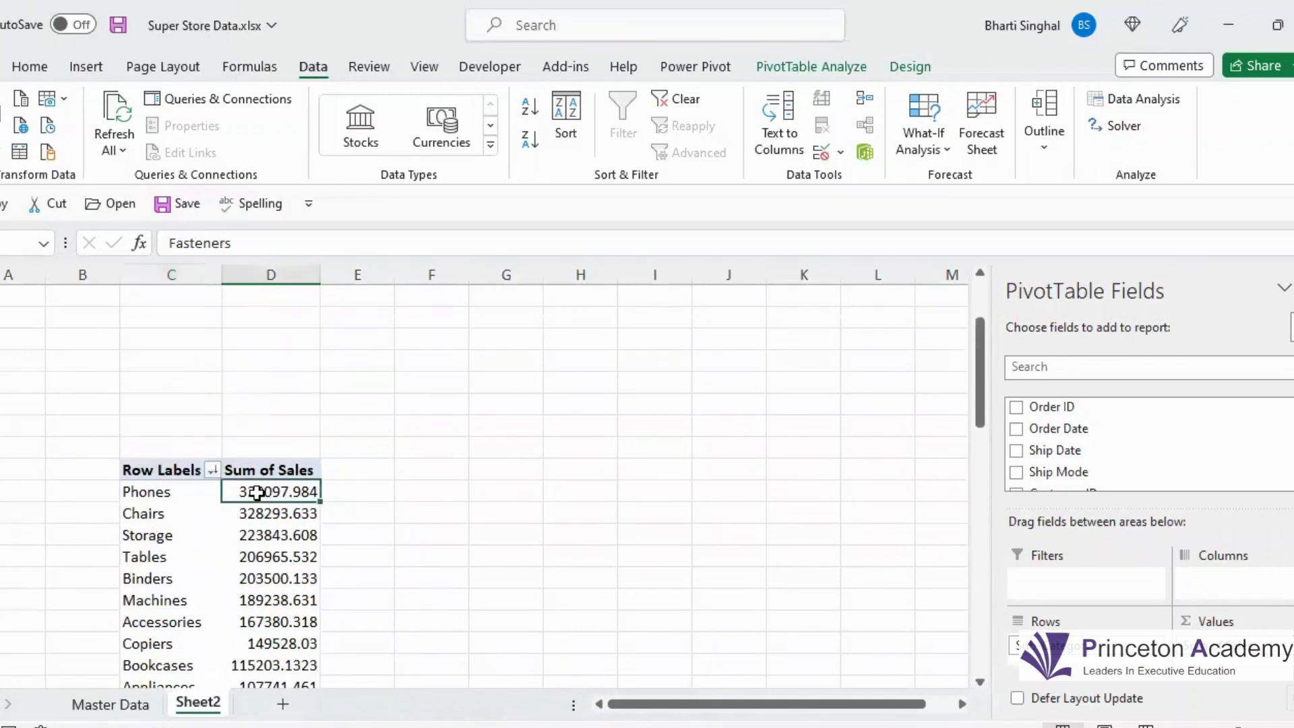
right_click(257, 493)
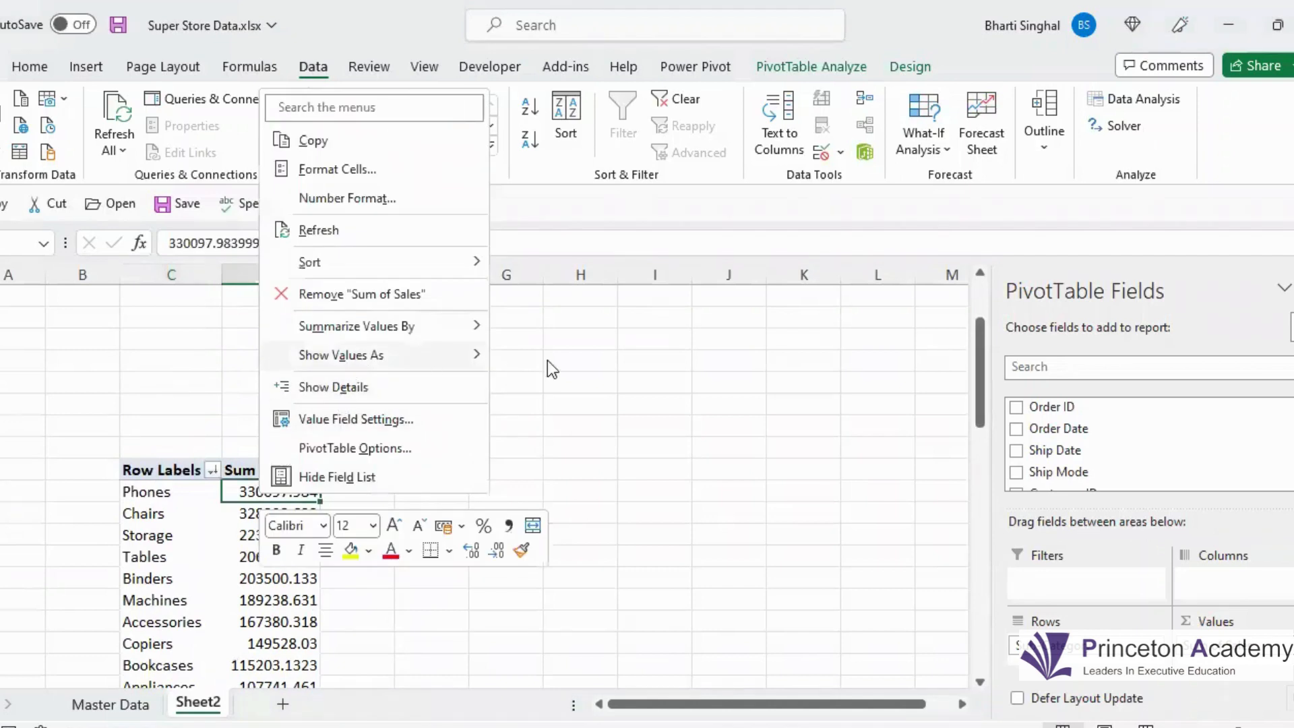
mouse_move(547, 360)
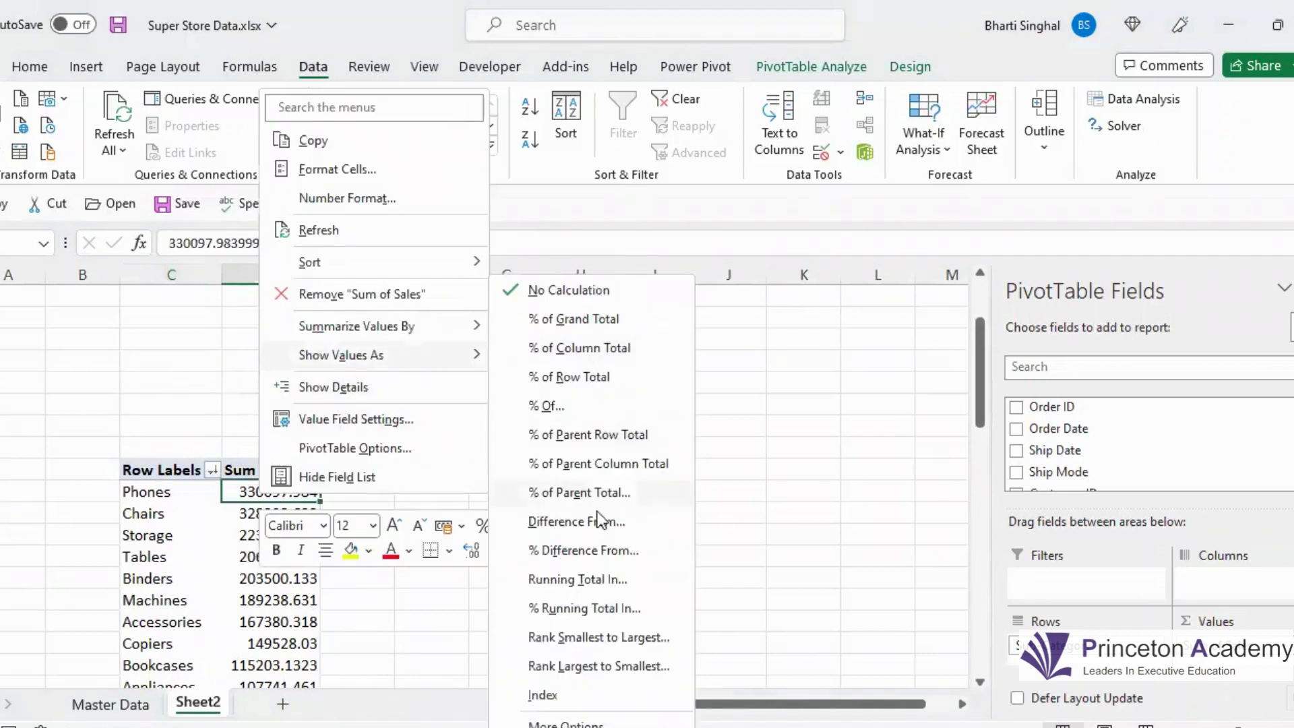
click(555, 550)
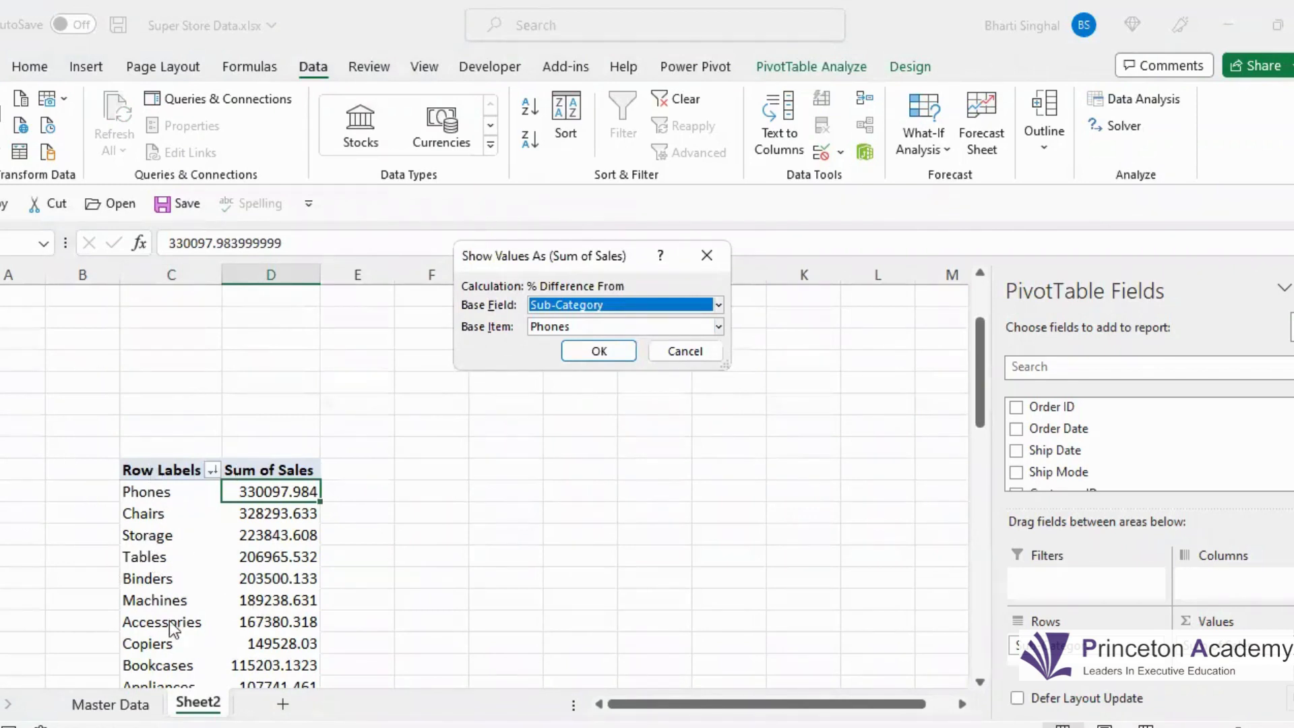
click(586, 658)
click(617, 354)
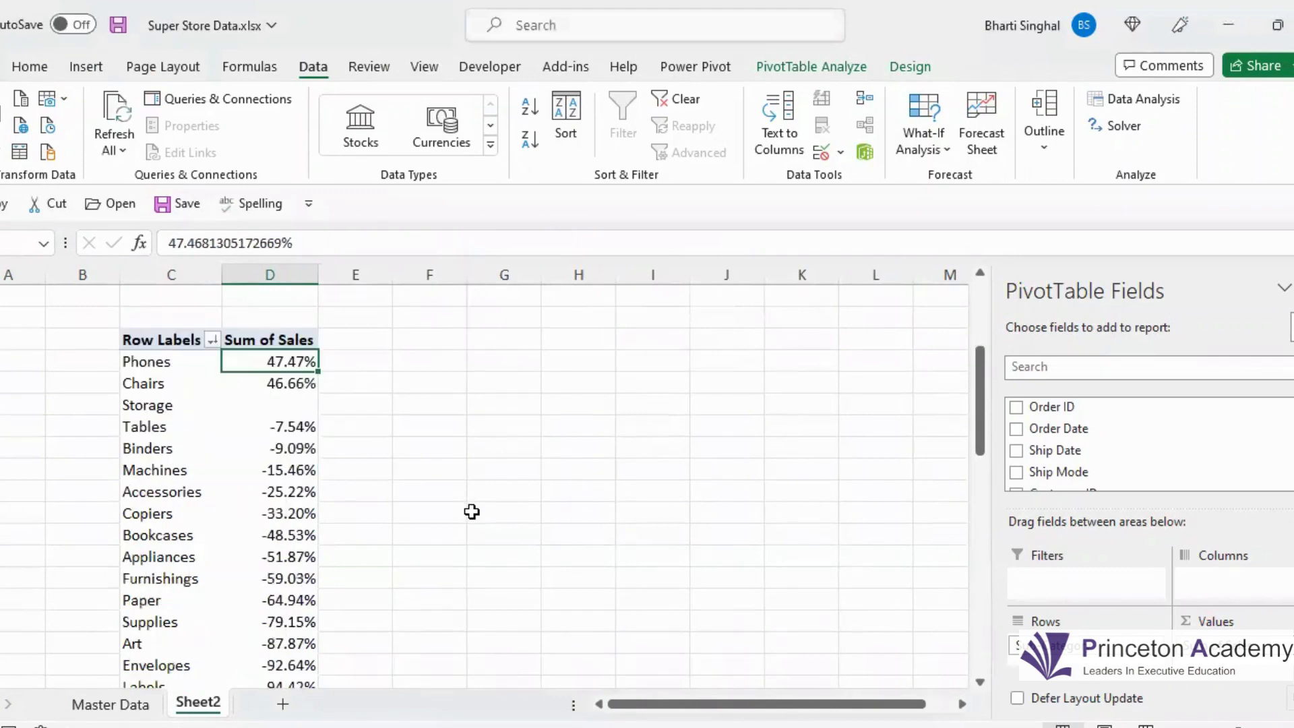
Examine how each sub-category's sales differ in percent from Storage across the whole pivot table.
scroll(445, 506, down, 2)
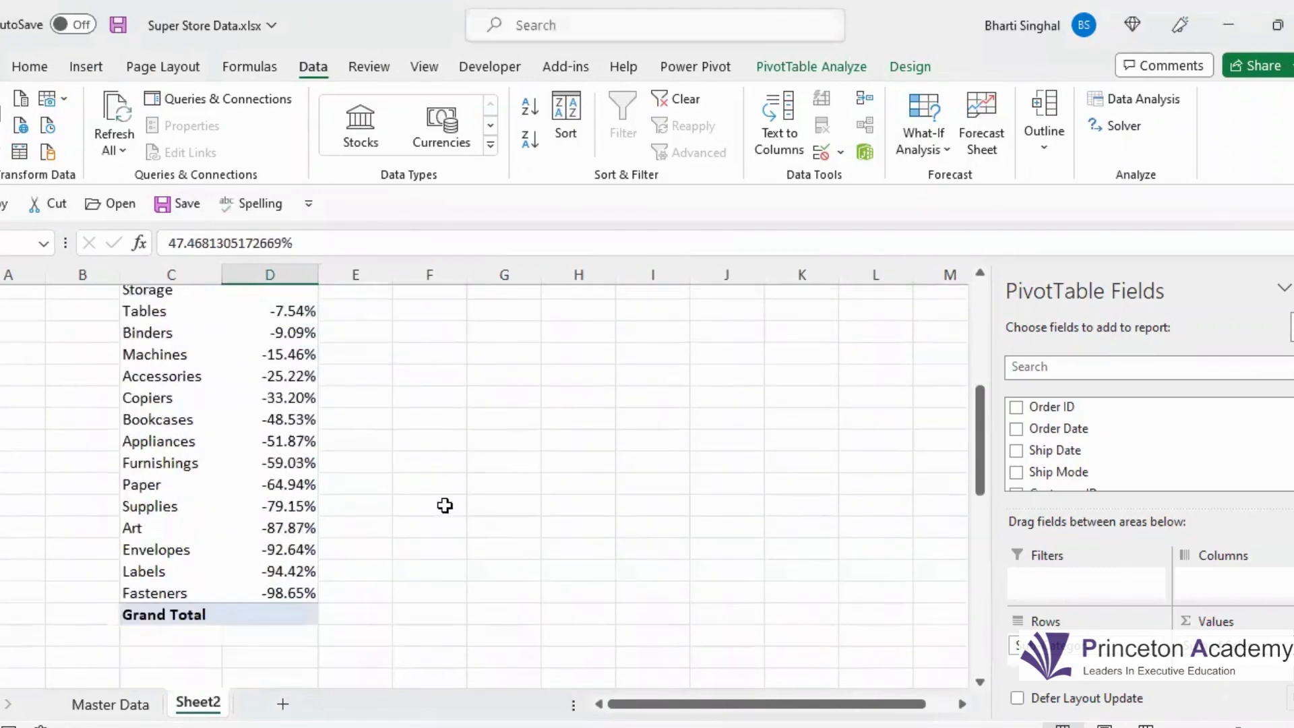
scroll(444, 505, up, 3)
scroll(445, 506, down, 3)
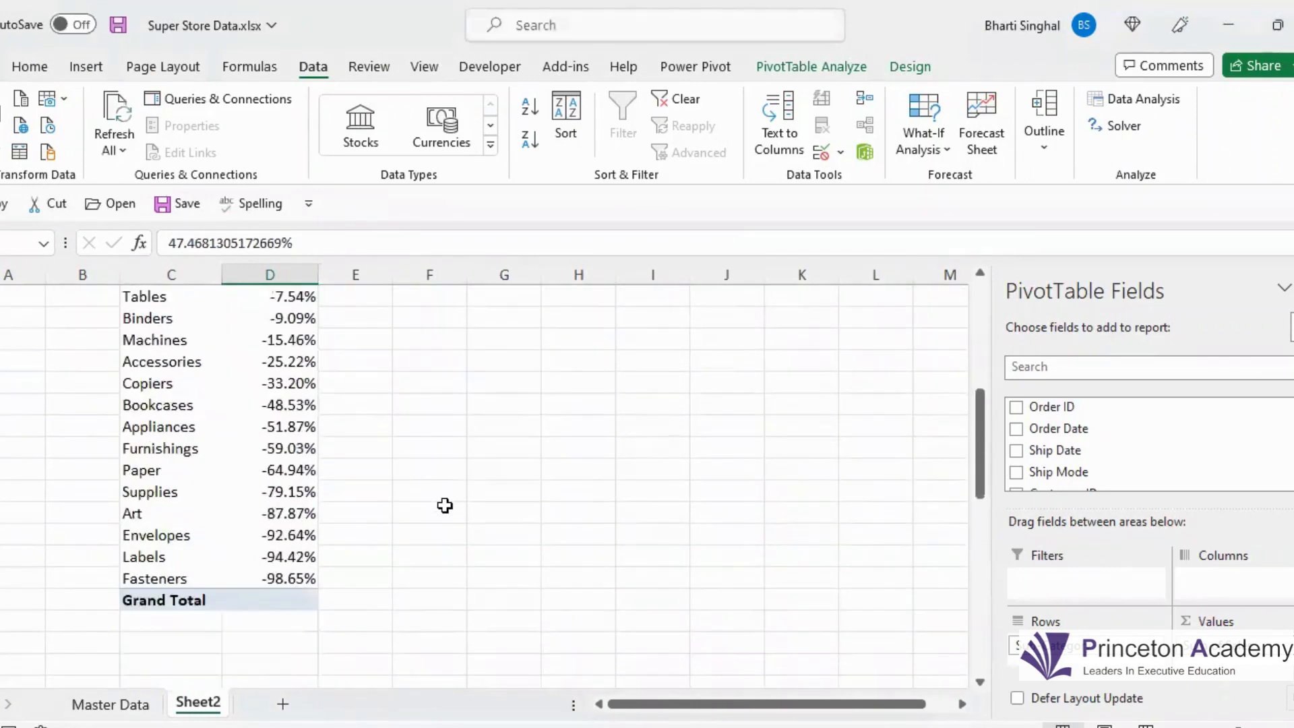
scroll(445, 505, up, 2)
scroll(445, 506, down, 1)
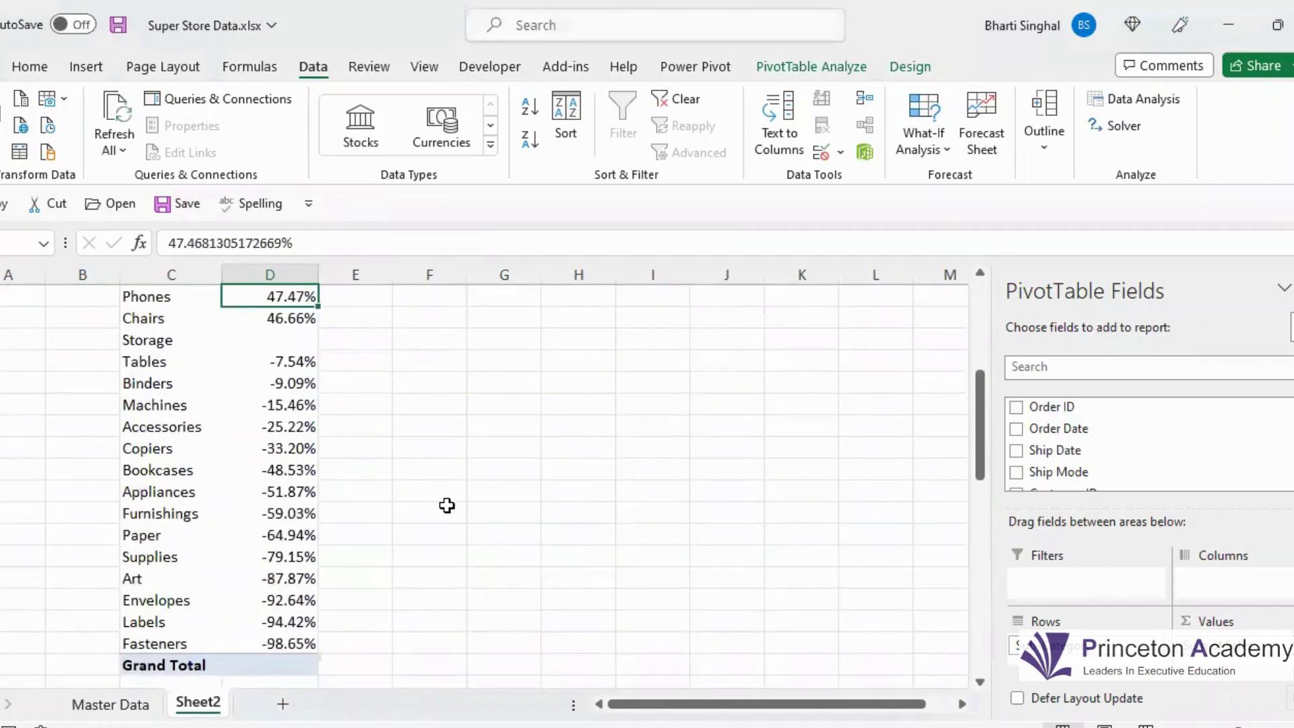
scroll(445, 506, up, 4)
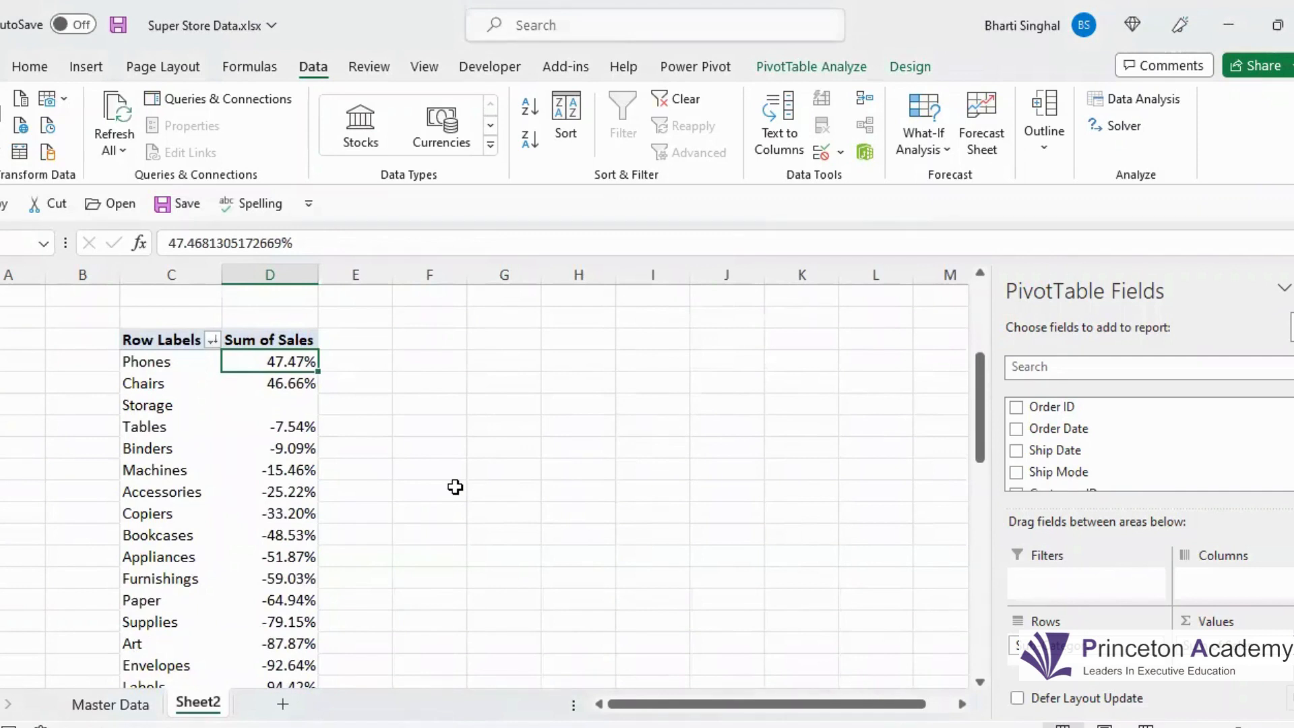
scroll(371, 422, down, 1)
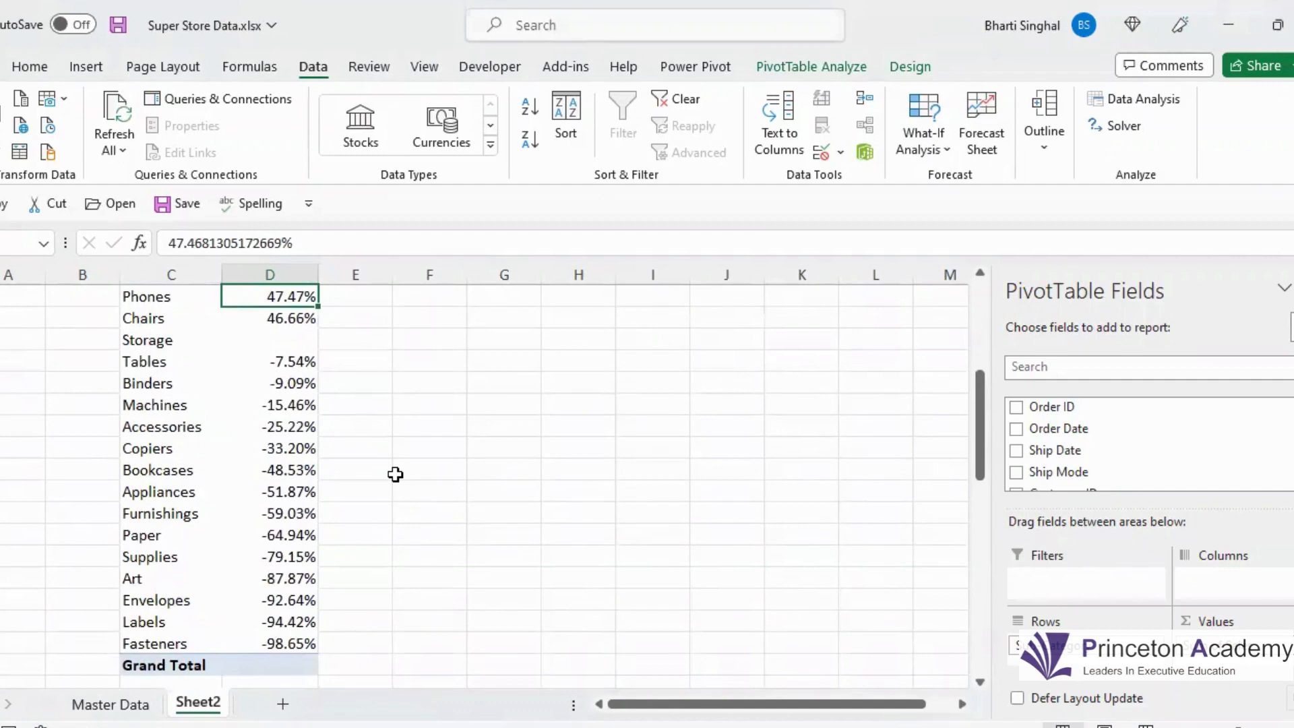
scroll(395, 475, up, 4)
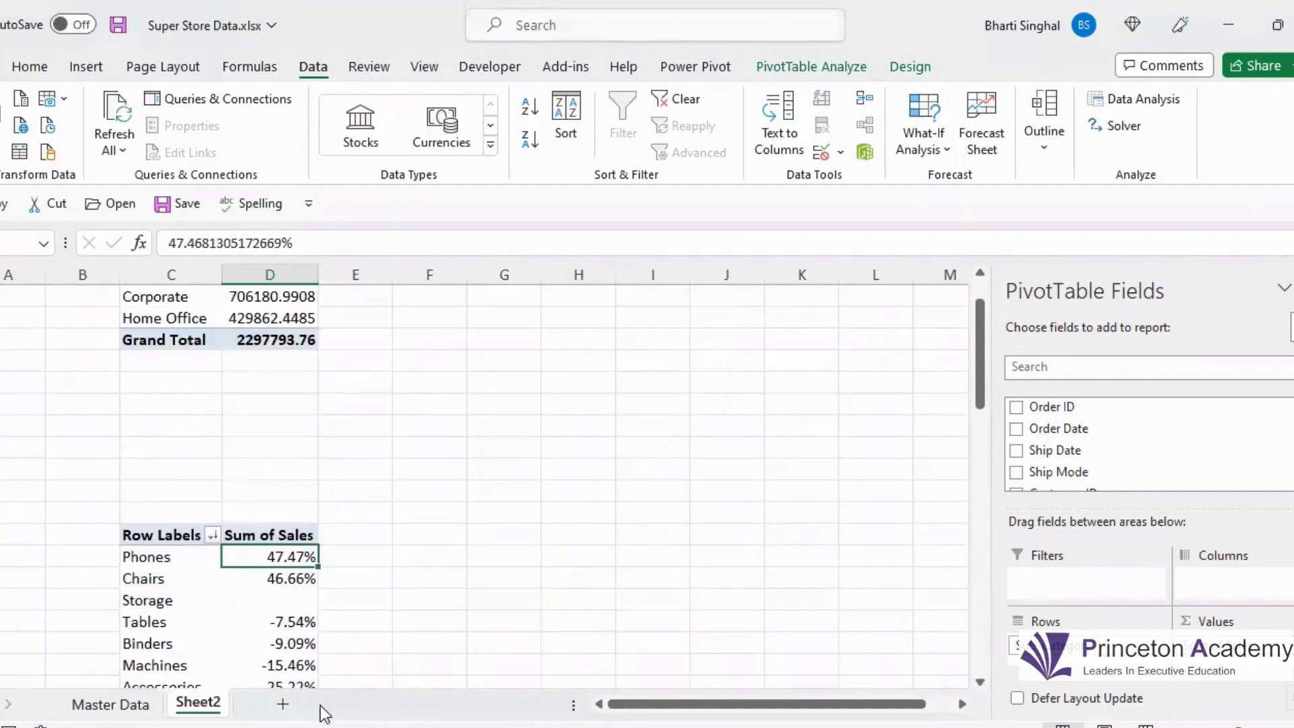
Add a new worksheet and insert a PivotChart based on the Orders table at cell A1 of that sheet.
click(283, 704)
click(86, 66)
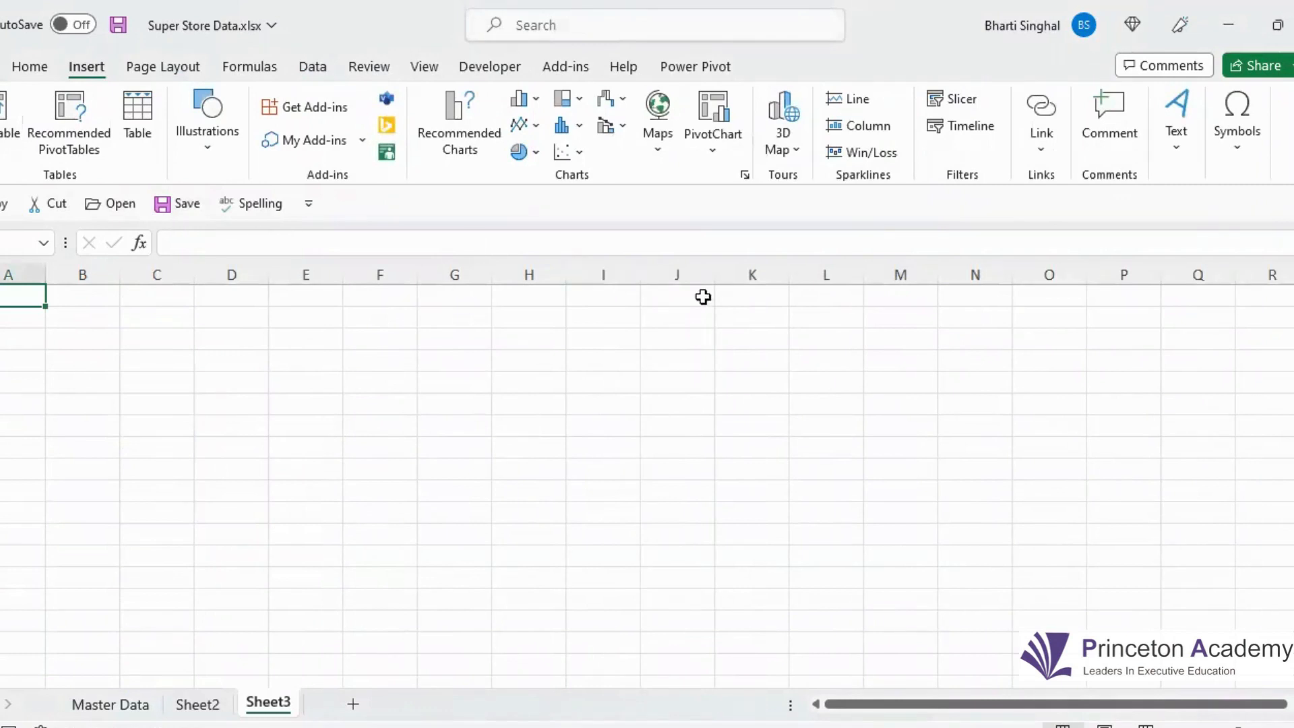
click(709, 149)
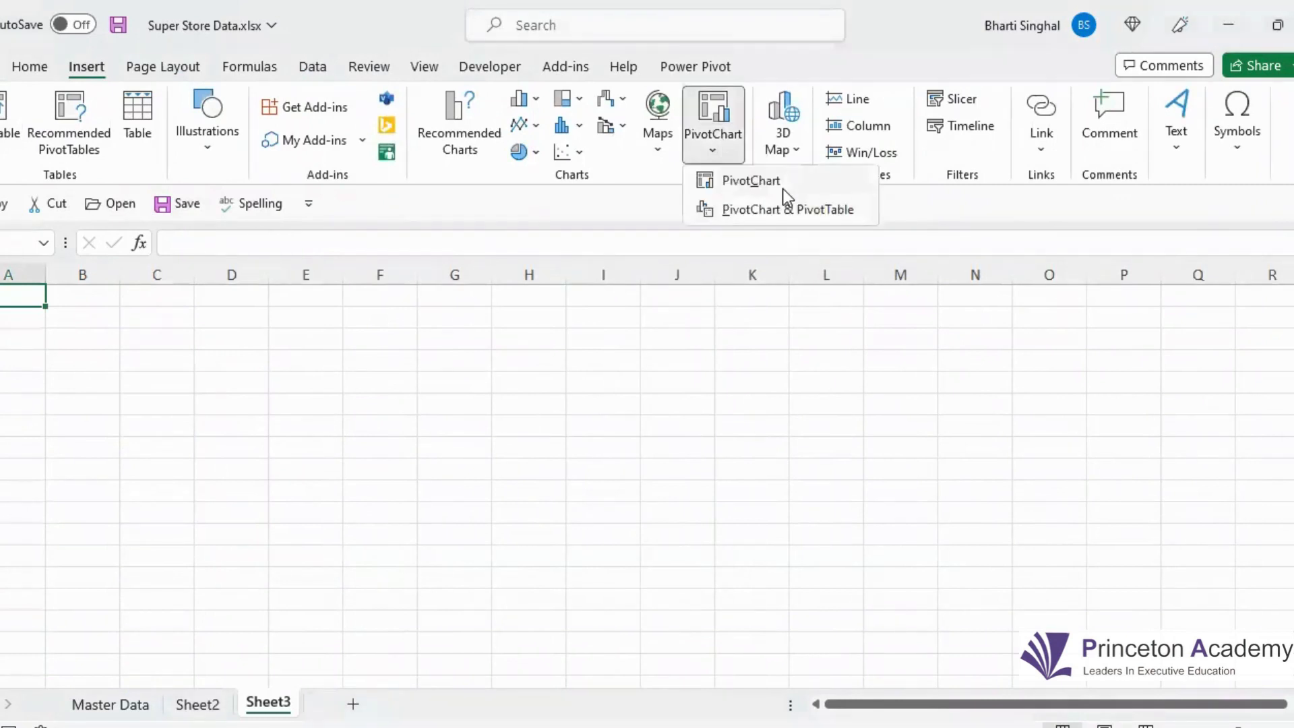
click(751, 181)
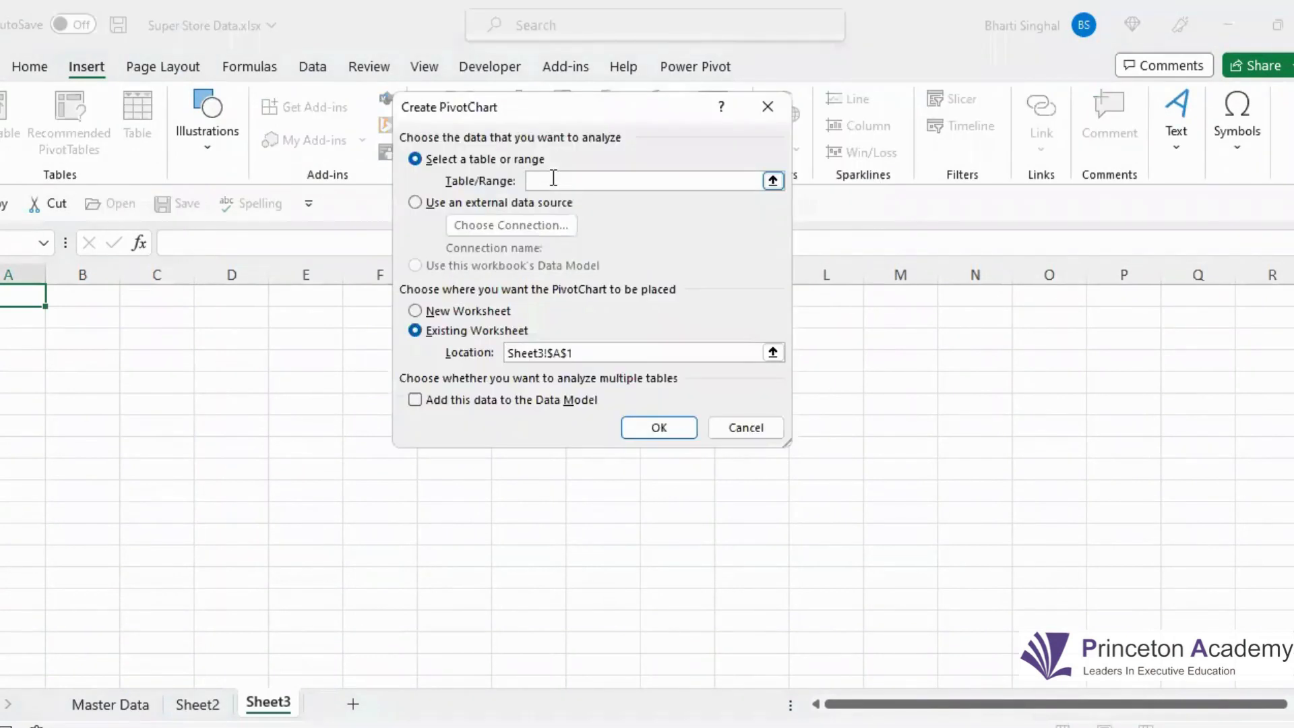
text(oR)
key(BackSpace)
key(BackSpace)
text(Orders)
click(650, 424)
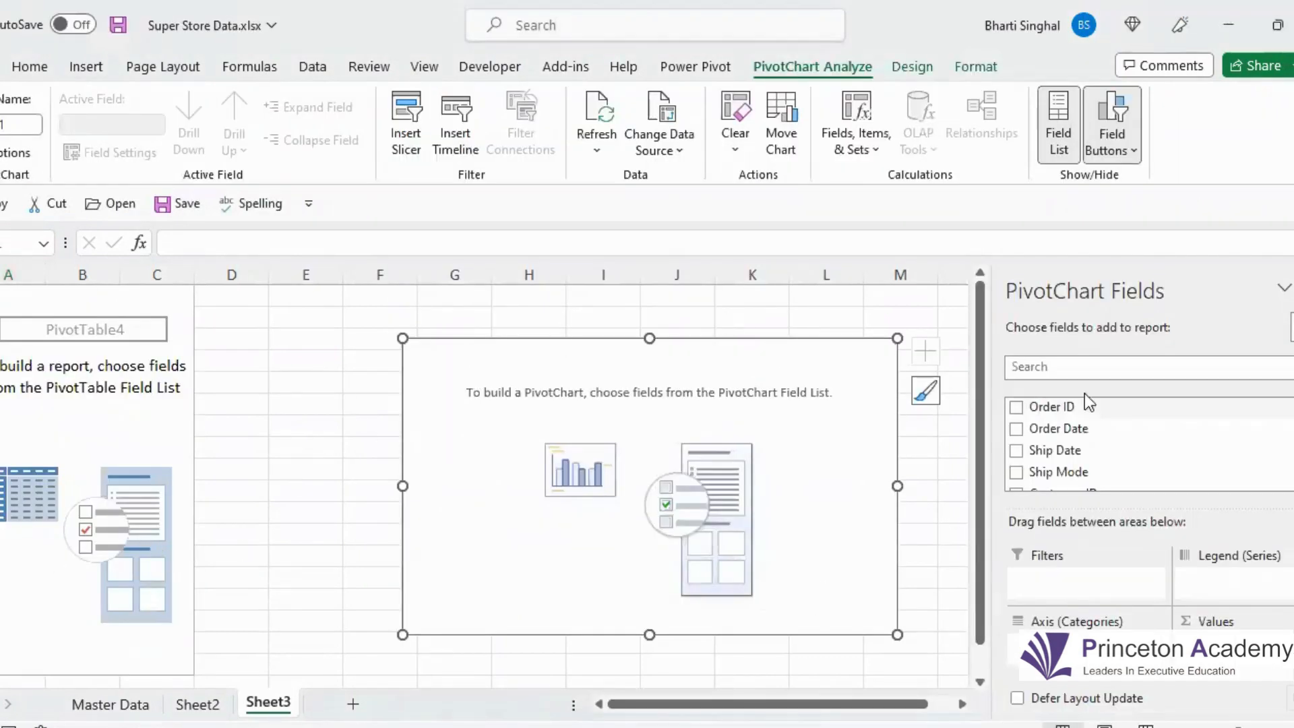
Add Segment to the PivotChart's axis and Sales to its values, and move the chart closer to the pivot table.
click(1101, 369)
text(seg)
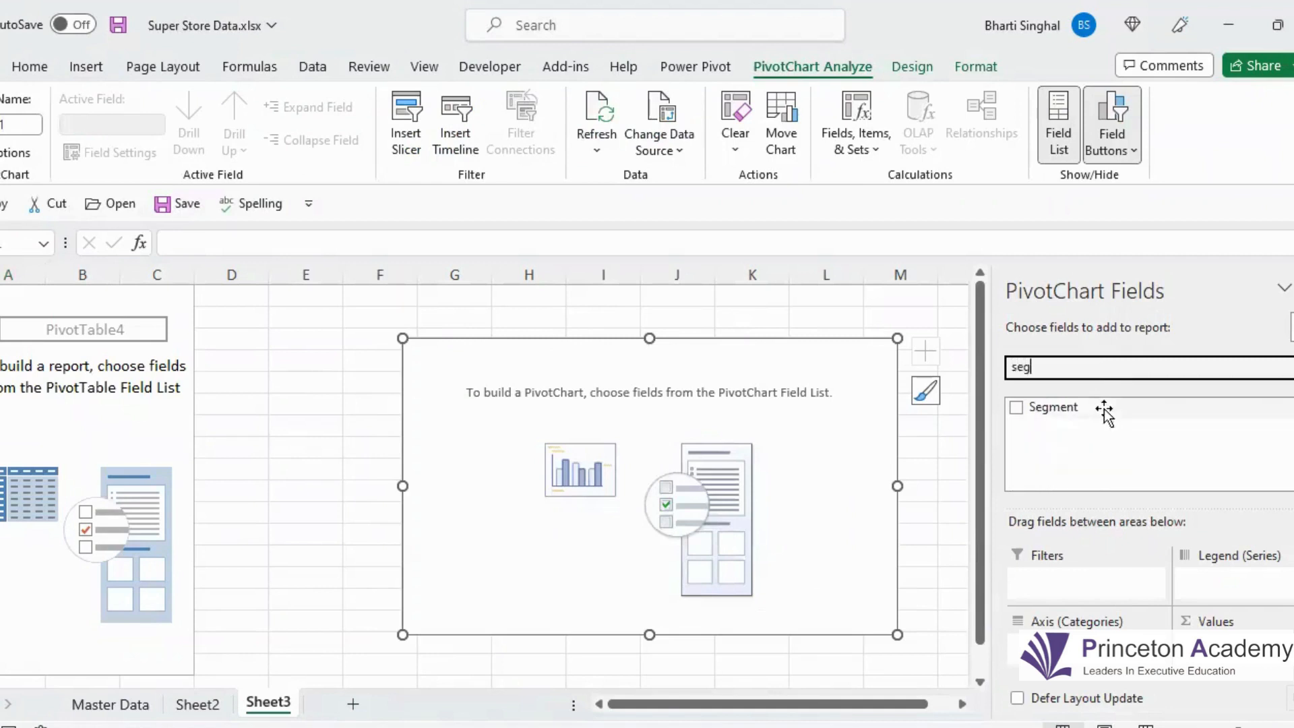
key(Return)
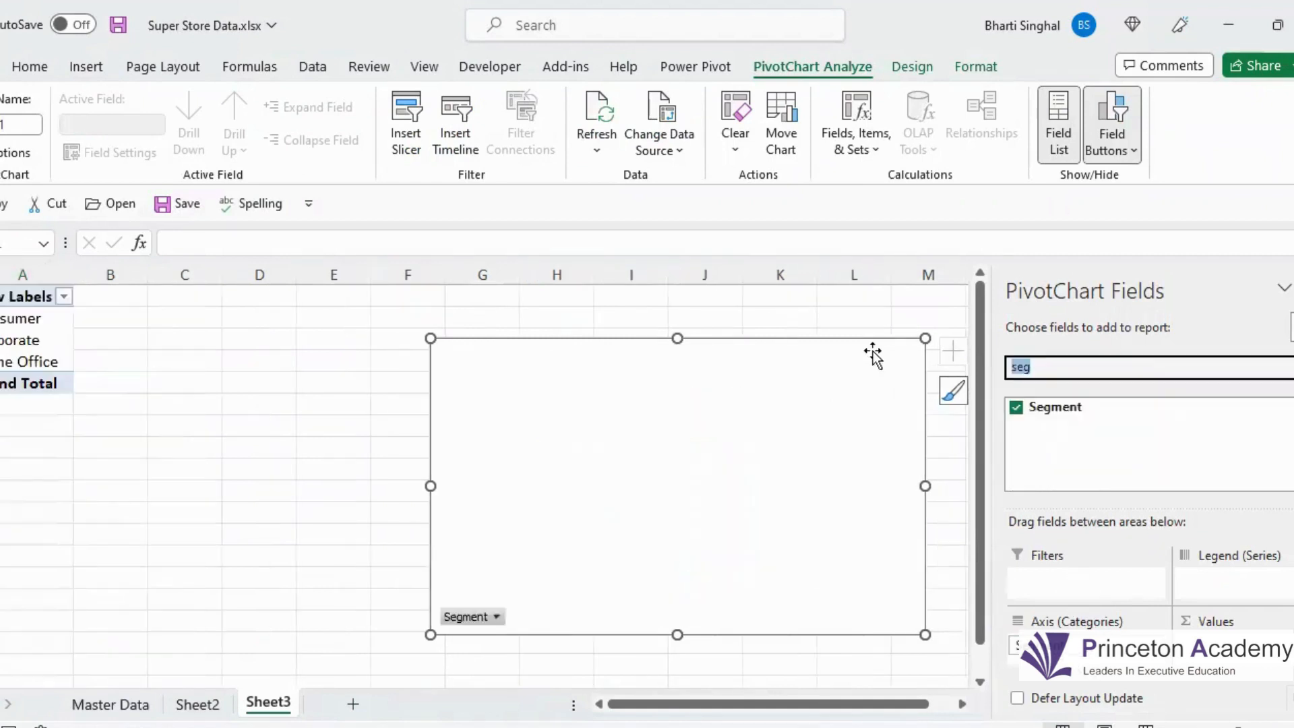
text(sales)
key(Tab)
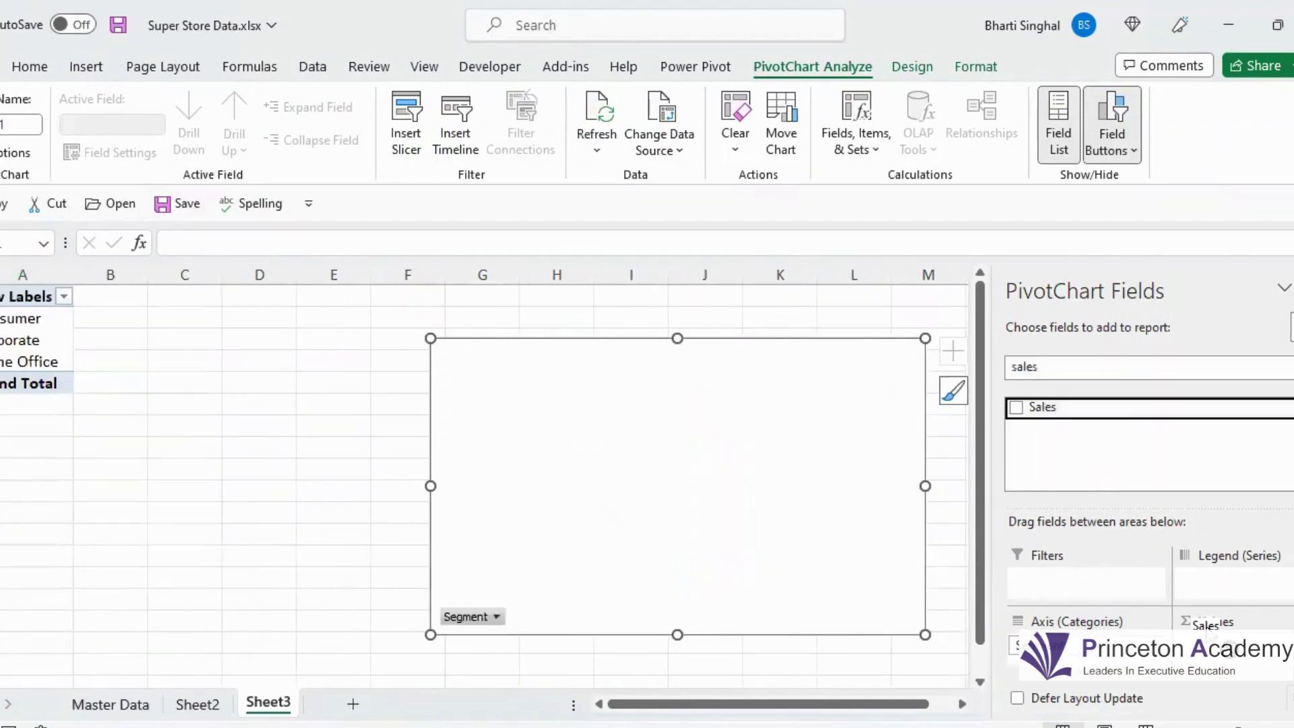
key(space)
drag(780, 376, 641, 335)
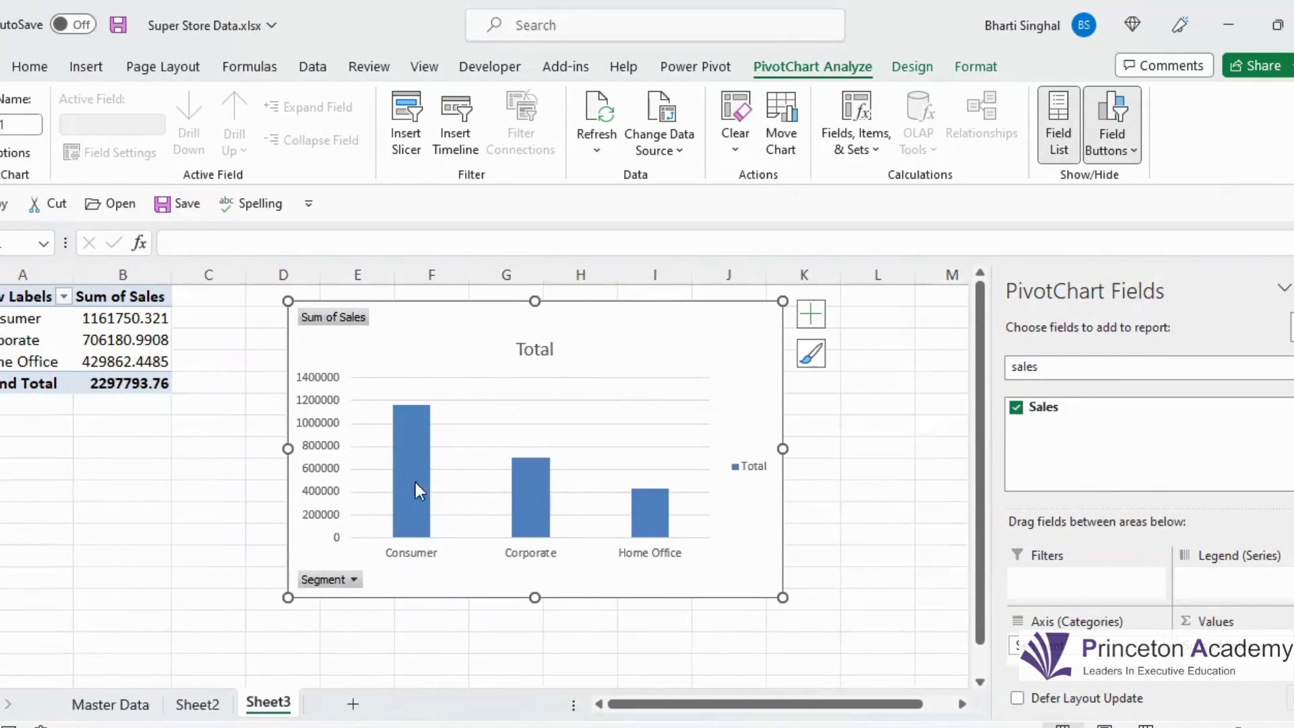
Change the segment sales PivotChart to a Clustered Bar chart.
right_click(625, 319)
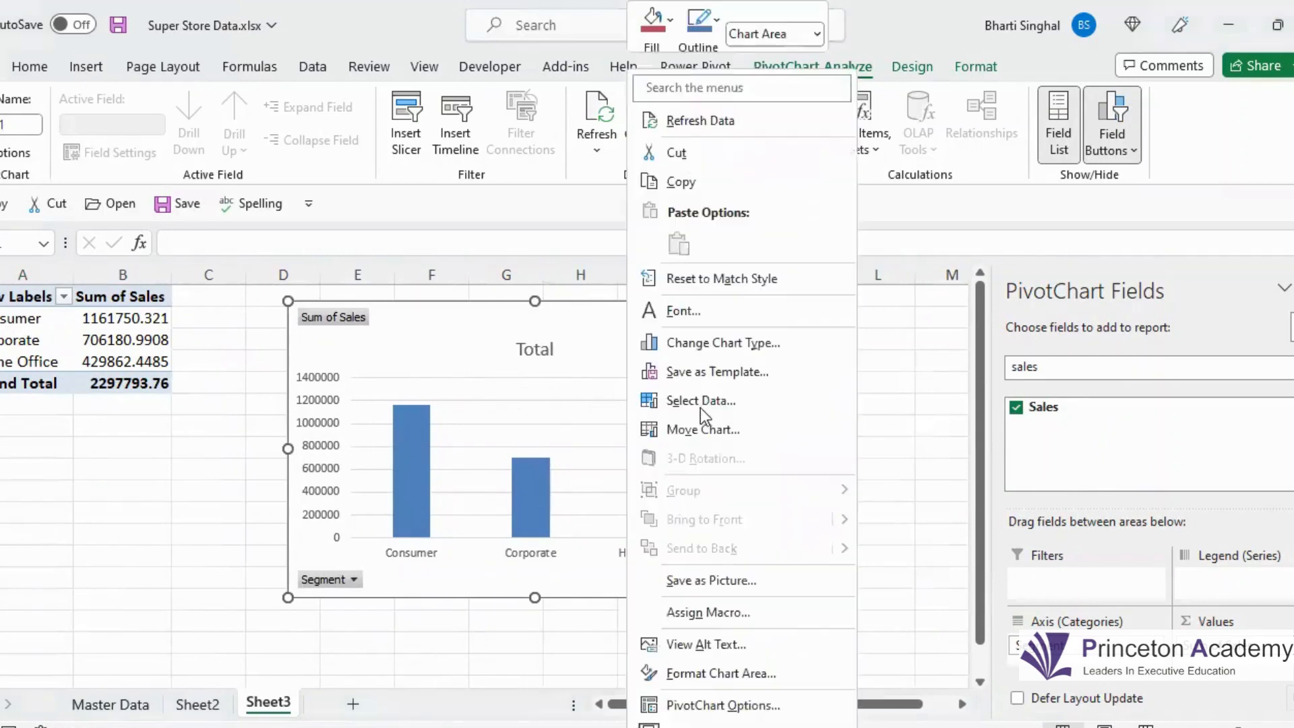
click(723, 343)
click(385, 227)
click(382, 252)
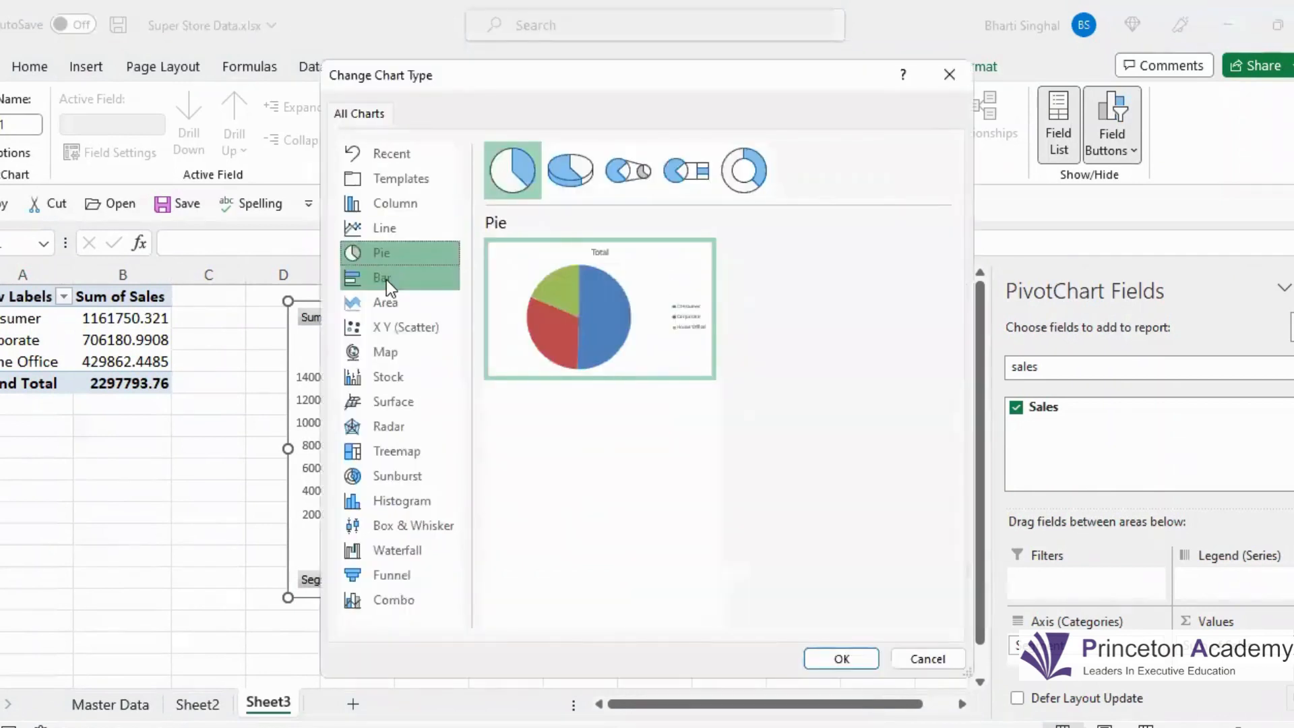
click(383, 277)
click(404, 300)
click(398, 277)
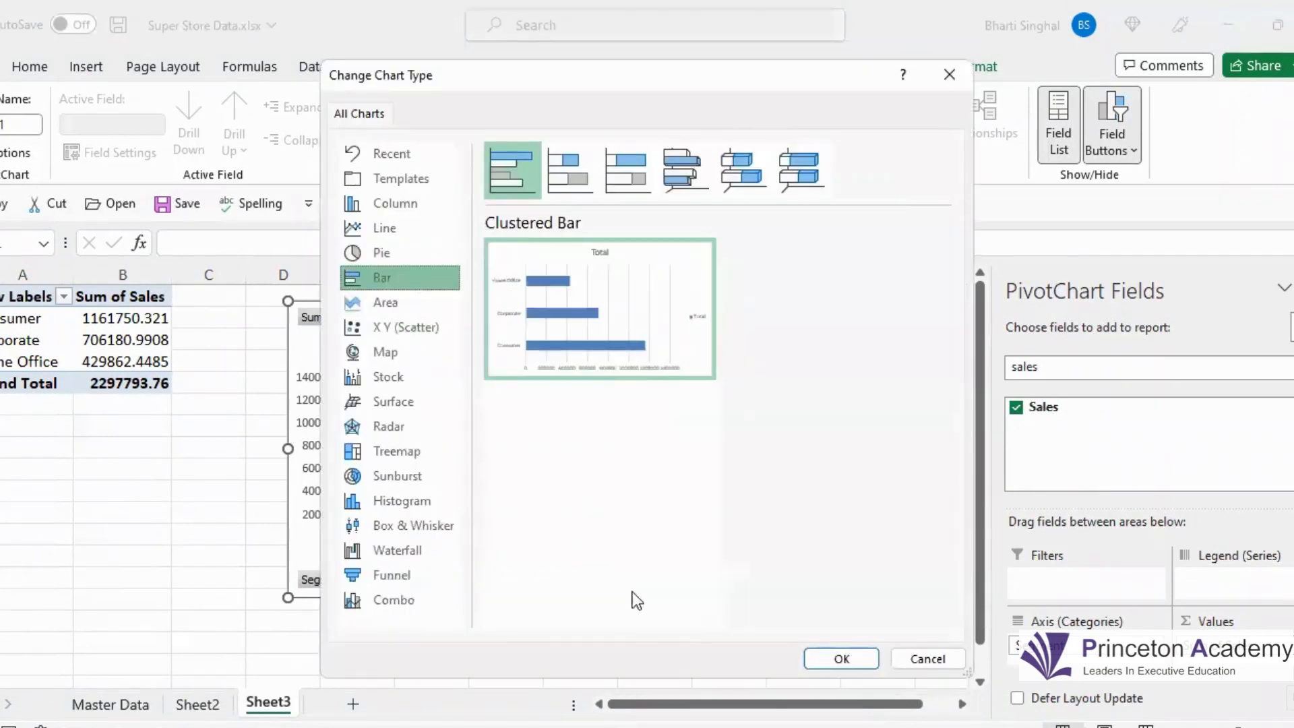
click(832, 660)
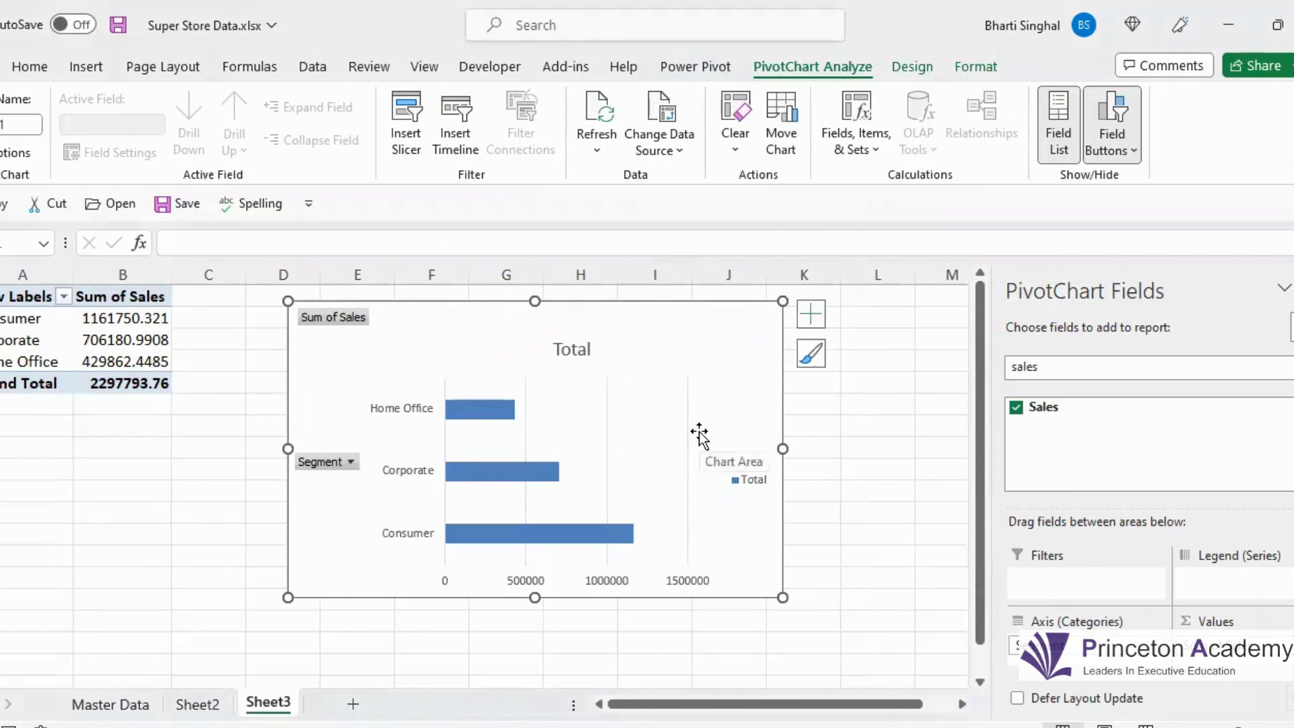
Add data labels to the bar chart and apply the dark chart style with glowing outlined bars.
click(809, 315)
click(861, 401)
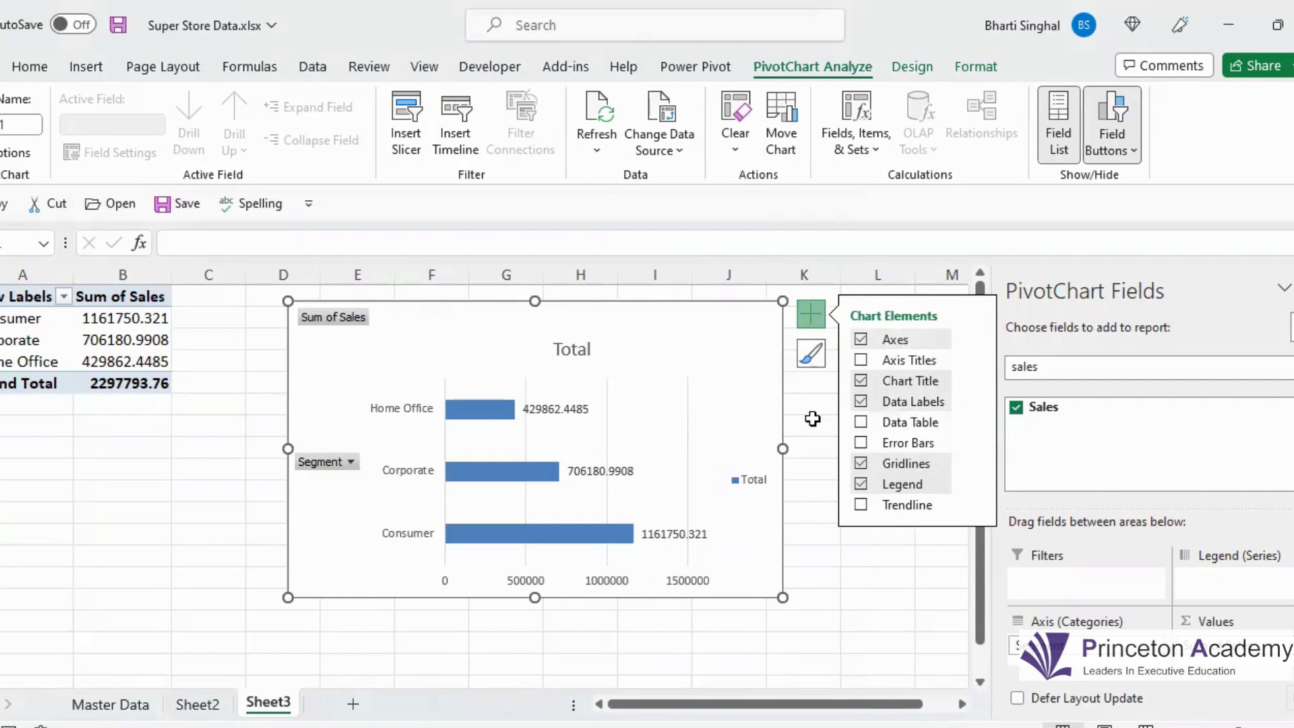
click(814, 359)
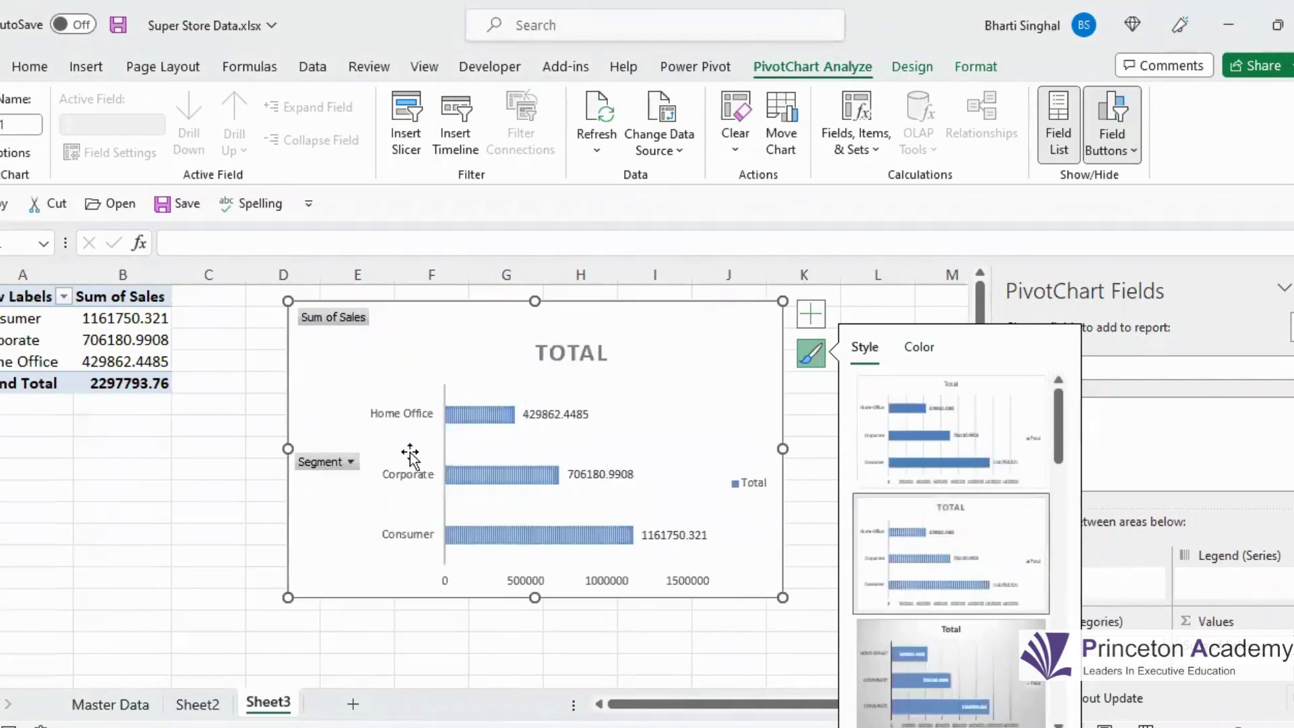
scroll(1002, 565, down, 3)
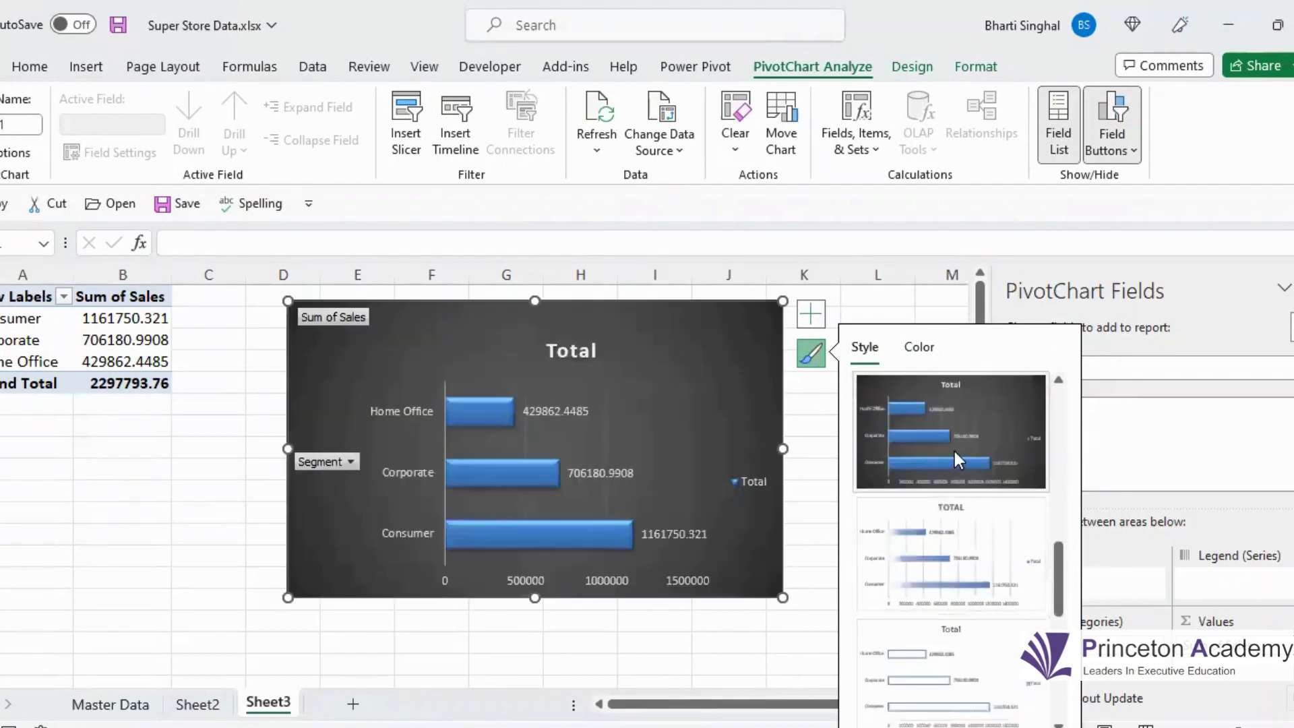
scroll(1001, 597, up, 3)
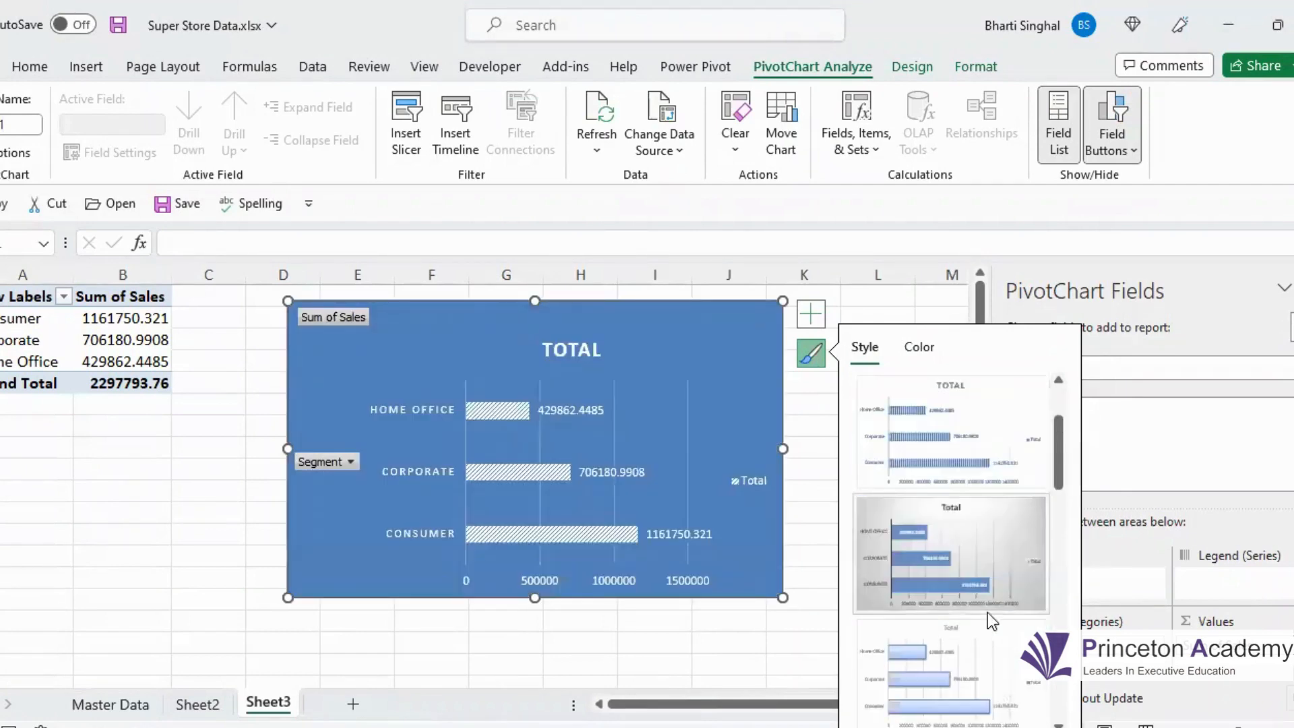
scroll(991, 648, down, 3)
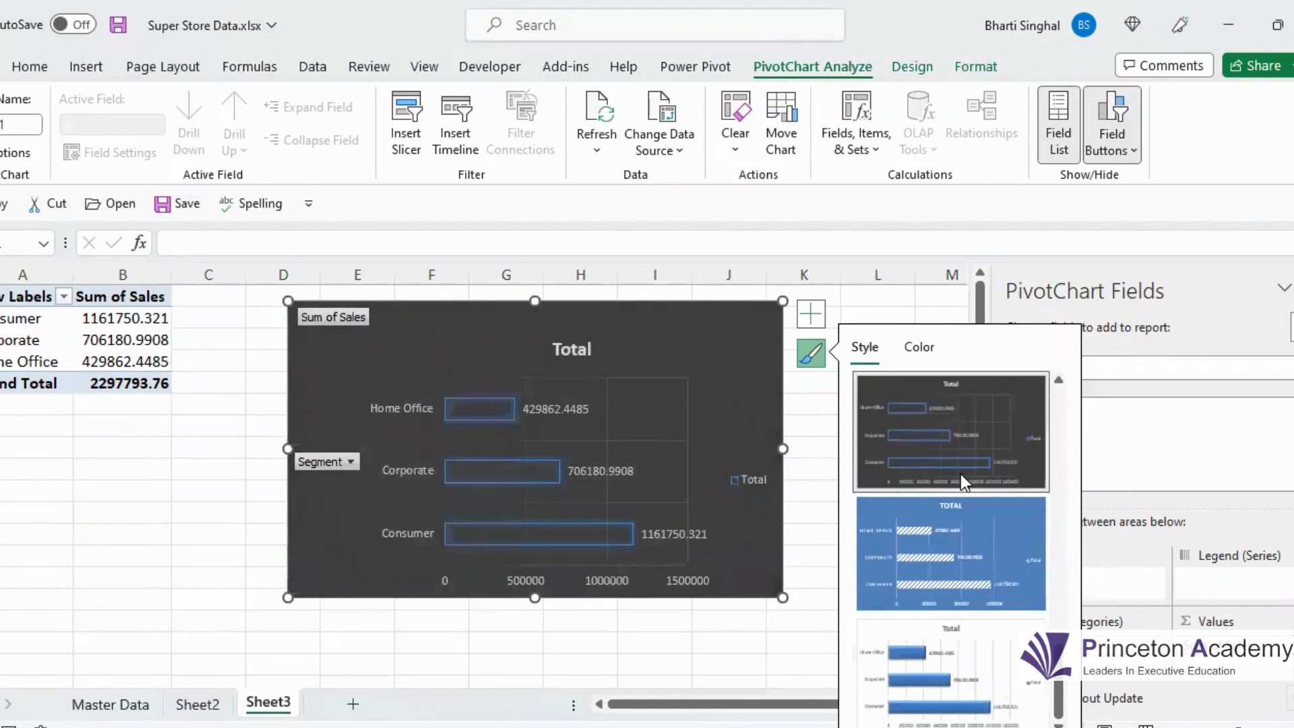
Recolour the chart with the red monochromatic palette and deselect it.
click(918, 350)
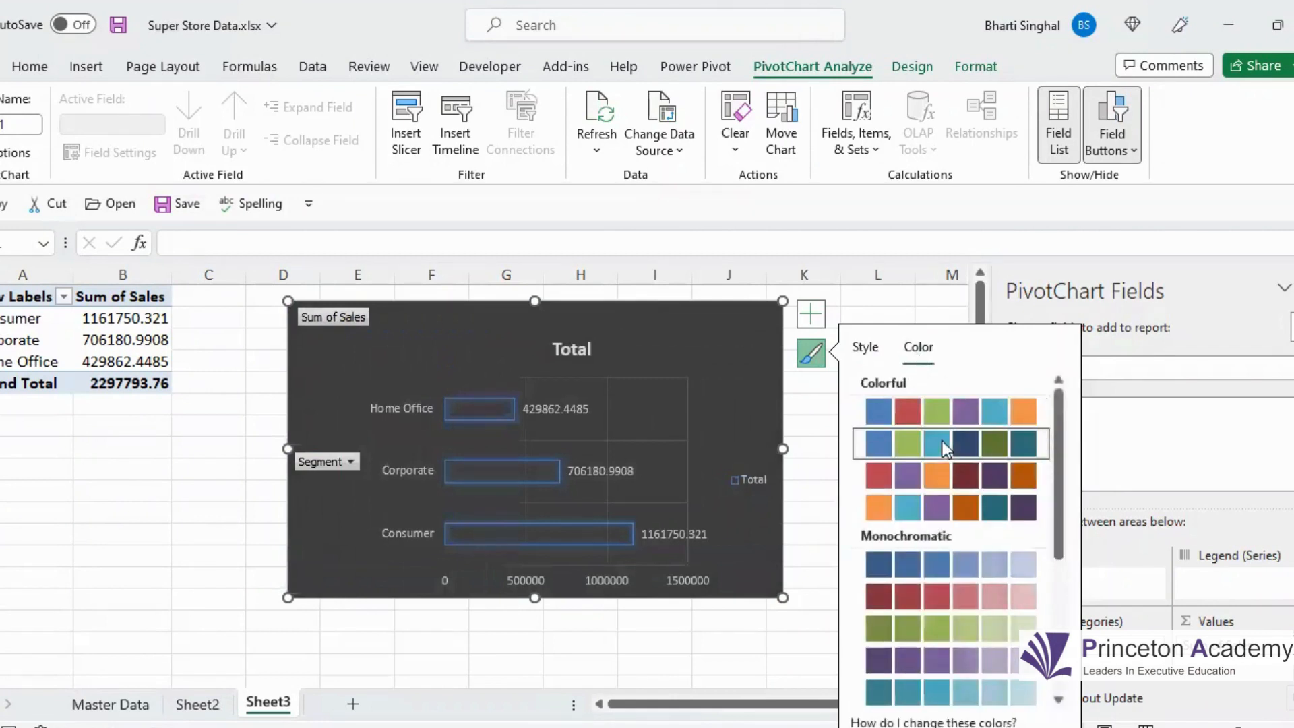
click(939, 512)
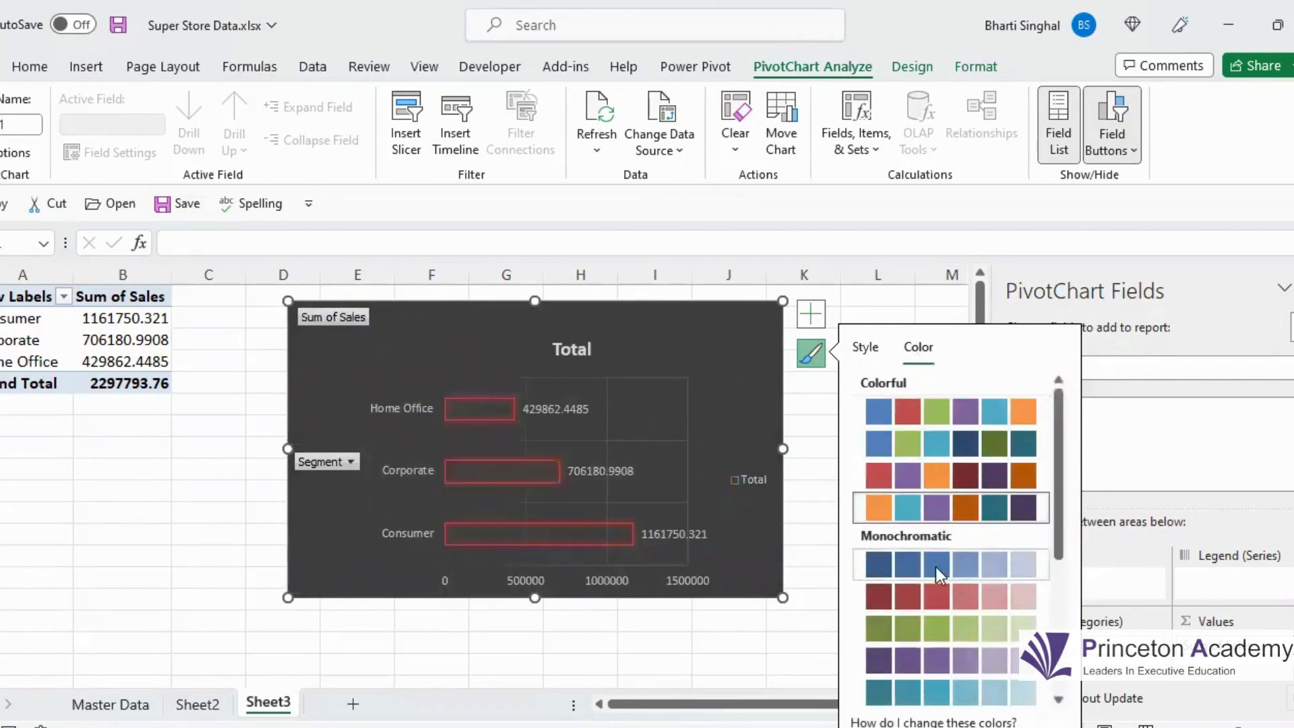
click(932, 593)
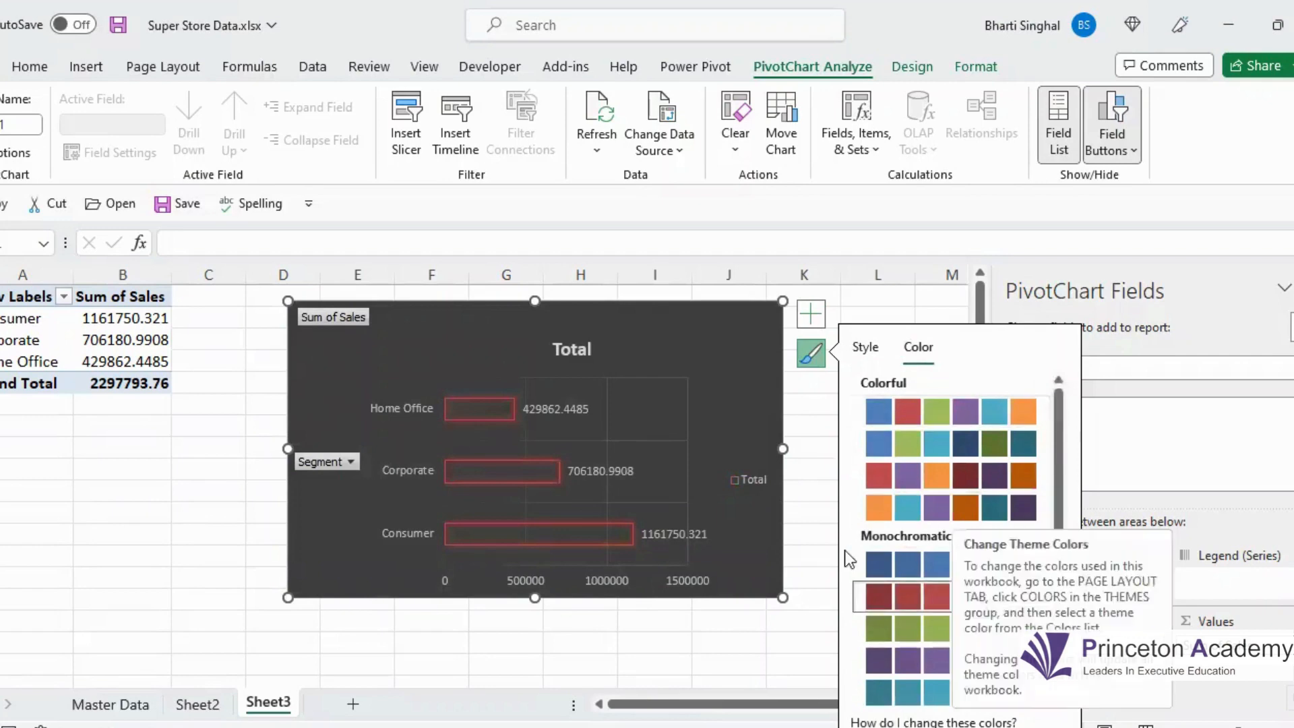
click(742, 662)
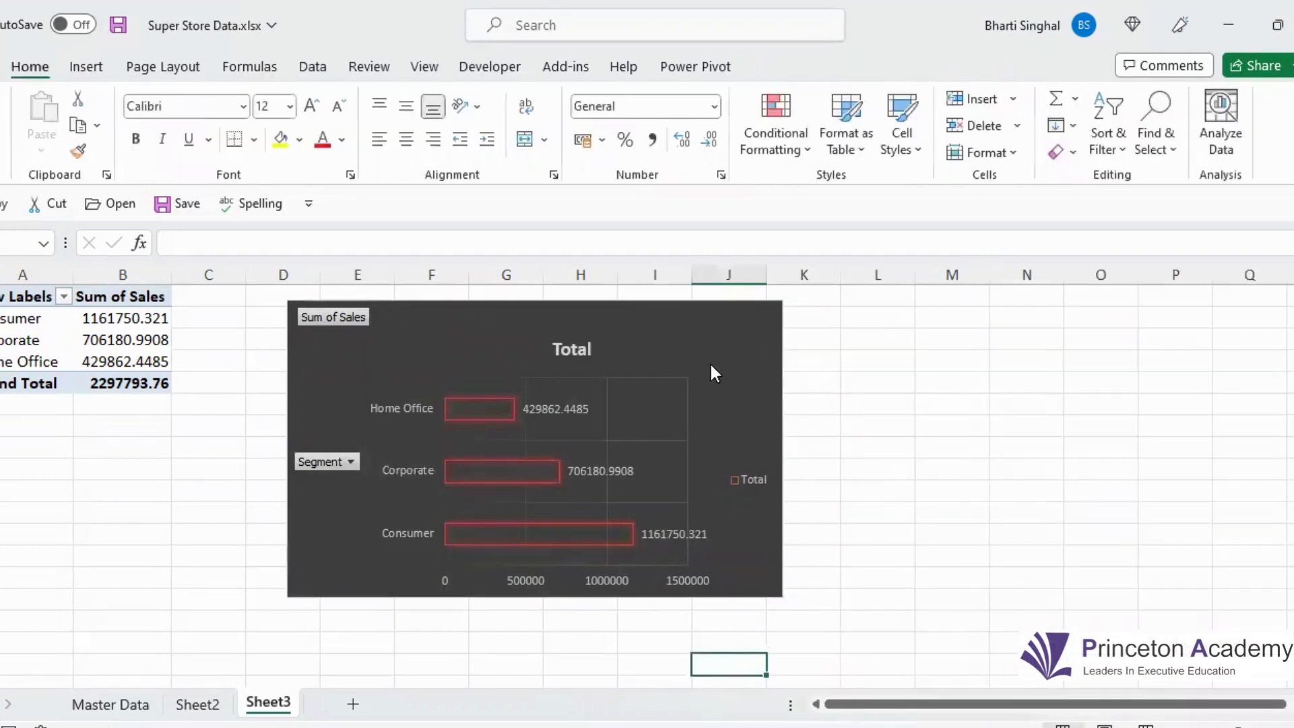
right_click(711, 366)
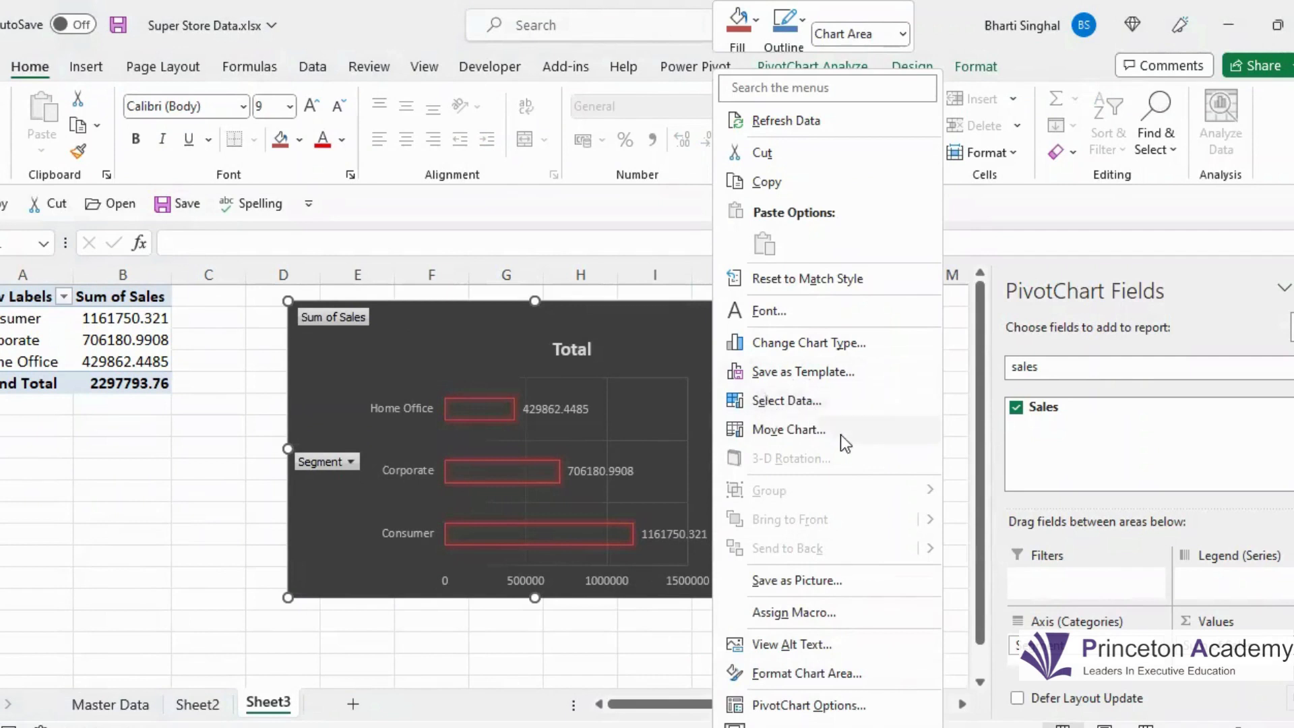
click(477, 322)
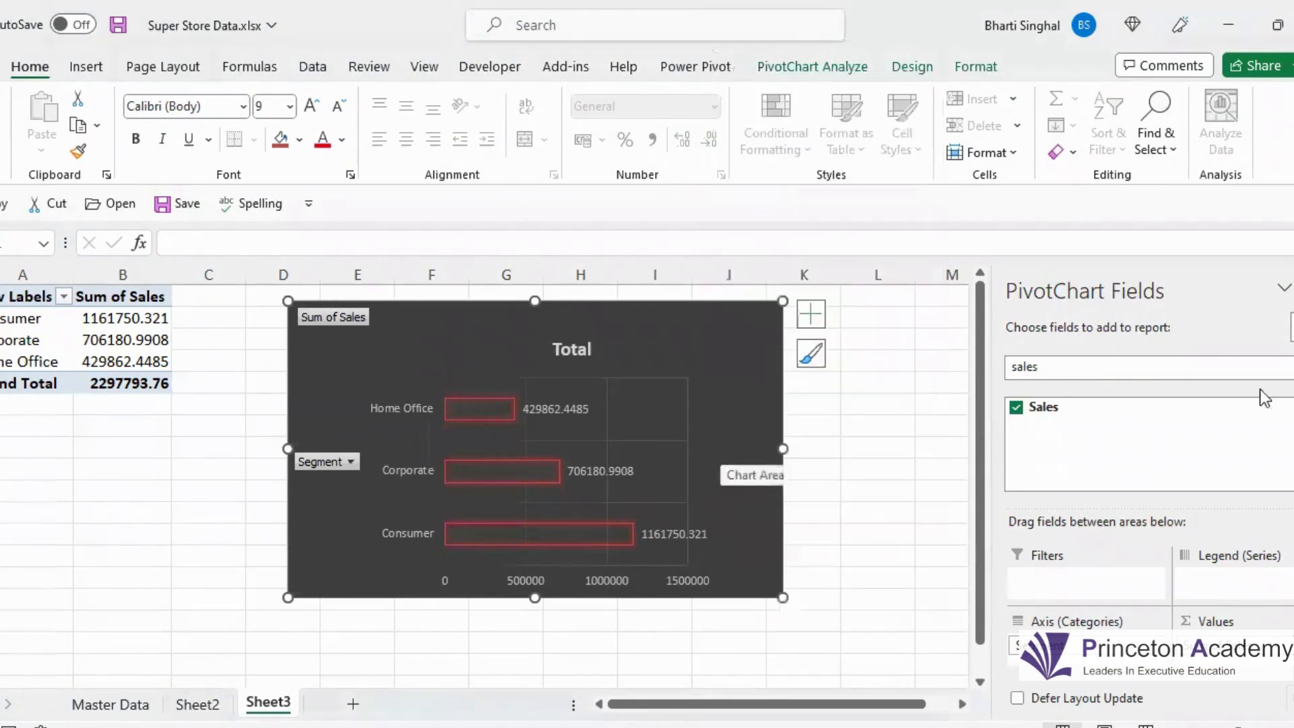
click(138, 510)
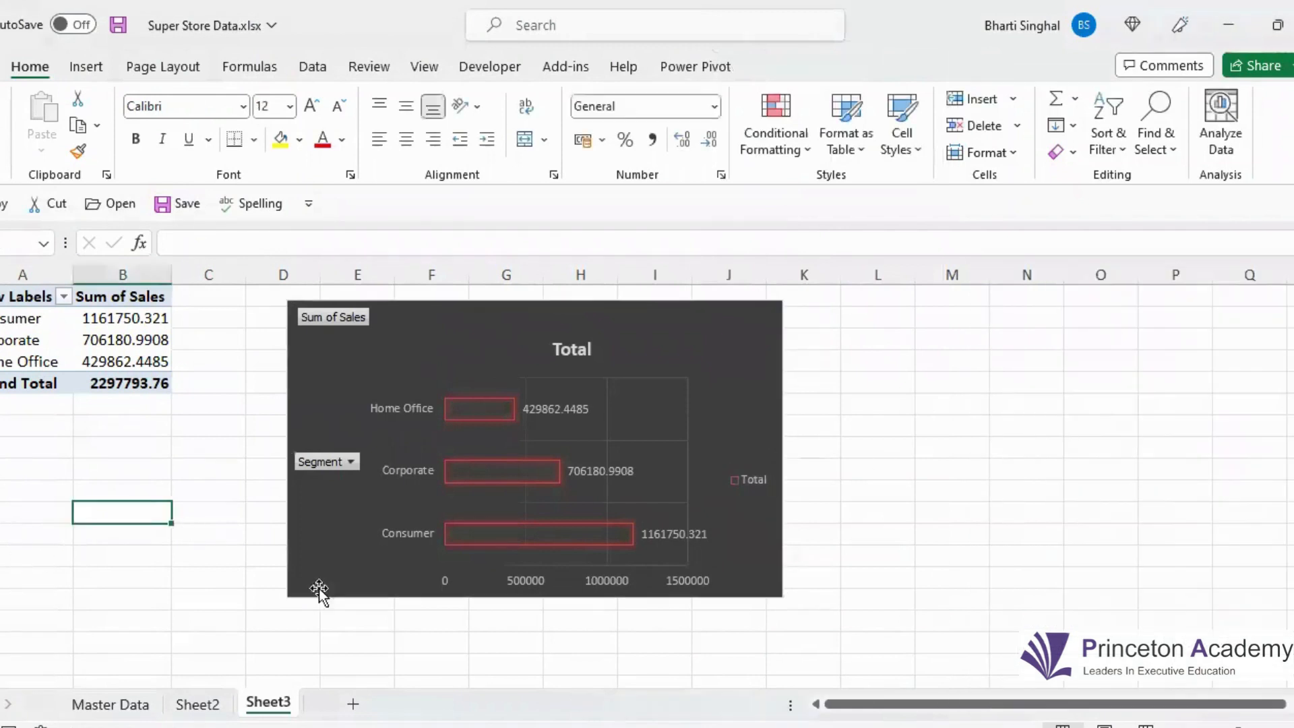
click(677, 475)
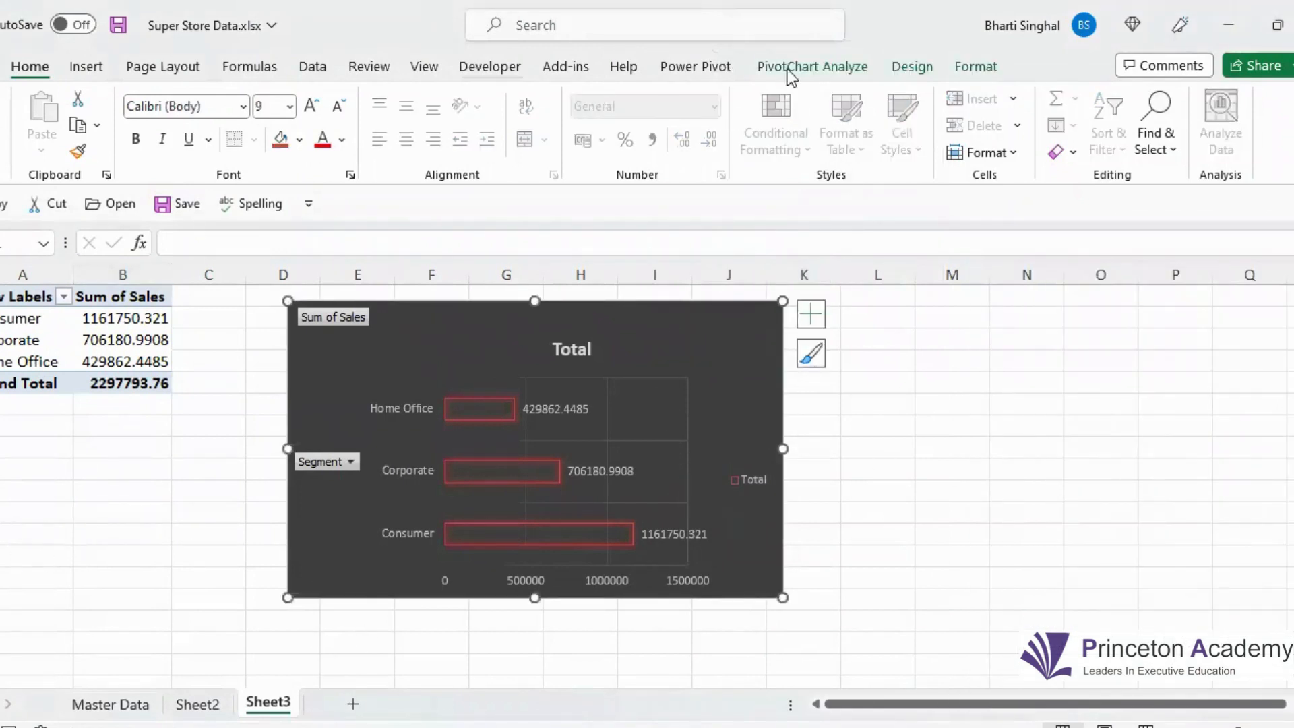
click(812, 68)
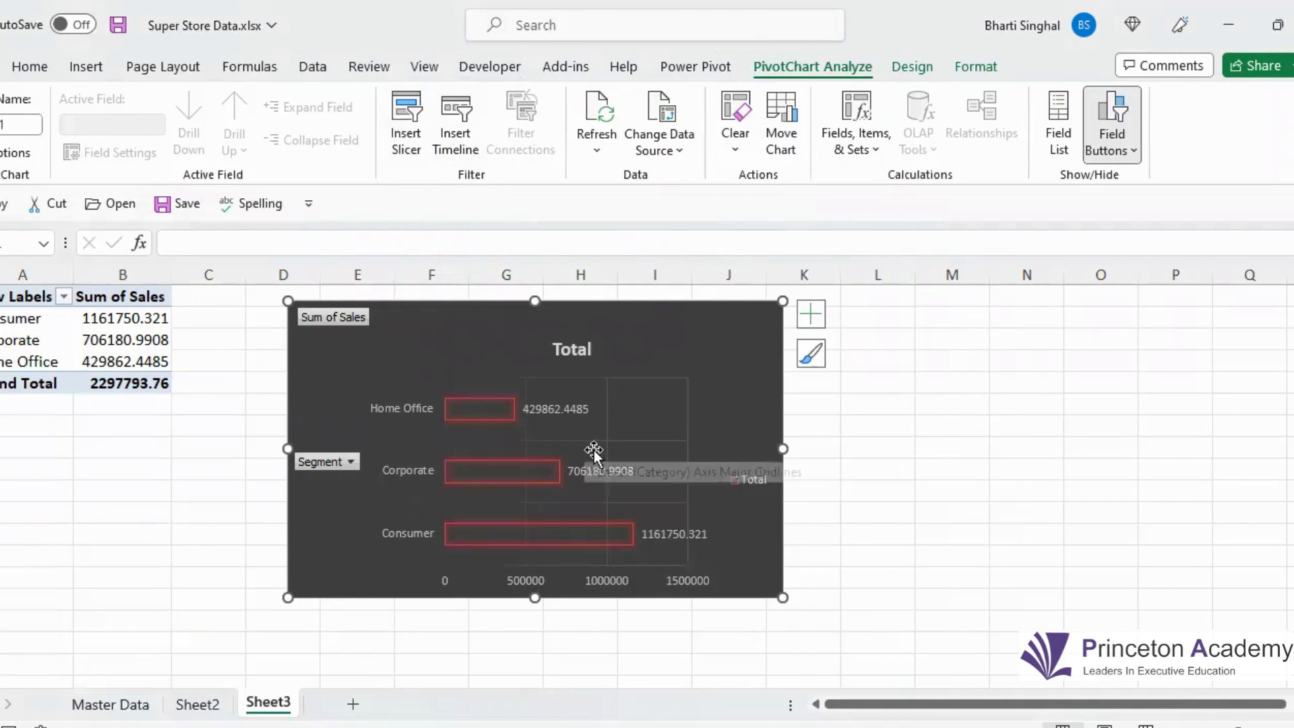
click(1120, 487)
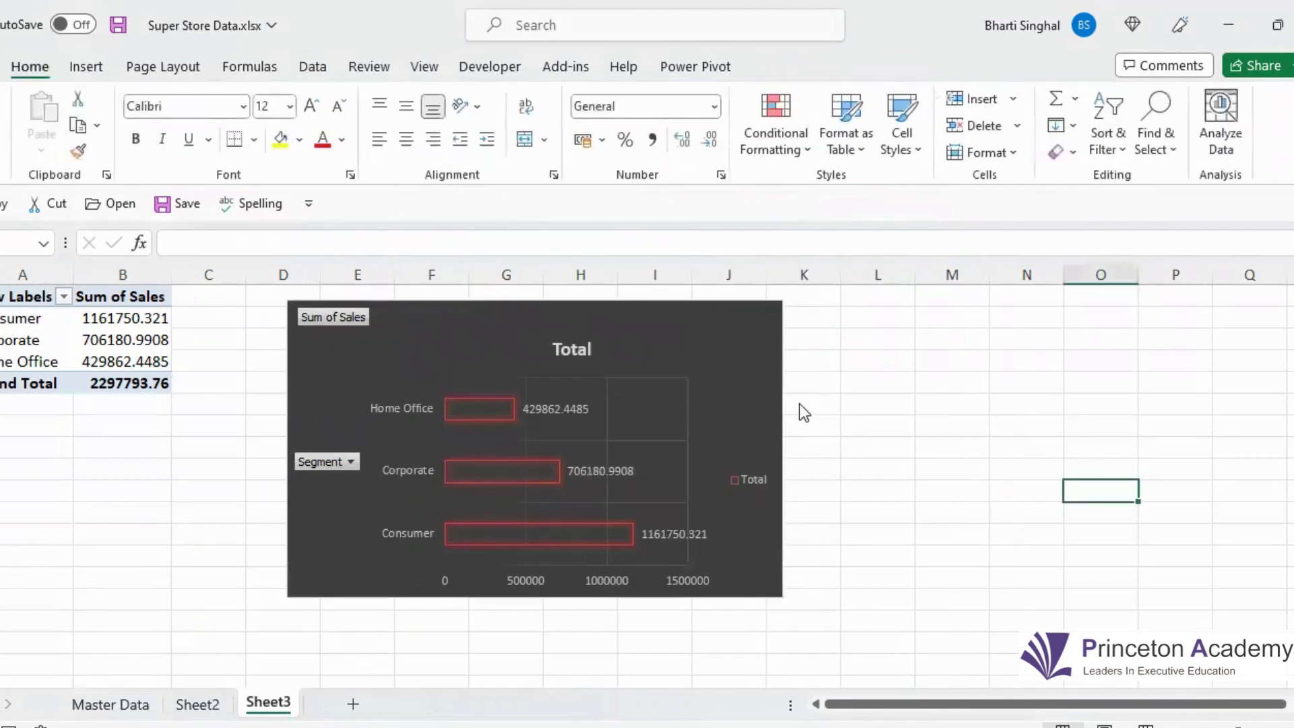
Preview the chart types from Line to Funnel for the segment sales PivotChart and leave its type unchanged.
right_click(713, 348)
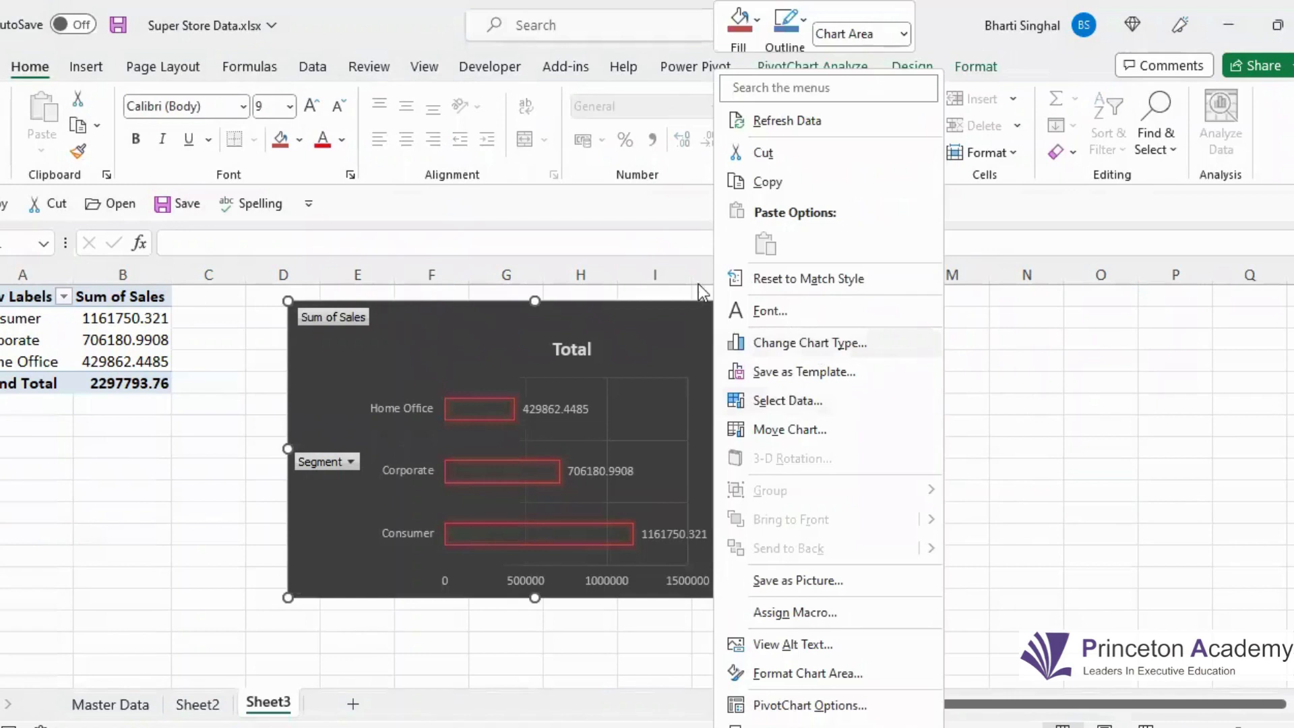
key(Return)
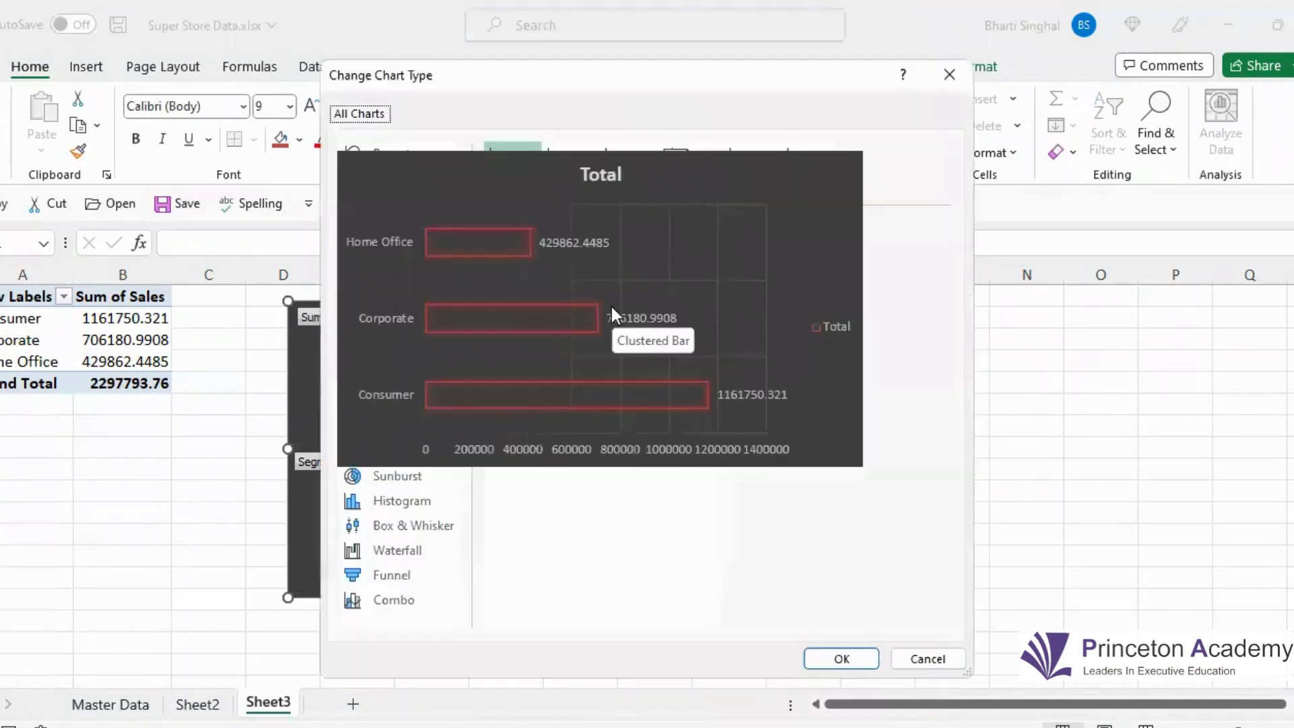
click(390, 227)
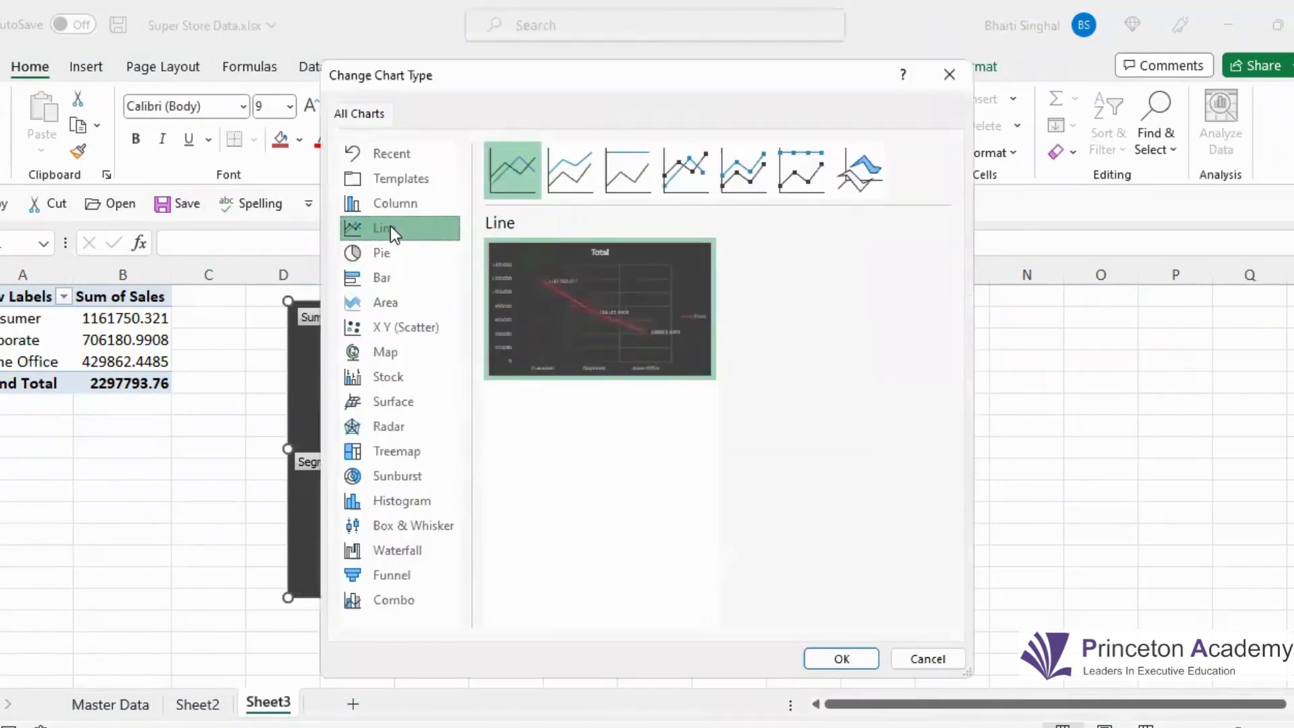
click(391, 253)
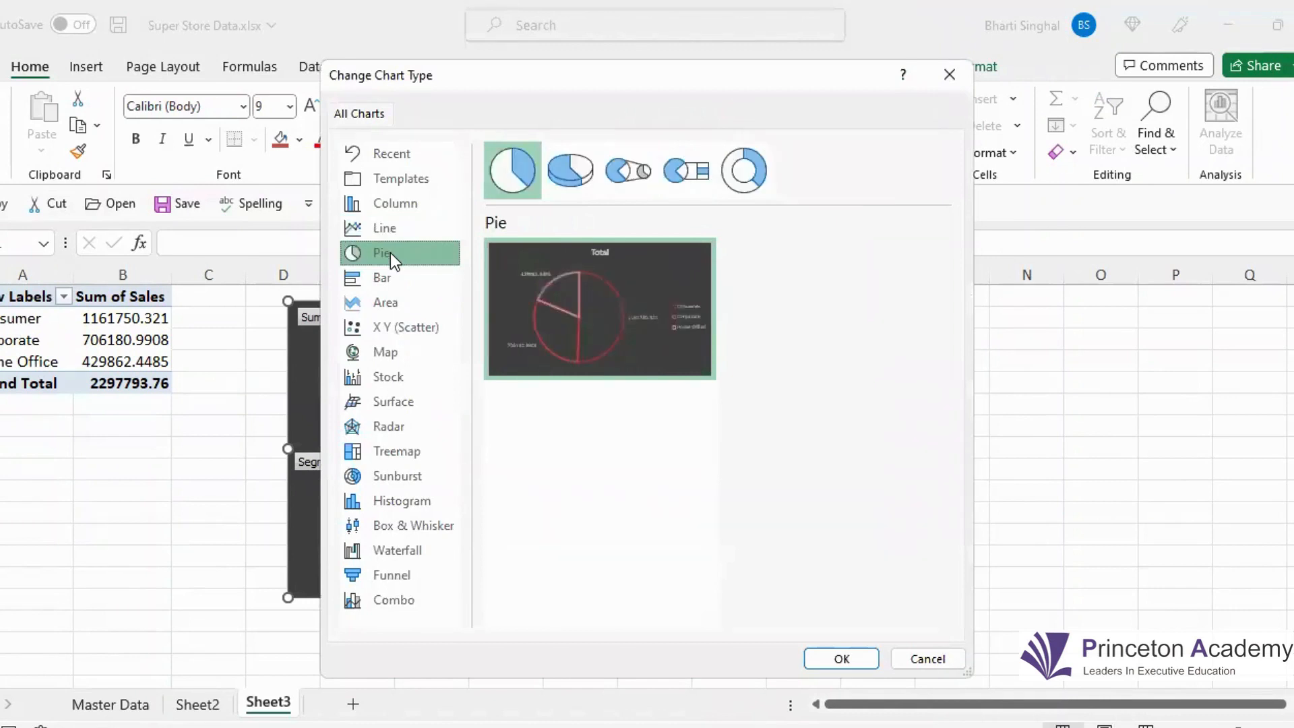
click(398, 282)
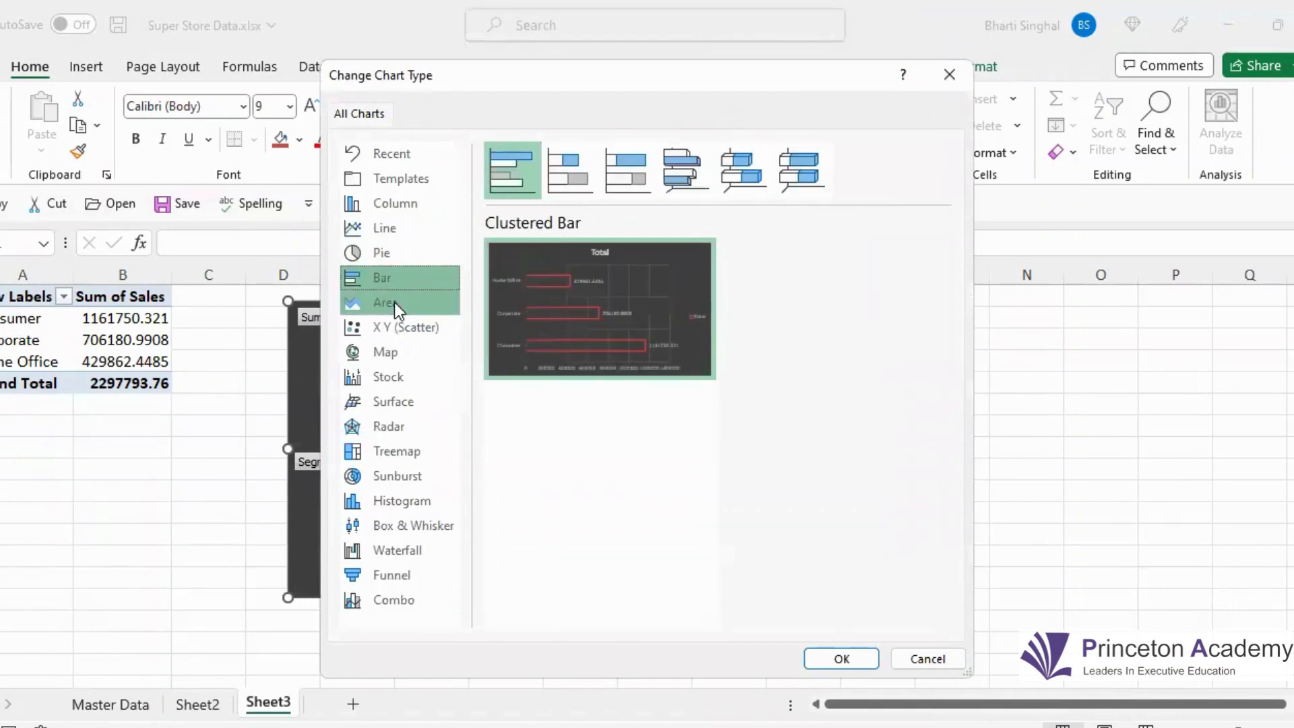
click(394, 302)
click(398, 326)
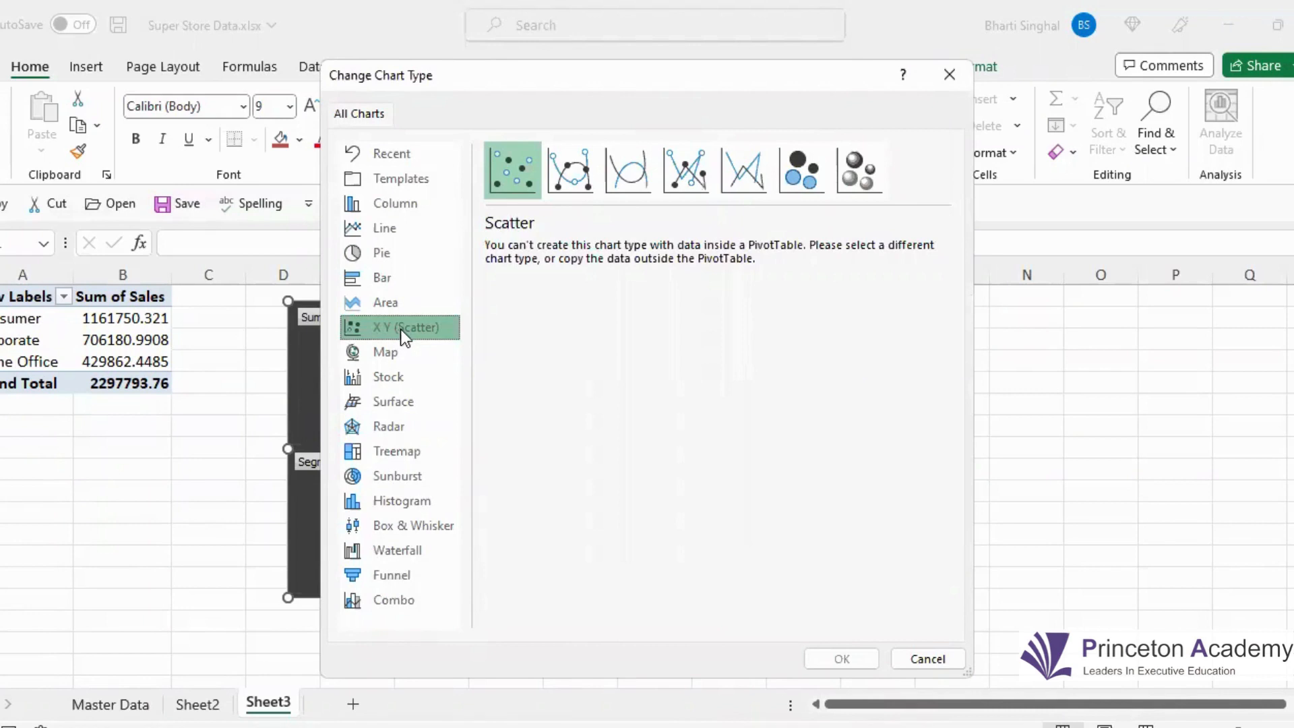
click(399, 350)
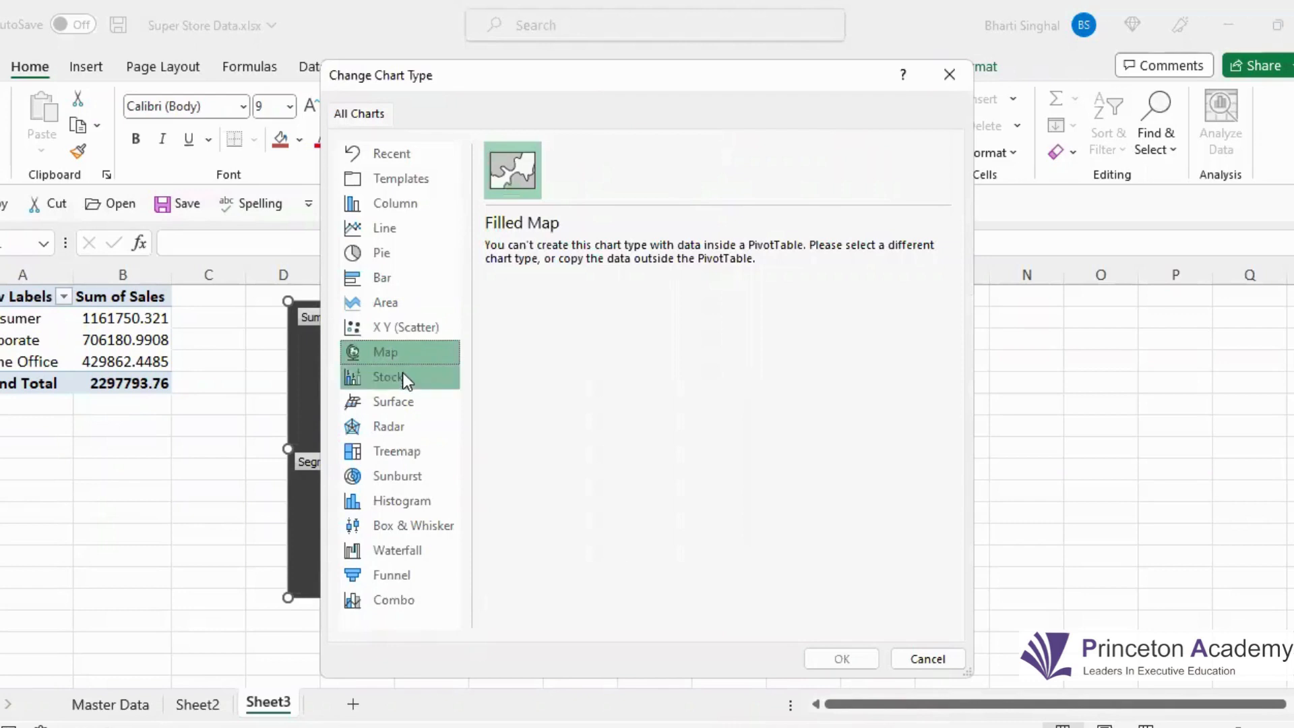
click(403, 372)
click(404, 404)
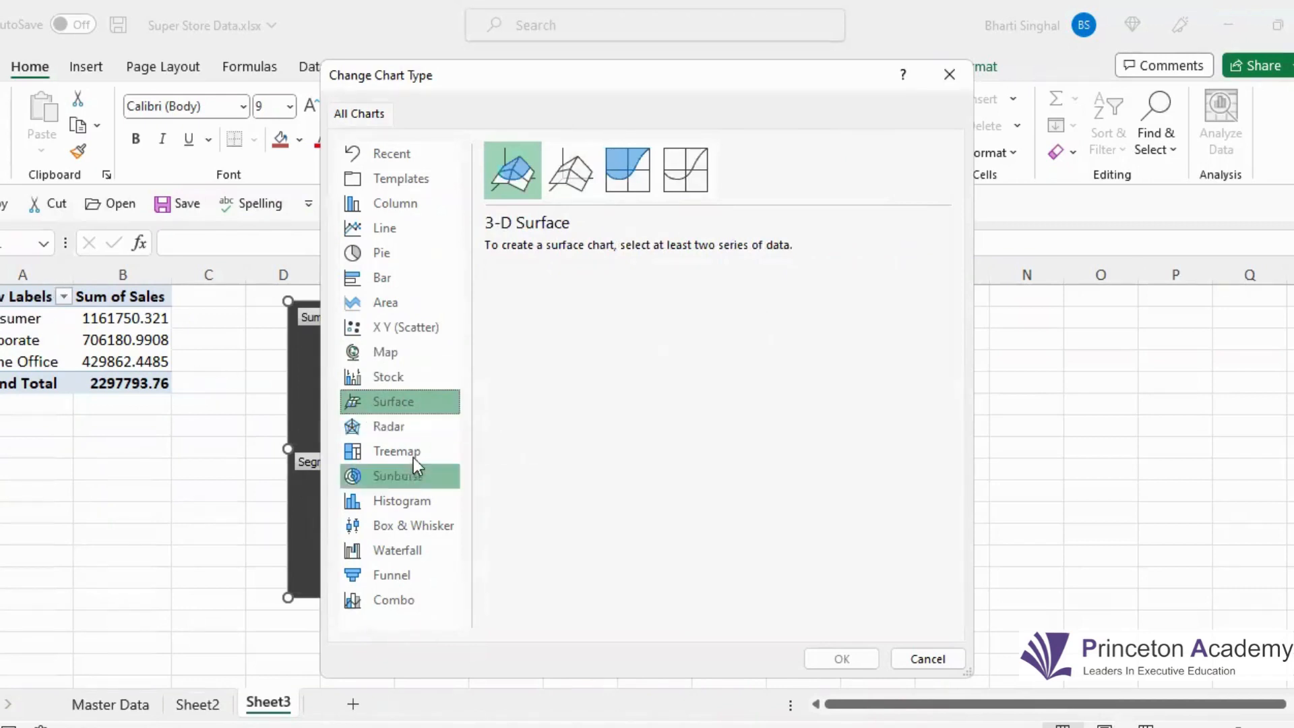
click(425, 435)
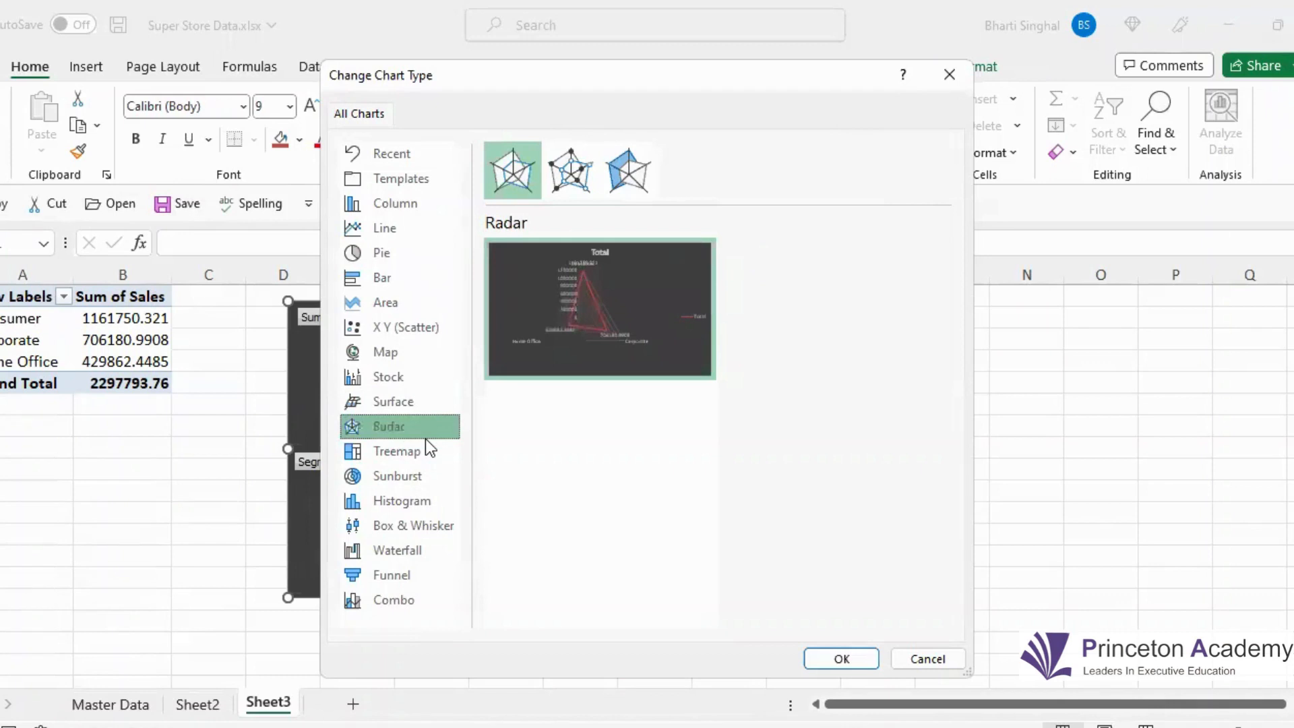
click(423, 450)
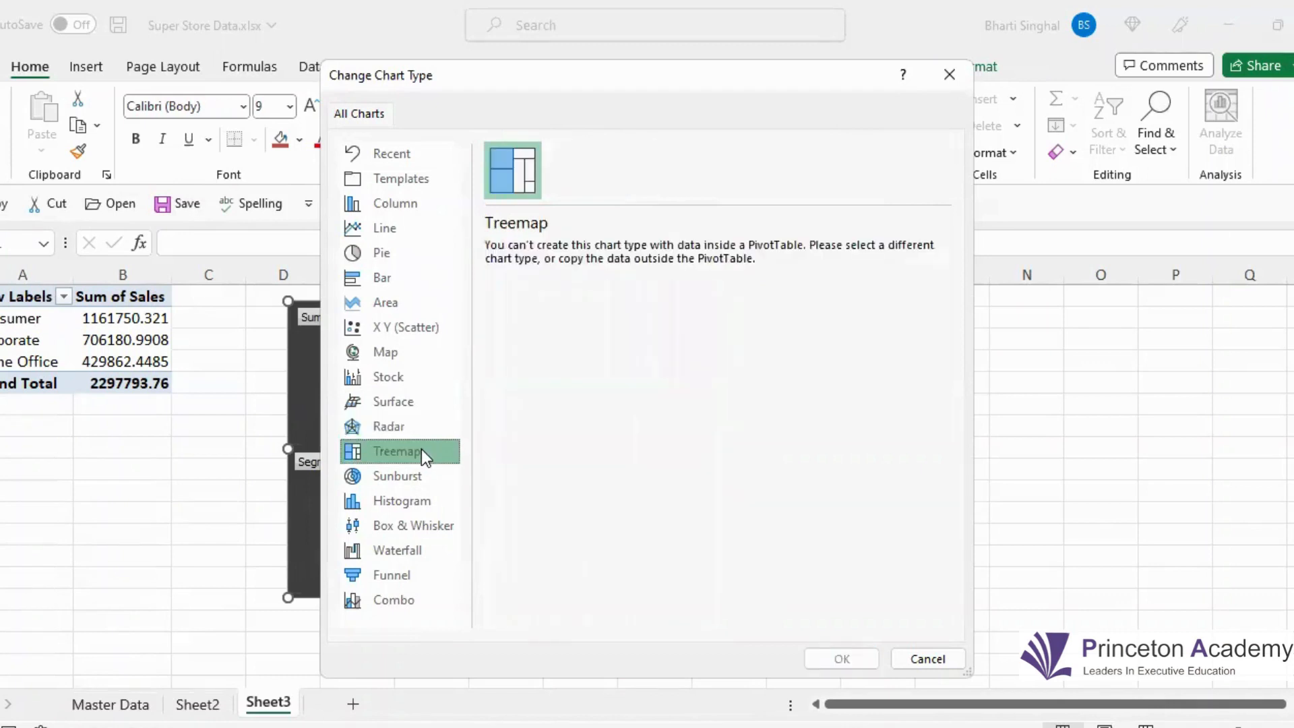
click(418, 478)
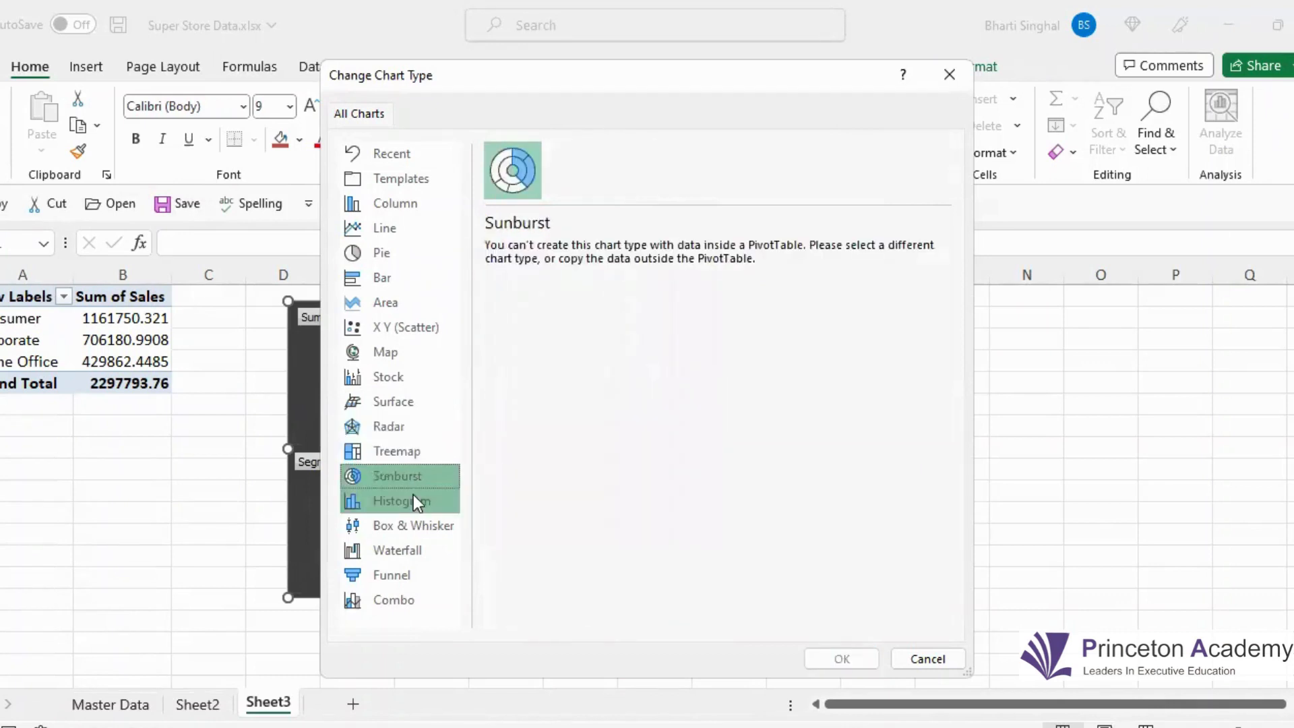
click(414, 497)
click(418, 527)
click(411, 549)
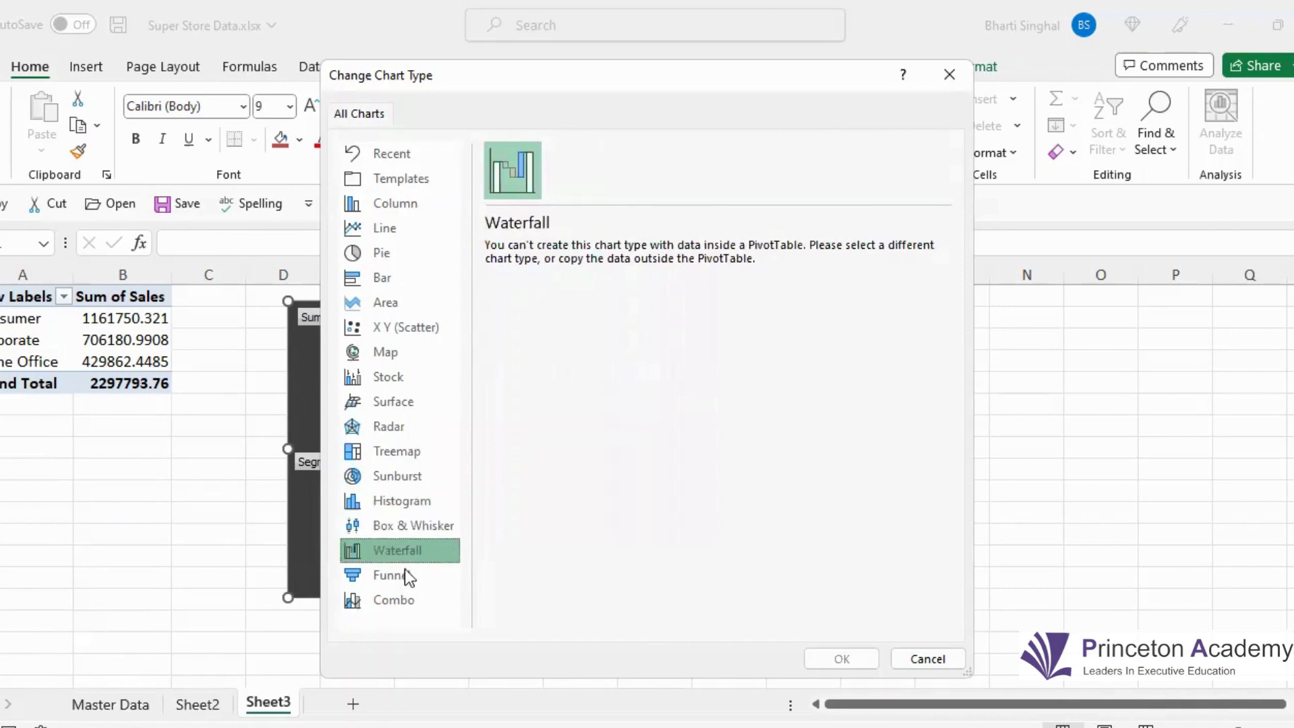
click(406, 573)
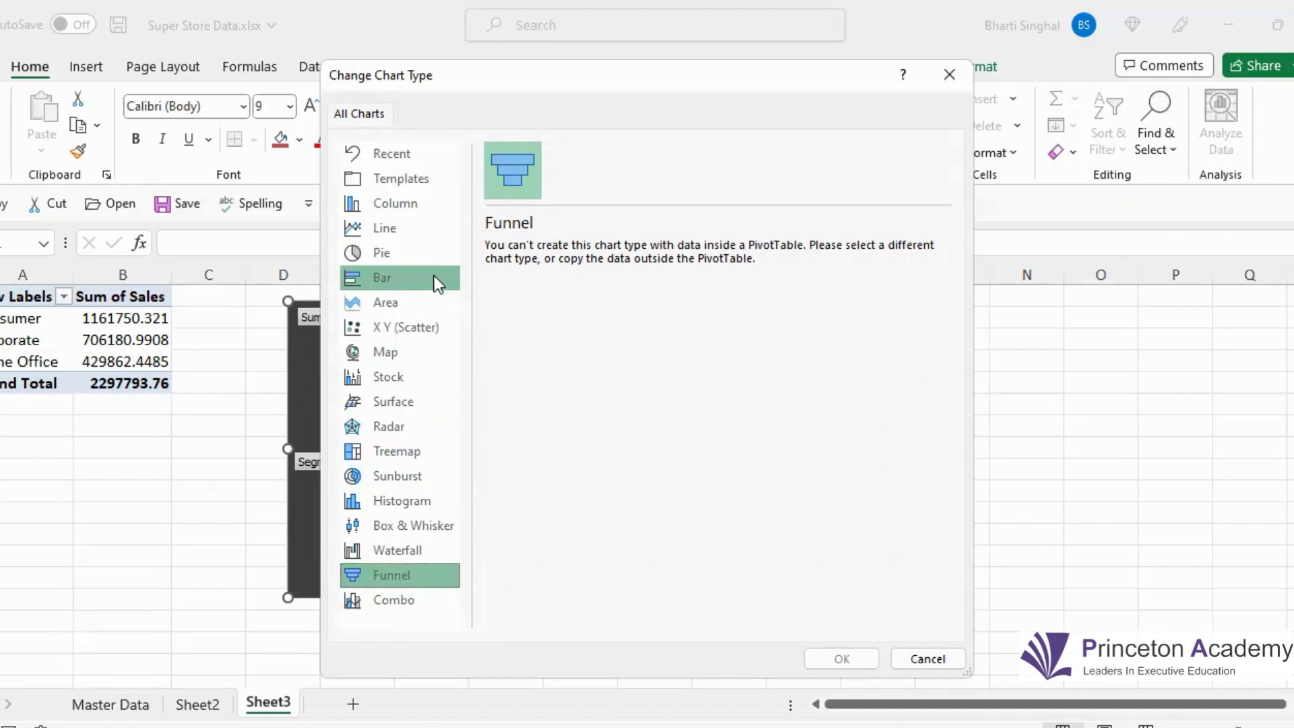
click(955, 68)
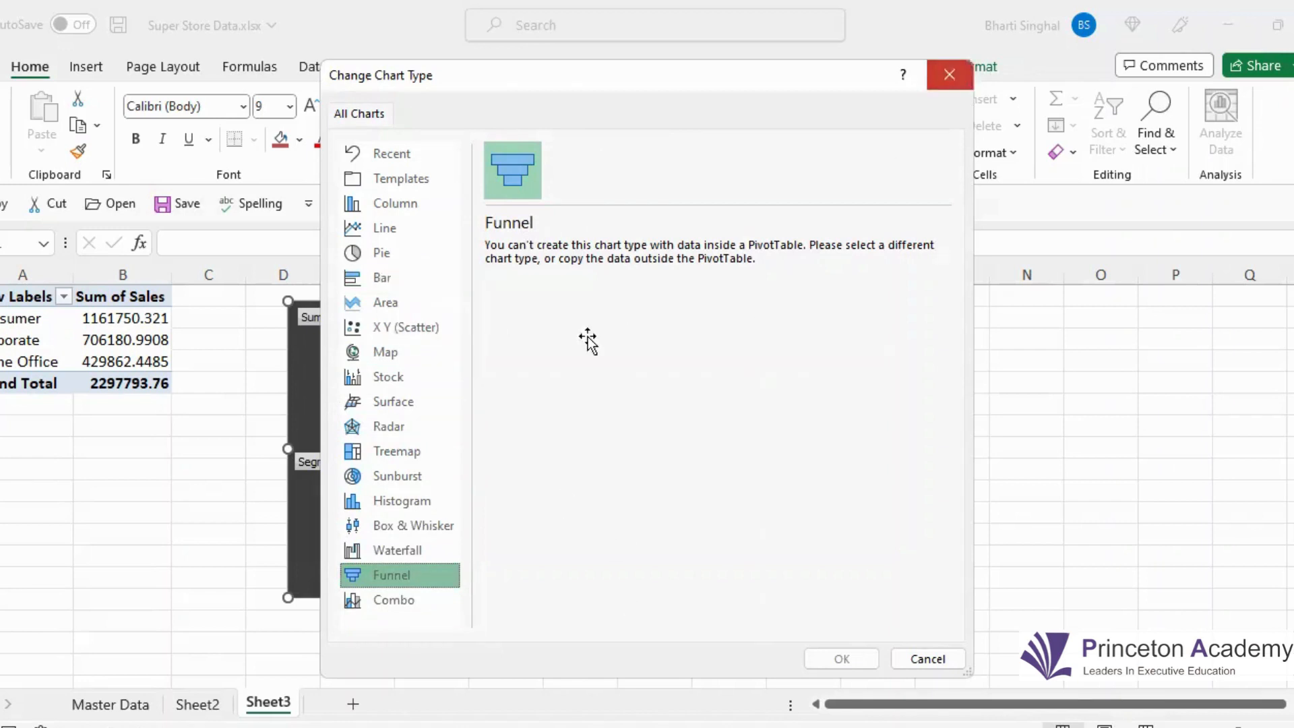
Enter Corporate over the Consumer label to place it first in the segment pivot table.
click(71, 510)
drag(64, 319, 145, 359)
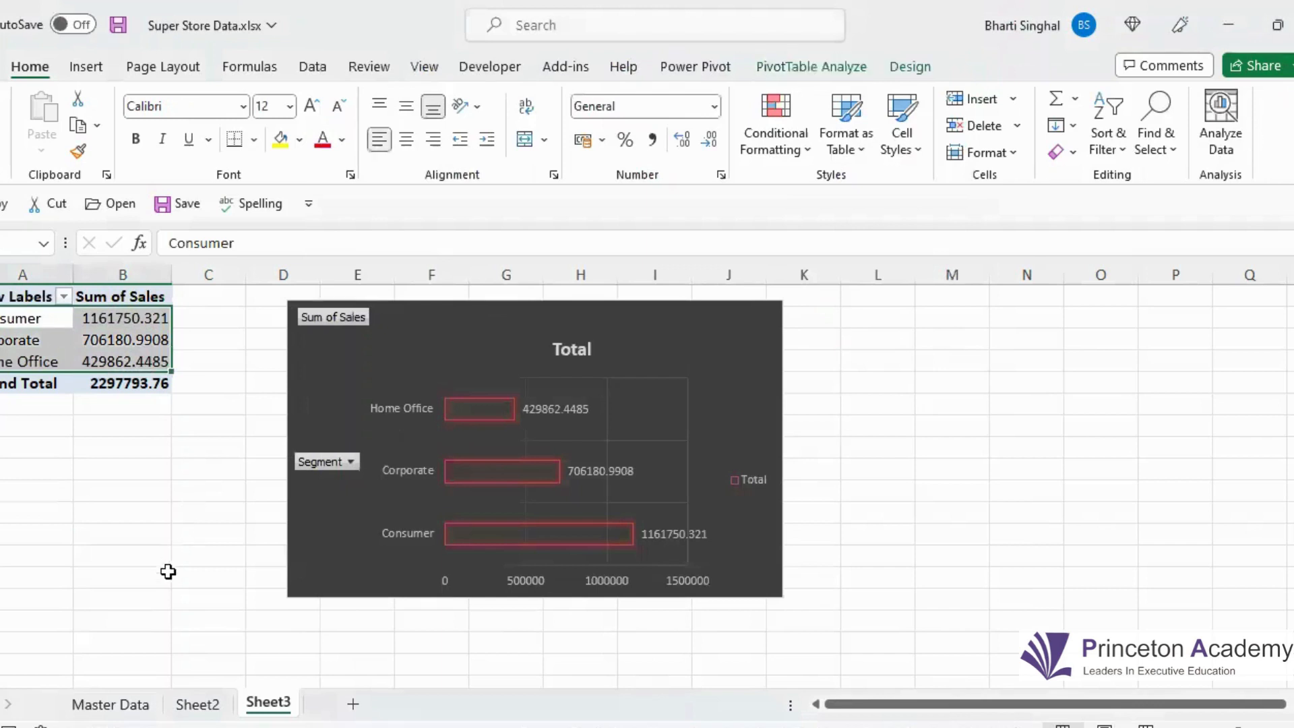
text(Corporate)
click(23, 516)
text(V)
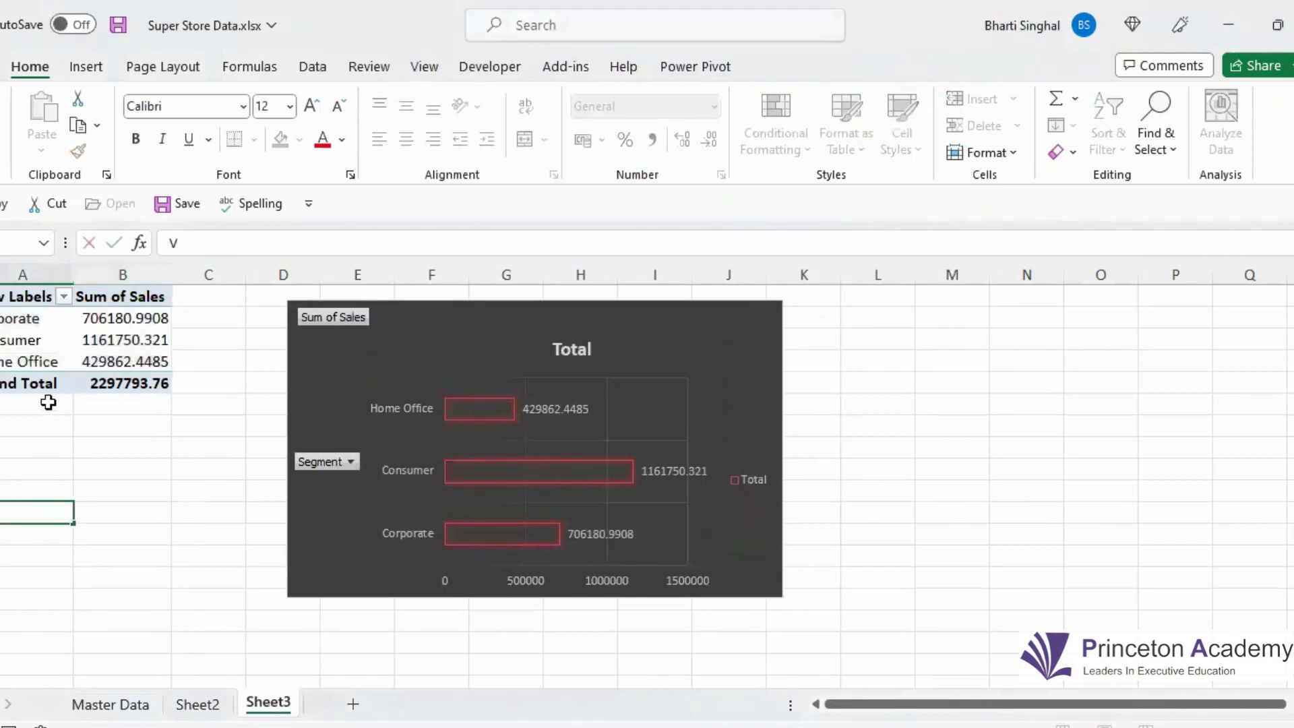
key(Escape)
Copy the three segment rows with their sales and paste them as a separate range below the pivot table.
drag(34, 323, 129, 365)
key(ctrl+c)
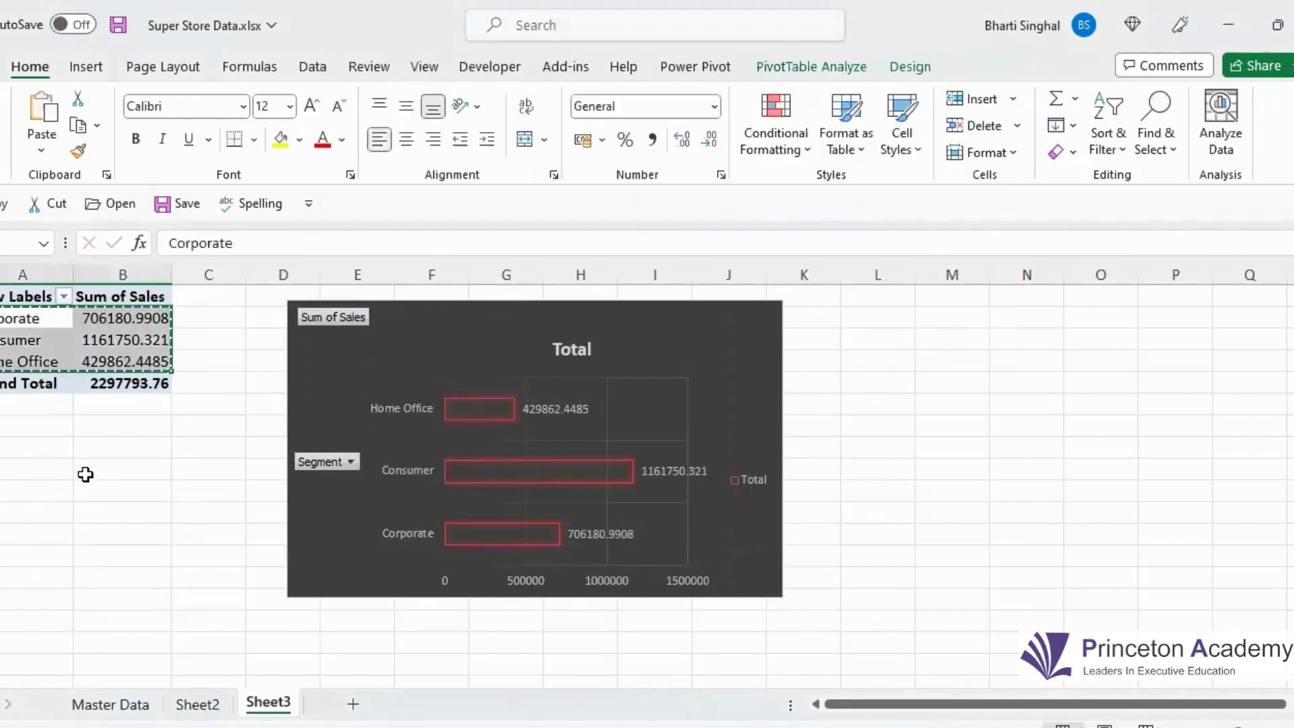
click(38, 524)
key(ctrl+v)
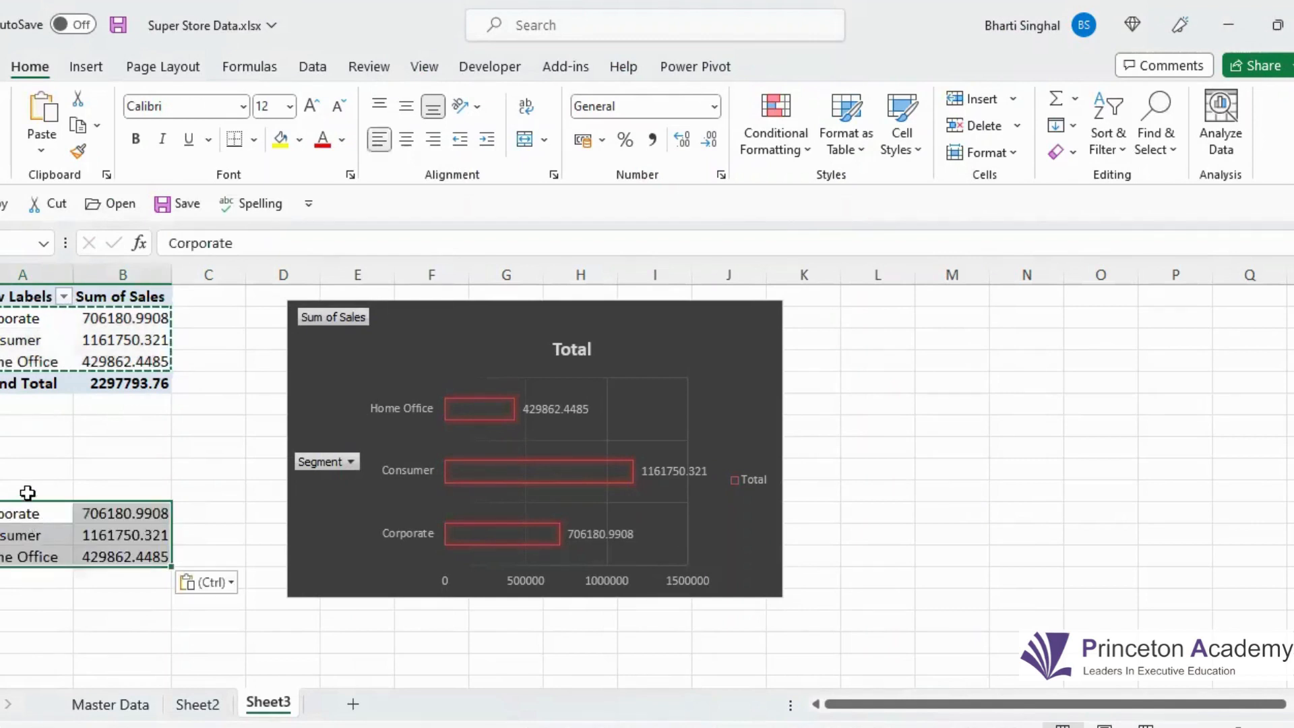
Add the headers Seg and TS above the pasted segment and sales columns.
click(27, 493)
text(Seg)
click(132, 491)
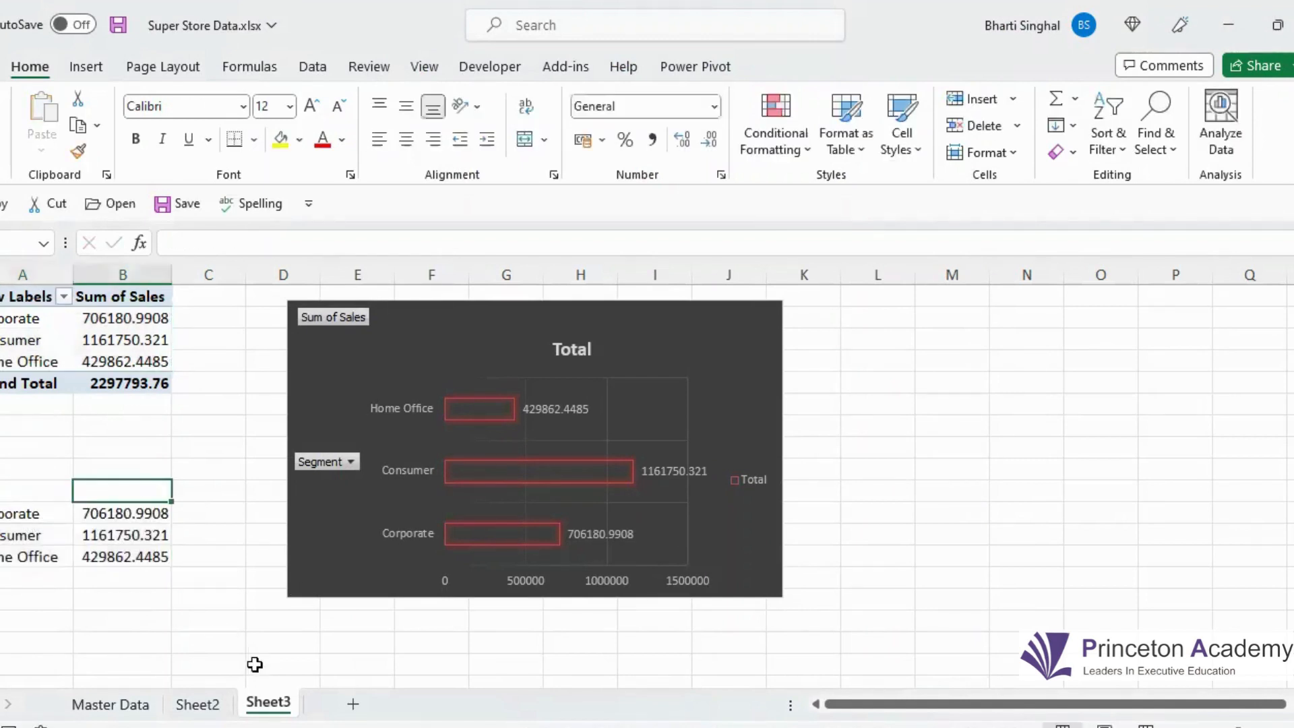
text(TS)
click(135, 619)
Preview the chart types from Scatter to Box & Whisker for the pasted Seg and TS range without inserting a chart.
drag(7, 492, 165, 563)
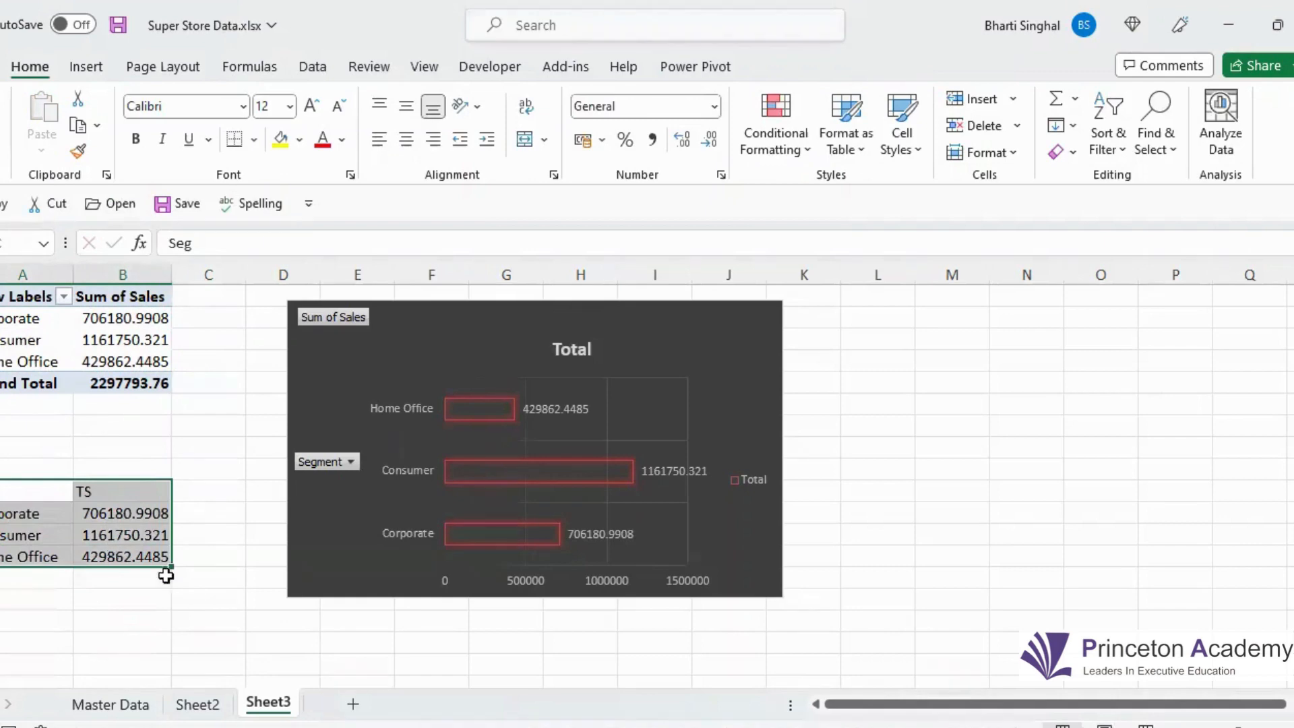
click(87, 67)
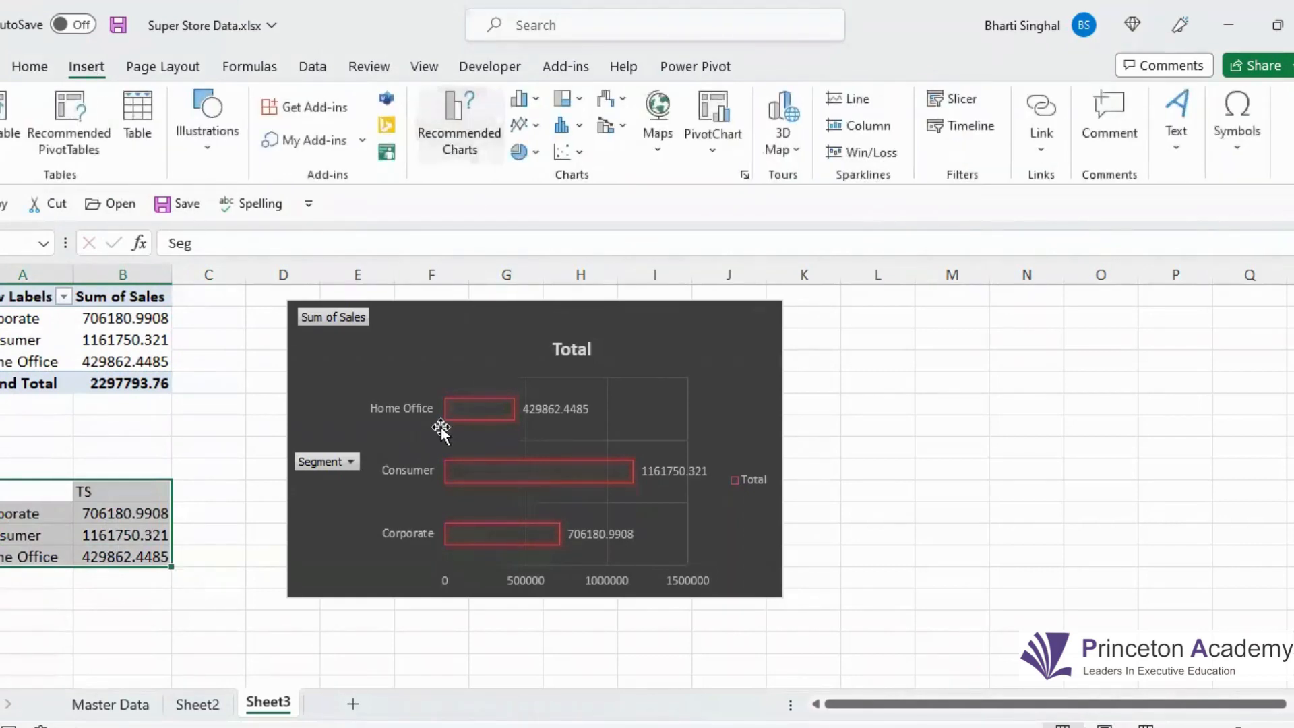
click(459, 128)
click(490, 115)
click(427, 329)
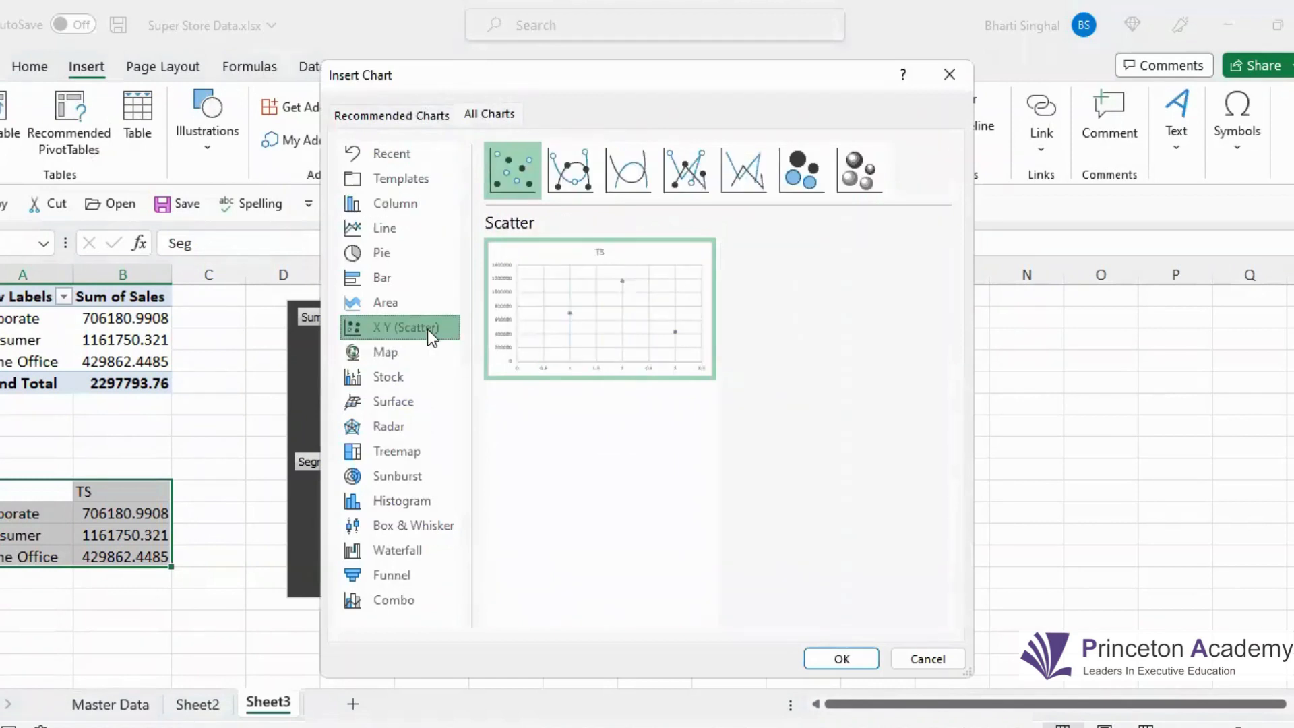
key(Down)
key(Down)
key(Down)
key(Down)
key(Down)
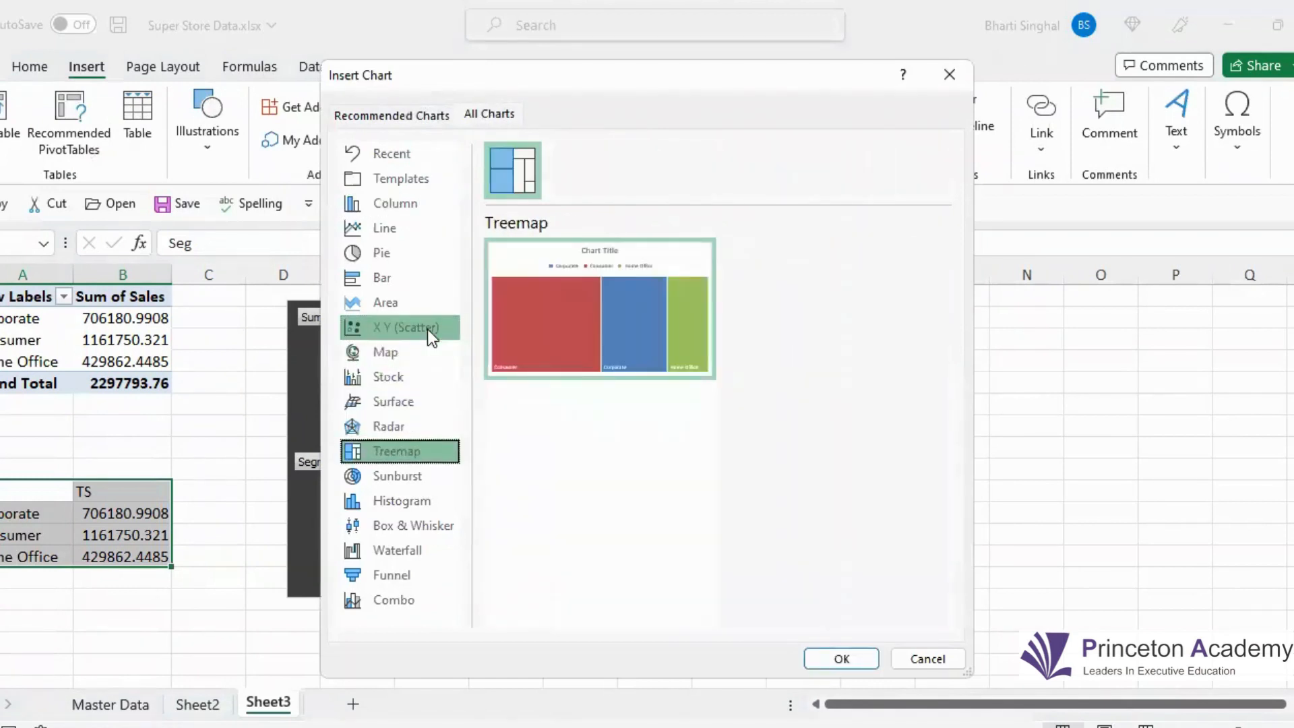
key(Down)
key(Down)
key(Down)
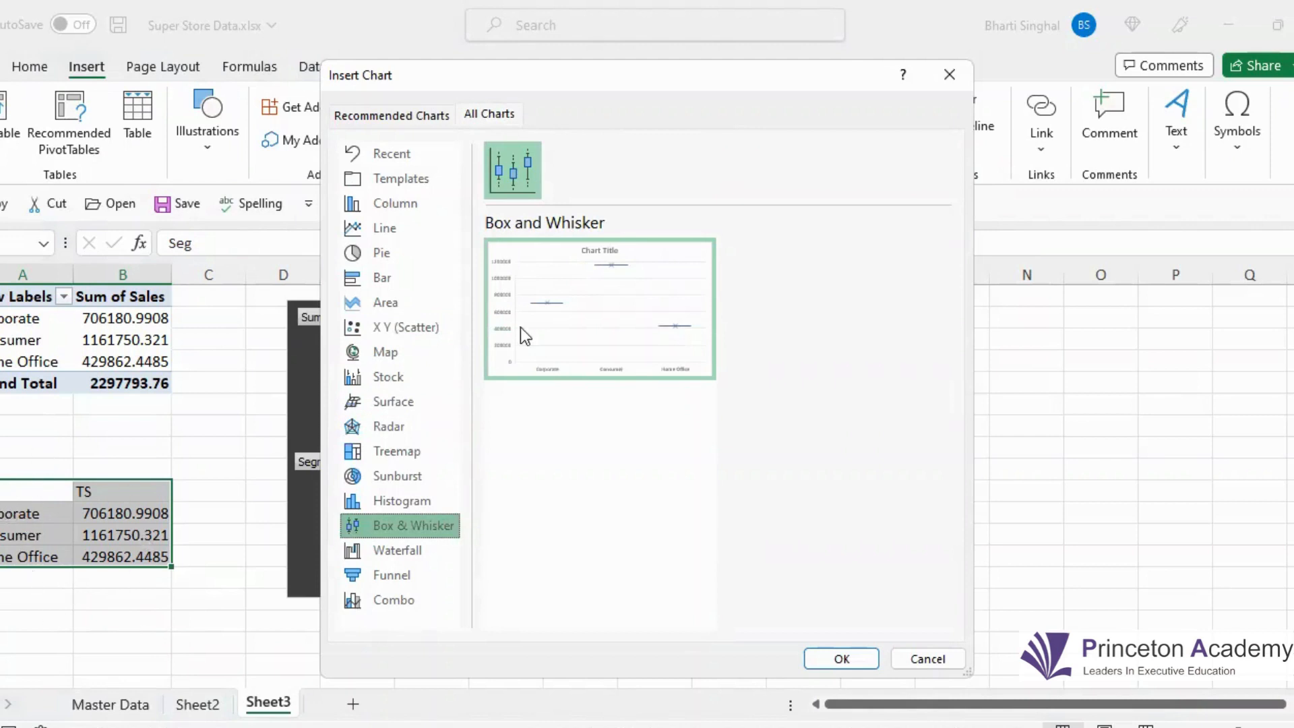
click(954, 75)
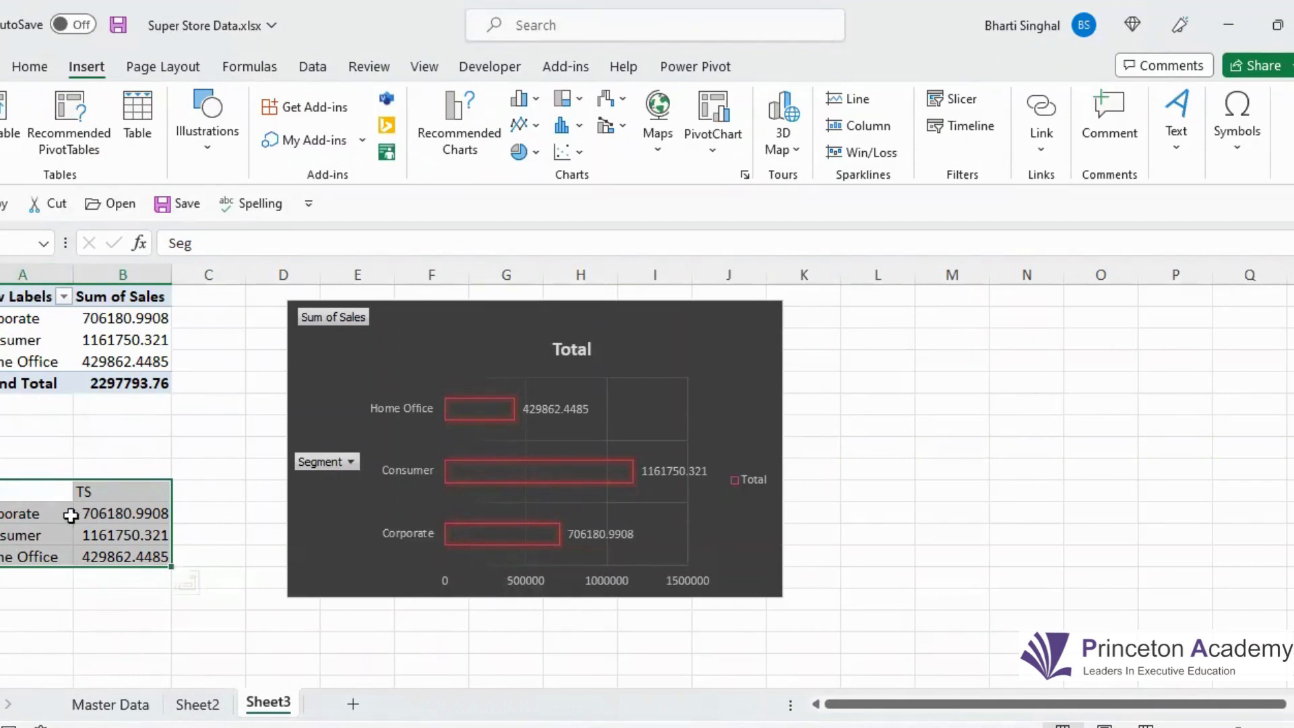
drag(4, 494, 154, 559)
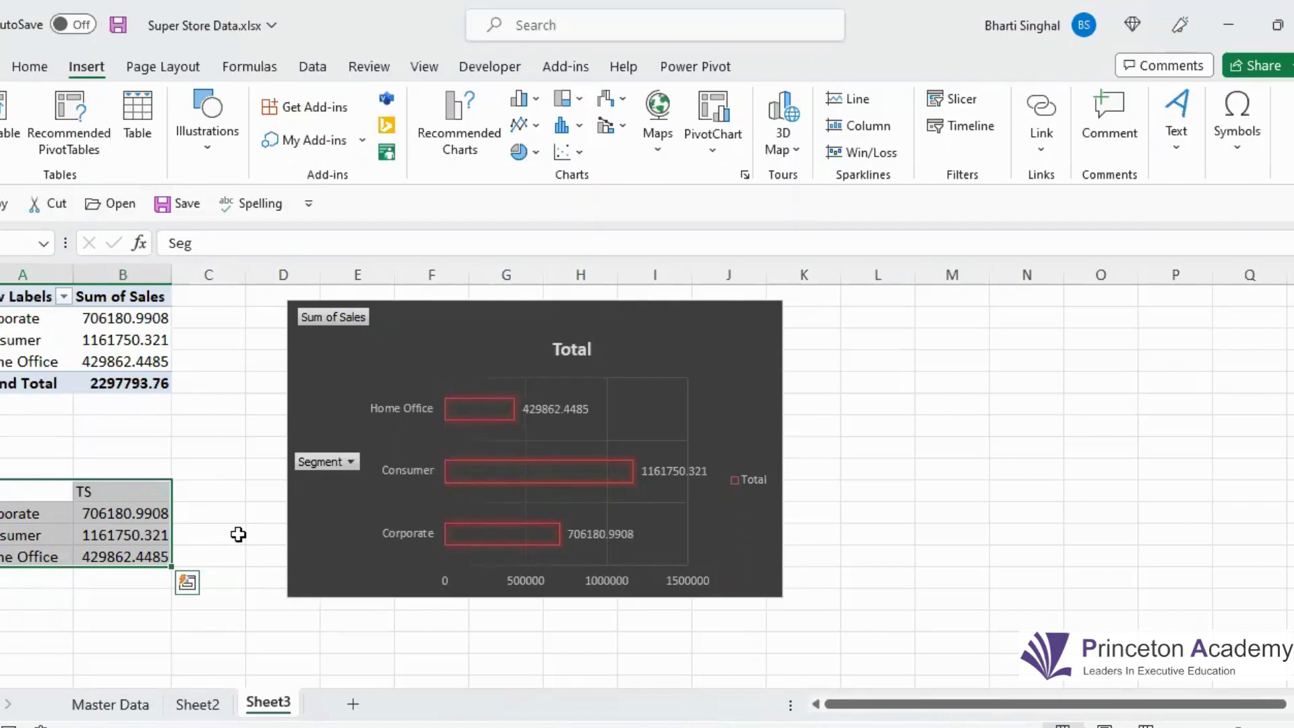
Add a new worksheet and insert a PivotTable from the Orders table at cell C2.
click(353, 704)
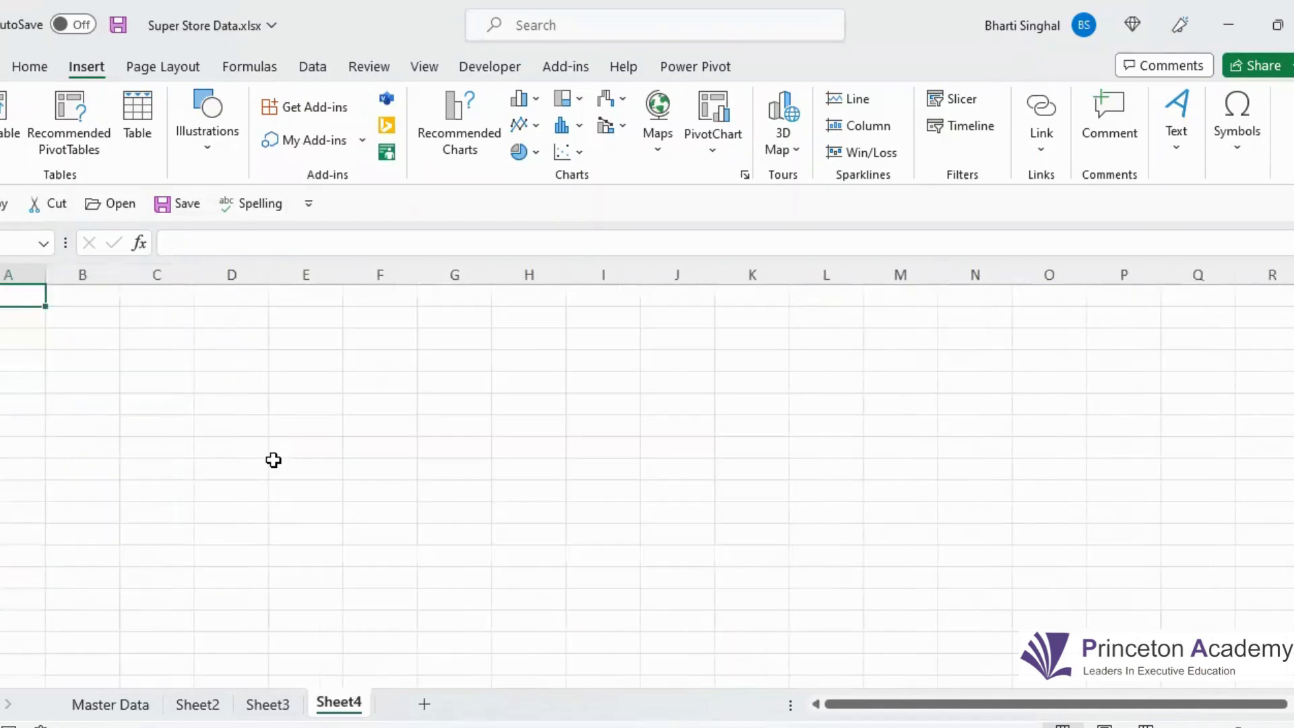
key(Down)
key(Right)
key(Right)
key(alt+n)
text(v)
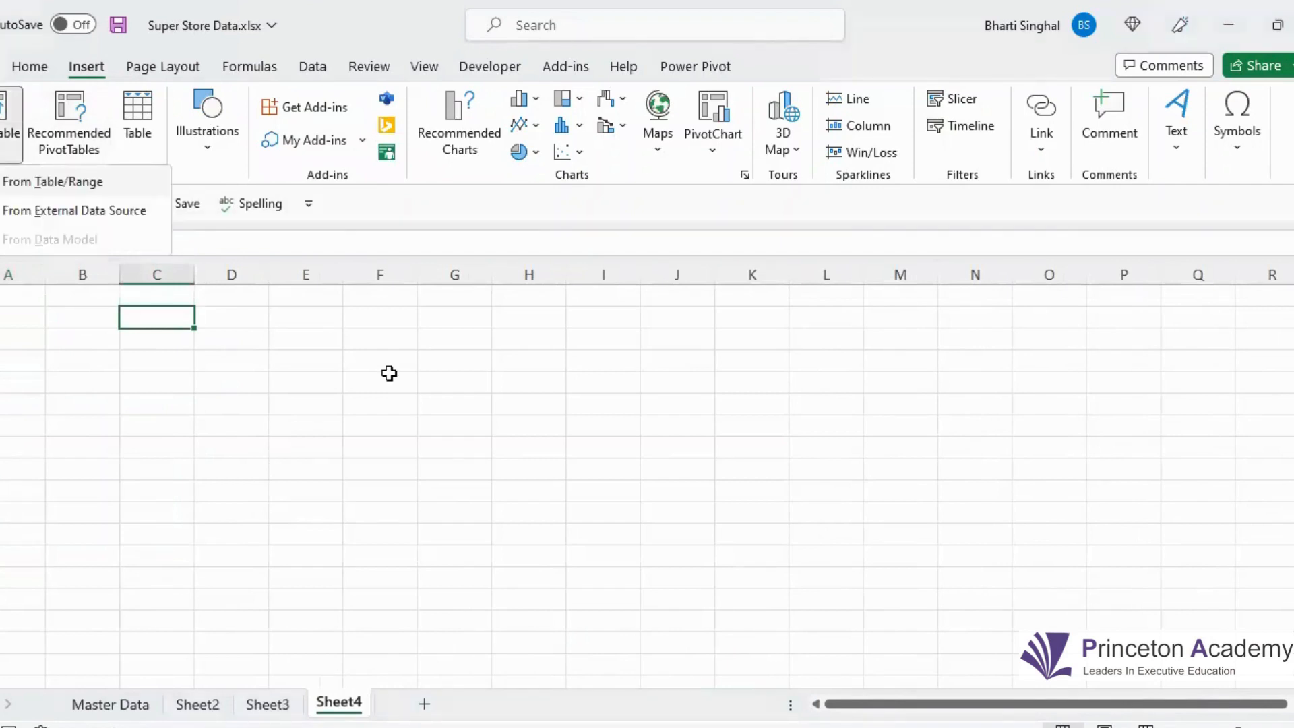
text(tOrders)
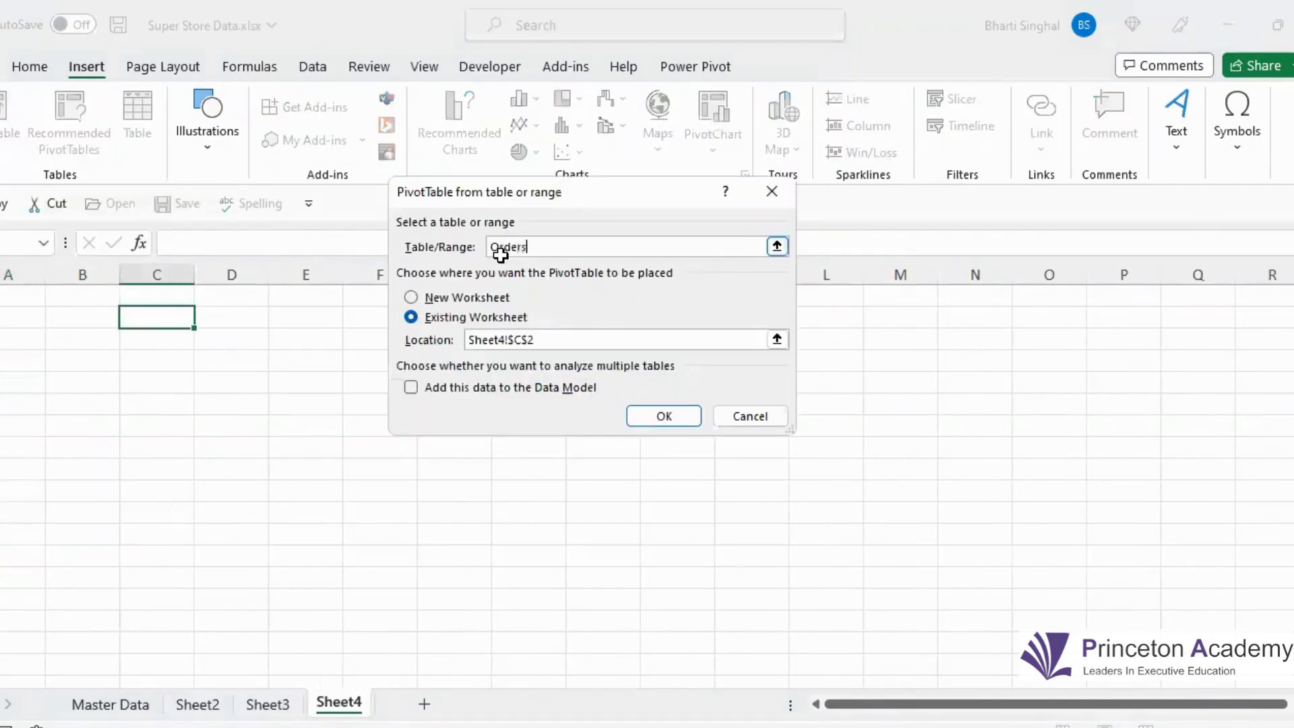
click(664, 416)
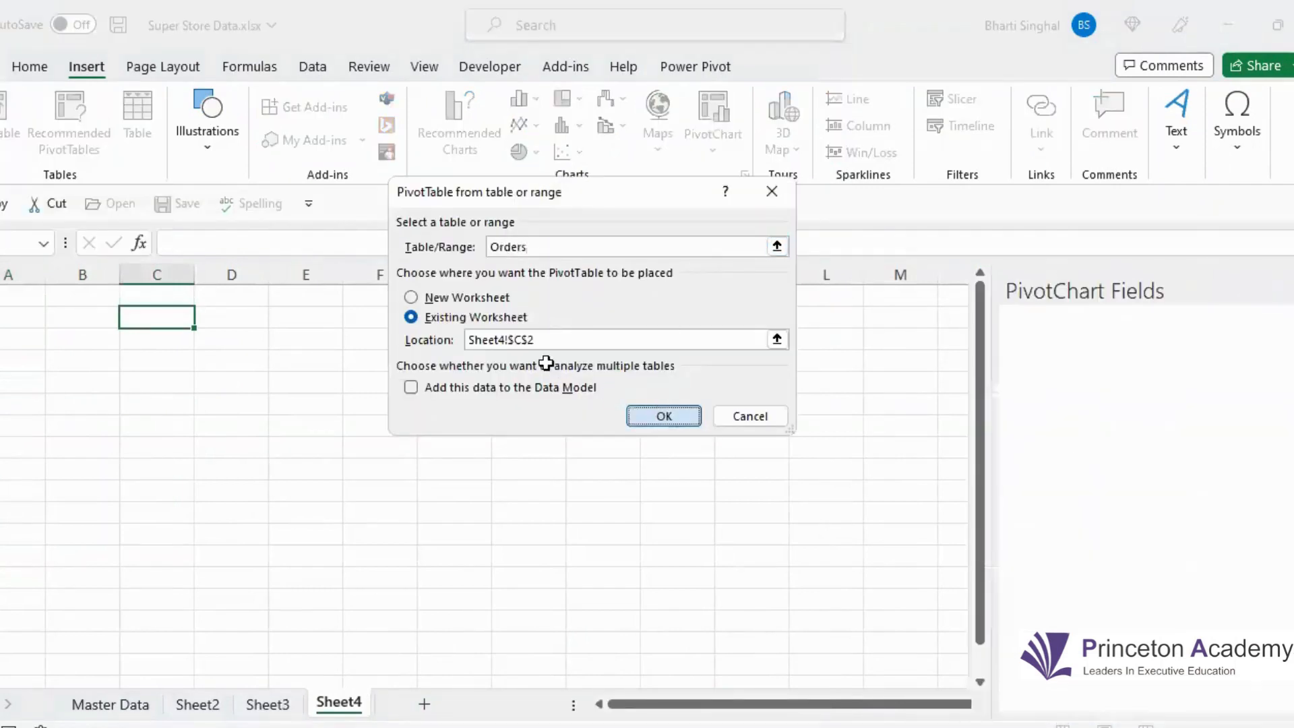
Add Order Date to the pivot table rows and Sales to its values.
drag(1064, 429, 1068, 624)
click(1075, 367)
text(a)
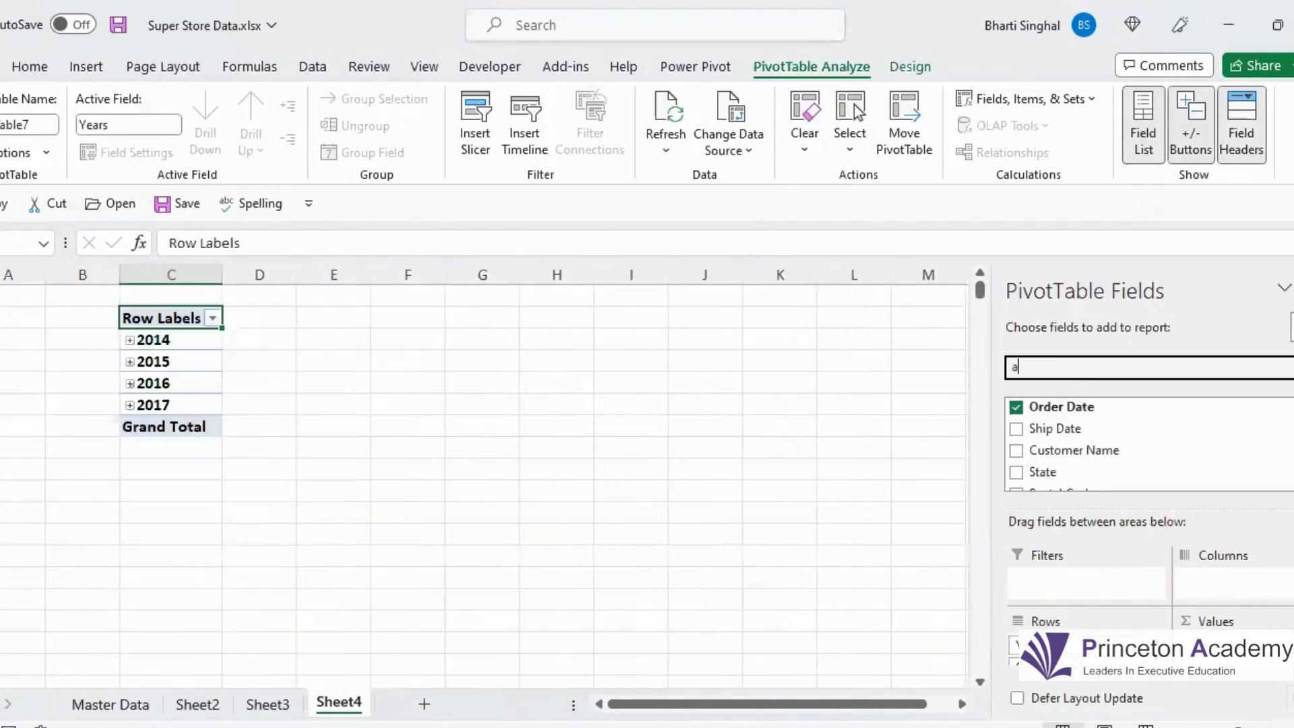
key(BackSpace)
text(sa)
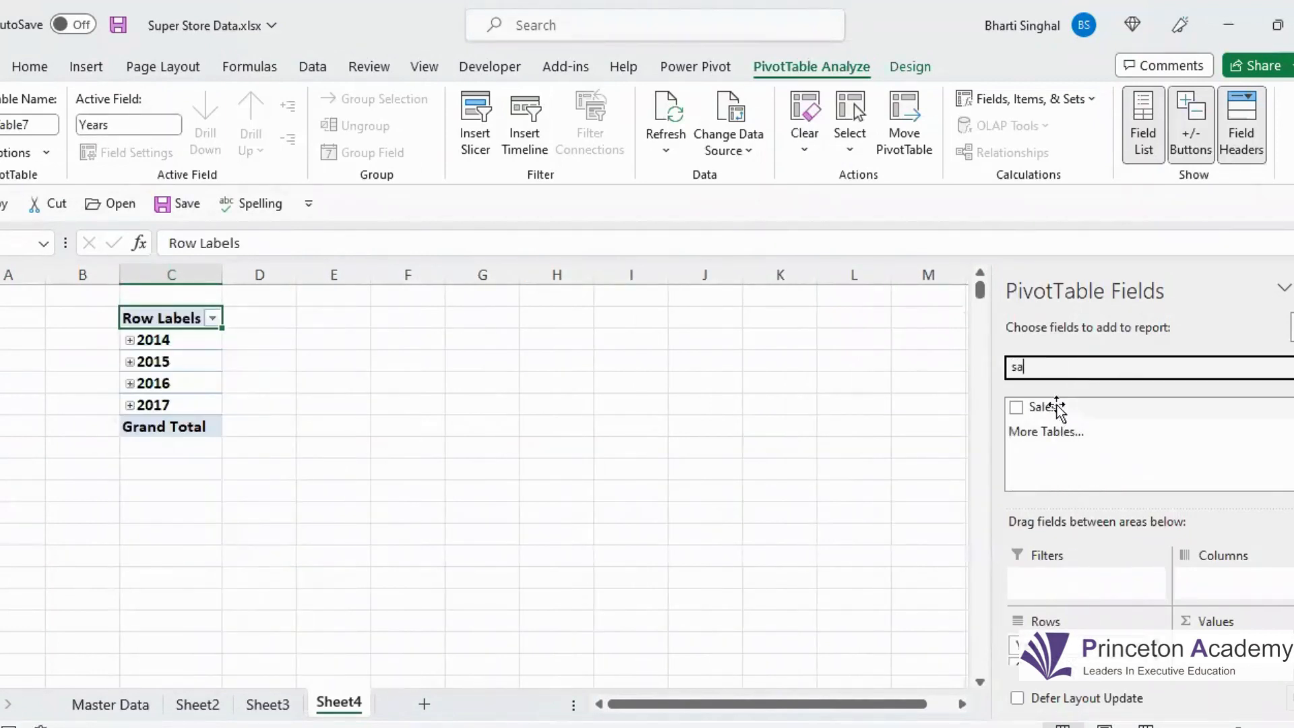
click(1058, 407)
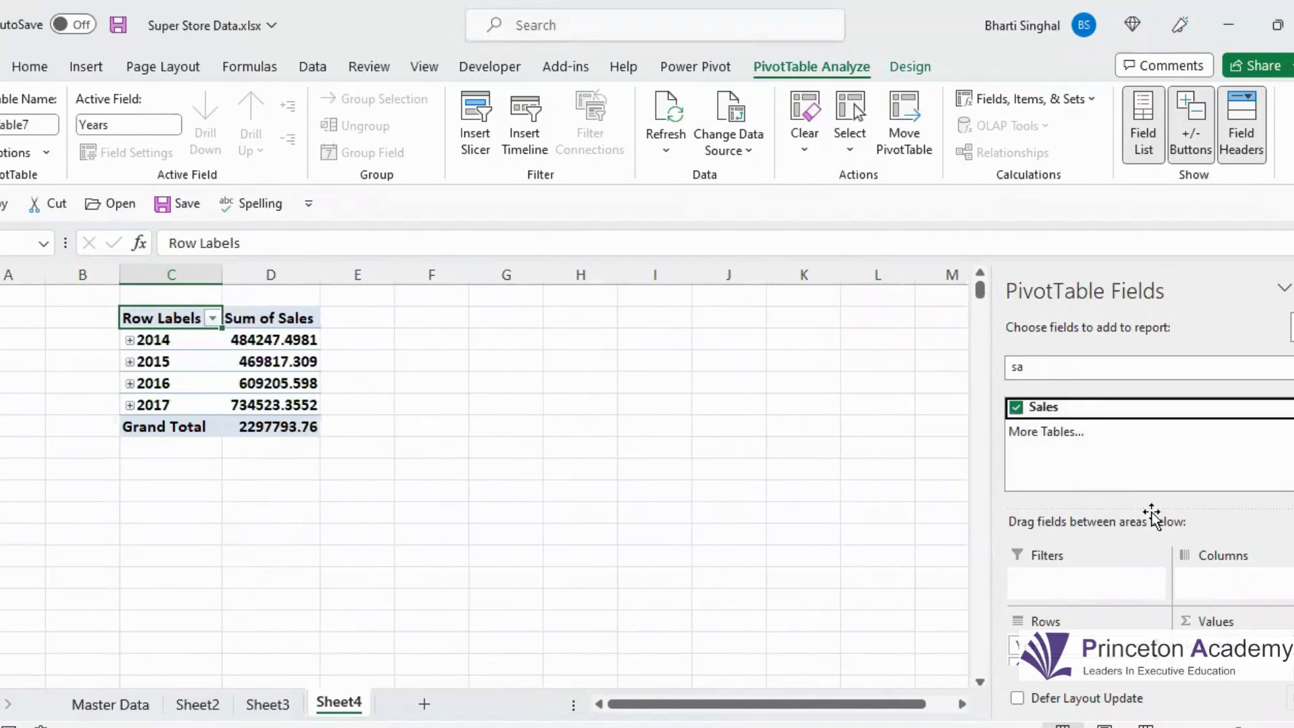
Remove Quarters and Order Date from the pivot table rows, keeping only Years.
drag(1152, 513, 1159, 428)
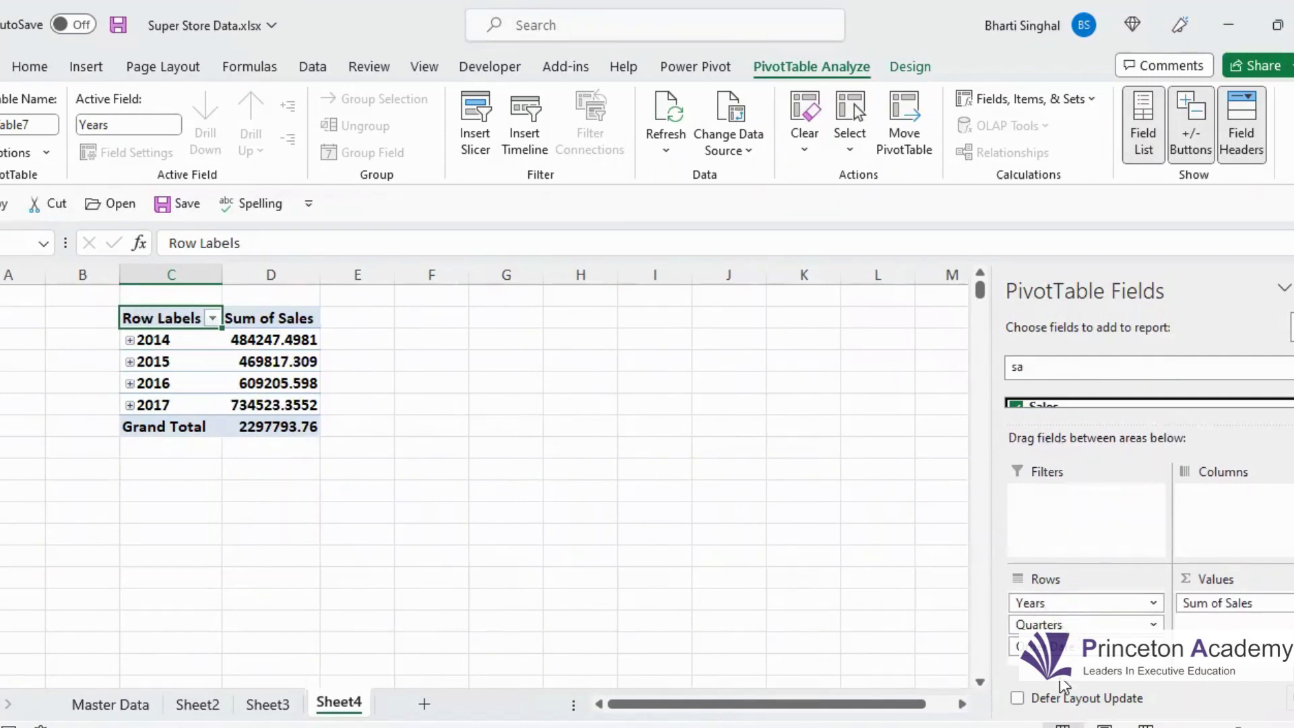
click(1154, 624)
click(1005, 575)
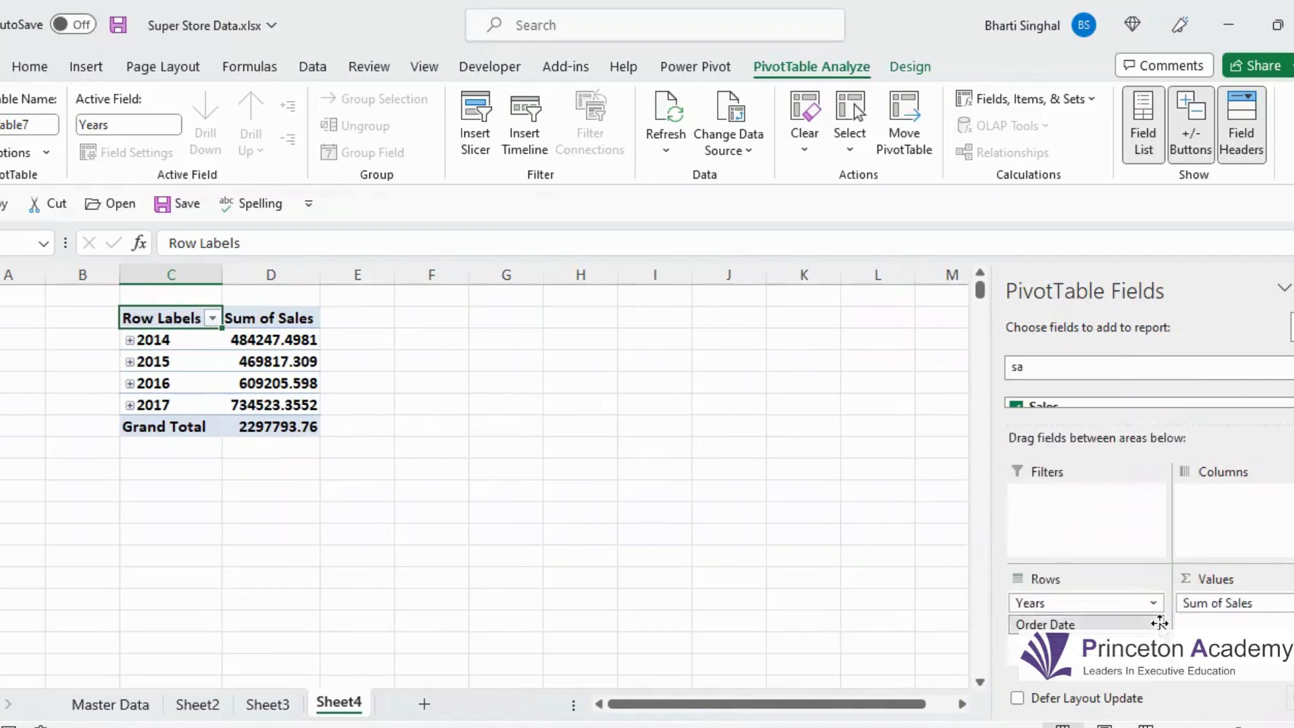
click(1160, 623)
click(1051, 575)
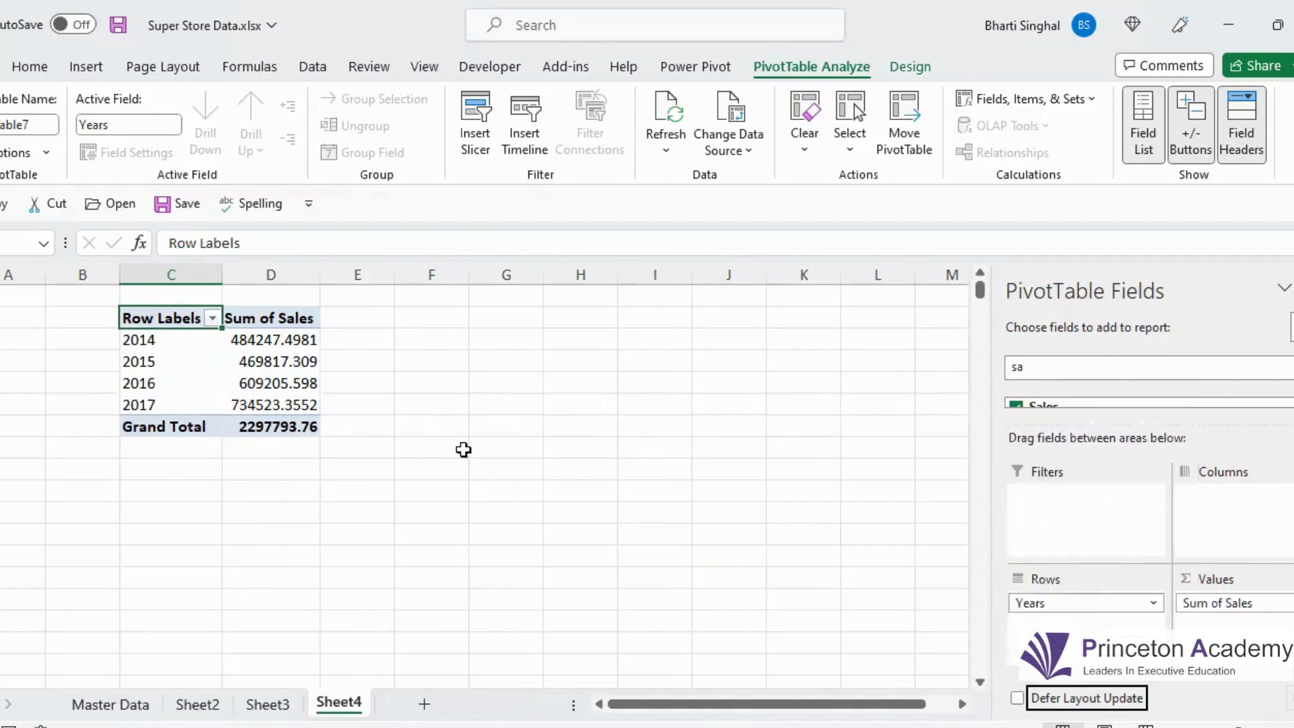
Copy the rows for 2014 to 2017 with their sales and paste them as a separate range starting at C10.
drag(154, 344, 266, 405)
key(ctrl+c)
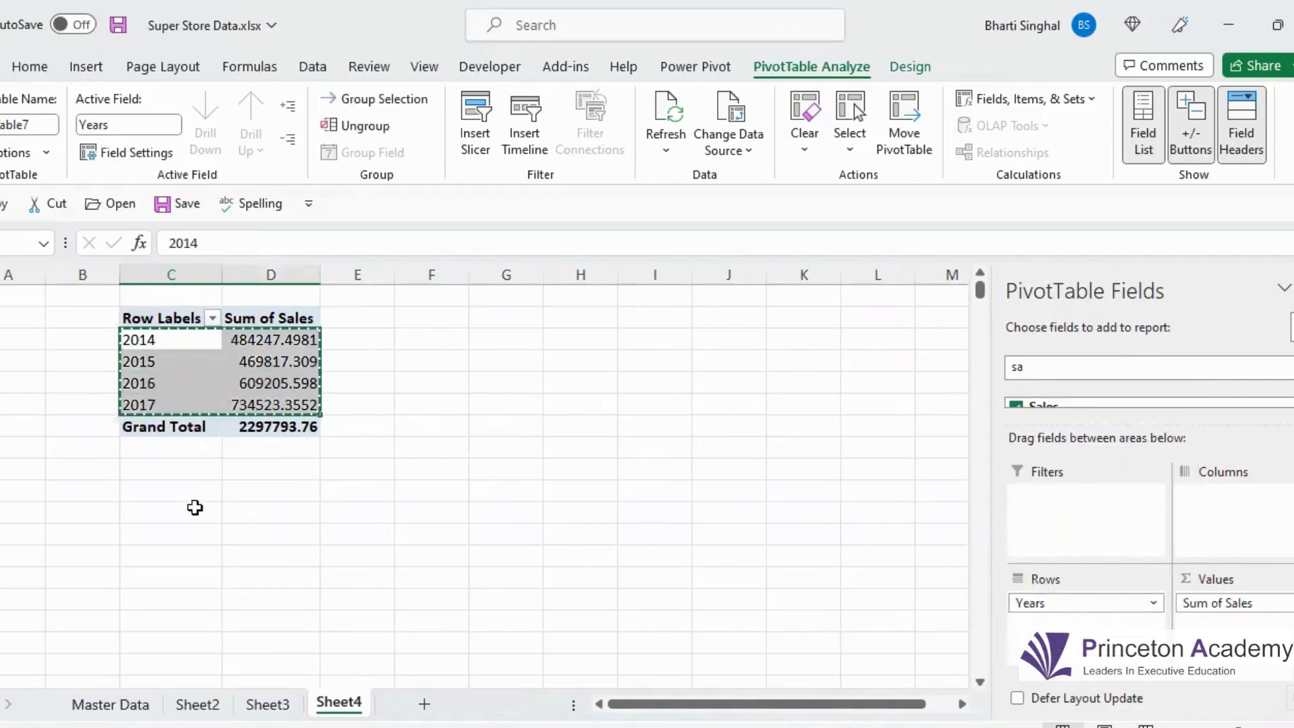
click(175, 487)
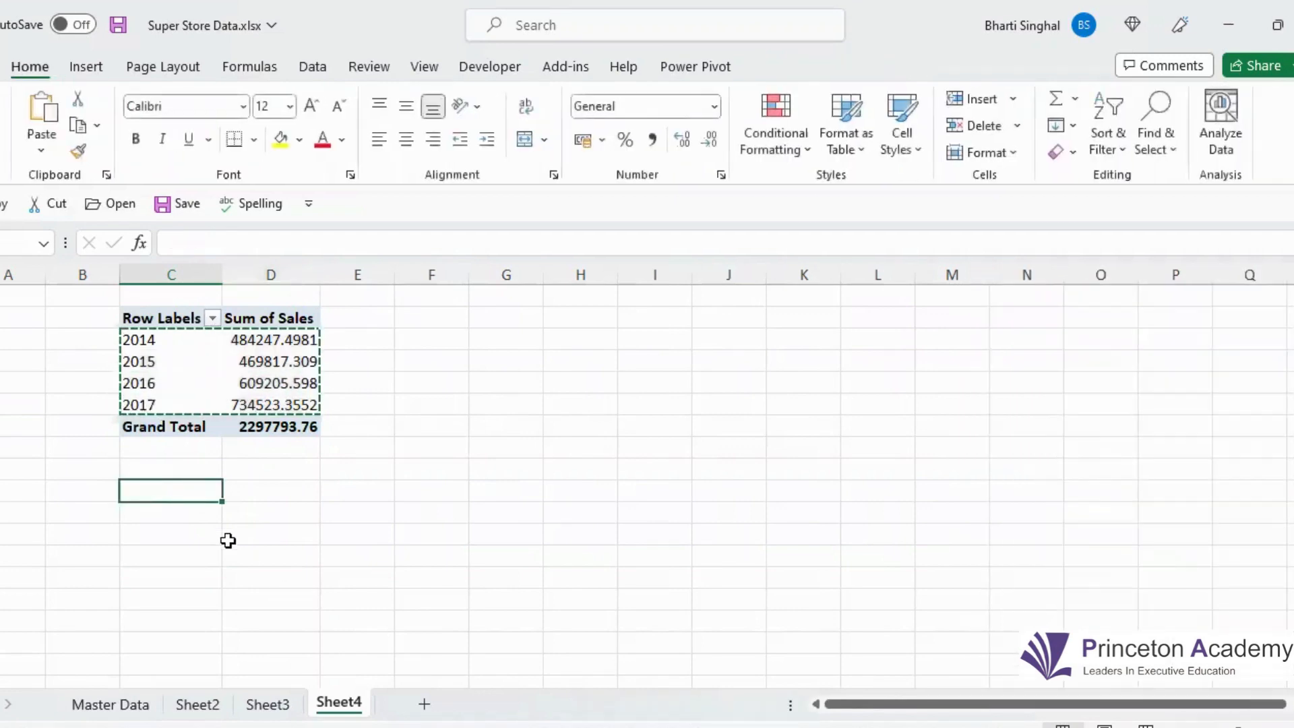
key(ctrl+v)
Add the headers Year and TS above the pasted year and sales columns.
key(Up)
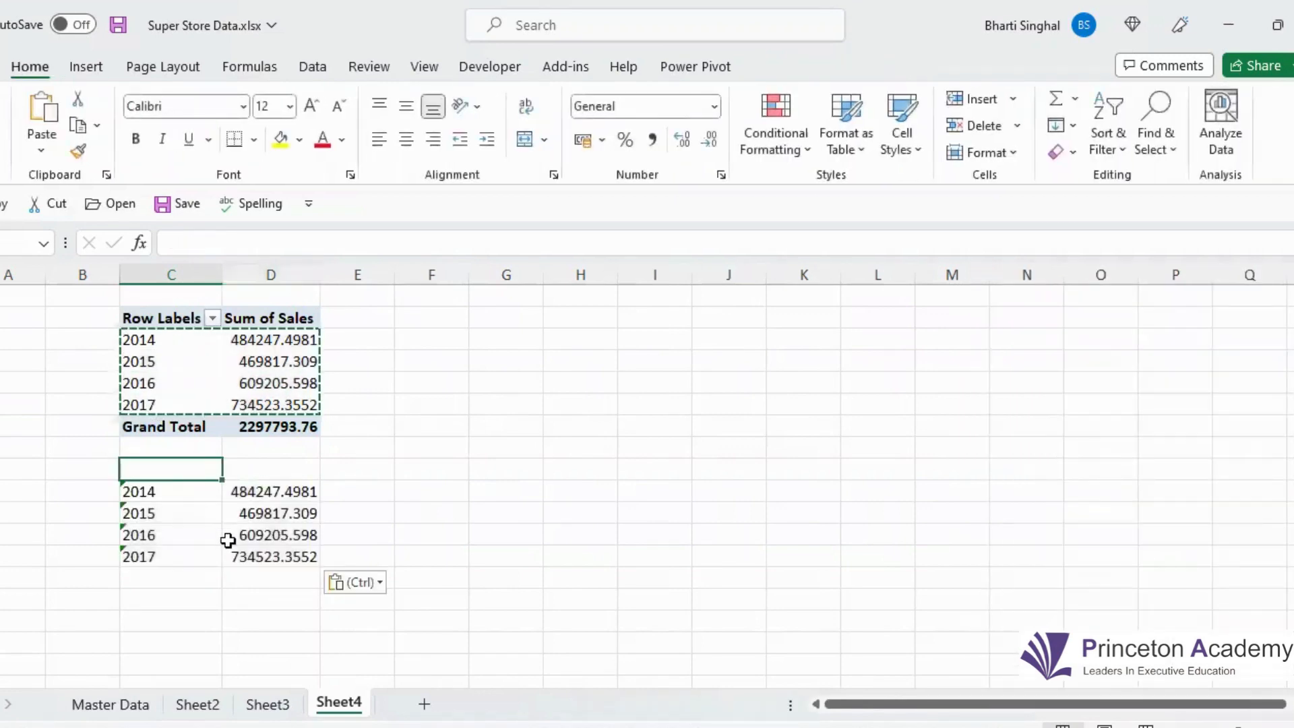
text(Year)
key(Tab)
text(TS)
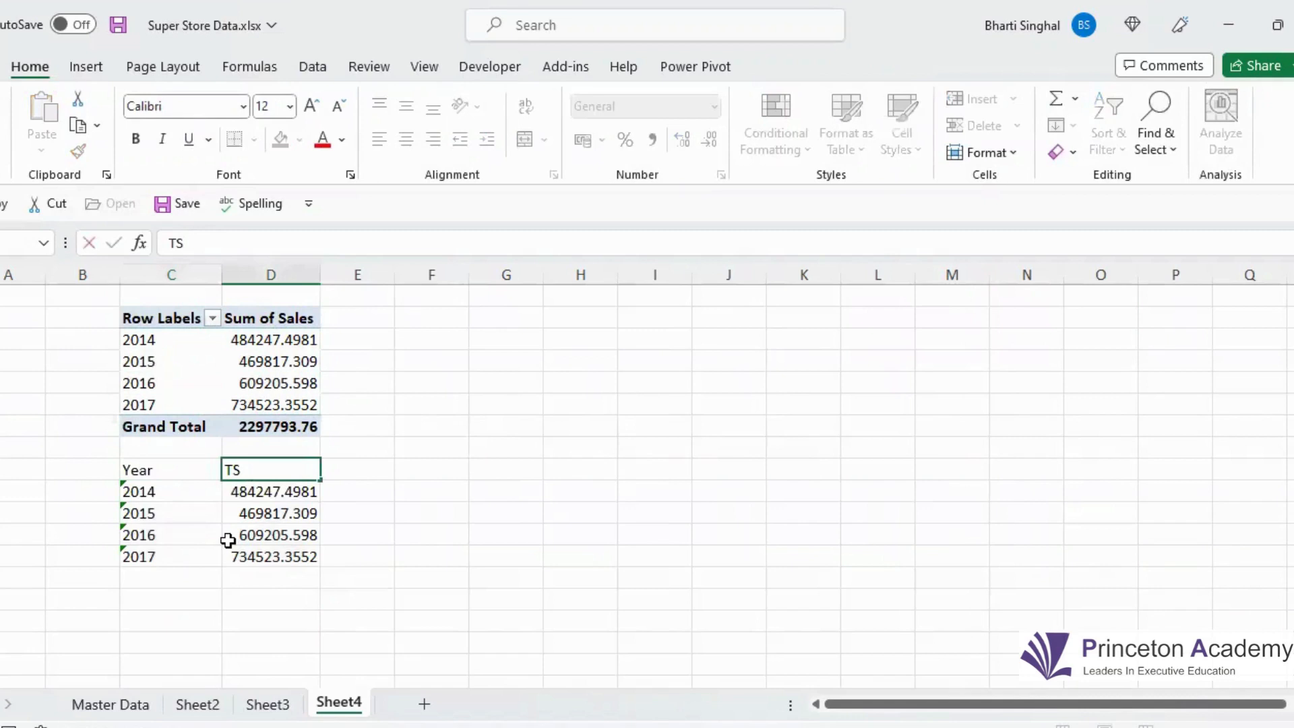
click(416, 549)
Convert the pasted years 2014 to 2017 from text to numbers.
drag(168, 491, 167, 556)
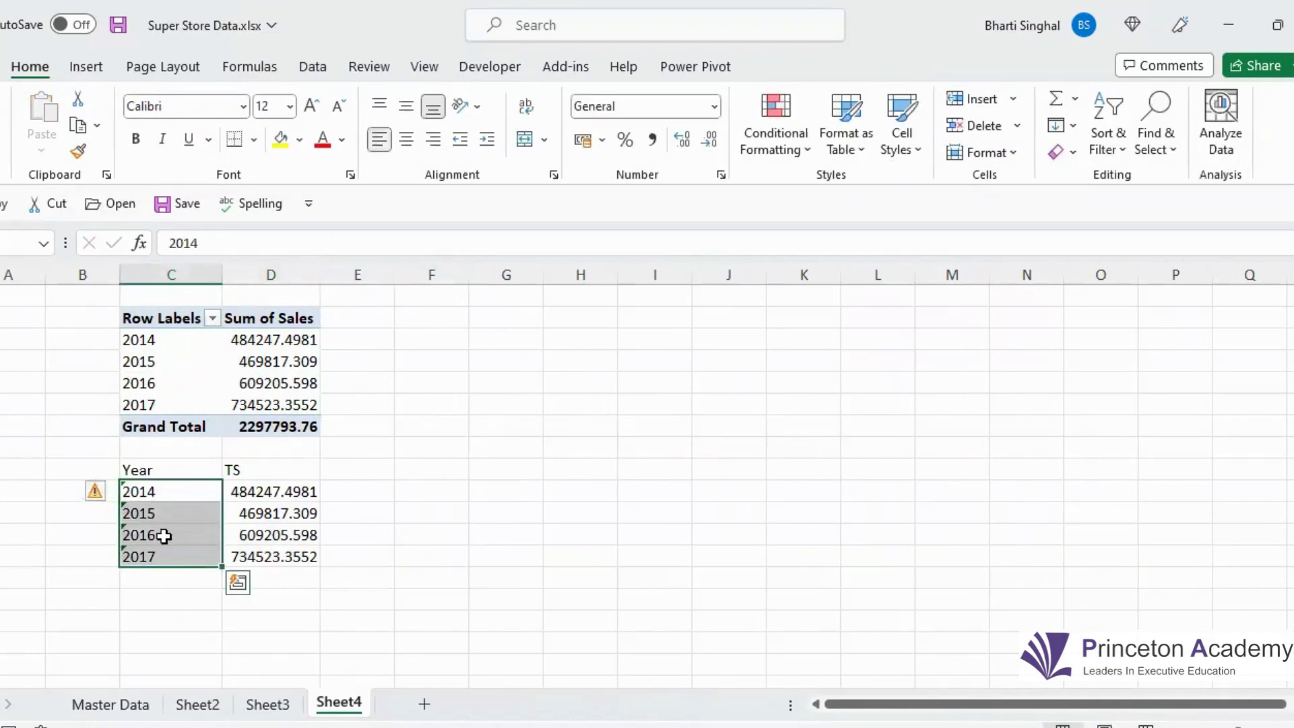
click(95, 491)
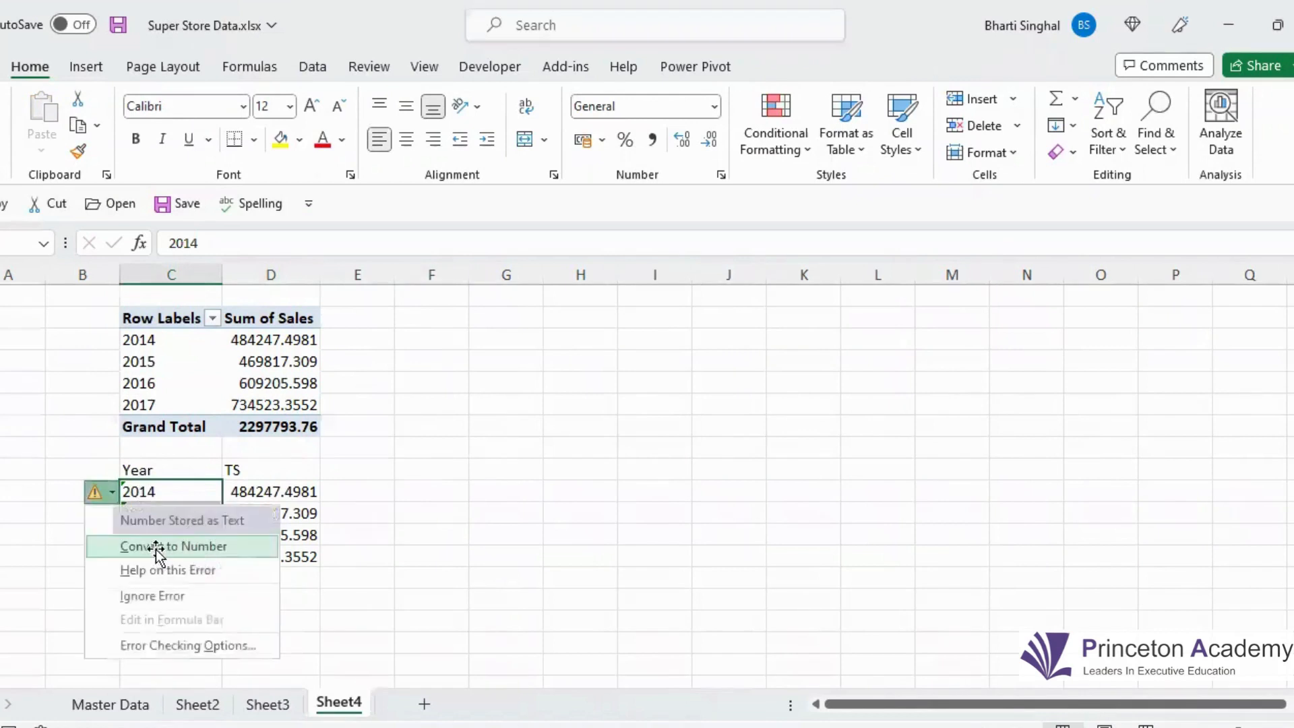
click(179, 544)
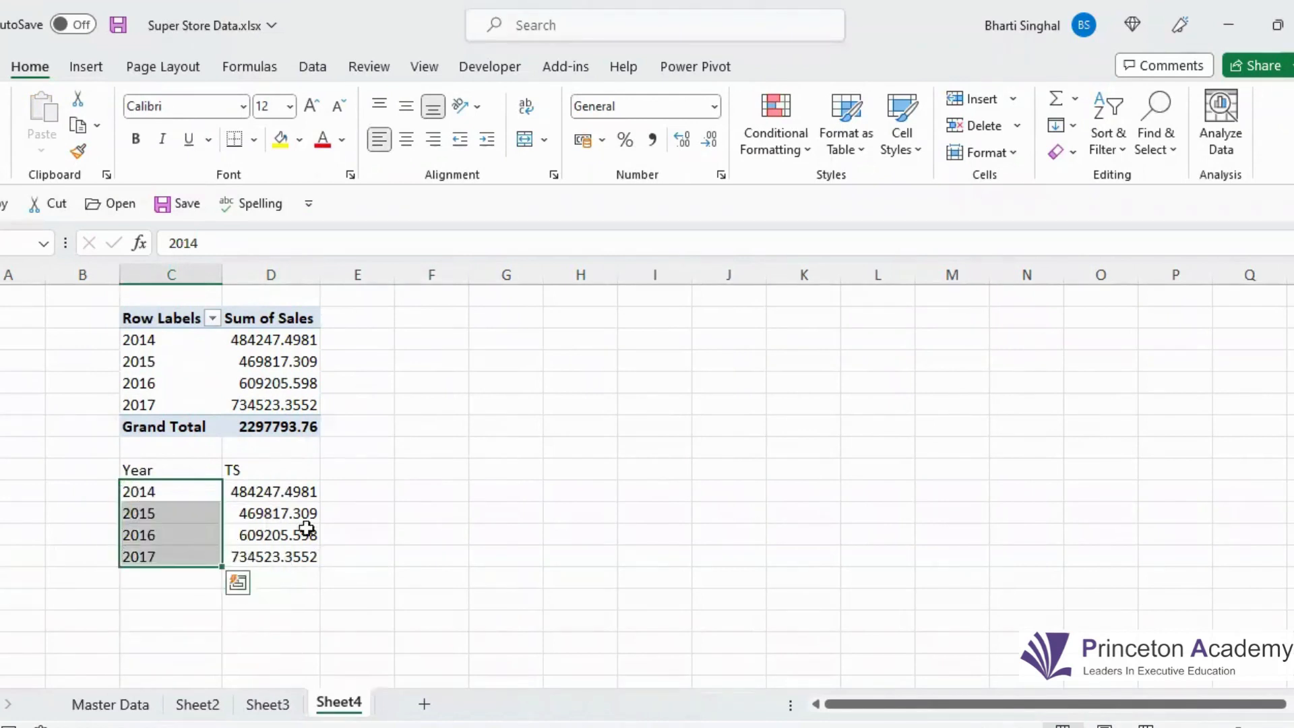
click(500, 531)
Create a forecast worksheet from the Year and TS range ending in 2020, and move its chart clear of the table.
drag(157, 469, 255, 558)
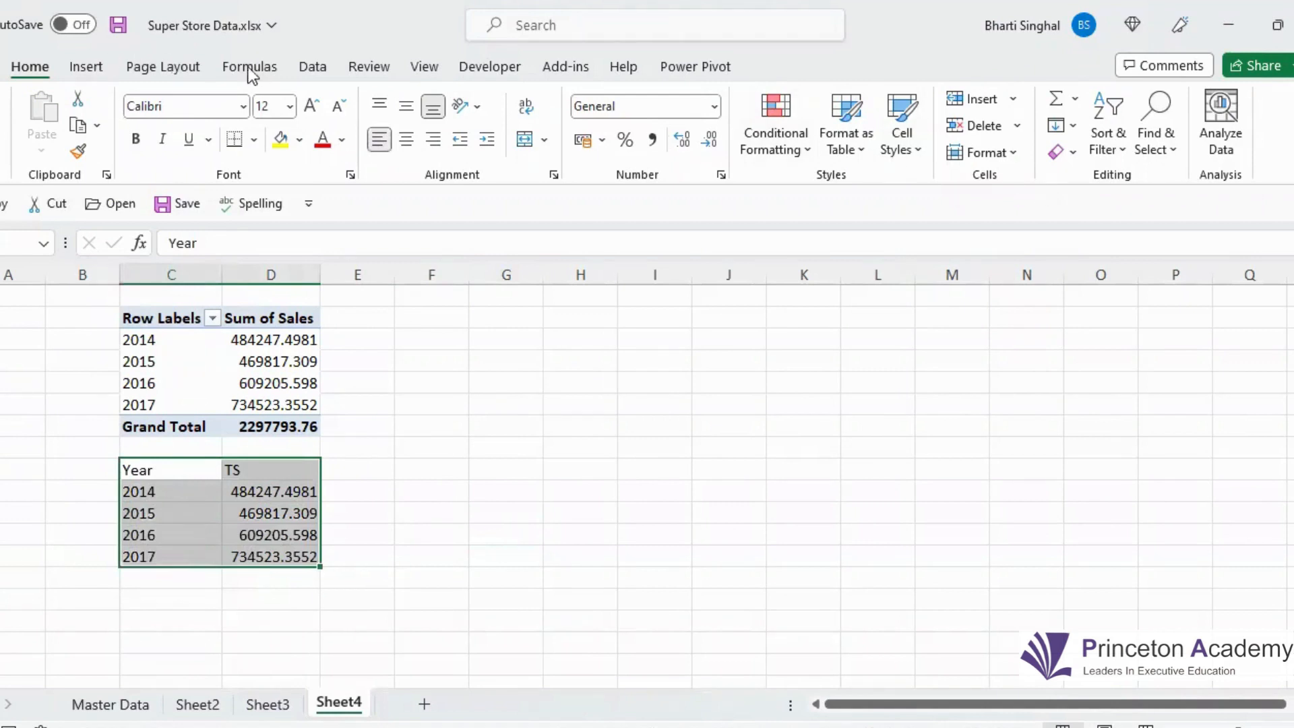
click(313, 67)
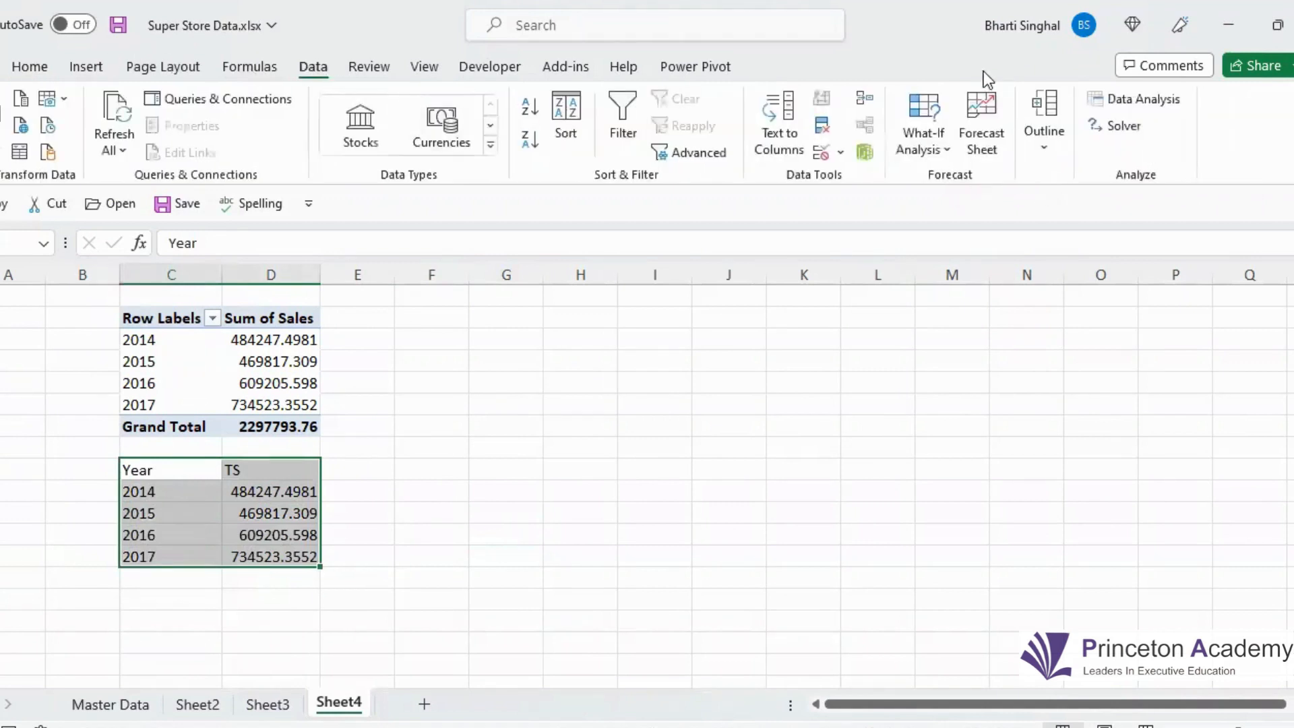
click(985, 131)
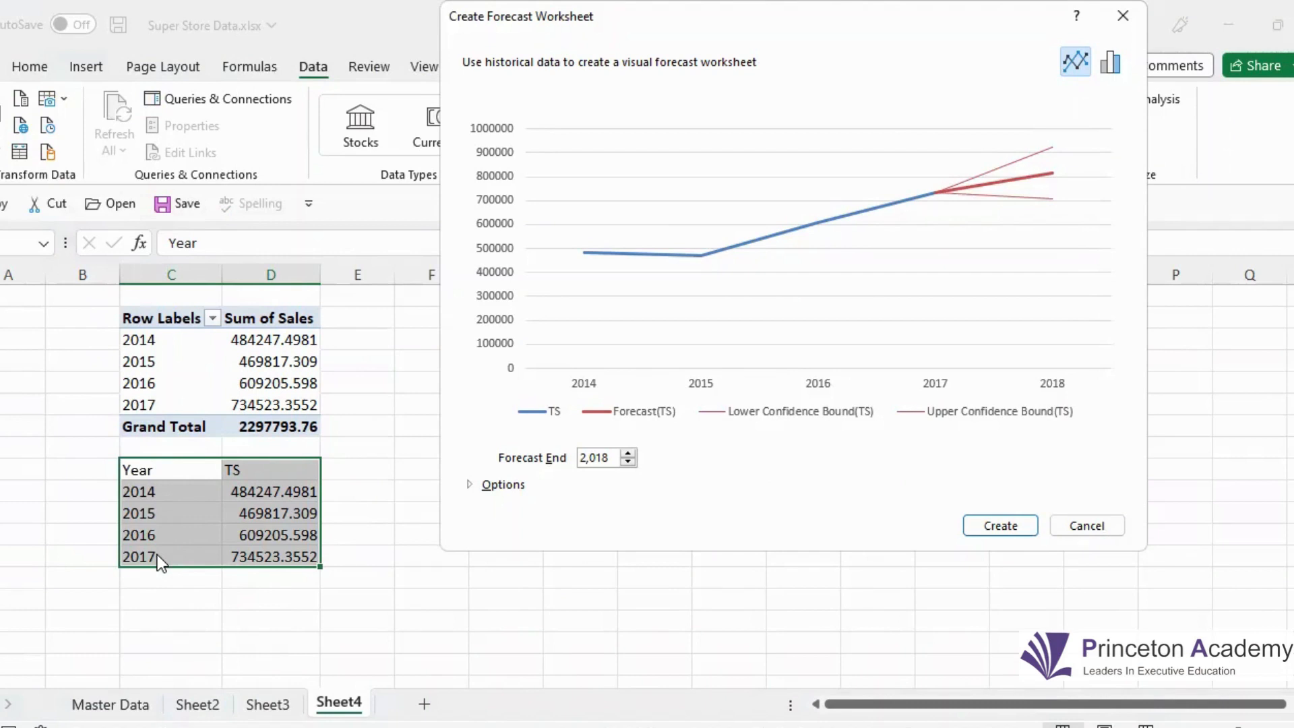
click(628, 454)
click(628, 454)
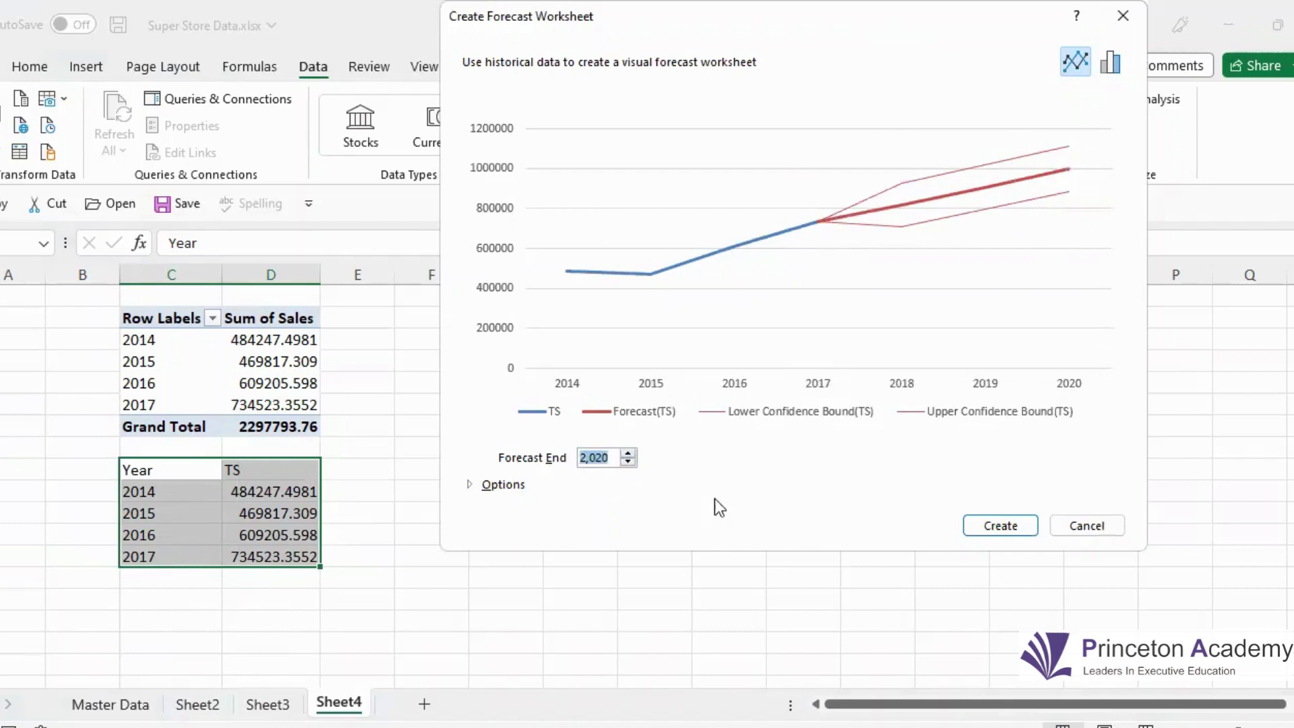
click(1033, 530)
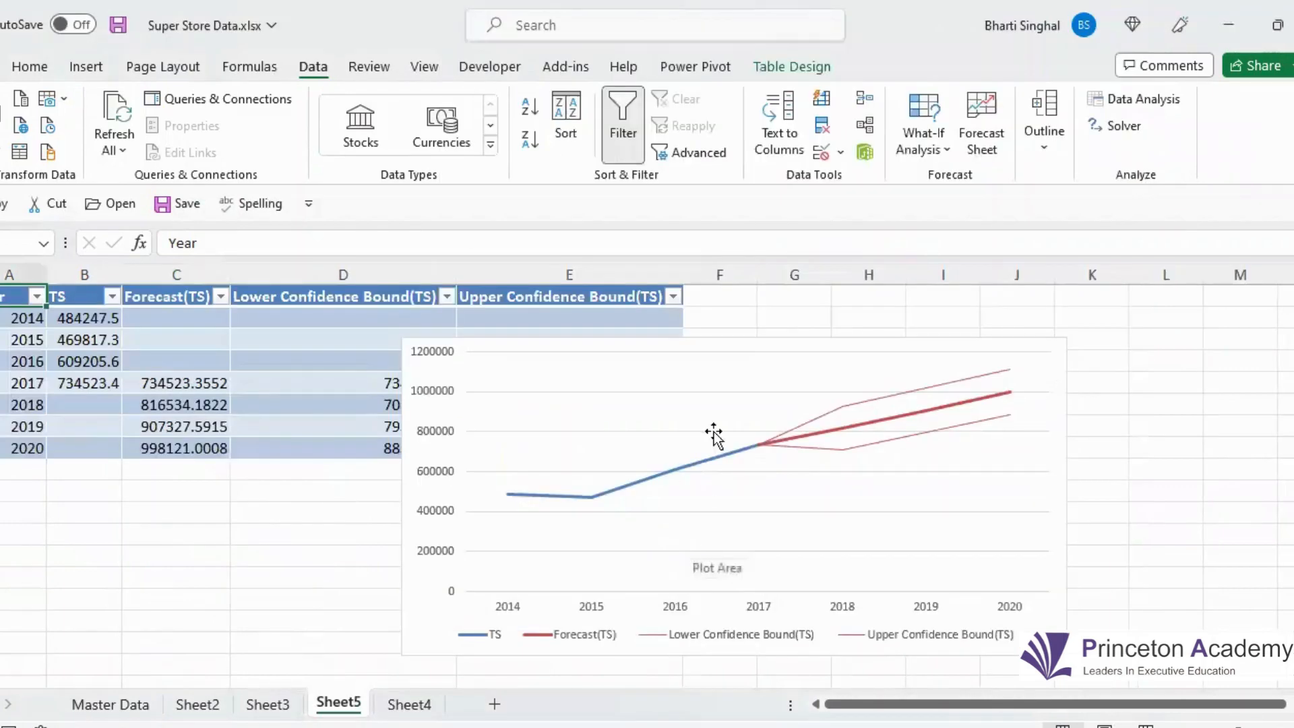
drag(766, 358, 1038, 340)
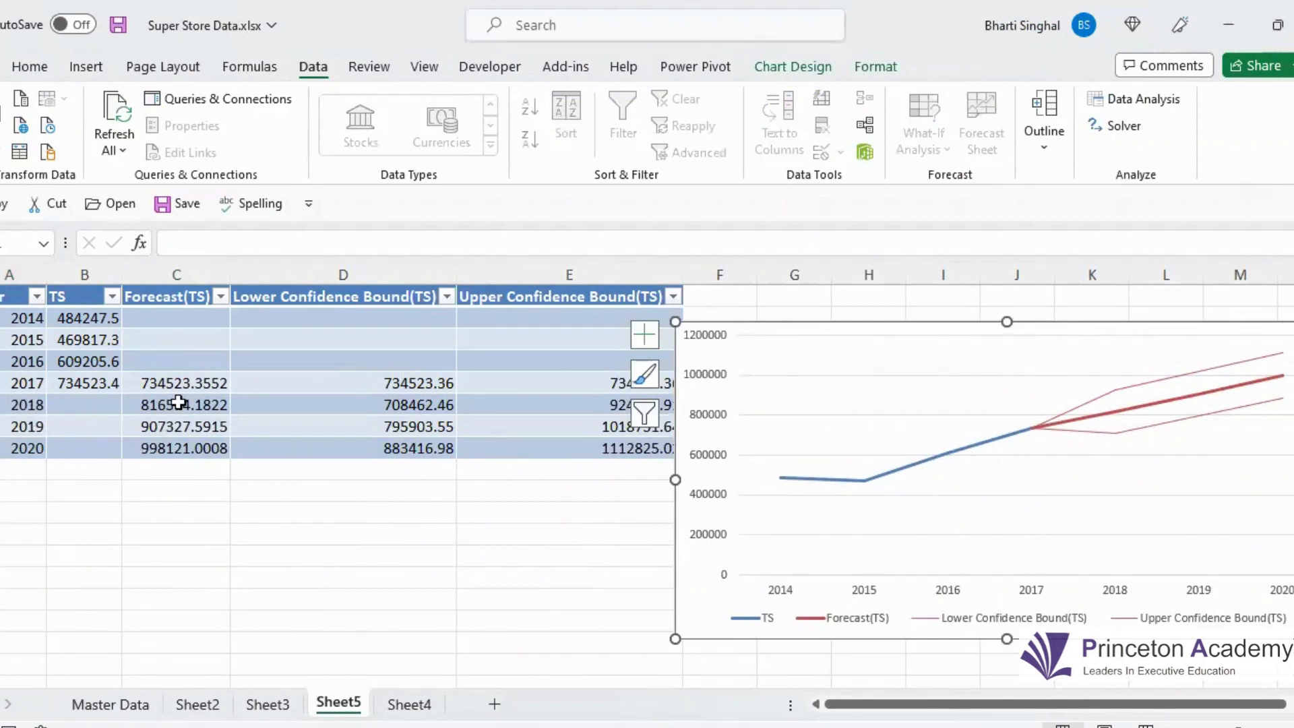
Examine the forecast and its lower and upper confidence bounds for 2018 to 2020 against the historical sales and the chart.
drag(179, 401, 176, 442)
drag(358, 406, 370, 451)
drag(544, 403, 521, 446)
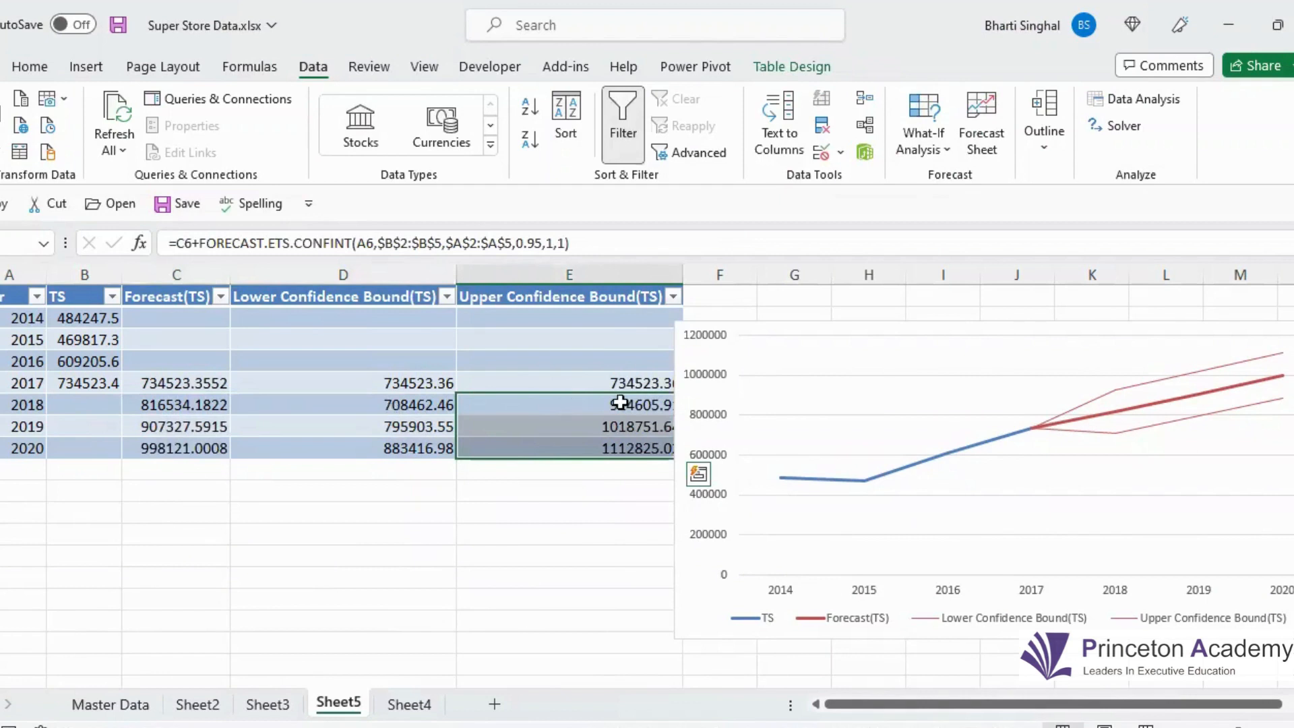
click(421, 410)
click(569, 405)
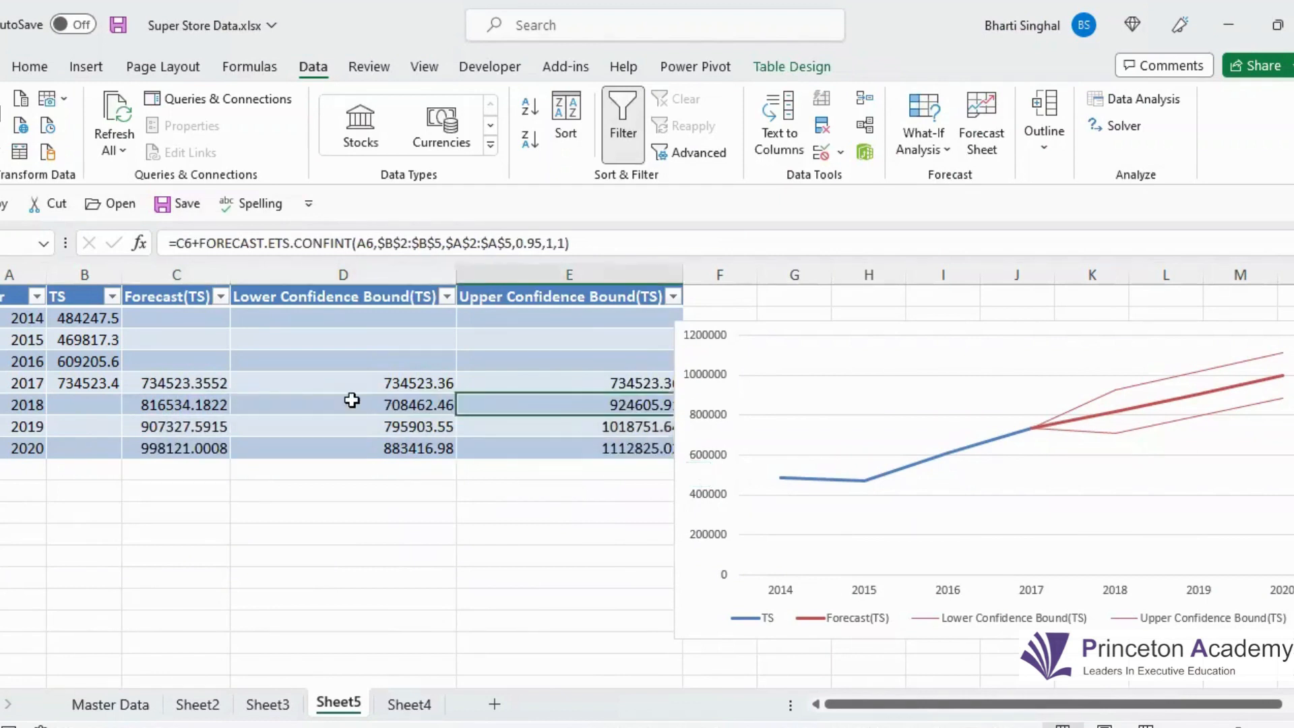
click(193, 406)
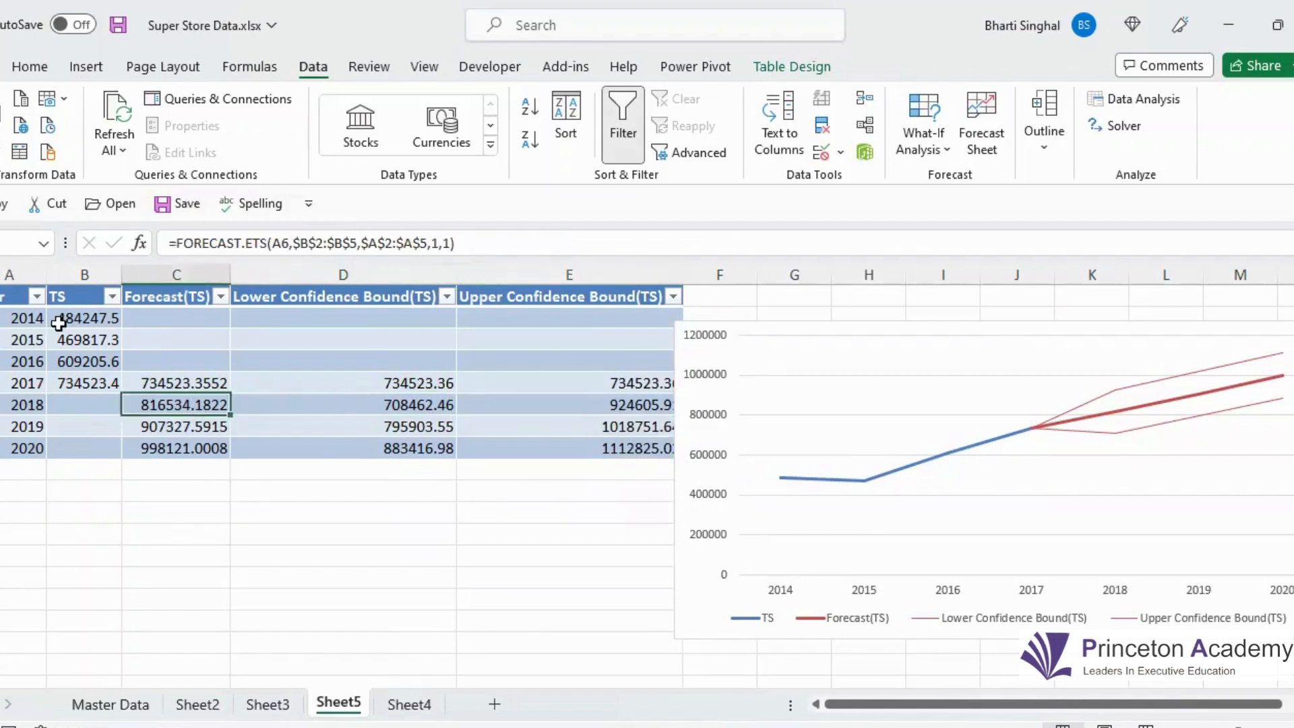
drag(78, 318, 85, 383)
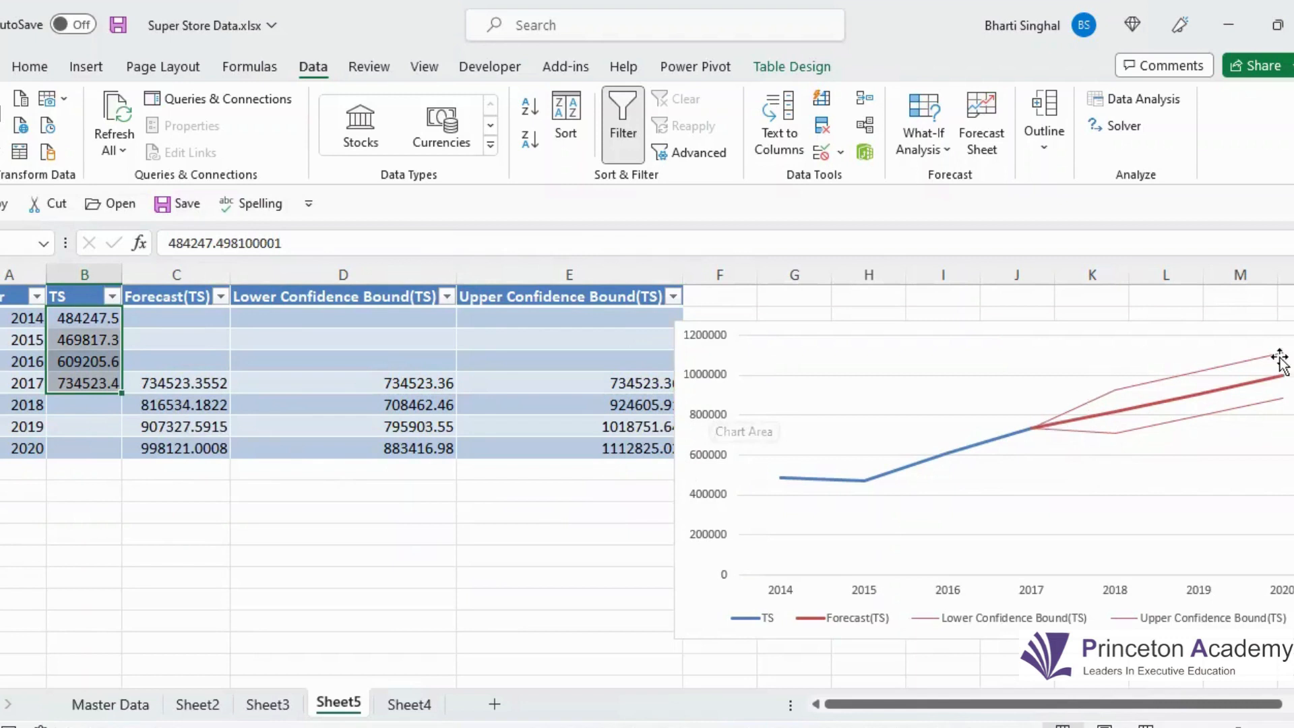
mouse_move(1273, 392)
Return to Sheet4 and replace Years with Segment in the pivot table rows.
click(408, 705)
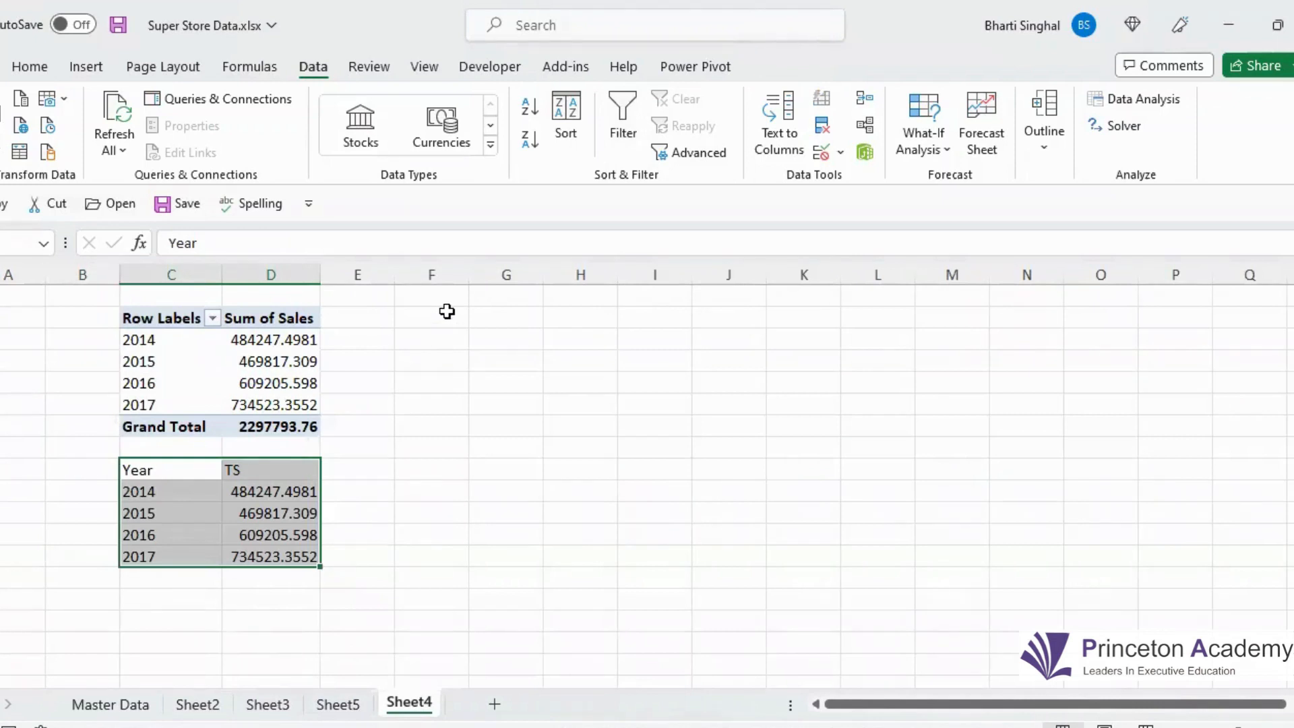
click(448, 316)
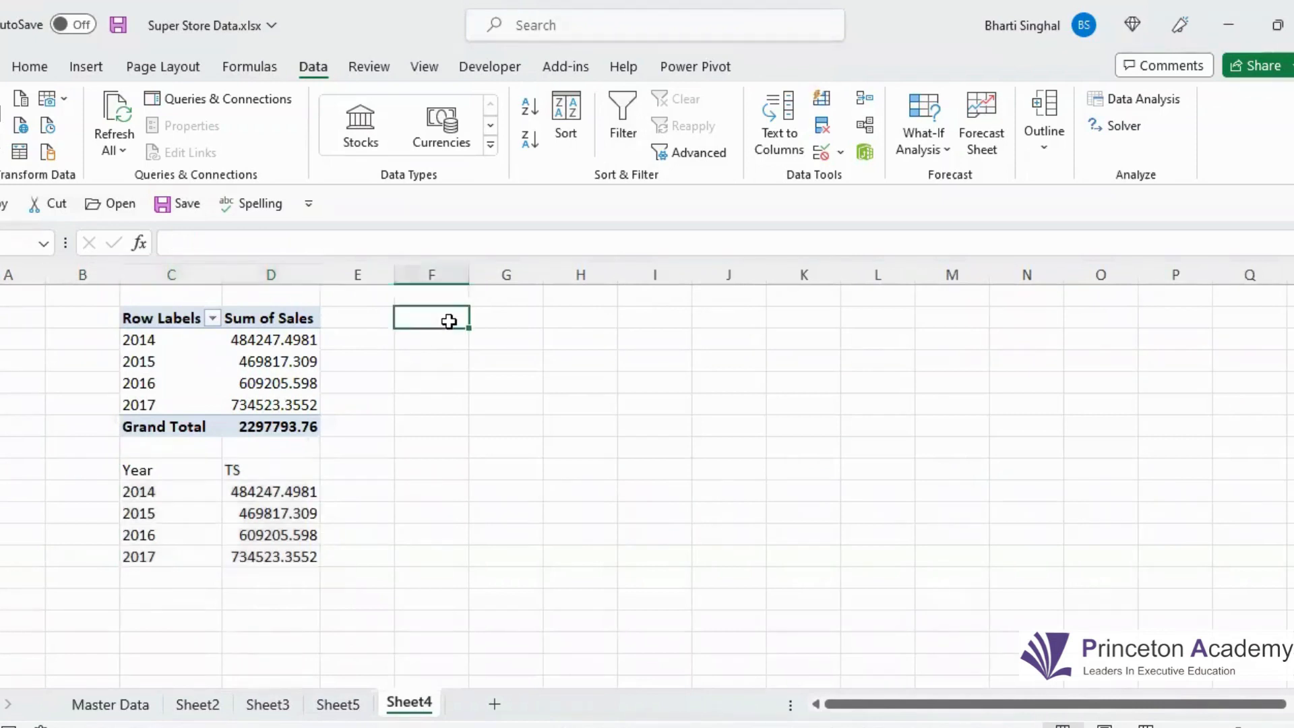
drag(205, 468, 288, 557)
click(471, 488)
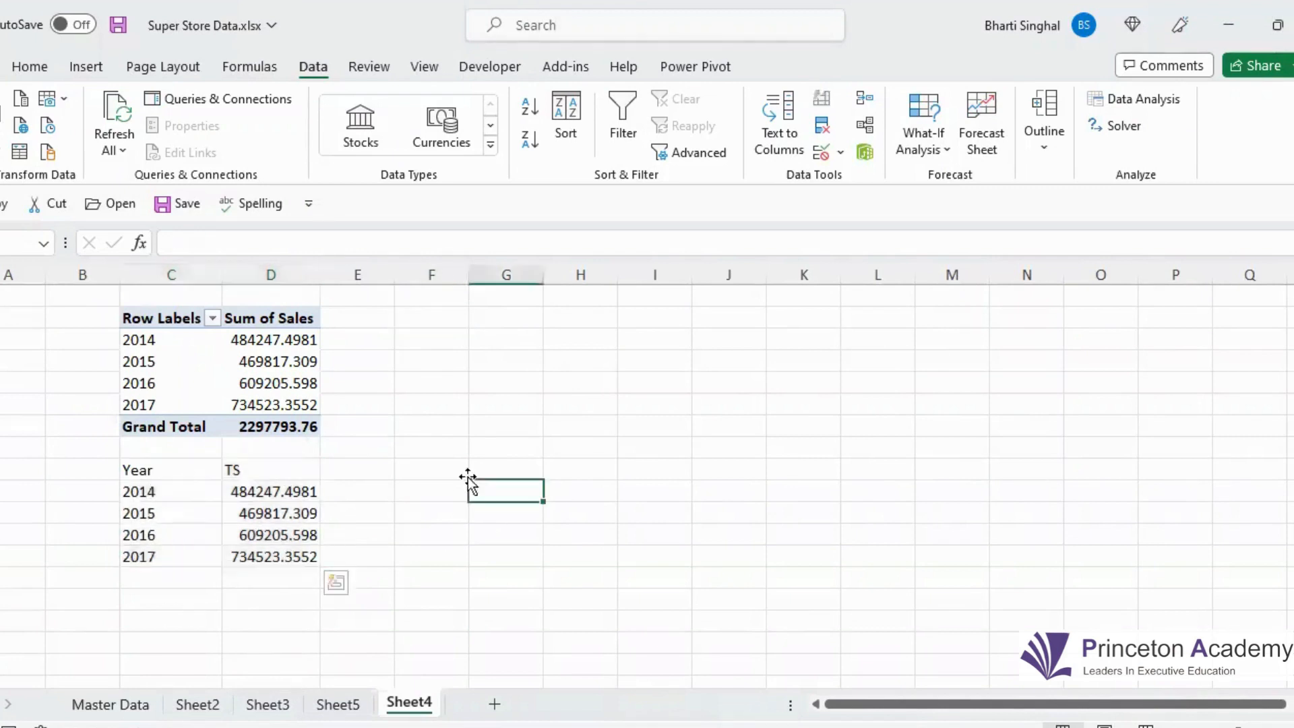
click(165, 317)
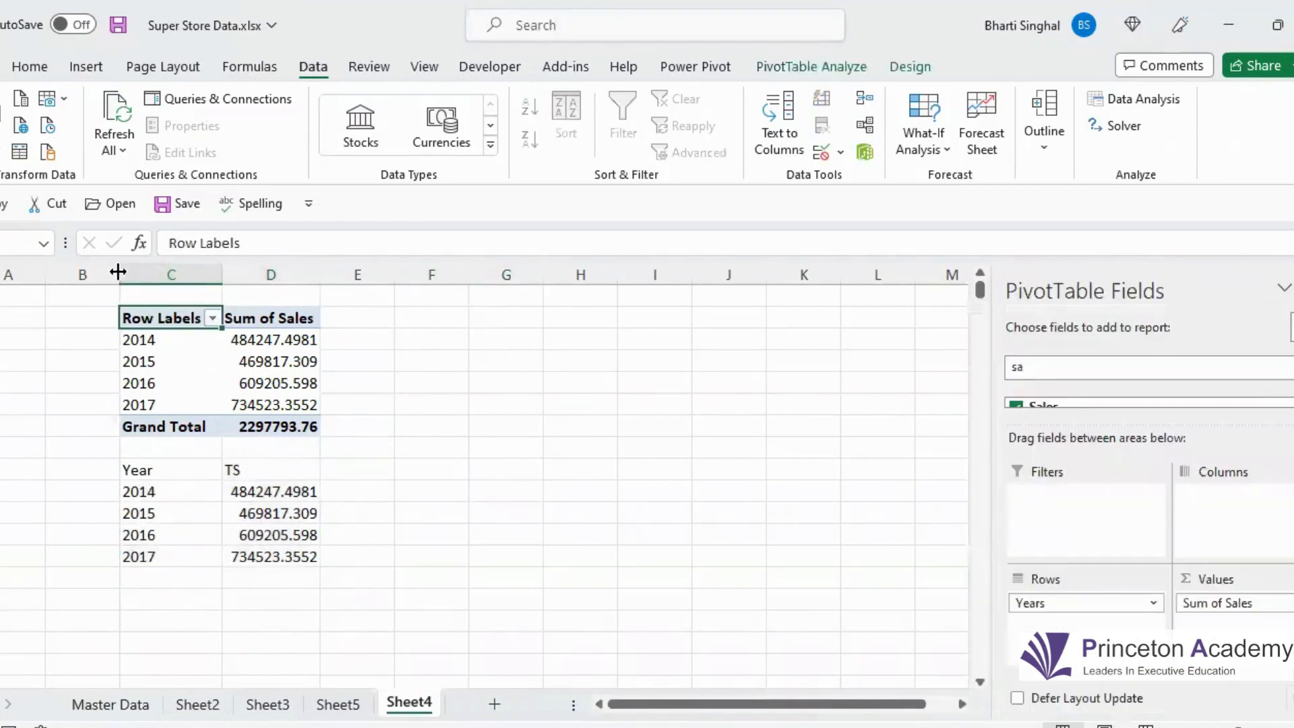
click(1031, 367)
text(seg)
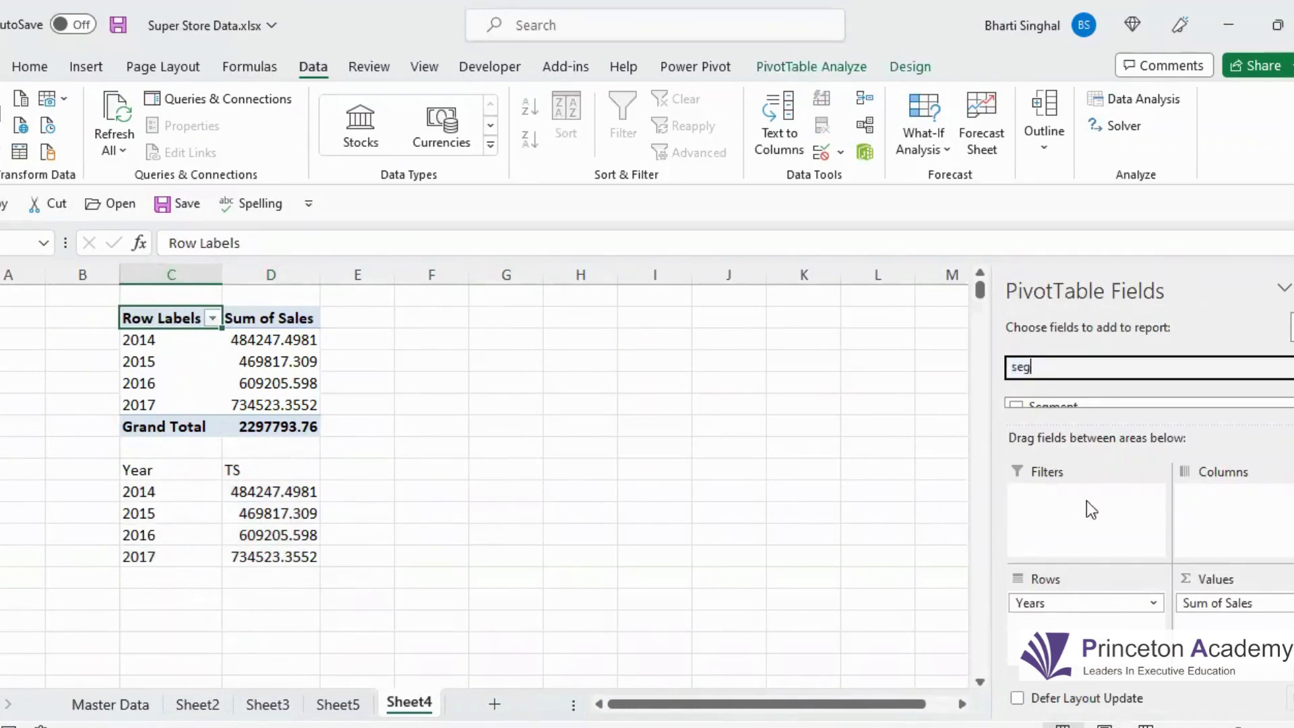
drag(1060, 408, 1098, 604)
click(1153, 602)
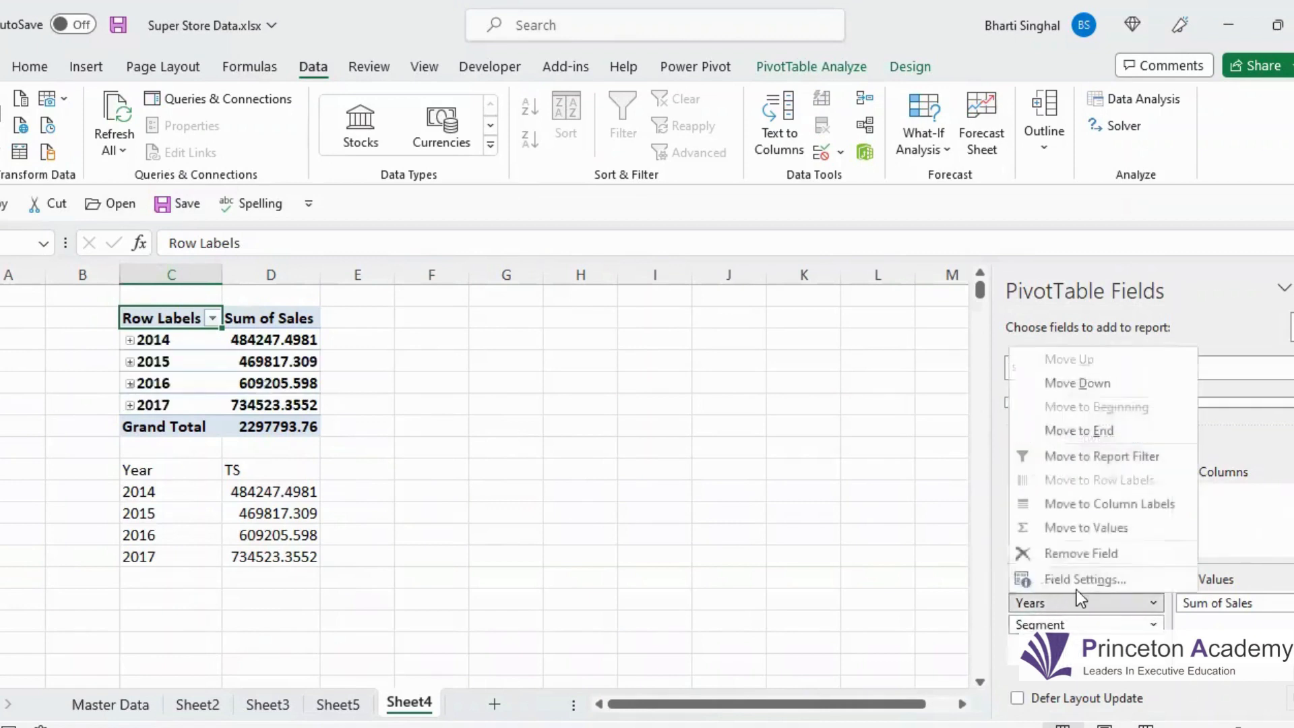
click(1091, 549)
Add Profit to the pivot table values alongside Sales.
double_click(1061, 366)
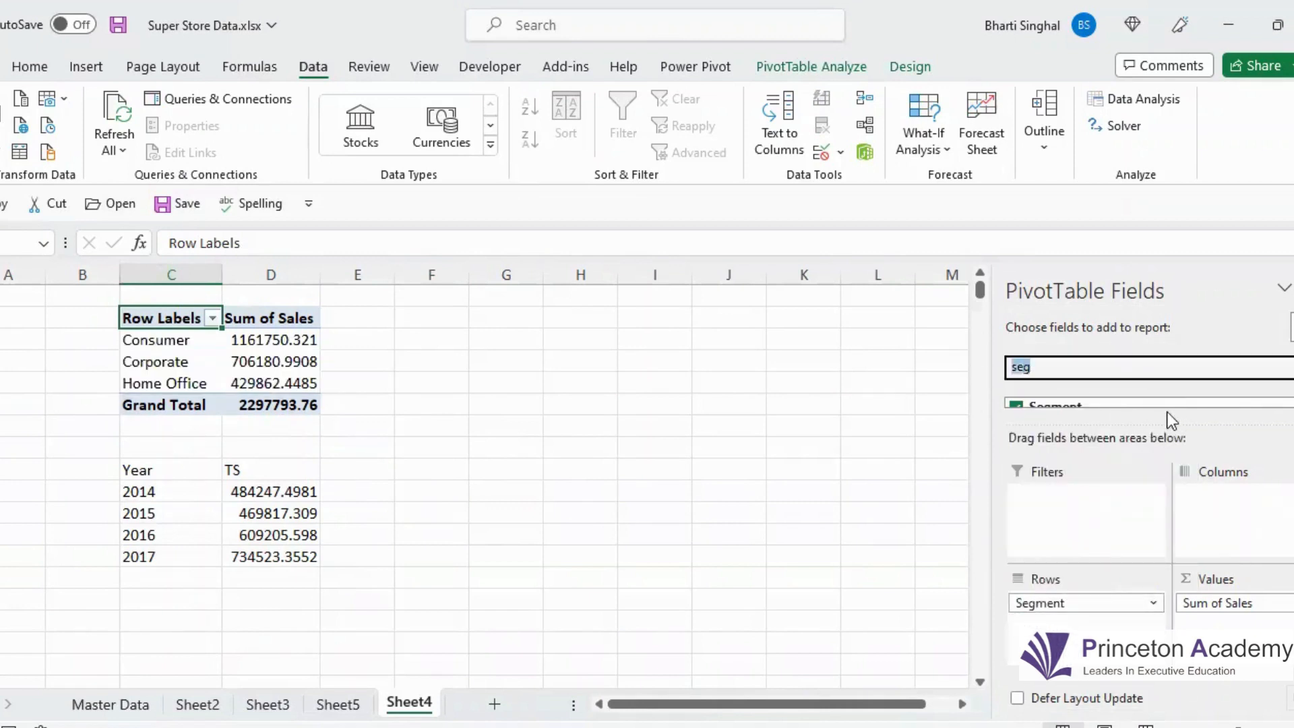
text(profit)
drag(1087, 404, 1234, 626)
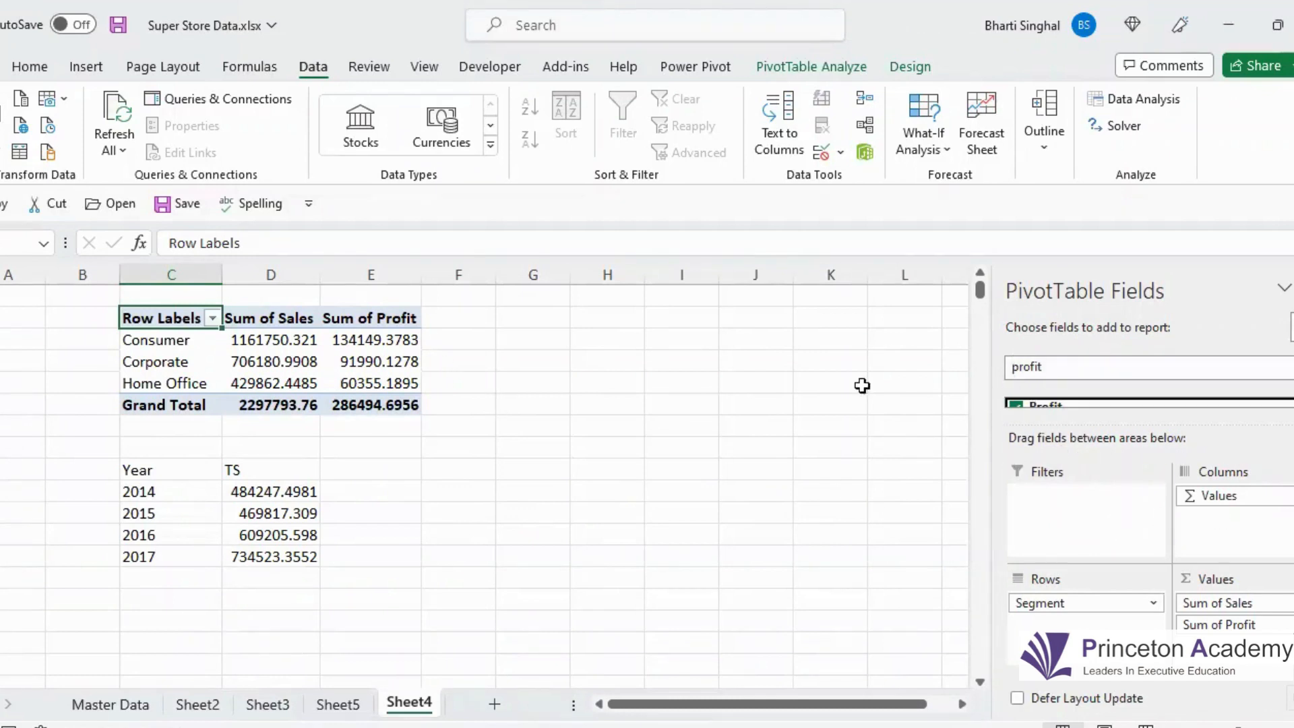
click(465, 339)
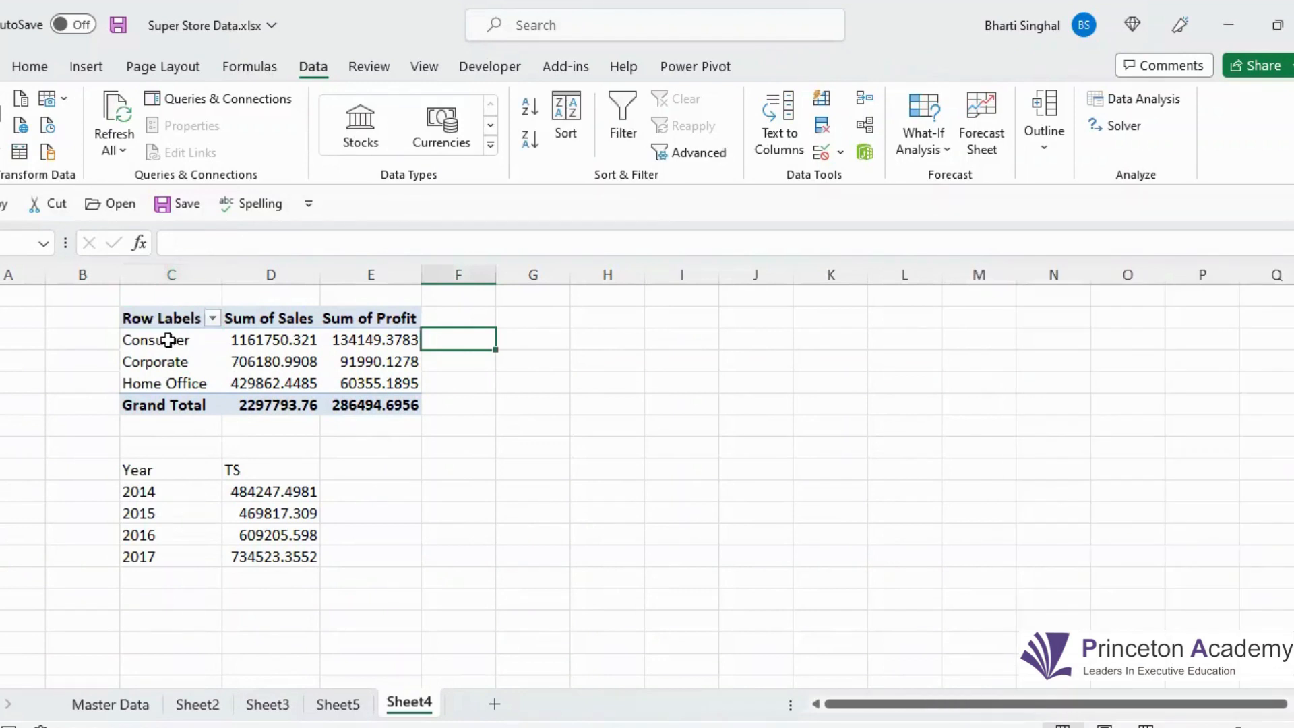
Copy the three segment rows with their sales and profit and paste them as a separate range starting at G3.
drag(168, 340, 344, 381)
key(ctrl+c)
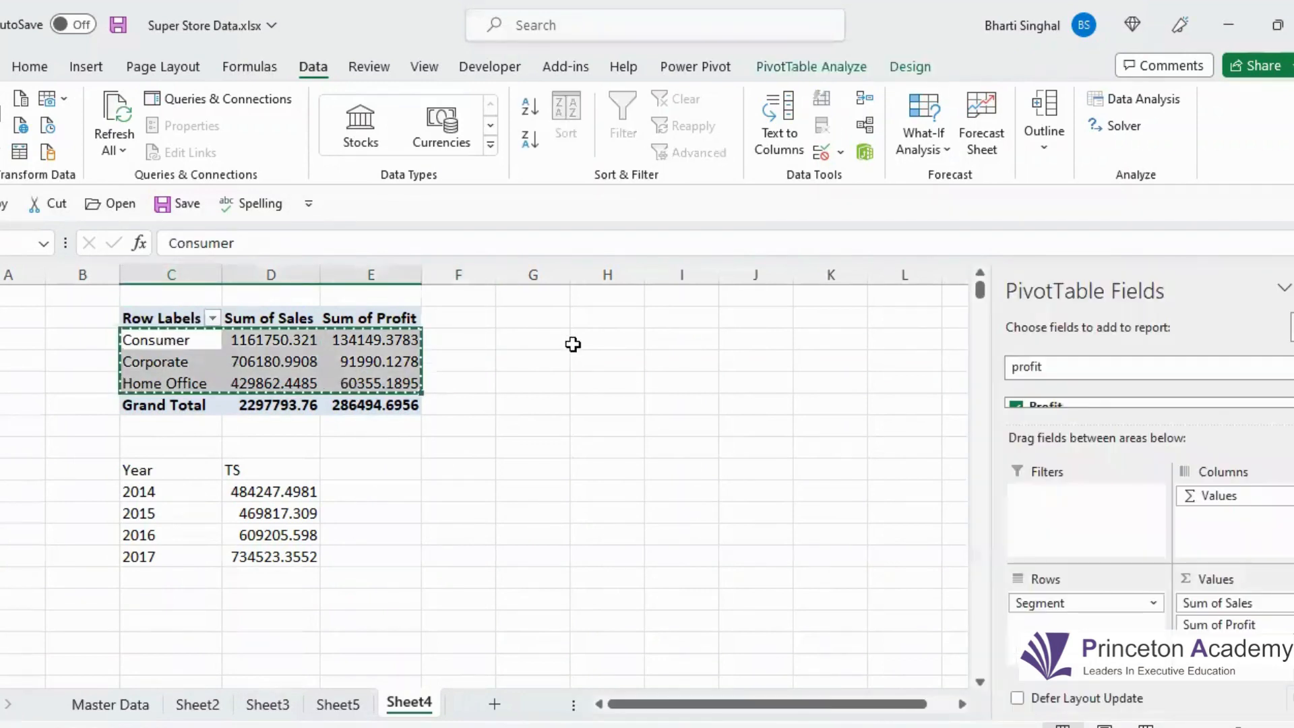
click(569, 342)
key(ctrl+v)
Add the headers Seg, TS and TP above the pasted segment, sales and profit columns.
key(Up)
text(Seg)
key(Tab)
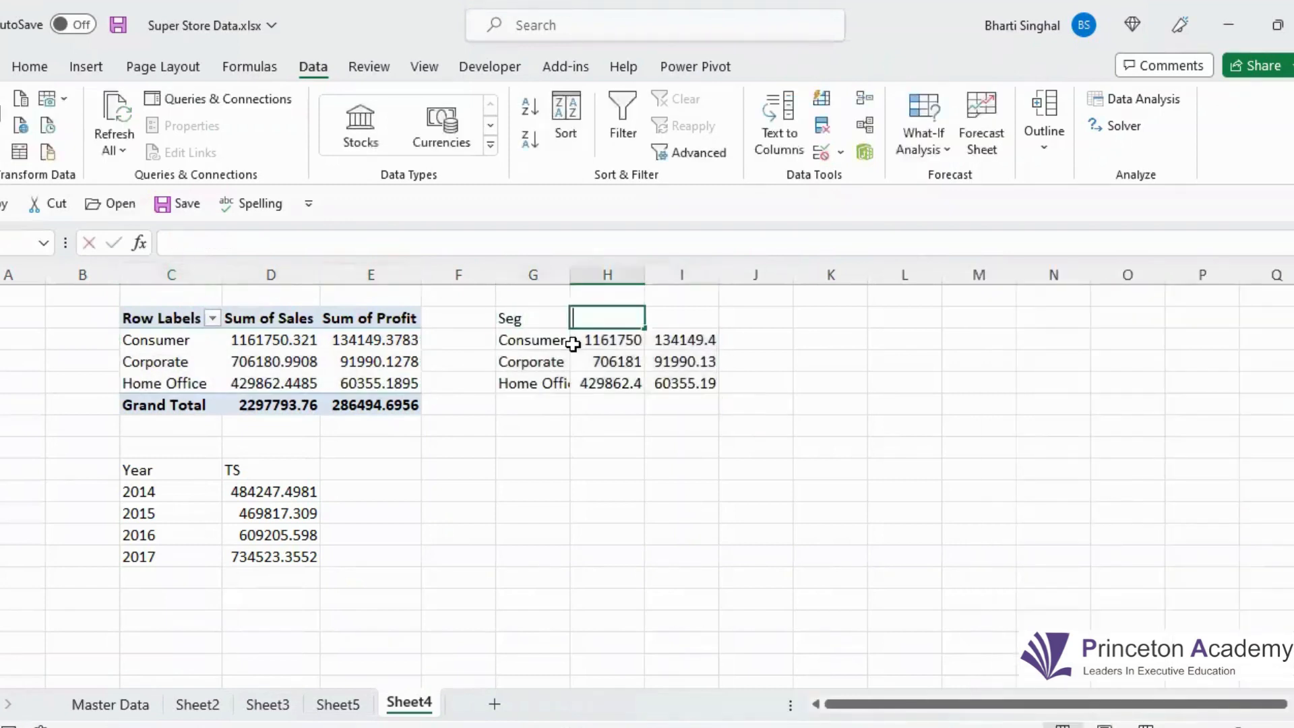
text(TS)
key(Tab)
text(TP)
key(Tab)
text(O)
key(BackSpace)
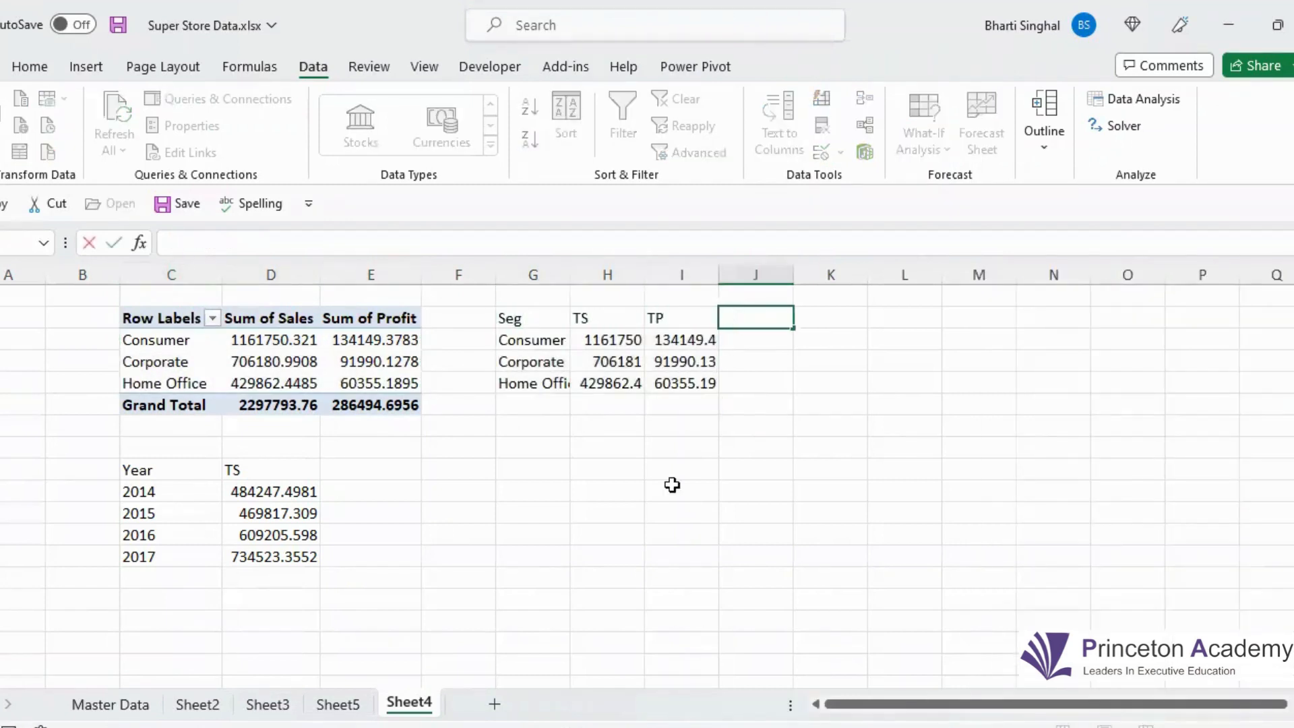
Add a PM header beside TP and calculate the Consumer profit margin below it with =I3/H3*100.
text(PM)
click(766, 447)
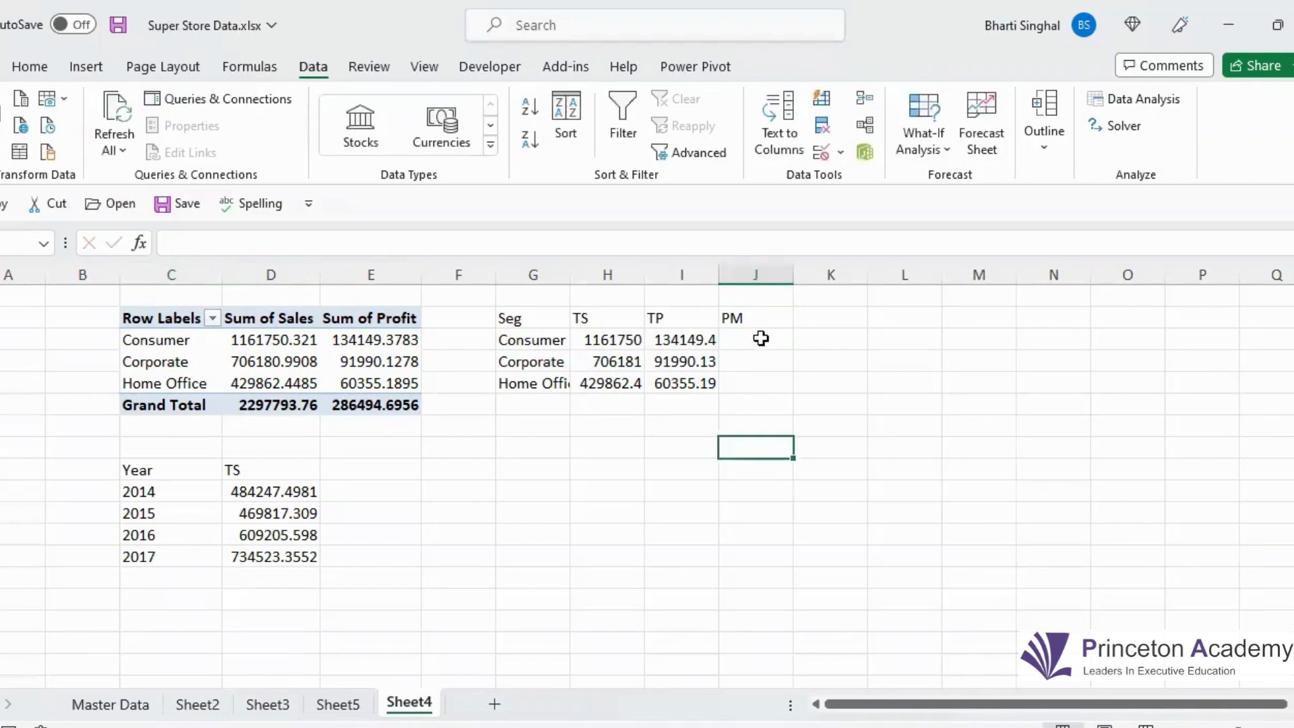
click(761, 339)
text(=)
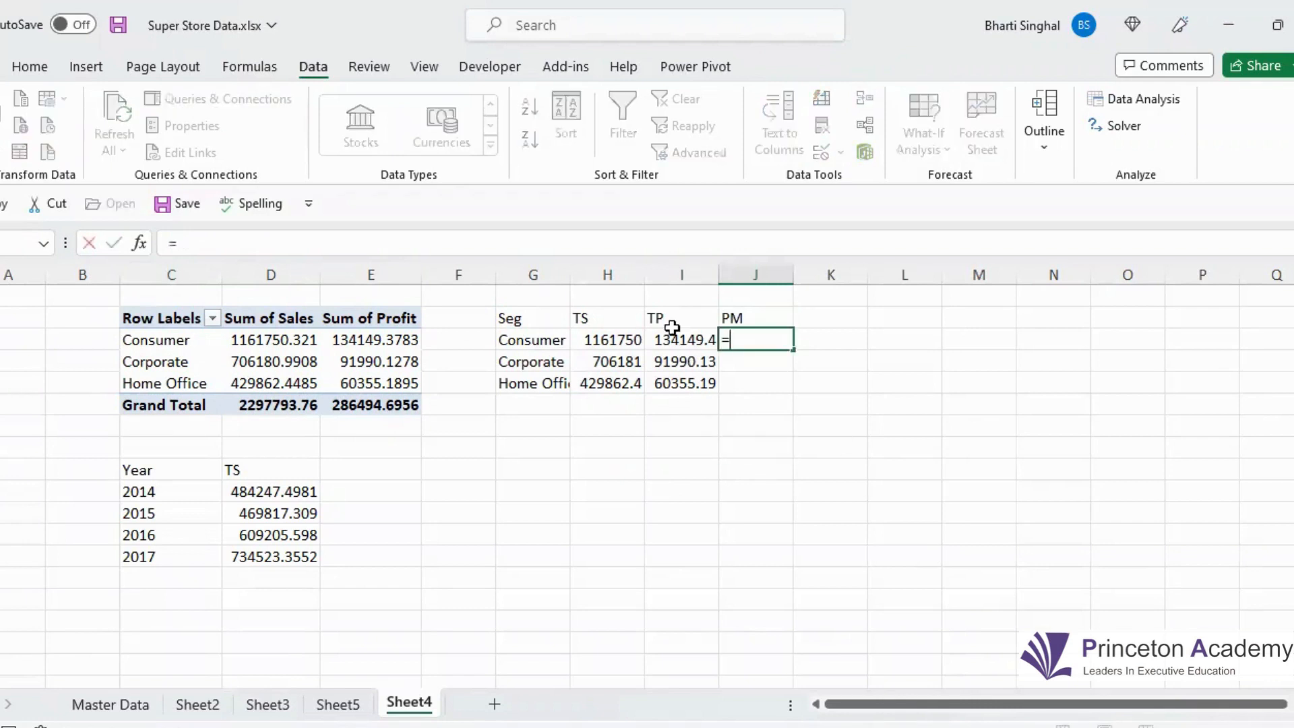
click(679, 341)
text(/)
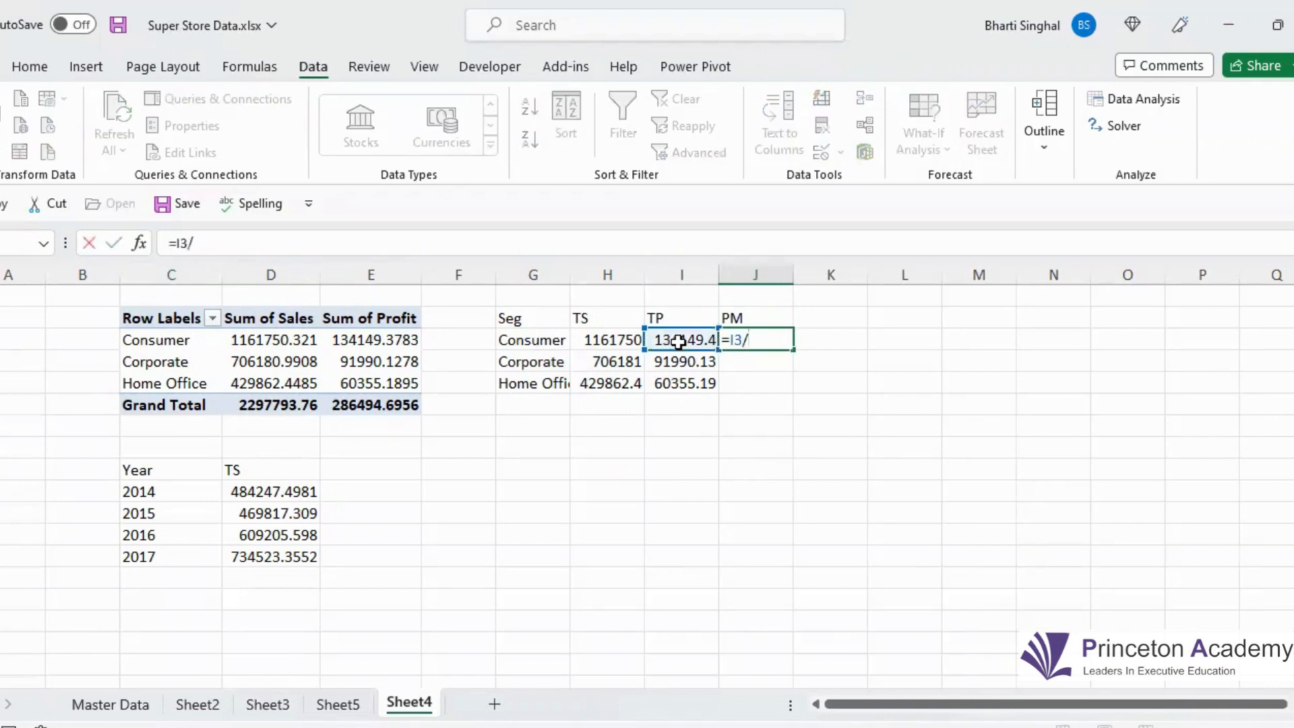
click(596, 337)
text(*100)
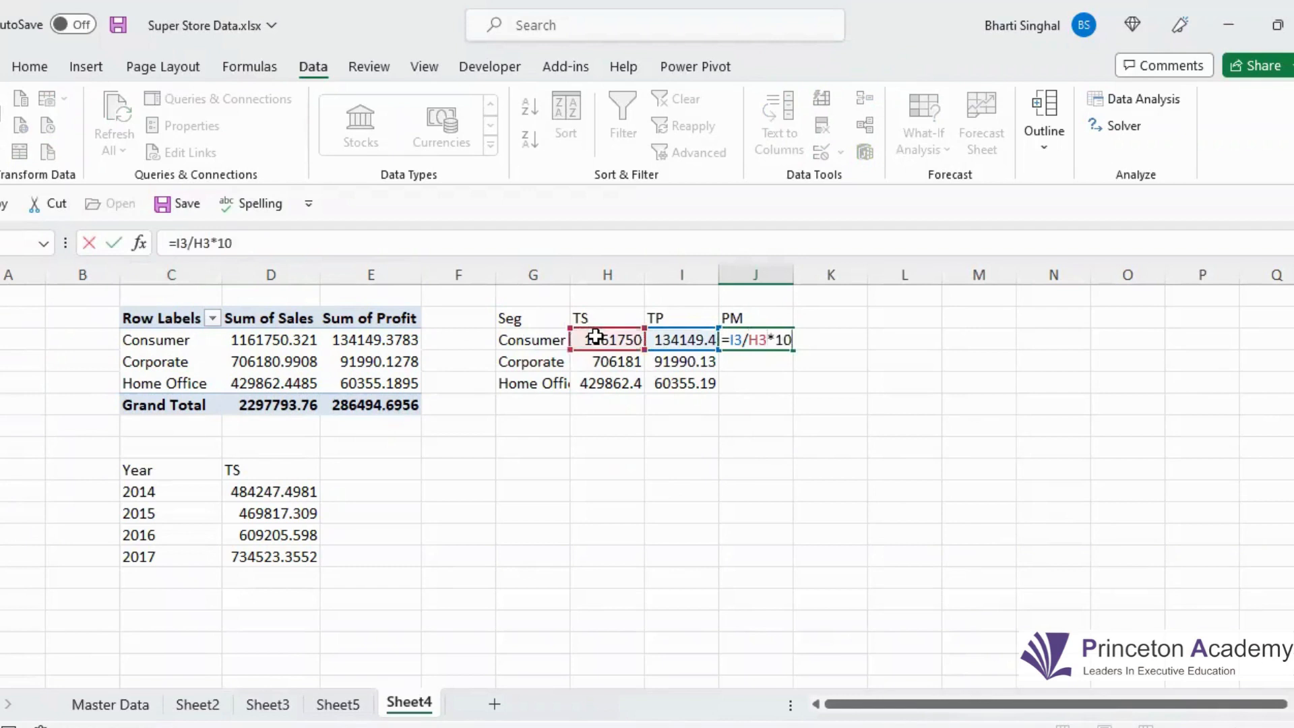
key(Return)
Fill the PM formula down to the Corporate and Home Office rows.
click(782, 342)
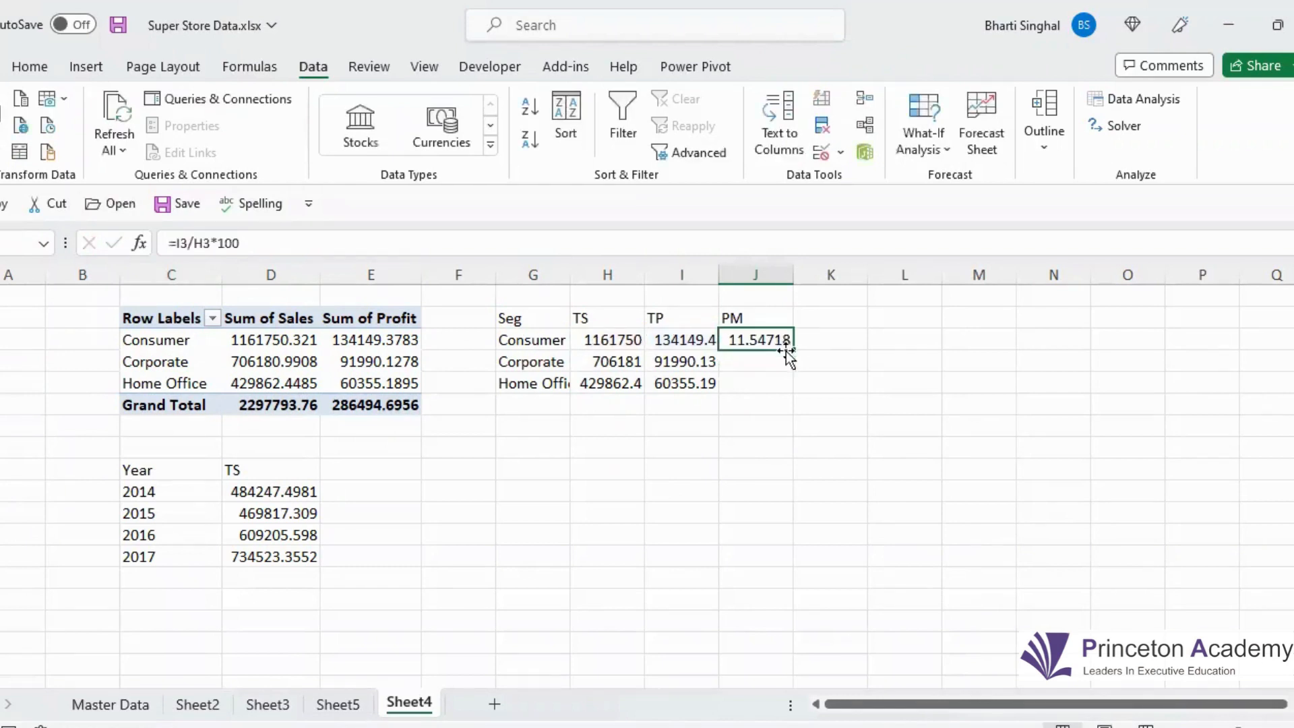
drag(793, 390, 794, 395)
click(830, 469)
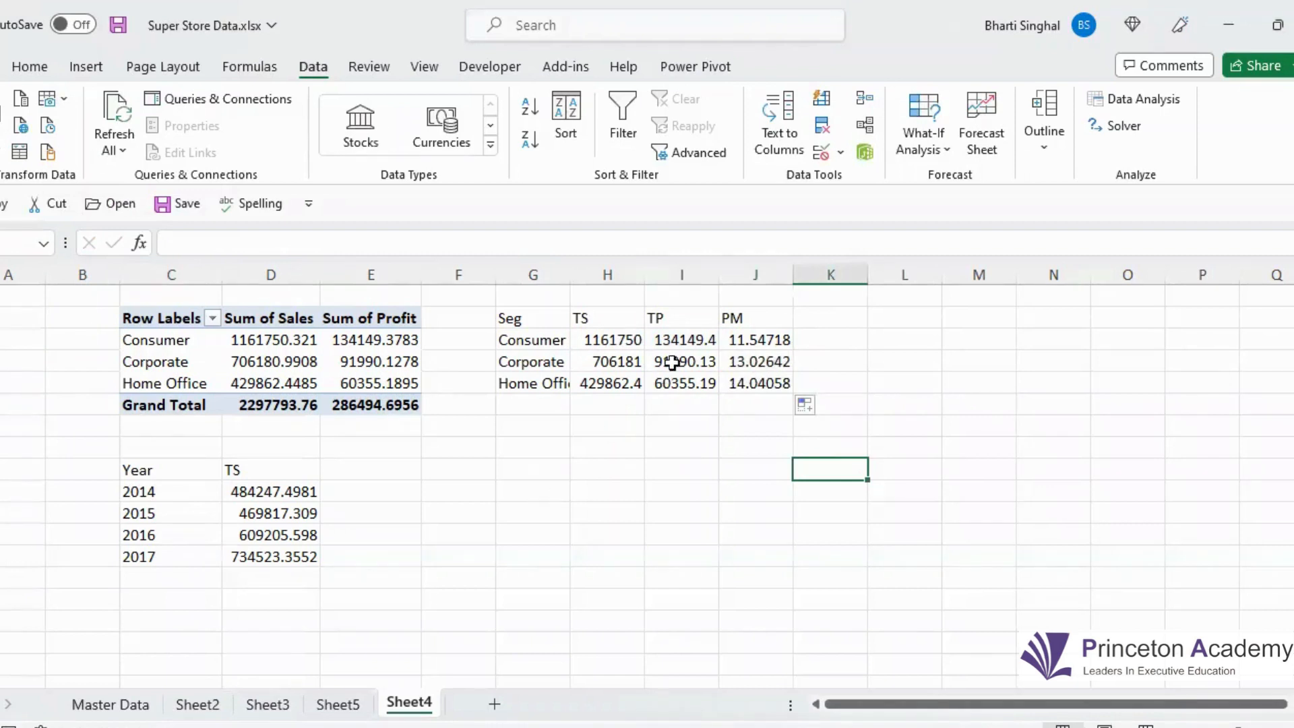
Select the whole segment table G2:J5, including the Seg, TS, TP and PM headers.
drag(587, 313, 596, 381)
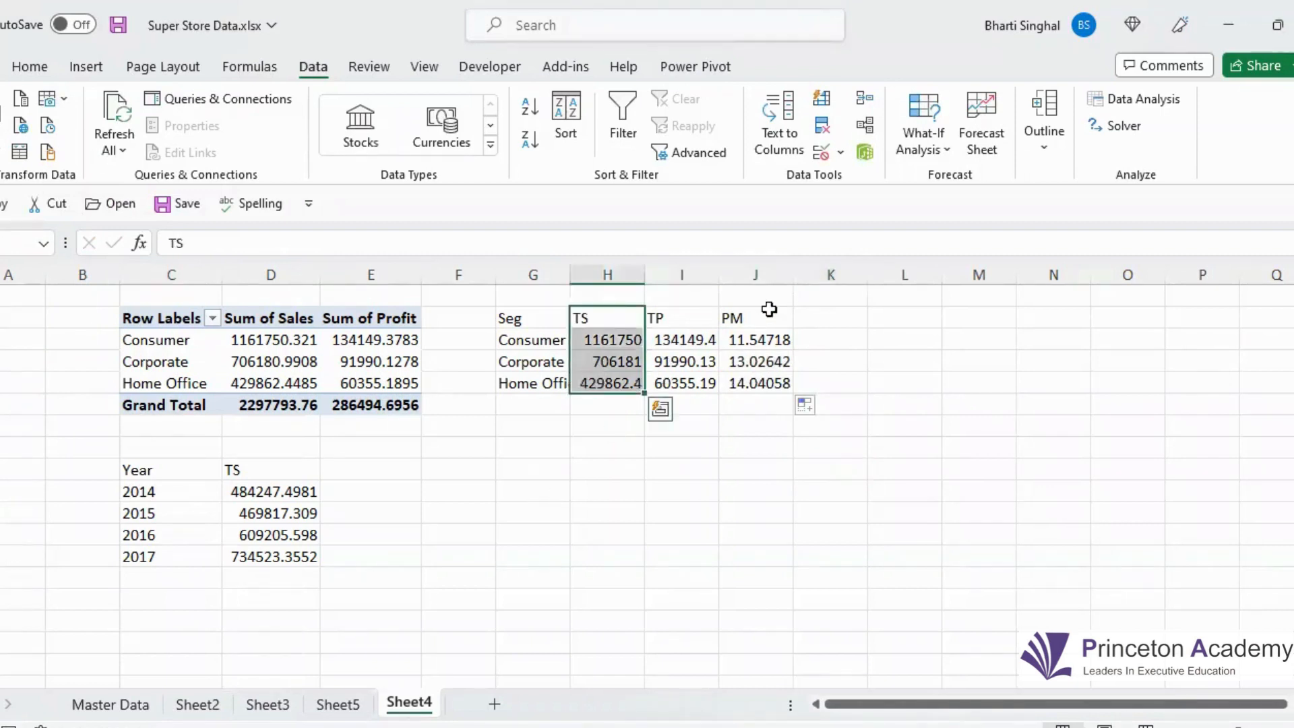
drag(769, 312, 772, 381)
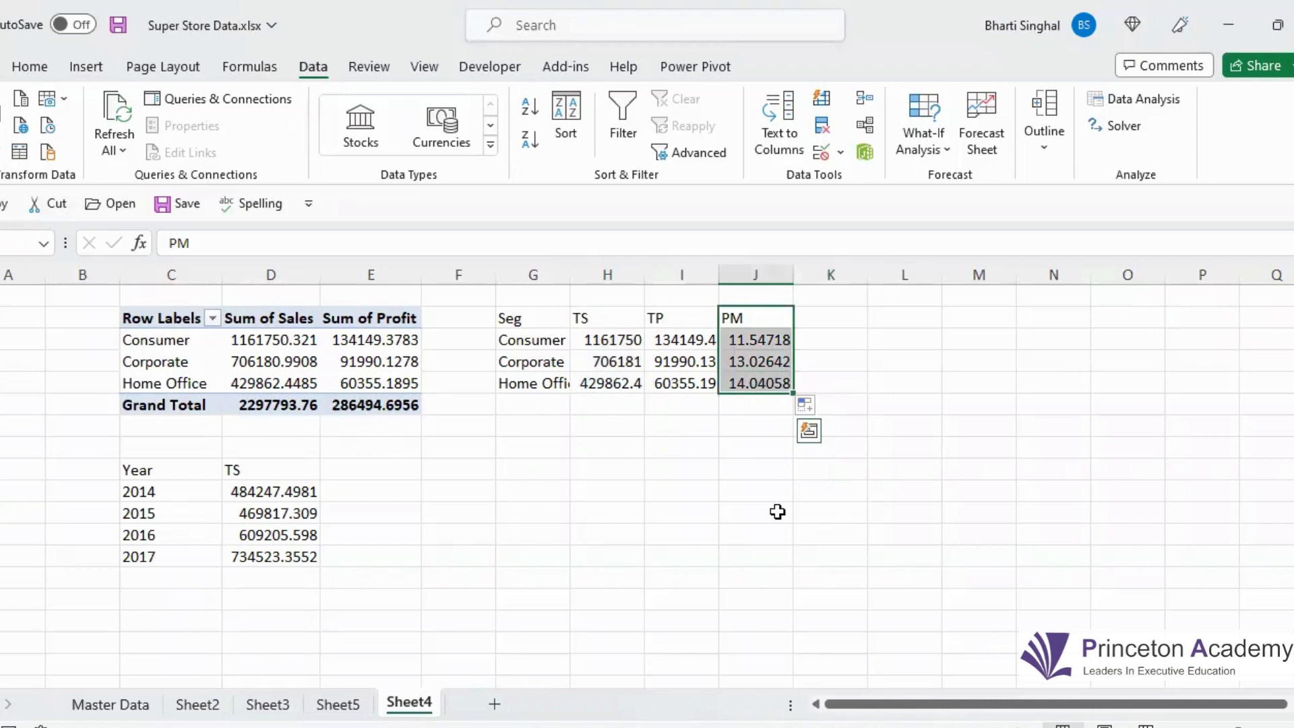
drag(616, 341, 613, 381)
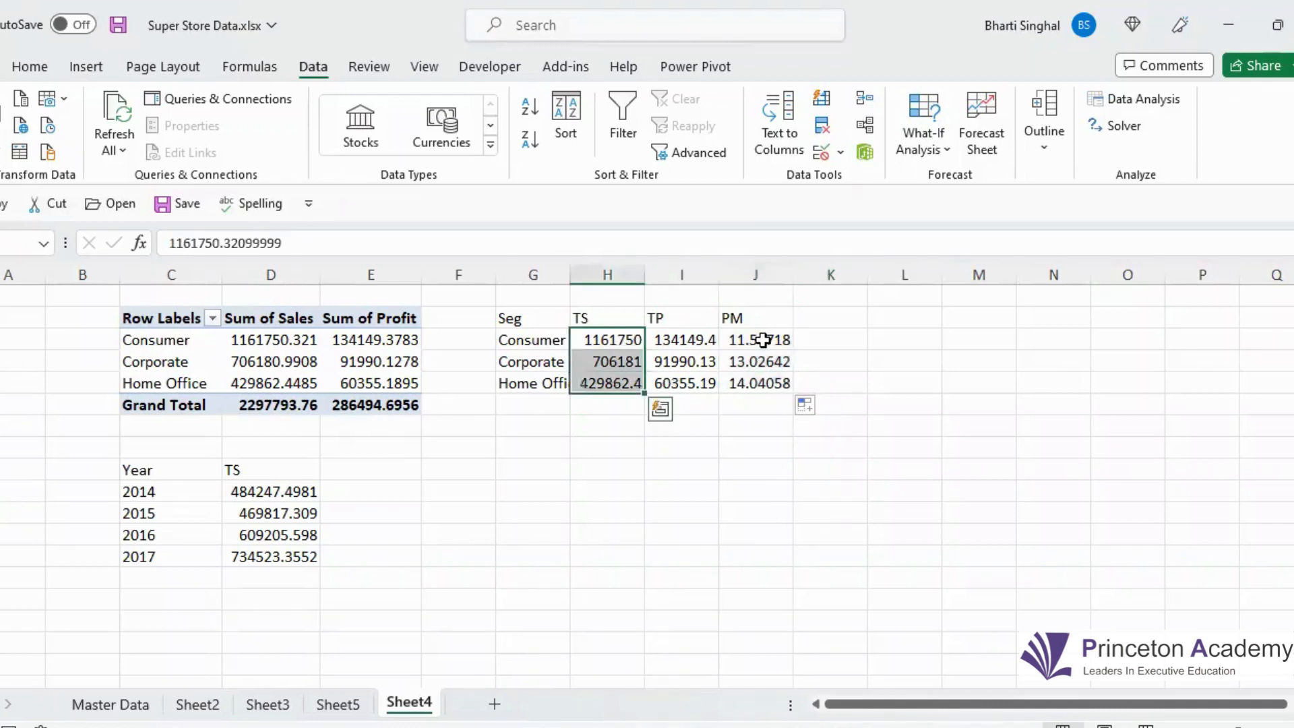
drag(763, 340, 767, 381)
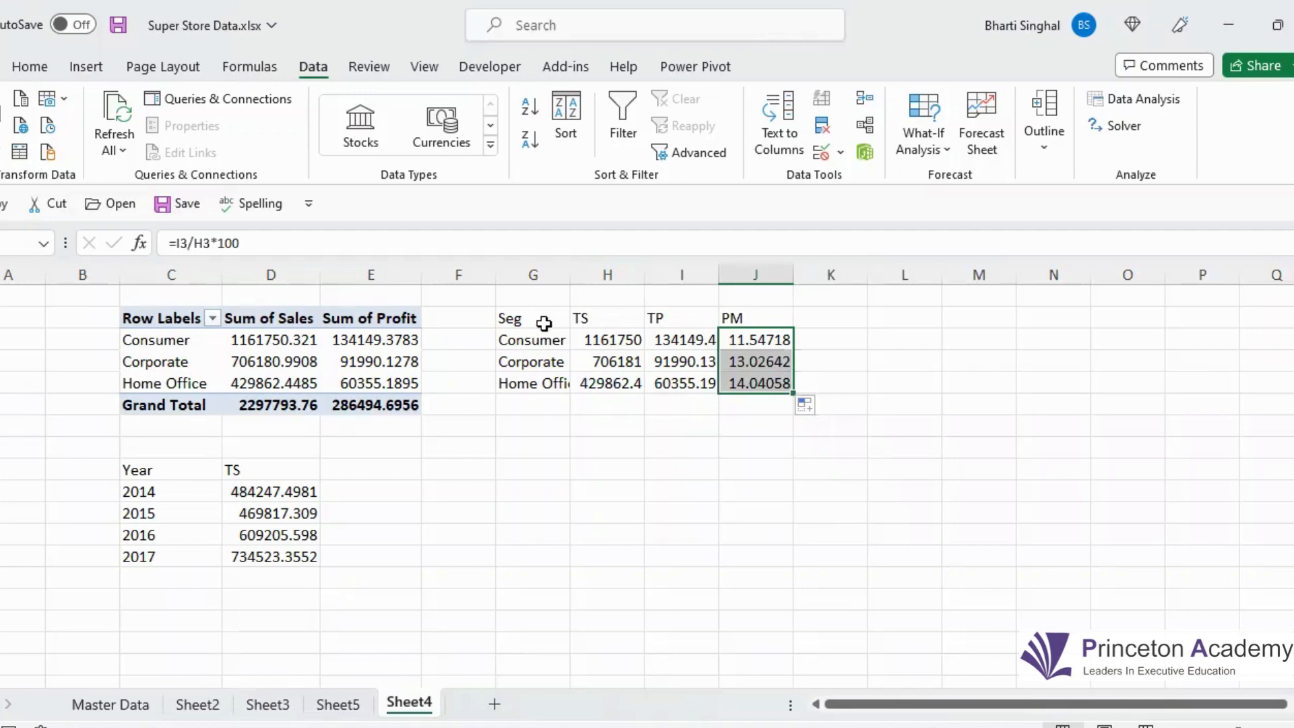
drag(533, 318, 751, 385)
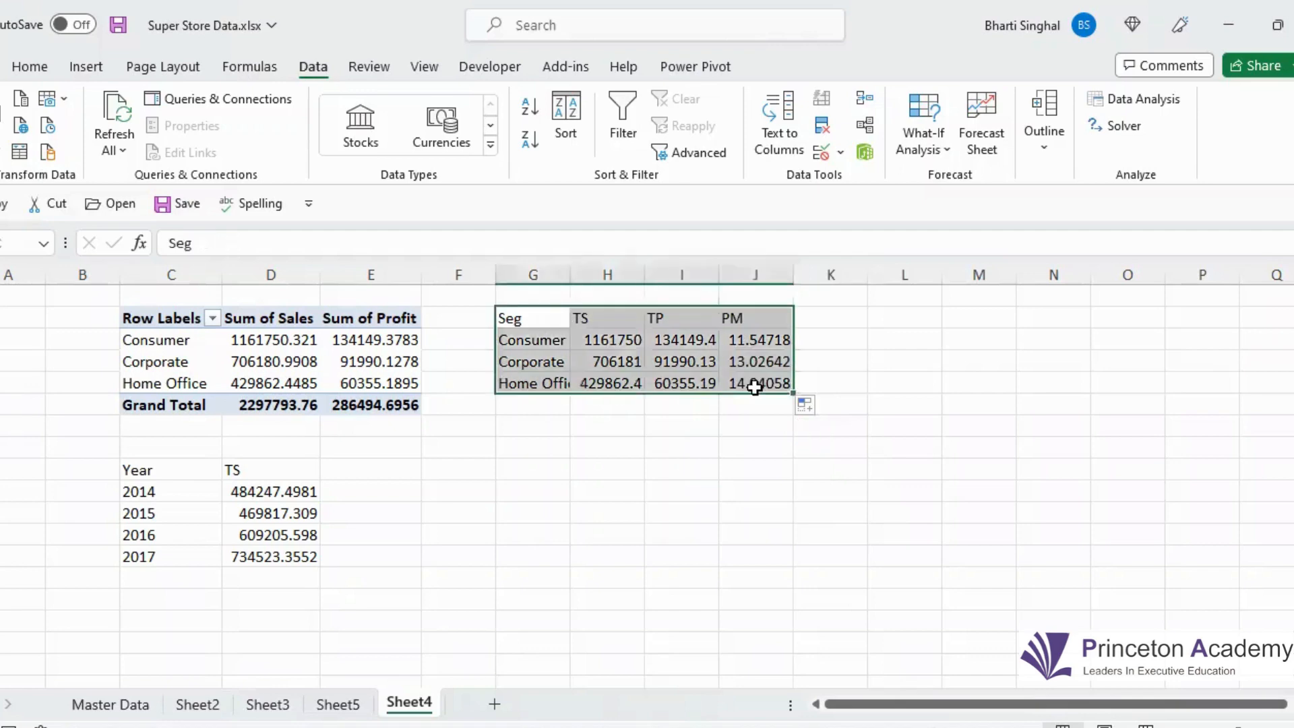
click(86, 66)
click(460, 131)
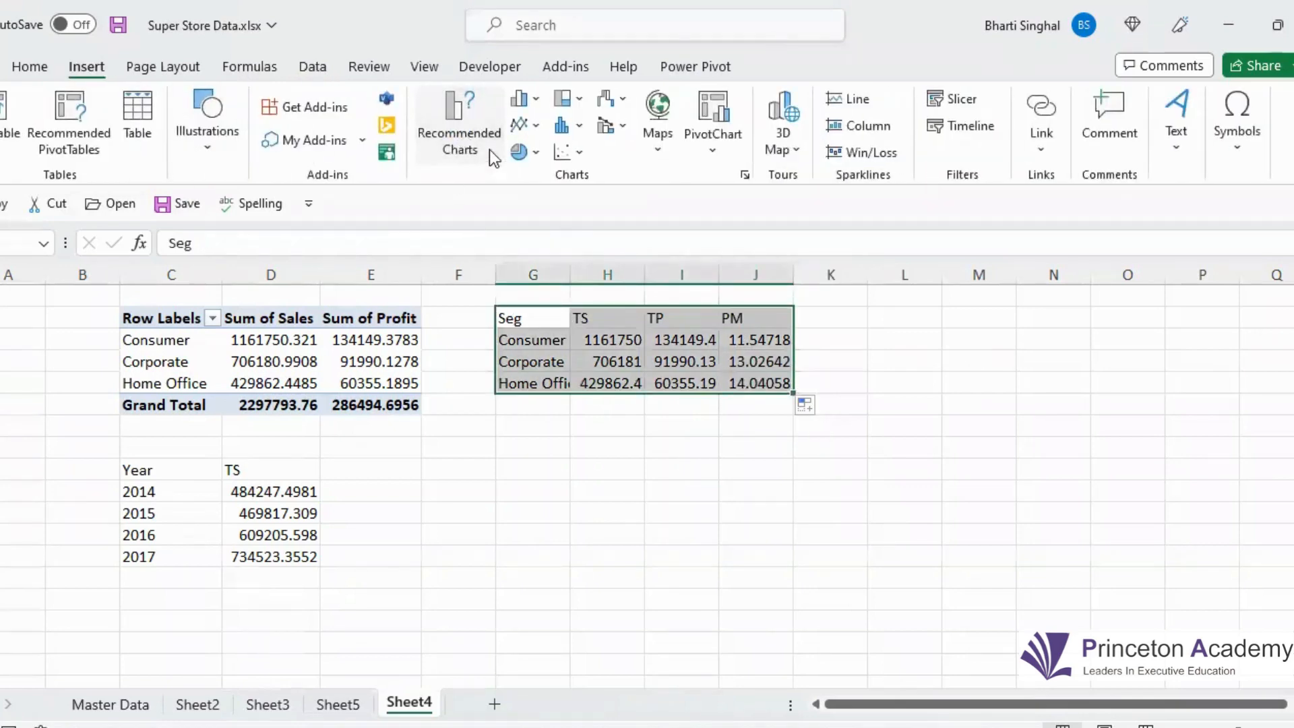
click(502, 116)
click(397, 592)
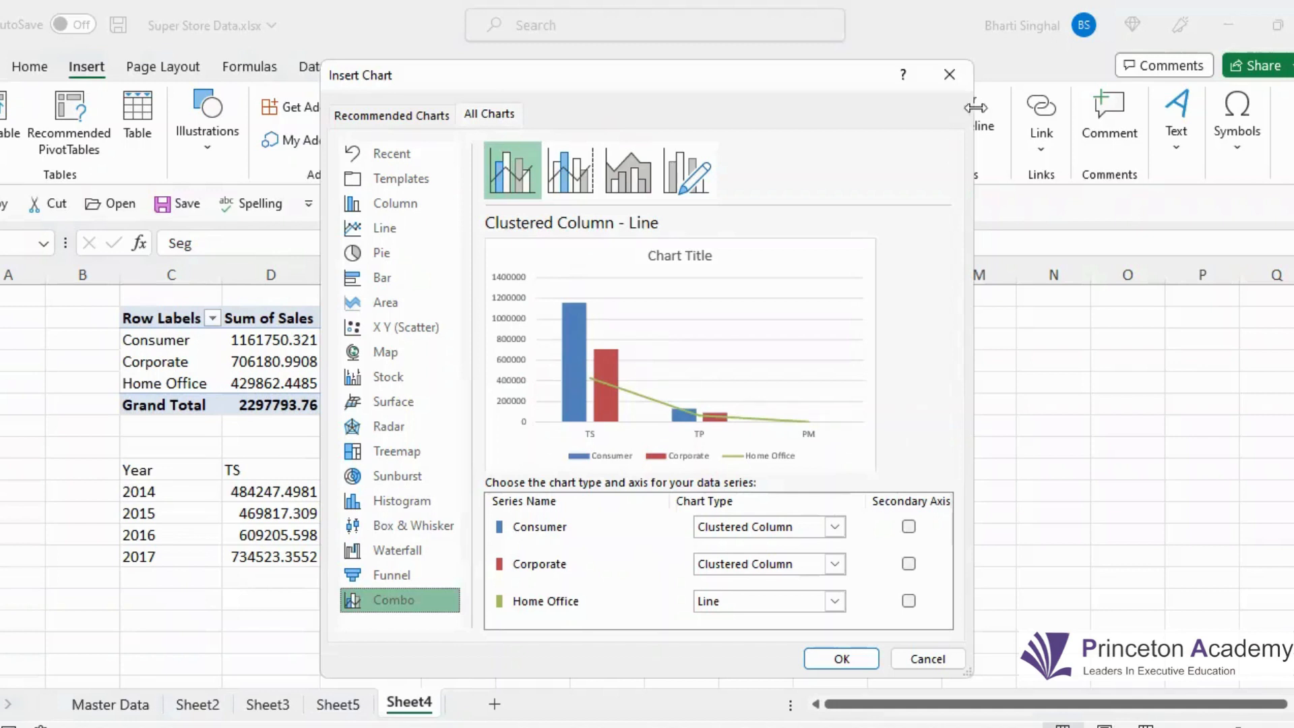
click(957, 78)
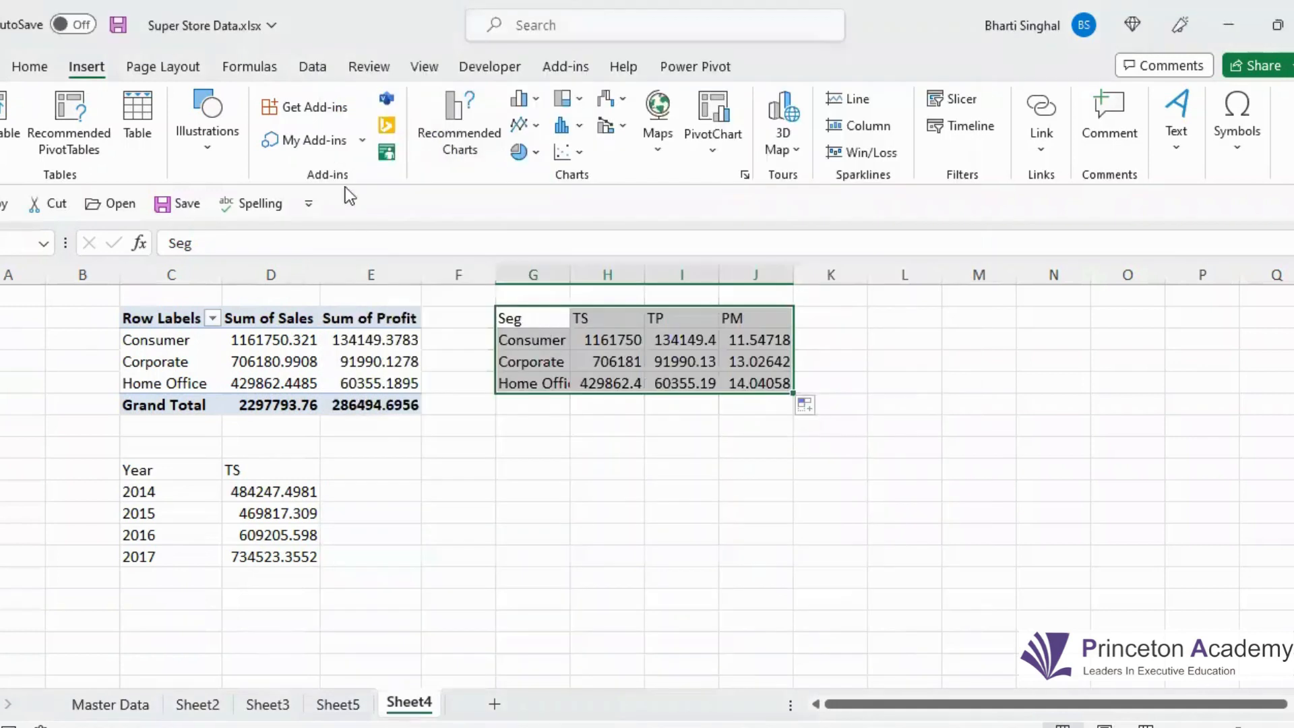
Insert a combo chart of the segment table with Consumer and Corporate as clustered columns and Home Office as a line on the secondary axis.
click(484, 106)
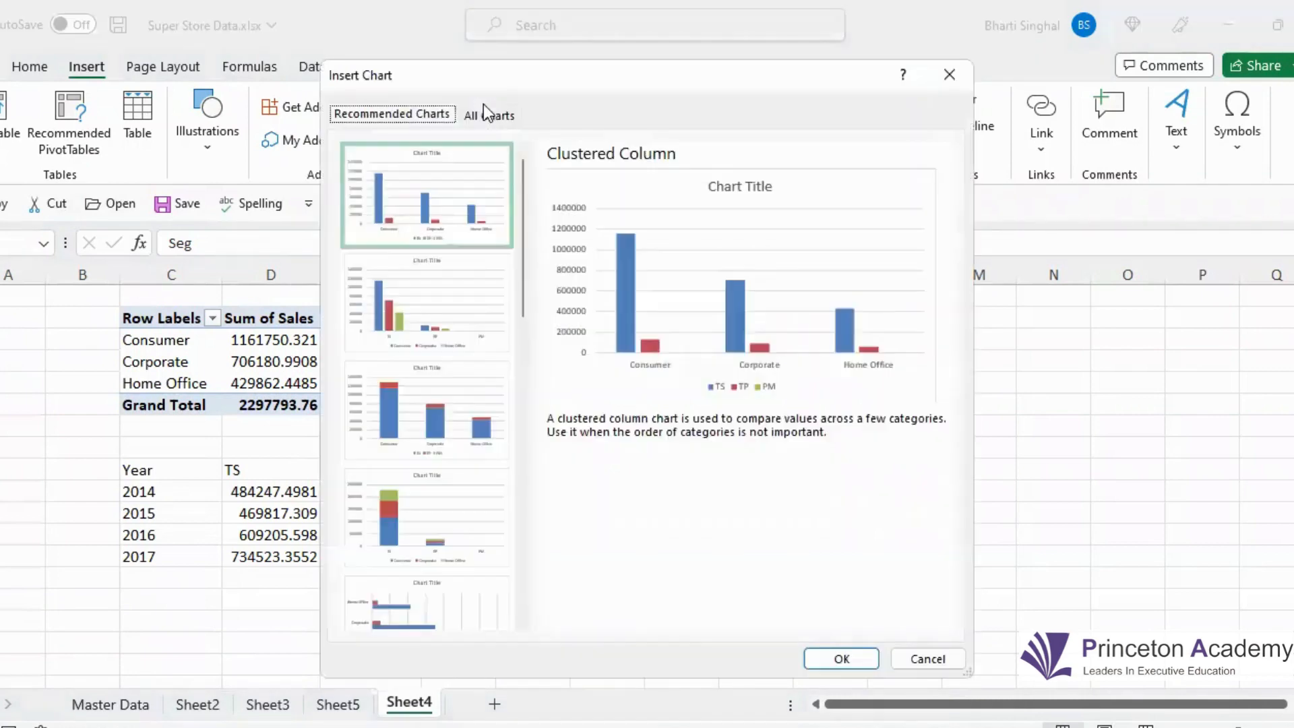
click(485, 112)
click(394, 600)
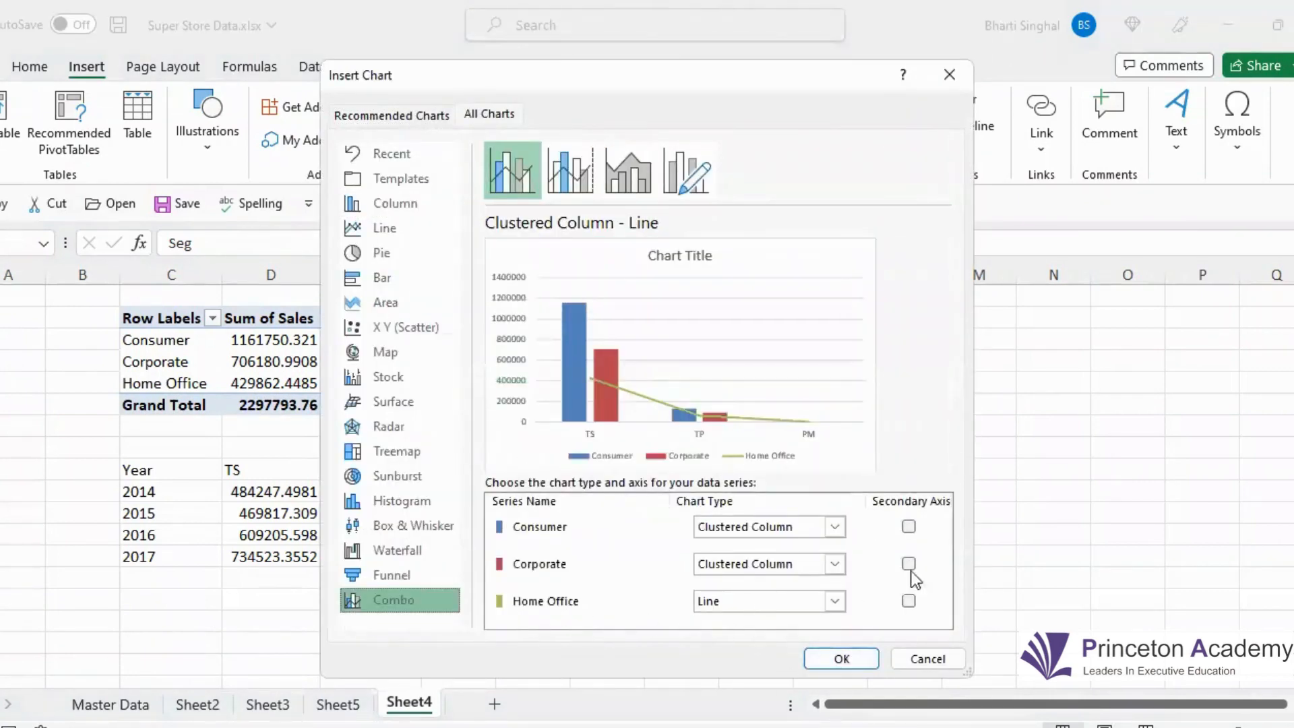
click(909, 600)
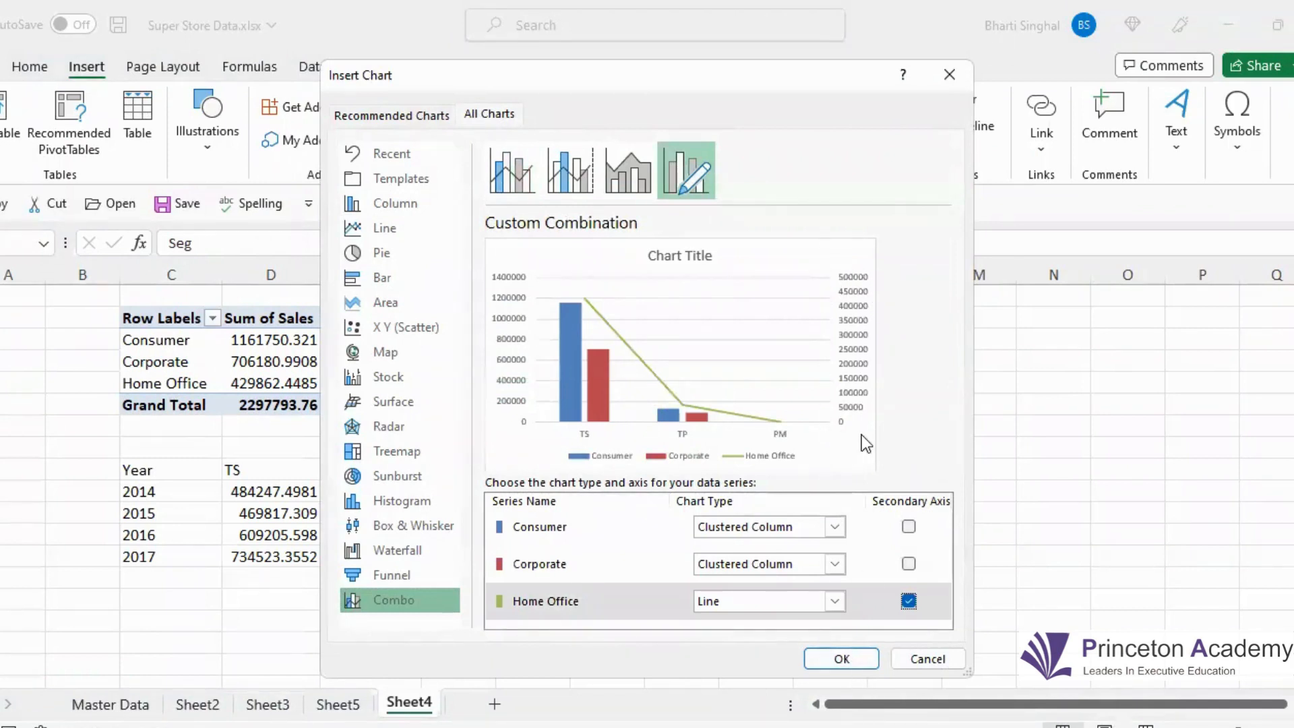
click(915, 600)
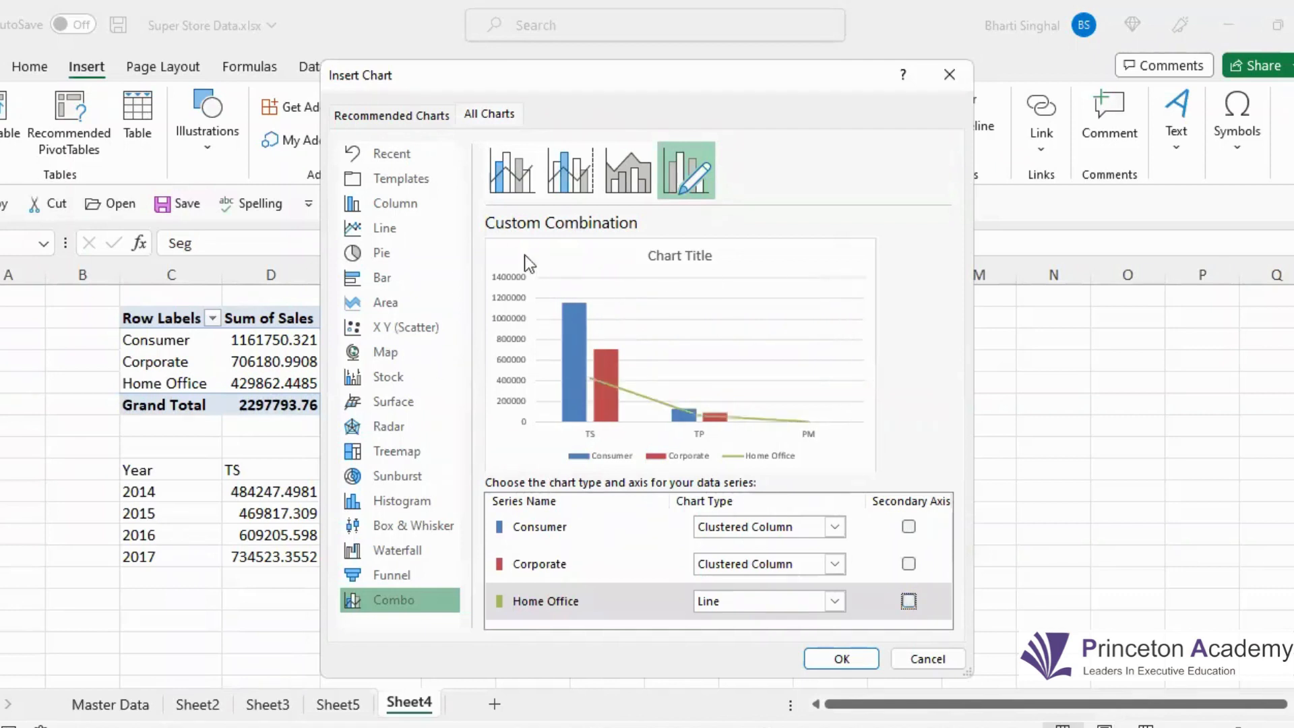
click(909, 601)
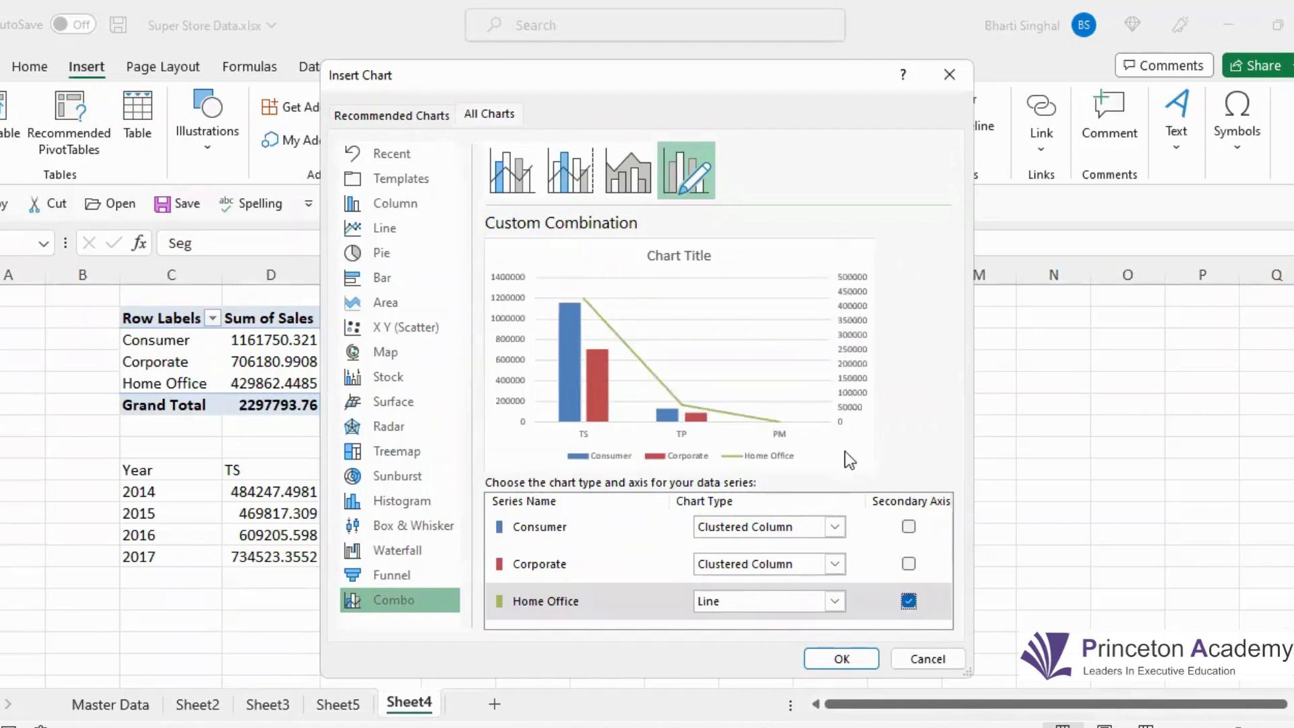
click(840, 660)
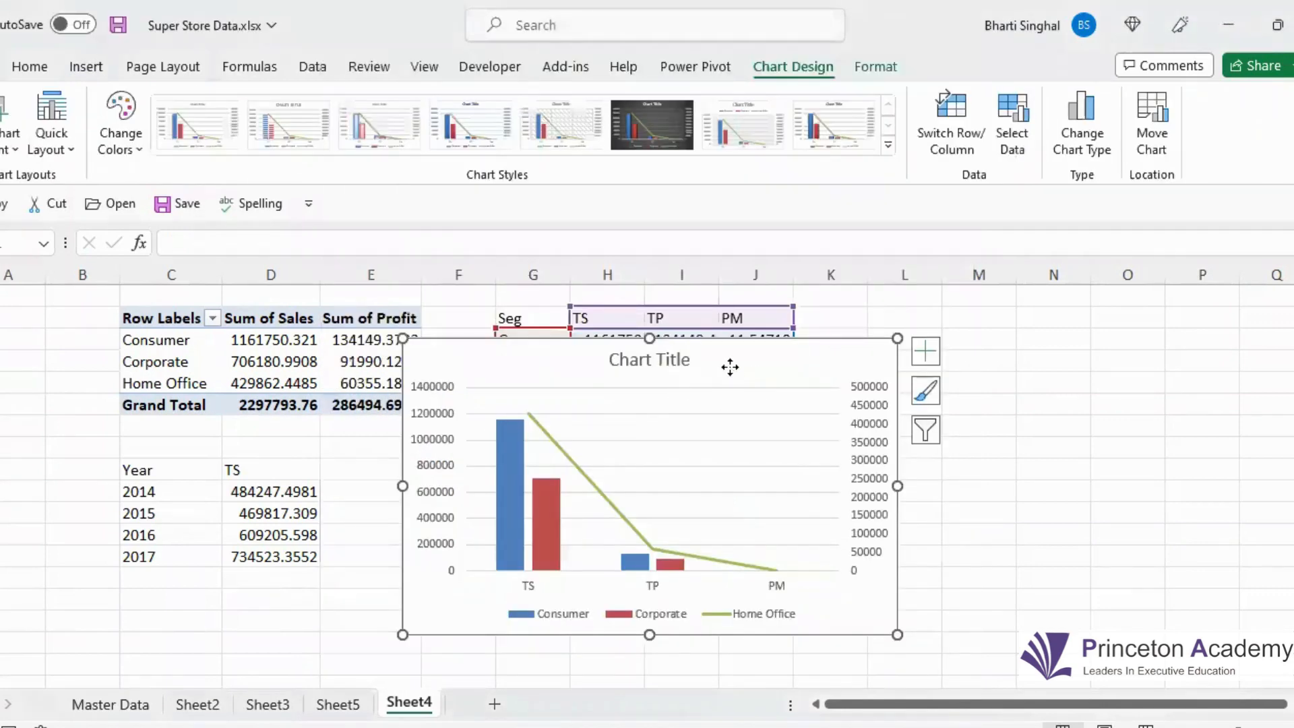
Switch the combo chart's rows and columns in its data source and exclude the TP series, keeping TS and PM.
right_click(730, 366)
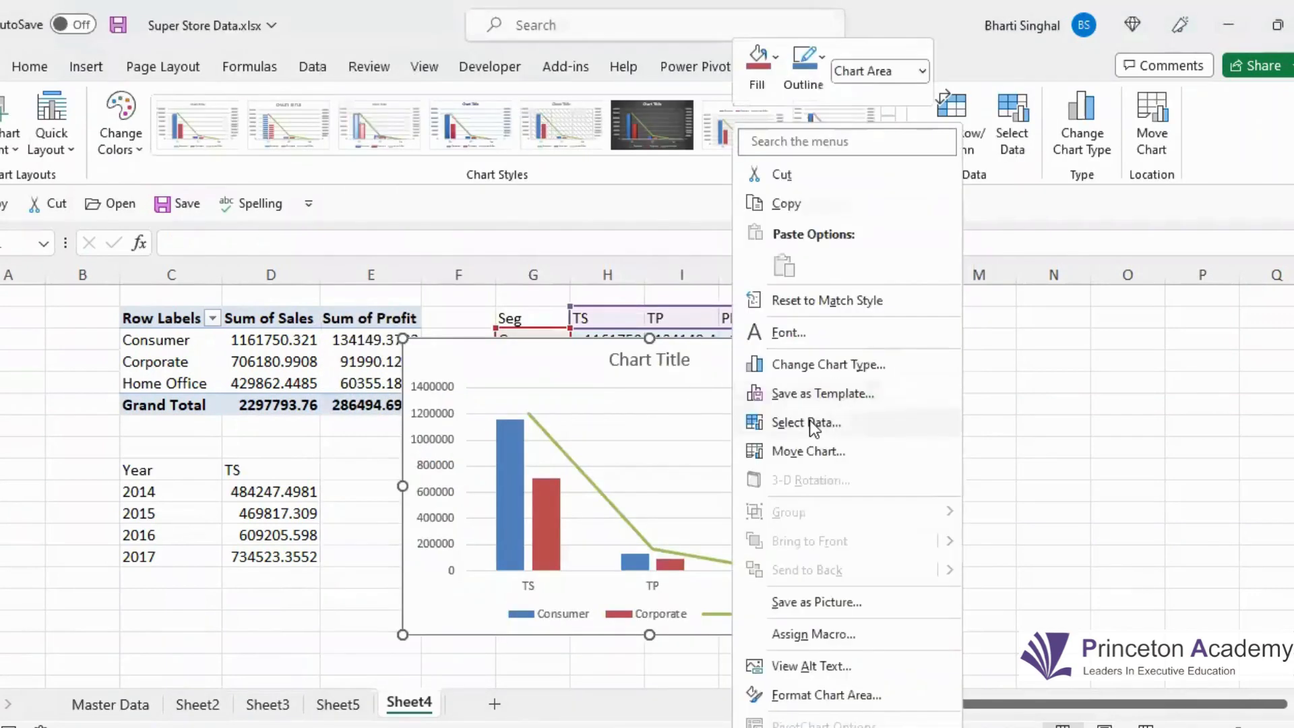
click(811, 423)
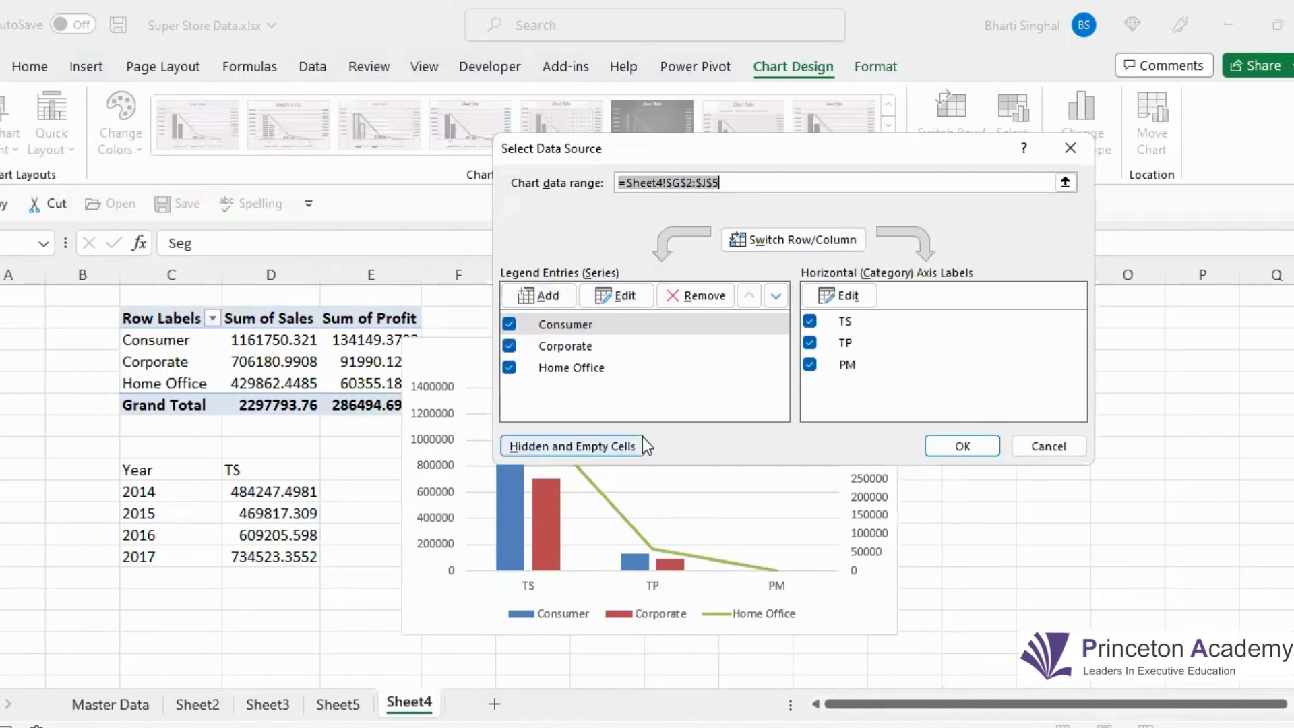
click(794, 236)
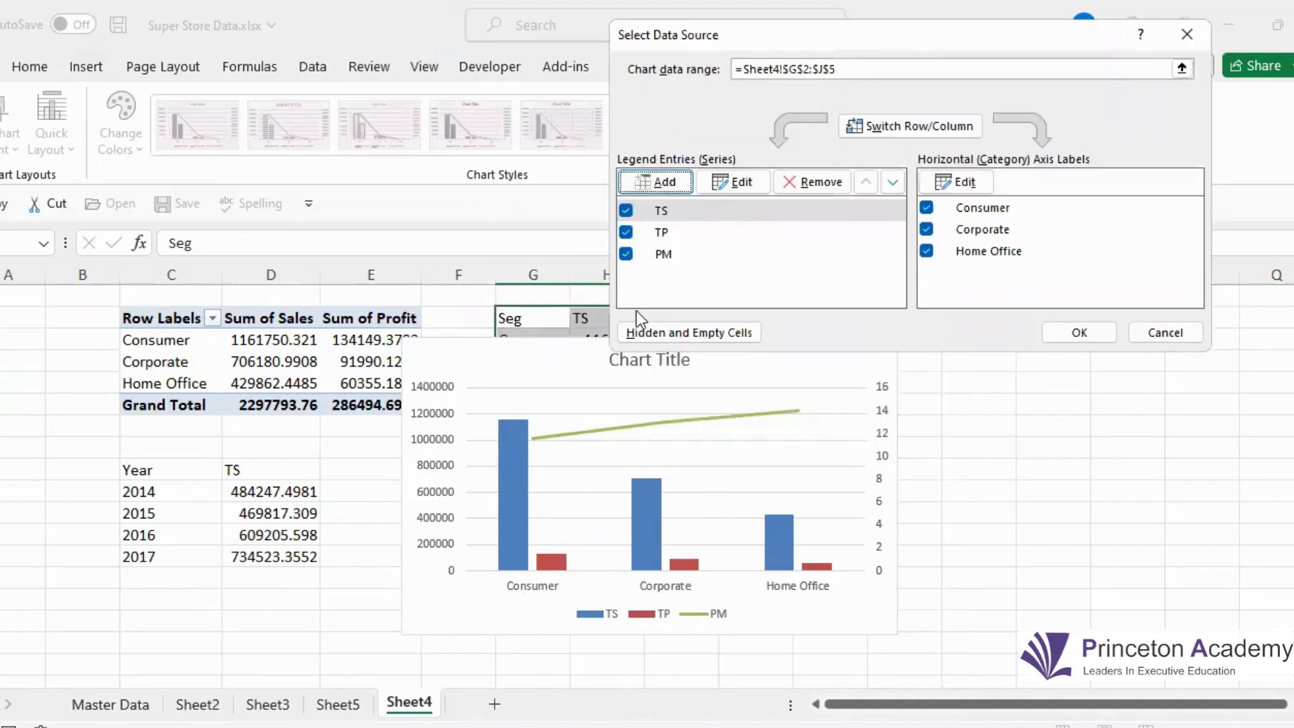
click(627, 233)
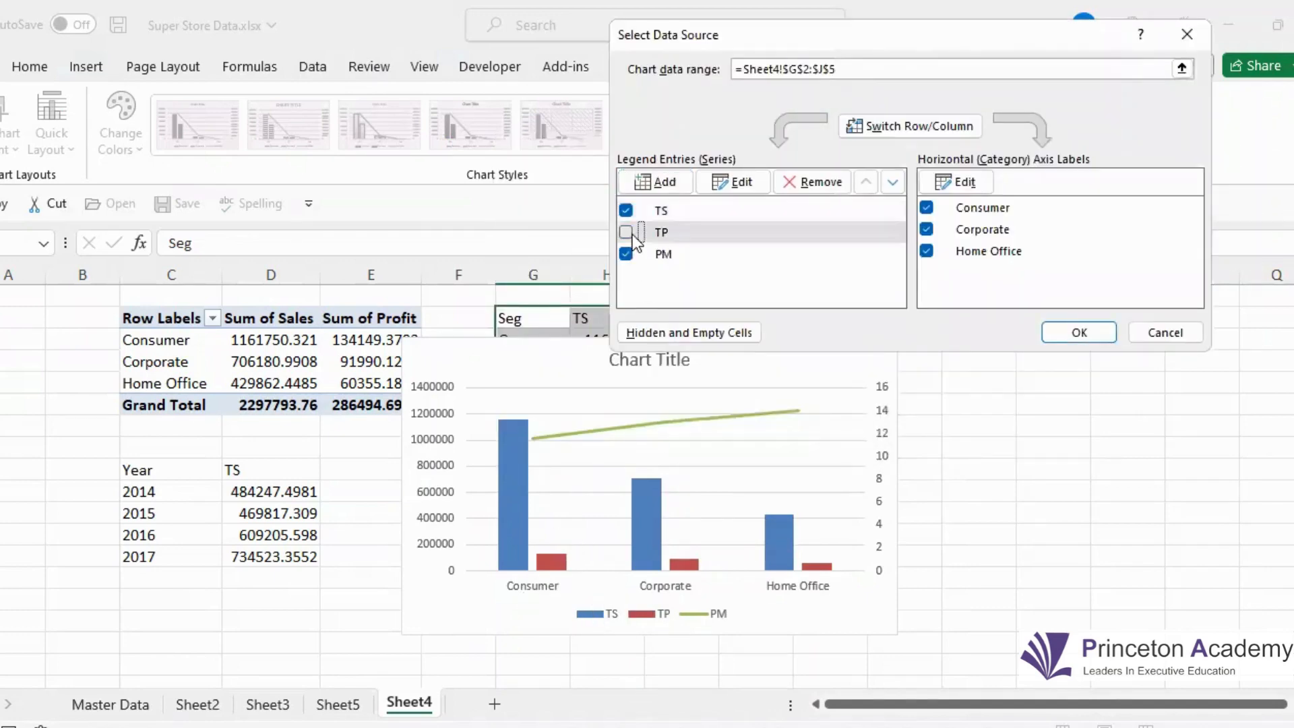
click(1079, 333)
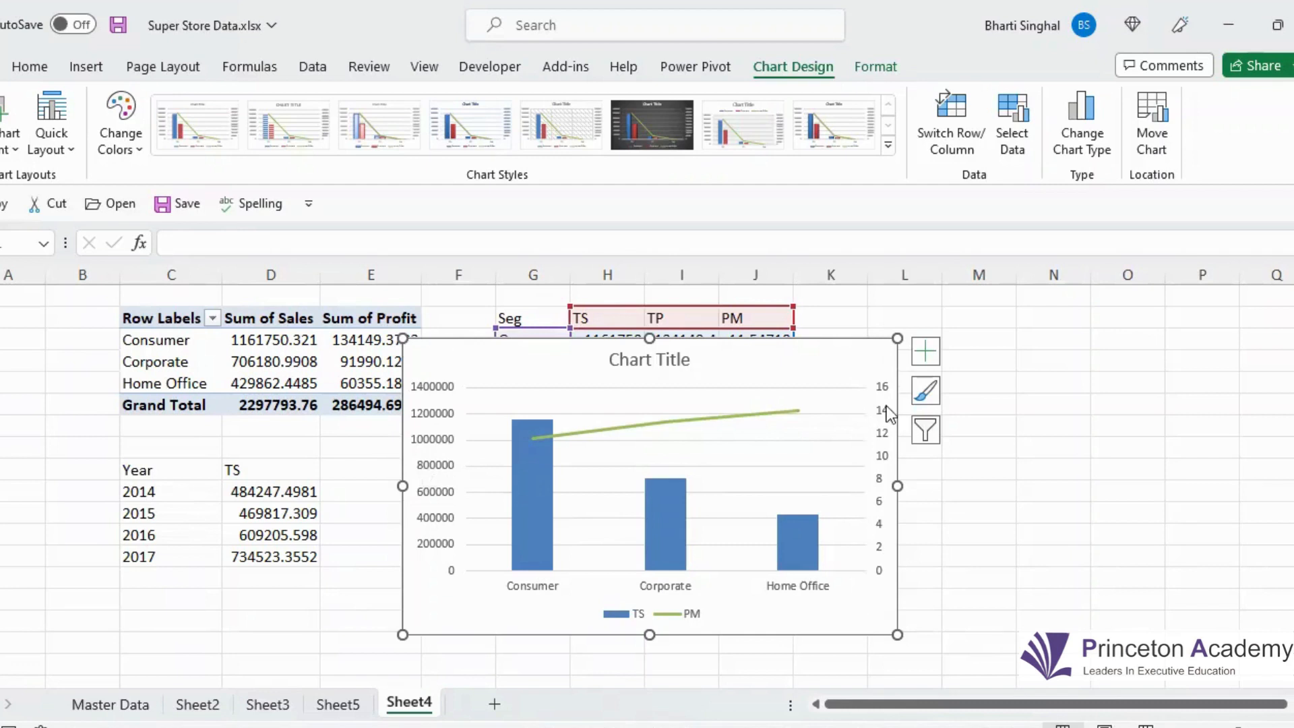
click(1114, 516)
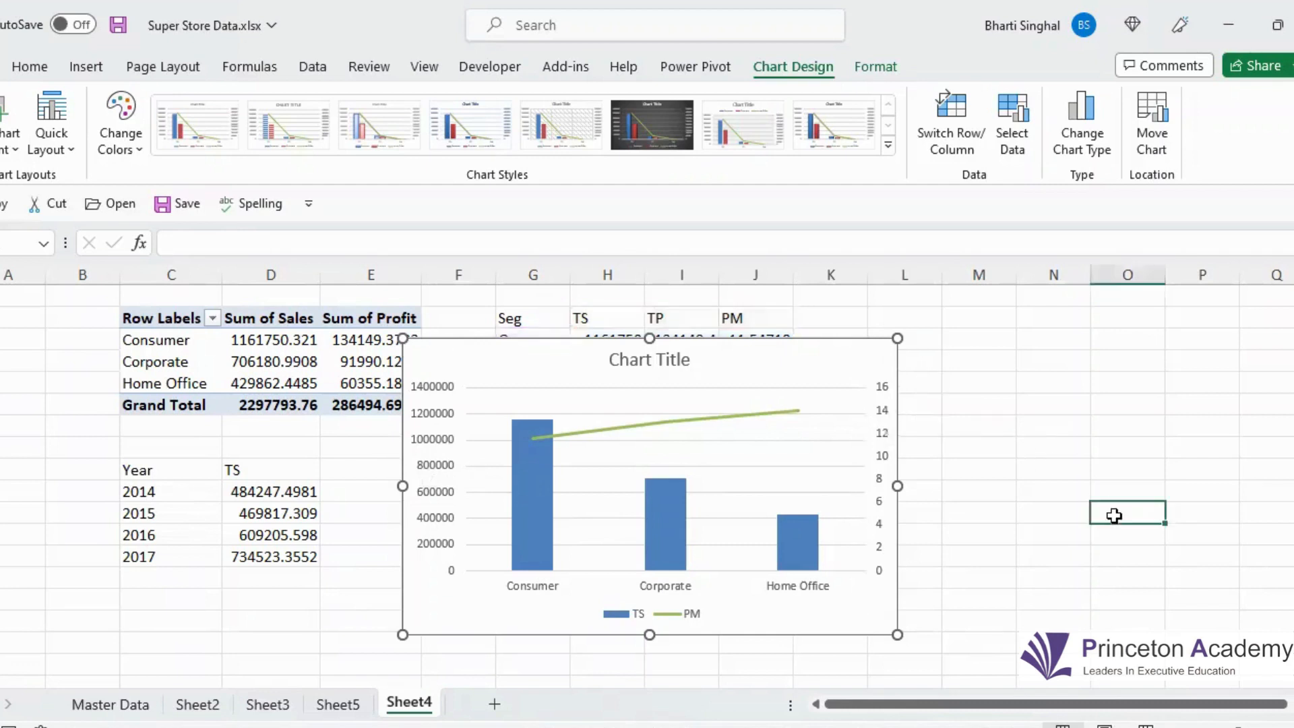